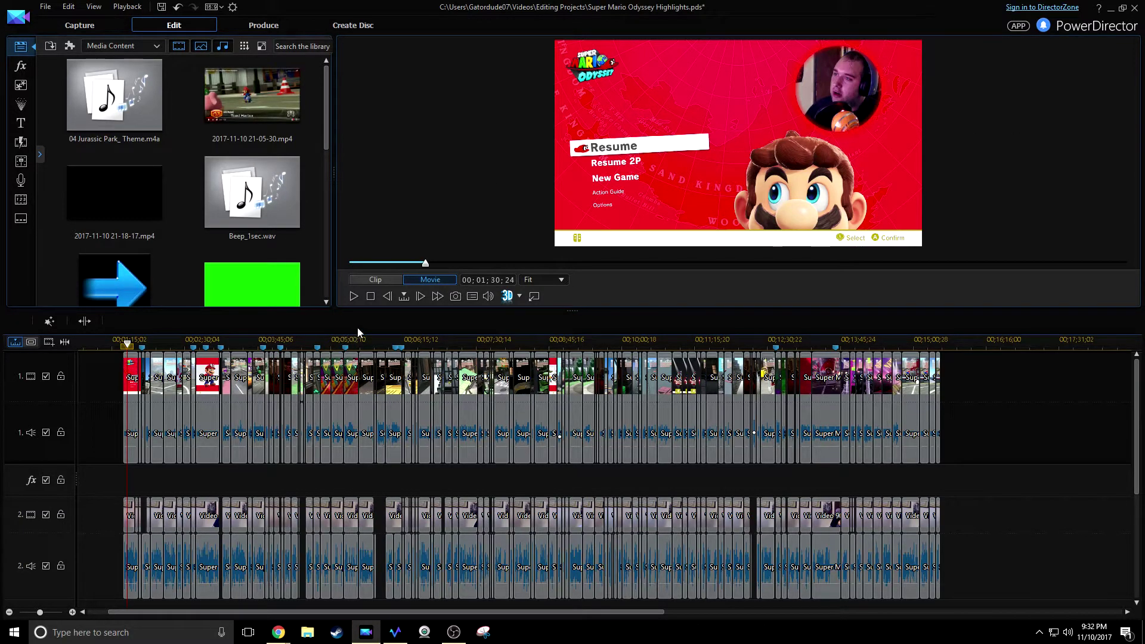
- Resize the workspace panels, widening the media library and giving the timeline more height so additional tracks are visible
drag(377, 315, 378, 332)
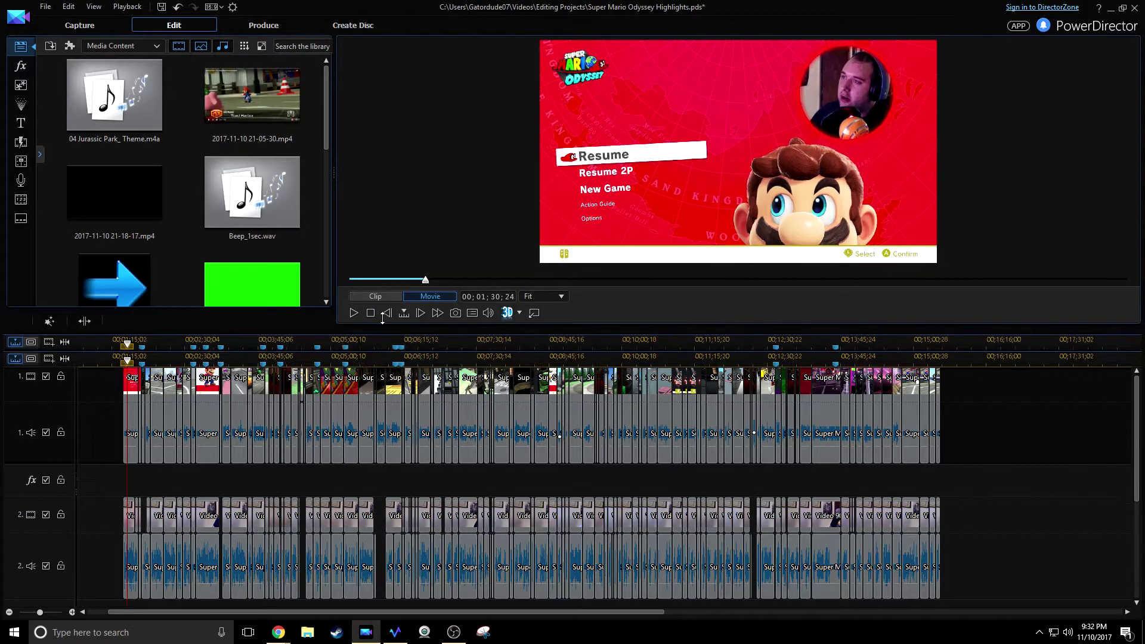
drag(334, 180, 355, 130)
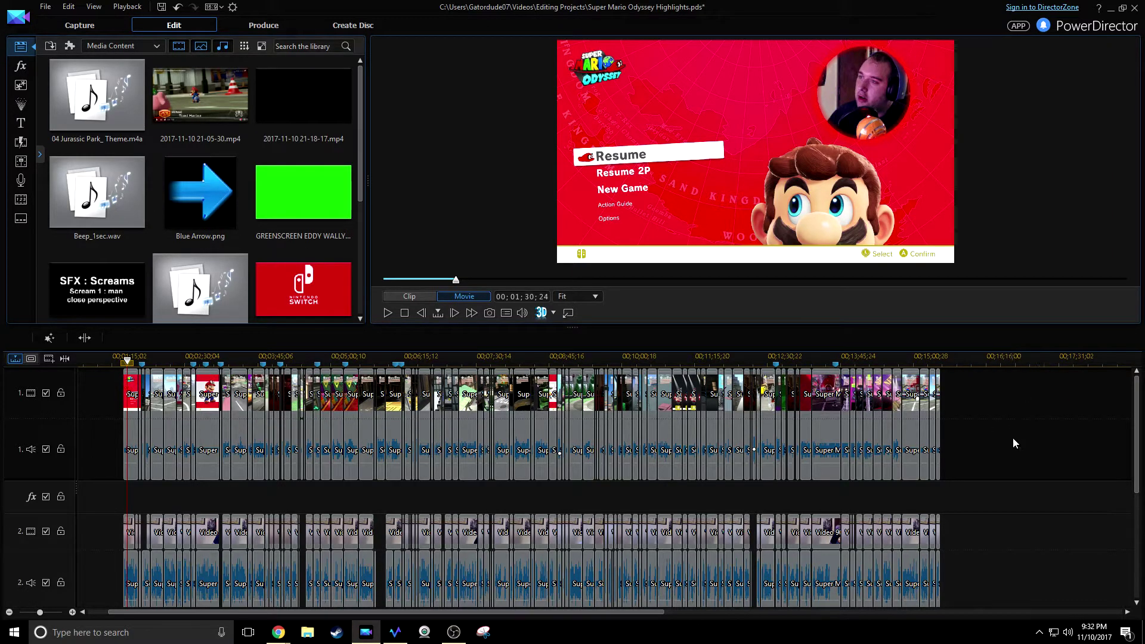
scroll(1018, 531, down, 1)
scroll(1019, 425, up, 1)
scroll(1022, 449, down, 1)
scroll(1022, 448, up, 1)
drag(557, 326, 561, 199)
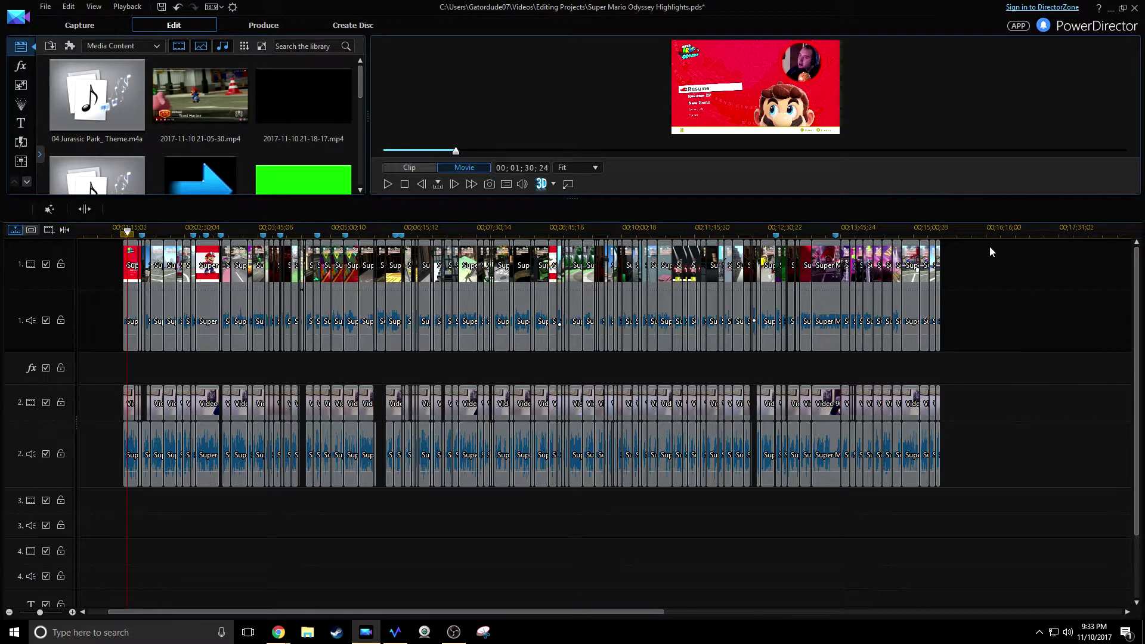
- Place the full-length Super Mario Odyssey gameplay recording on video track 1, after the existing edited clips
ctrl+scroll(989, 251, down, 4)
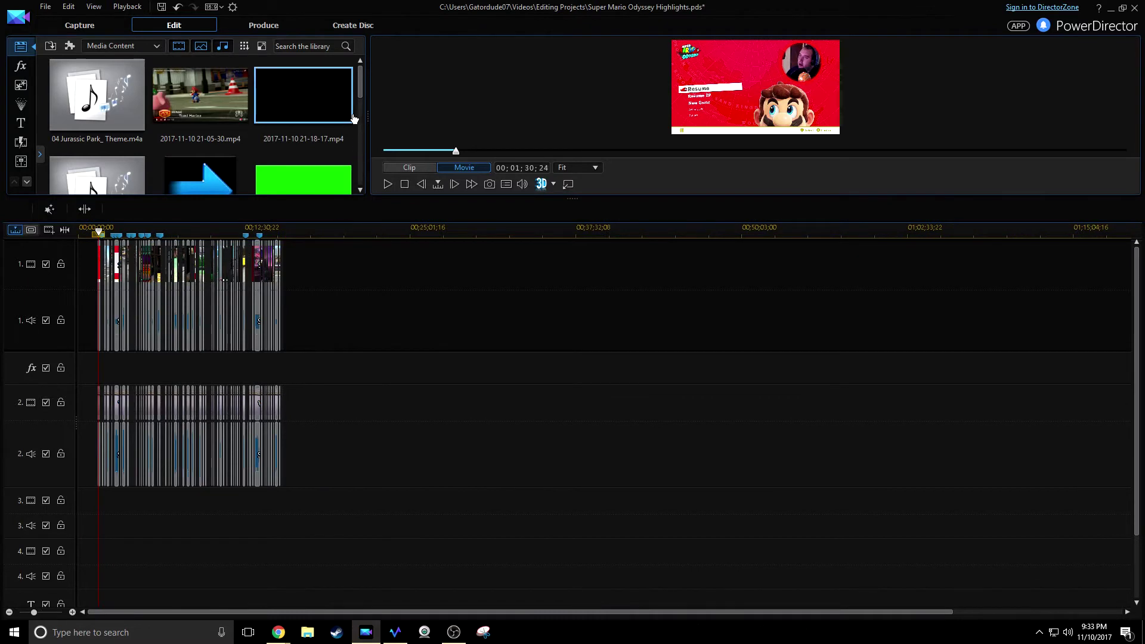
drag(359, 87, 360, 149)
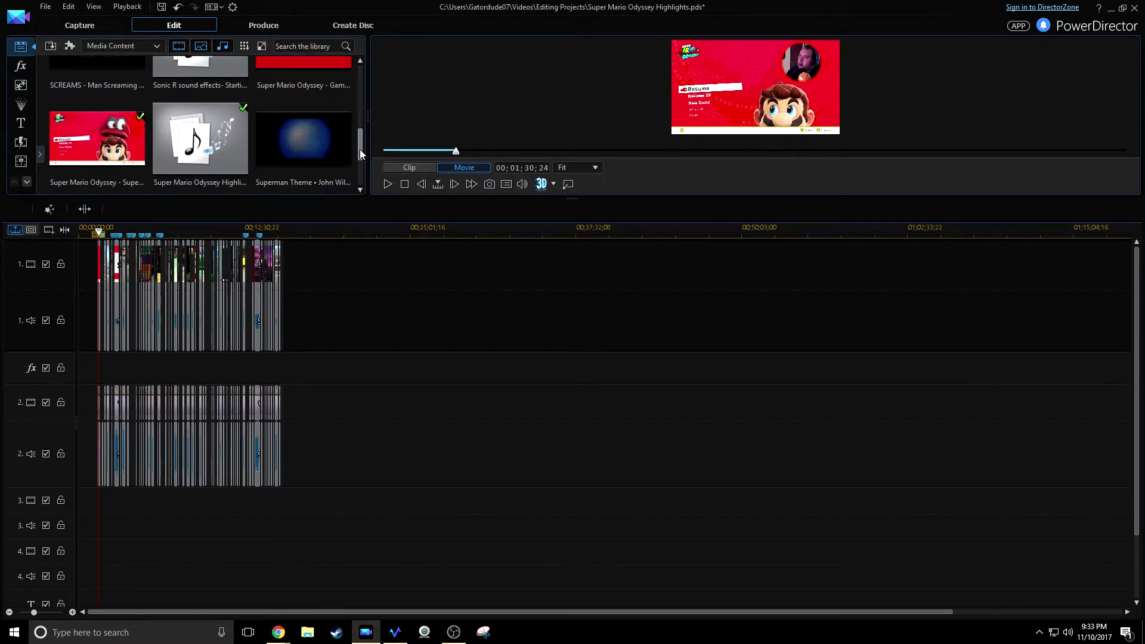
drag(109, 153, 390, 272)
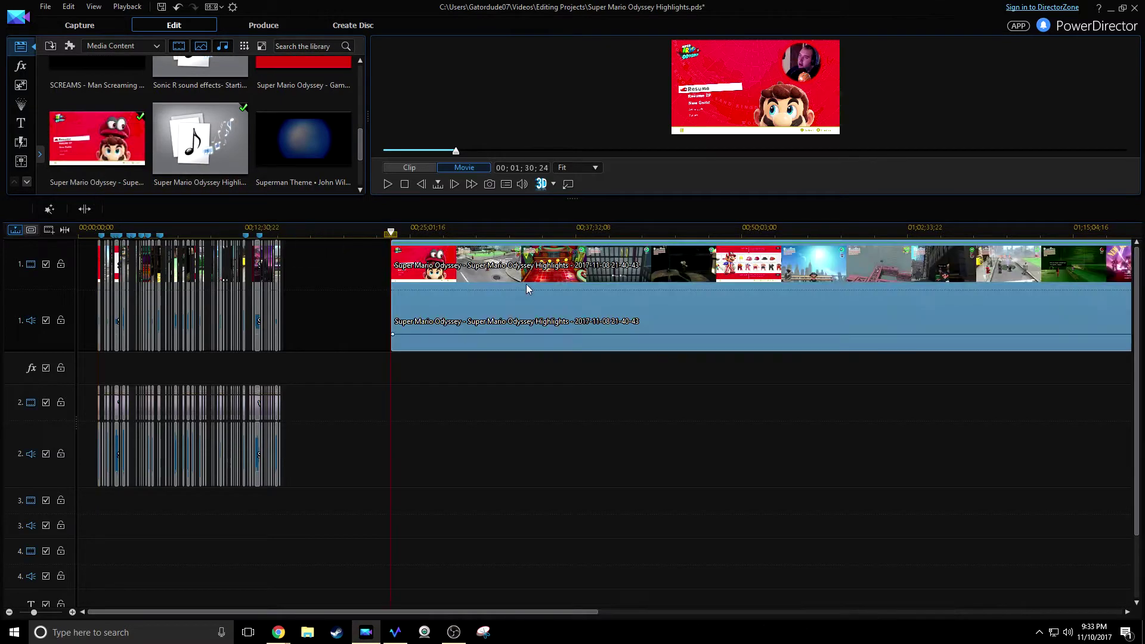
- Add Video 90.mp4 to track 2 aligned with the gameplay clip's start, and shrink its picture into the frame's upper-right corner
scroll(364, 160, down, 1)
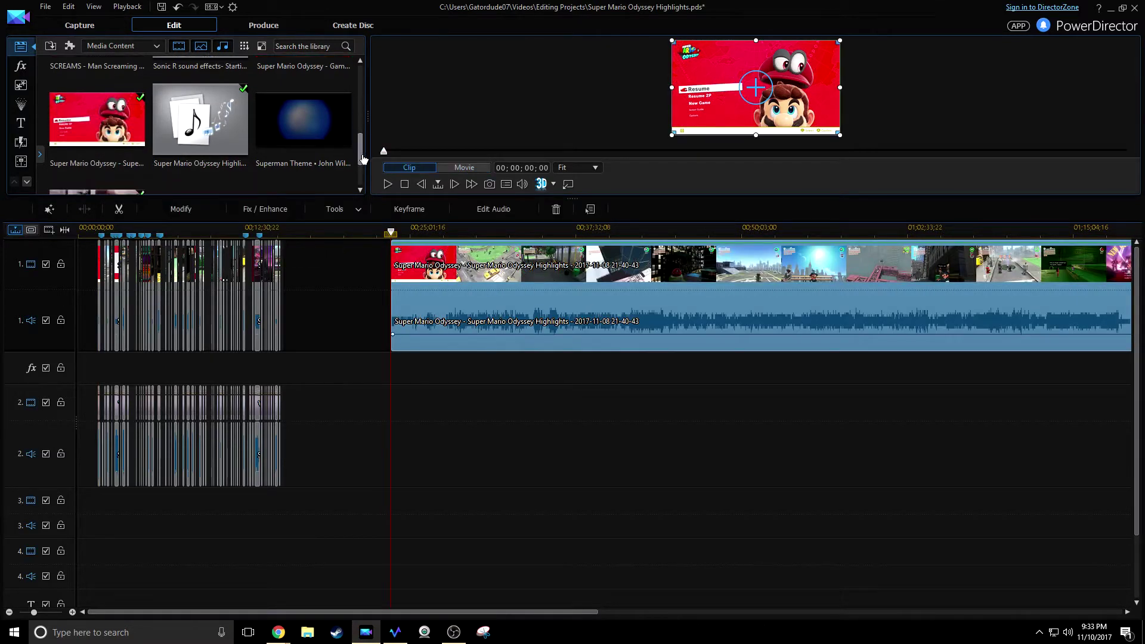
scroll(364, 160, down, 3)
drag(98, 158, 395, 439)
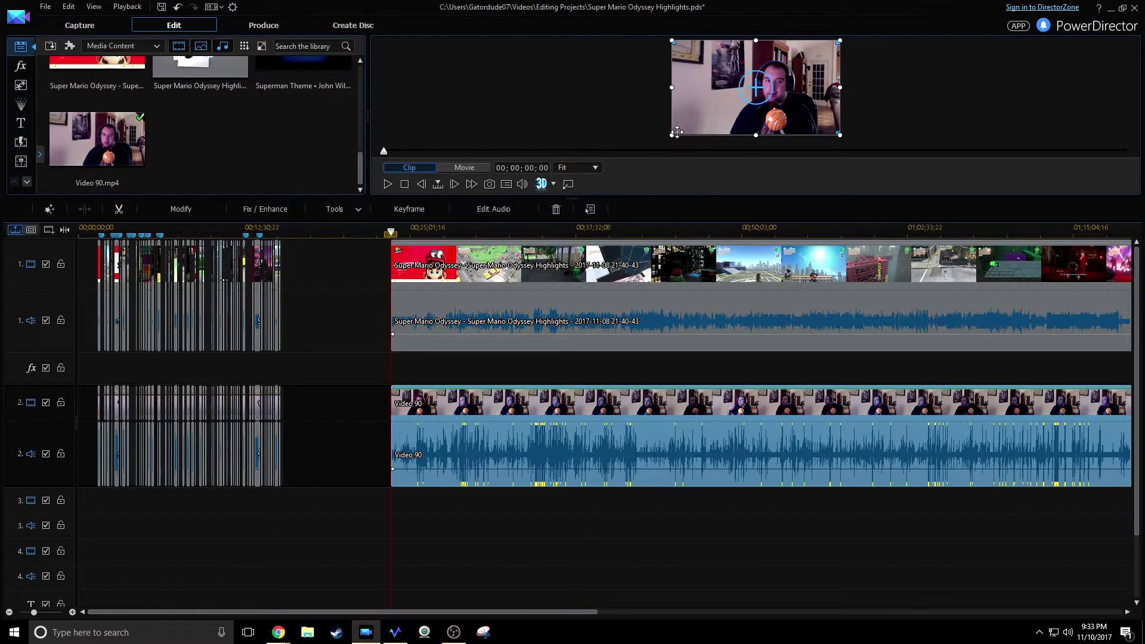
drag(677, 132, 774, 77)
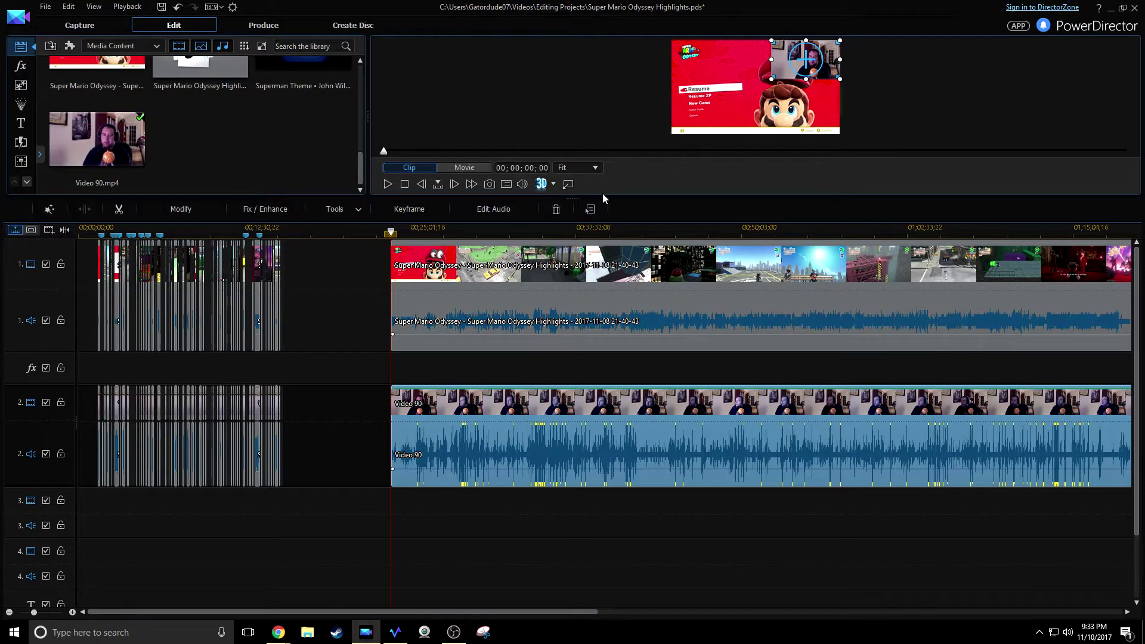
- Play back the combined gameplay and webcam footage in an enlarged preview, then restore more room for the timeline
drag(606, 195, 607, 331)
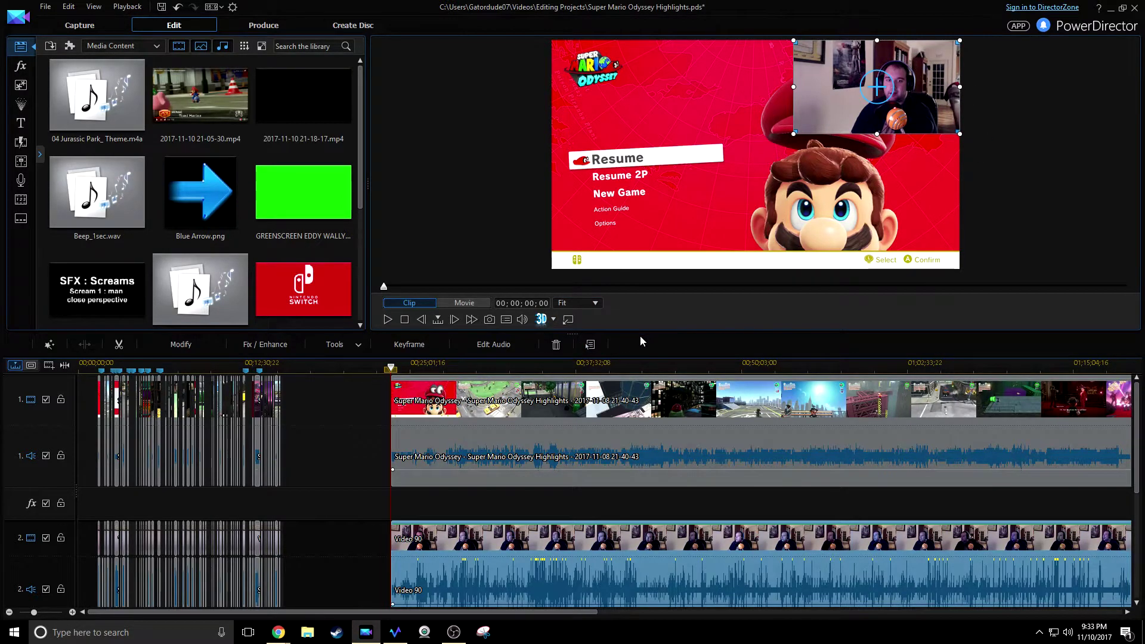
drag(639, 335, 664, 269)
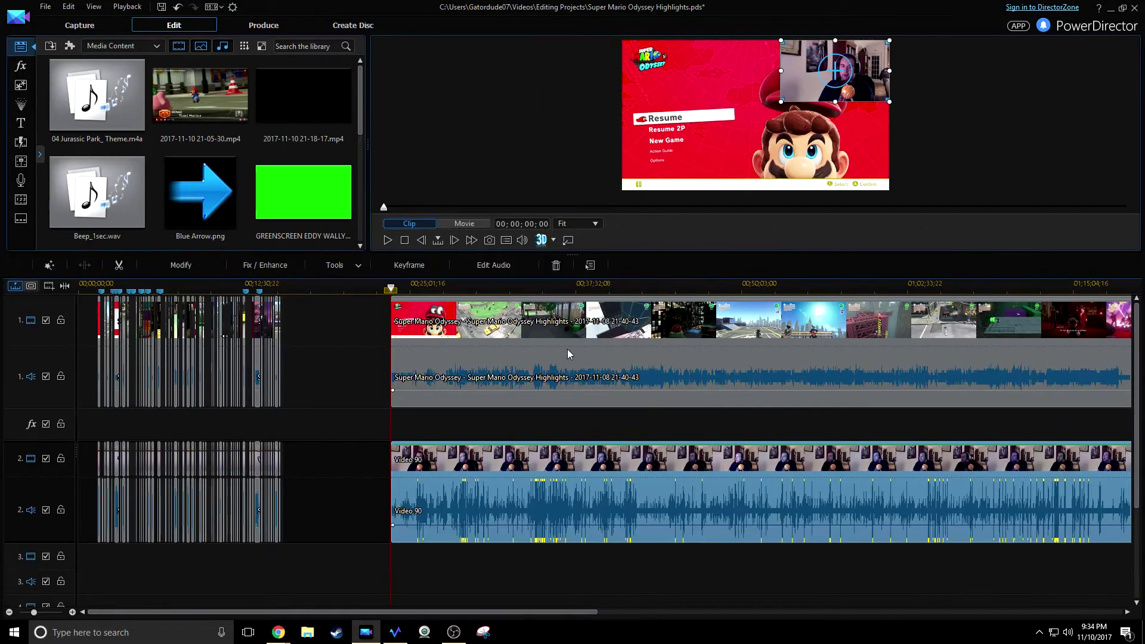
scroll(469, 295, down, 2)
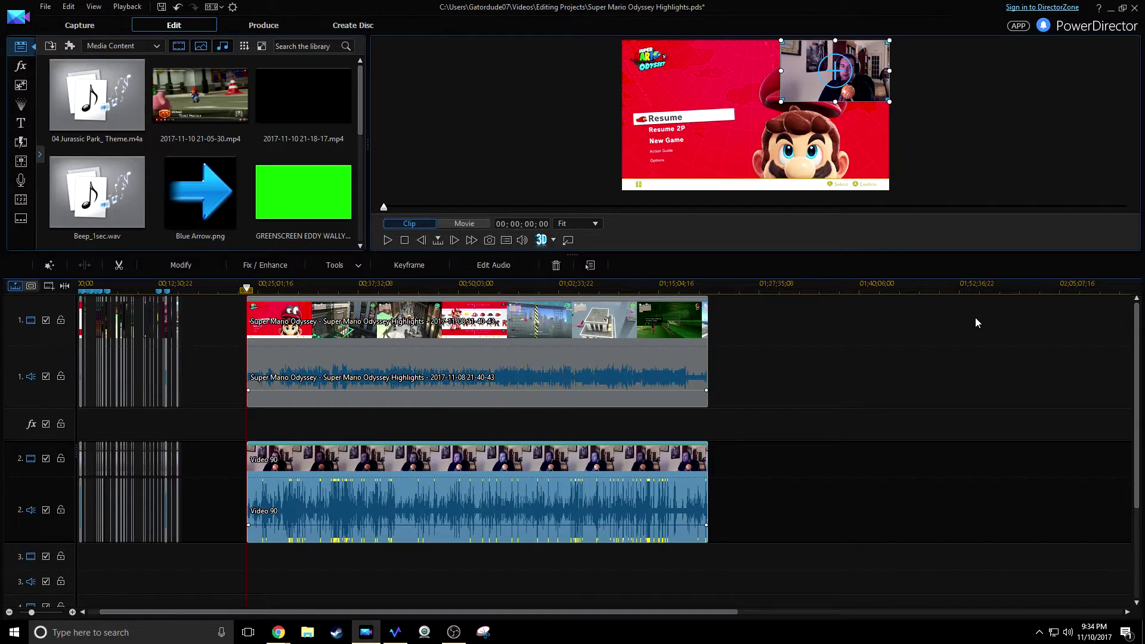
drag(572, 255, 574, 408)
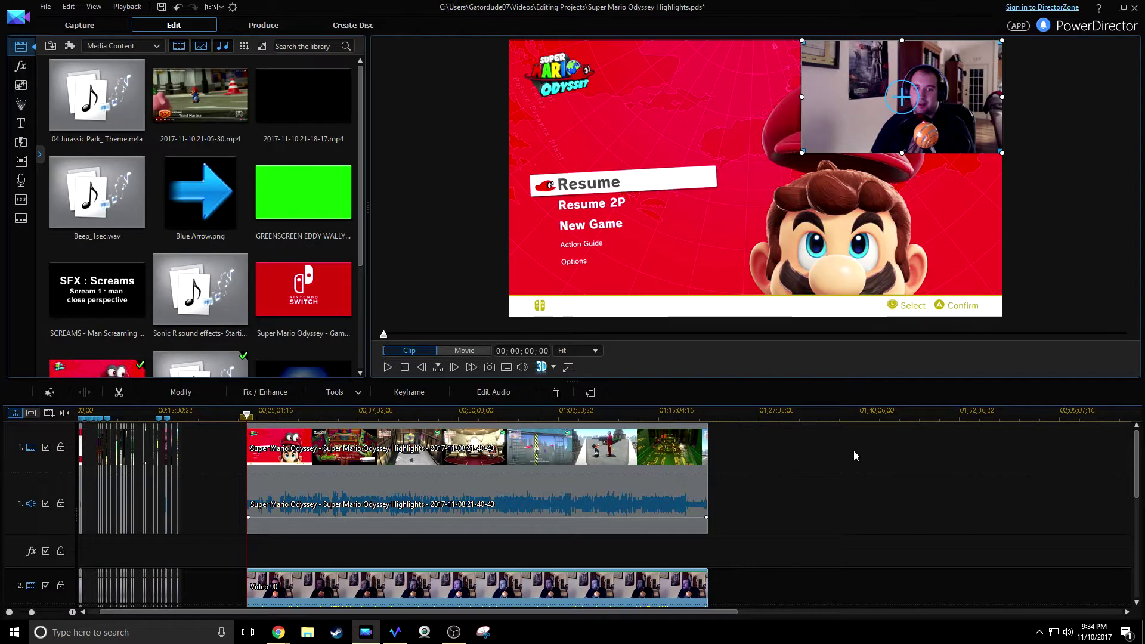
key(space)
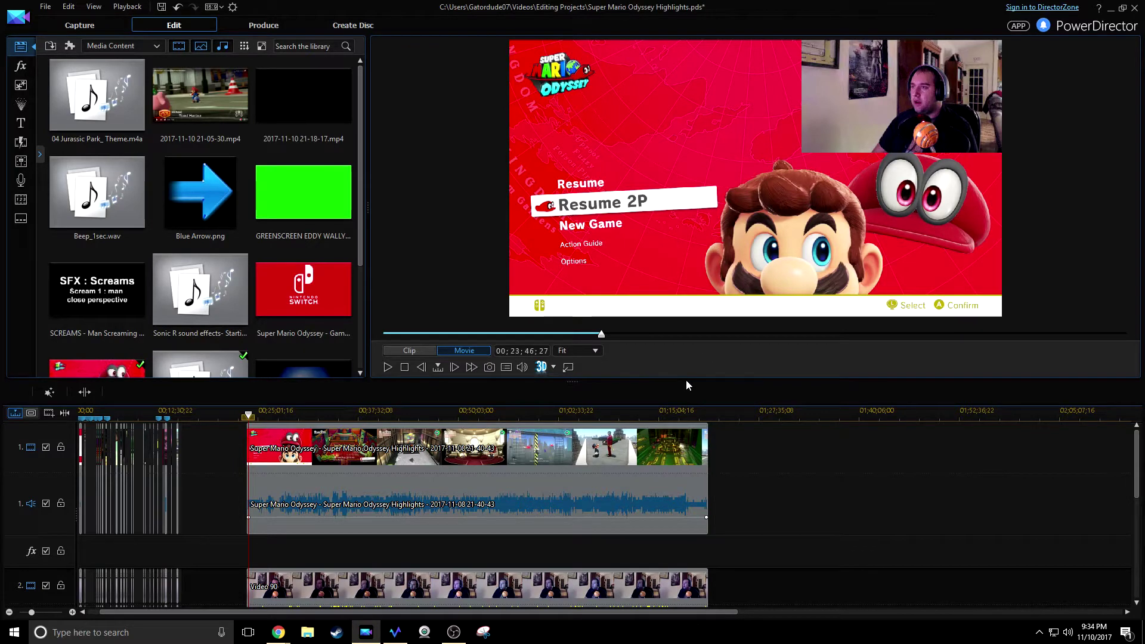
drag(688, 381, 700, 270)
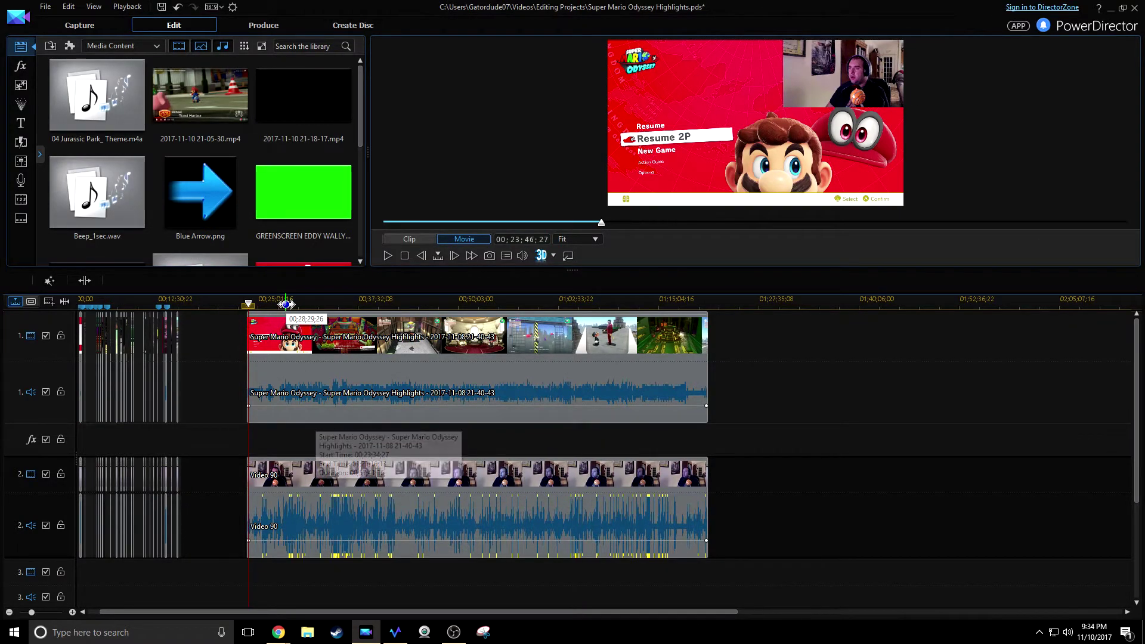
- Delete the full-length gameplay clip and the Video 90 webcam clip from tracks 1 and 2
scroll(286, 304, up, 3)
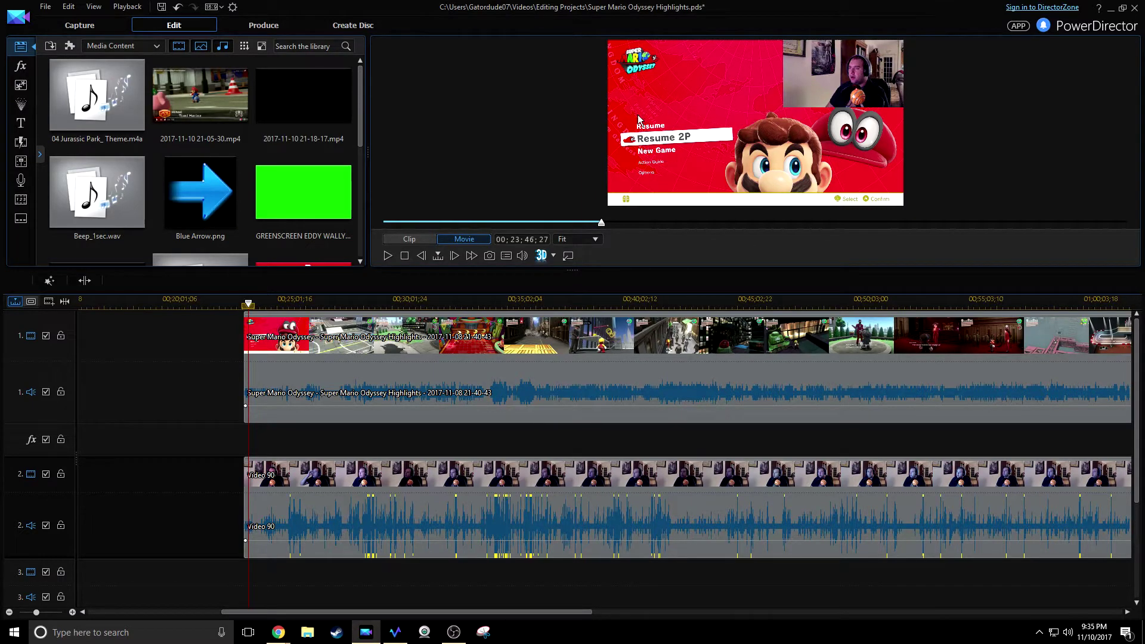
scroll(838, 304, down, 1)
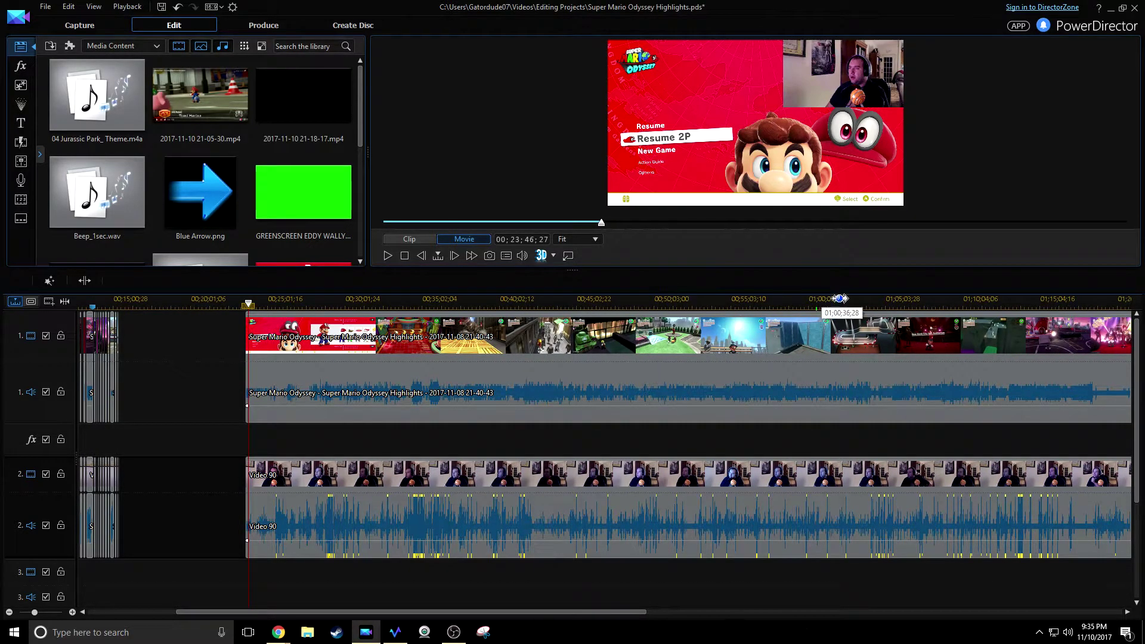
scroll(912, 307, down, 1)
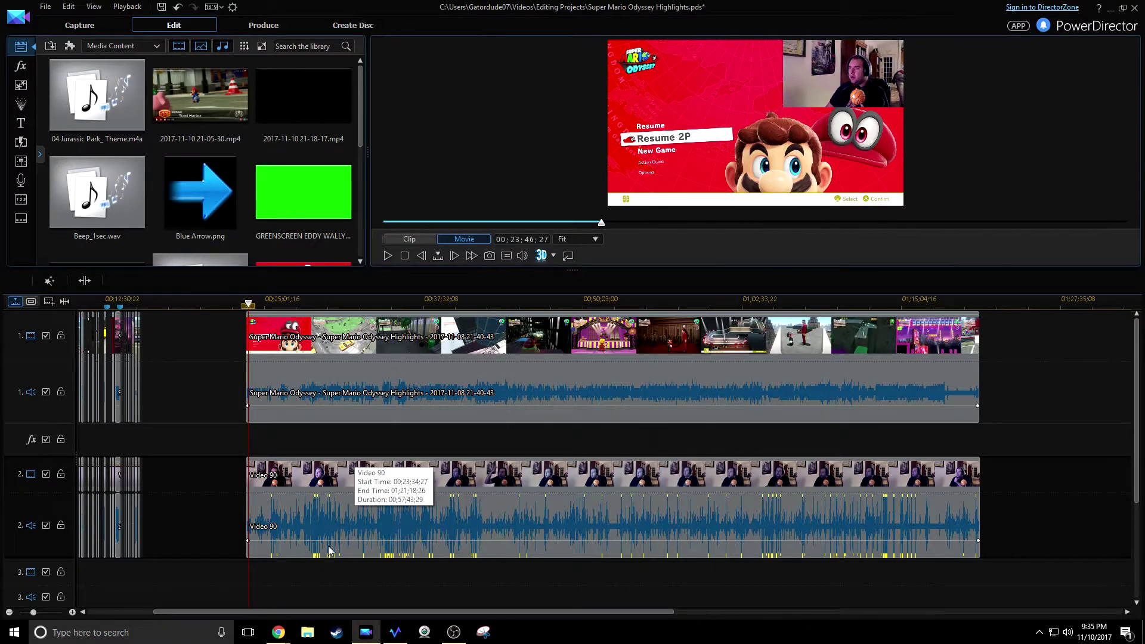
drag(486, 581, 569, 354)
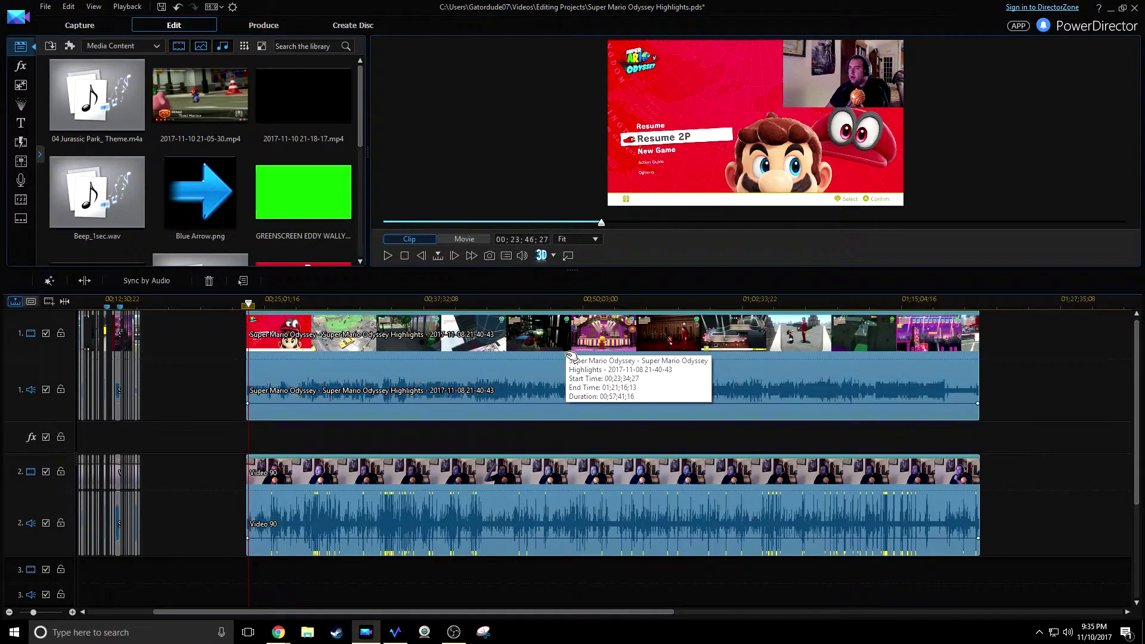
key(Delete)
- Examine the edited highlight clips, previewing the opening title-screen clip and the taxi street clip in a larger view
drag(259, 611, 112, 608)
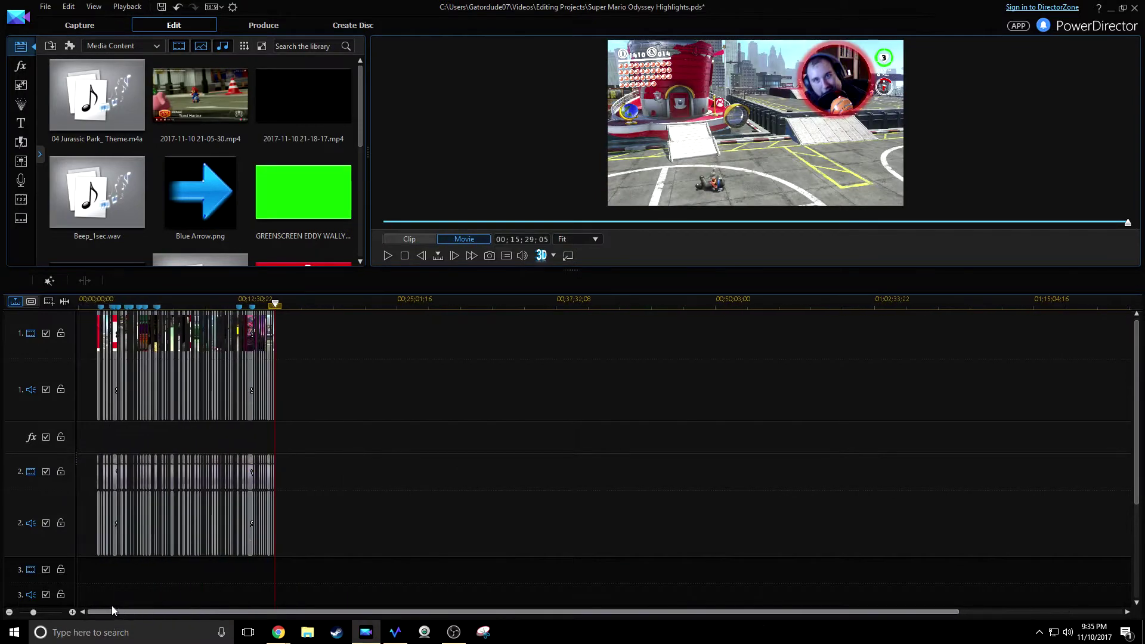
click(162, 301)
drag(95, 303, 508, 301)
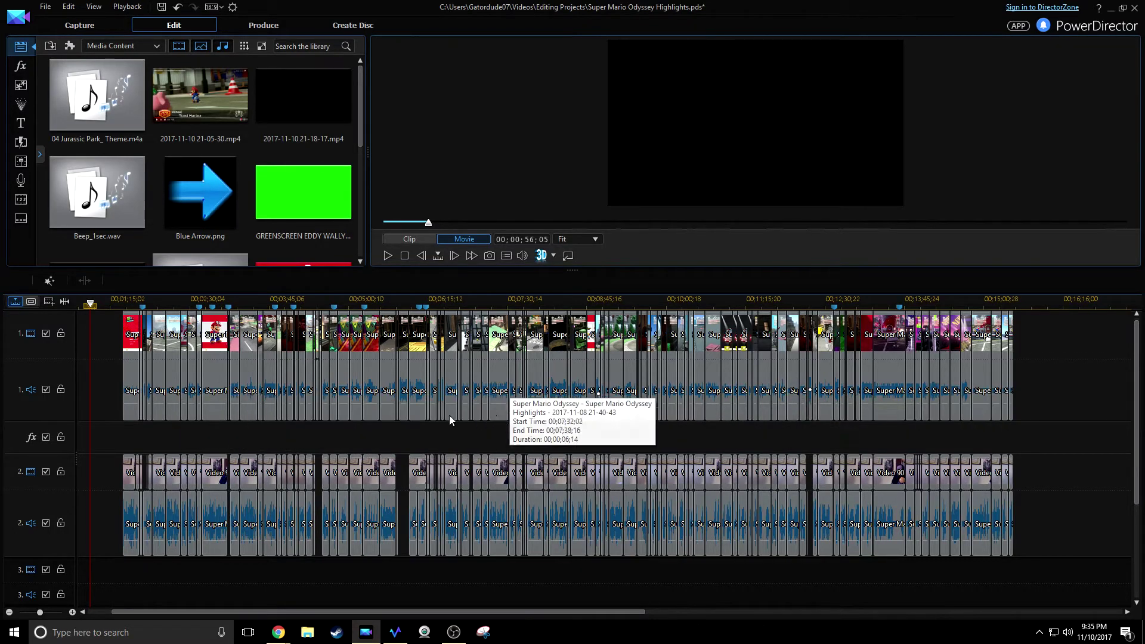
click(131, 349)
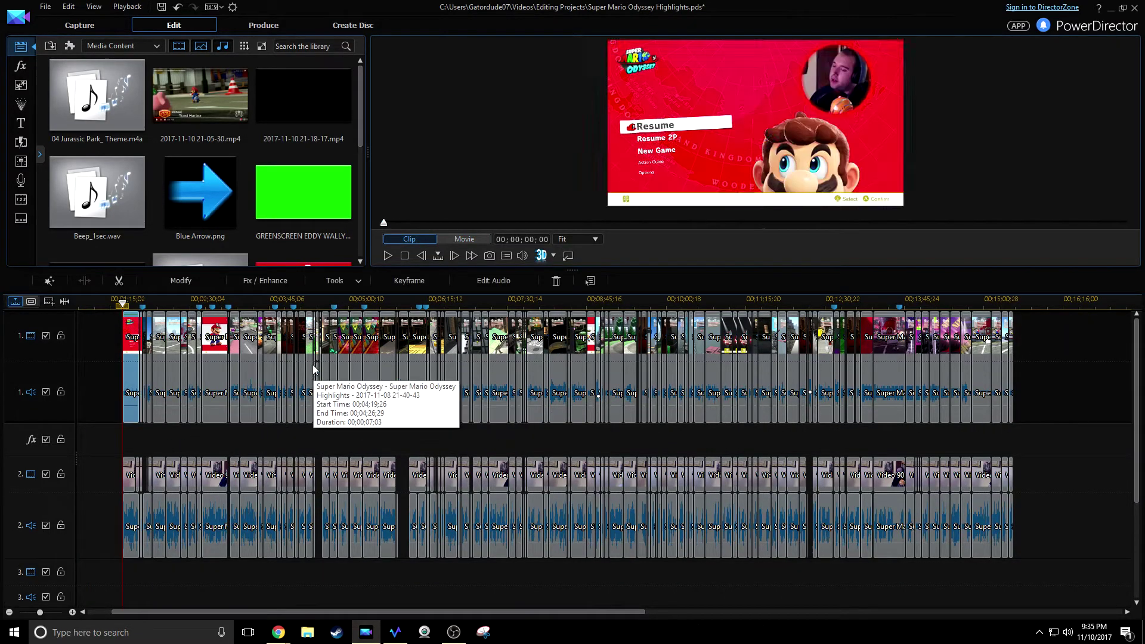
click(270, 360)
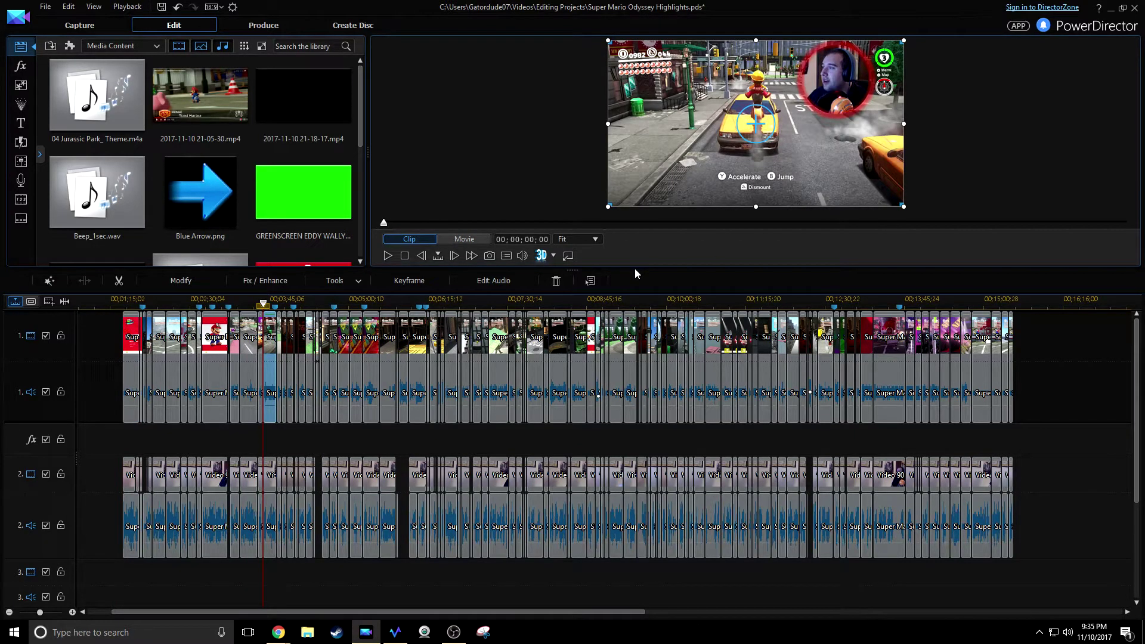
drag(631, 272, 633, 416)
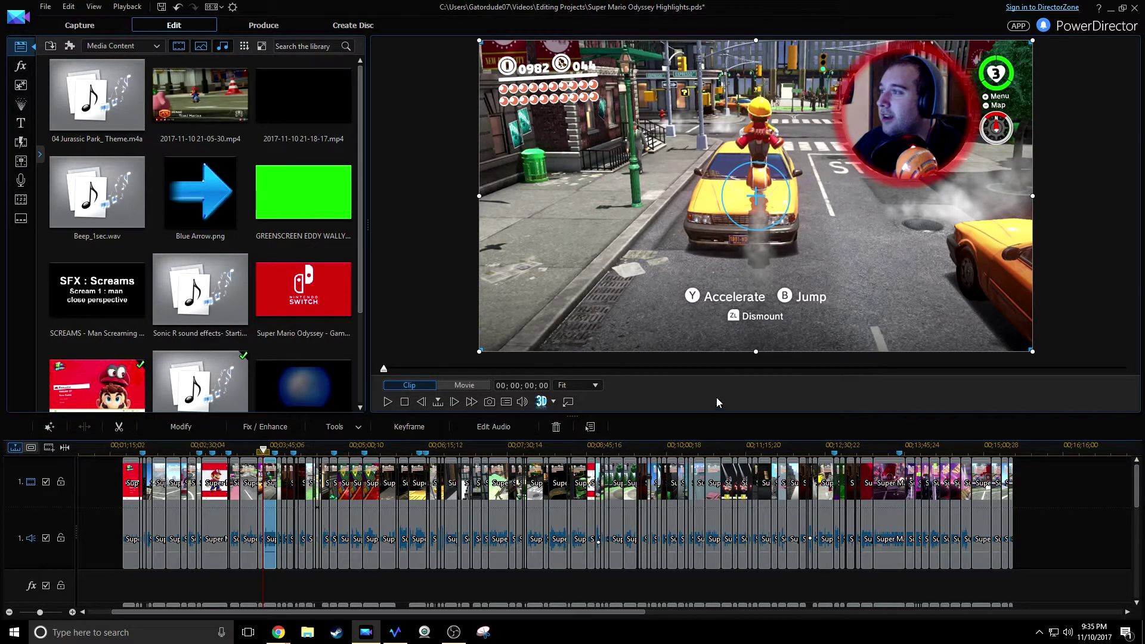
drag(717, 416, 703, 268)
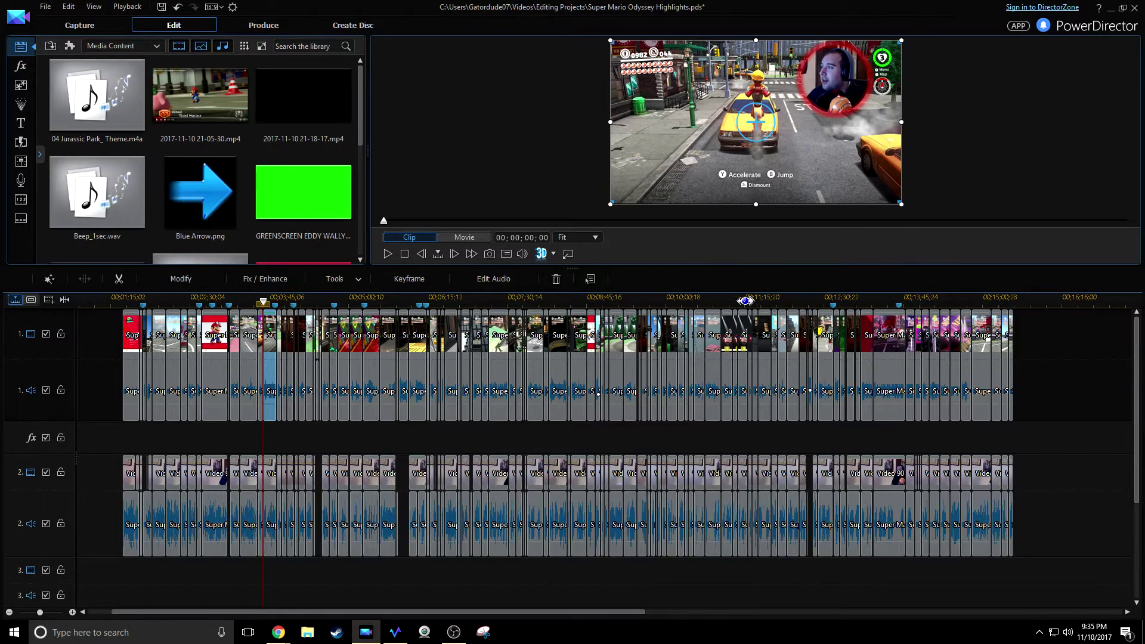
scroll(1026, 402, down, 2)
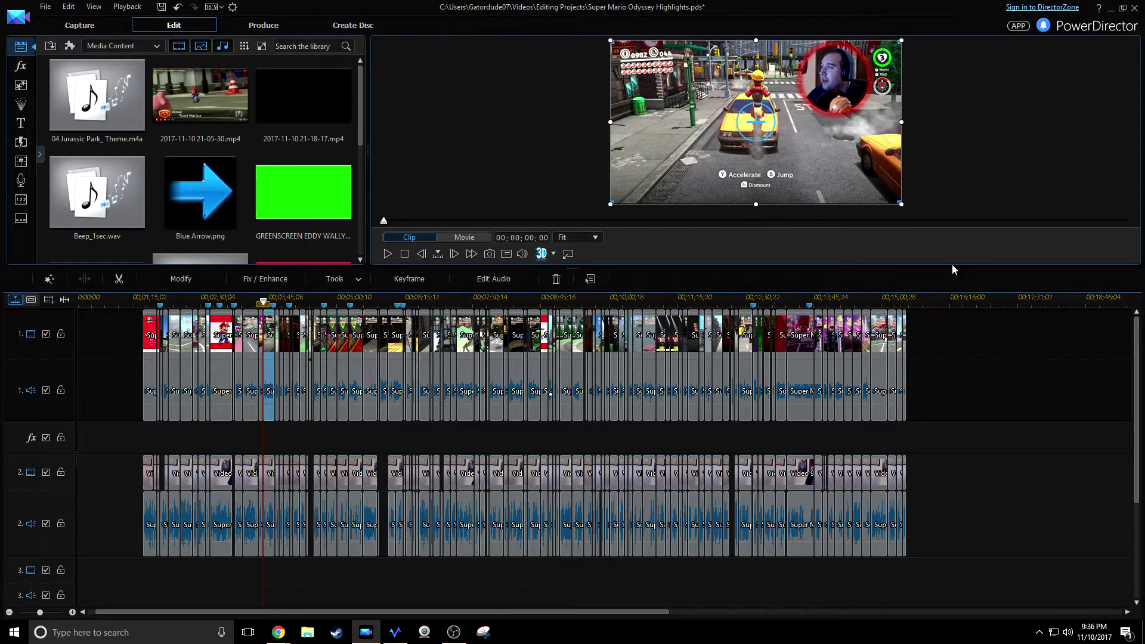
drag(952, 266, 951, 298)
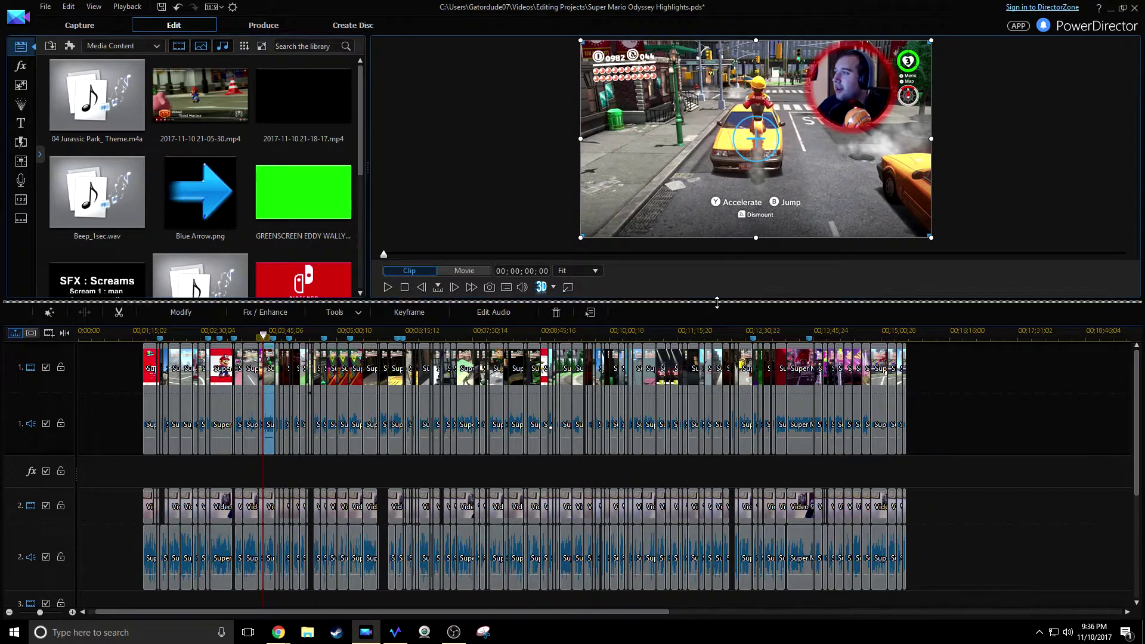
drag(713, 302, 717, 285)
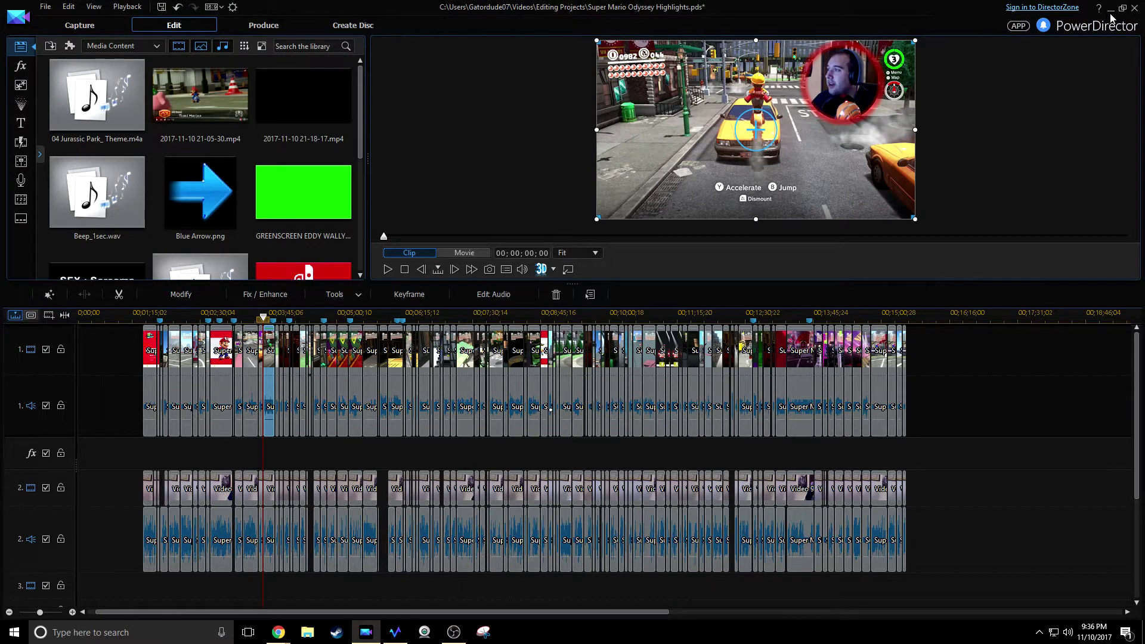
- Compare an early gameplay clip on track 1 with its matching vocals audio clip on track 2
click(178, 540)
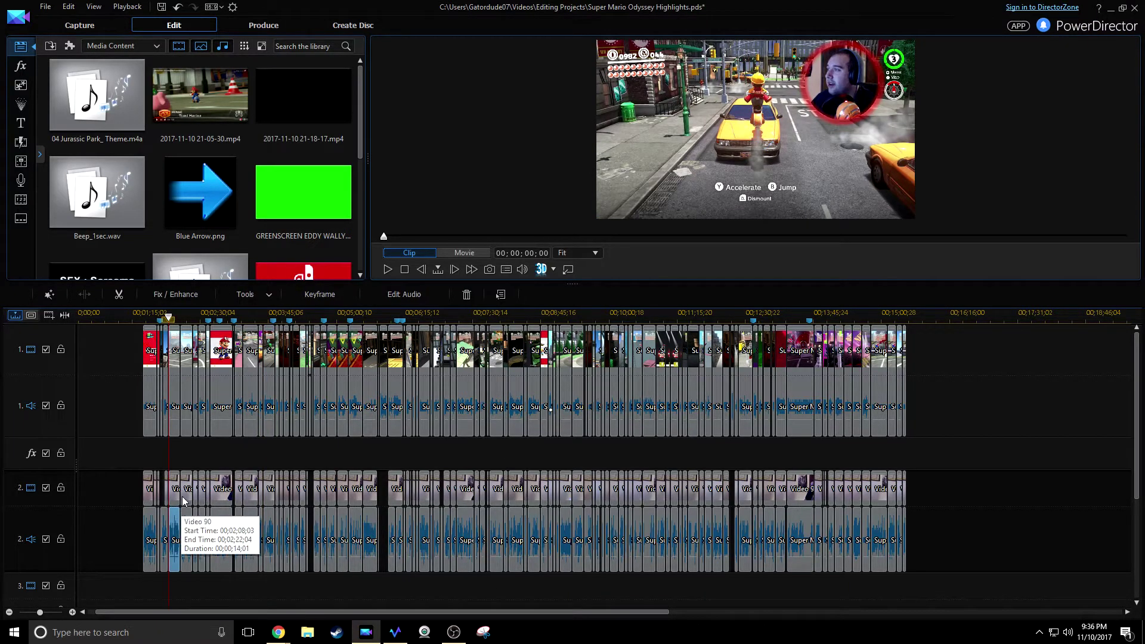
click(178, 405)
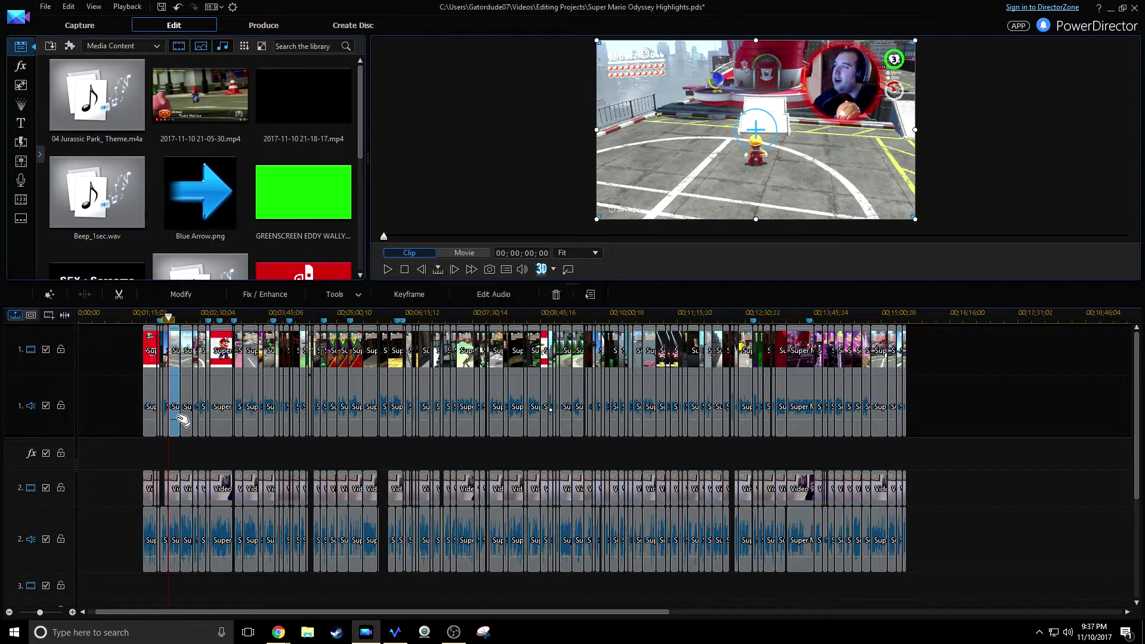
scroll(184, 406, up, 3)
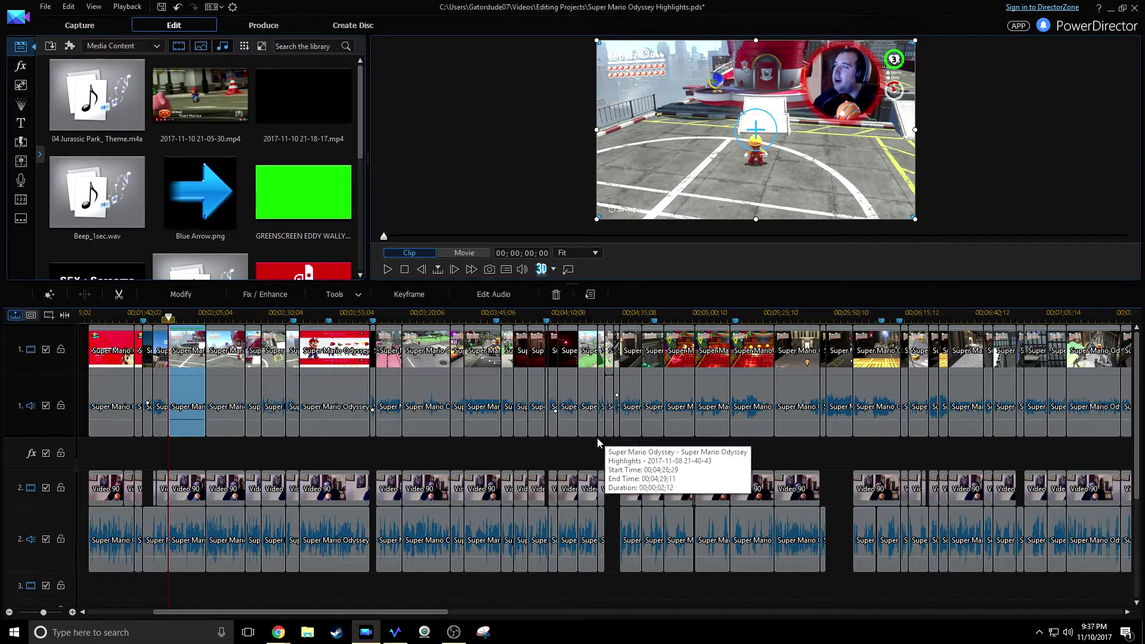
click(197, 505)
click(198, 511)
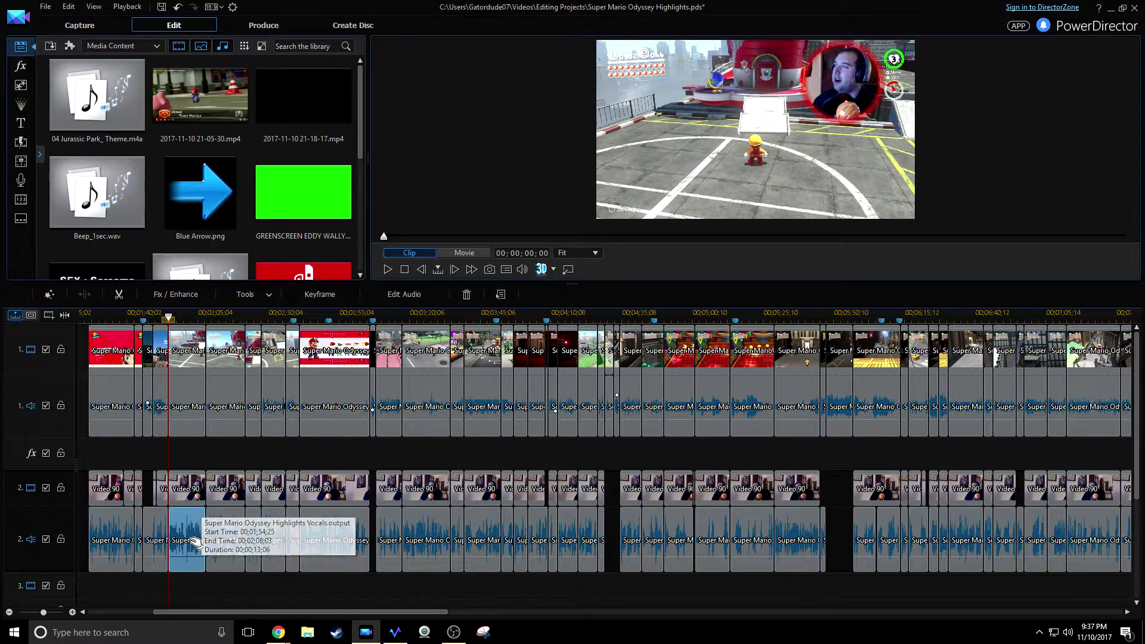
drag(781, 316, 292, 330)
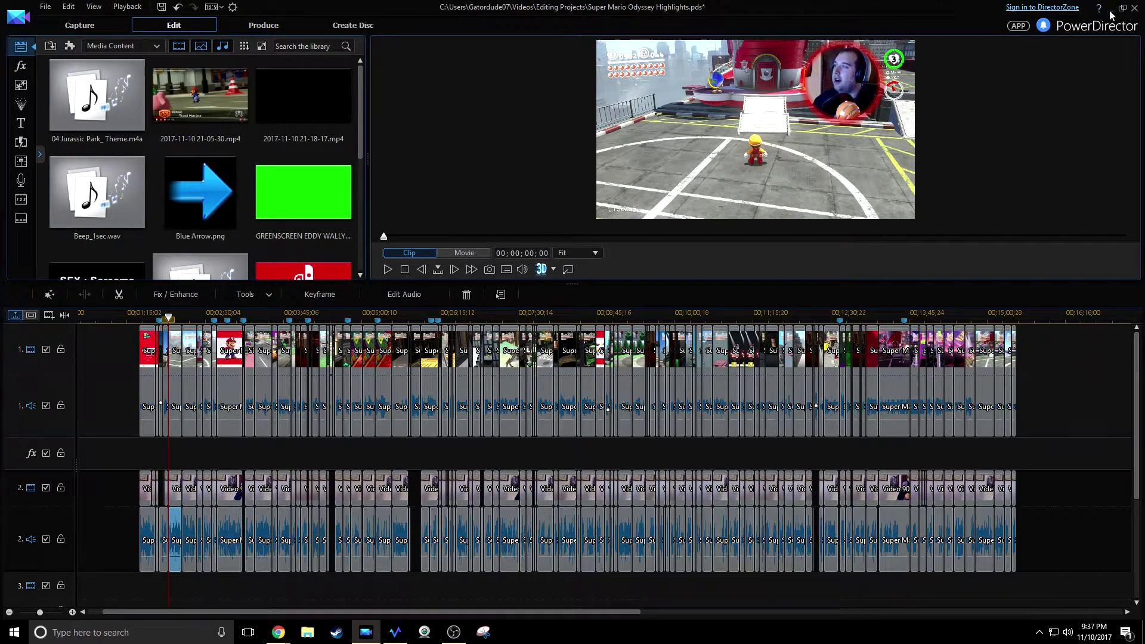
- Minimize the video editor and clear the AudioDirector and OBS windows out of the way to expose the desktop
click(1110, 10)
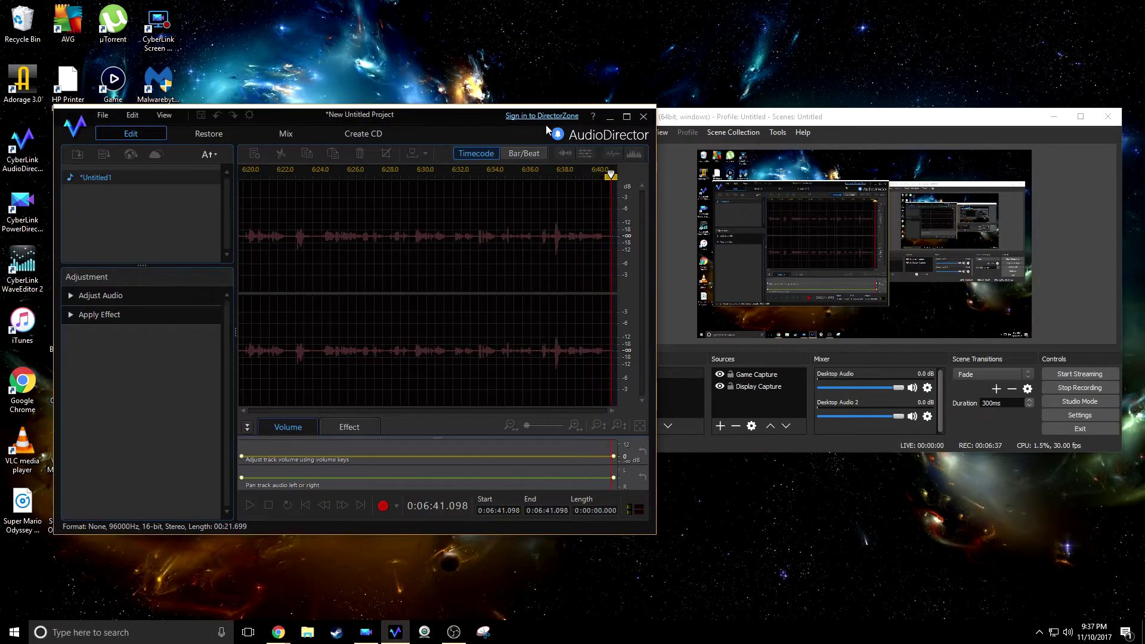
drag(435, 123, 1144, 94)
drag(870, 120, 689, 159)
click(863, 155)
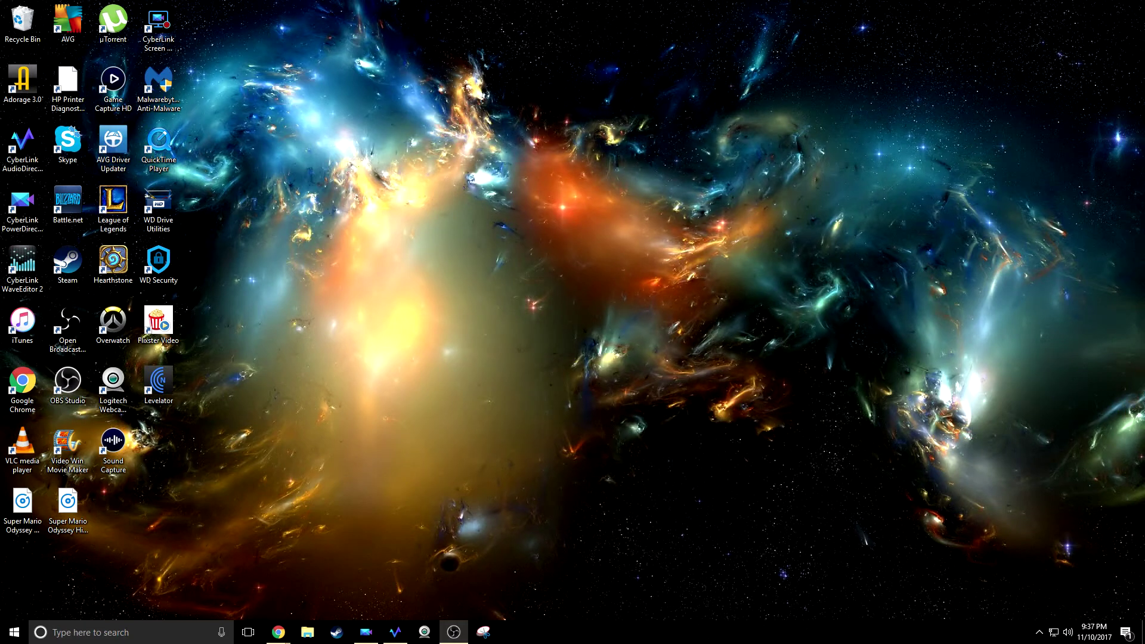
- Launch The Levelator from the desktop
drag(822, 154, 743, 145)
click(977, 135)
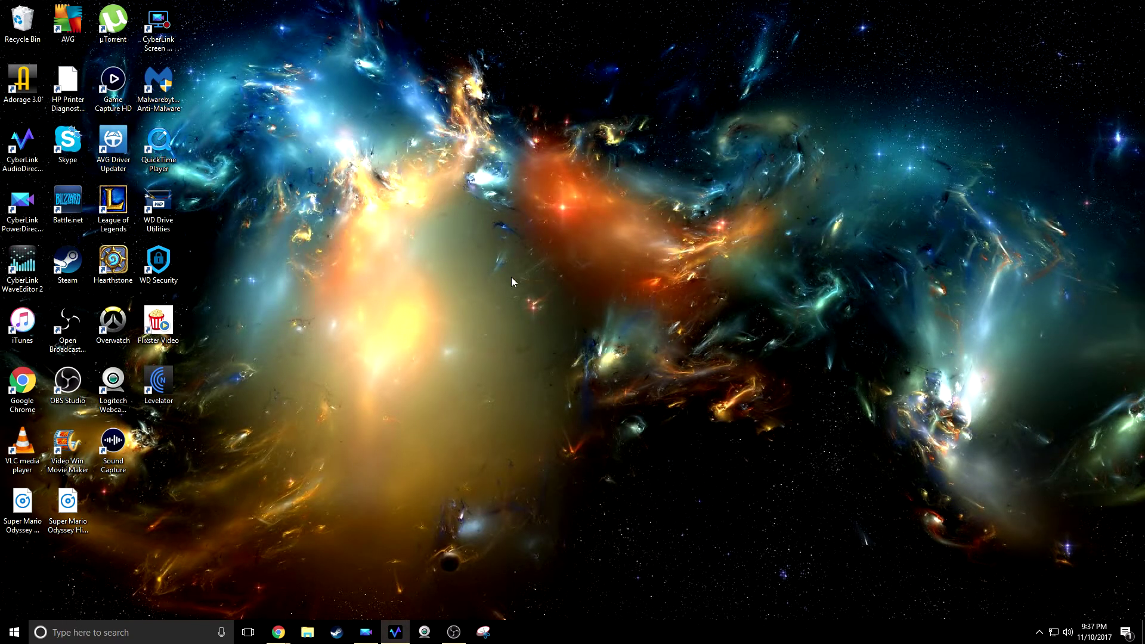
double_click(168, 389)
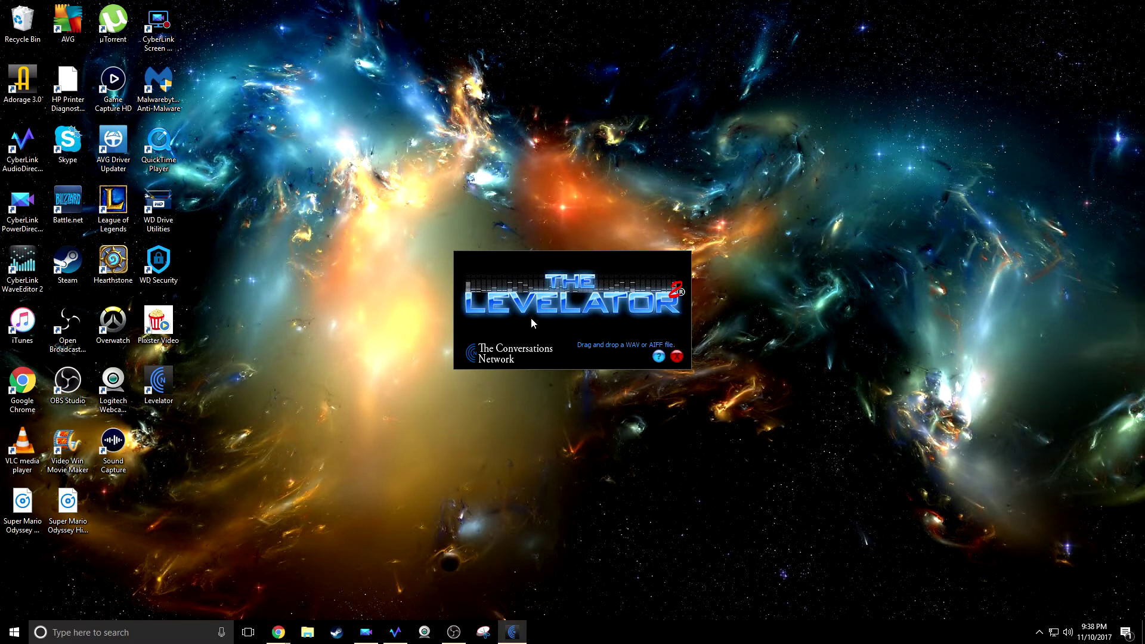
- Compare the original Super Mario Odyssey Highlights Vocals.WAV on the desktop with its levelled Vocals.output.WAV version
click(84, 514)
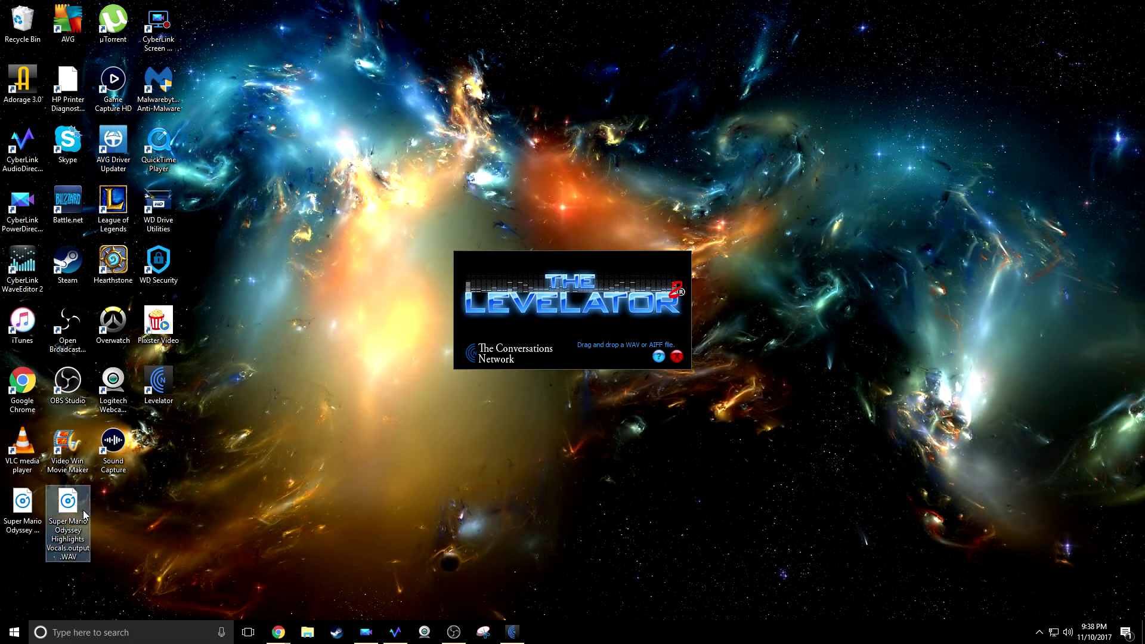
click(35, 519)
mouse_move(27, 519)
mouse_down()
mouse_move(338, 433)
mouse_move(531, 335)
mouse_move(409, 422)
mouse_move(28, 513)
mouse_up()
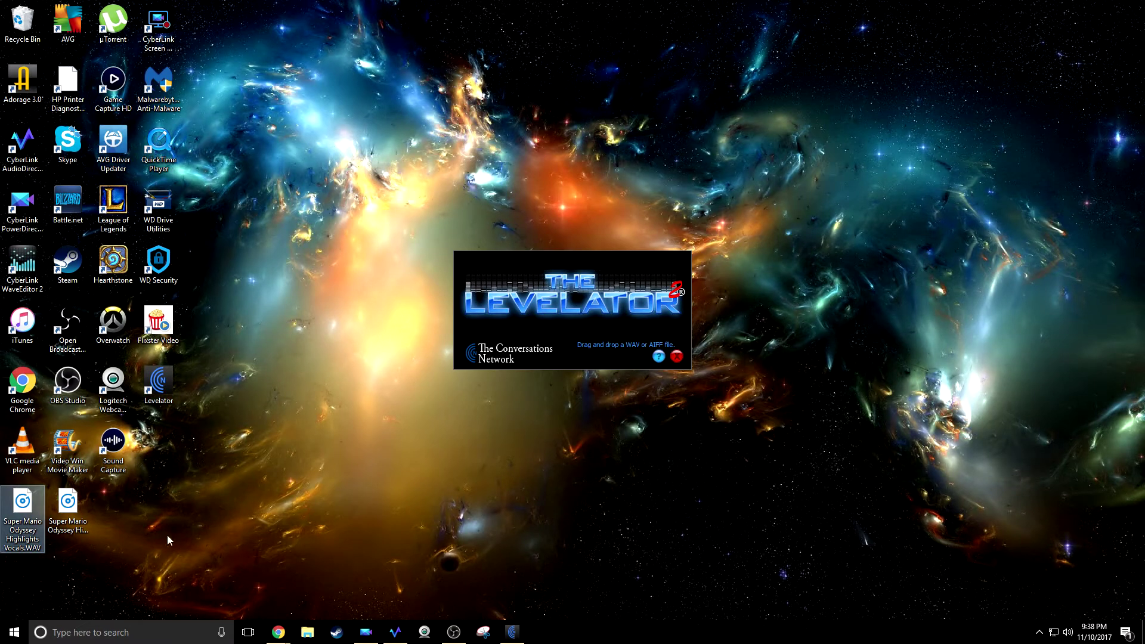
click(60, 531)
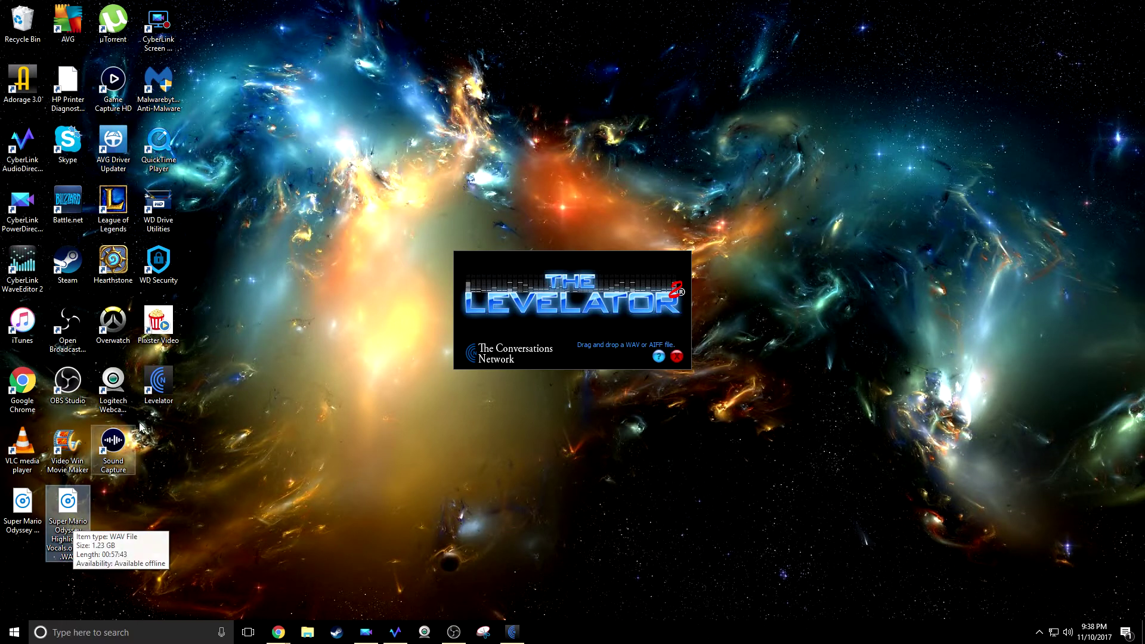
- Switch back to PowerDirector and examine several of the levelled vocals clips on track 2 alongside the gameplay audio
click(366, 630)
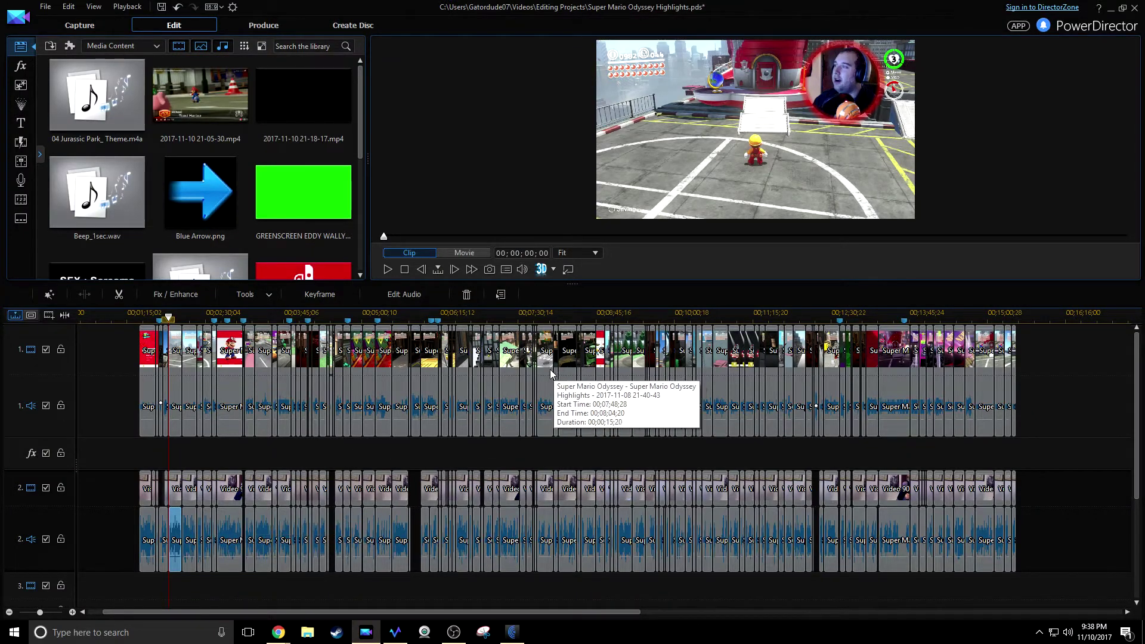
drag(604, 321, 686, 310)
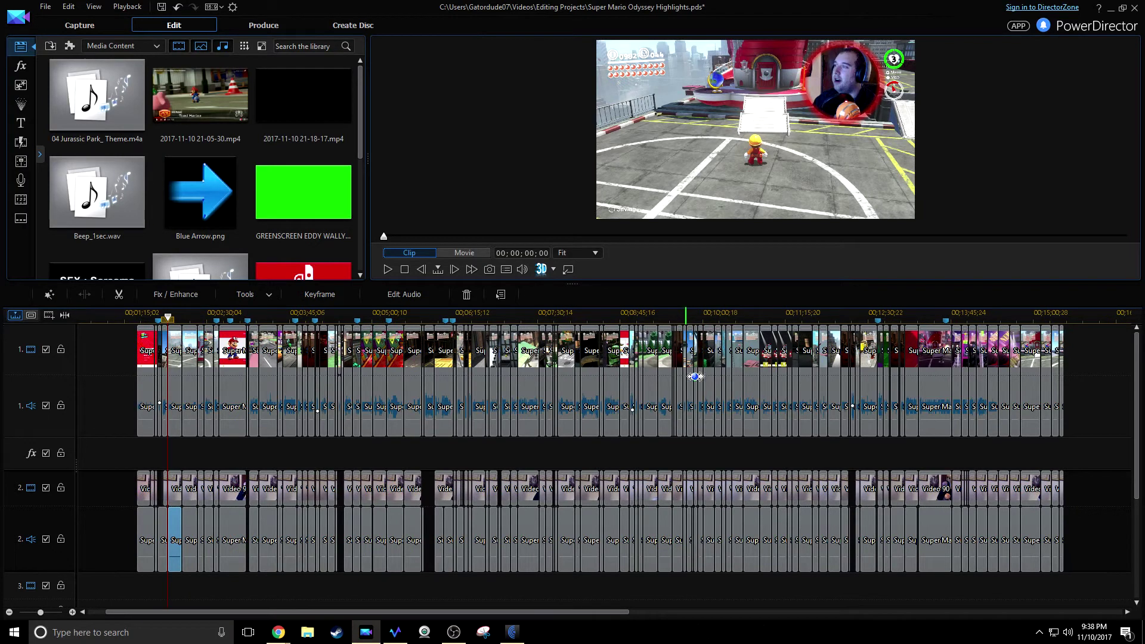
click(192, 539)
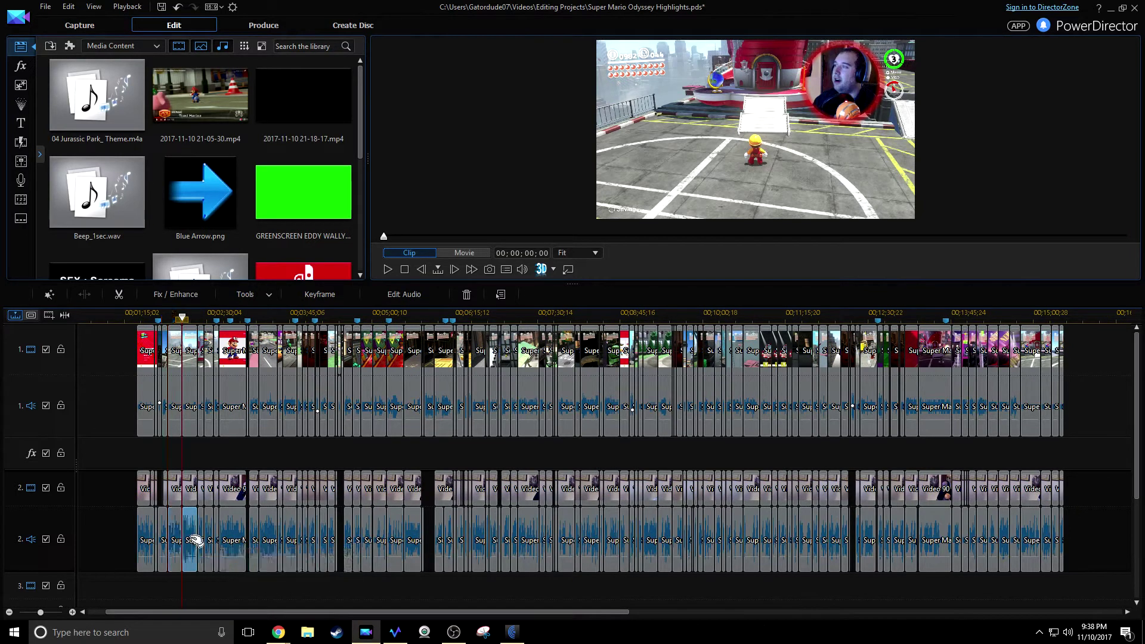
click(268, 540)
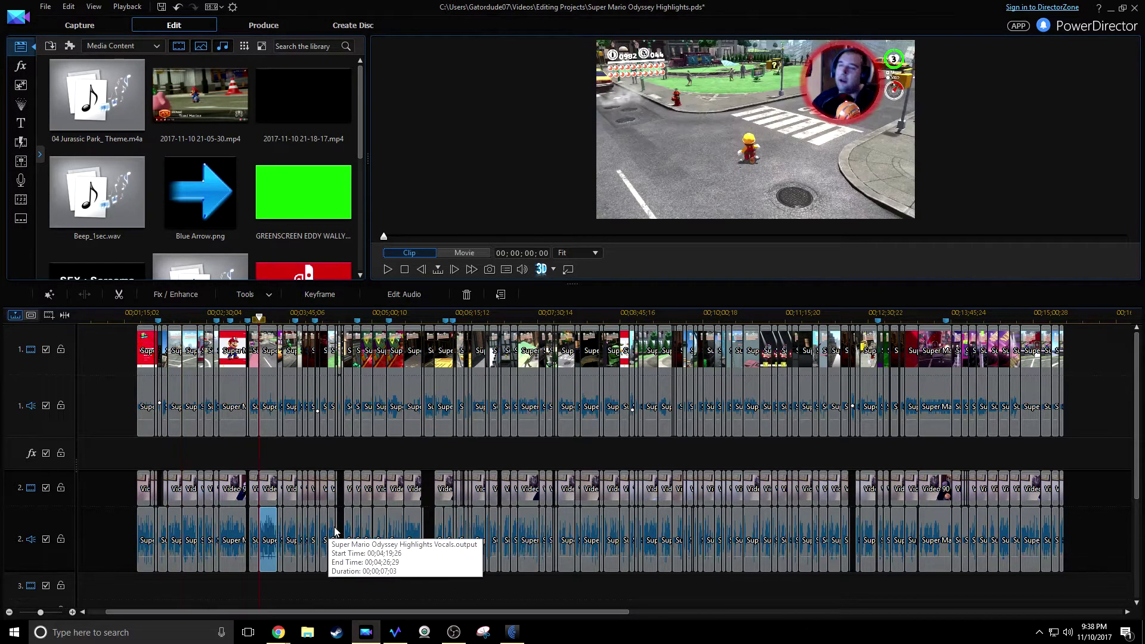
click(290, 540)
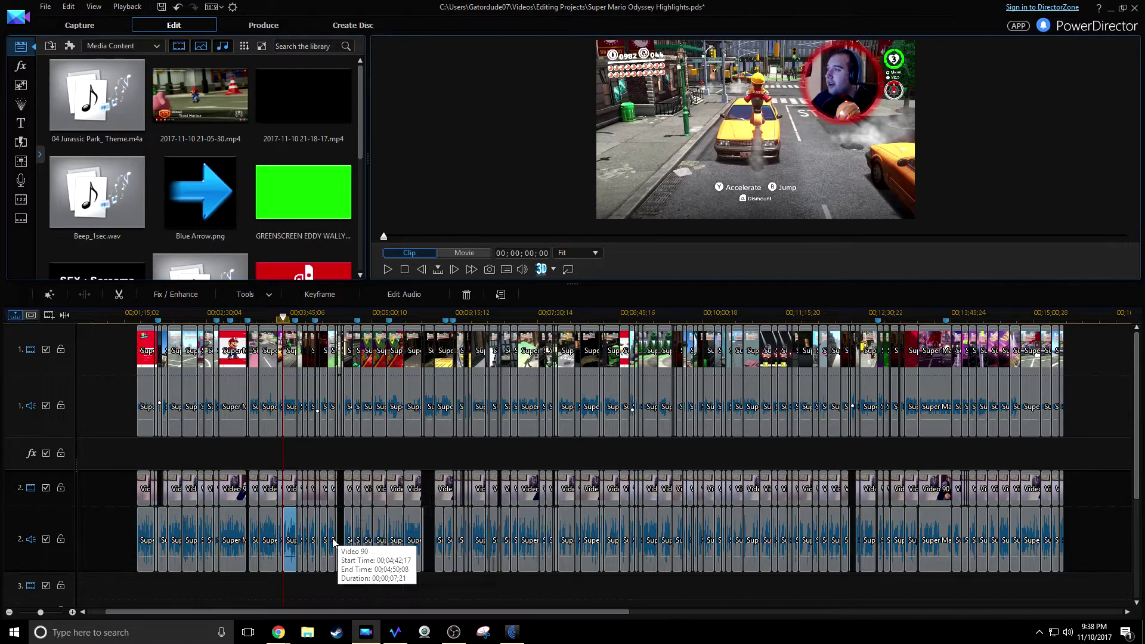
scroll(346, 306, up, 3)
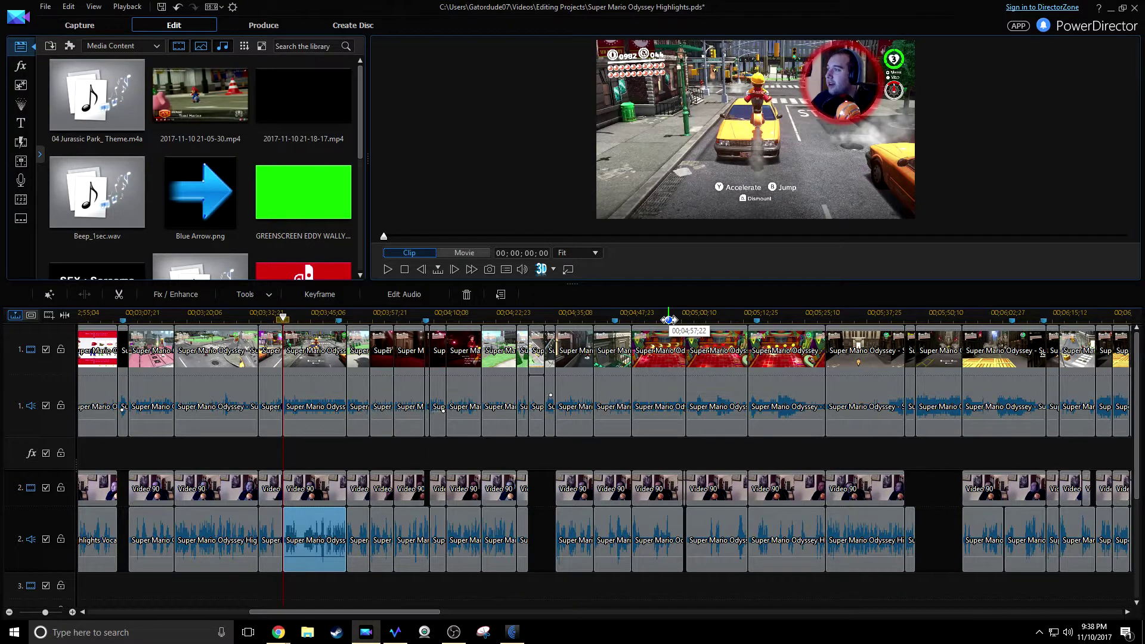
scroll(507, 318, down, 3)
scroll(508, 318, down, 8)
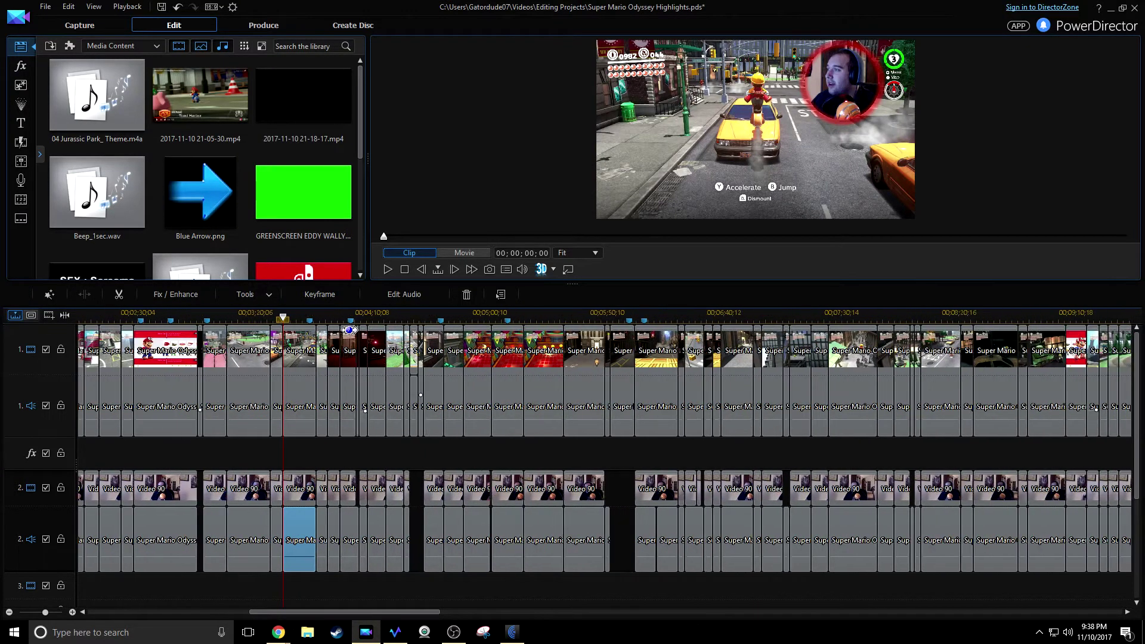
scroll(296, 337, down, 6)
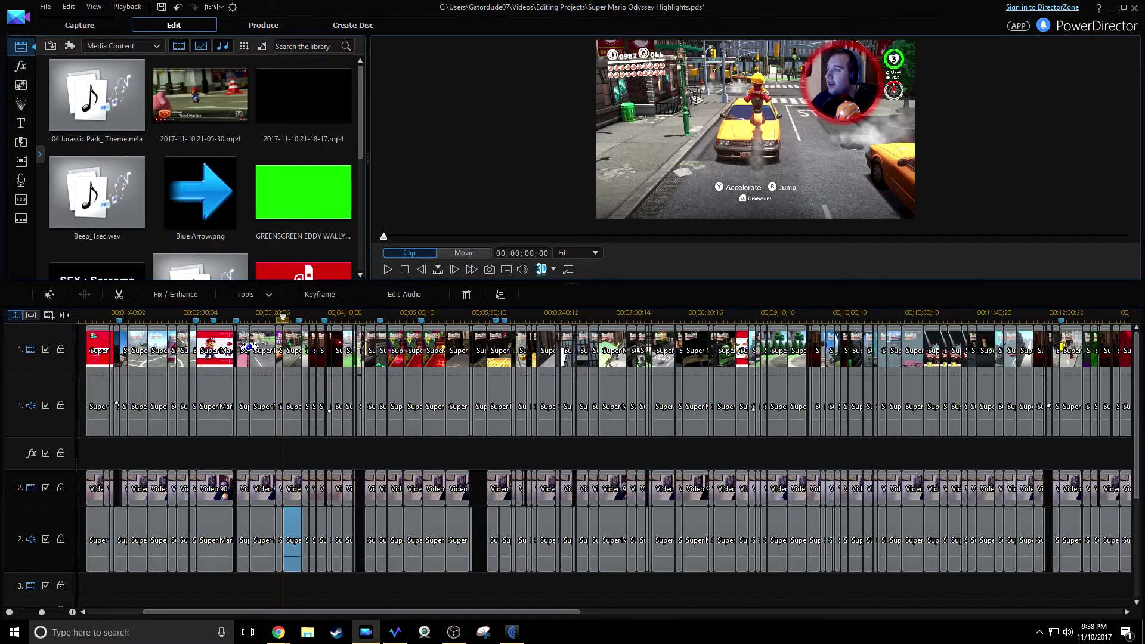
scroll(218, 356, down, 2)
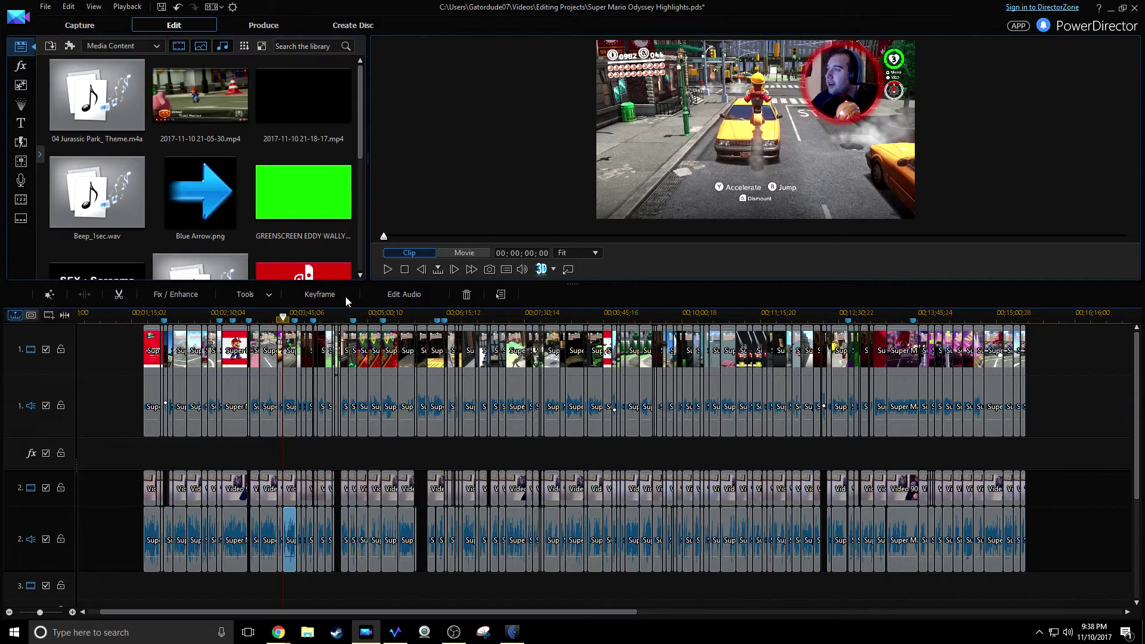
- Check the volume keyframe setting of the selected vocals clip on track 2, leaving it unchanged
click(320, 294)
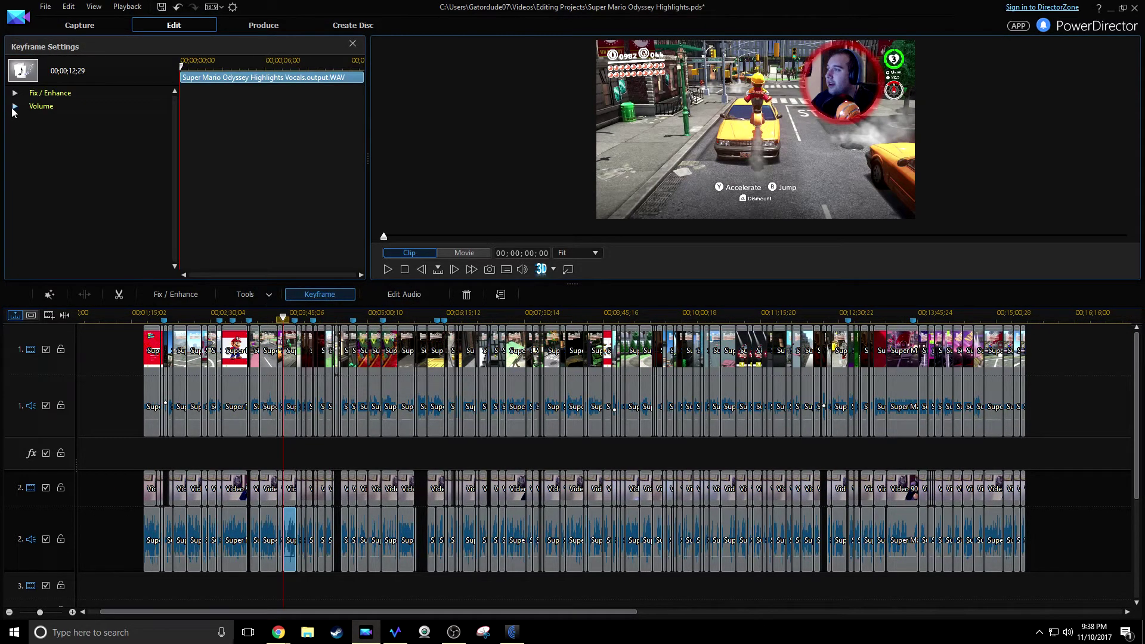
click(15, 106)
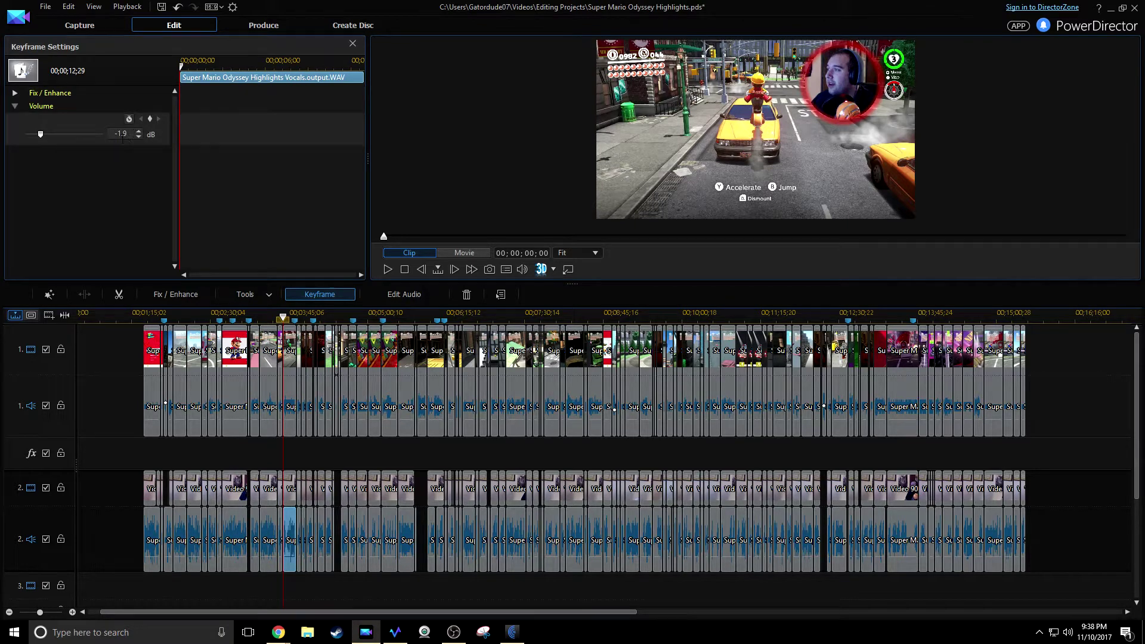
click(353, 43)
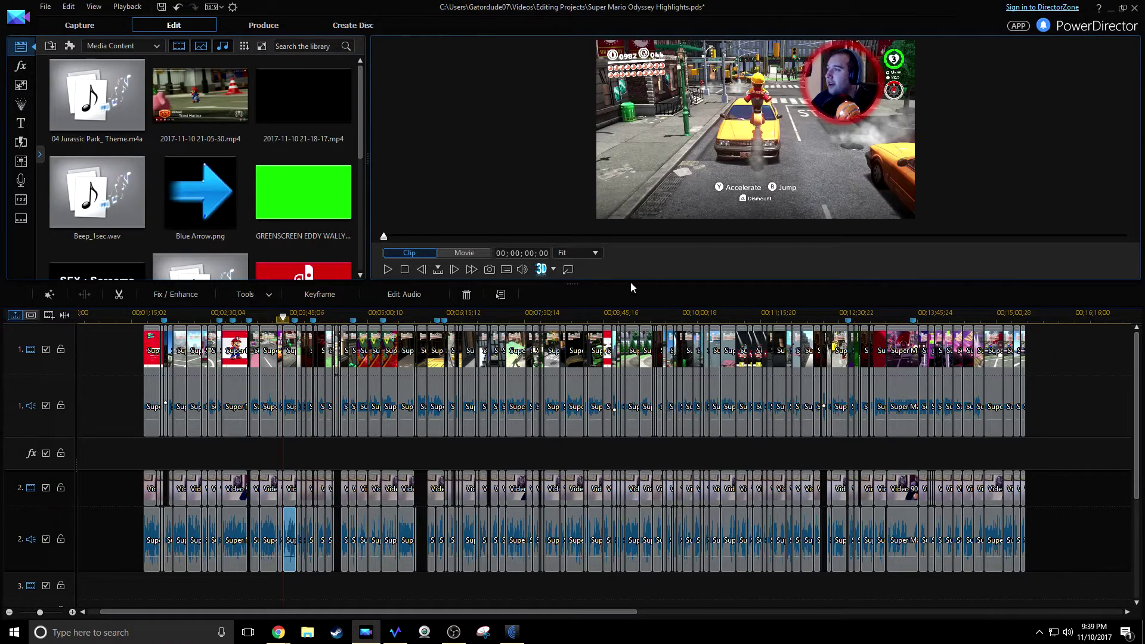
- Enlarge the video preview slightly against the timeline, keeping all the highlight clips in view
drag(630, 284, 630, 274)
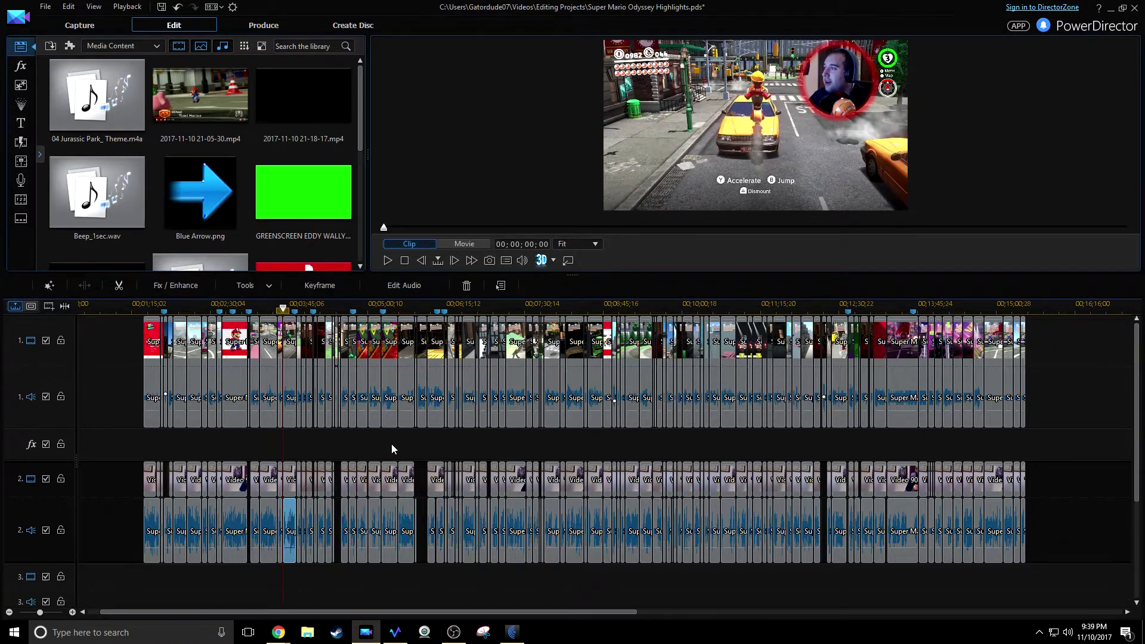
mouse_move(504, 613)
mouse_down()
mouse_move(539, 613)
mouse_move(524, 613)
mouse_up()
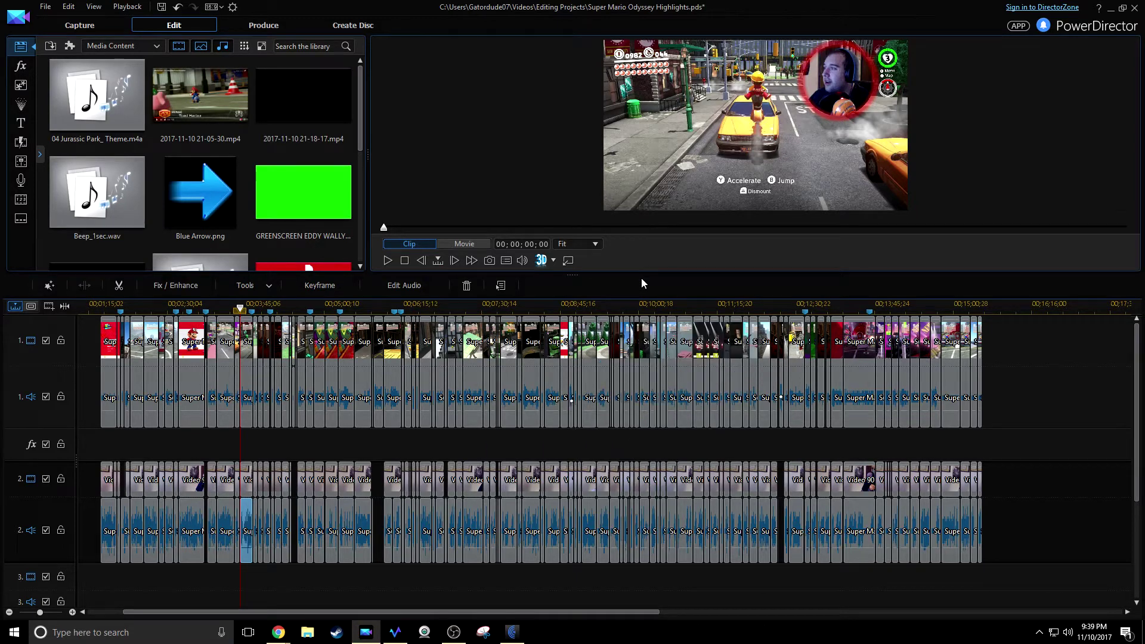
drag(644, 276, 642, 295)
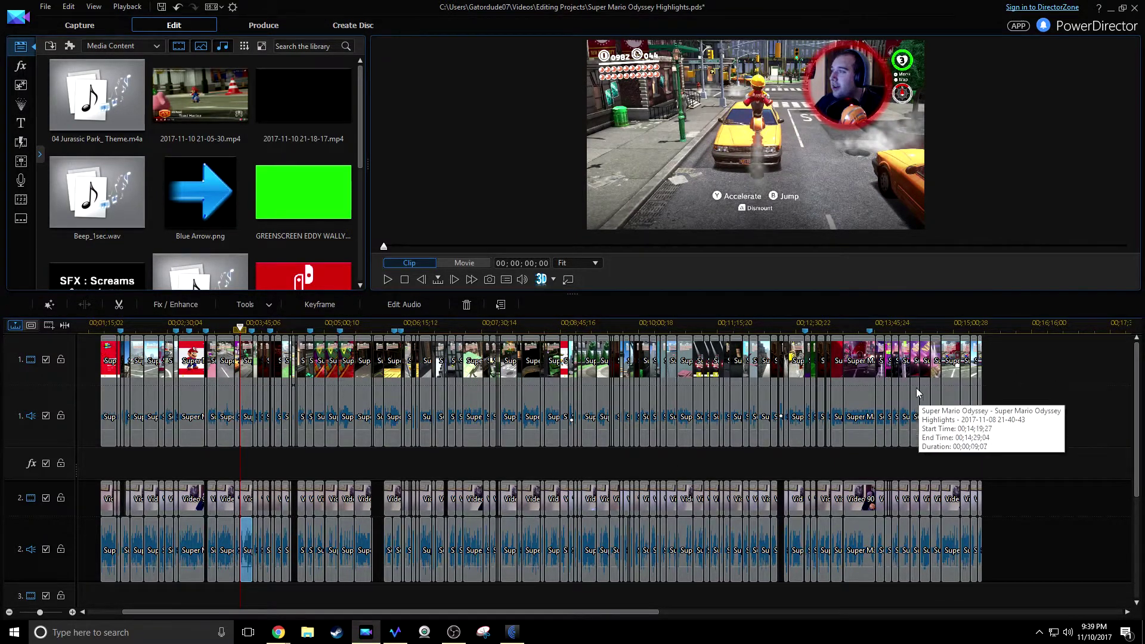
drag(1133, 435, 1137, 388)
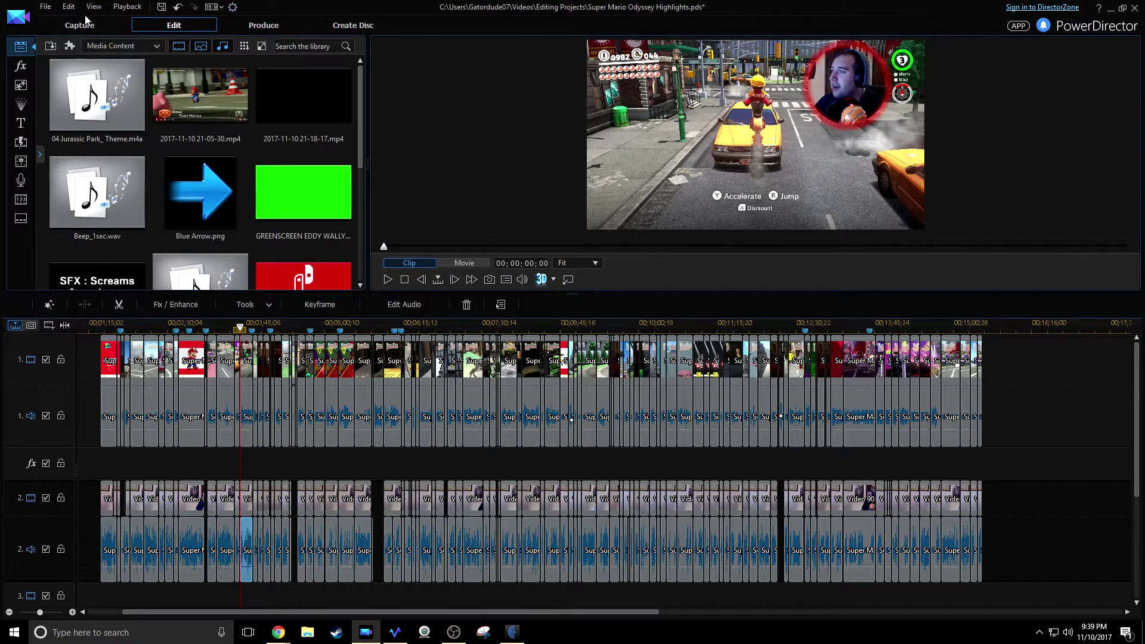
- Check the PowerDirector version information and close it
click(30, 21)
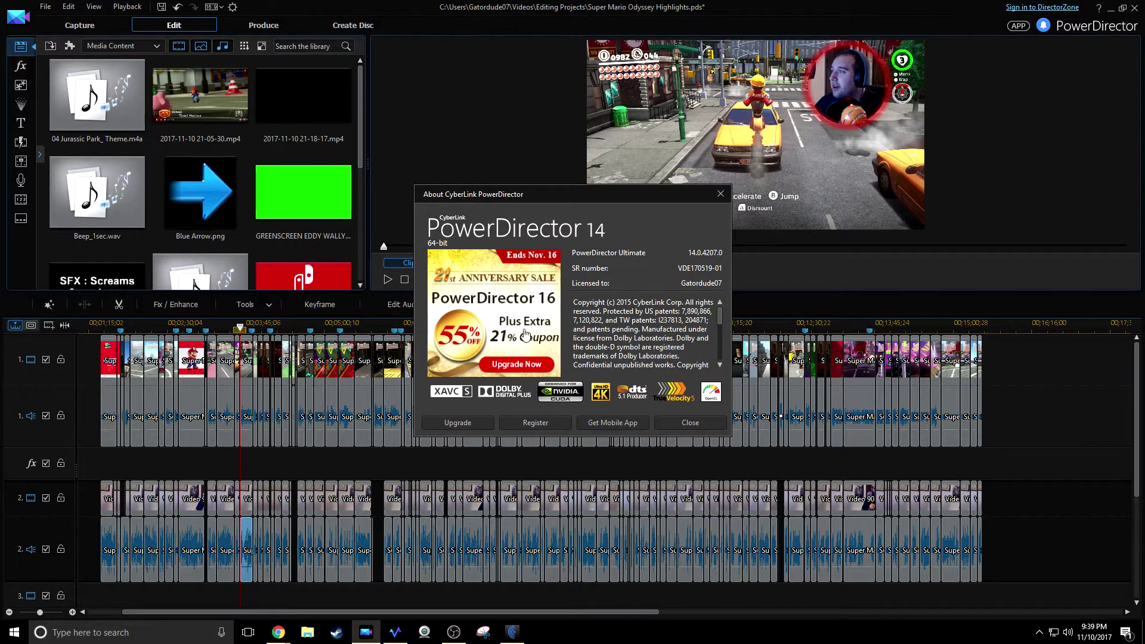
click(719, 194)
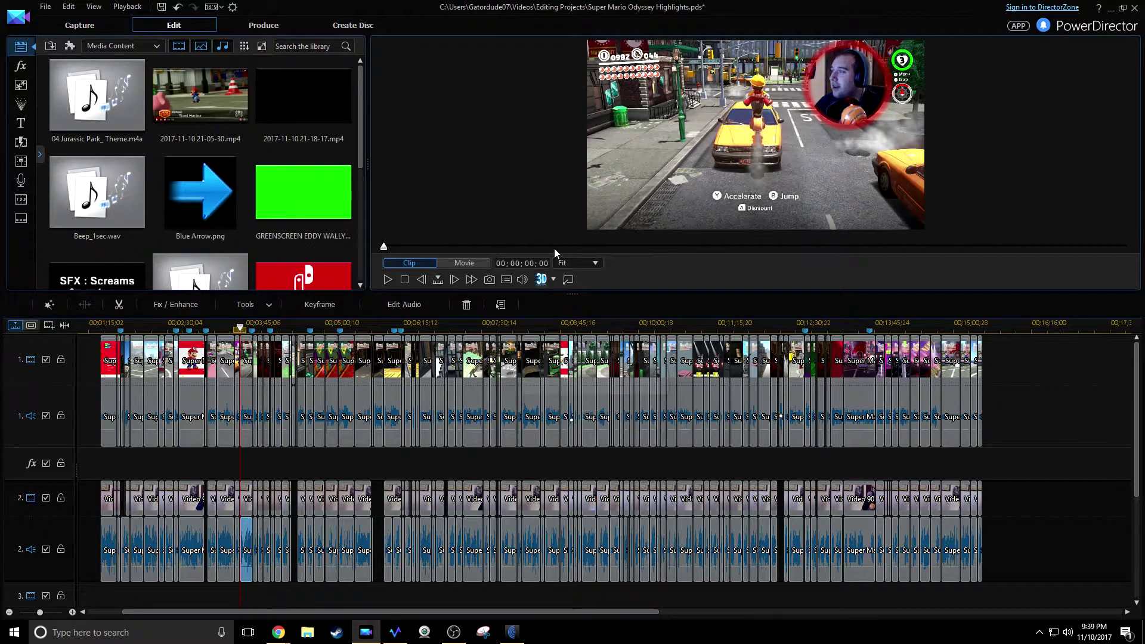
- Select the opening vocals clip on track 2 and widen the media library to four items per row
click(519, 356)
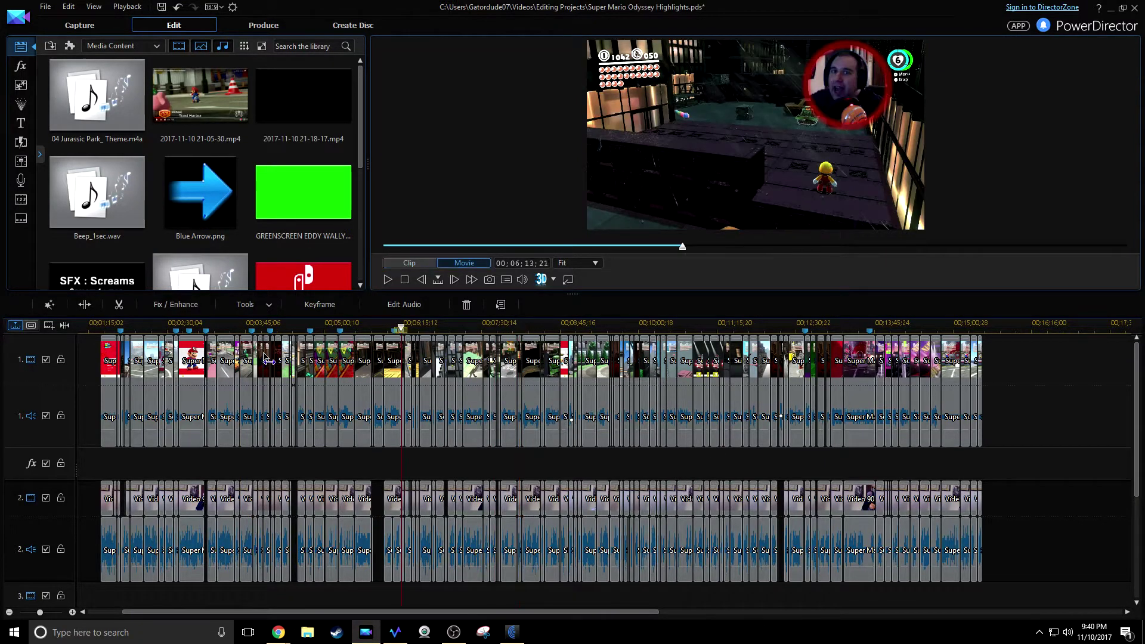
click(112, 548)
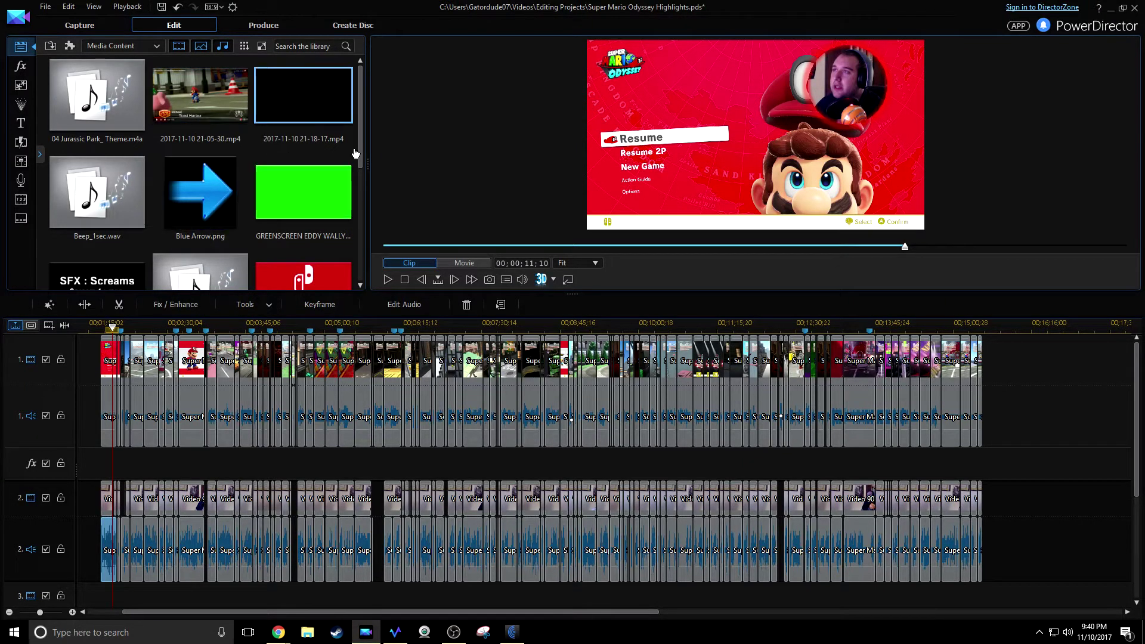
drag(361, 153, 352, 268)
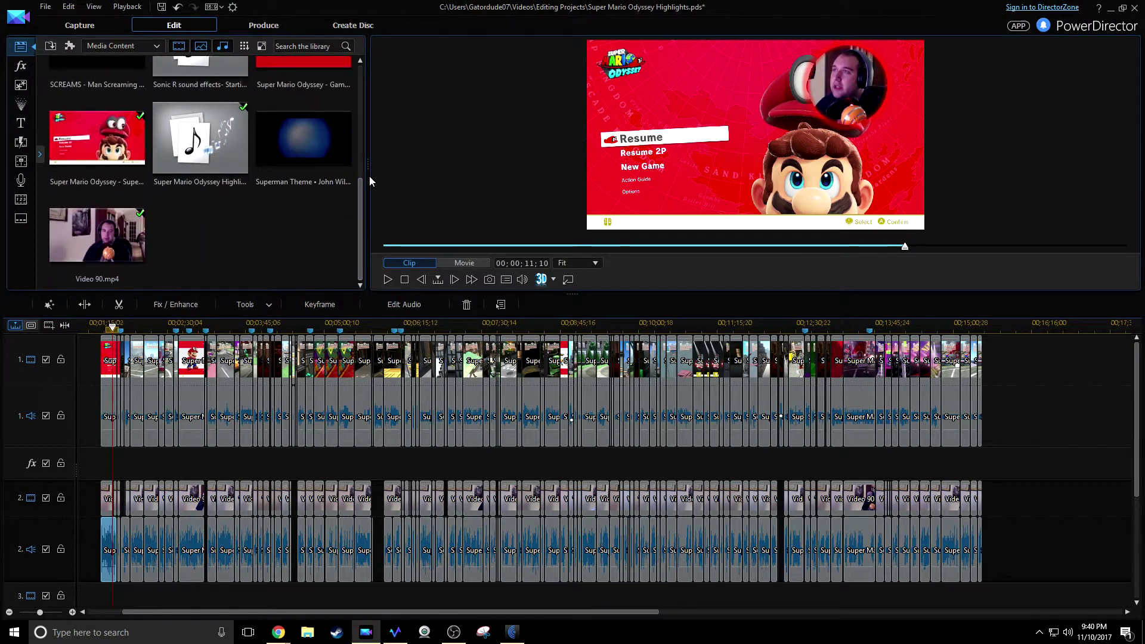
drag(370, 161, 504, 128)
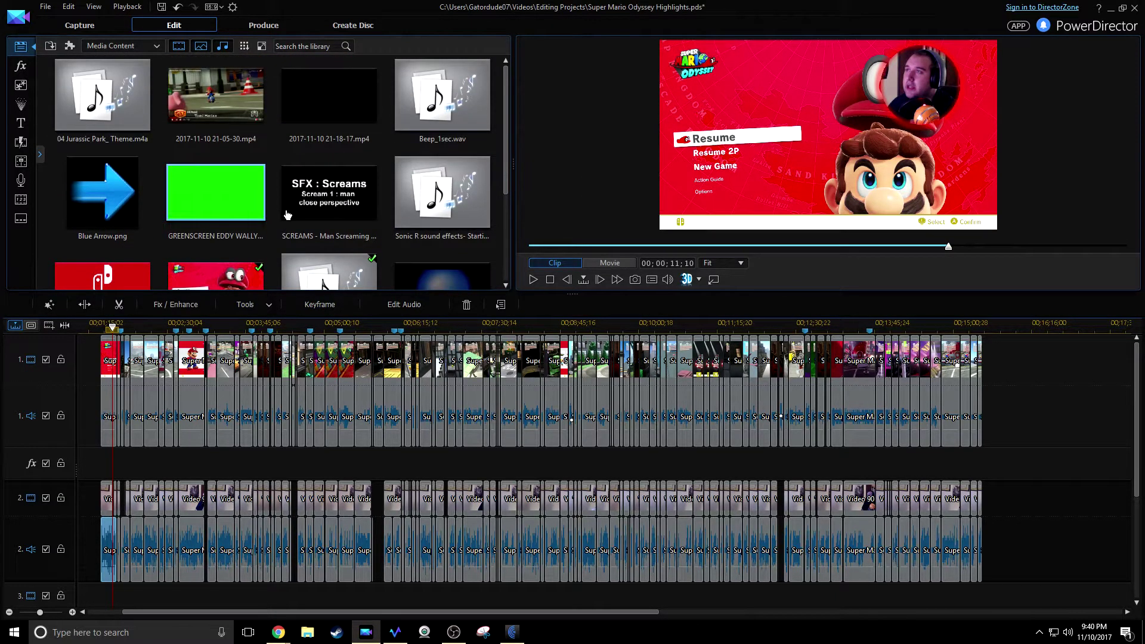
- Preview the GREENSCREEN EDDY WALLY clip in the media library and look through the other imported clips and audio
click(257, 203)
key(space)
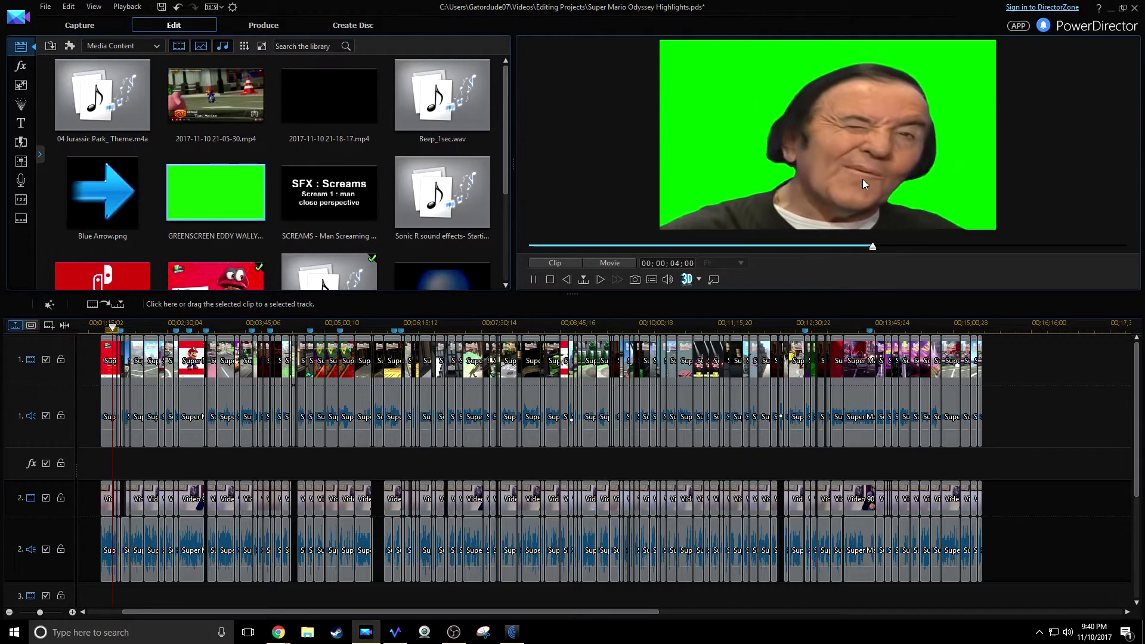
key(space)
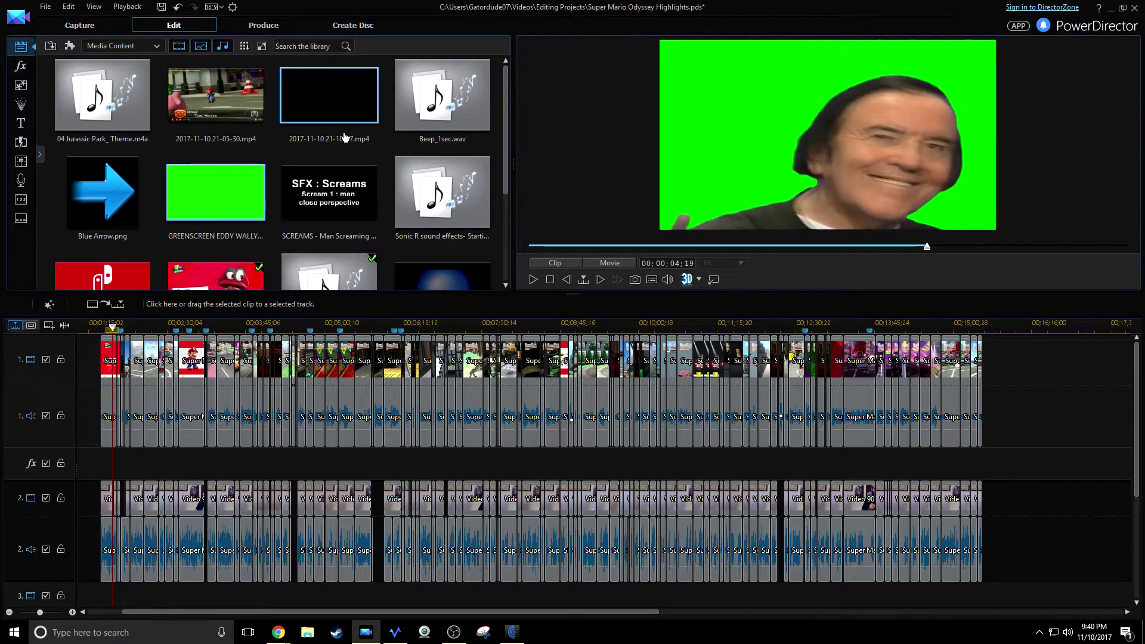
click(369, 122)
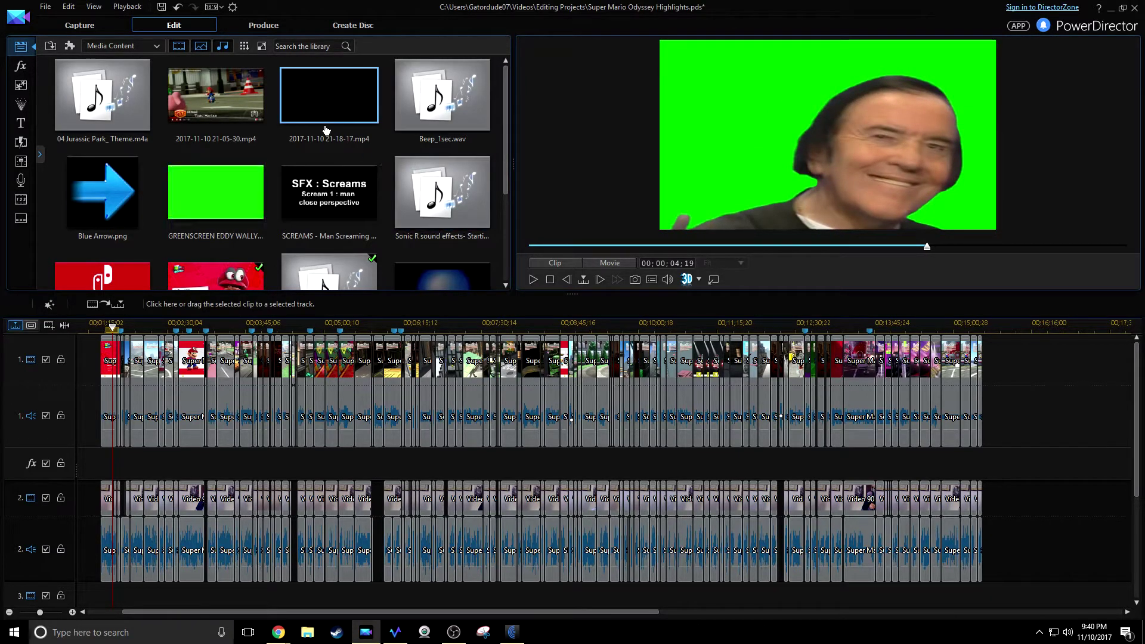
drag(507, 148, 504, 231)
click(386, 134)
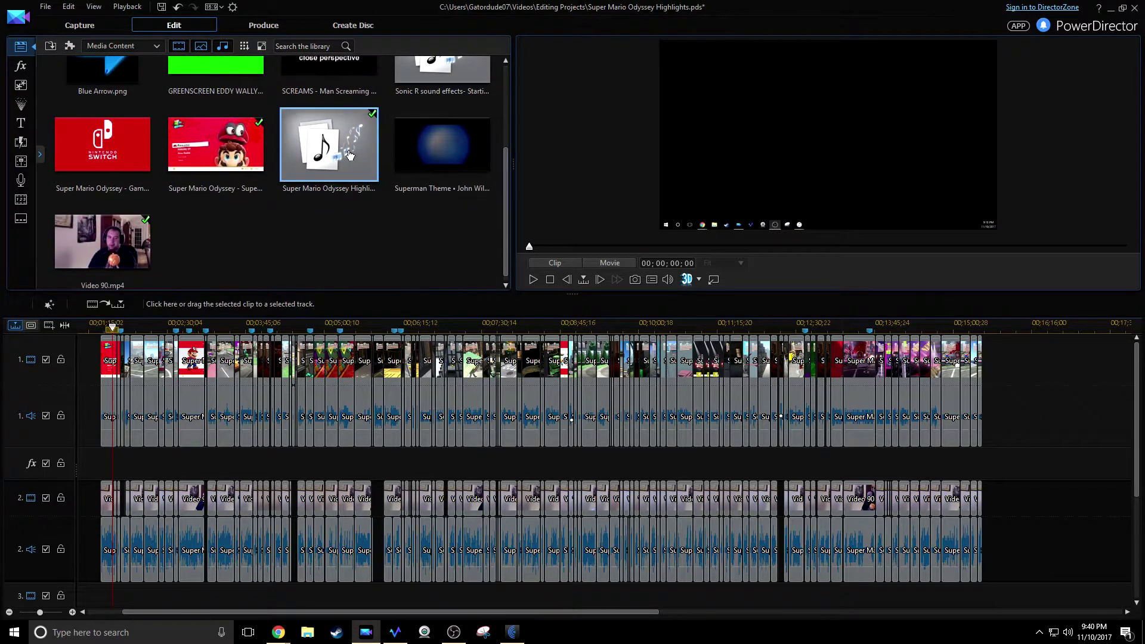
- Return to the timeline and play the edited movie from the opening title-screen clip
click(1049, 377)
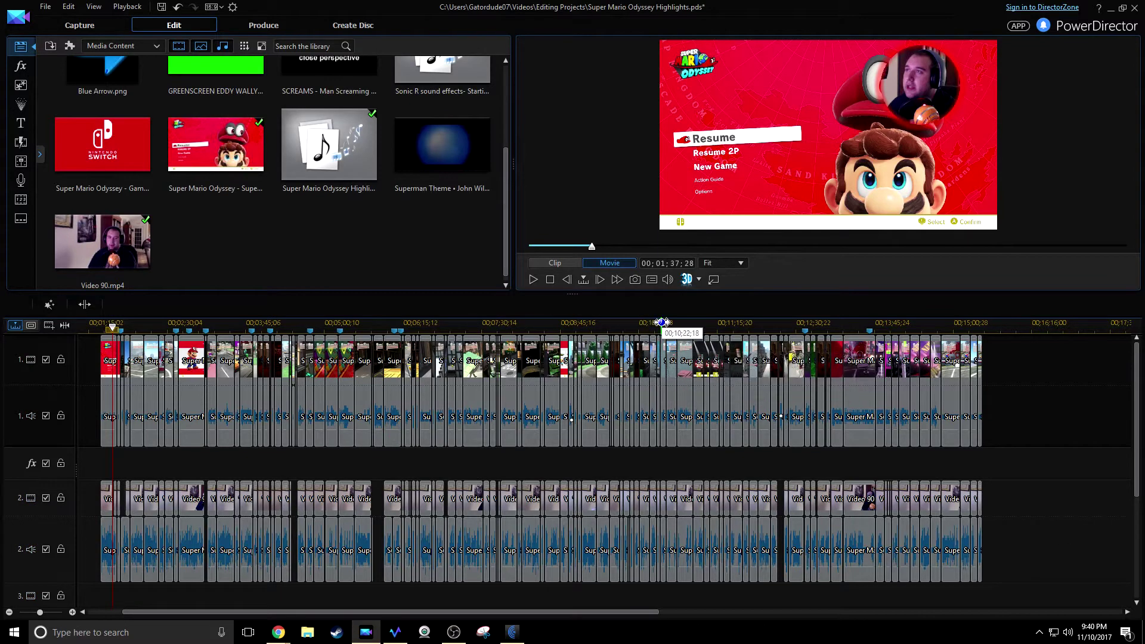
scroll(663, 322, down, 2)
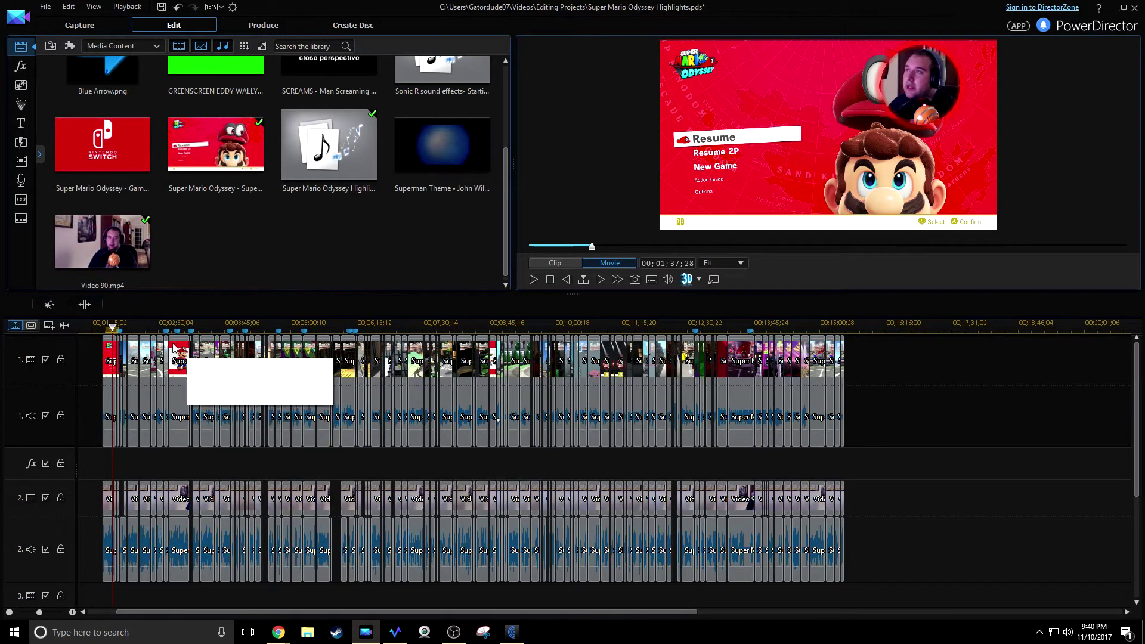
click(107, 326)
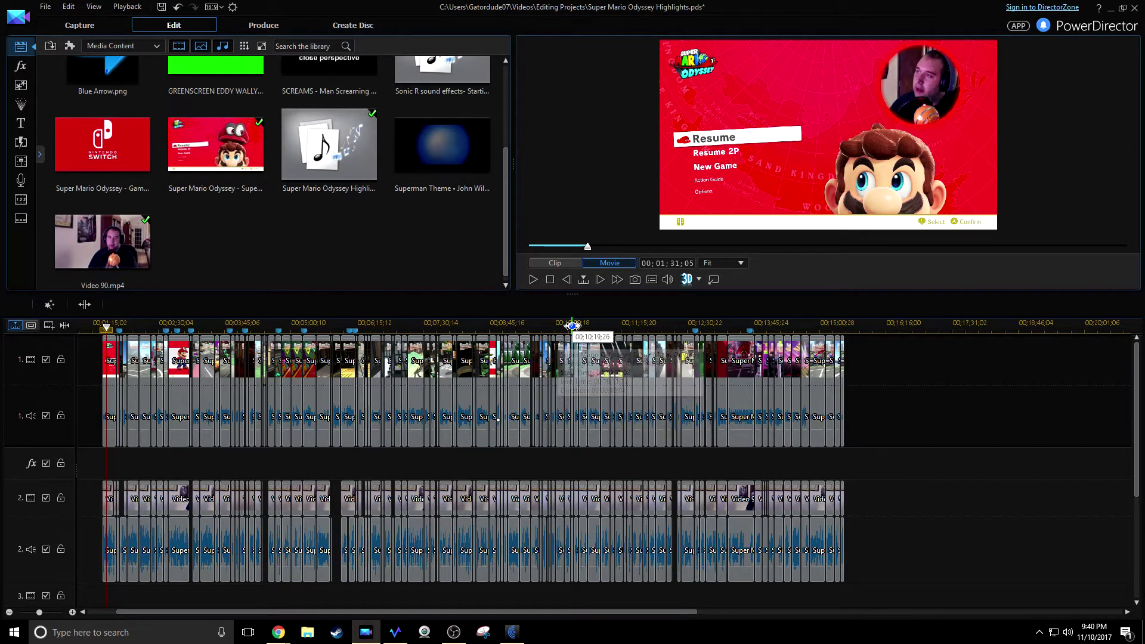
scroll(659, 325, up, 2)
scroll(681, 325, up, 1)
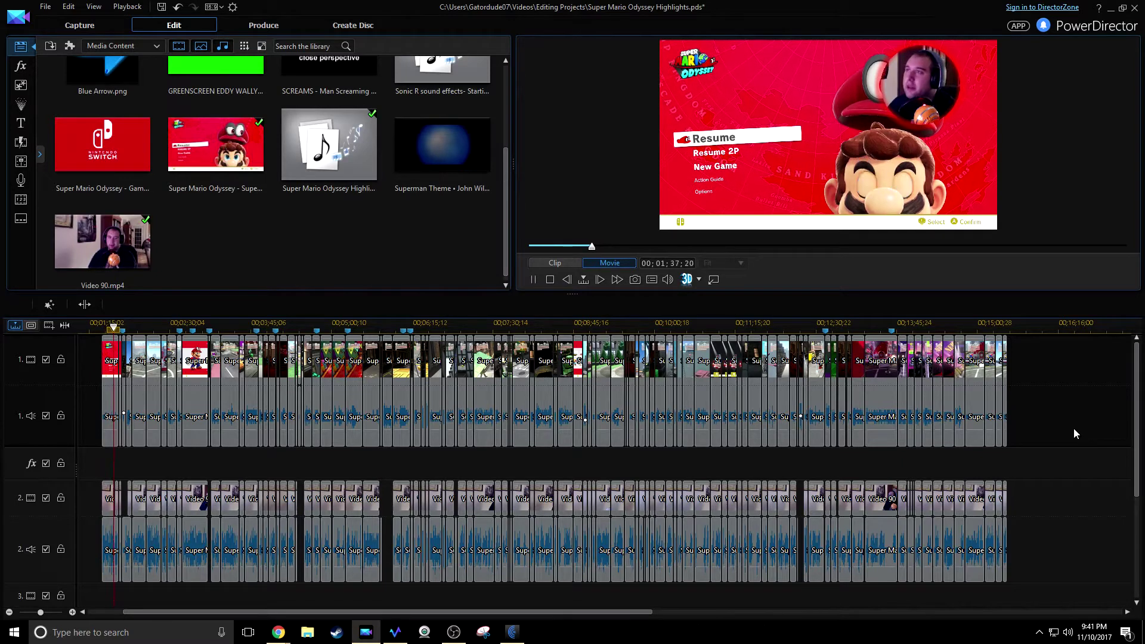
- Pause the movie and select the opening Video 90 webcam clip on track 2
key(space)
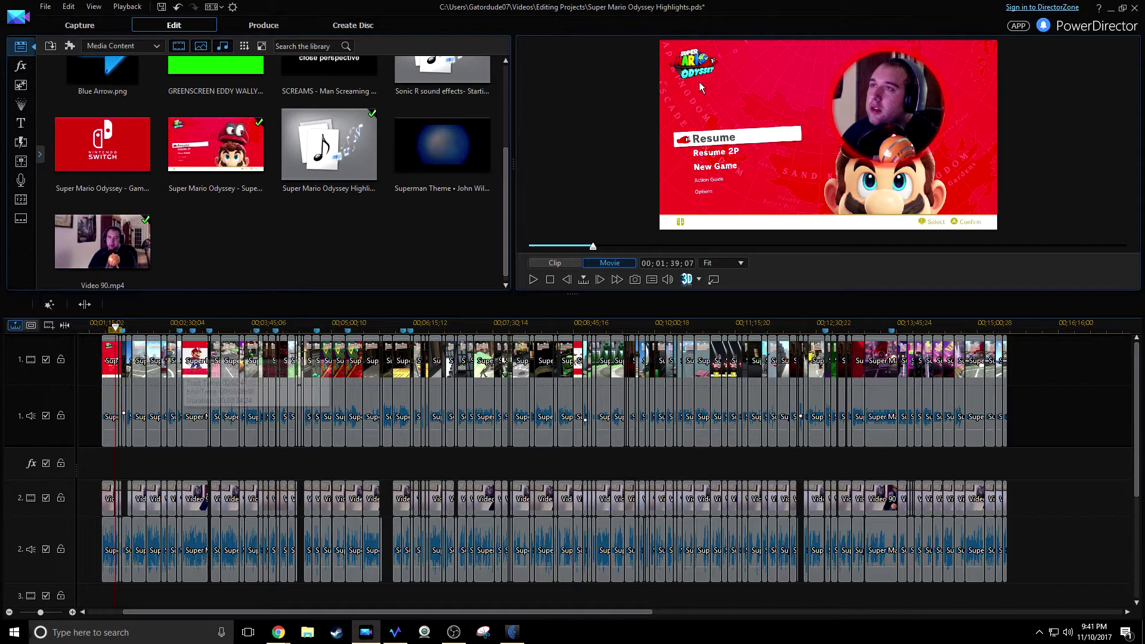
drag(239, 327, 513, 328)
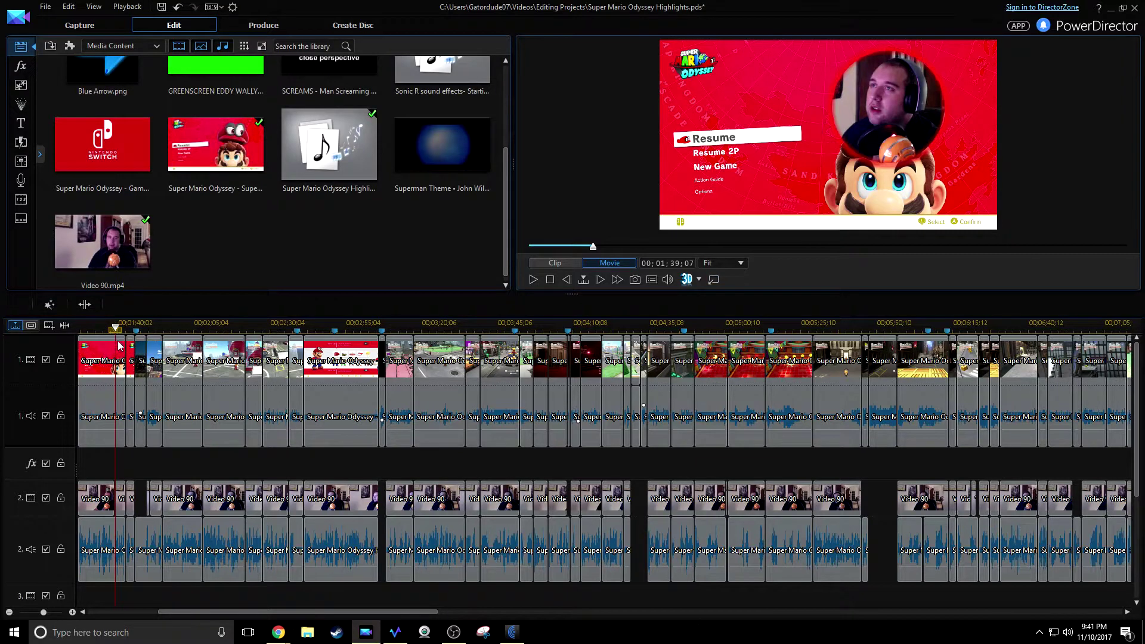
click(112, 502)
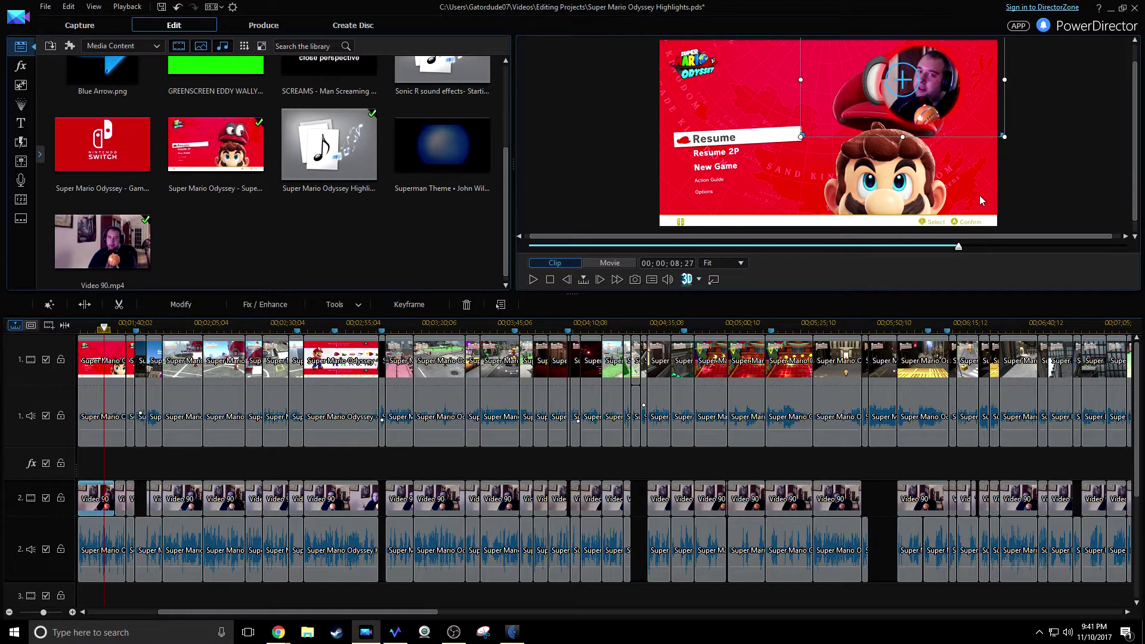
- Clear the clip selection and play a short stretch of the opening title-screen section in the movie
click(813, 303)
key(space)
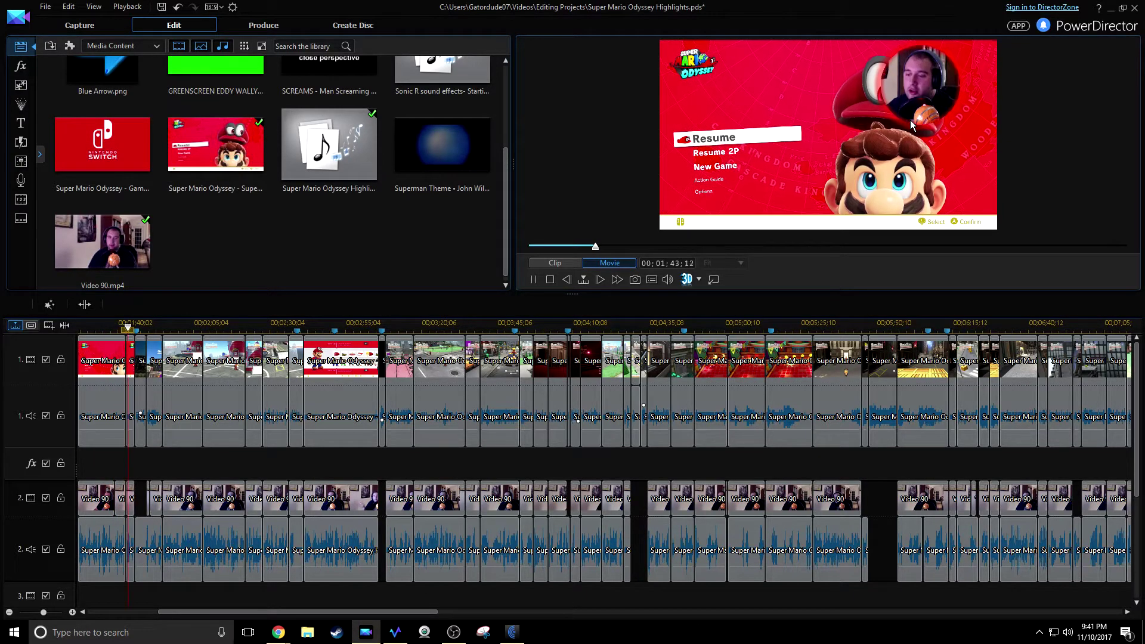
key(space)
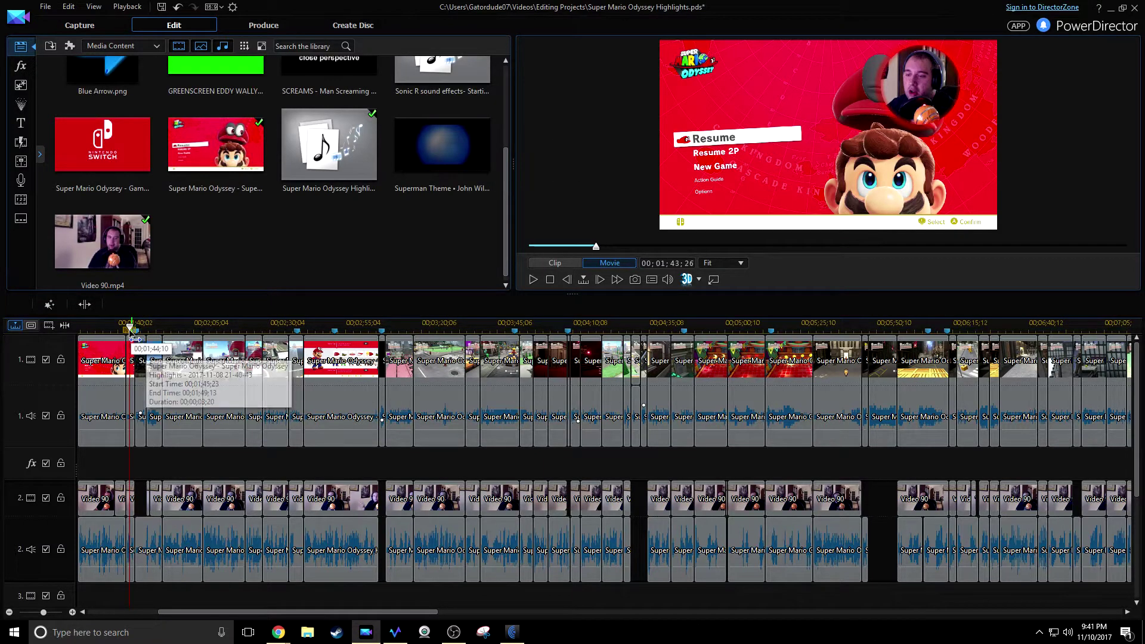
- Select the short title-screen clip after the opening one and play the movie through the cut to the "Getting the Band Together" shot
click(111, 380)
click(130, 381)
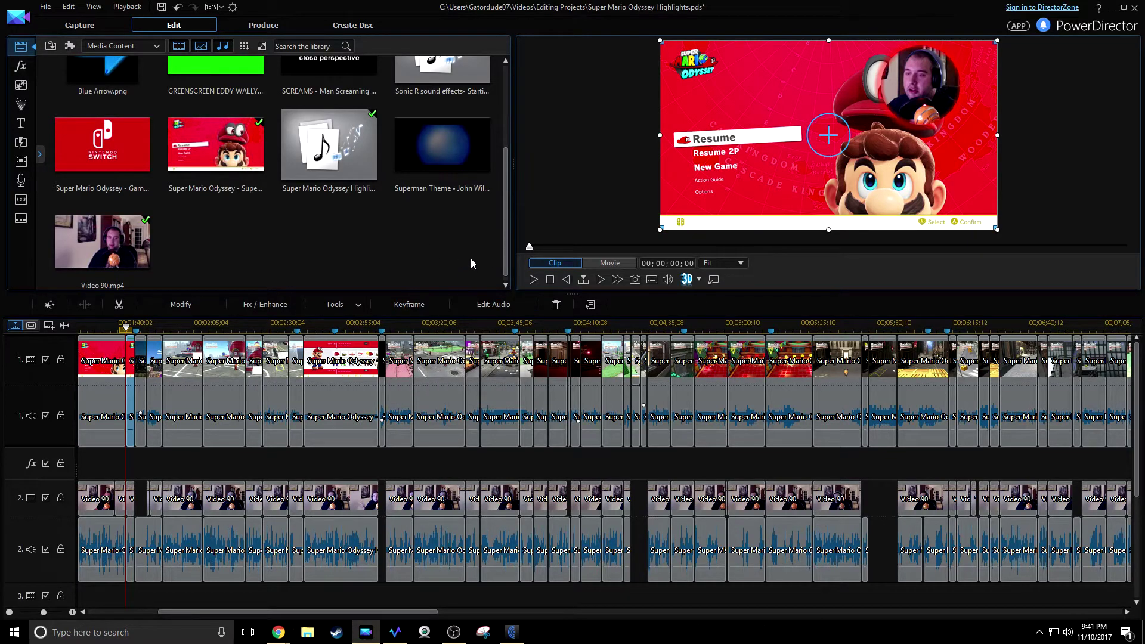
key(space)
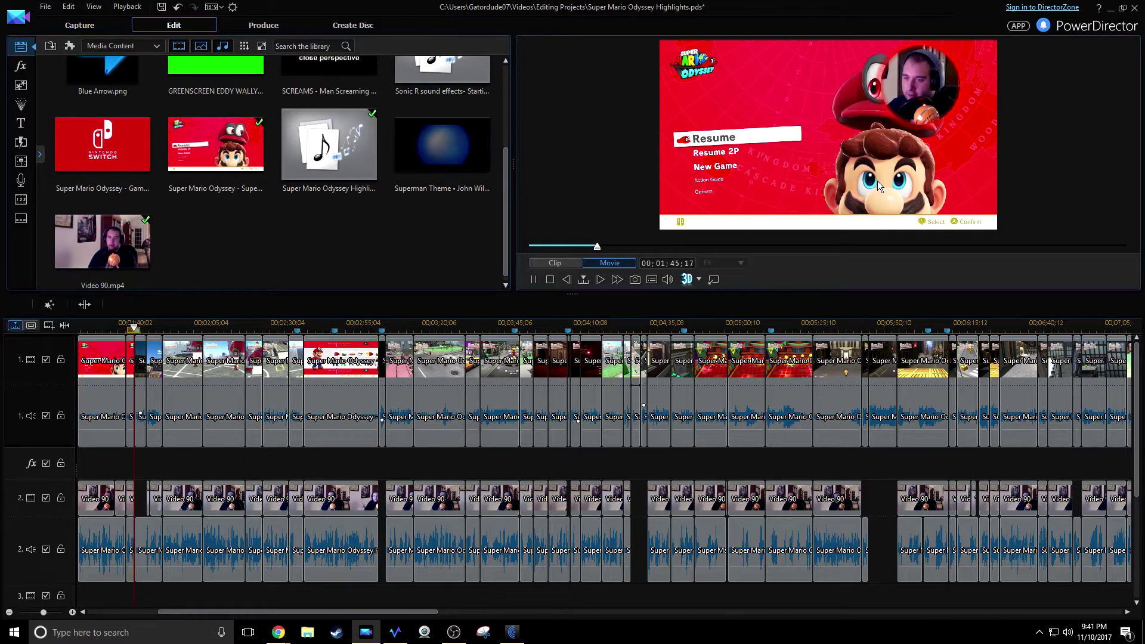
key(space)
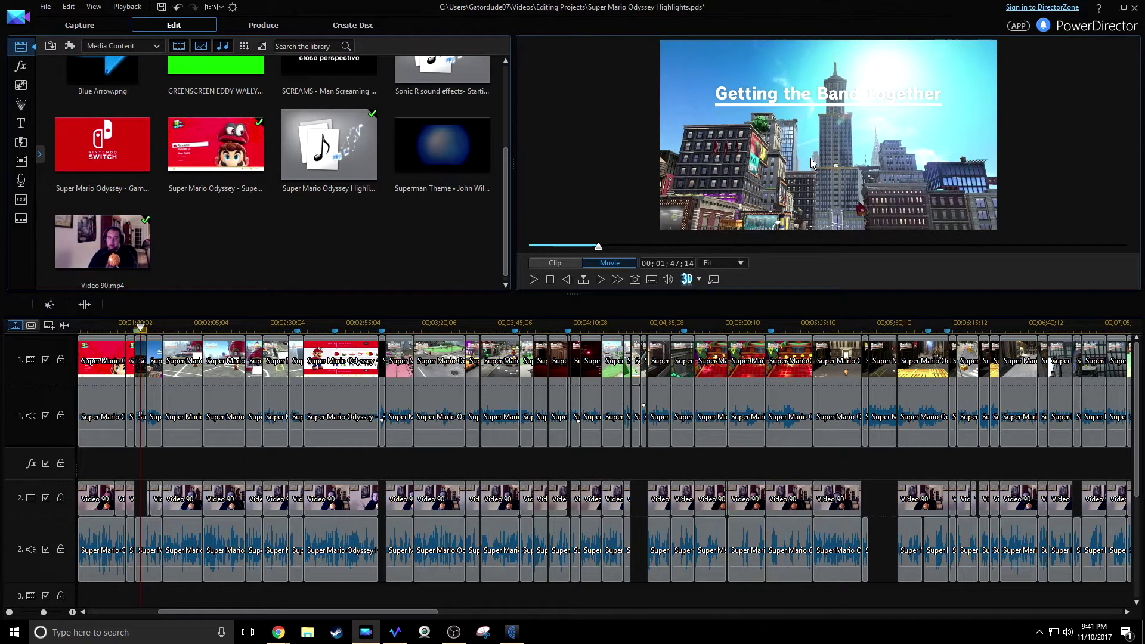
- Examine how the gameplay, webcam and vocals clips line up across tracks 1 and 2, ending on the short second title-screen clip
drag(649, 324, 334, 326)
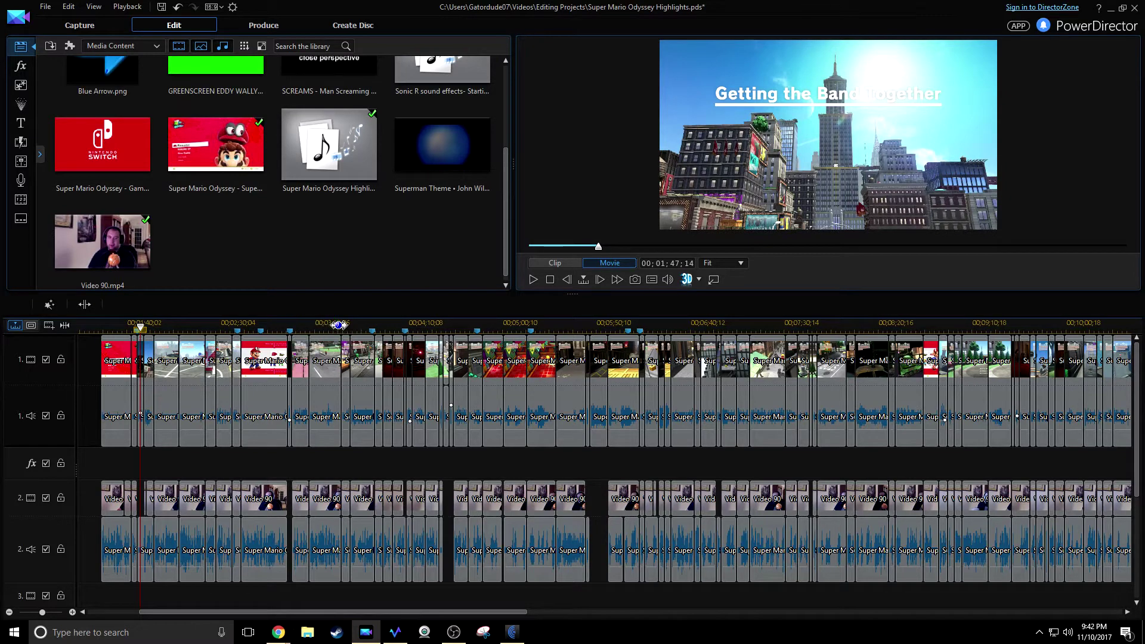
drag(338, 325, 417, 327)
scroll(361, 606, down, 1)
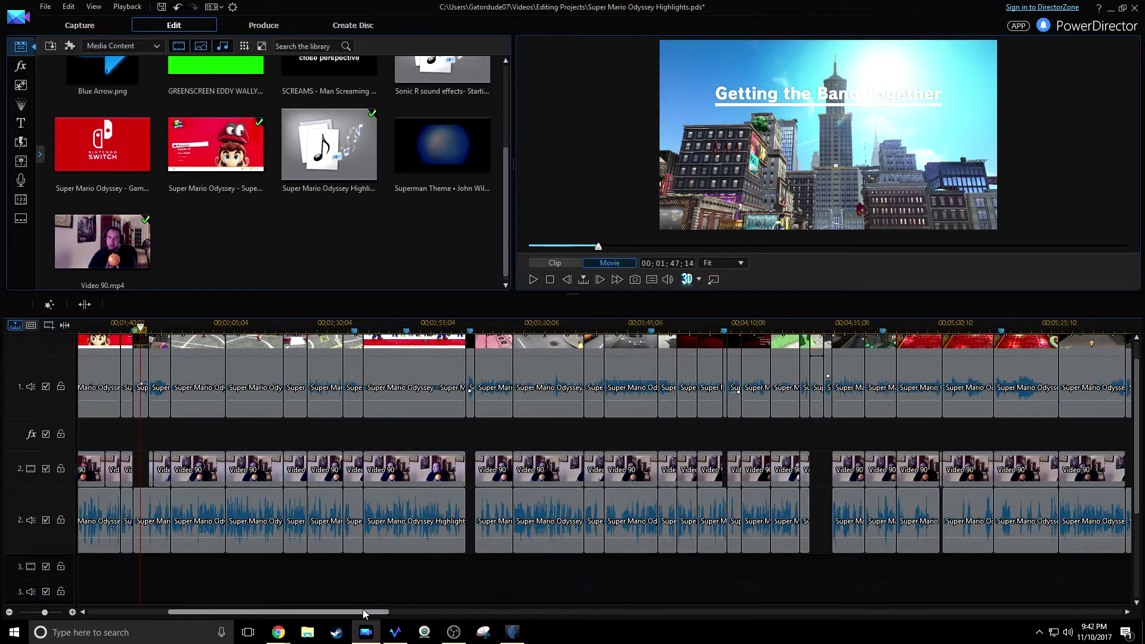
drag(361, 608, 235, 613)
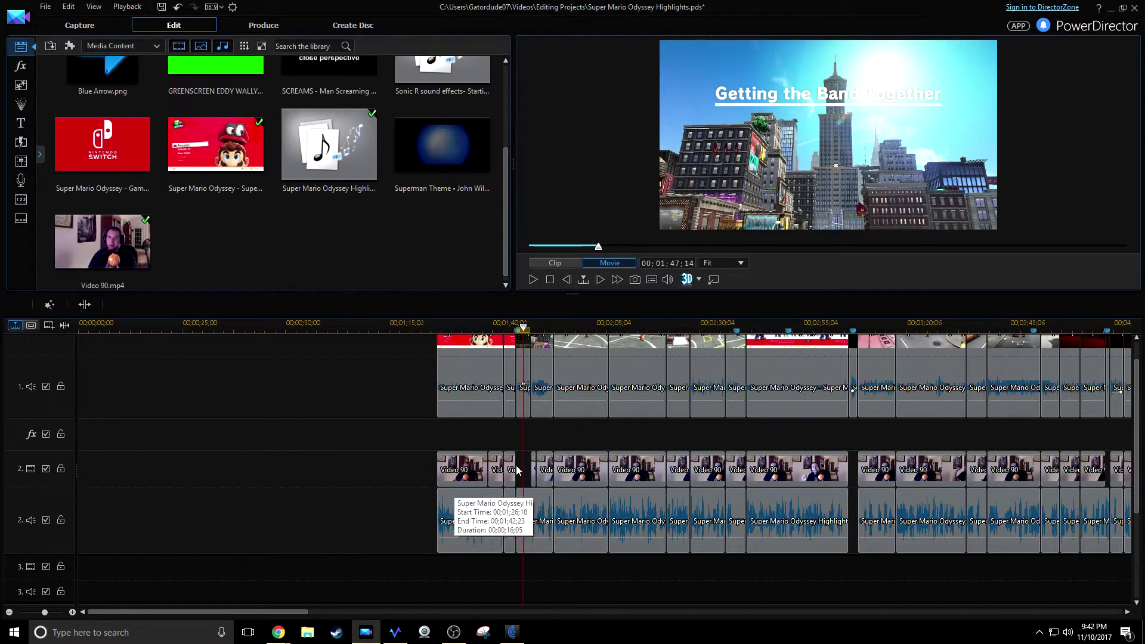
scroll(411, 566, up, 1)
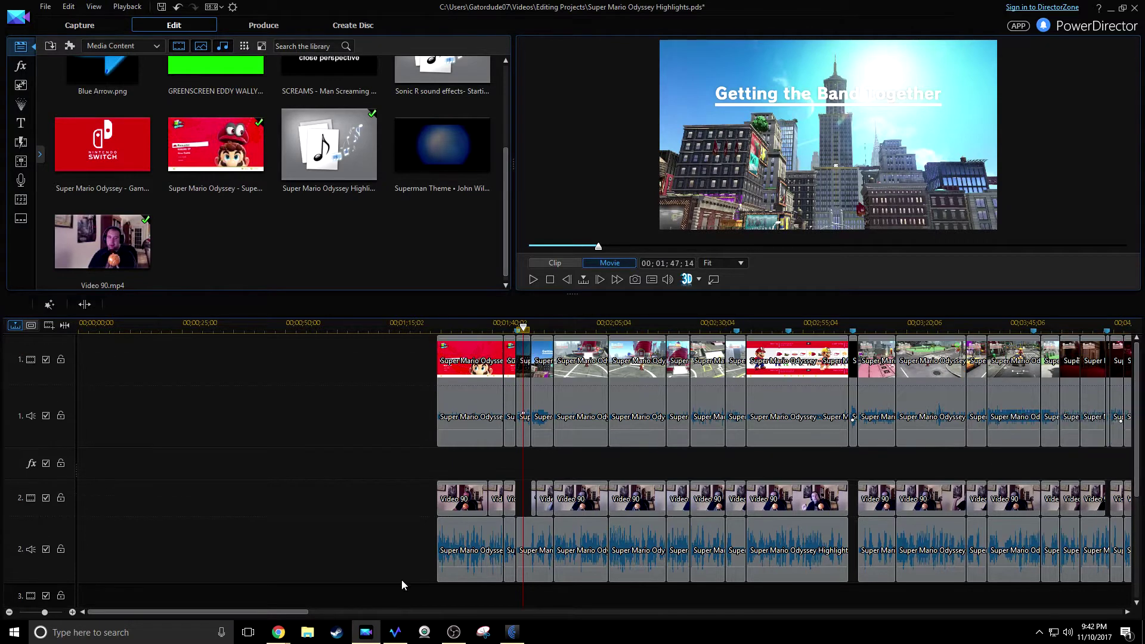
drag(310, 612, 360, 603)
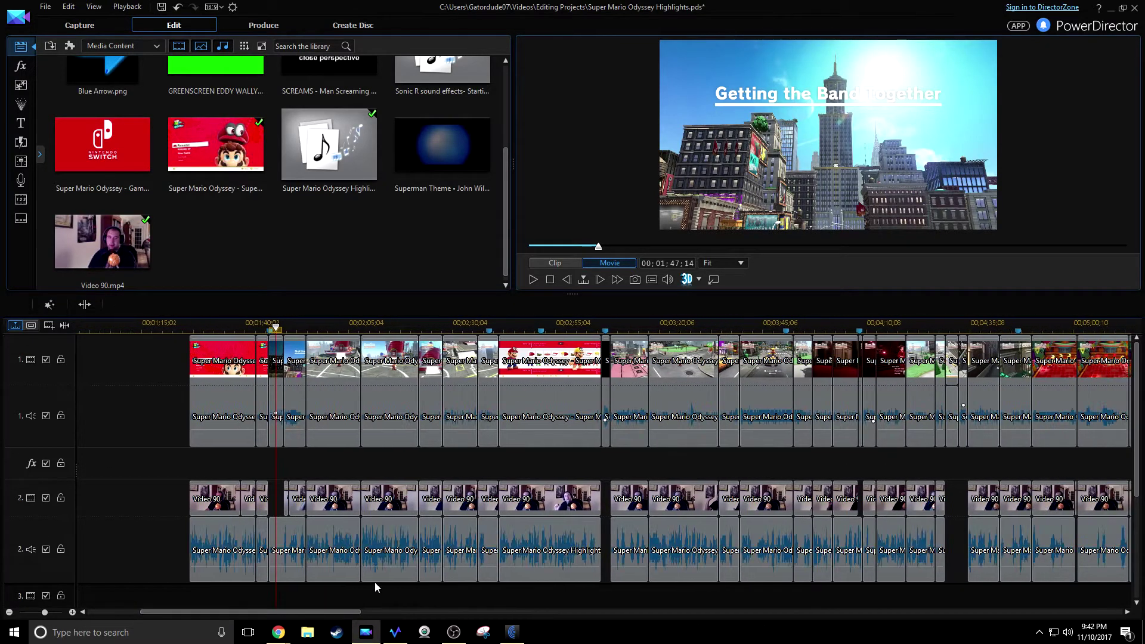
scroll(1138, 466, down, 1)
scroll(1134, 456, up, 1)
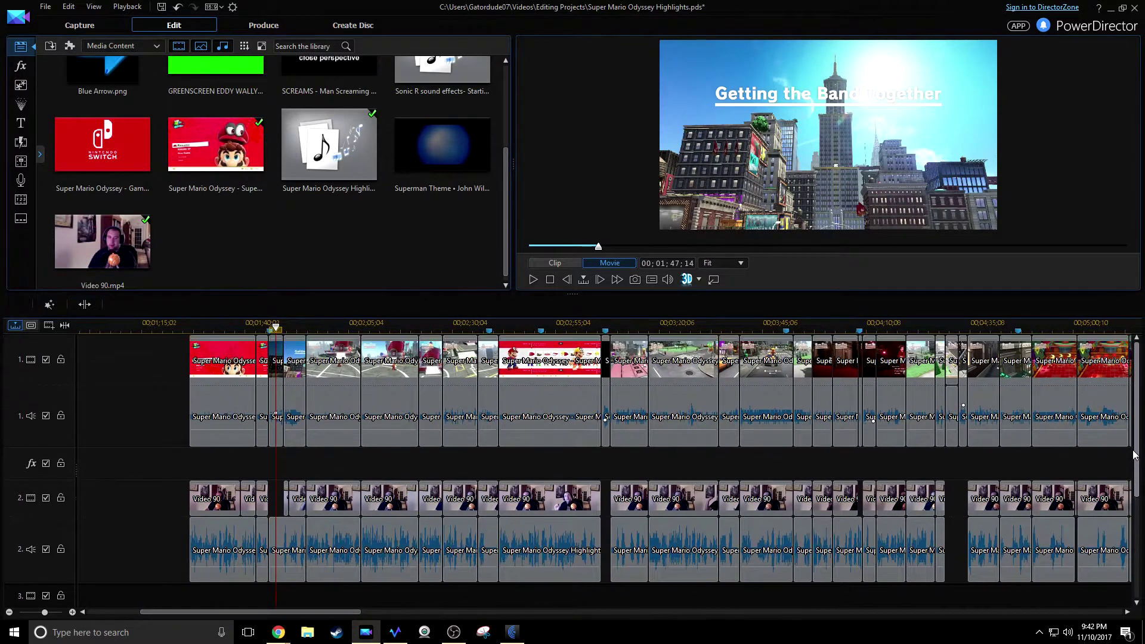
scroll(596, 471, down, 3)
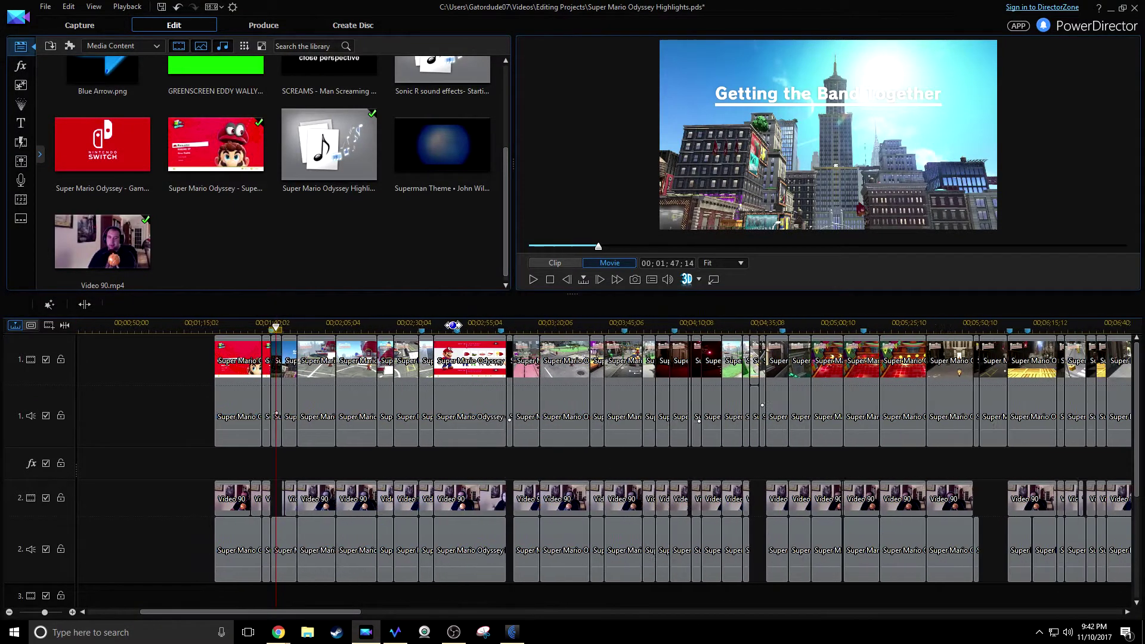
click(266, 379)
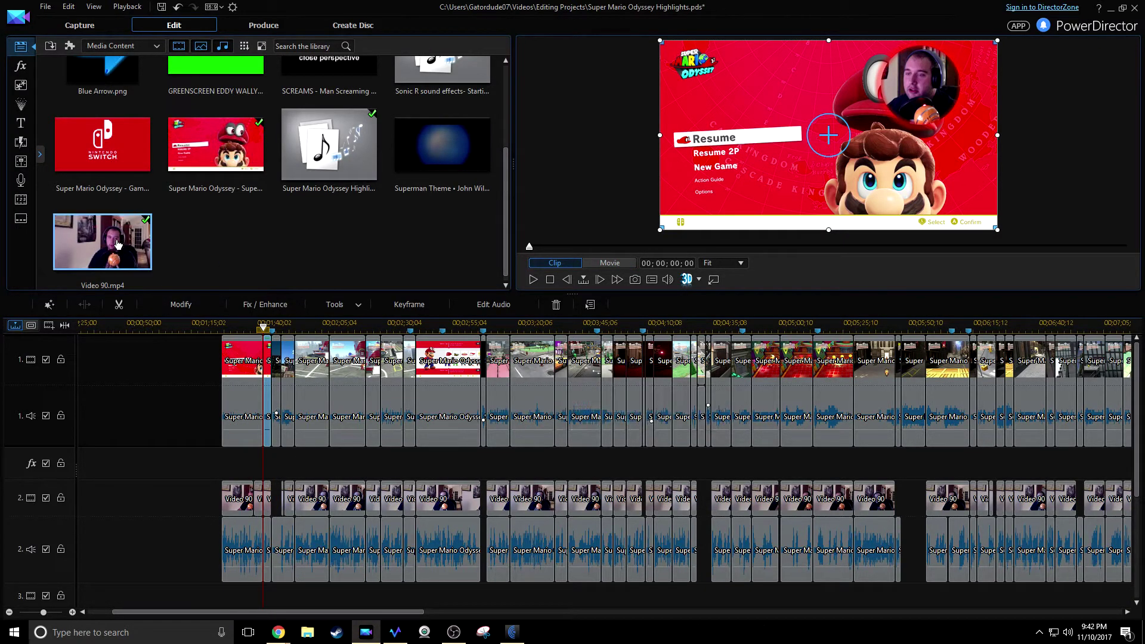
- Preview the Super Mario Odyssey game trailer from the media library, starting about 13 seconds in, and enlarge the preview area
click(129, 157)
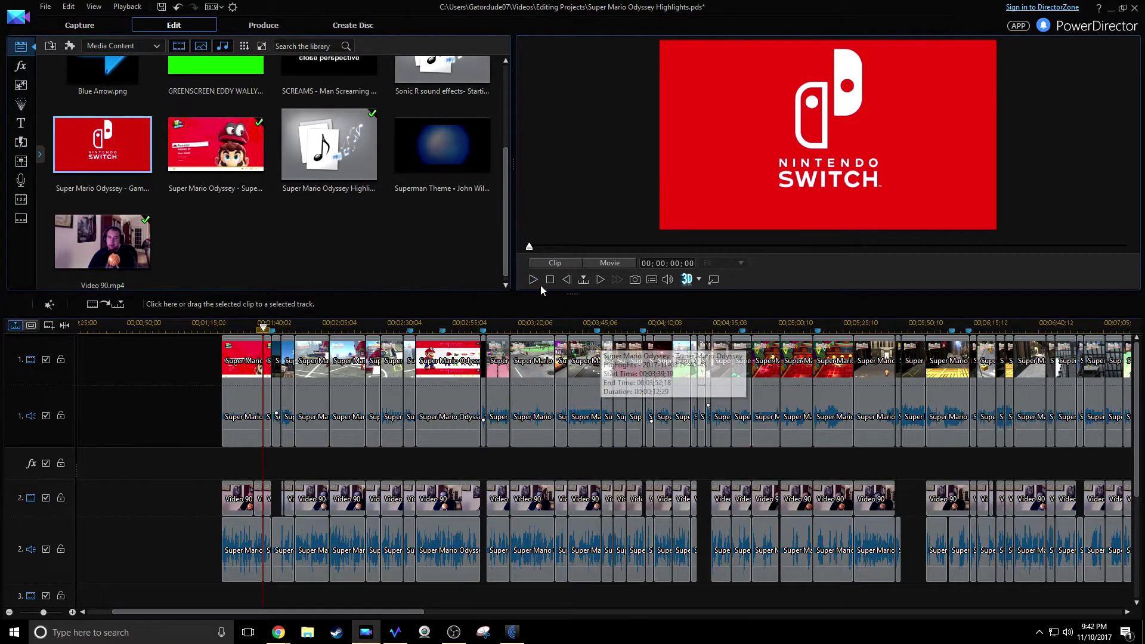
drag(566, 247, 581, 246)
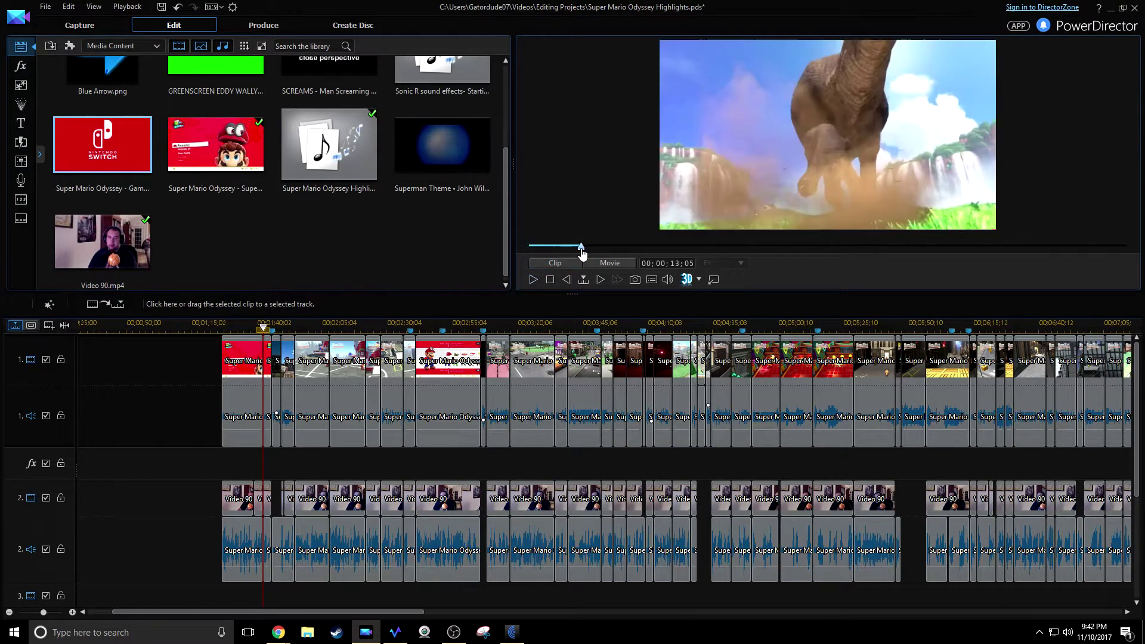
click(535, 280)
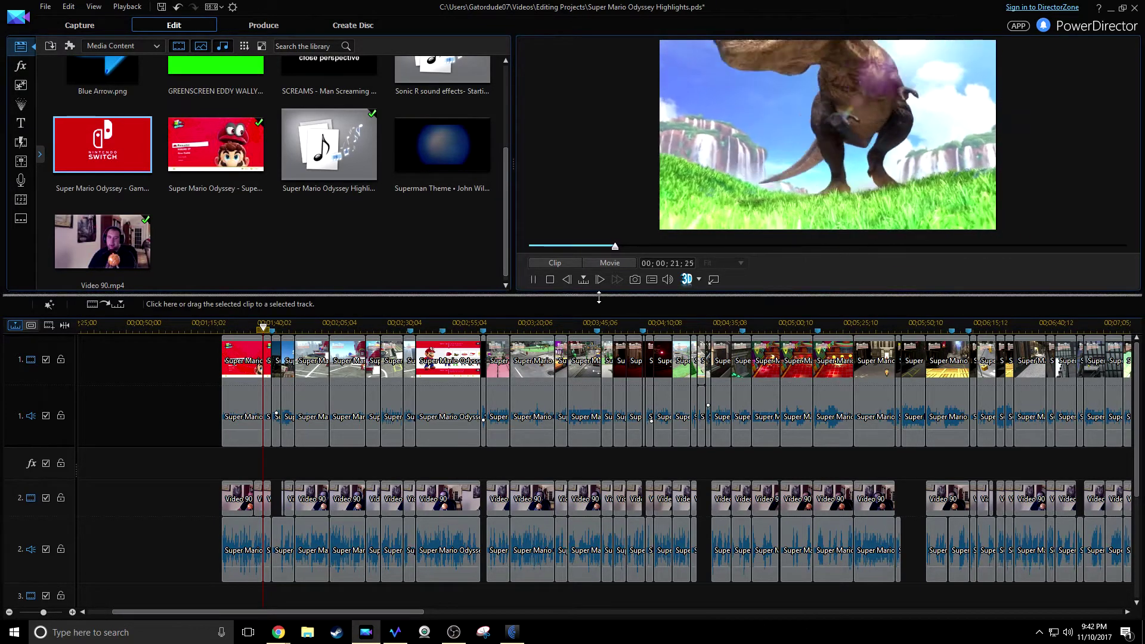
drag(598, 292, 597, 327)
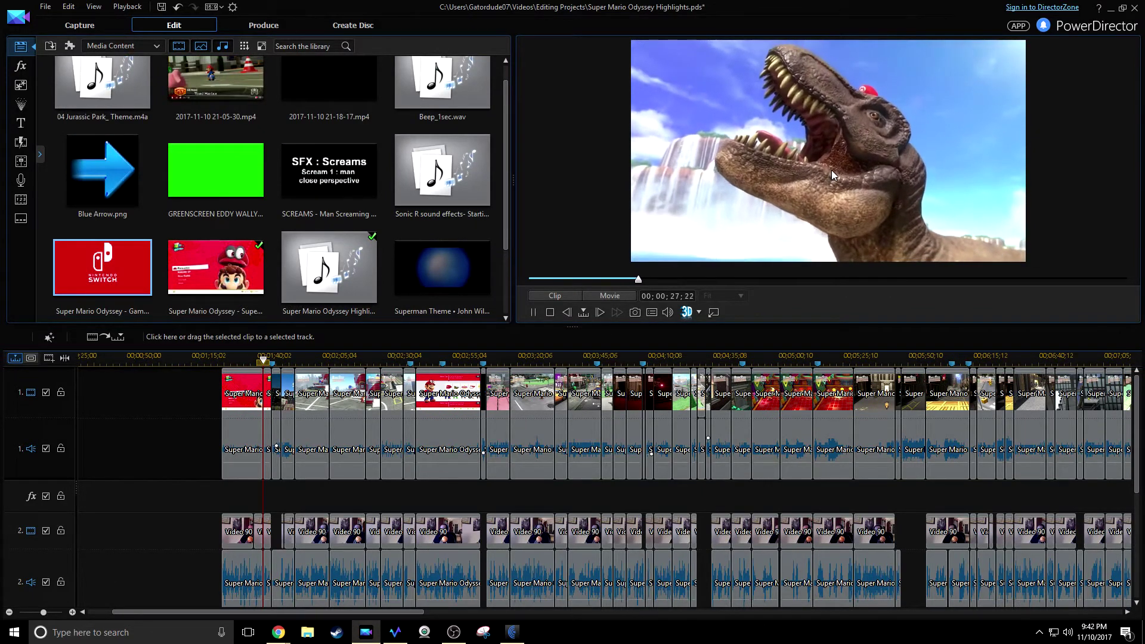
key(space)
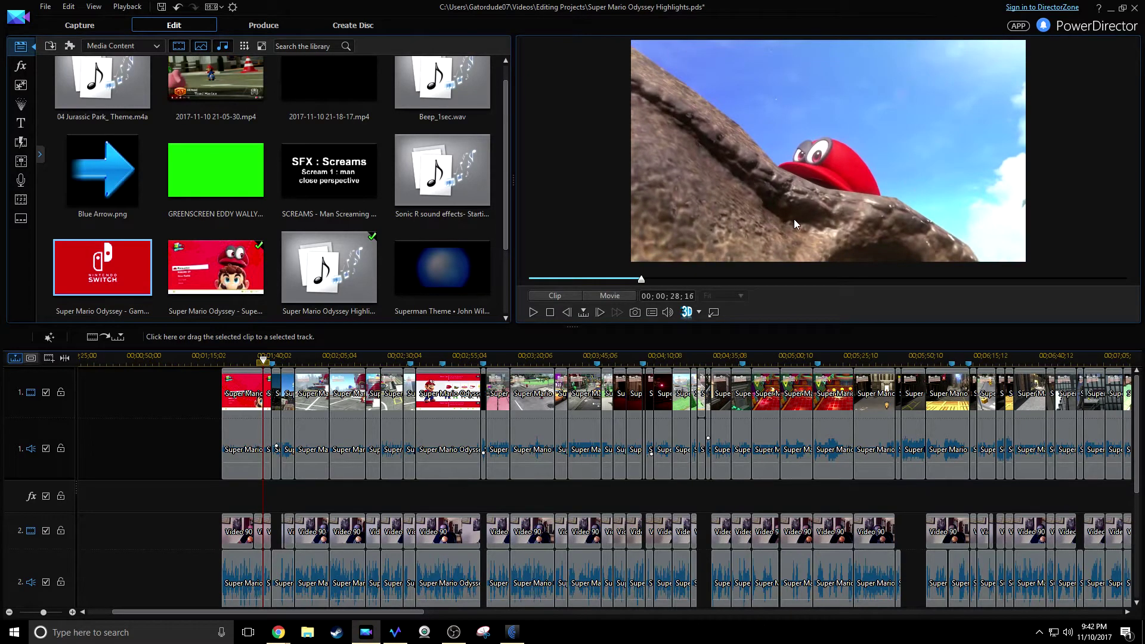
key(space)
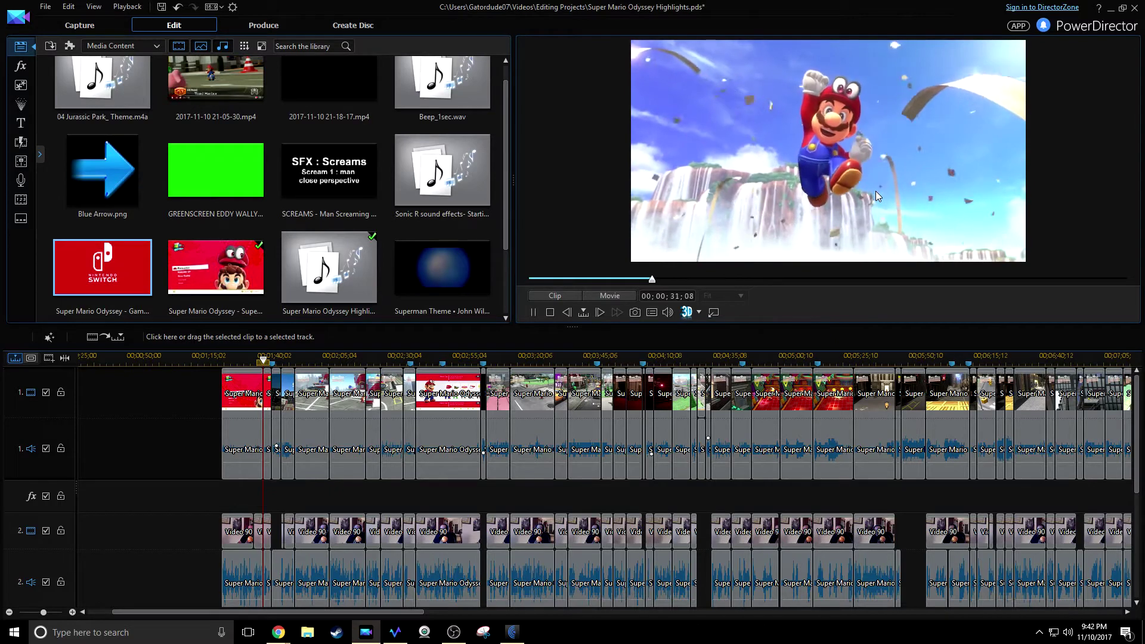
key(space)
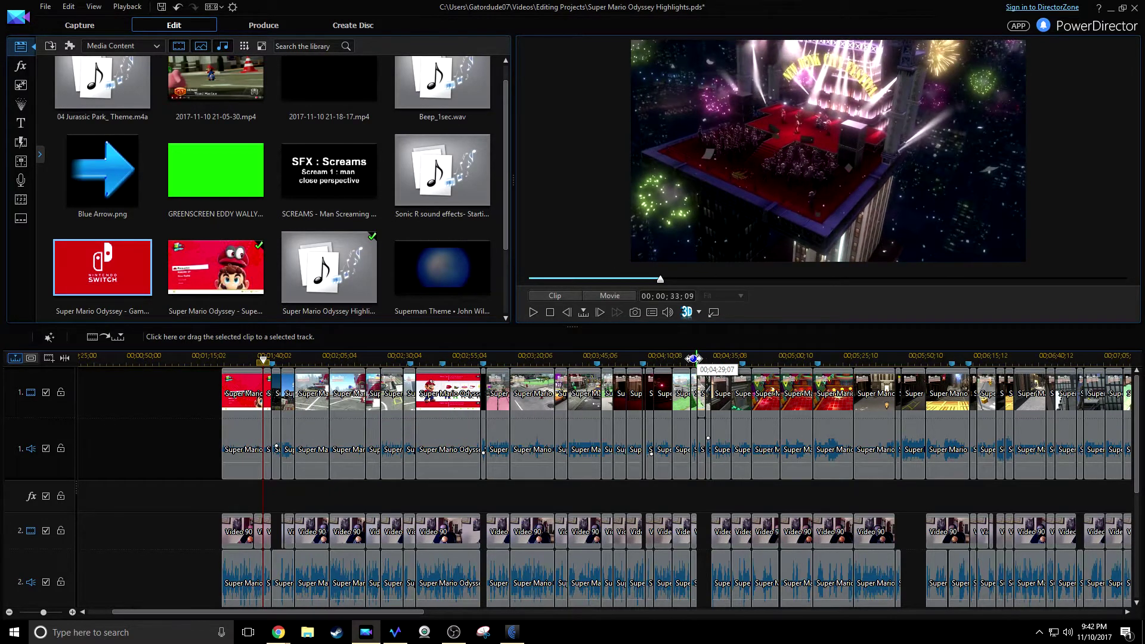
- Select the city clip and the short title-screen clip before it on track 1 to inspect the cut between them
scroll(694, 358, down, 3)
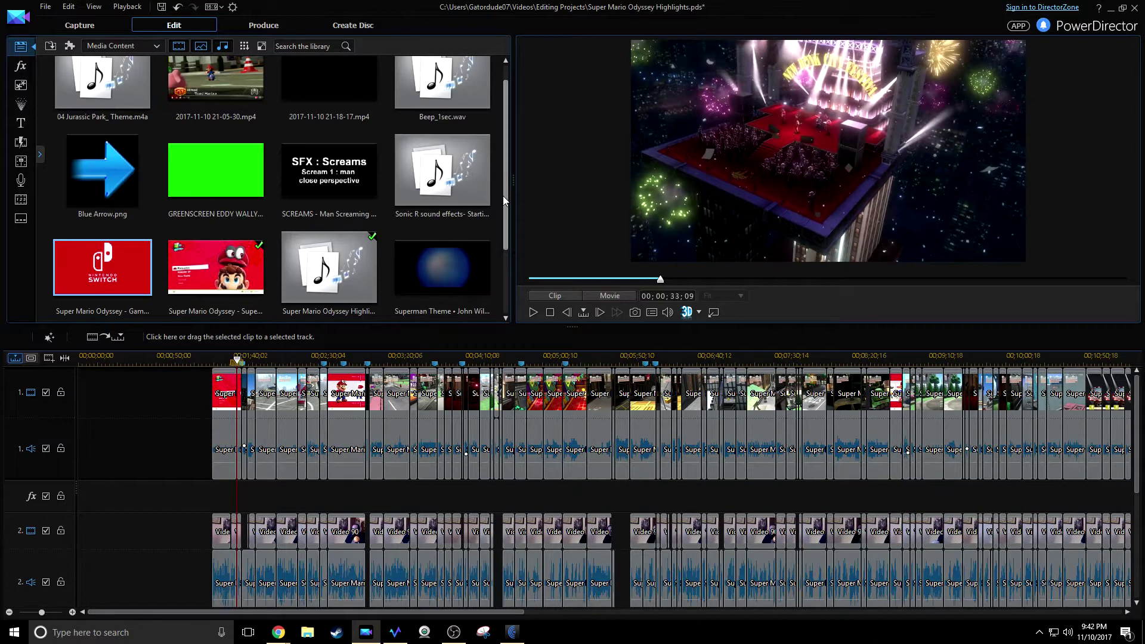
drag(502, 204, 503, 261)
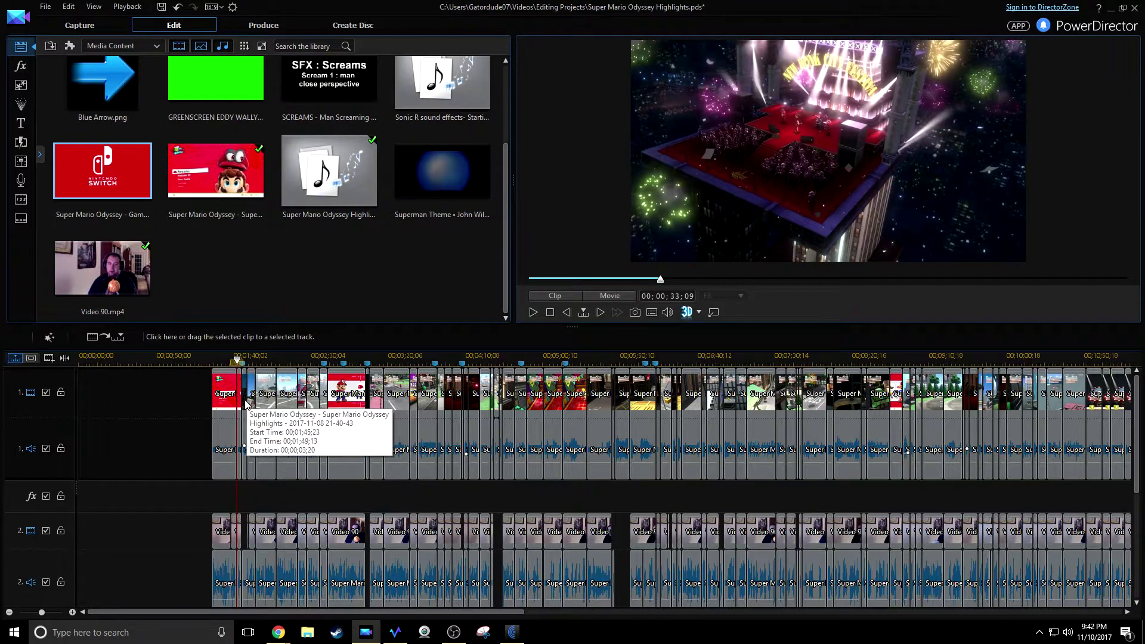
click(246, 404)
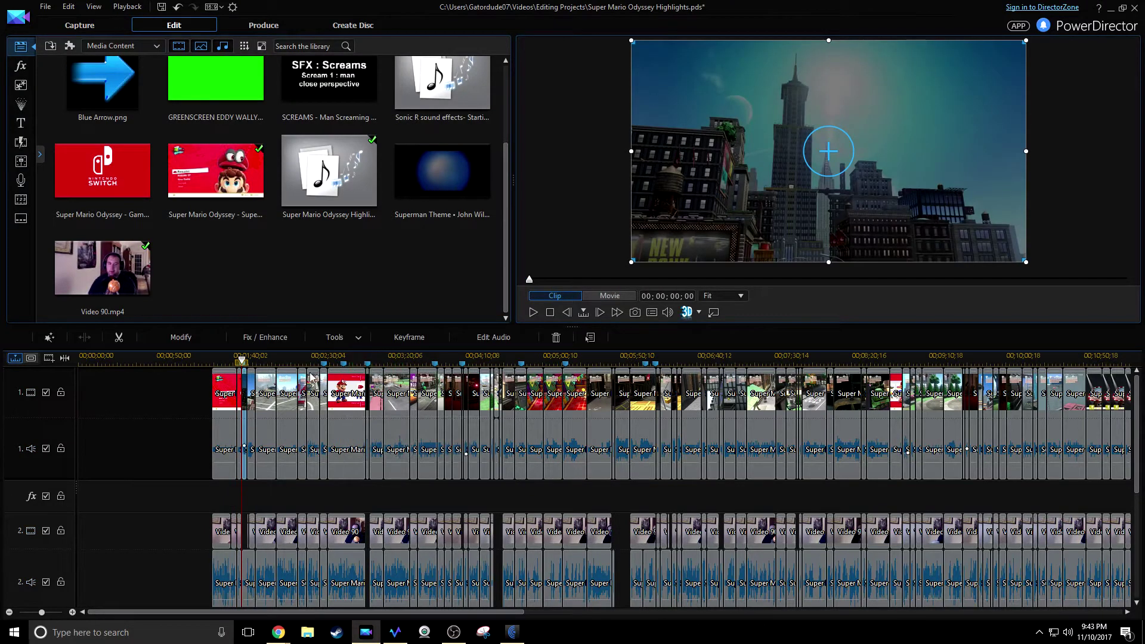
click(229, 382)
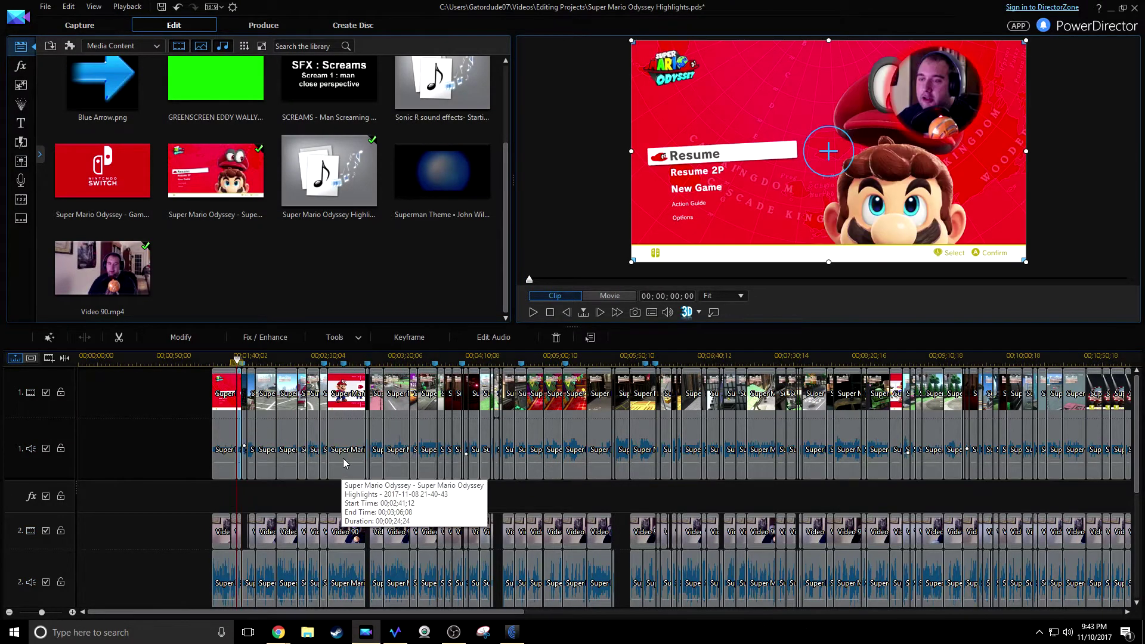
mouse_move(244, 368)
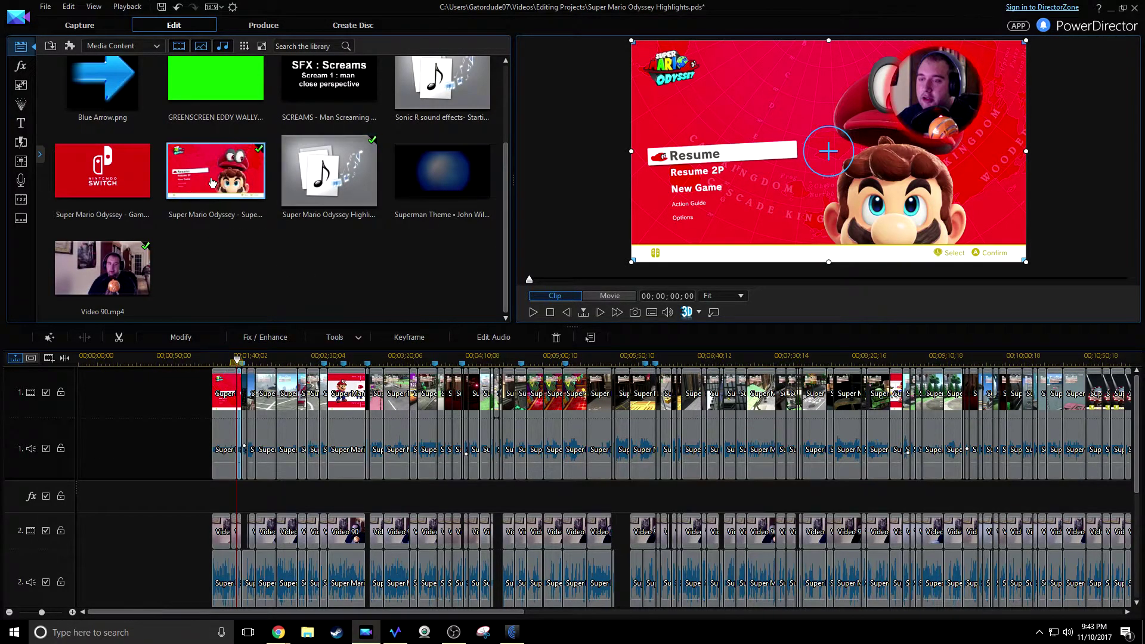
- Add the Super Mario Odyssey game trailer to track 1, leaving a gap after the edited footage
drag(870, 356, 739, 358)
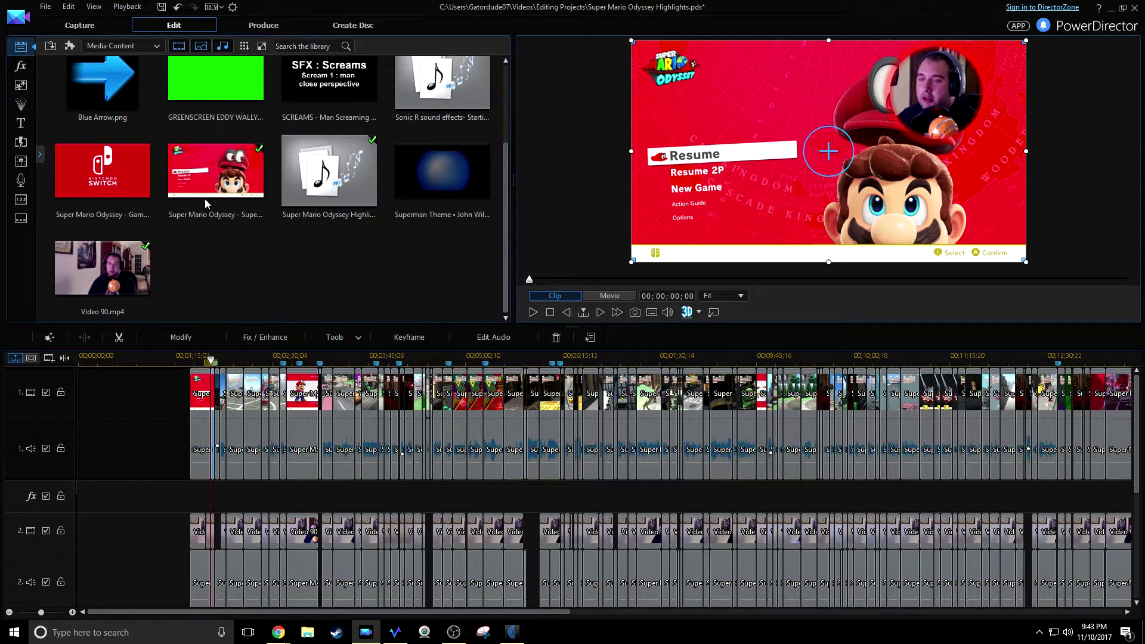
drag(853, 357, 418, 356)
drag(103, 170, 493, 444)
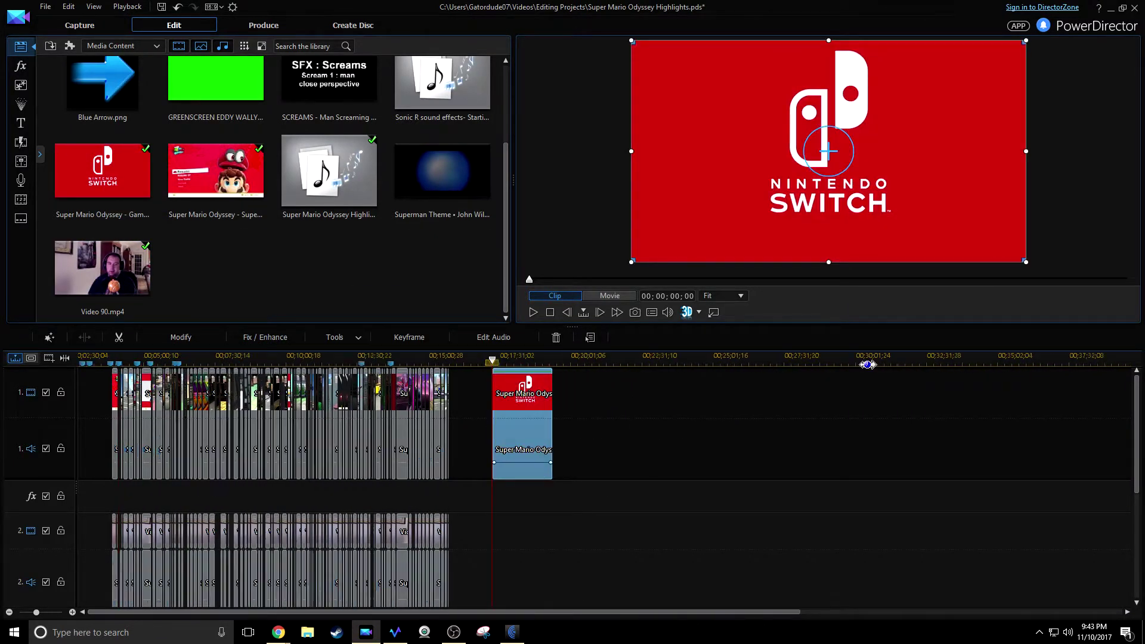
- Widen the preview area and place the 04 Jurassic Park_ Theme audio on audio track 1 after the trailer clip
scroll(620, 372, up, 5)
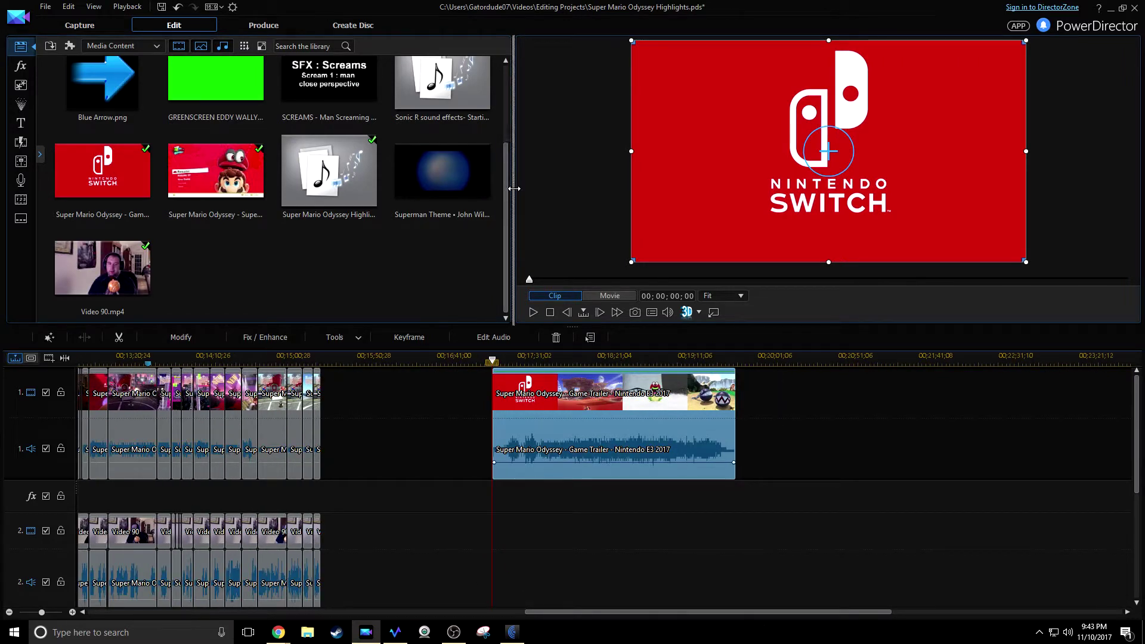
drag(516, 189, 458, 188)
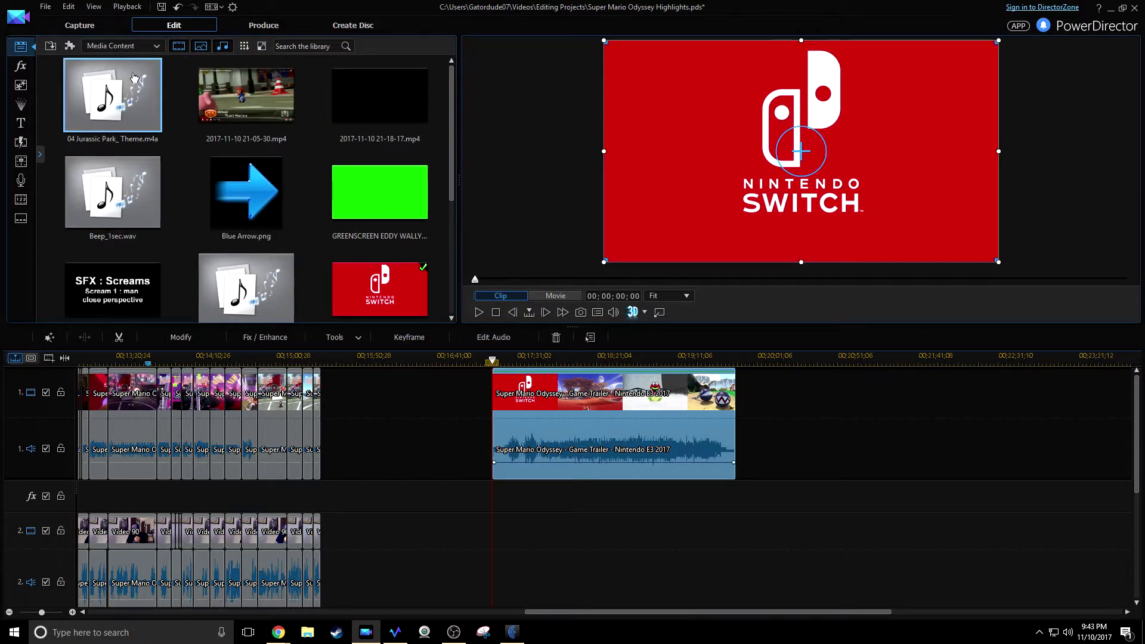
drag(817, 397, 811, 459)
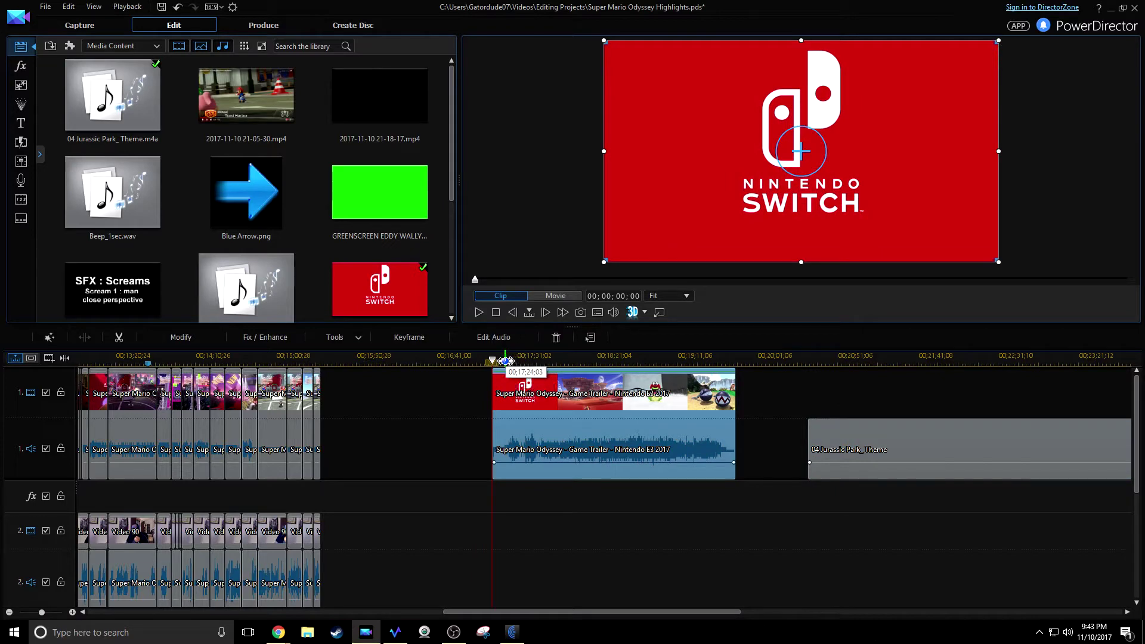
- Play the trailer on the timeline briefly from about 00;17;24, pause it and enlarge the preview area further
click(503, 360)
key(space)
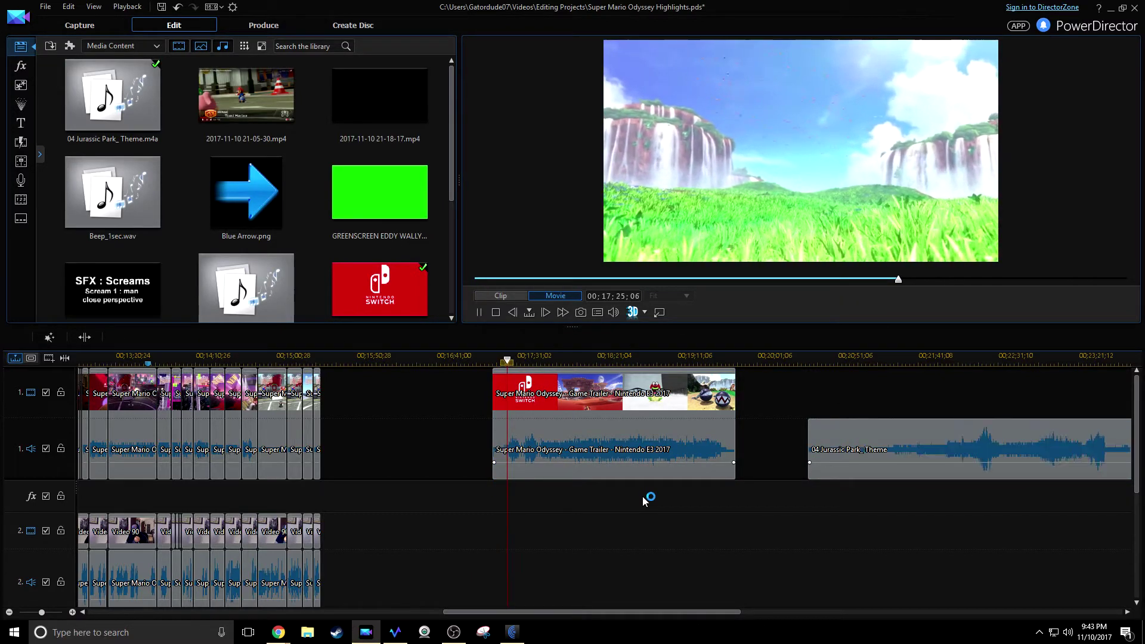
key(space)
drag(458, 207, 442, 207)
drag(523, 327, 525, 354)
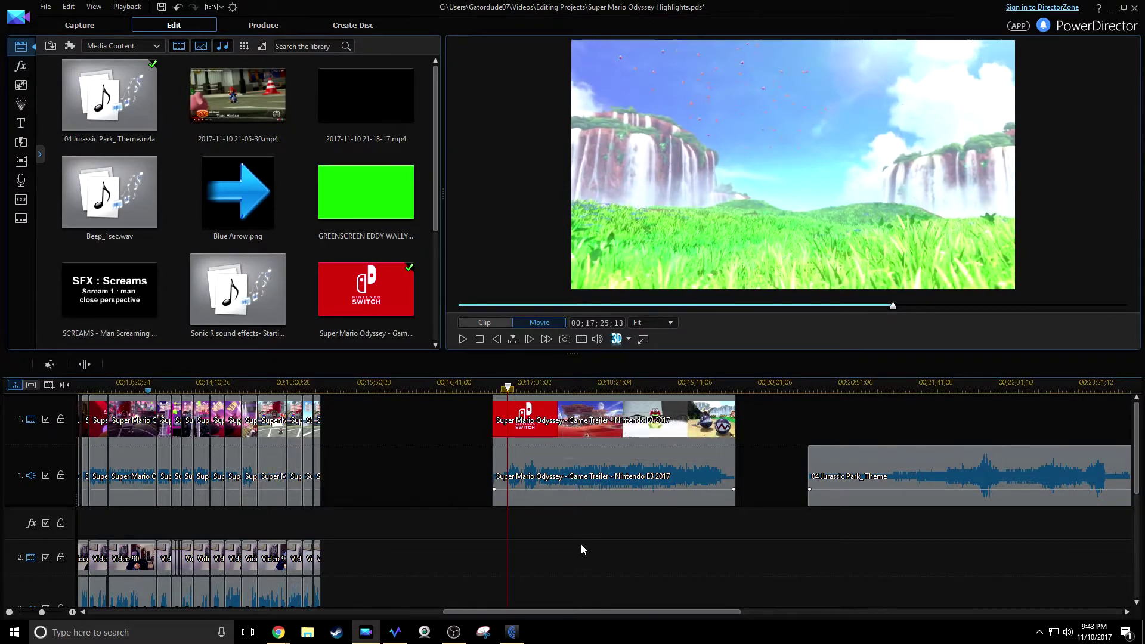
- Play the trailer from about 00;17;25, pausing along the way, to review the T-rex shots up to 00;17;46;01
scroll(581, 543, down, 1)
key(space)
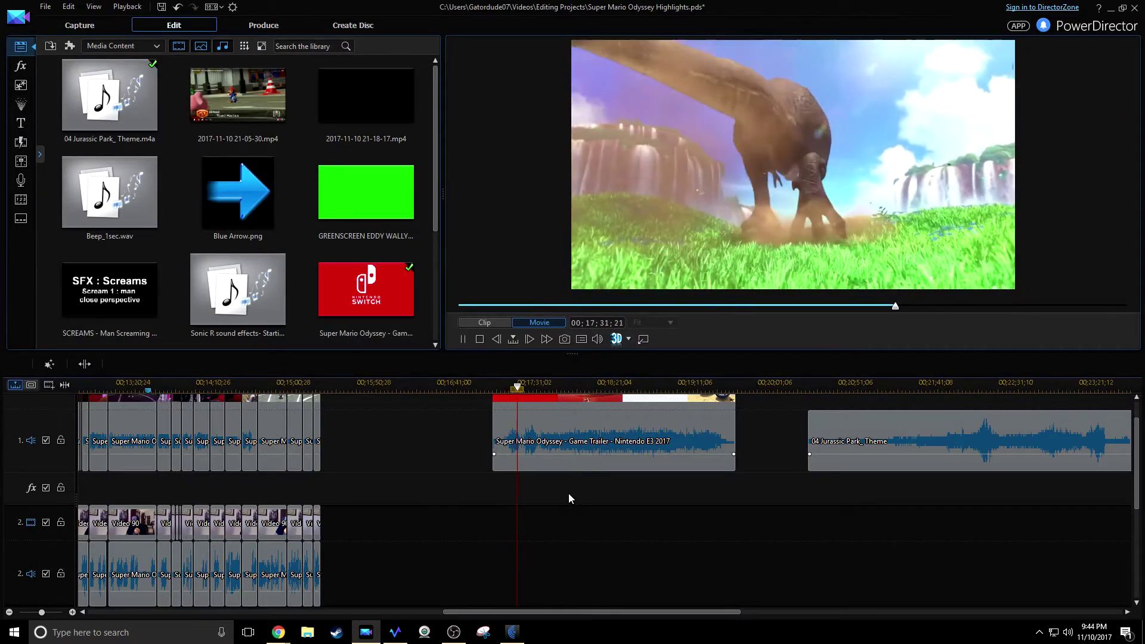
key(space)
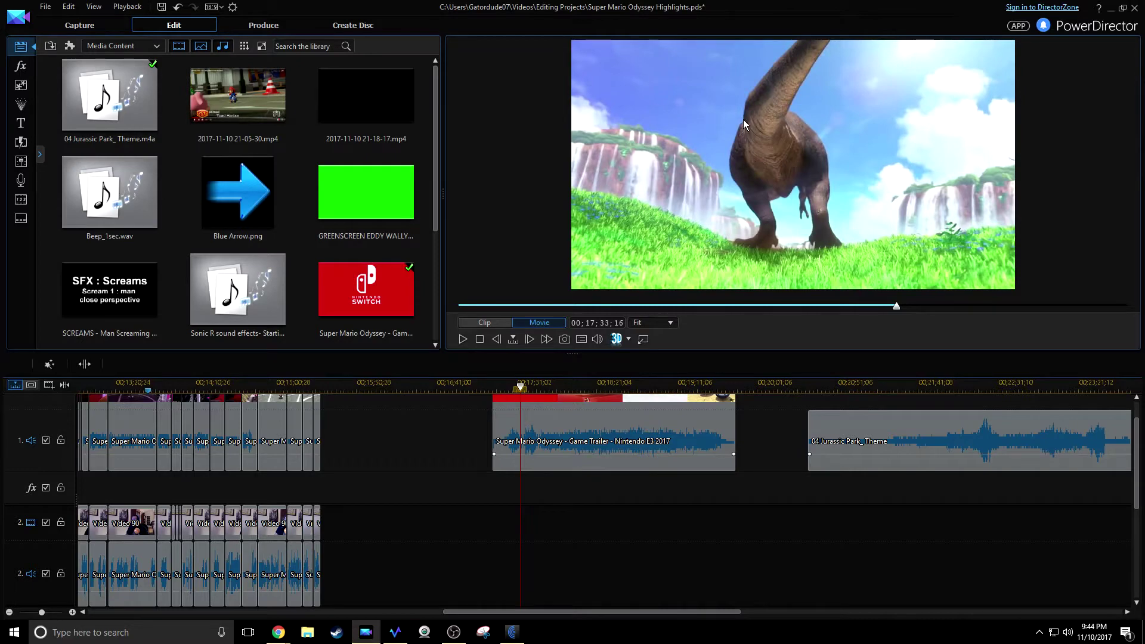
key(space)
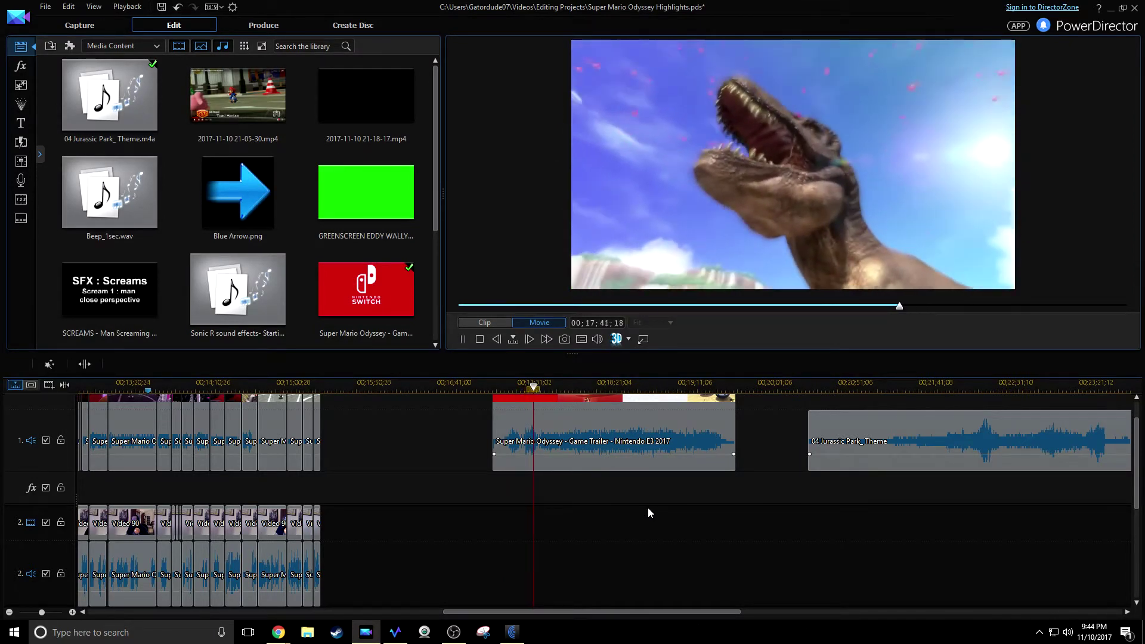
key(space)
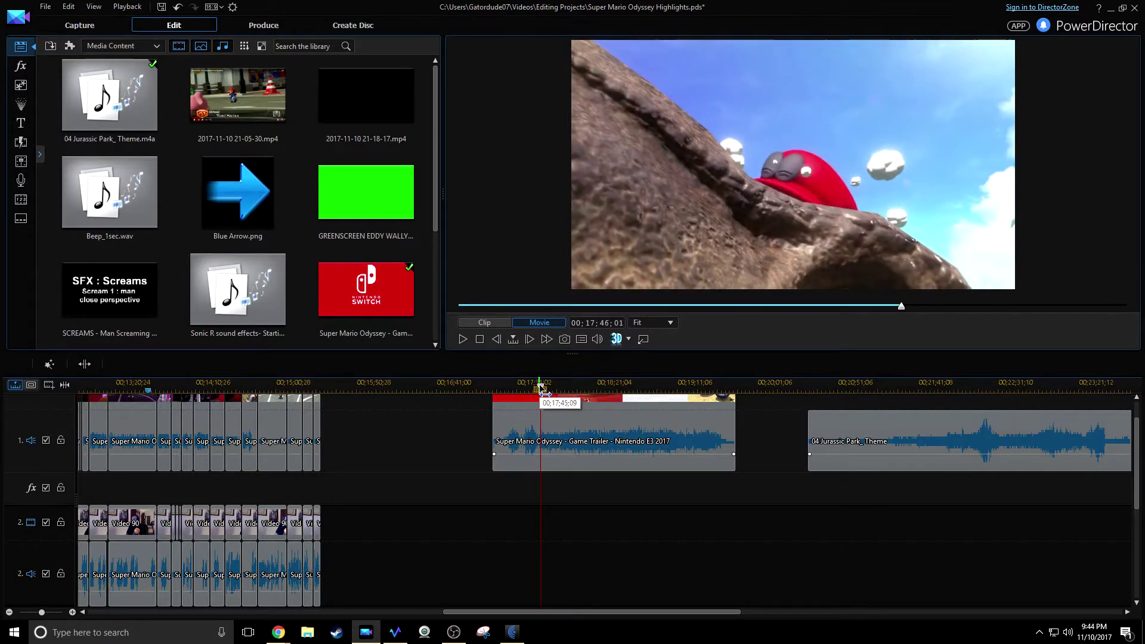
- Place the playhead on the T-rex roar shot in the trailer, fine-tuning frame by frame to 00;17;43;28
drag(543, 389, 538, 391)
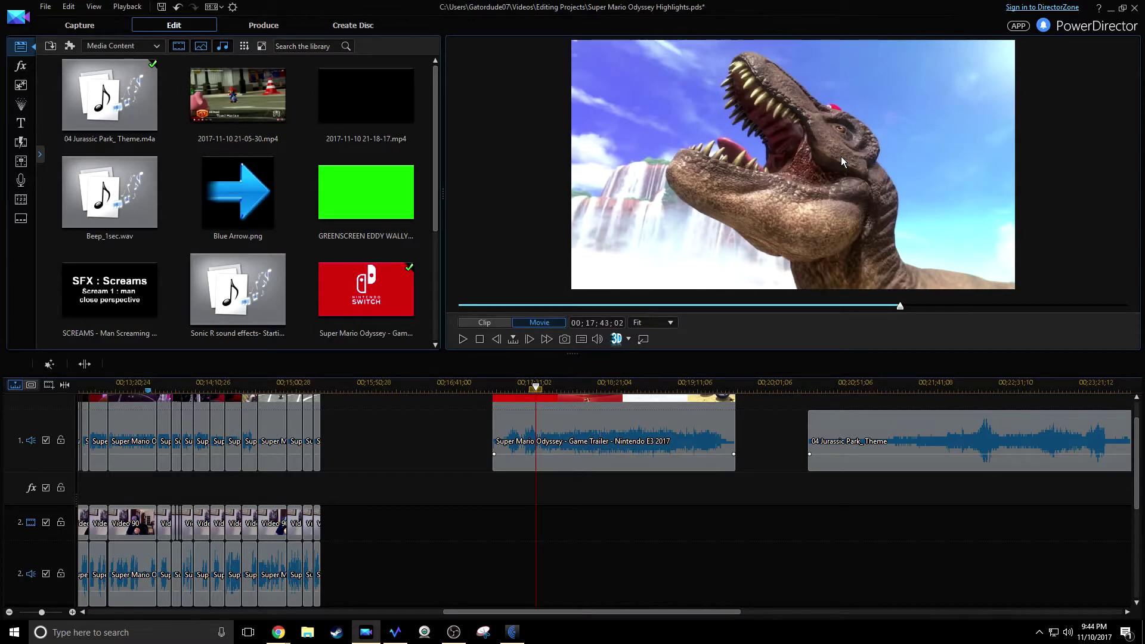
key(space)
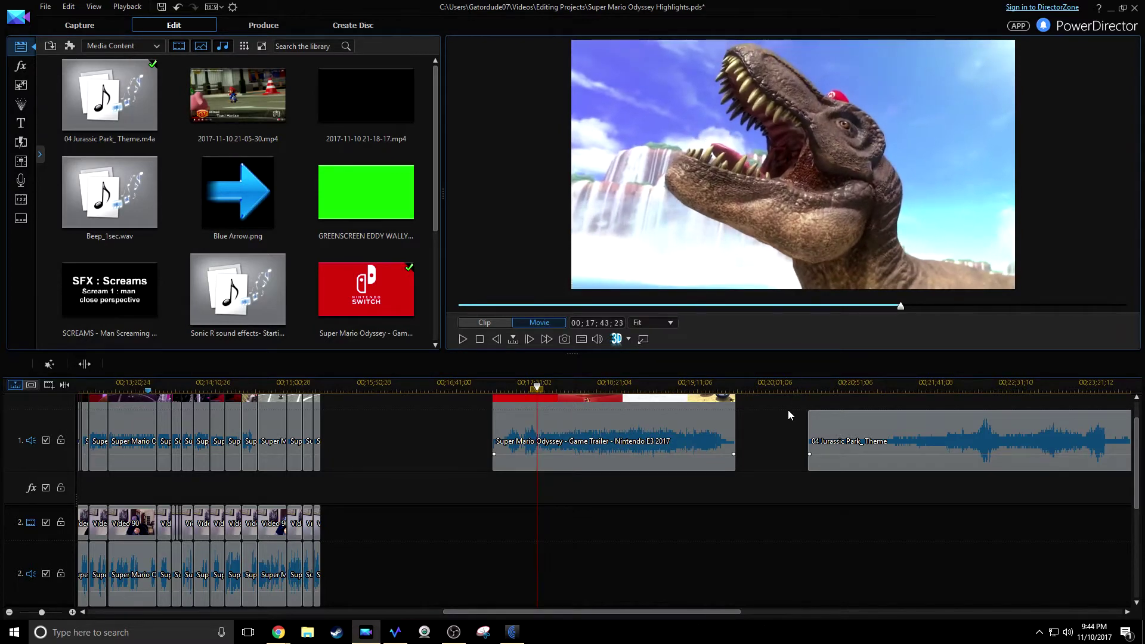
key(space)
key(Left)
key(Left)
key(Left)
key(Left)
key(Left)
key(Left)
key(Left)
key(Left)
key(Left)
key(Left)
key(Left)
key(Left)
key(Left)
key(Left)
key(Left)
key(Left)
key(Left)
key(Left)
key(Left)
key(Left)
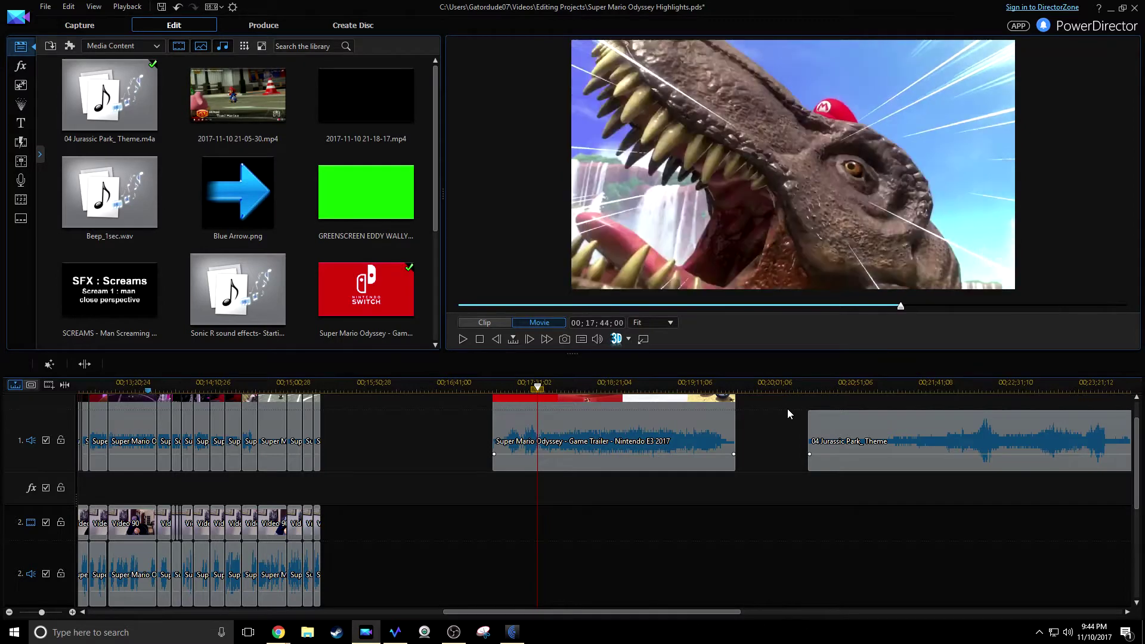
key(Right)
key(Right)
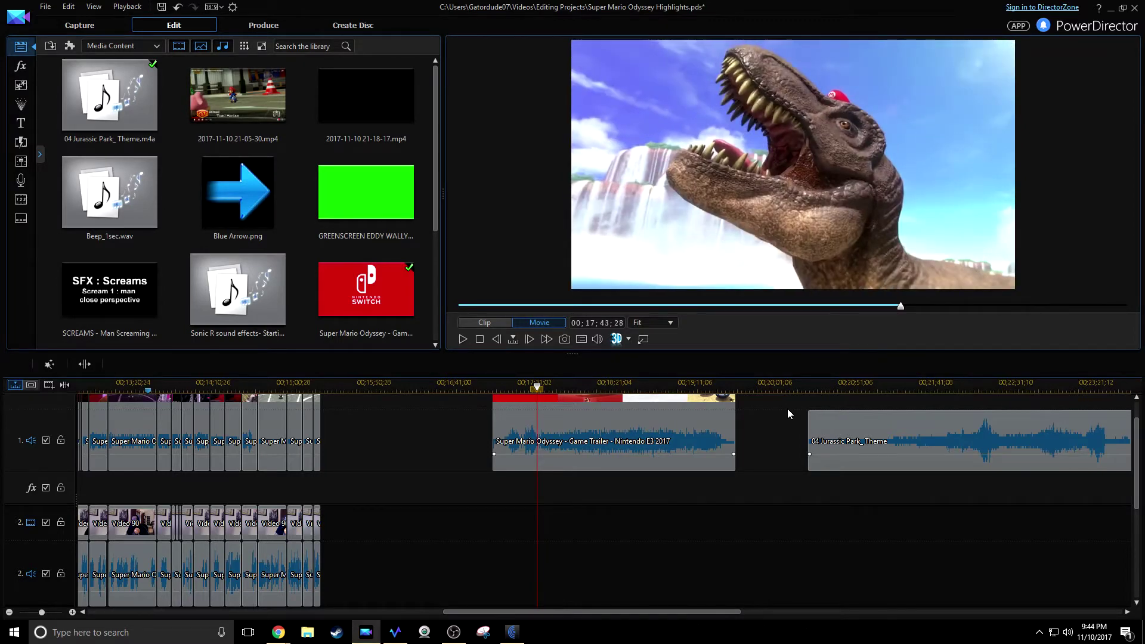
- Split the trailer at the playhead on the roar shot and remove everything after it, leaving the gap
key(ctrl+x)
right_click(651, 415)
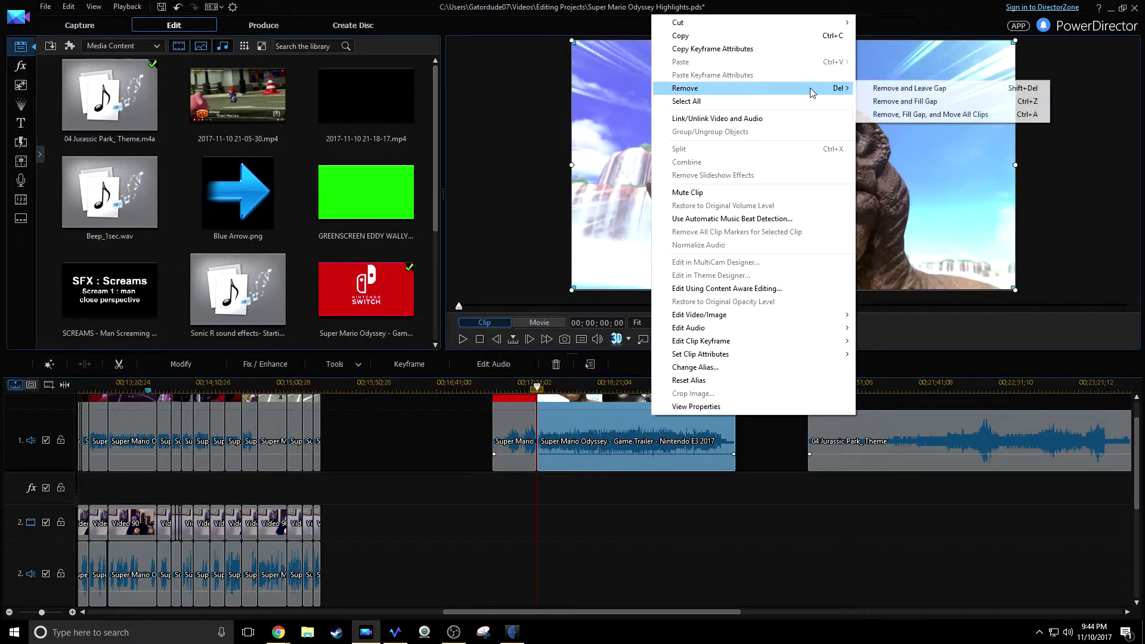
click(889, 88)
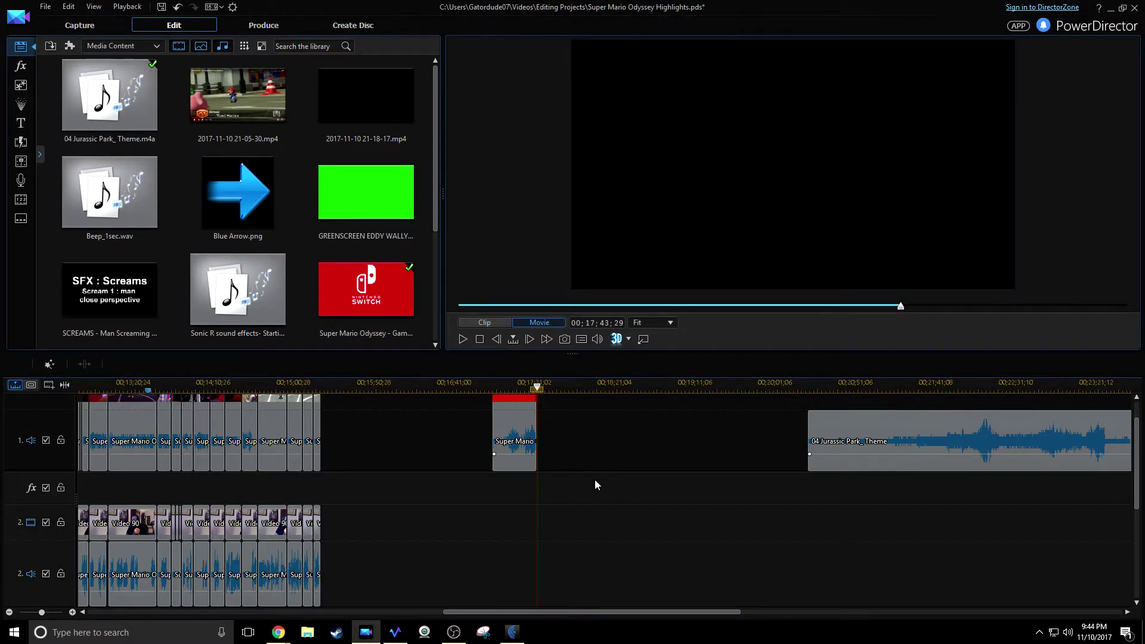
- Split the remaining trailer at 00;17;35;19 and remove the opening part with the Nintendo Switch logo, leaving the gap
scroll(595, 485, up, 2)
click(524, 421)
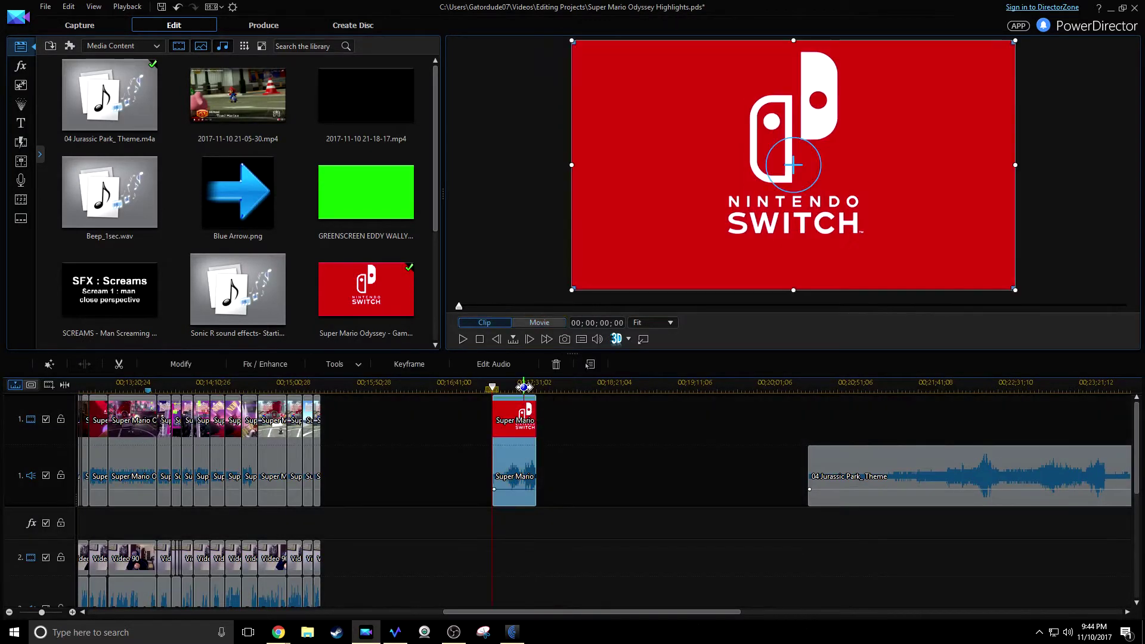
click(523, 387)
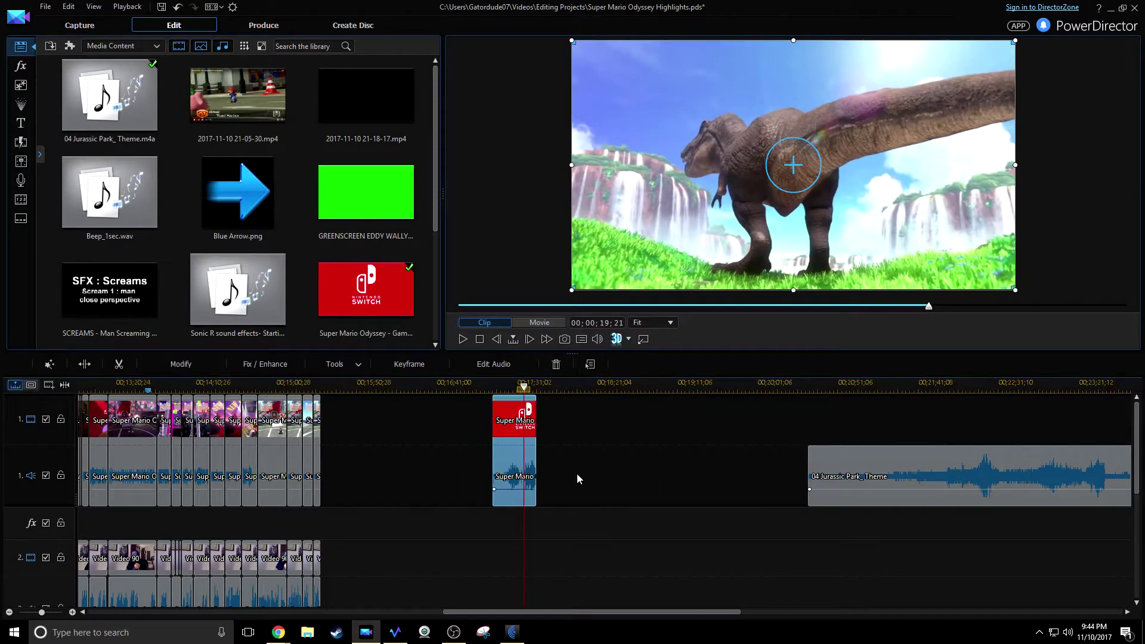
key(ctrl+x)
right_click(506, 453)
mouse_move(656, 126)
click(752, 127)
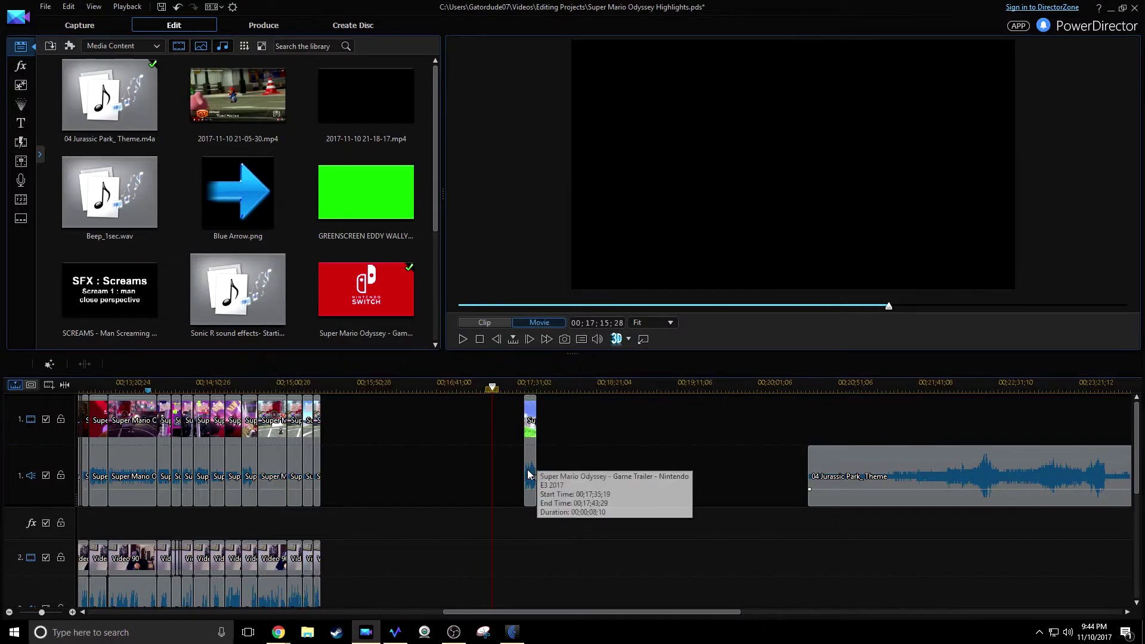
- Unlink the video and audio of the short T-rex clip and remove its audio, leaving the gap
click(526, 470)
right_click(525, 468)
key(Escape)
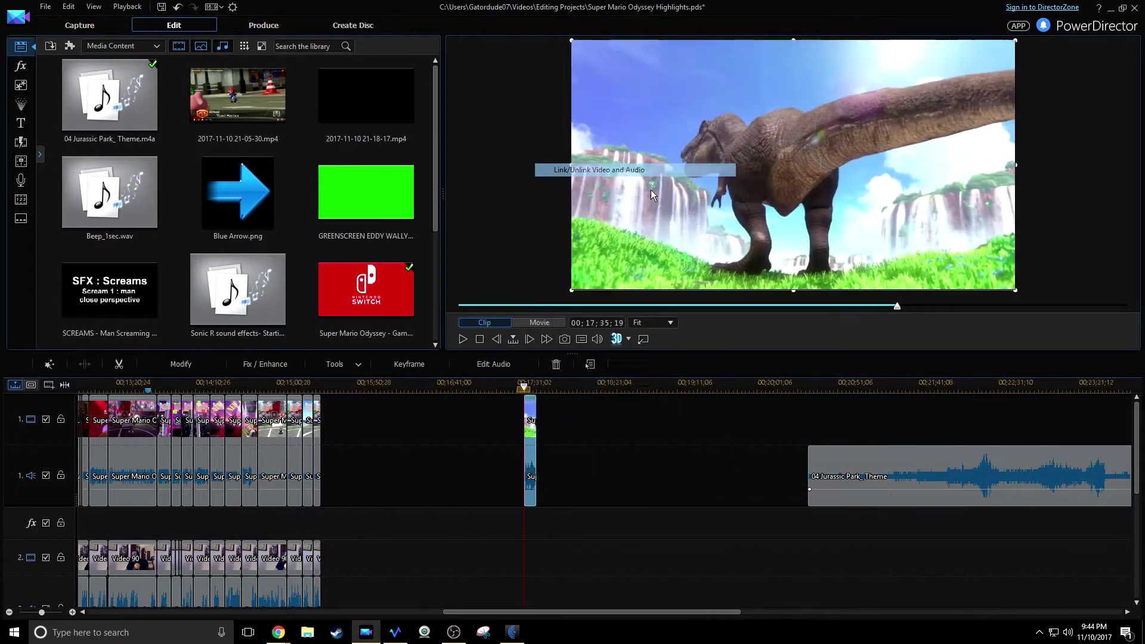
click(526, 468)
right_click(527, 469)
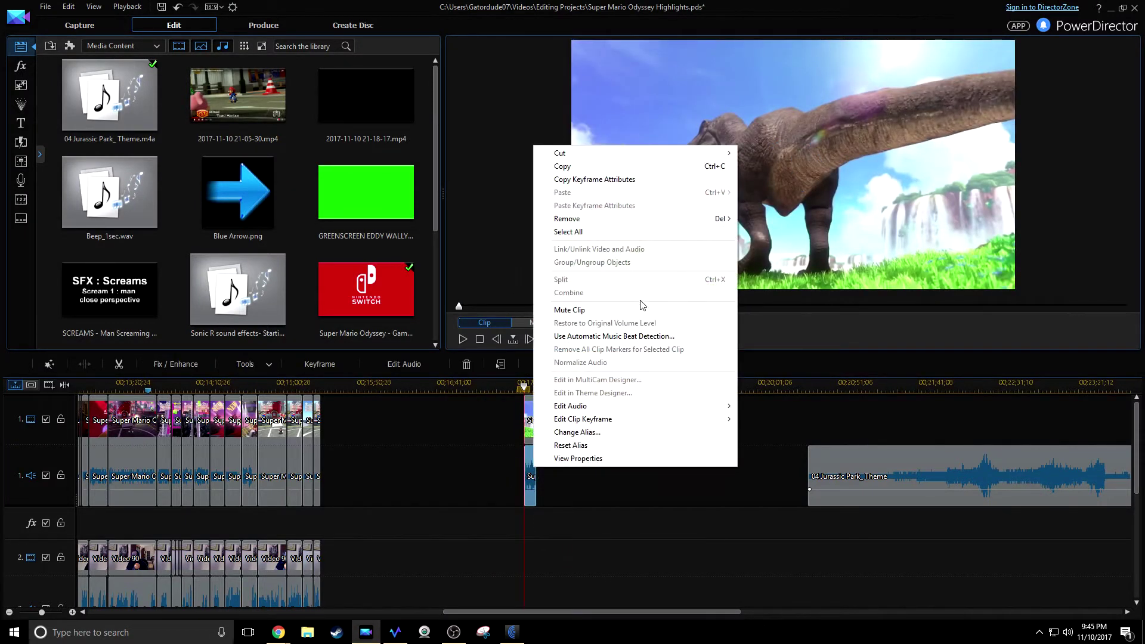
mouse_move(705, 219)
click(775, 219)
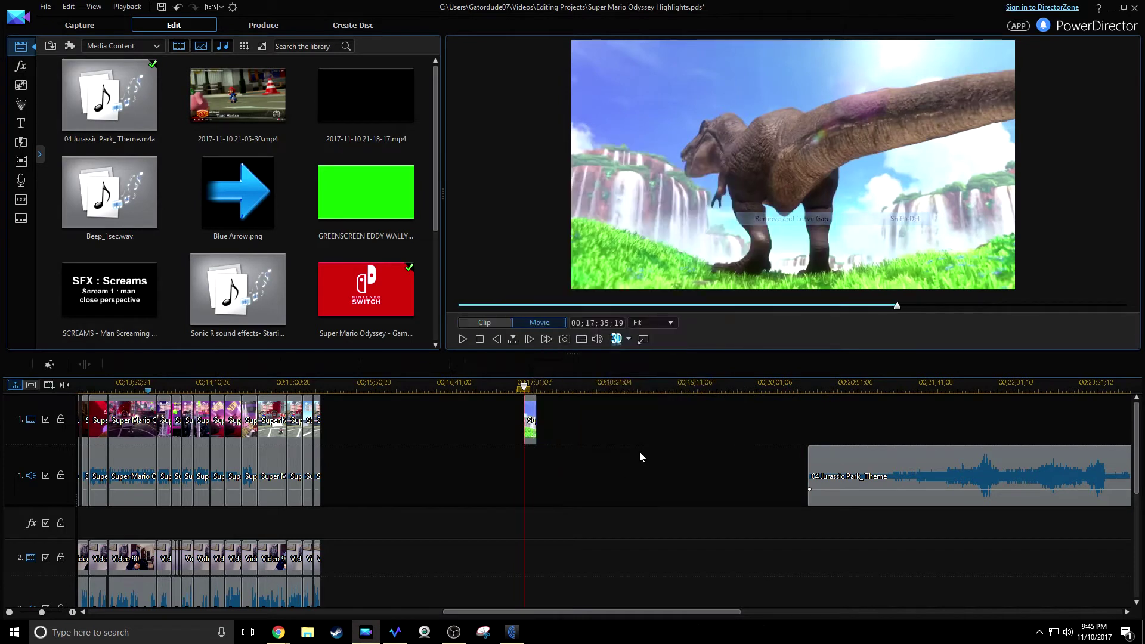
- Play through the Jurassic Park theme to find the wanted passage, then split it at 00;25;30;04 and remove the part after it
click(817, 486)
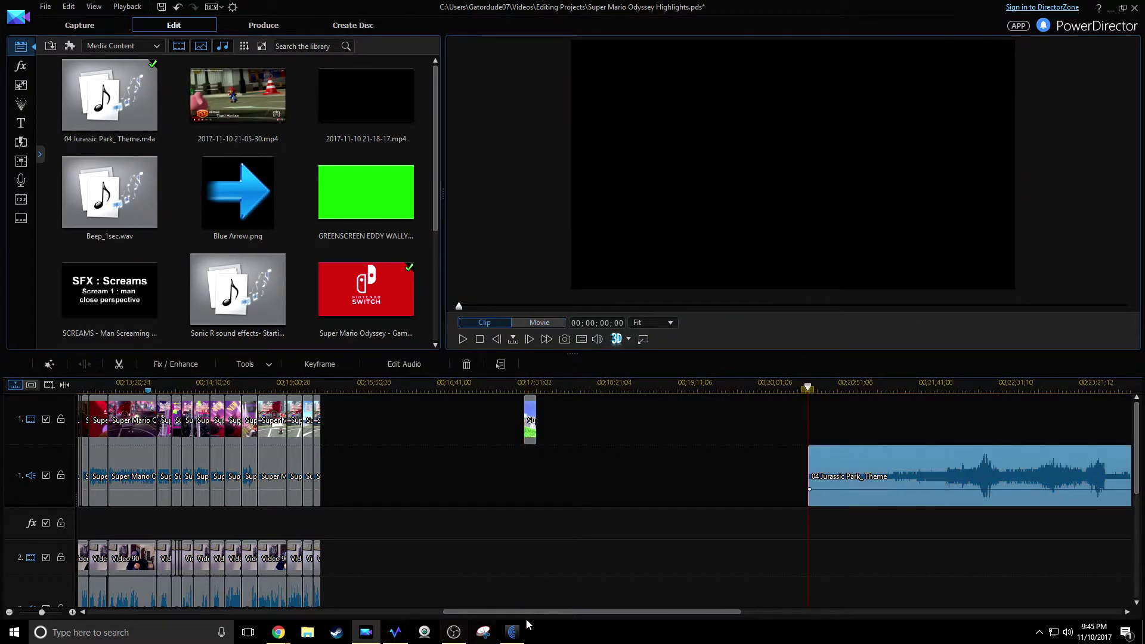
drag(556, 612, 612, 613)
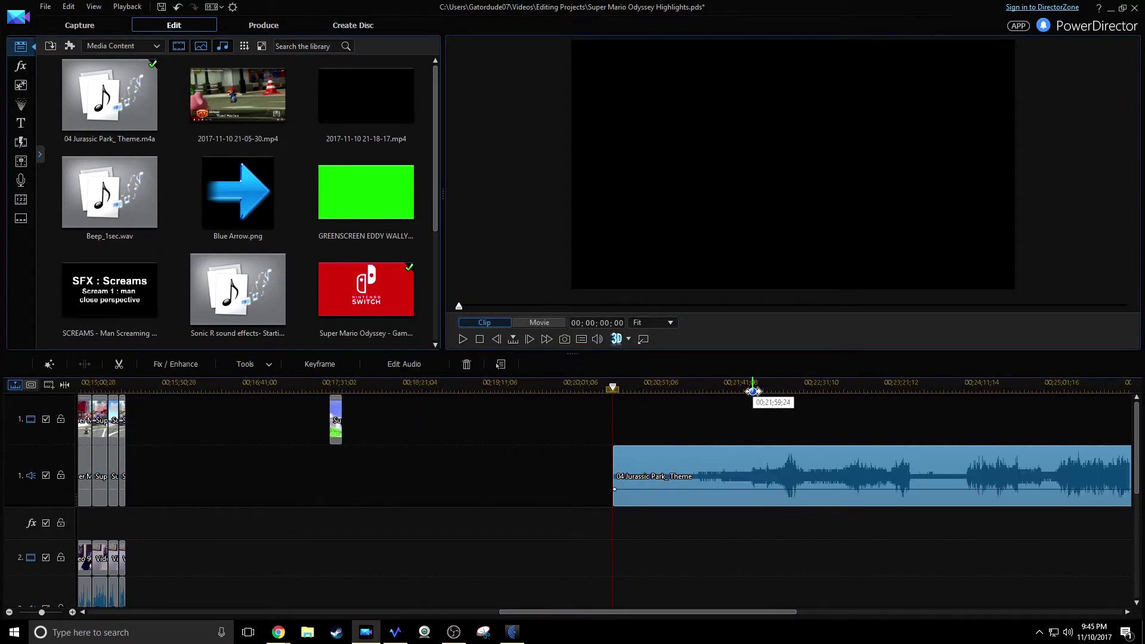
scroll(753, 391, down, 4)
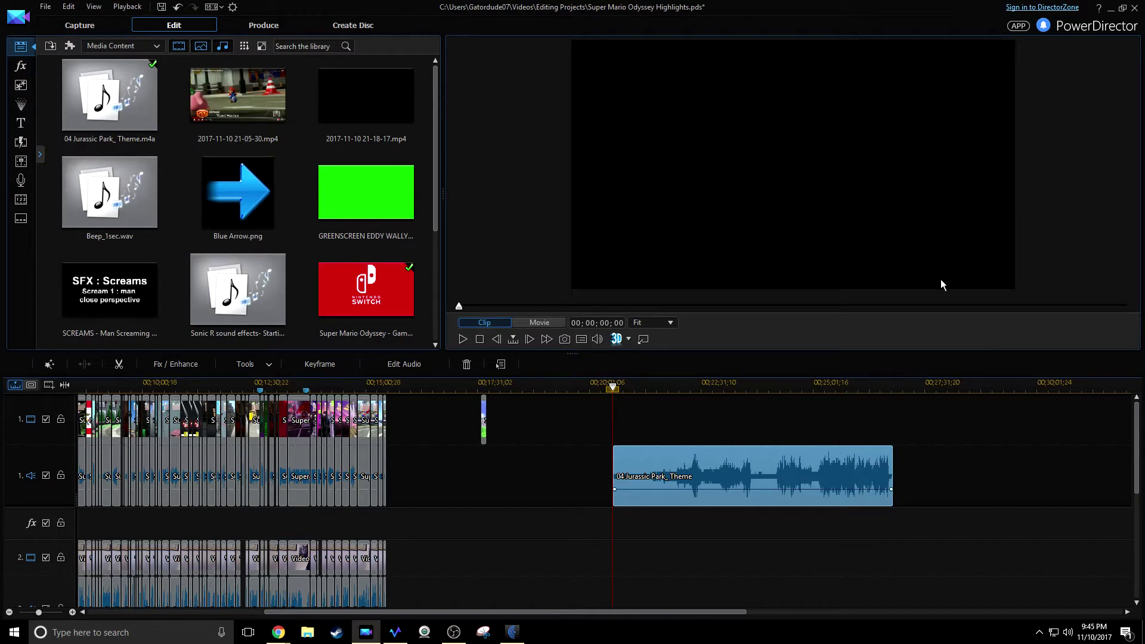
click(689, 384)
key(space)
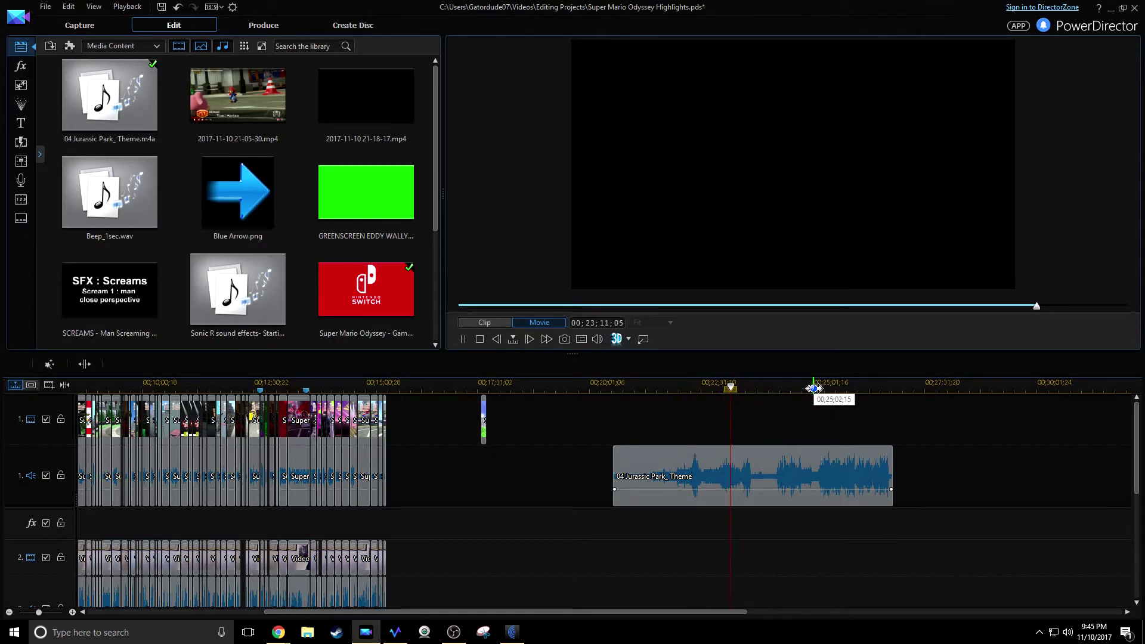
click(837, 387)
click(827, 388)
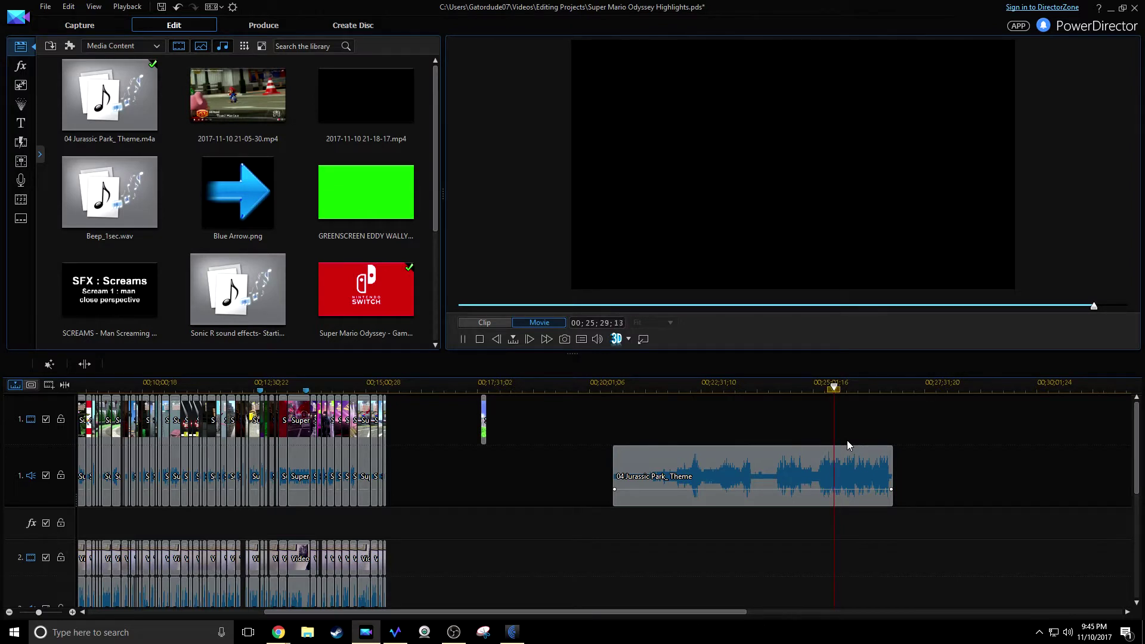
key(space)
key(ctrl+t)
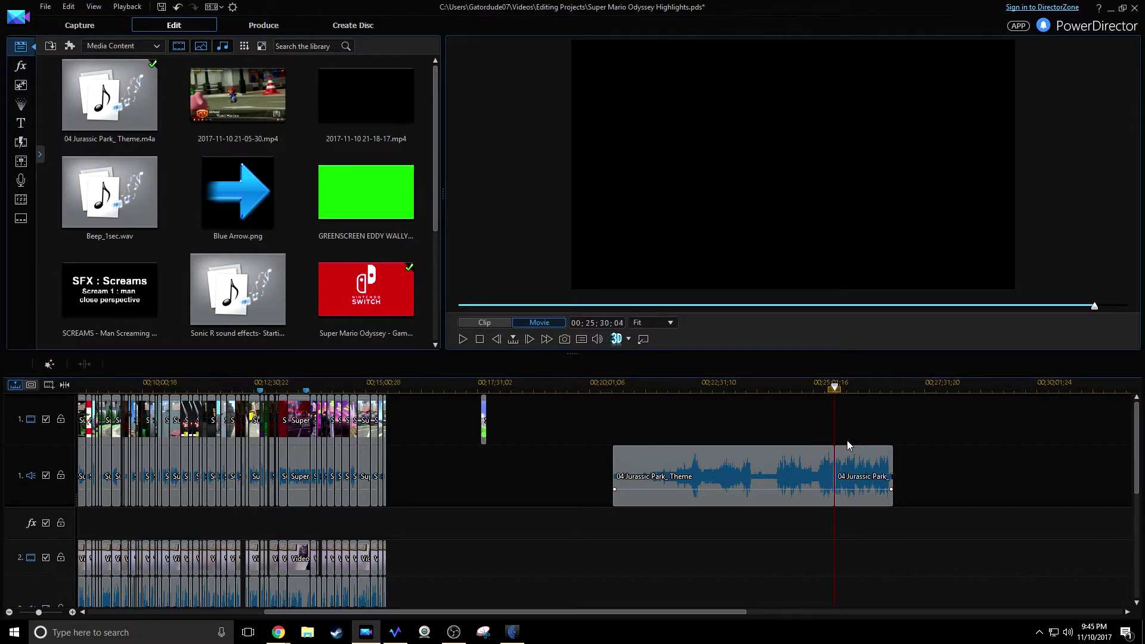
right_click(862, 486)
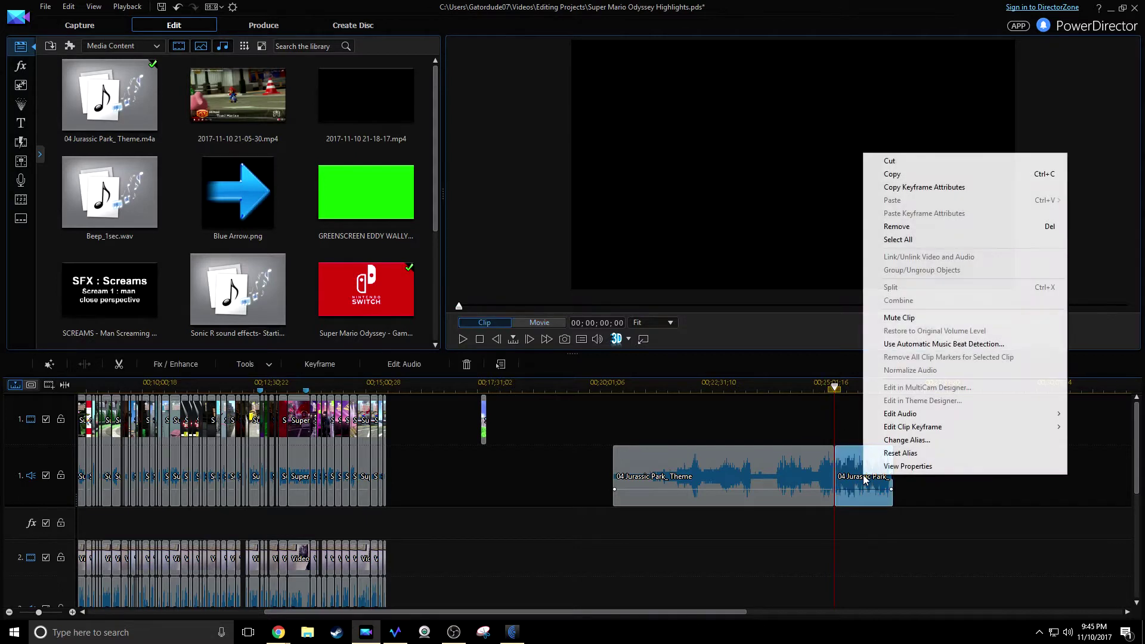
click(967, 232)
- Split the Jurassic Park theme at 00;25;18;04 and remove the long part before it, leaving the gap
click(829, 380)
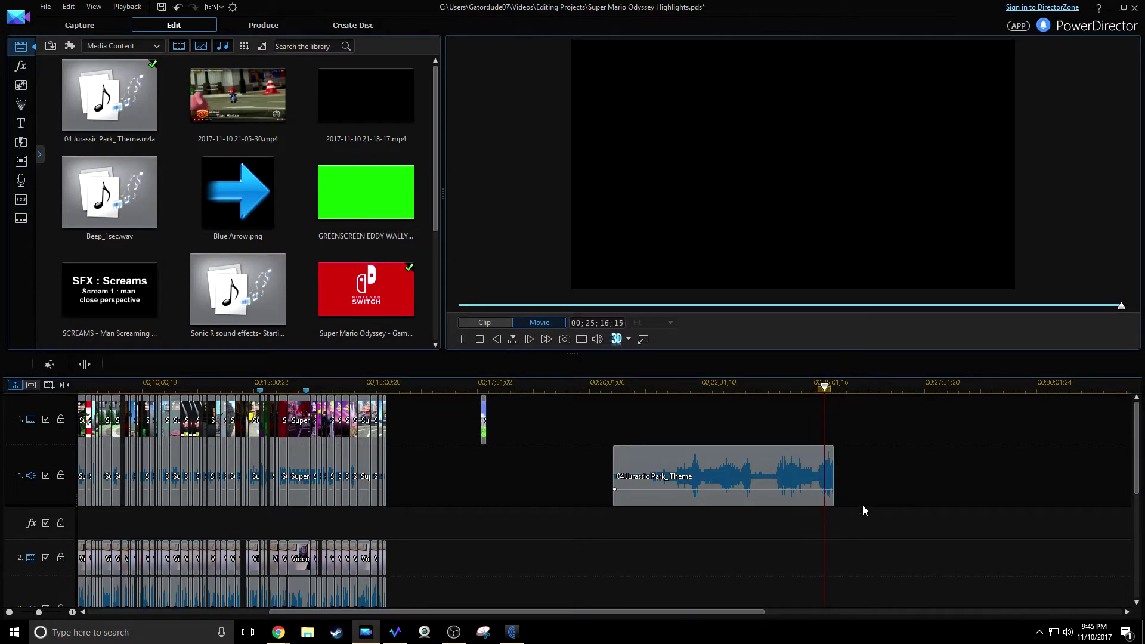
key(space)
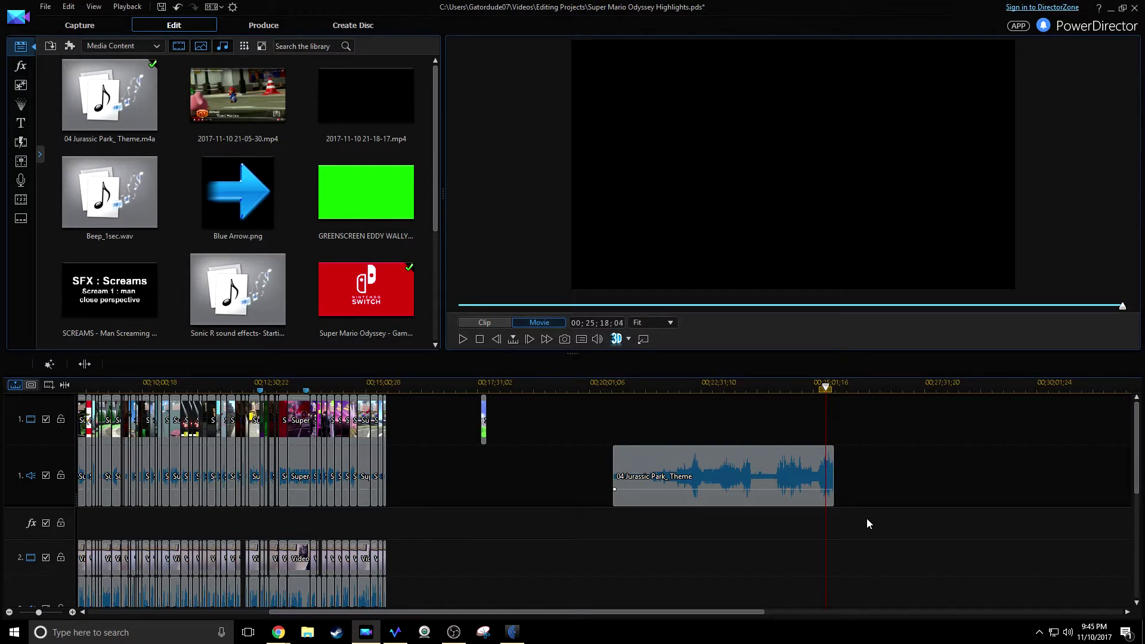
key(ctrl+t)
right_click(783, 475)
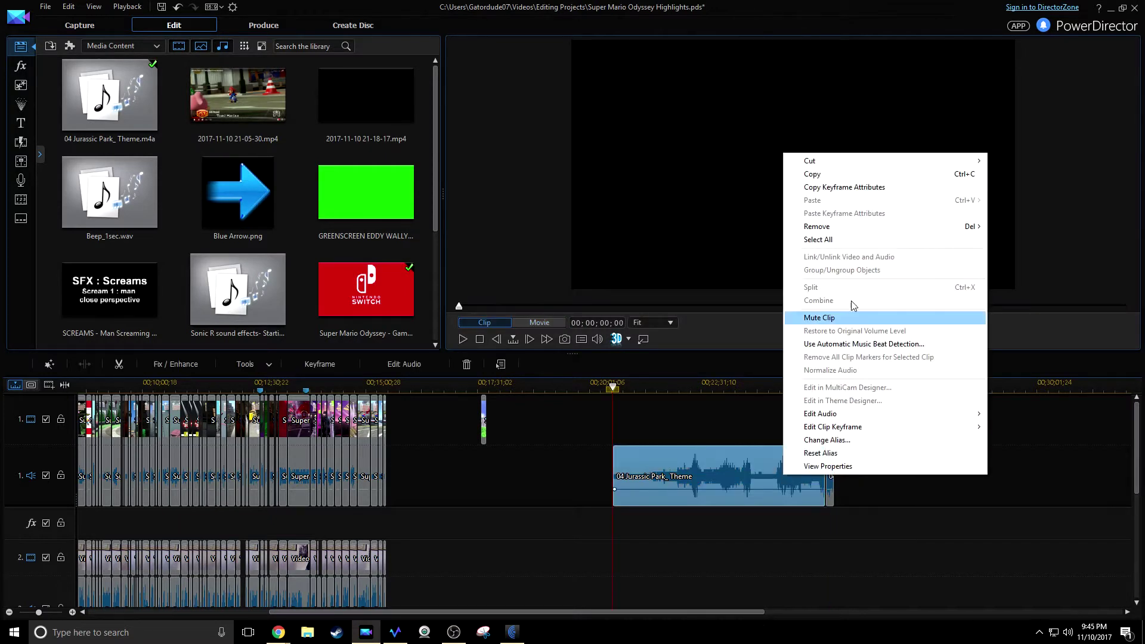
mouse_move(914, 227)
click(767, 226)
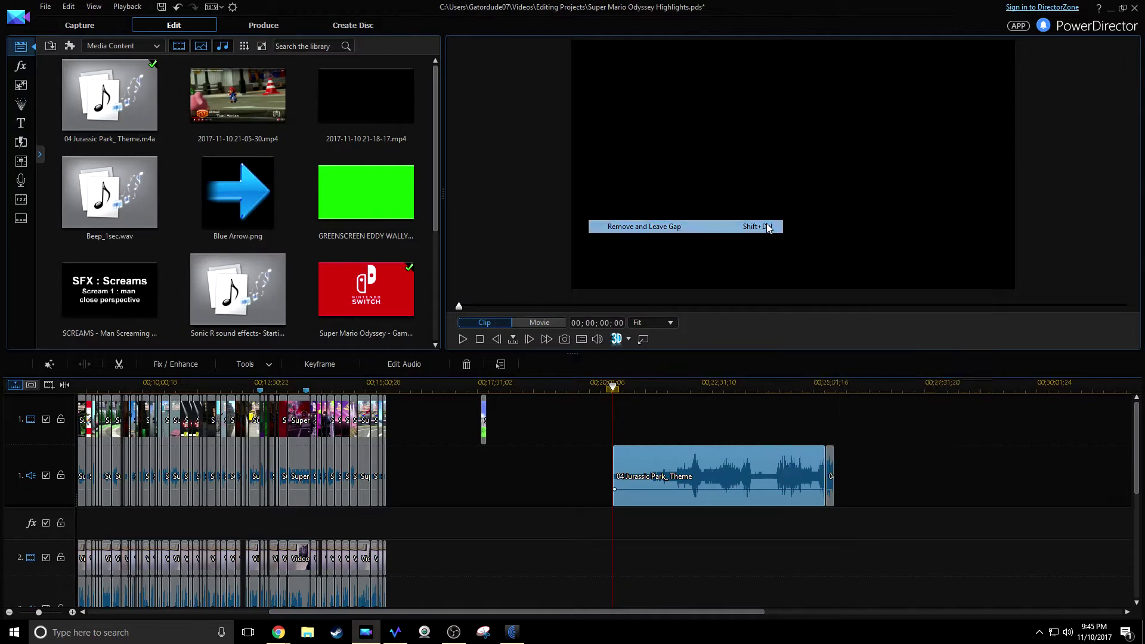
- Move the short Jurassic Park theme excerpt on audio track 1 under the T-rex clip, aligned with its start at 00;17;35;19
click(830, 490)
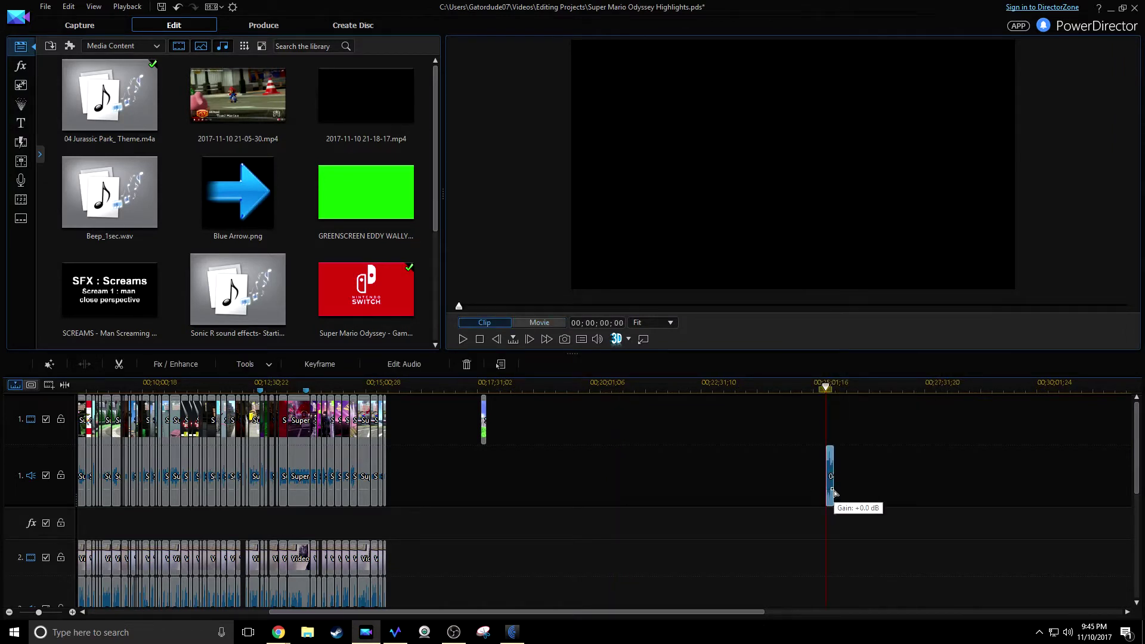
drag(835, 487, 492, 501)
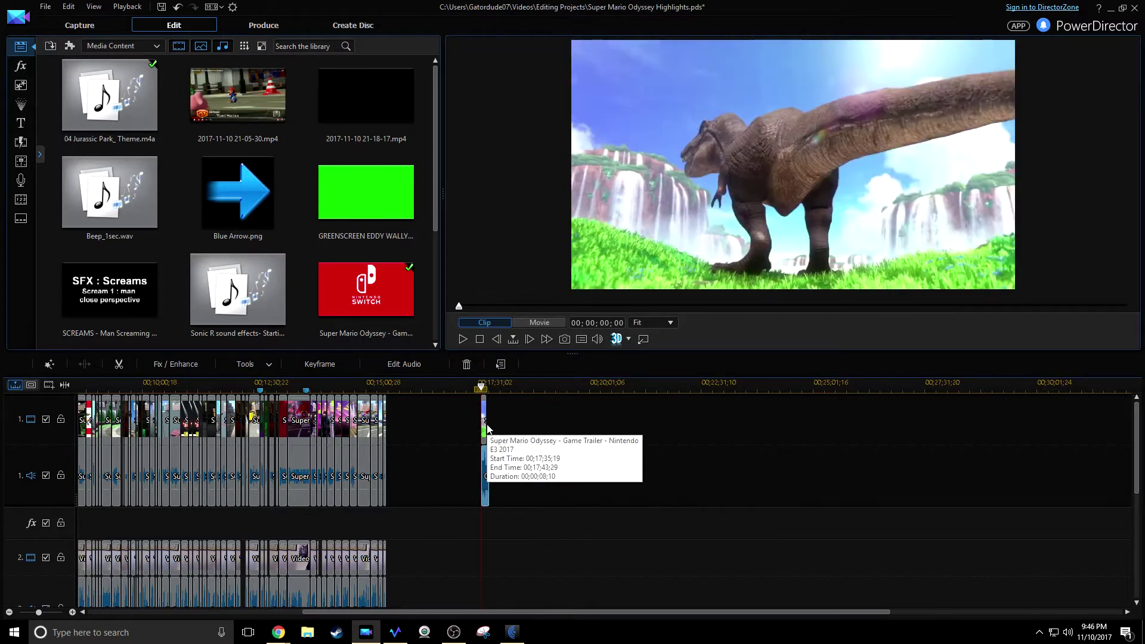
drag(511, 383, 755, 413)
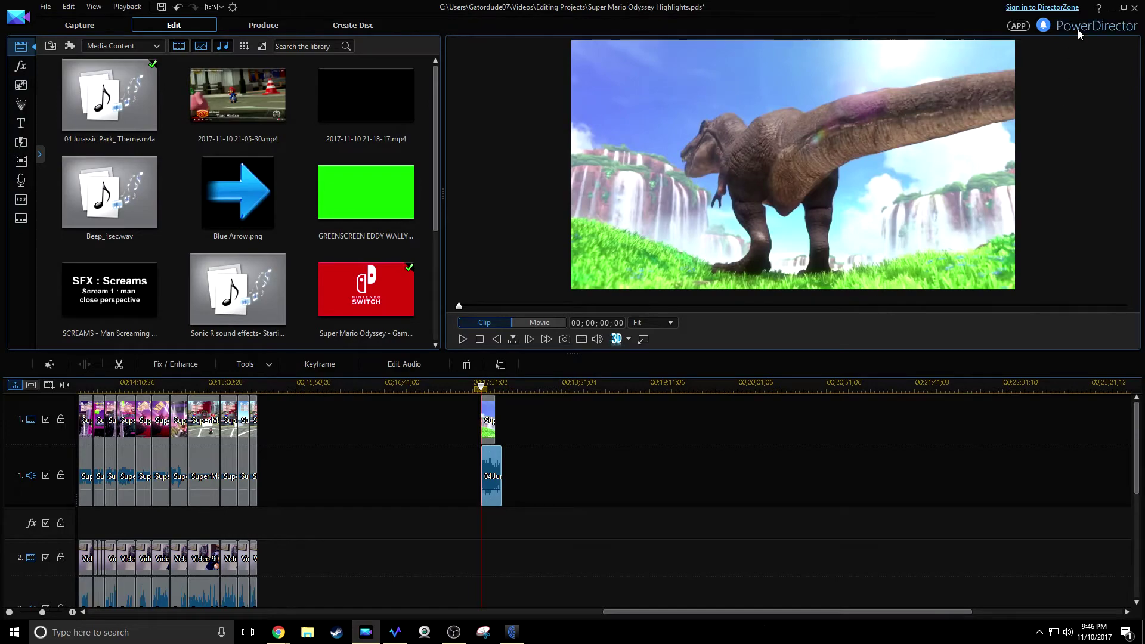
- Minimize PowerDirector and close The Levelator
click(1112, 9)
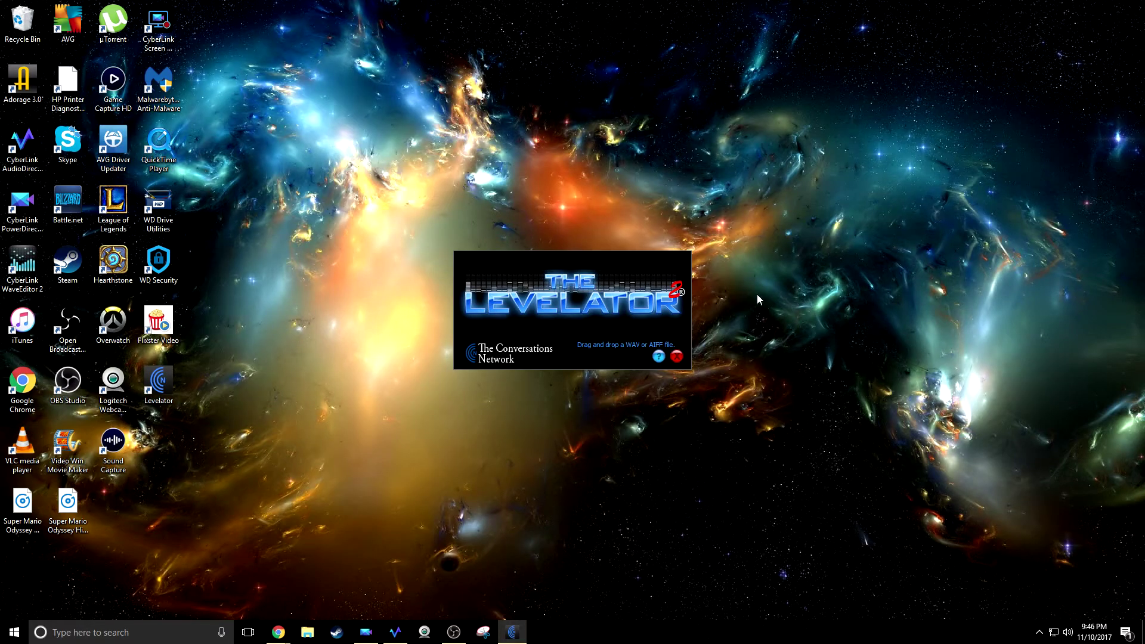
click(676, 356)
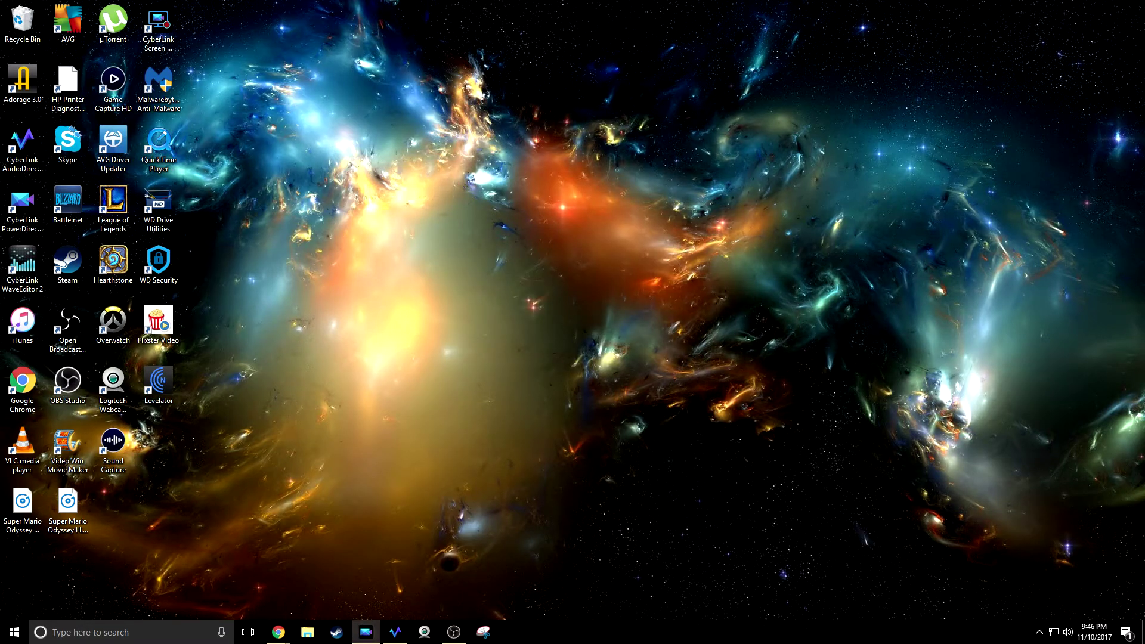
- Switch to AudioDirector, where the vocal recording is running, and minimize the OBS window behind it
key(alt+Tab)
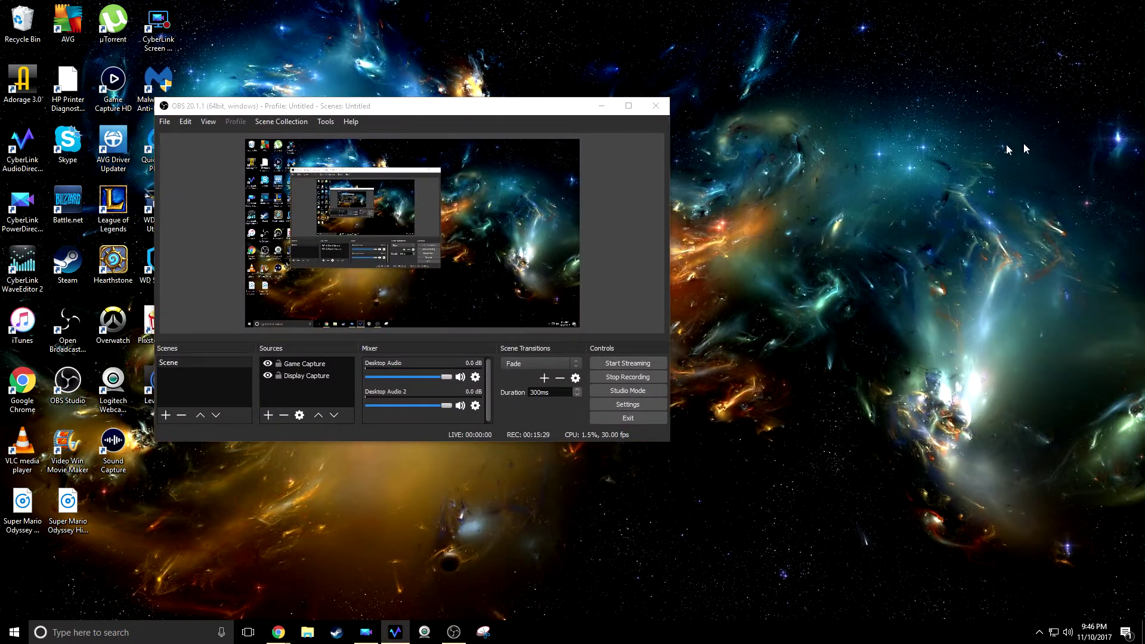
key(alt+Tab)
drag(802, 152, 698, 138)
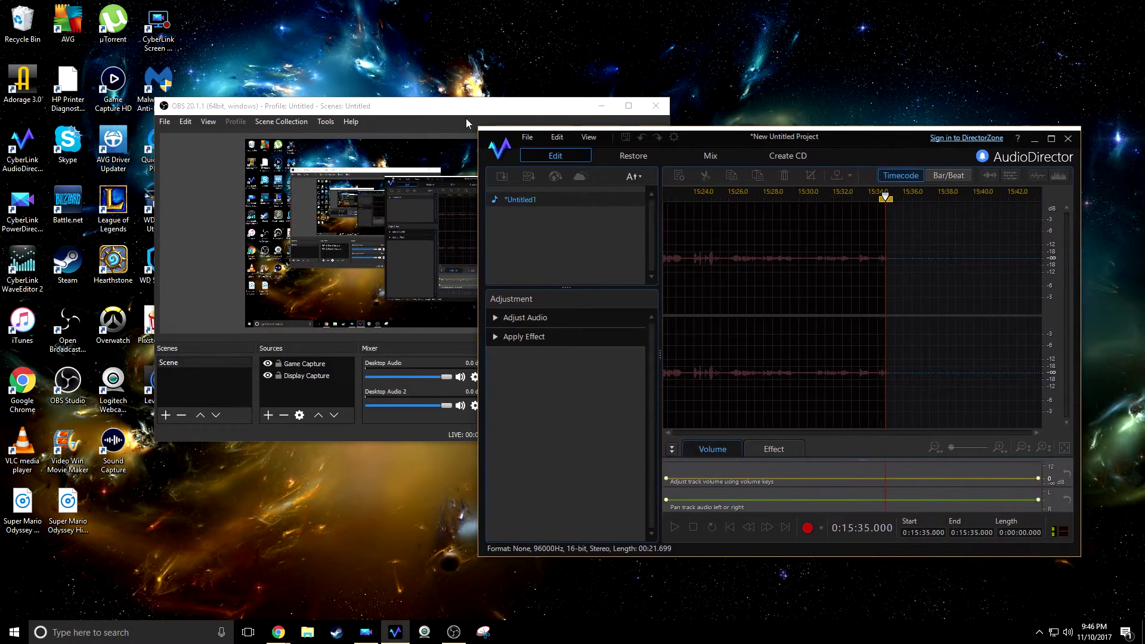
click(587, 117)
click(601, 105)
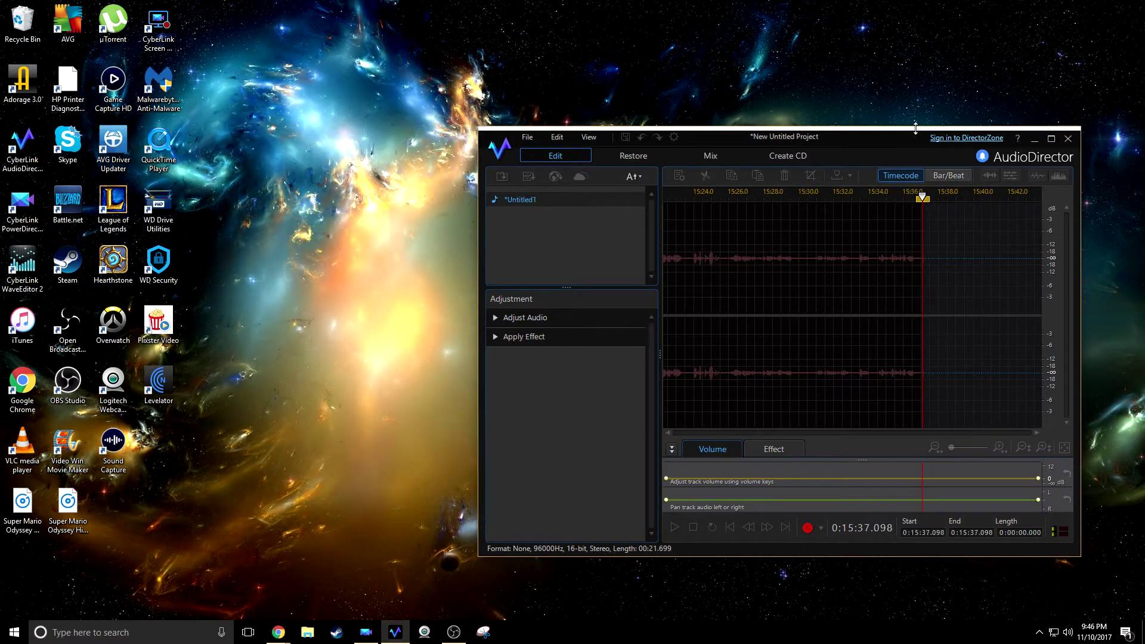
- Switch to PowerDirector and play the T-rex clip together with the Jurassic Park theme from their start
click(366, 631)
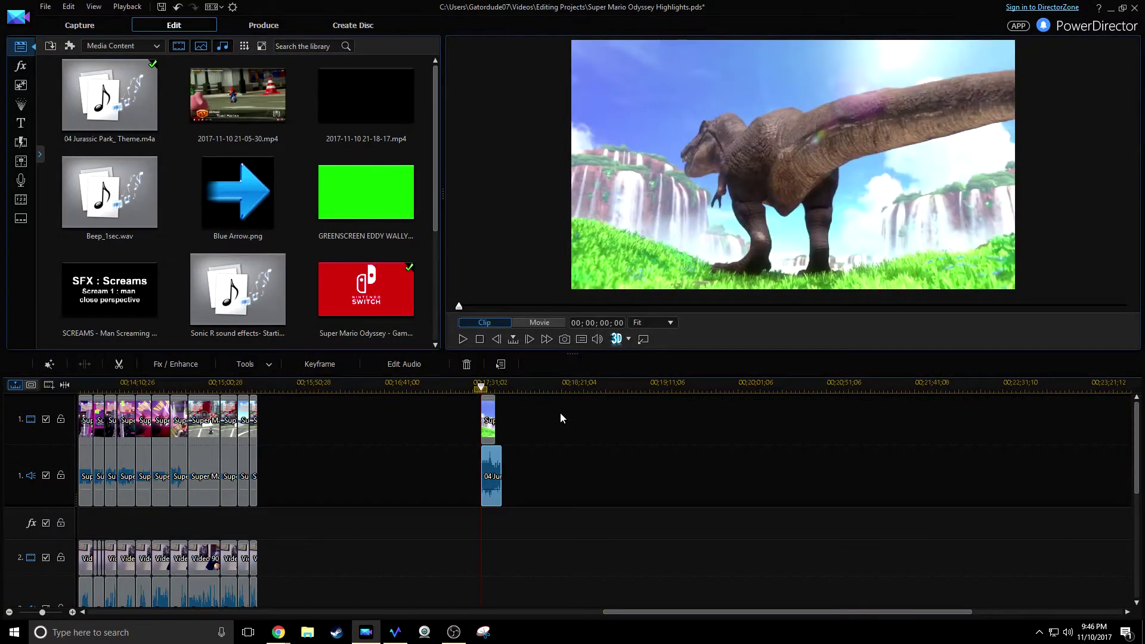
drag(541, 391, 1103, 389)
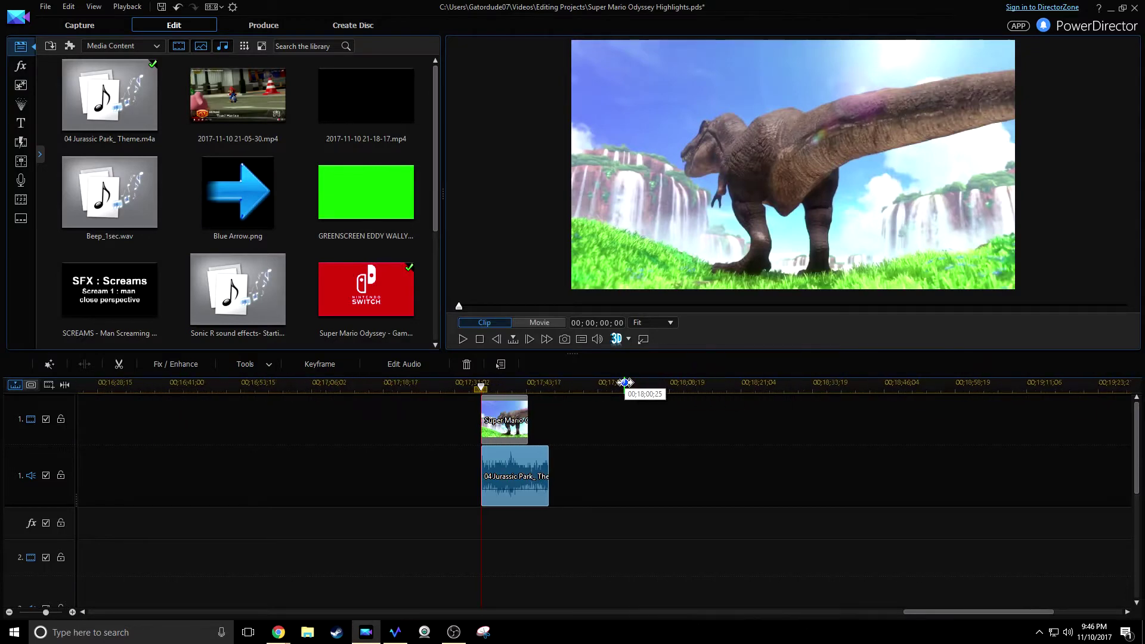
key(space)
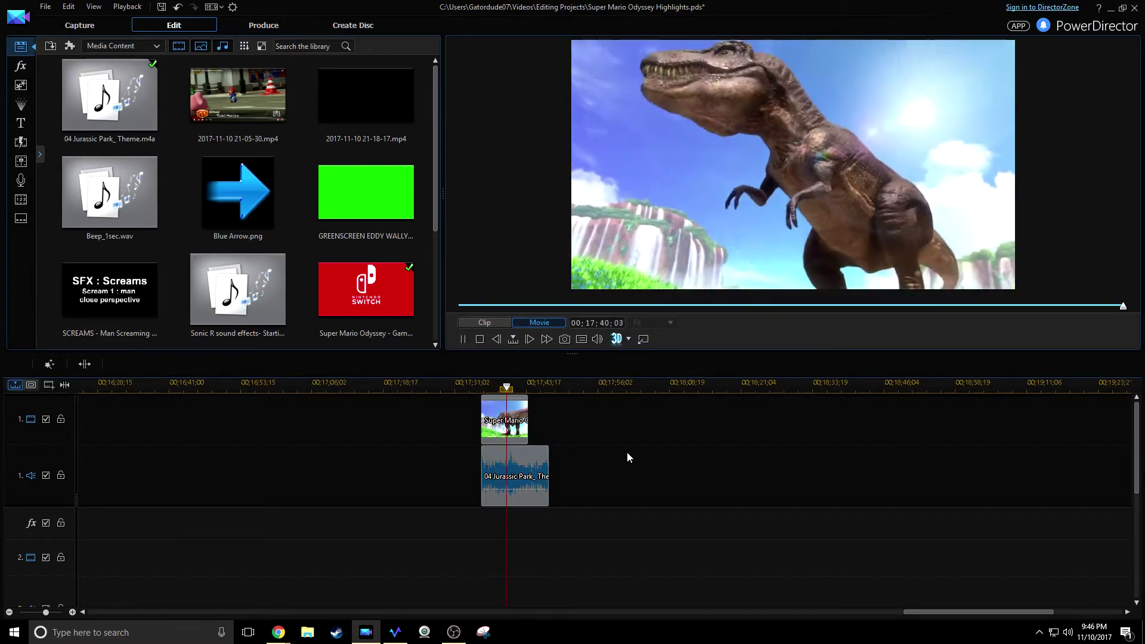
key(space)
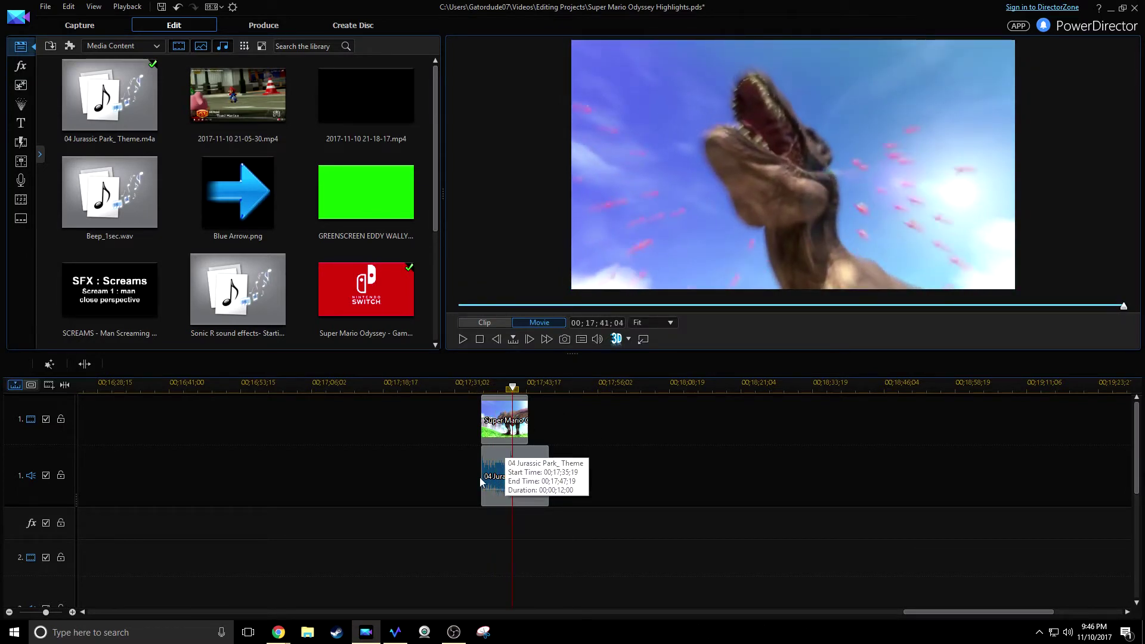
- Shift the T-rex clip to end at 00;17;46;01 so the roar matches the music, and extend its start back to 00;17;35;19
drag(692, 384, 745, 384)
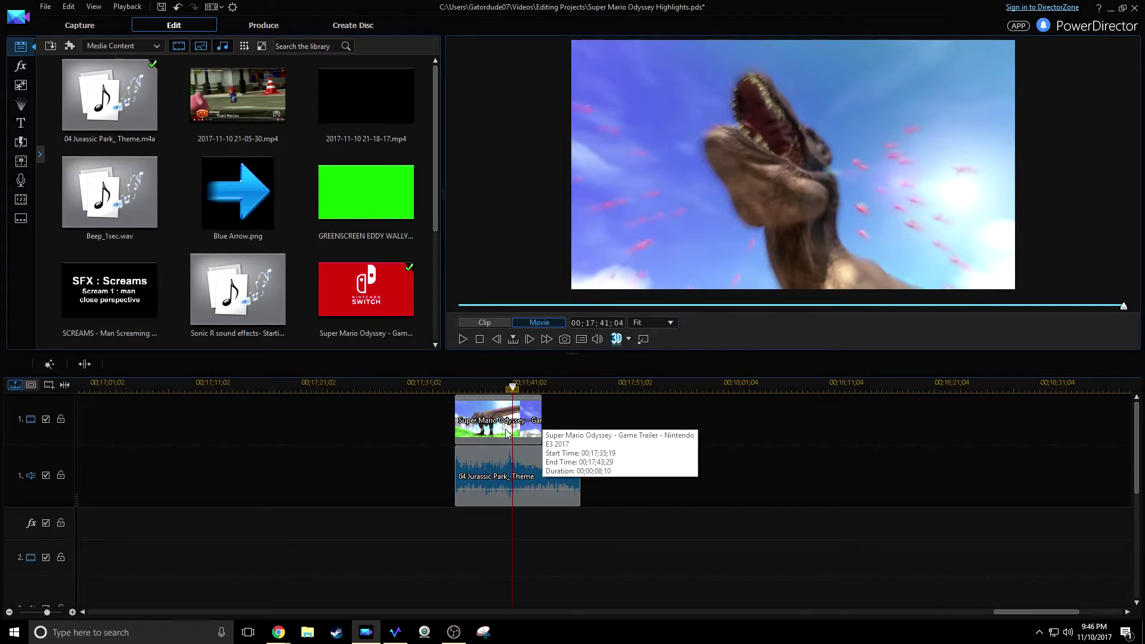
click(540, 427)
drag(540, 427, 539, 436)
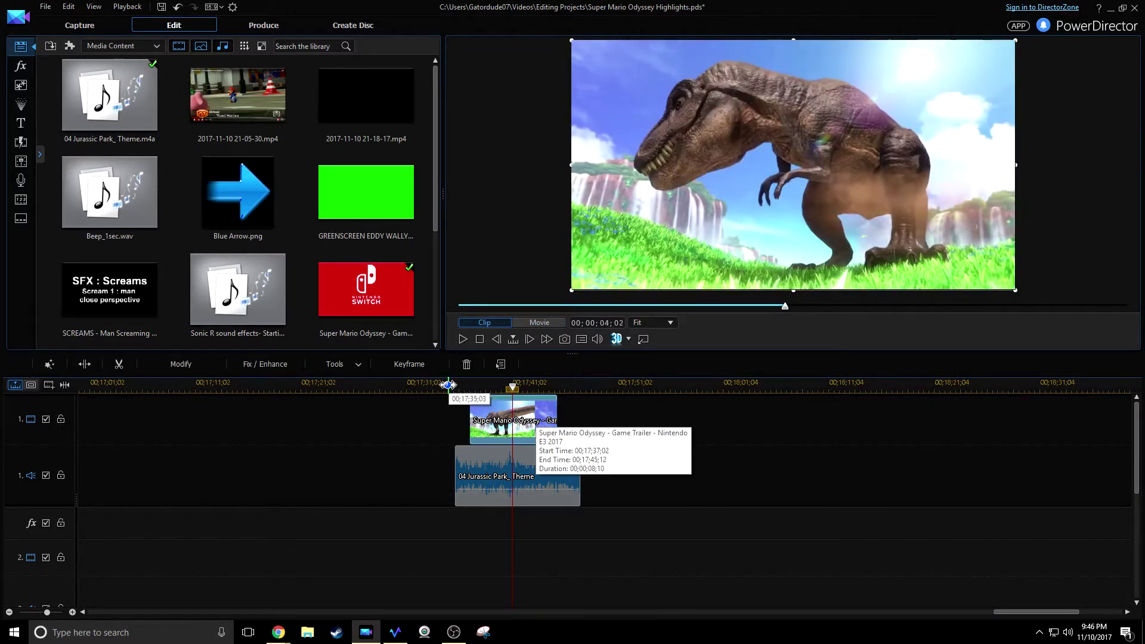
key(space)
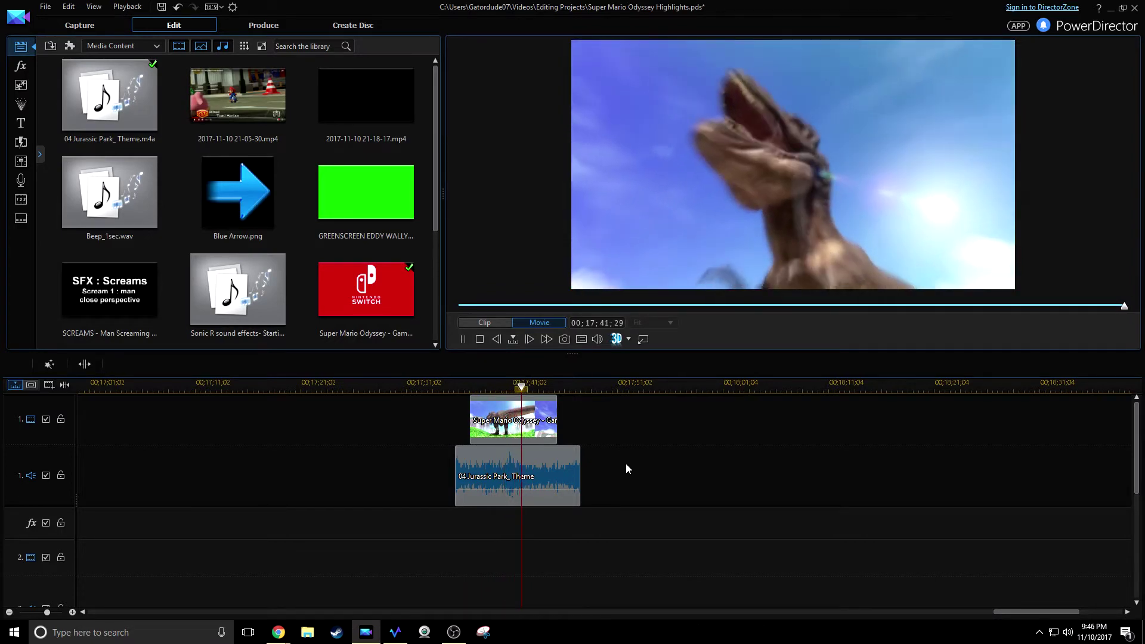
key(space)
click(548, 425)
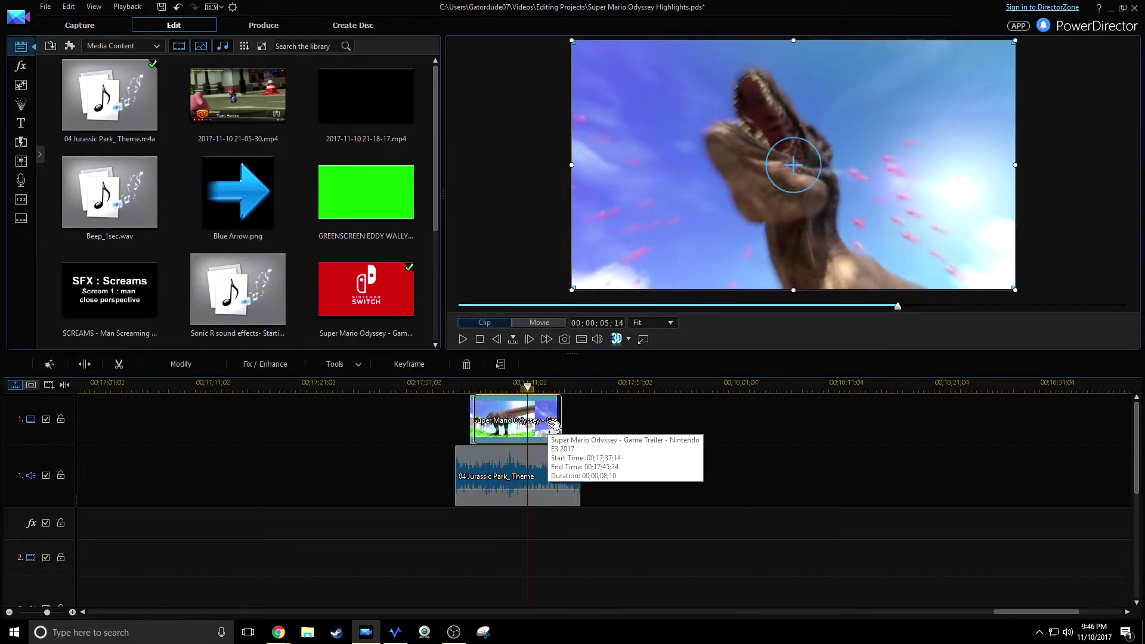
drag(549, 424, 556, 424)
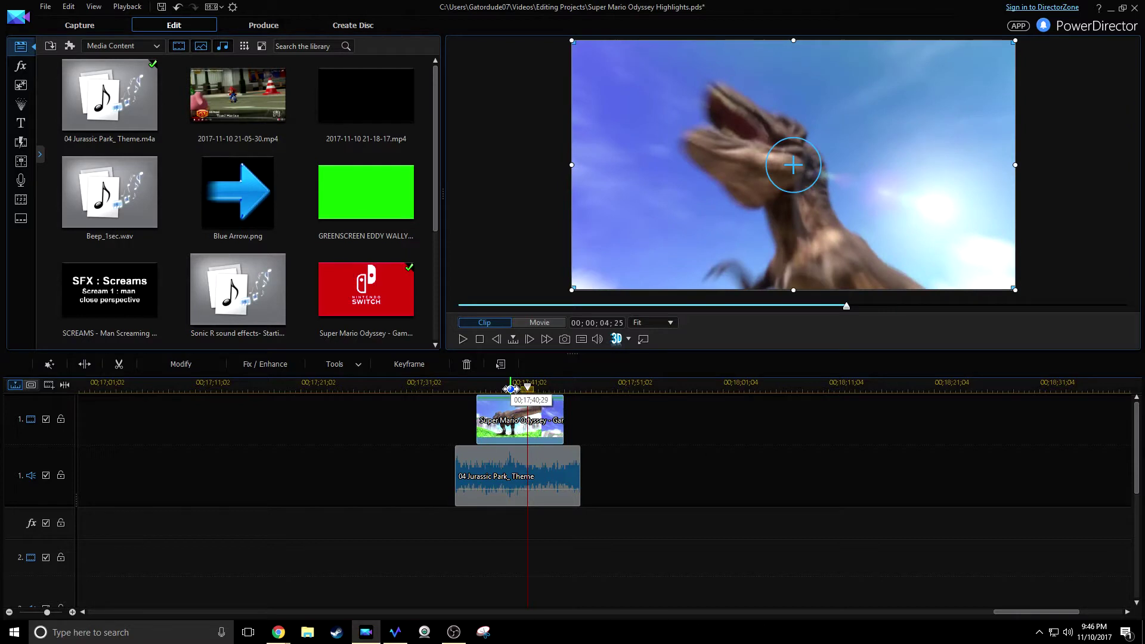
click(511, 389)
drag(477, 421, 455, 421)
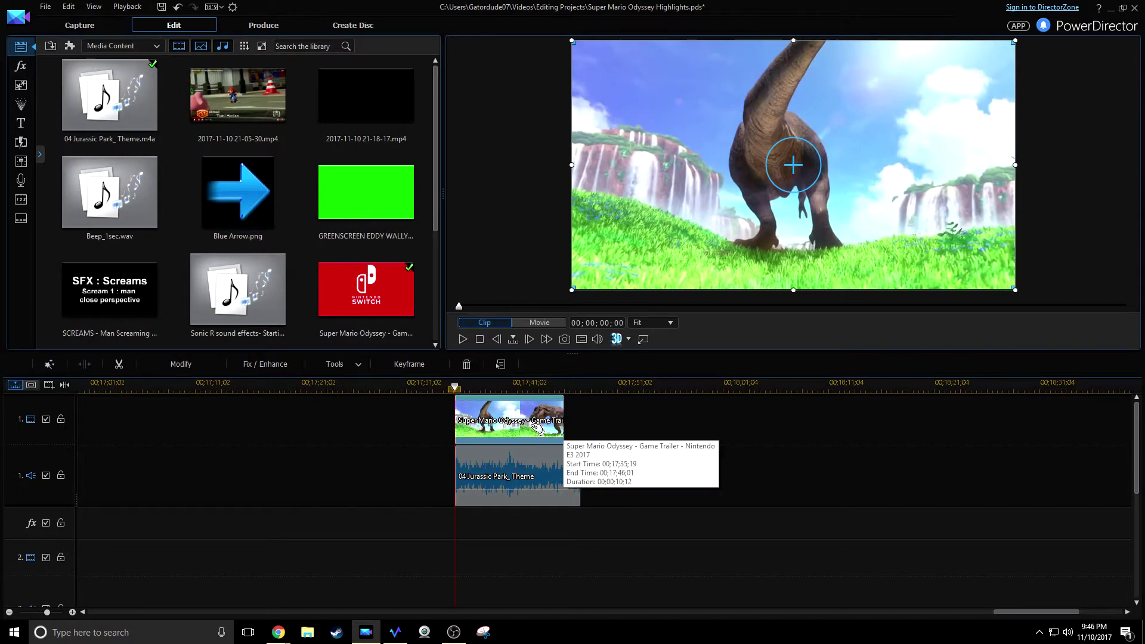
- Add the "SCREAMS - Man Screaming SOUND EFFECT" clip to track 1 after the T-rex clip, starting at 00;17;56;08
drag(511, 385, 398, 381)
drag(110, 291, 630, 420)
click(833, 411)
drag(831, 384, 778, 390)
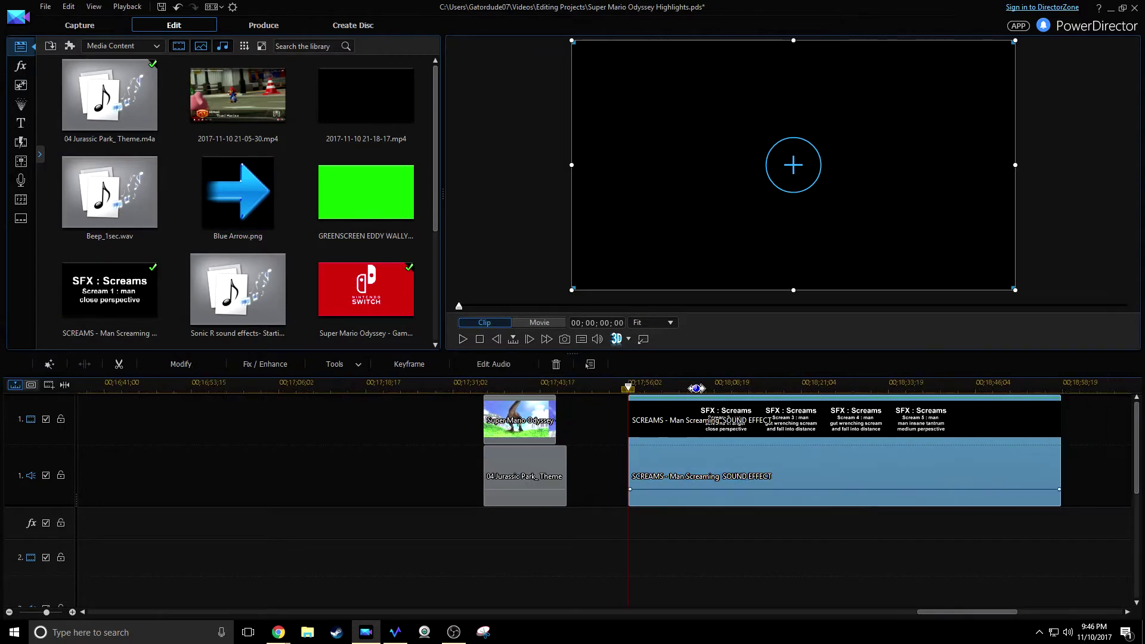
- Listen to Scream 4 and Scream 3 in the screaming sound effect clip to choose one
click(739, 385)
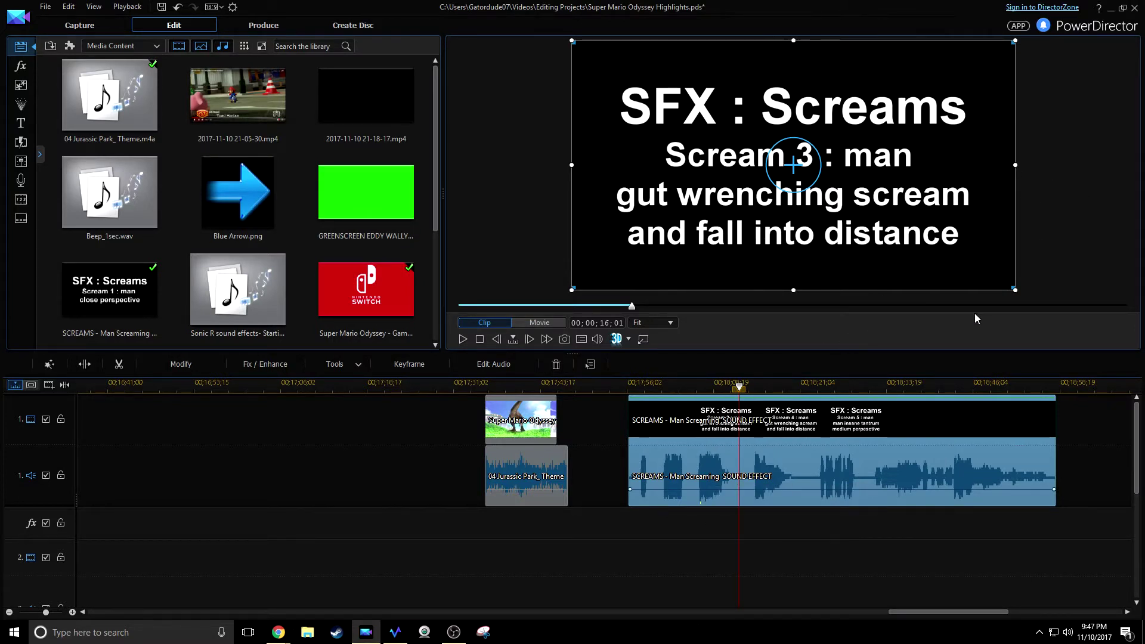
click(816, 566)
scroll(816, 566, down, 1)
scroll(811, 549, up, 1)
key(space)
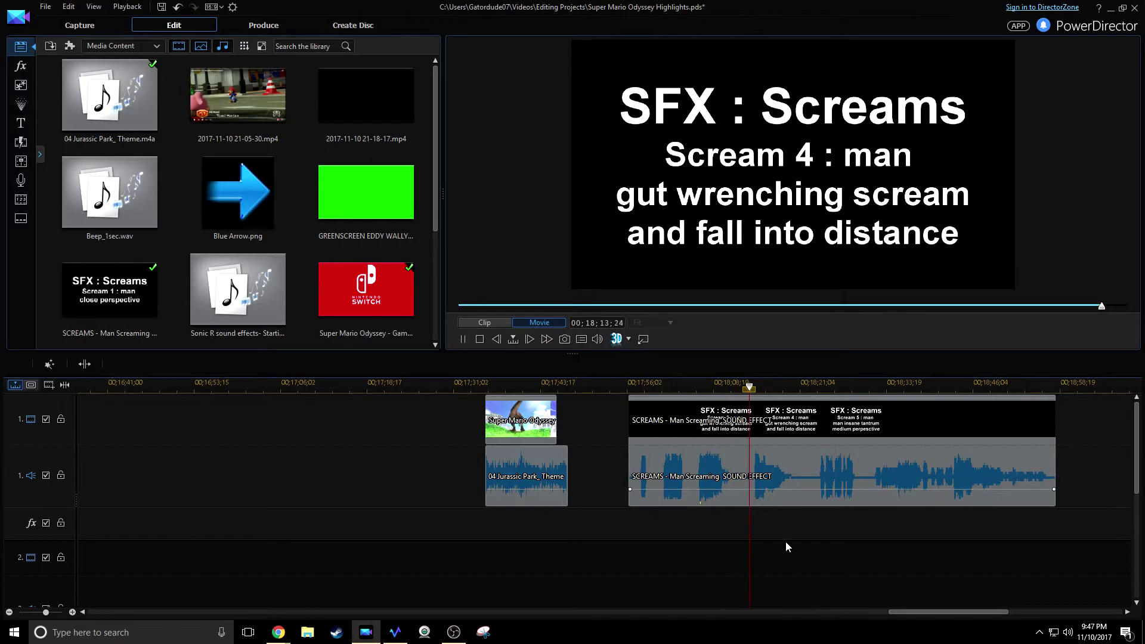
key(space)
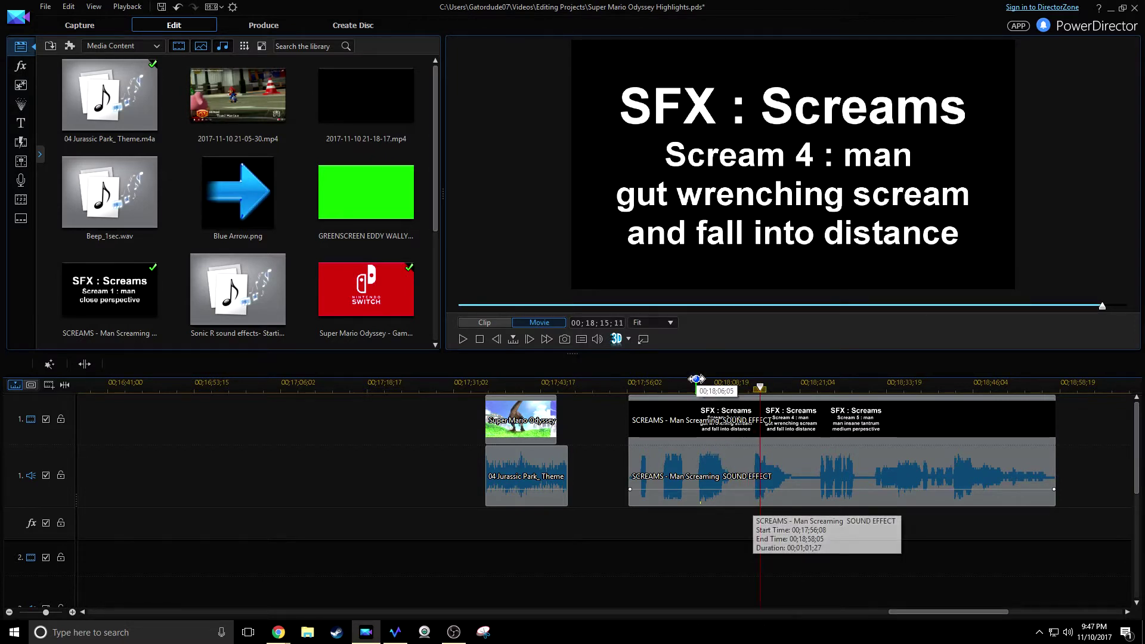
key(space)
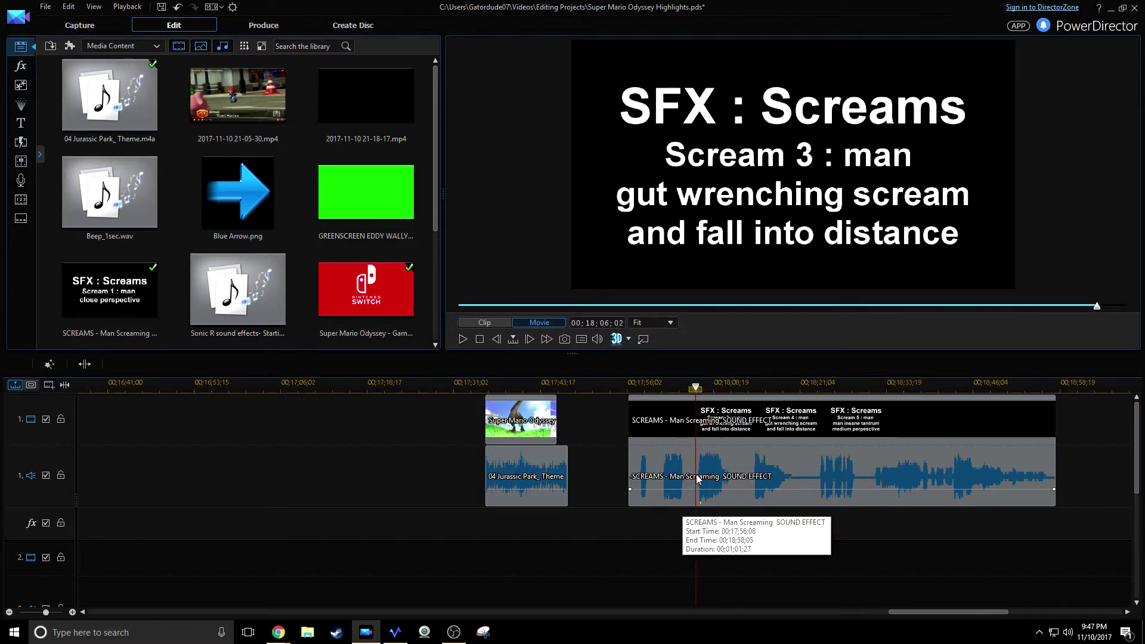
key(space)
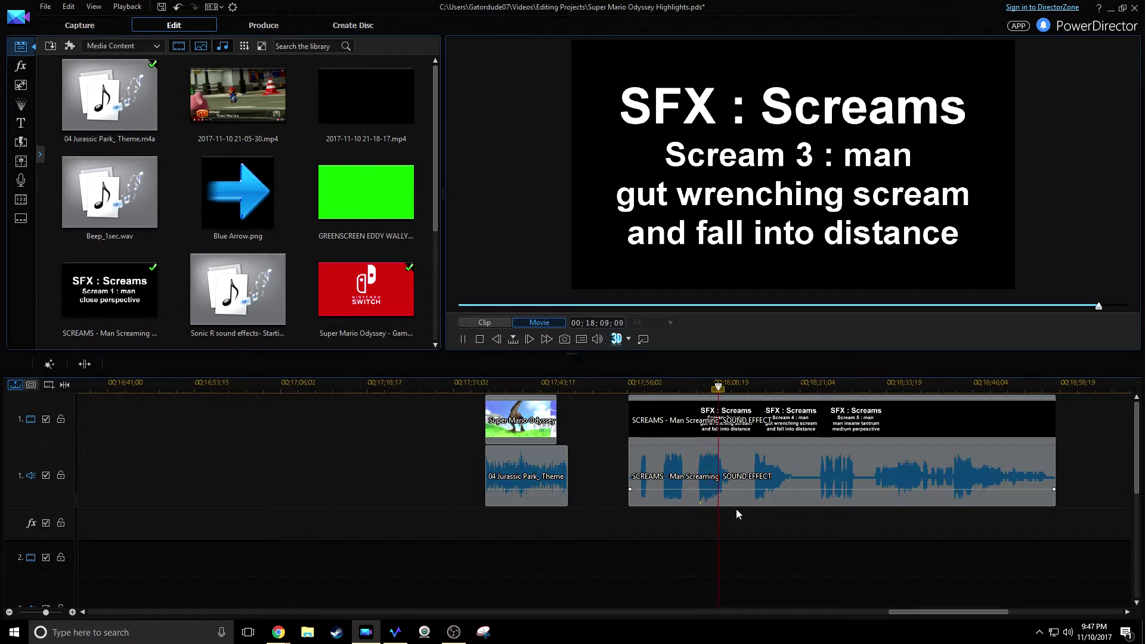
key(space)
- Split the screaming sound effect clip at 00;18;06;15, where Scream 3 begins
click(696, 390)
scroll(604, 546, up, 2)
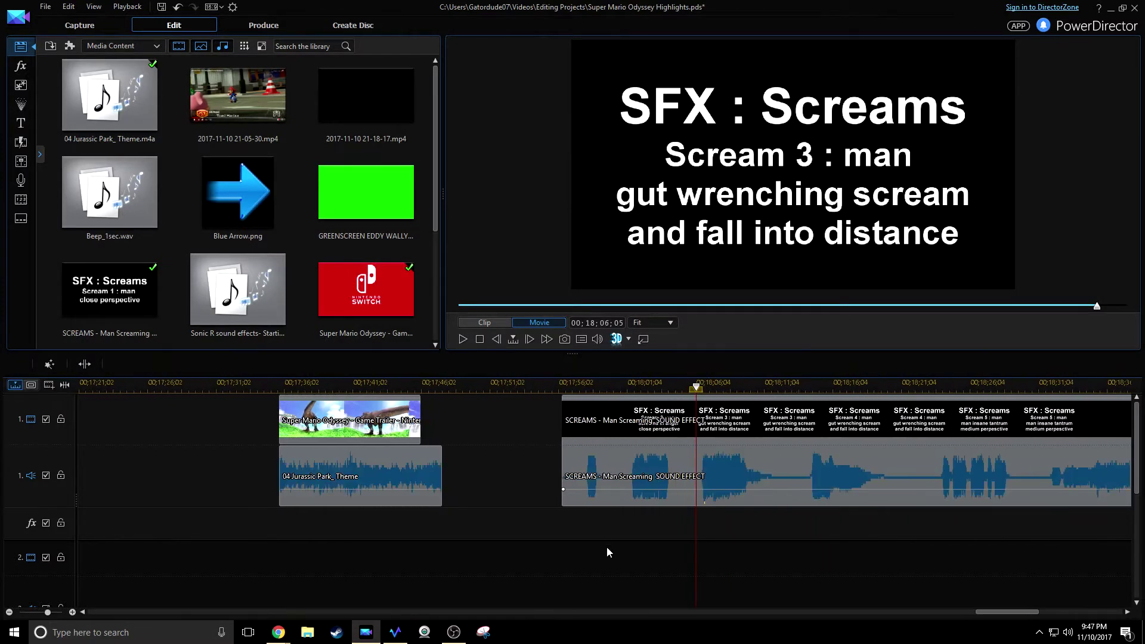
key(Right)
key(Right)
key(Right)
key(Right)
key(Right)
key(Right)
key(Right)
key(Right)
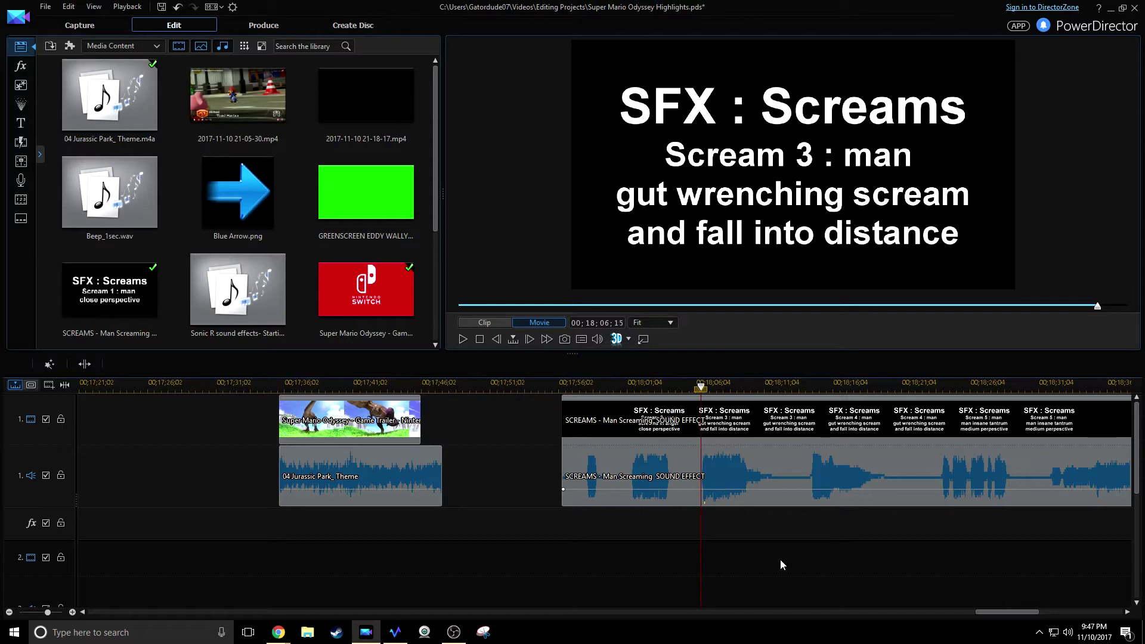
key(ctrl+t)
- Play through Scream 3 to find its end and split the sound effect clip at 00;18;11;09
key(space)
key(space)
click(744, 386)
key(space)
key(space)
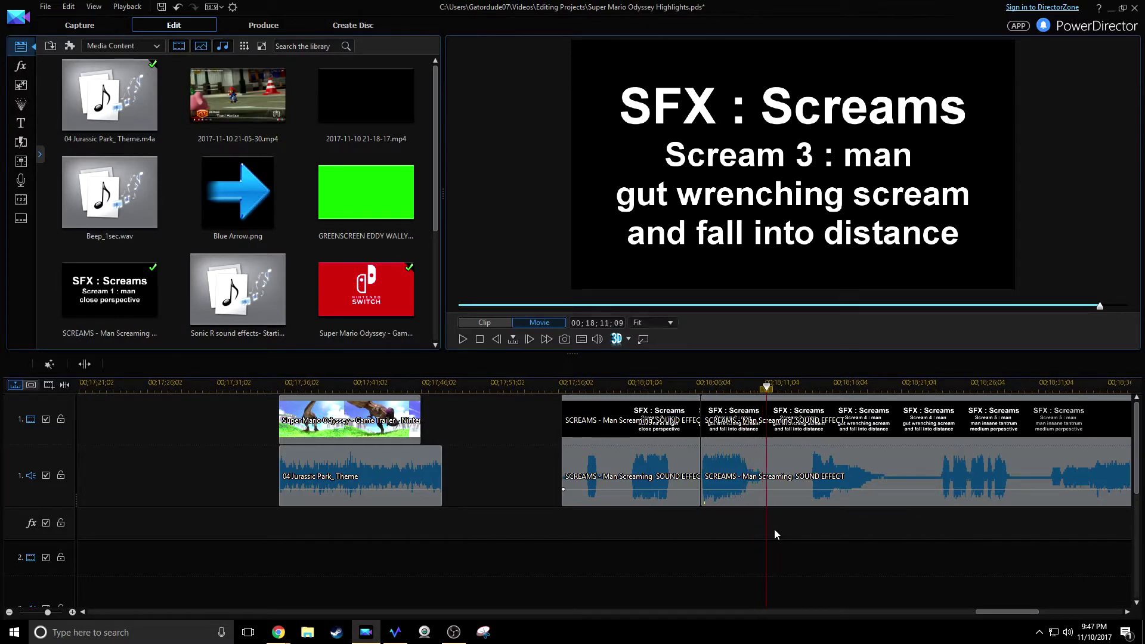
key(ctrl+t)
- Remove the sound effect parts before and after the Scream 3 excerpt, leaving the gaps
click(618, 499)
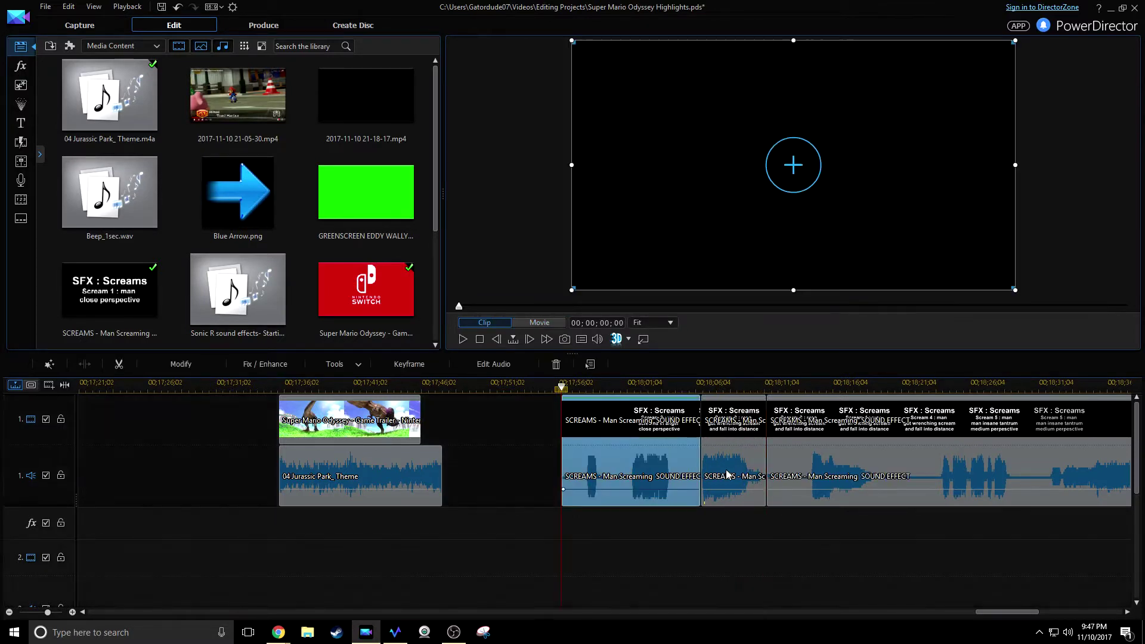
ctrl+click(904, 474)
right_click(904, 474)
mouse_move(1023, 138)
click(887, 145)
- Unlink the Scream 3 excerpt's video from its audio and remove only the video part, leaving the gap
click(724, 459)
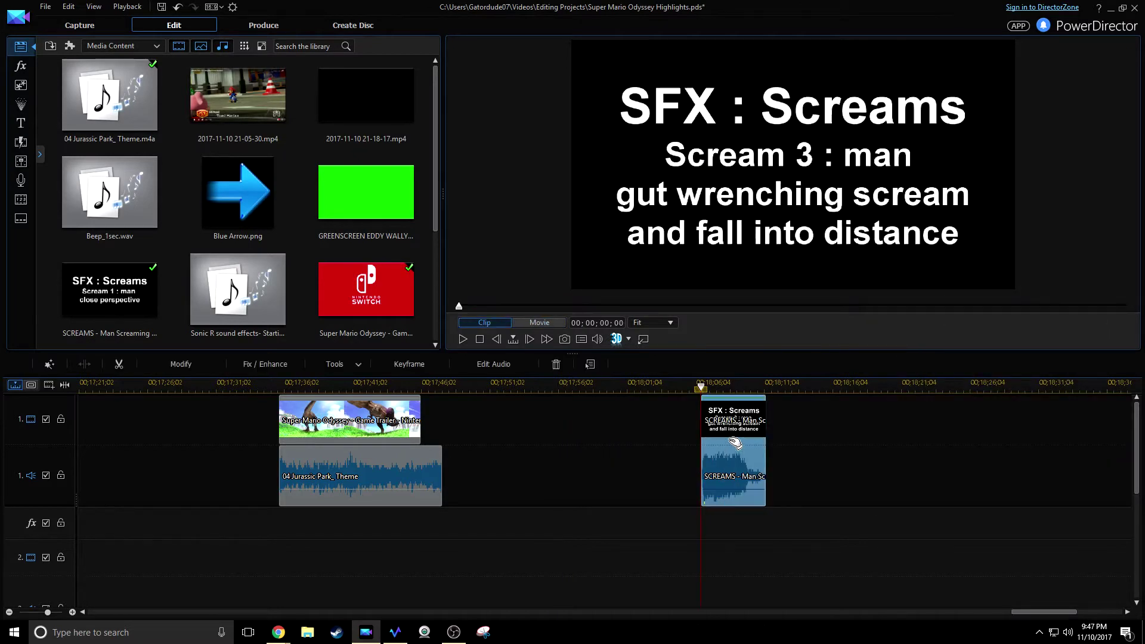
right_click(733, 454)
key(Escape)
right_click(756, 415)
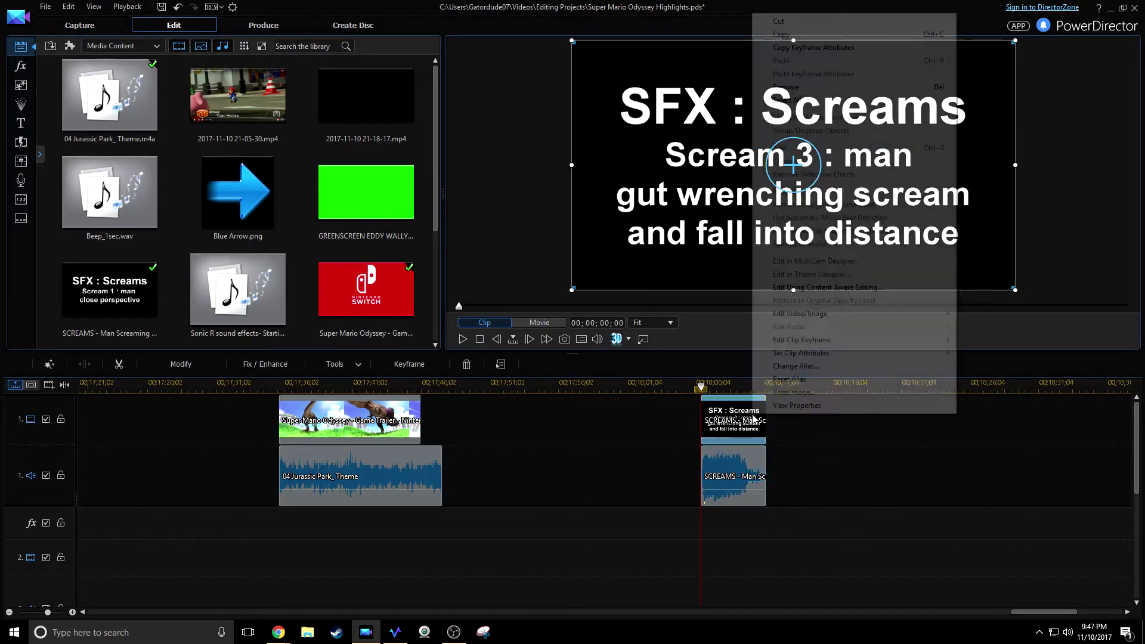
click(885, 90)
- Move the Scream 3 audio to audio track 2 beneath the T-rex clip, starting at 00;17;41;07
drag(746, 473, 321, 580)
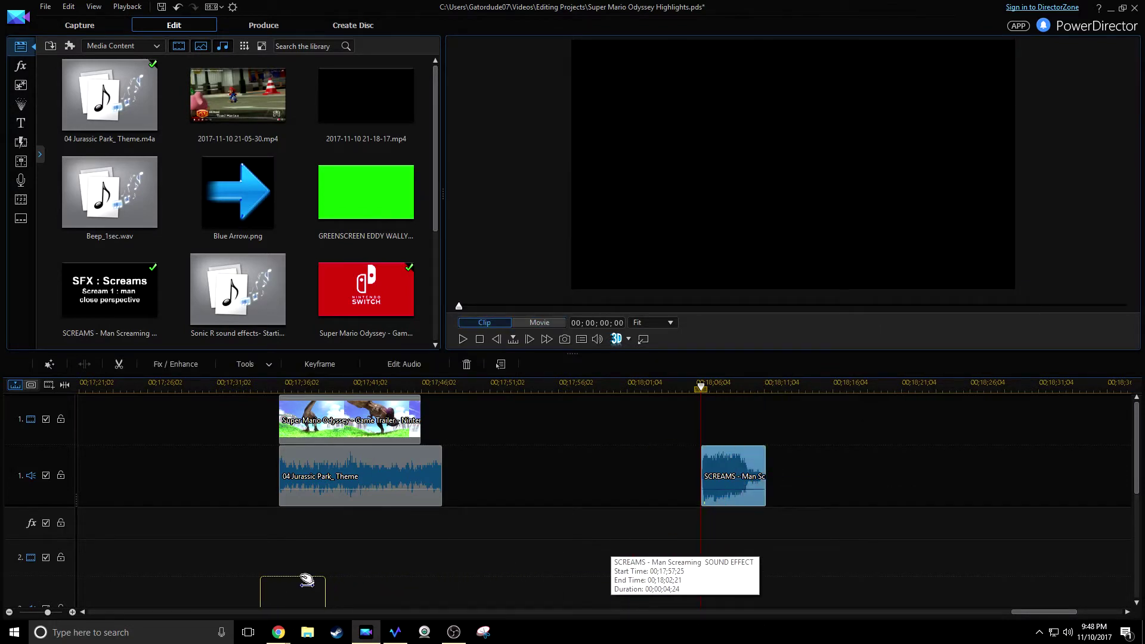
drag(325, 574, 321, 570)
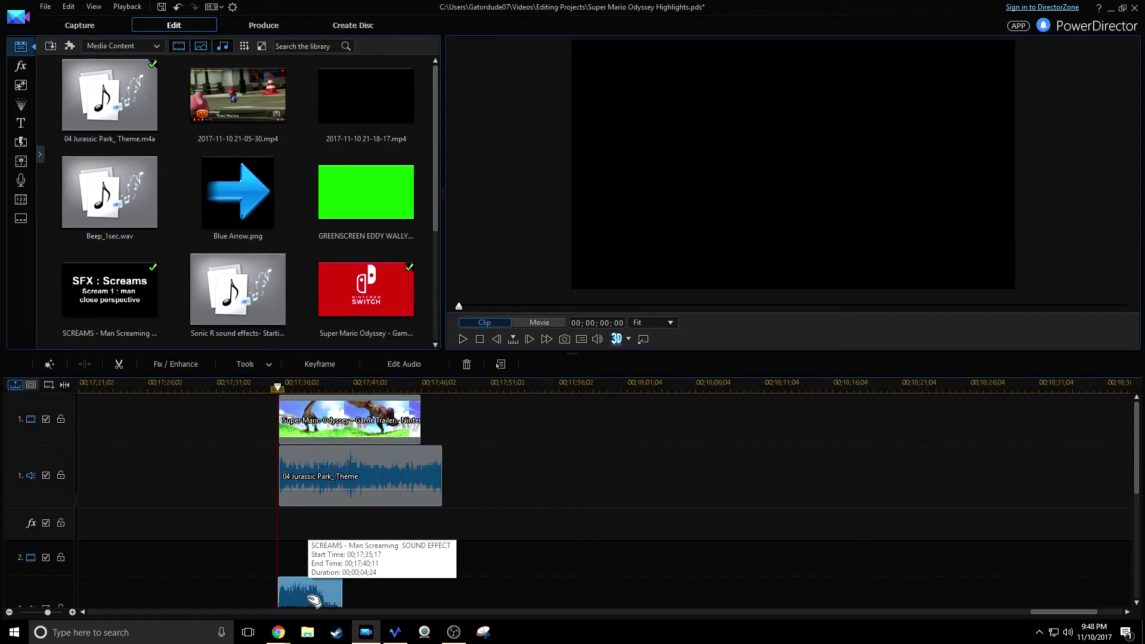
scroll(307, 555, down, 1)
drag(315, 574, 400, 574)
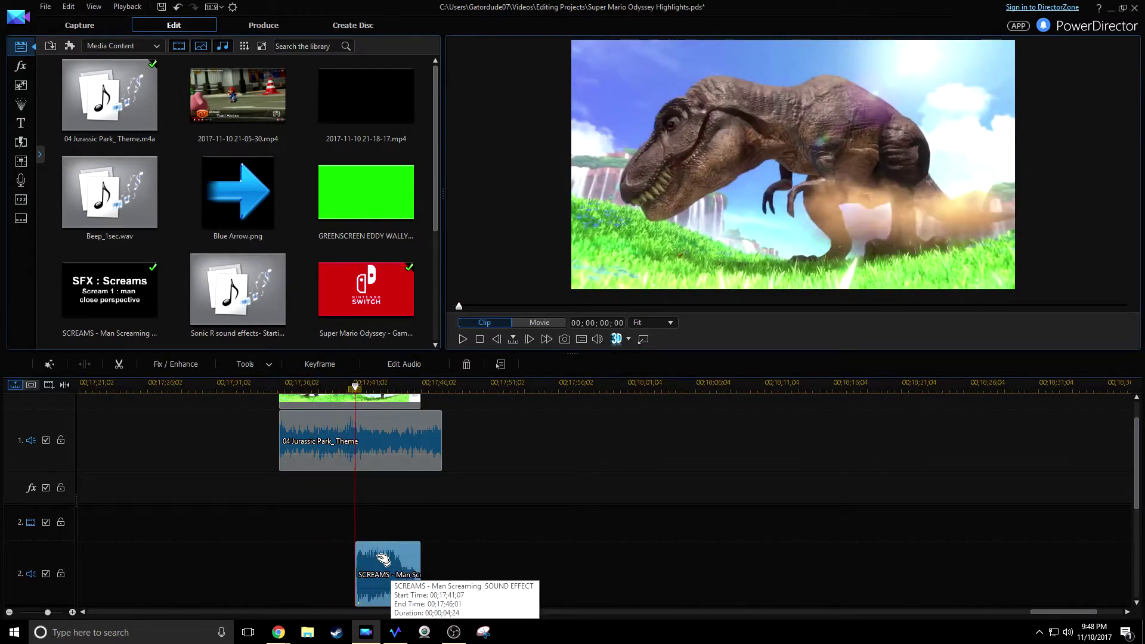
- Find the frame where the T-rex starts roaring and move the scream audio to start there, at about 00;17;42;12
key(space)
key(space)
key(Left)
key(Left)
key(Left)
key(Left)
key(Left)
key(Left)
key(Left)
key(Left)
key(Left)
key(Left)
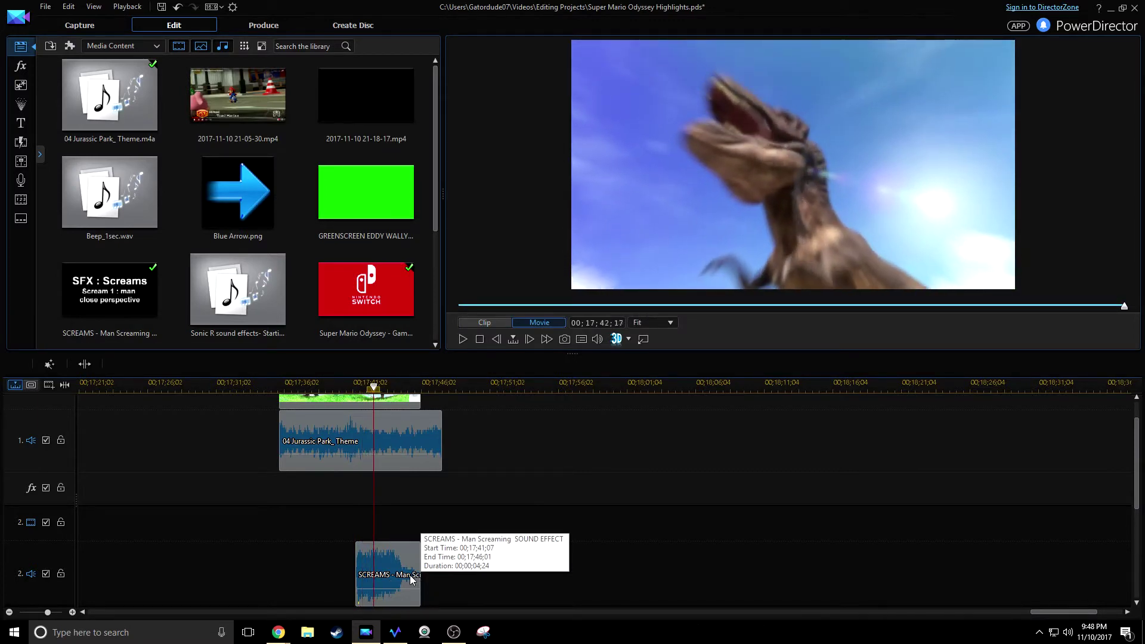
key(Right)
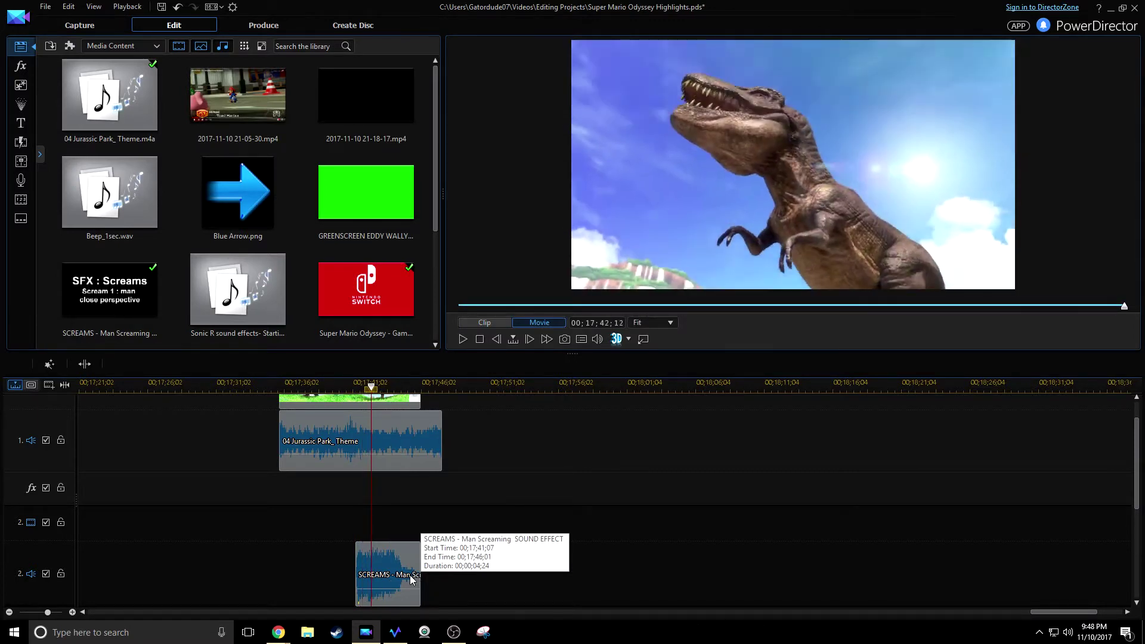
drag(398, 590, 415, 567)
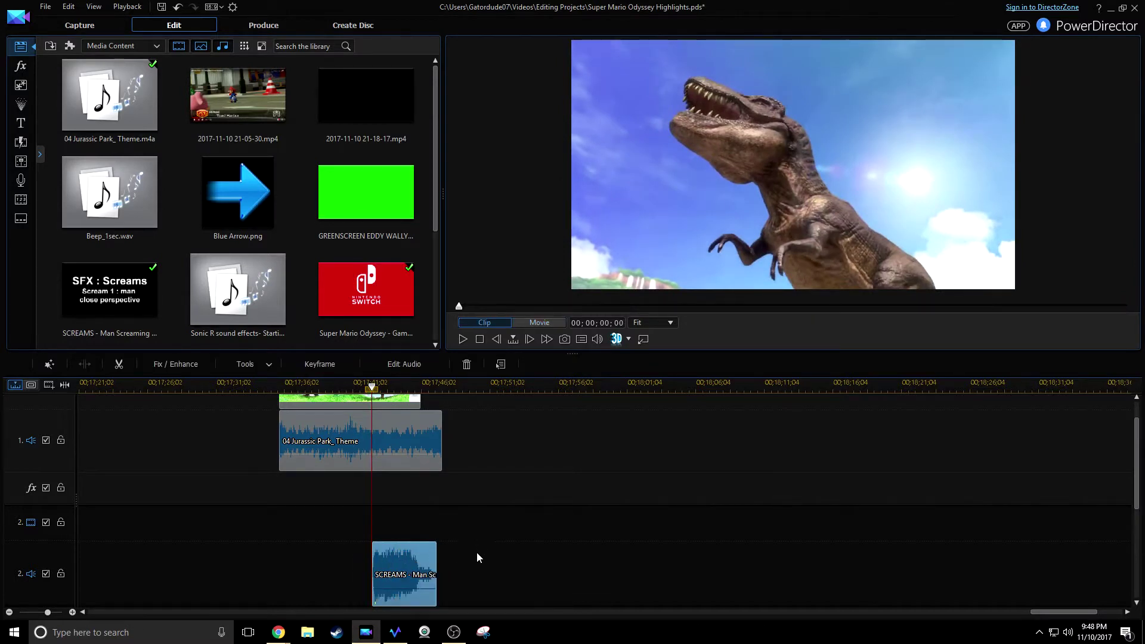
- Play the T-rex sequence from its start to check the timing of the music and scream
click(278, 382)
key(space)
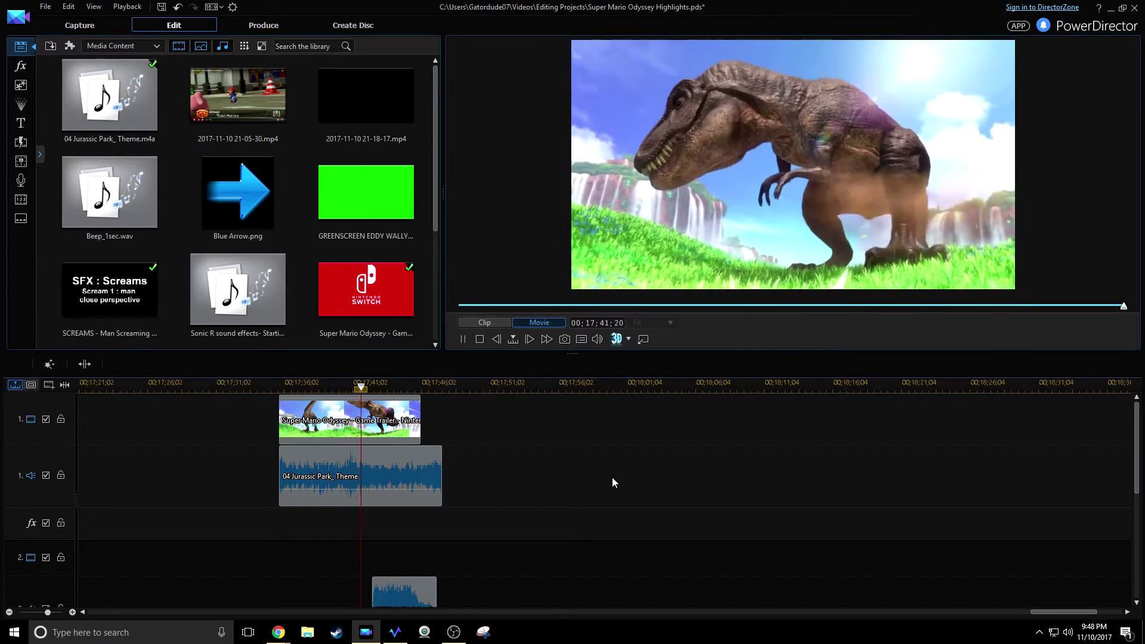
key(space)
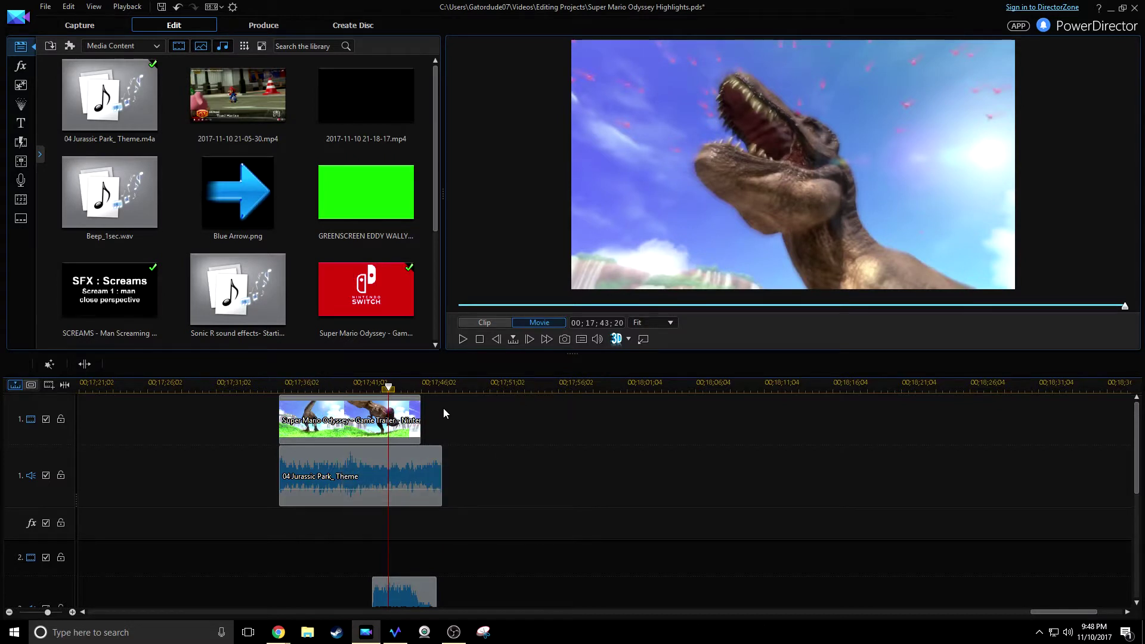
- Split the Jurassic Park theme at 00;17;41;21 and move its second part to 00;17;42;13, aligned with the scream's start
drag(464, 387, 901, 388)
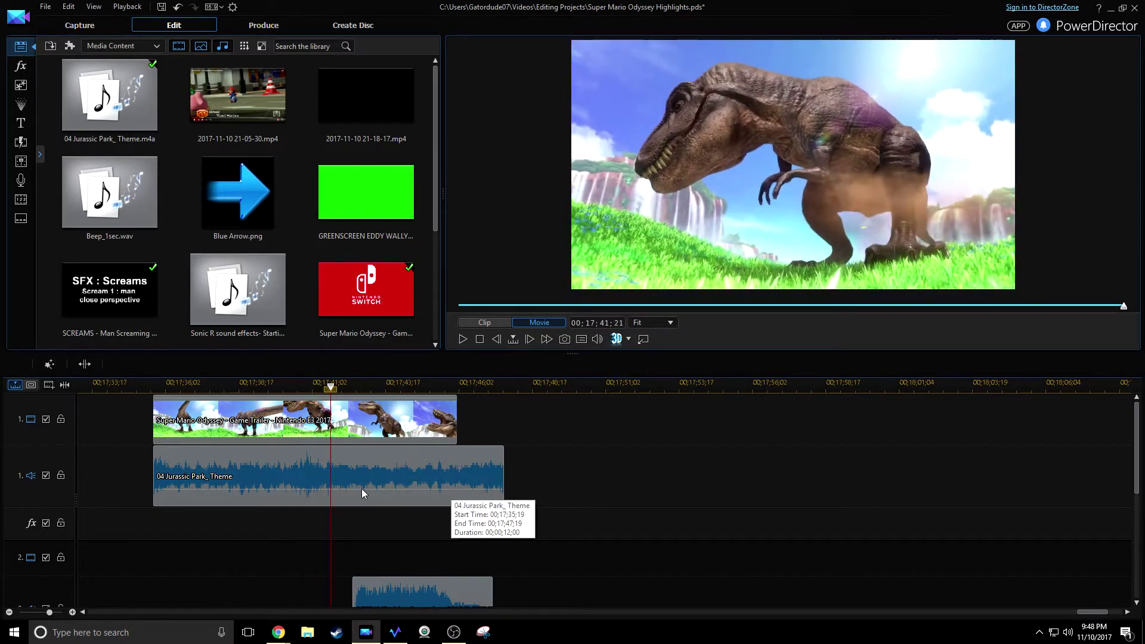
click(339, 460)
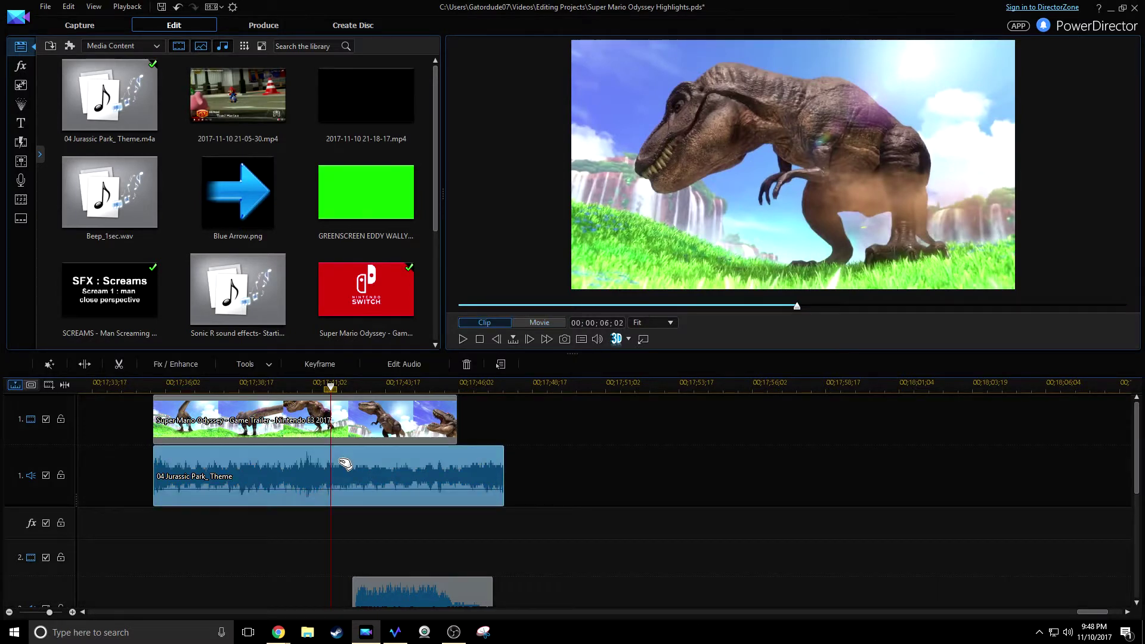
drag(355, 471, 376, 471)
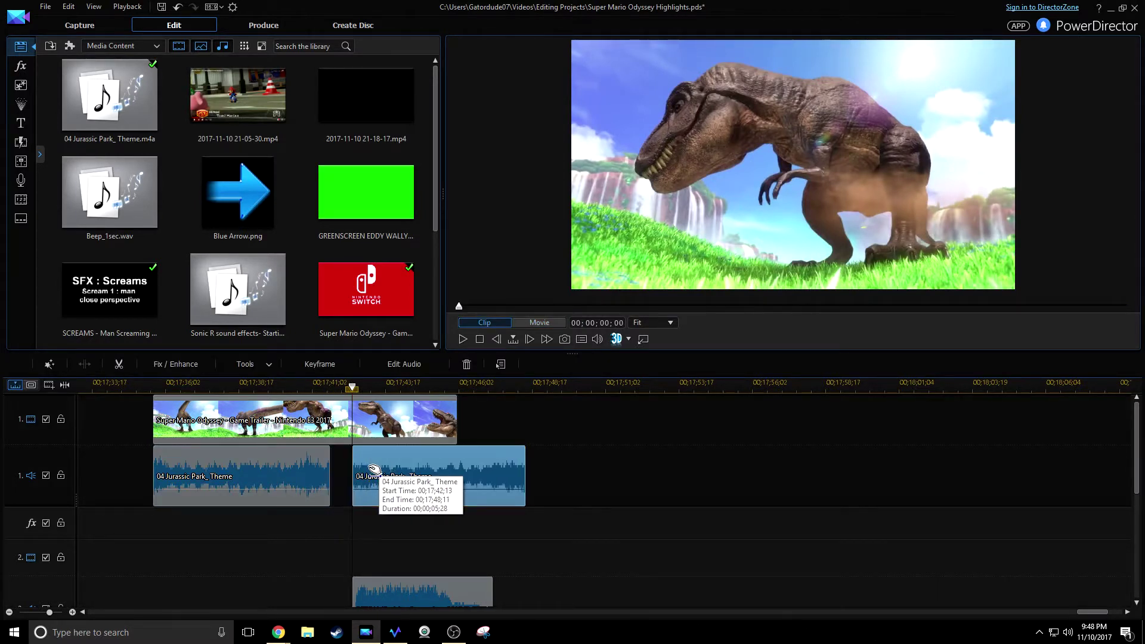
- Remove the first part of the Jurassic Park theme, leaving the gap, and extend the second part's start back to 00;17;35;19
right_click(279, 471)
mouse_move(358, 222)
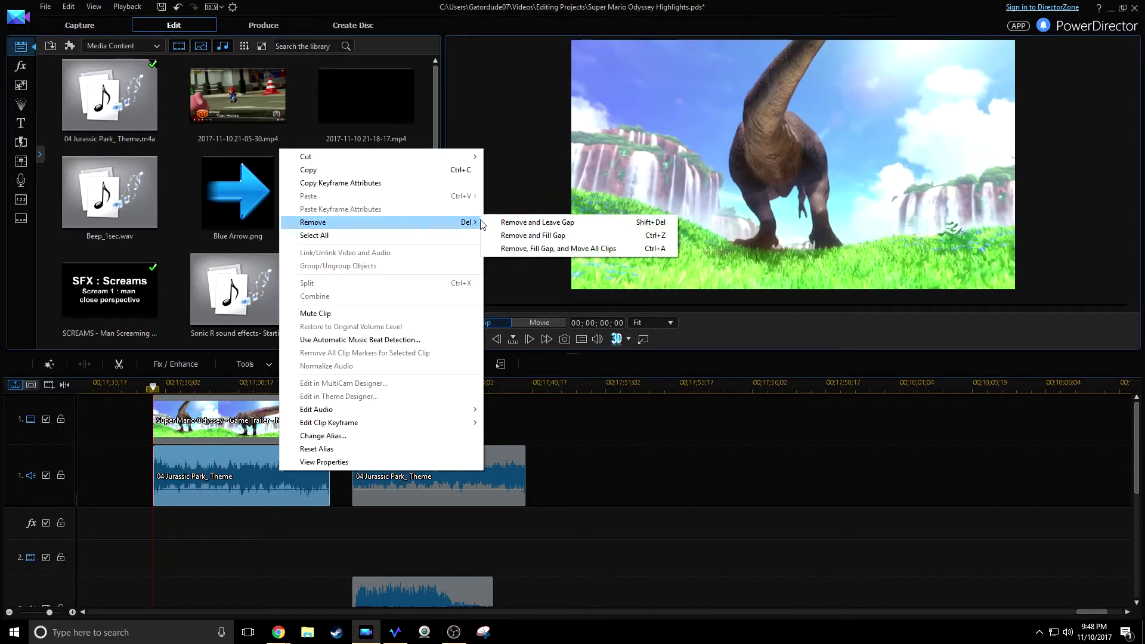
click(524, 222)
drag(355, 475, 154, 480)
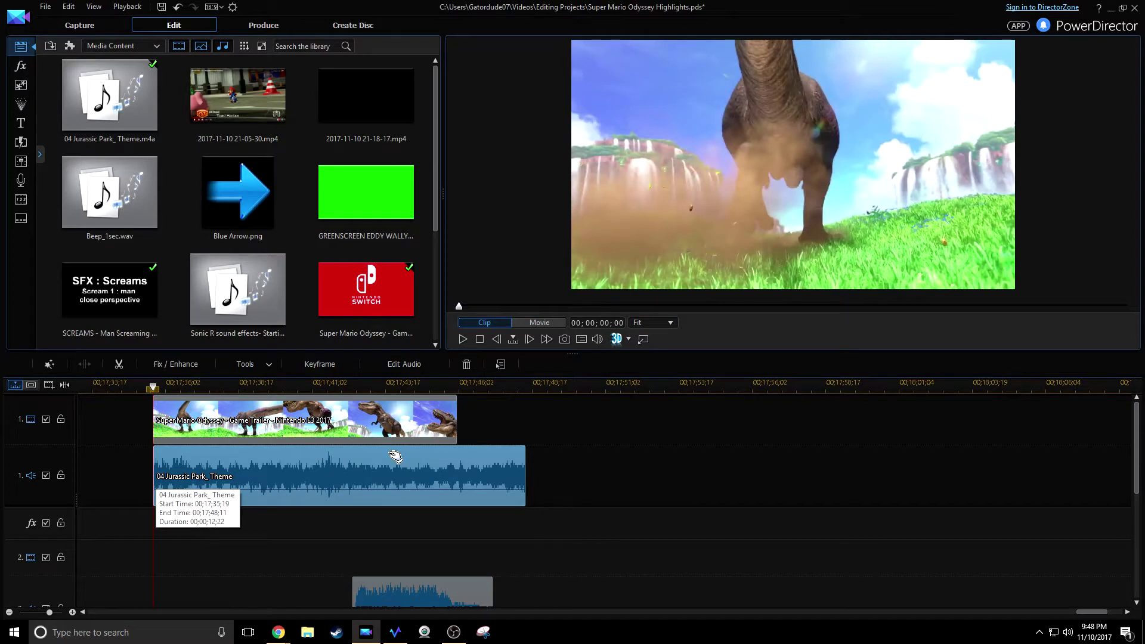
- Trim the T-rex trailer clip and Jurassic Park theme by splitting both at 00;17;36;09 and removing their first parts, leaving the gap
click(452, 420)
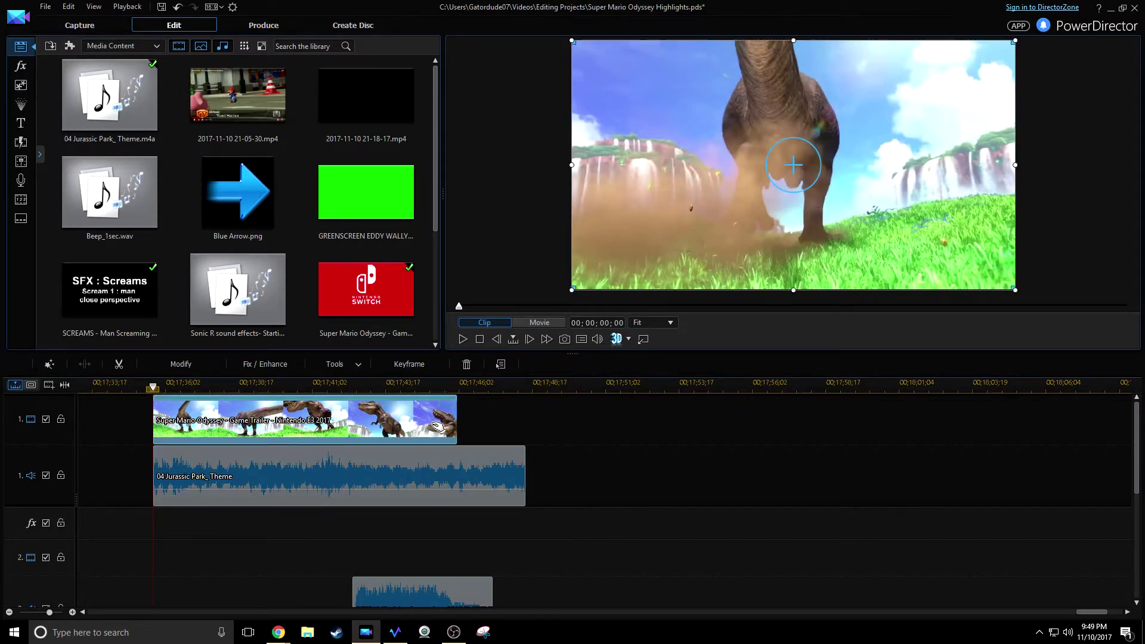
key(space)
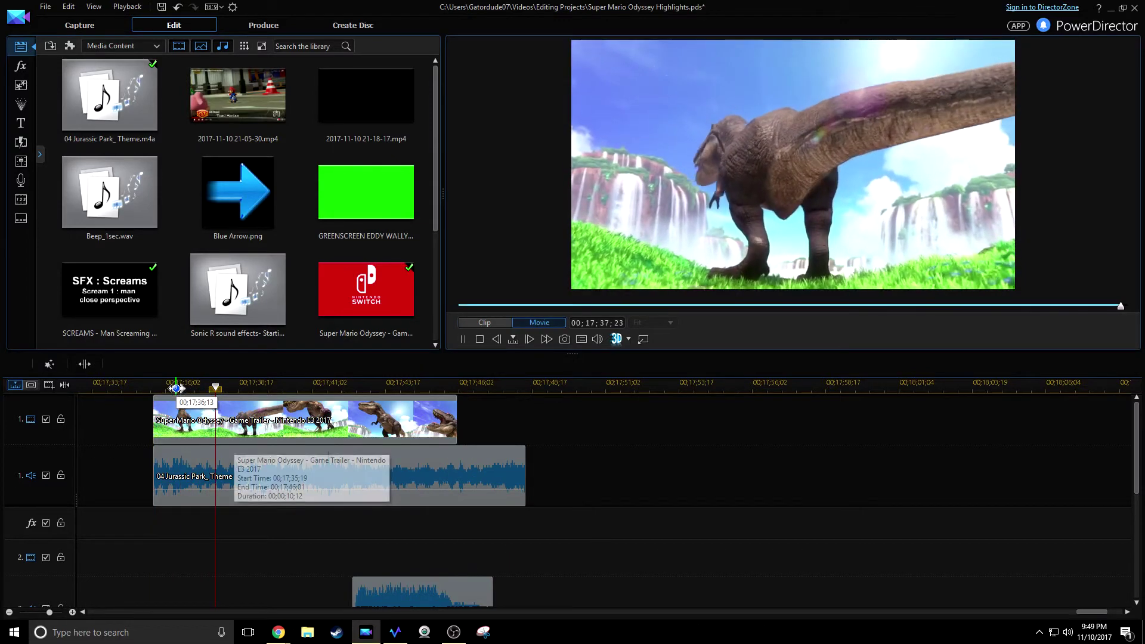
key(space)
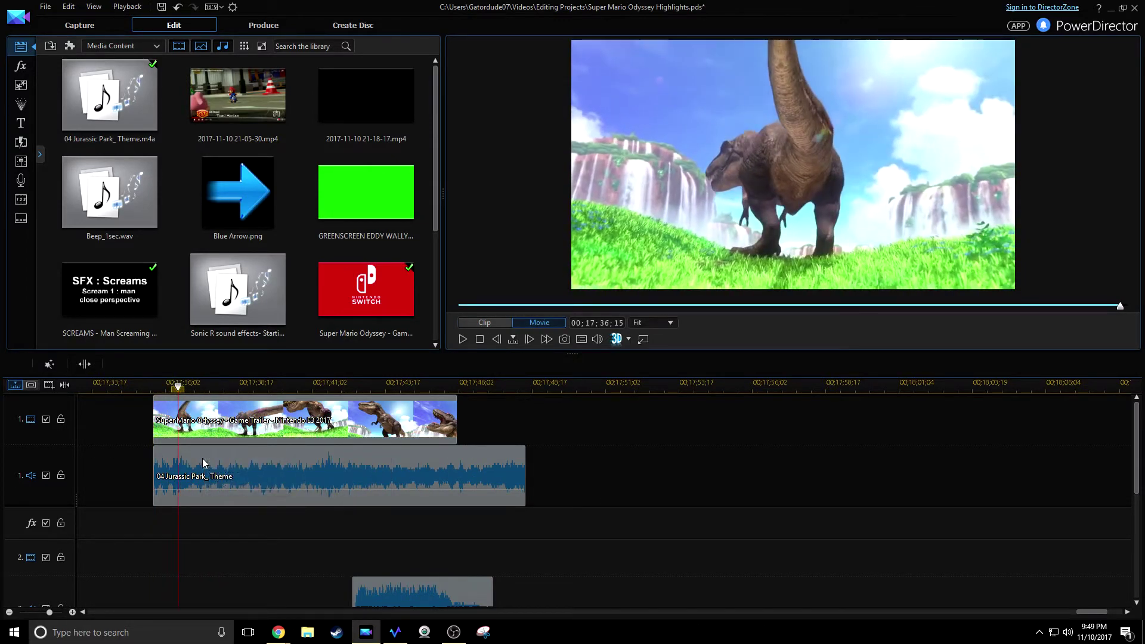
key(Left)
key(Left)
key(Left)
key(Left)
key(Left)
key(Left)
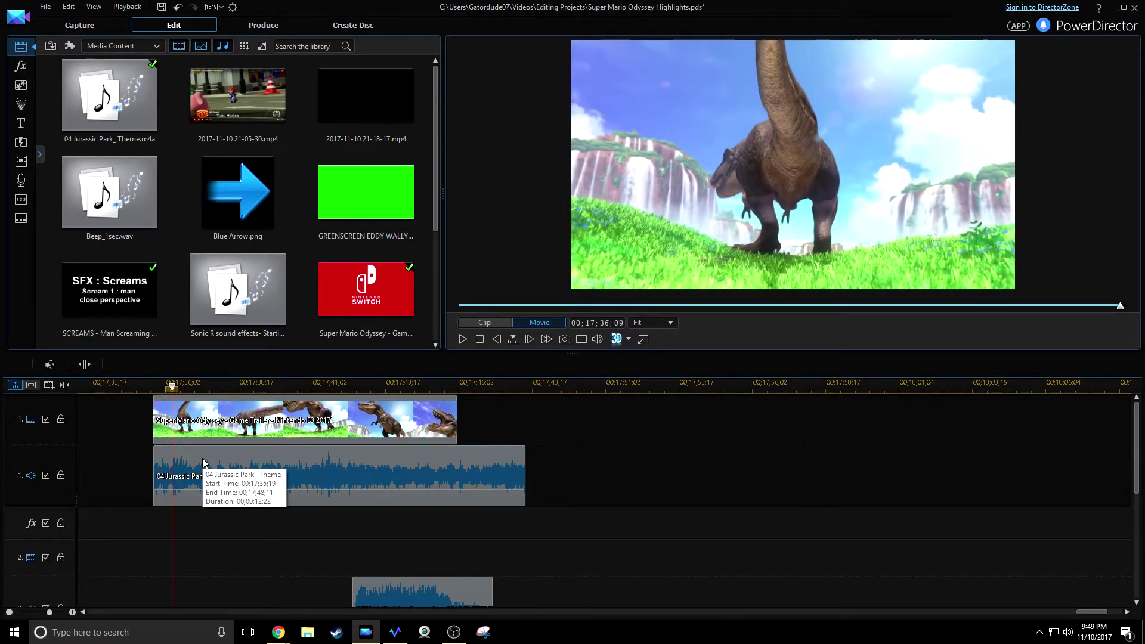
key(ctrl+x)
right_click(162, 428)
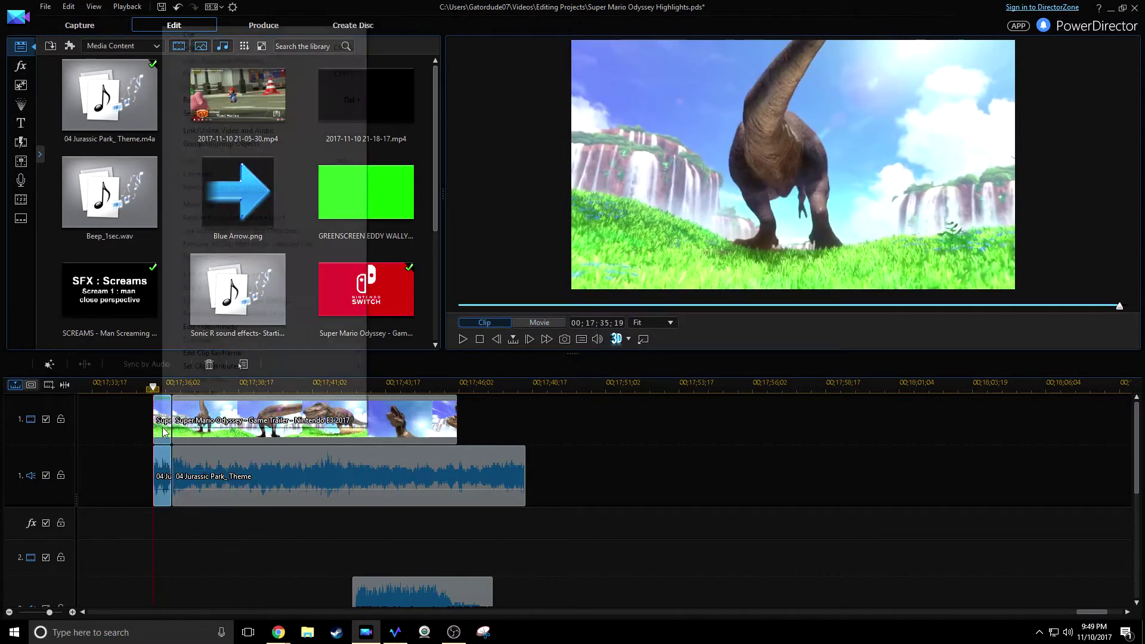
mouse_move(350, 100)
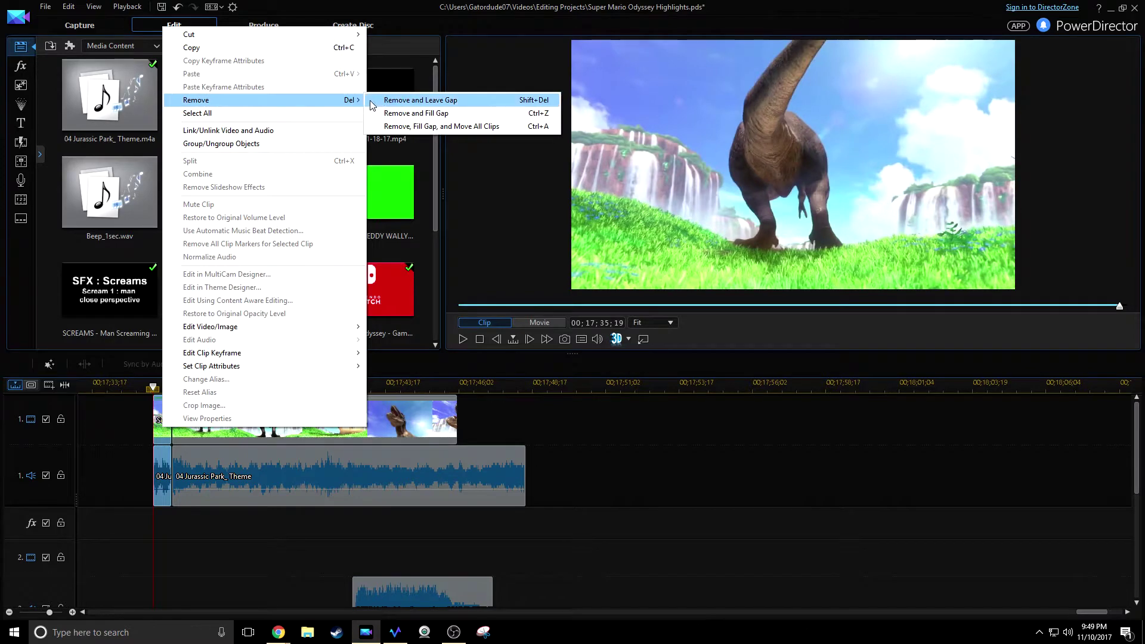
click(385, 101)
- Play the trimmed T-rex sequence and replay the part before the roar to check the music's timing
key(space)
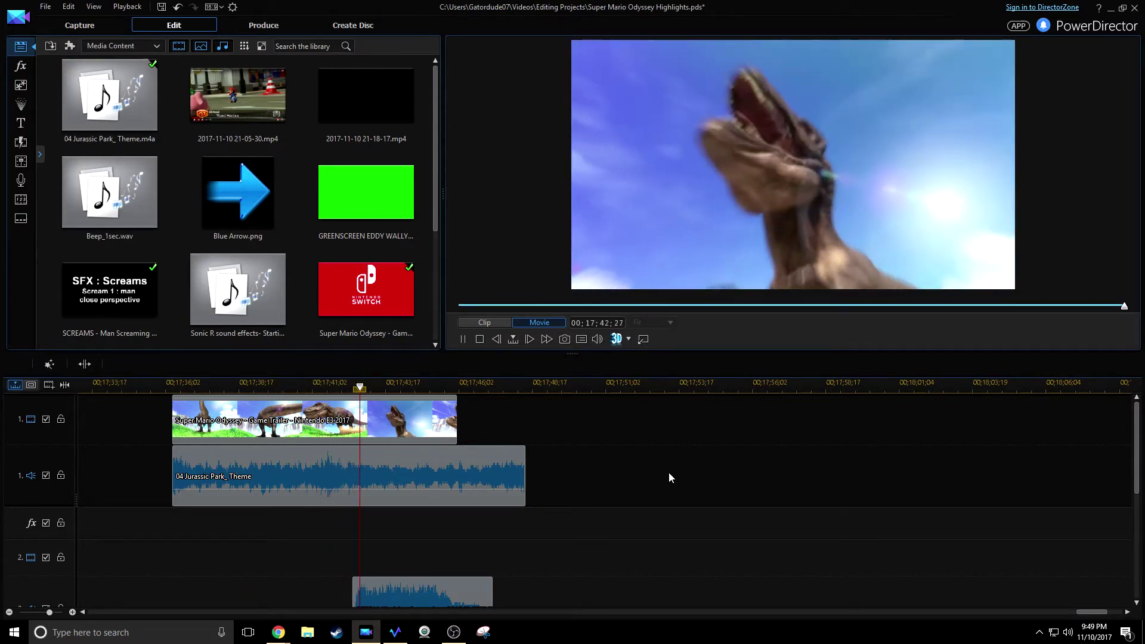
key(space)
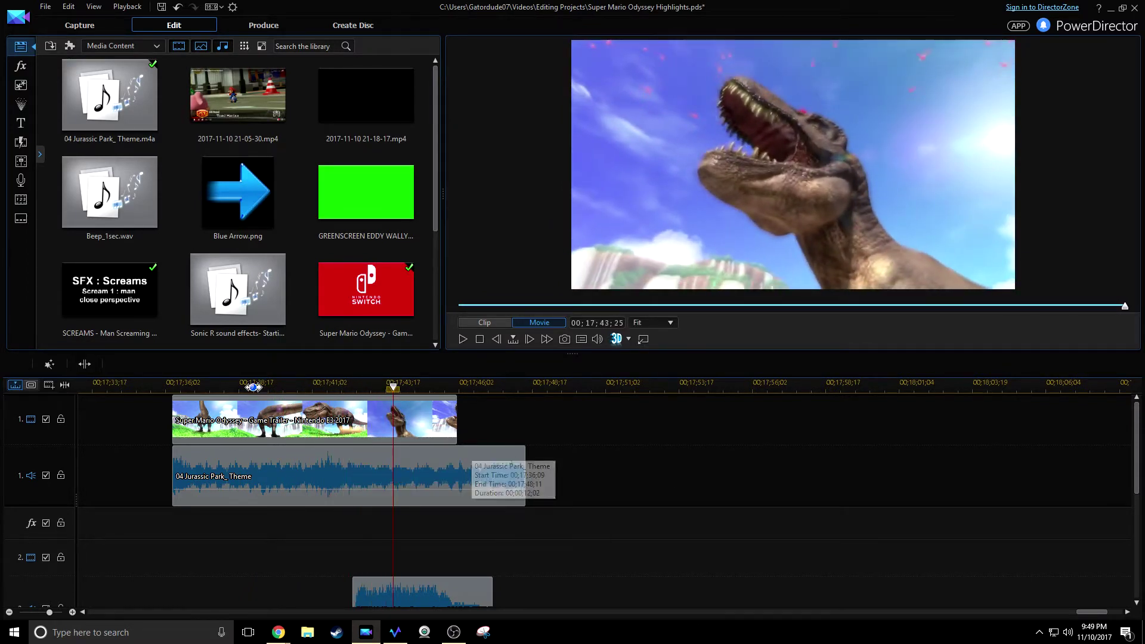
scroll(498, 389, up, 2)
click(233, 387)
key(space)
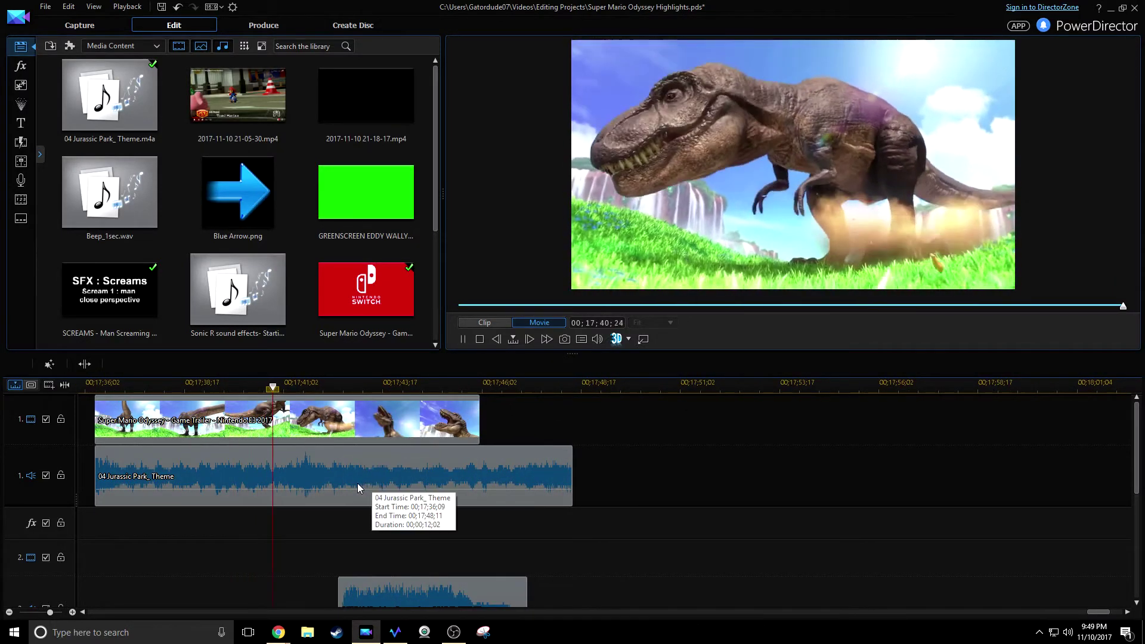
- Split the Jurassic Park theme at 00;17;41;11 and move its second part to the scream's start
click(255, 388)
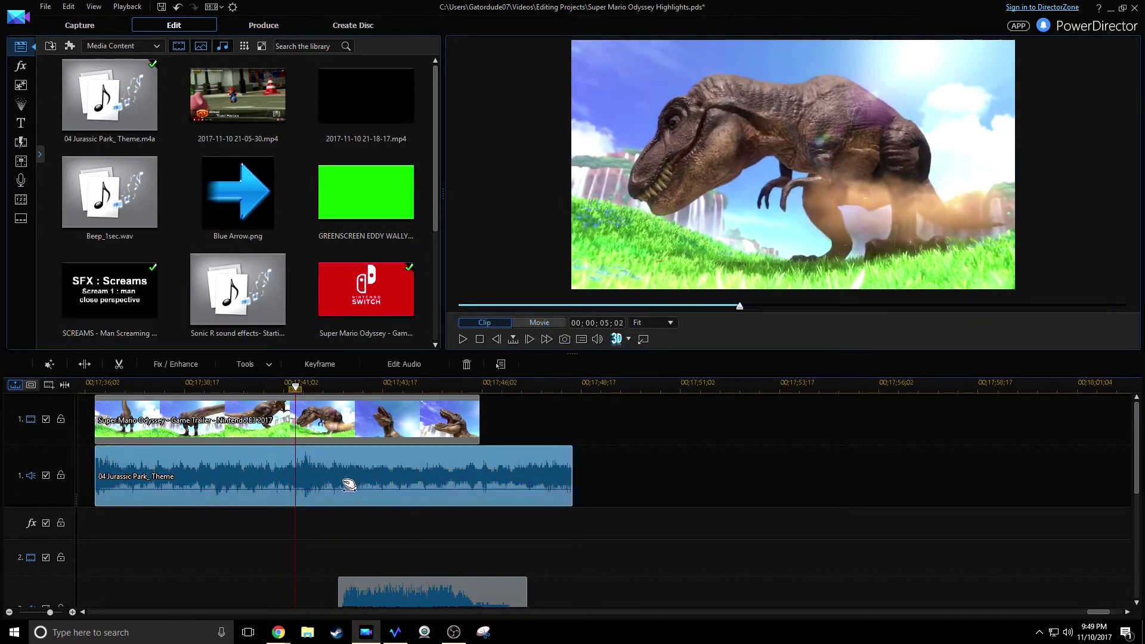
key(F5)
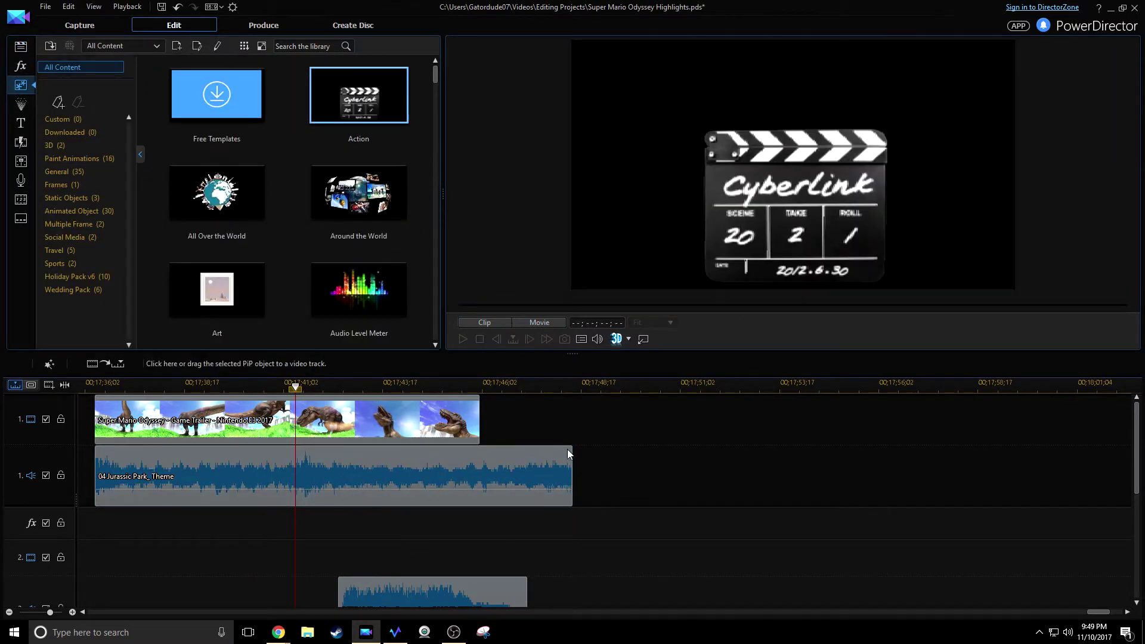
key(F3)
scroll(733, 525, down, 1)
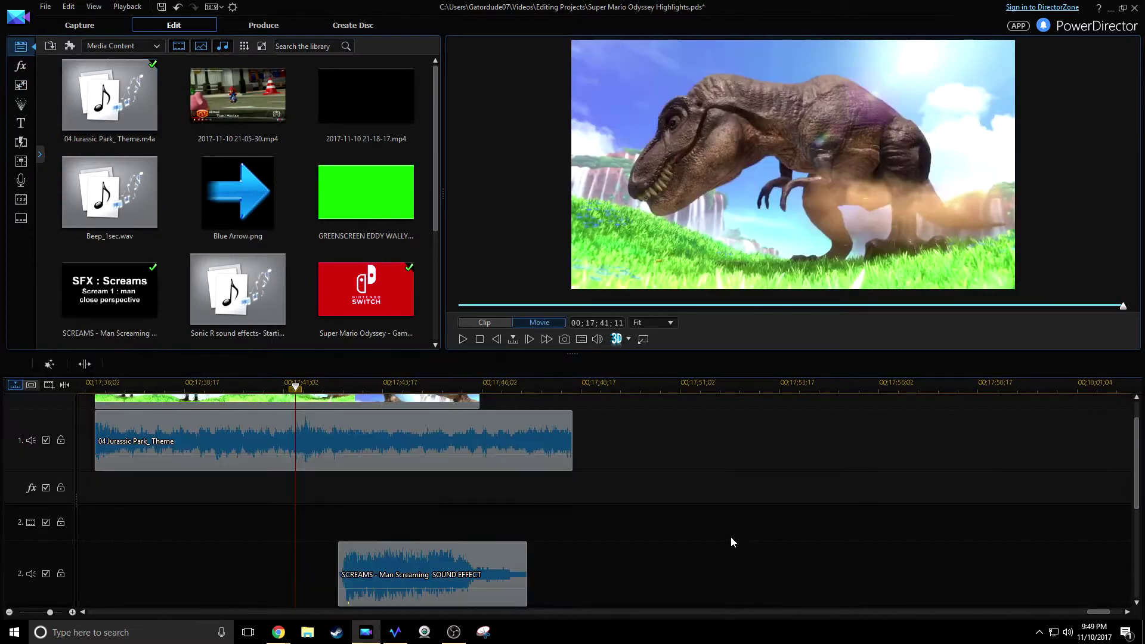
scroll(477, 500, up, 1)
click(251, 482)
key(ctrl+t)
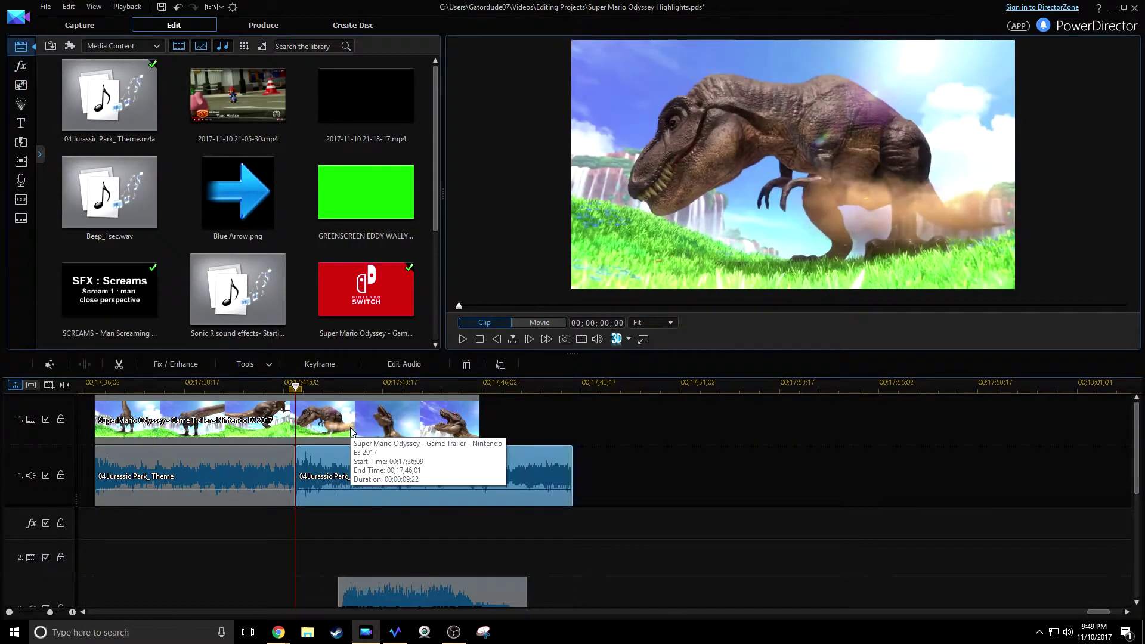
drag(340, 482, 382, 477)
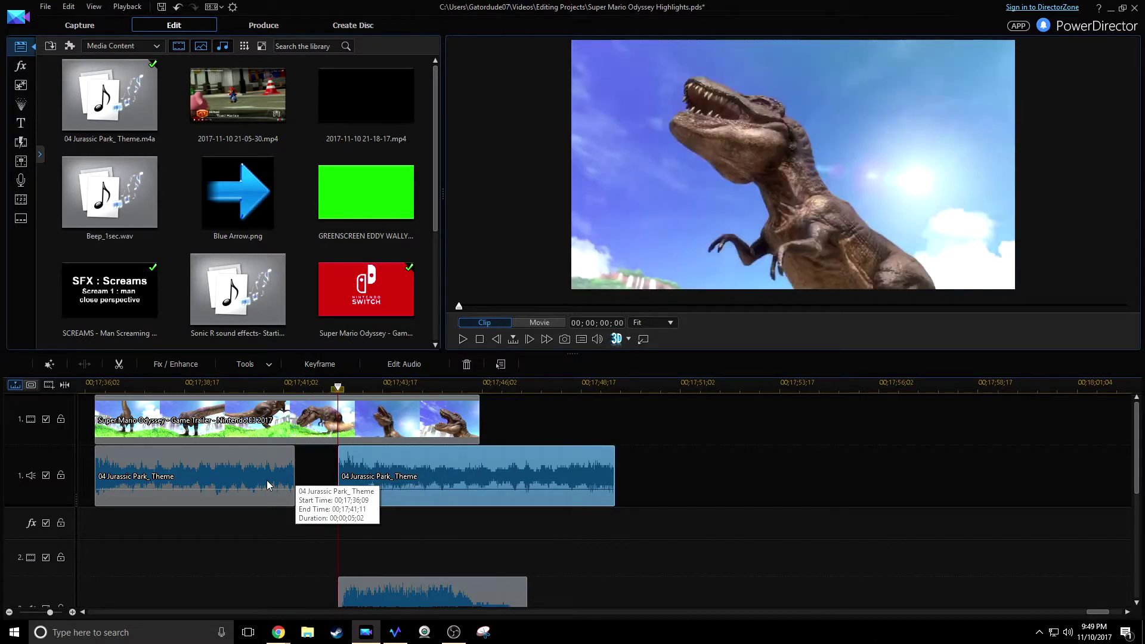
- Remove the theme's first part, leaving the gap, and extend the remaining part's start back to 00;17;36;28
right_click(260, 482)
mouse_move(391, 231)
click(468, 230)
click(348, 475)
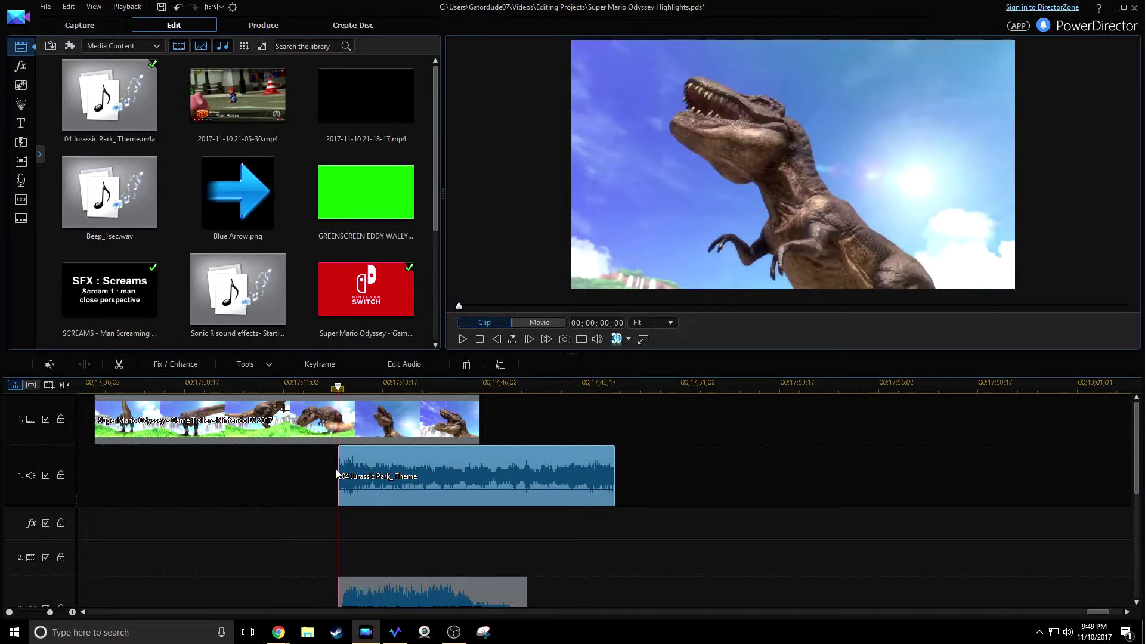
drag(337, 471, 150, 477)
click(235, 546)
key(space)
click(185, 489)
key(space)
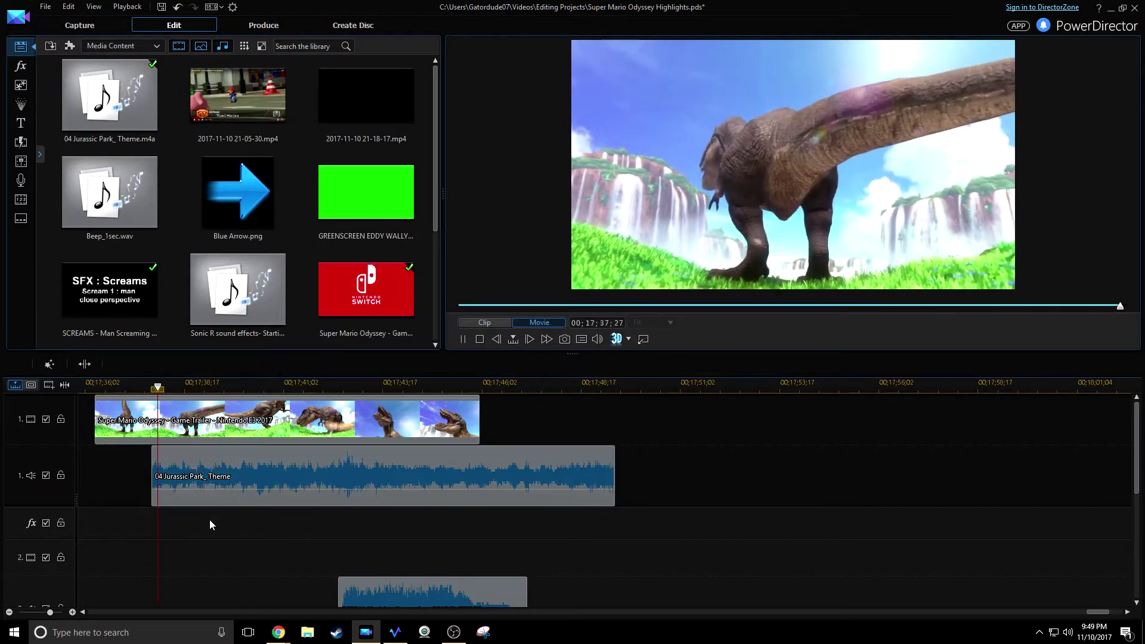
drag(151, 477, 118, 477)
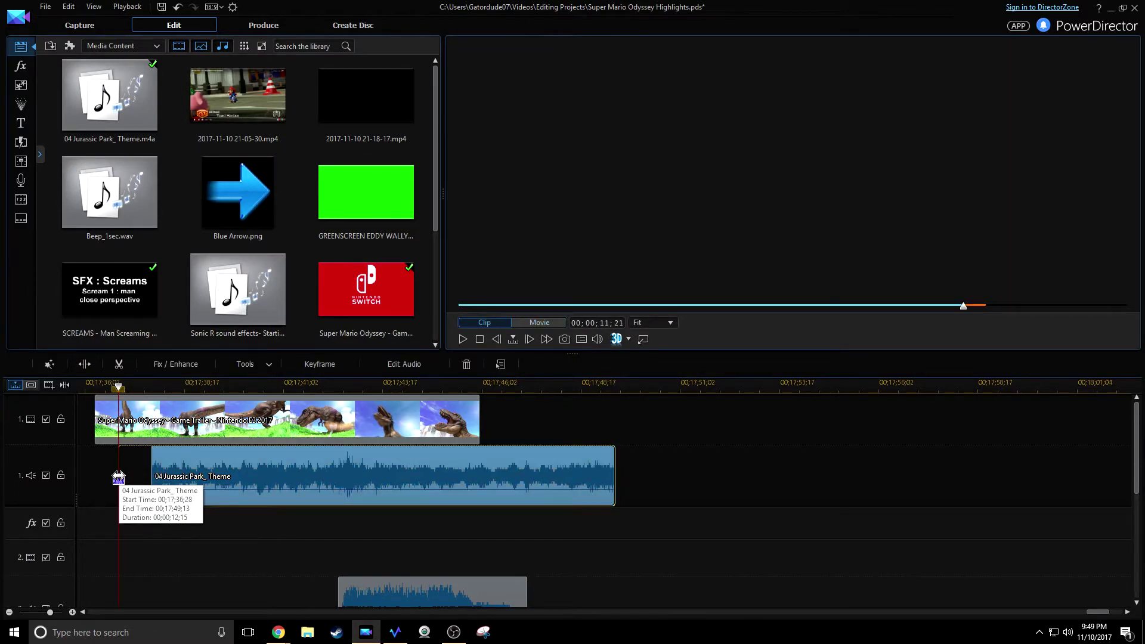
- Split the trailer clip and theme at 00;17;37;10 and remove the short pieces before it, leaving the gap
click(182, 526)
key(space)
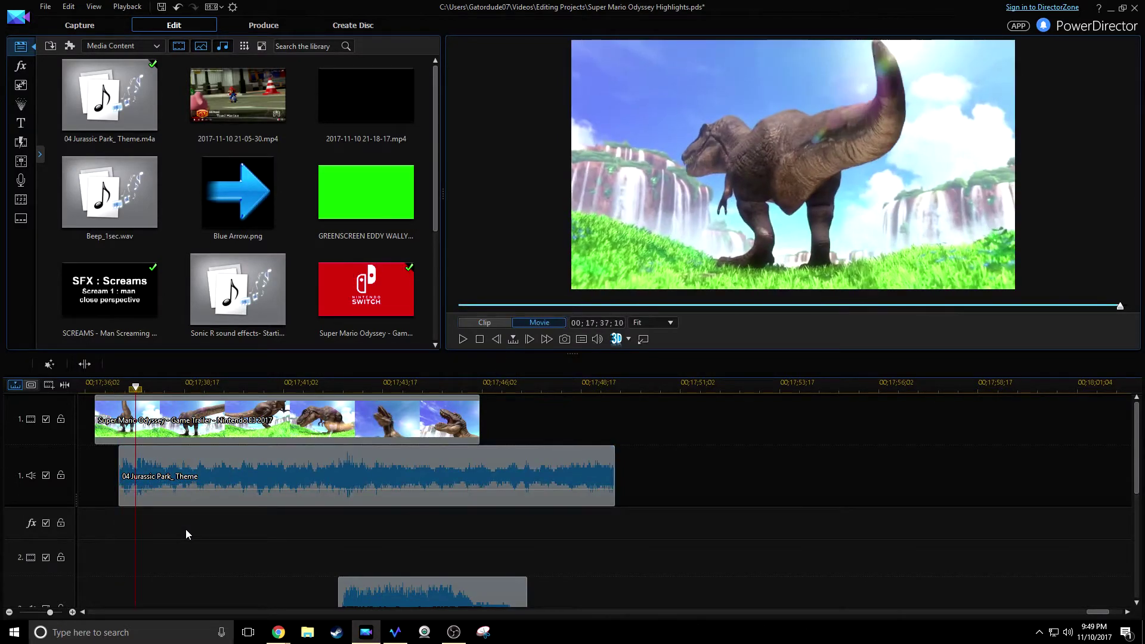
key(ctrl+t)
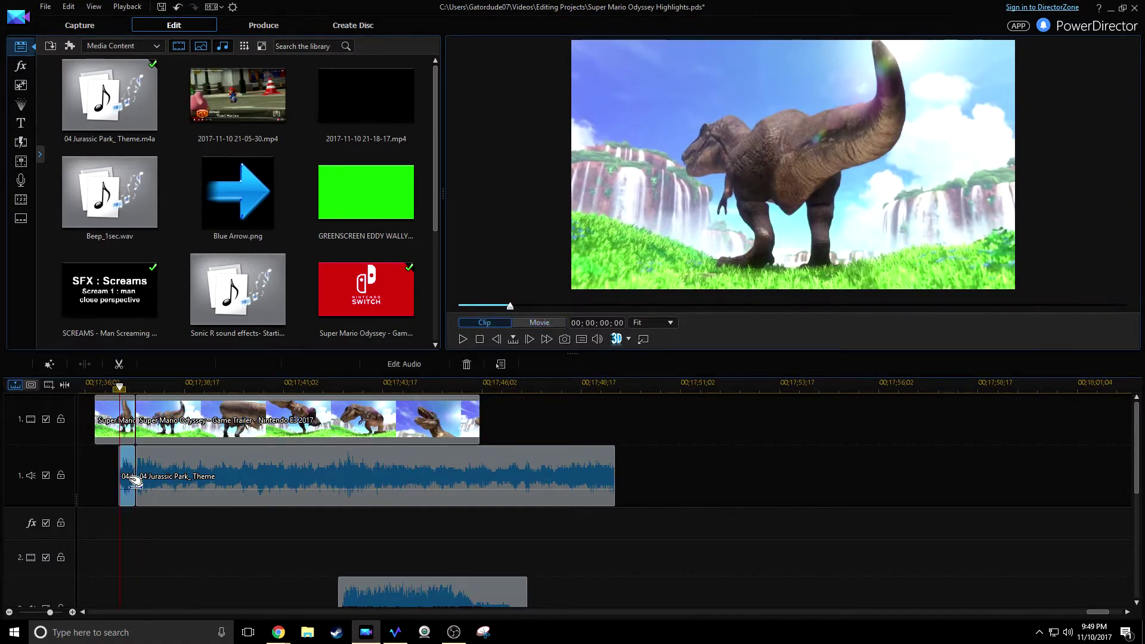
click(129, 418)
right_click(129, 417)
mouse_move(298, 85)
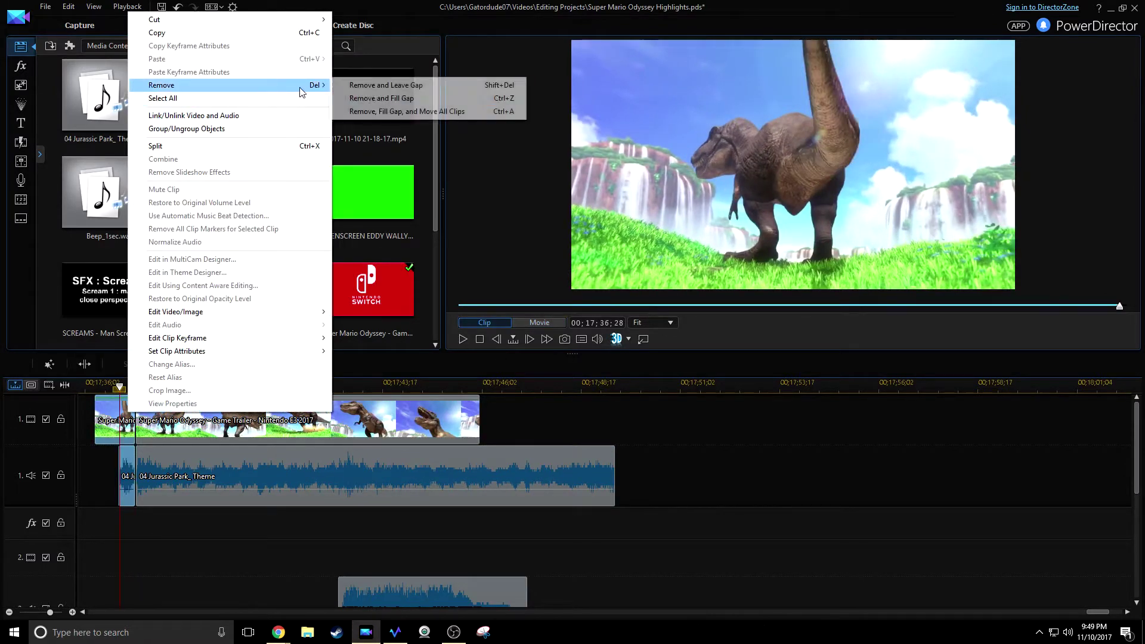
click(371, 89)
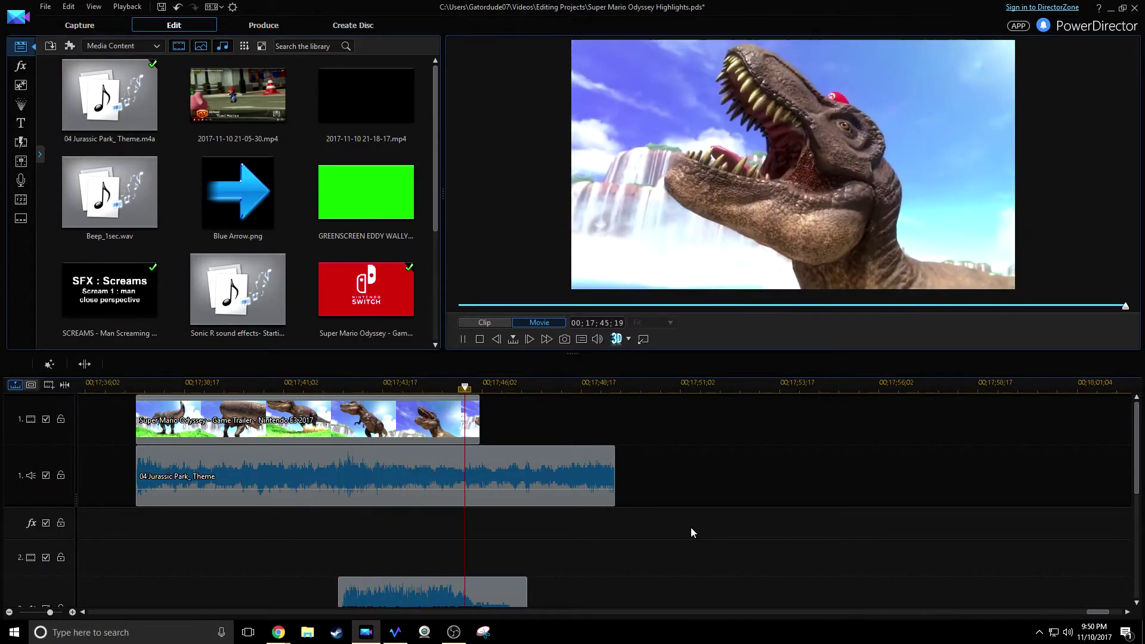
- Enlarge the video preview and play the T-rex sequence from the trimmed clip's start
key(space)
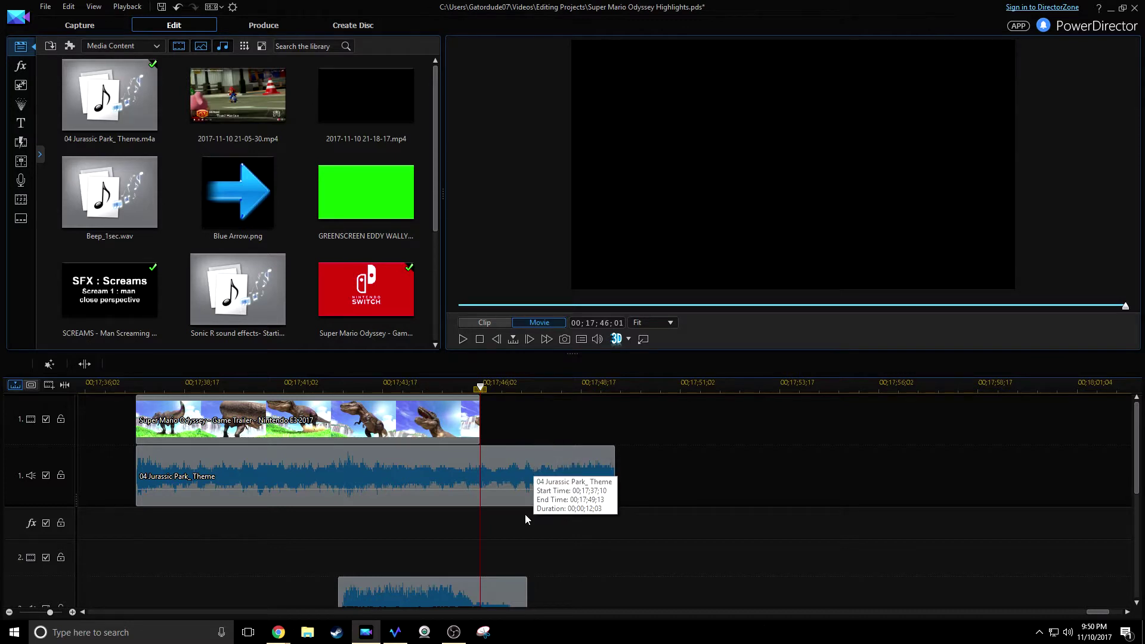
click(151, 433)
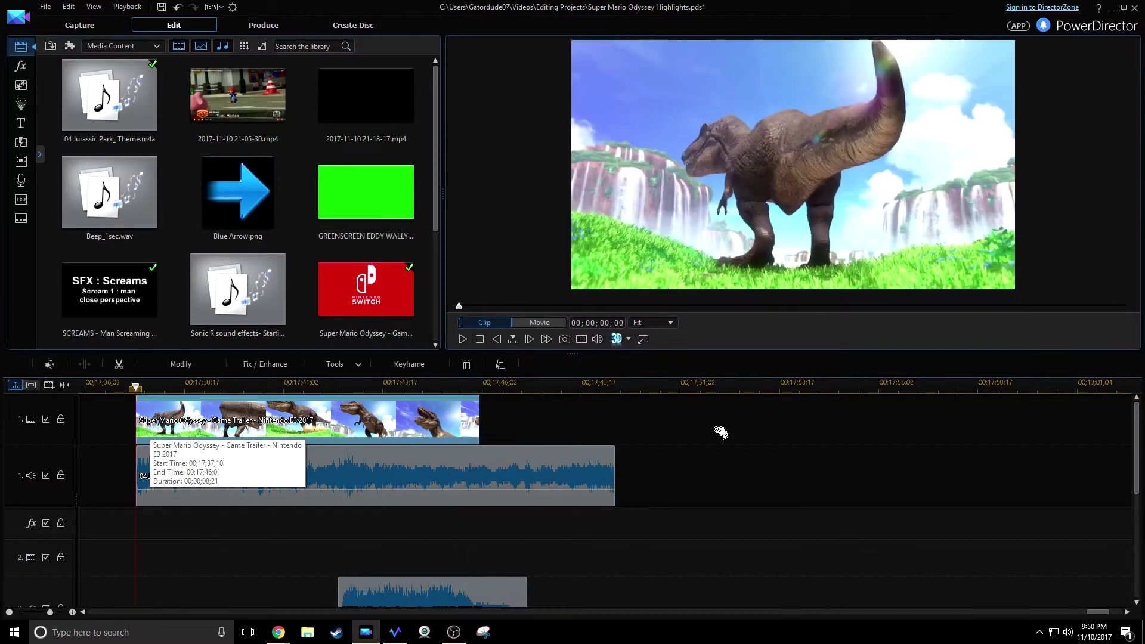
drag(822, 389, 634, 365)
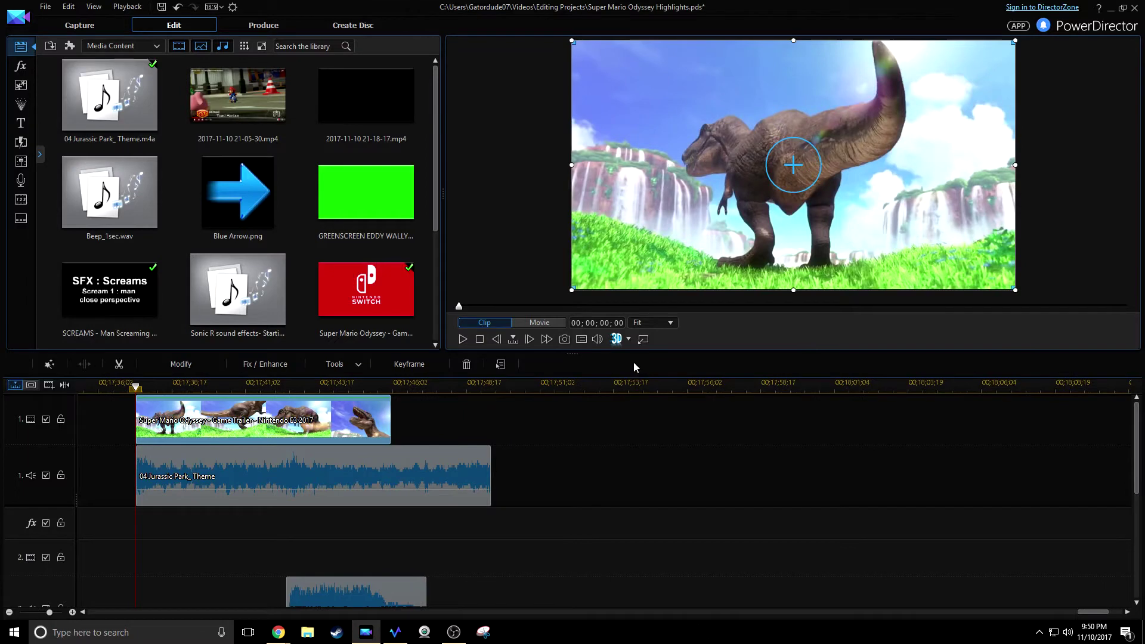
drag(440, 196, 380, 196)
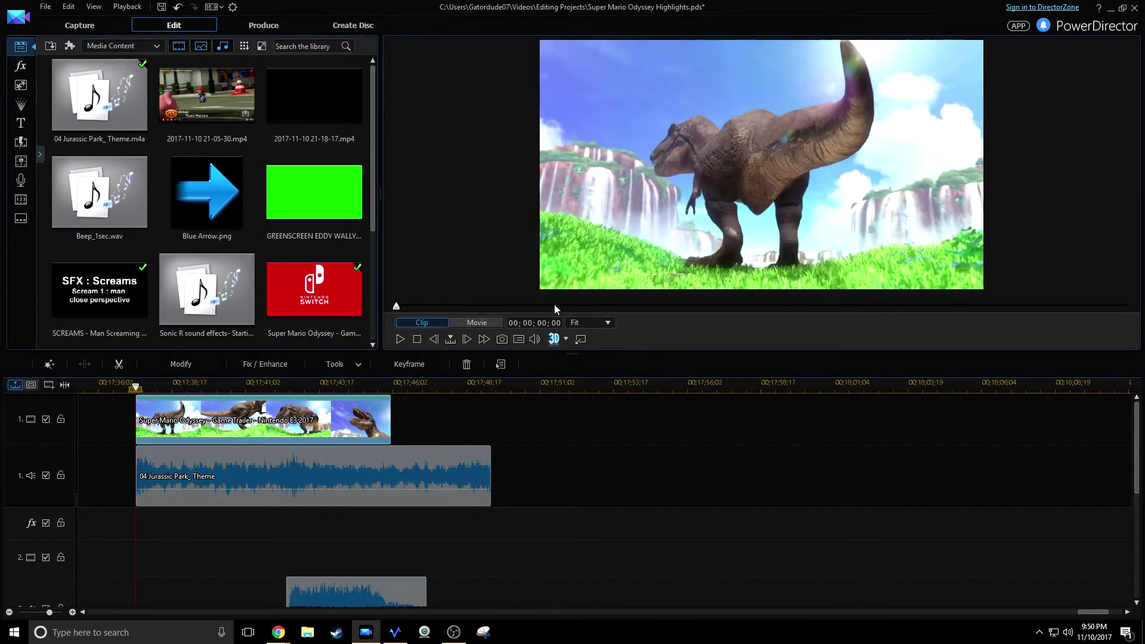
drag(625, 357, 682, 499)
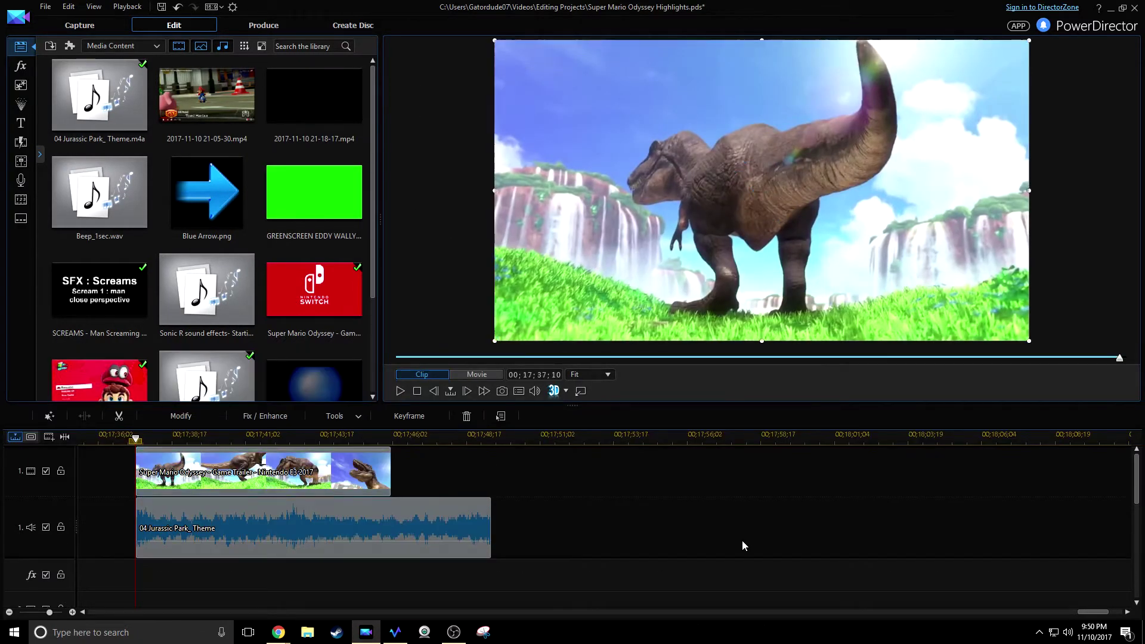
key(space)
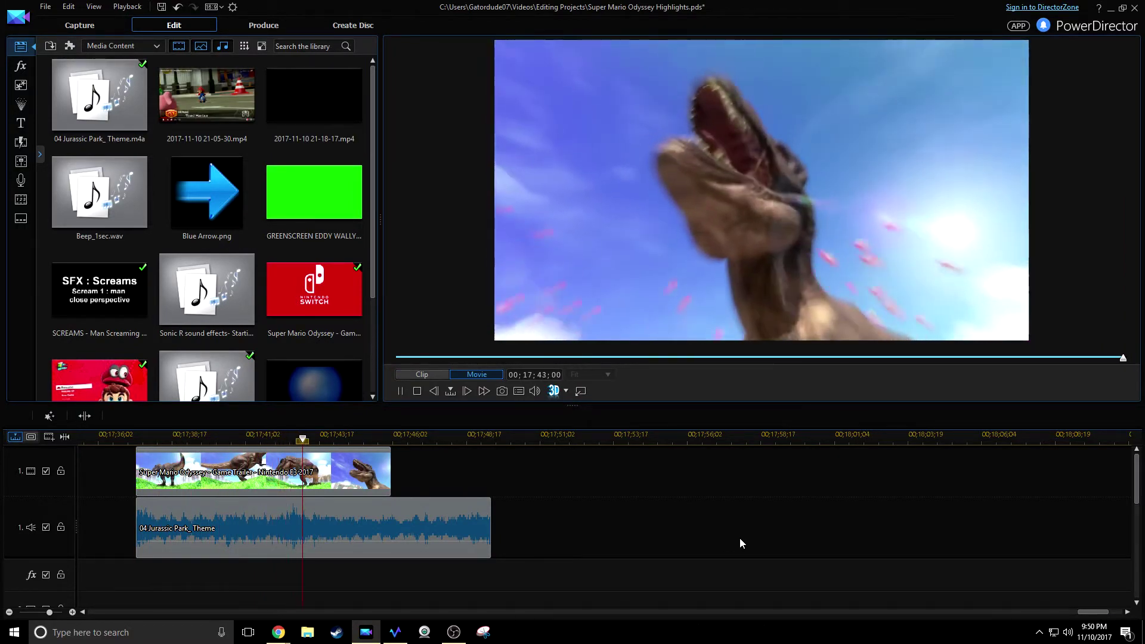
- Replay the section leading up to the roar to check how the music and scream line up
click(261, 439)
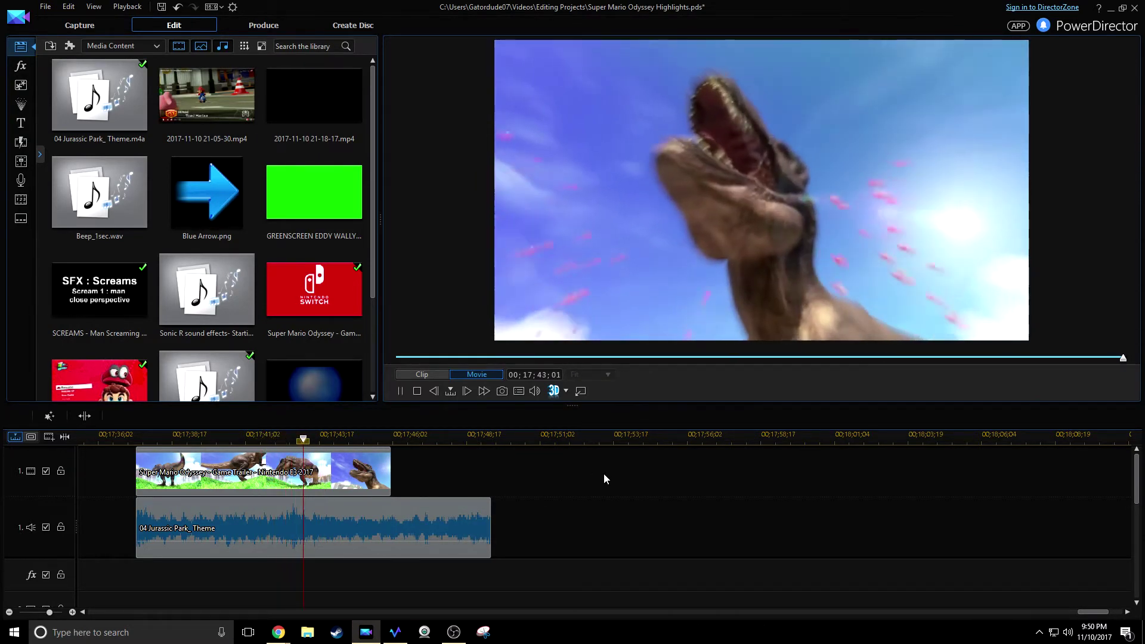
key(space)
key(space)
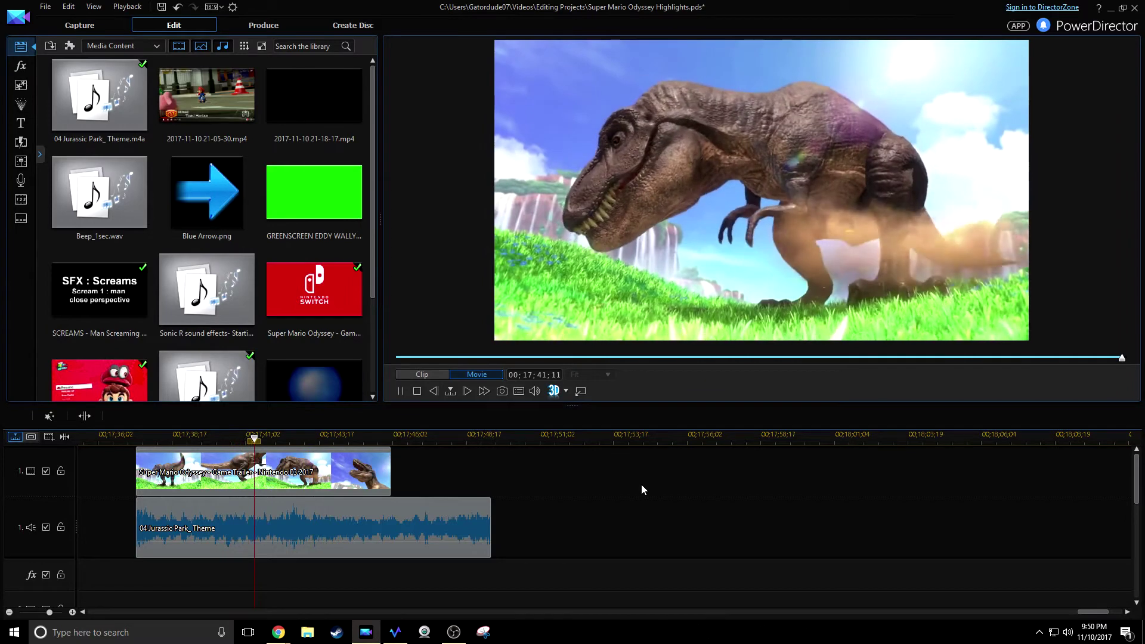
key(space)
click(219, 442)
key(space)
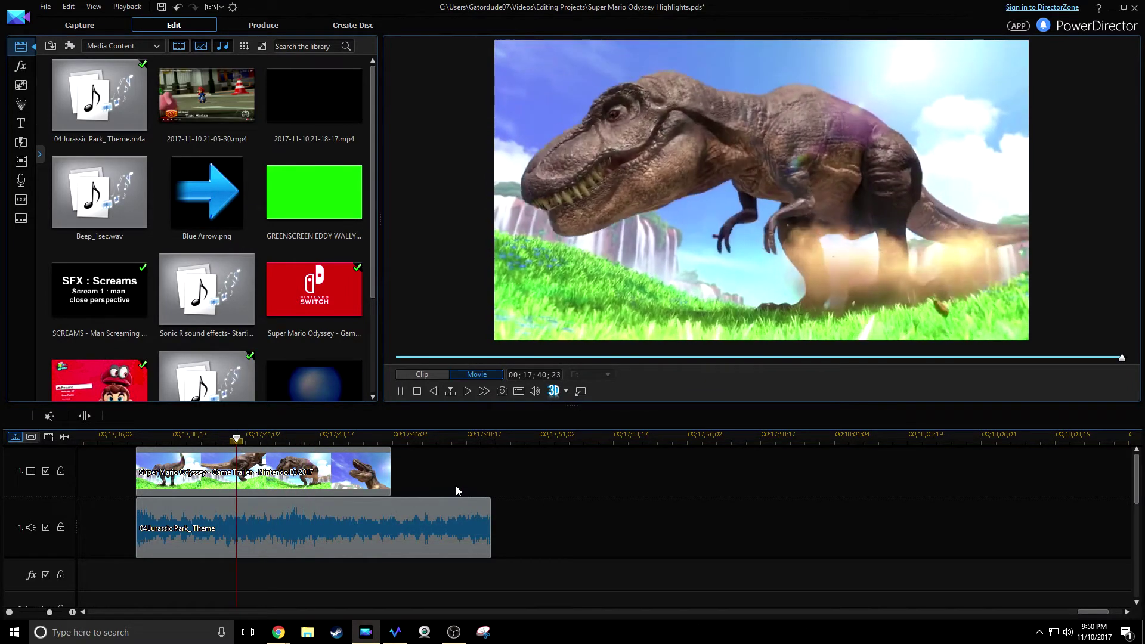
key(space)
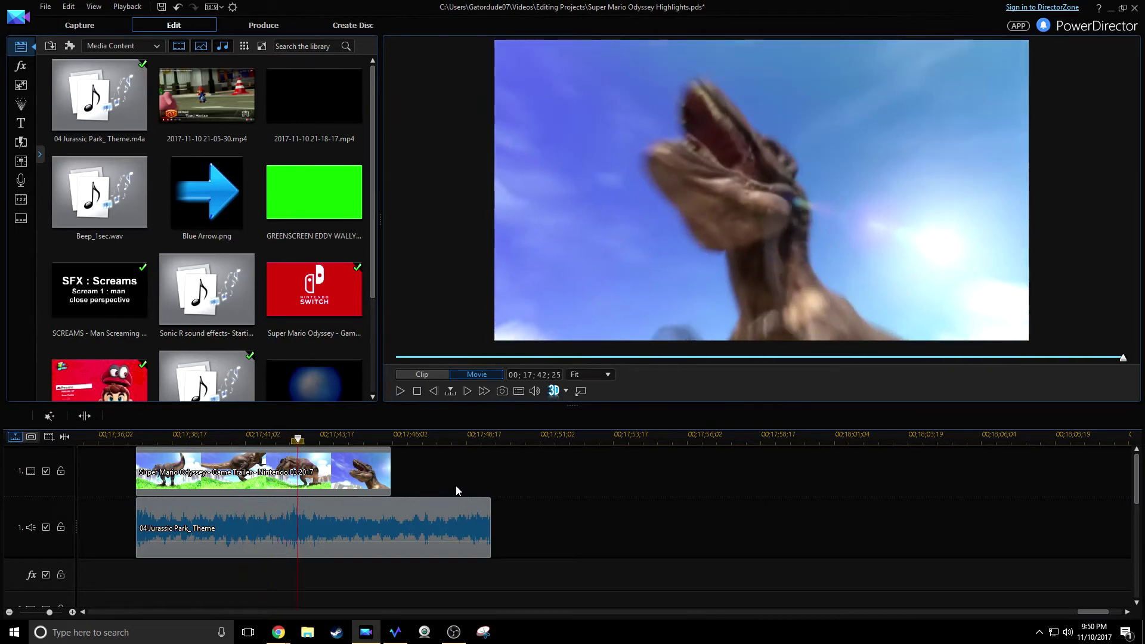
- Shrink the preview to reveal the scream track and replay the T-rex sequence to find the theme's cut point
drag(575, 407, 583, 295)
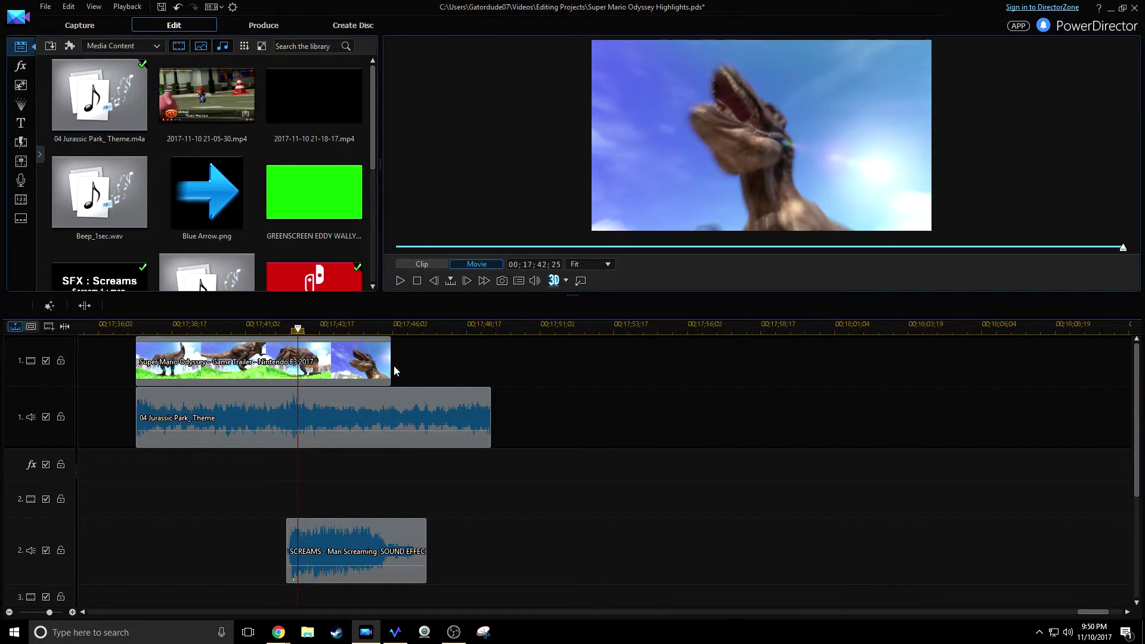
key(space)
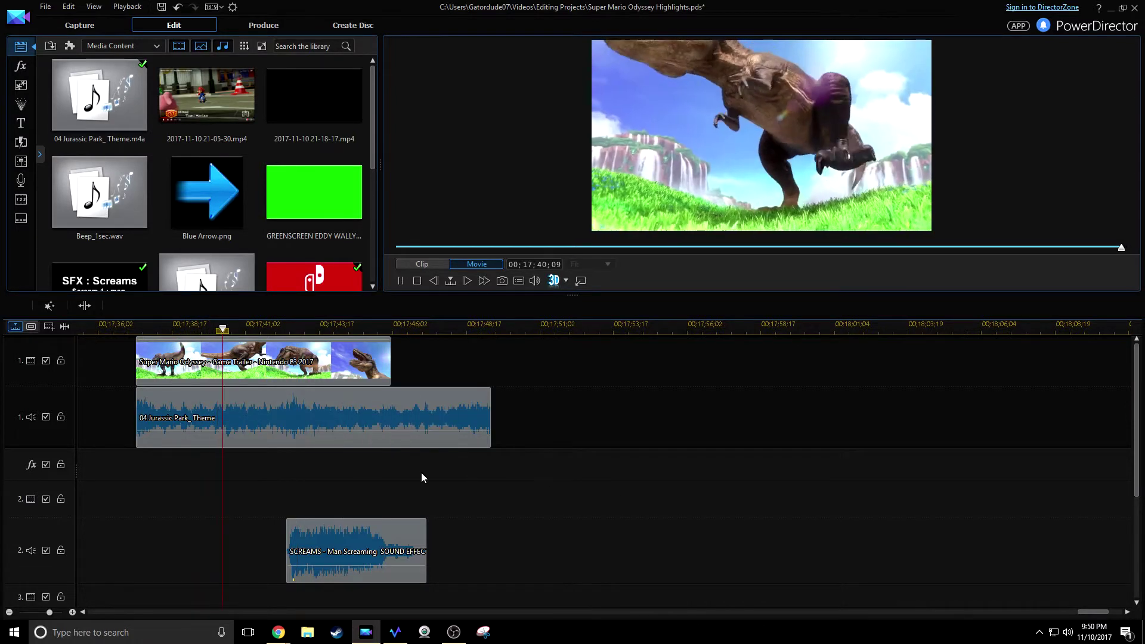
key(space)
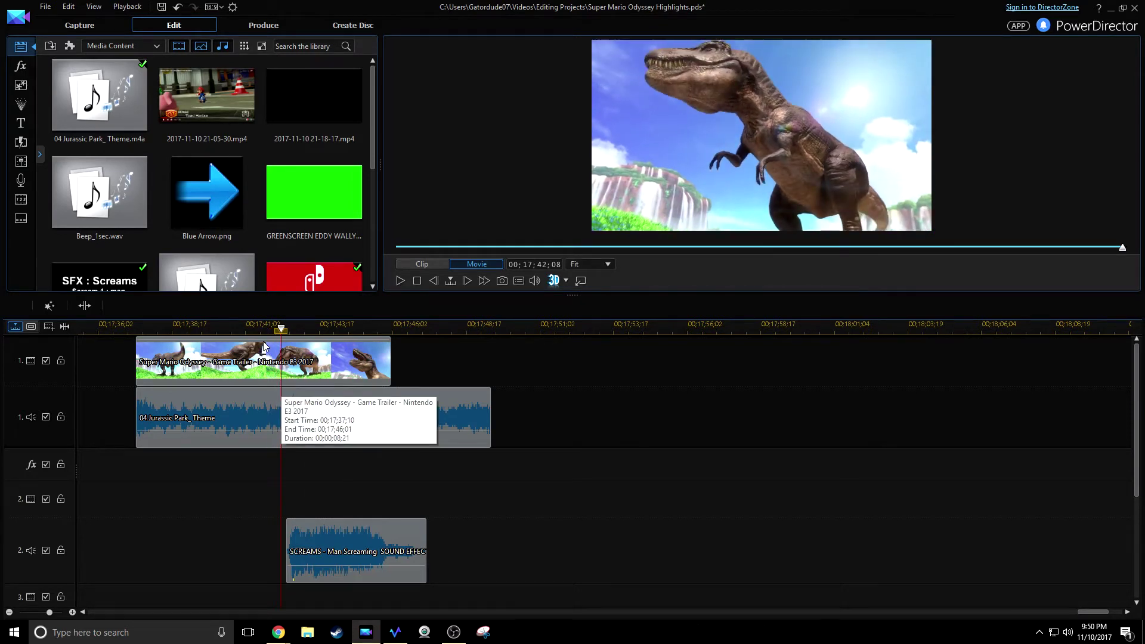
- Split the Jurassic Park theme at 00;17;42;01, remove its first part leaving the gap, and align the second part with the scream's start
click(306, 425)
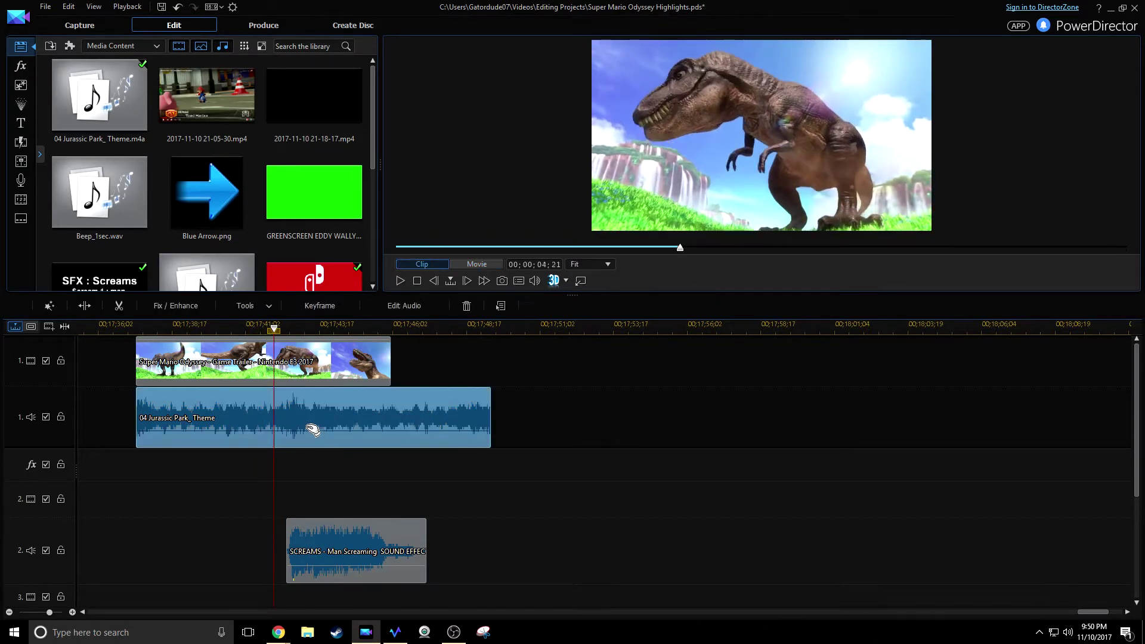
key(ctrl+t)
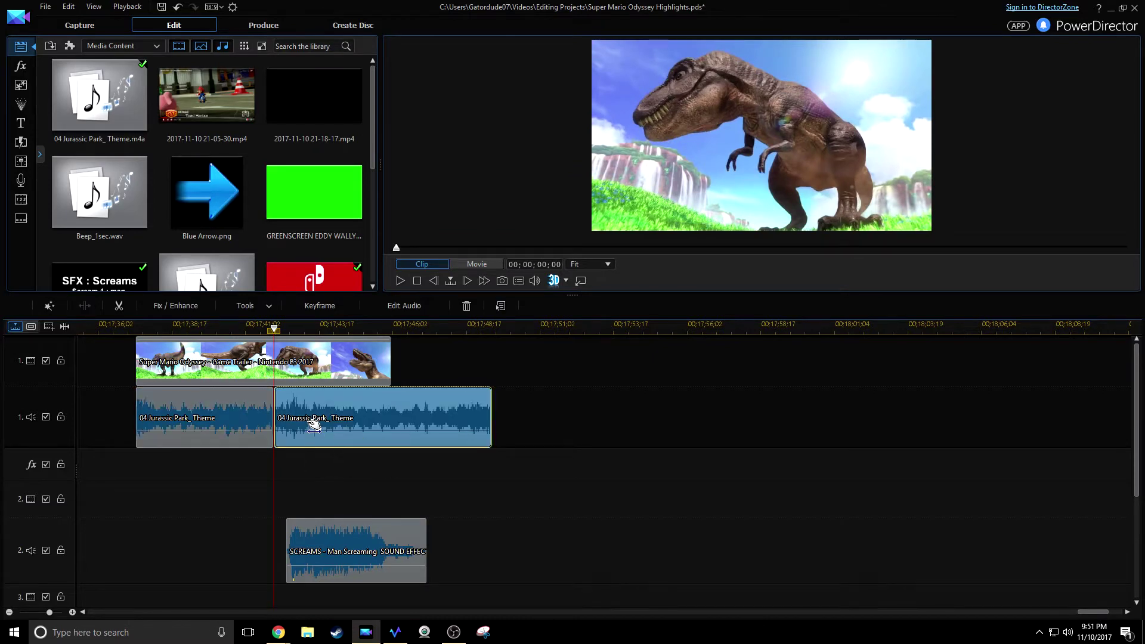
right_click(245, 413)
mouse_move(350, 171)
click(501, 163)
click(296, 412)
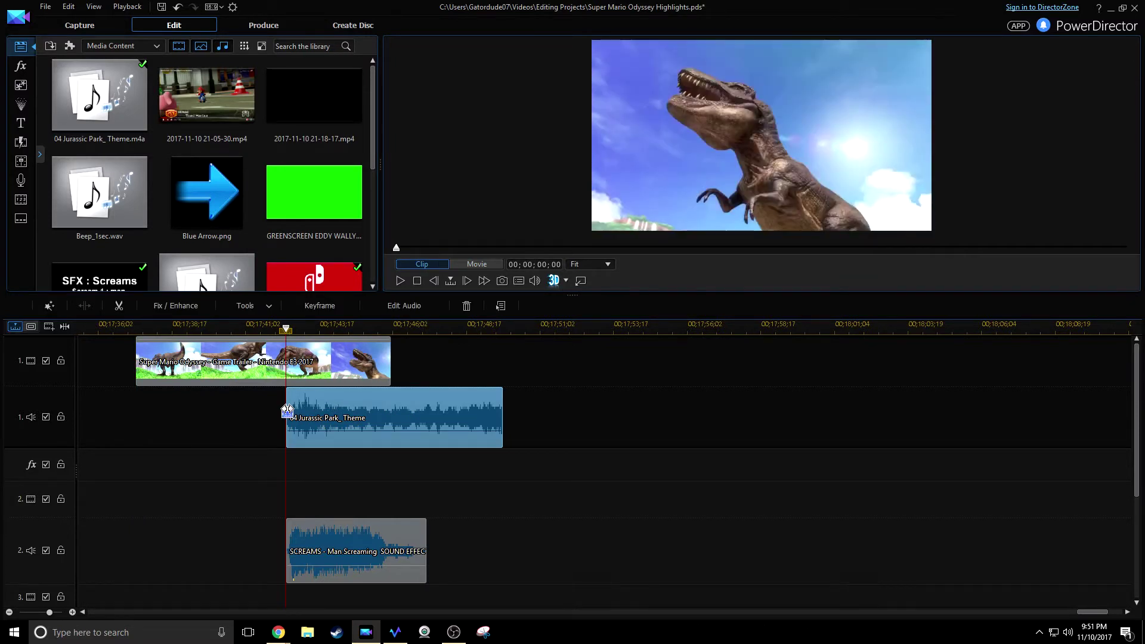
- Undo the removal of the theme's first part and move it against the second part, starting at 00;17;37;22
click(179, 8)
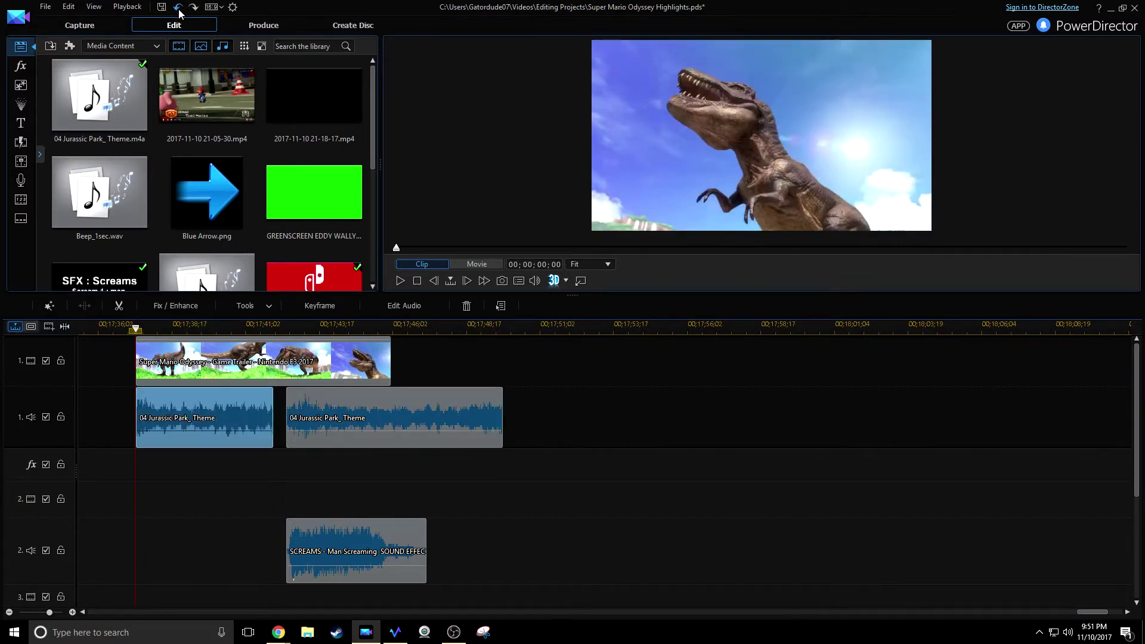
drag(228, 417, 230, 417)
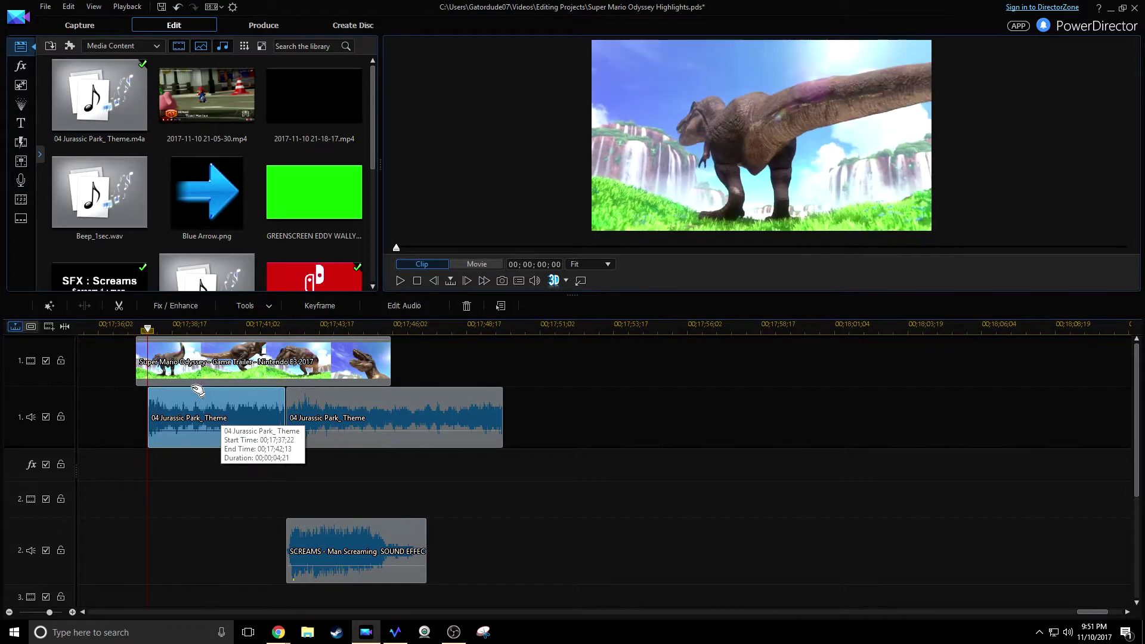
- Trim only the trailer clip's start to 00;17;37;22 to match the theme, leaving the other clips in place
click(160, 374)
drag(137, 365, 149, 365)
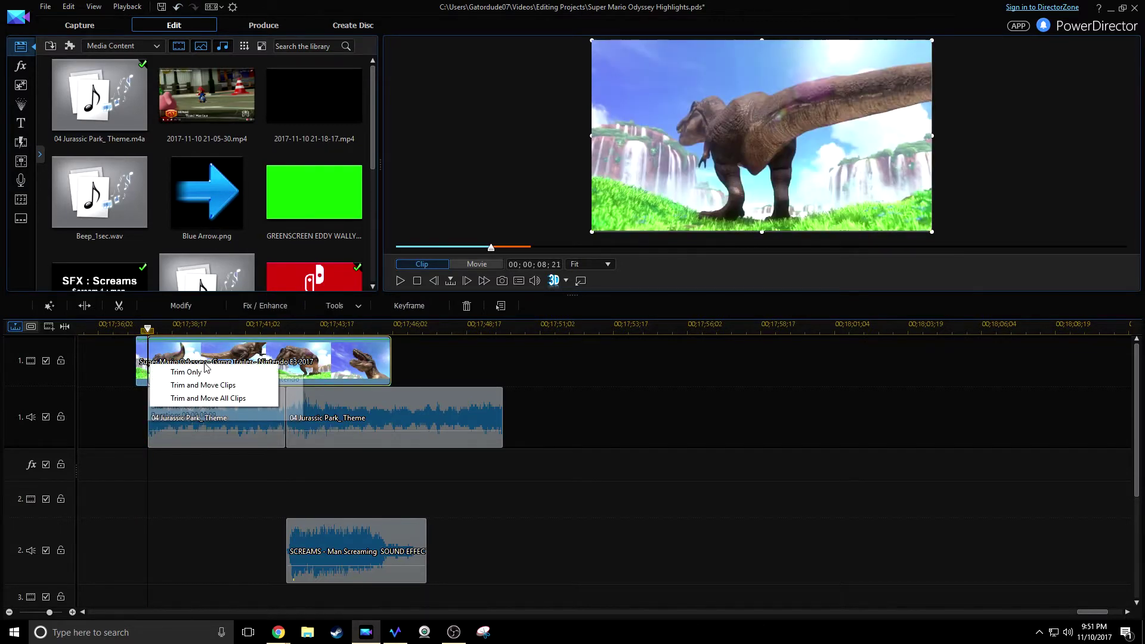
click(210, 372)
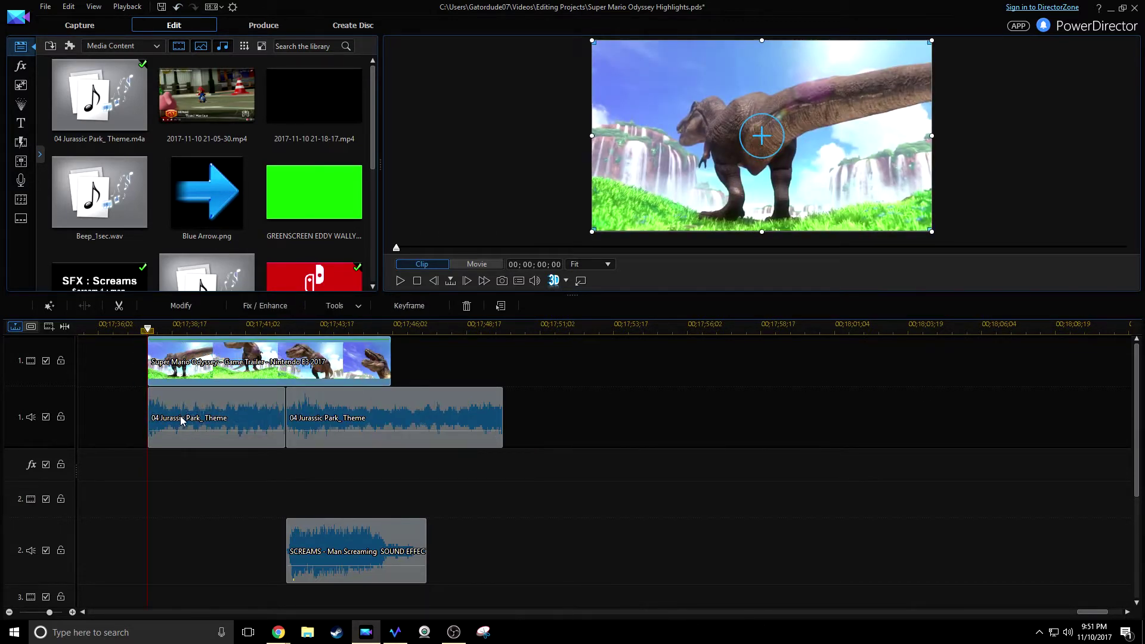
- Enlarge the preview and replay the T-rex sequence from its start to the trailer clip's end
key(space)
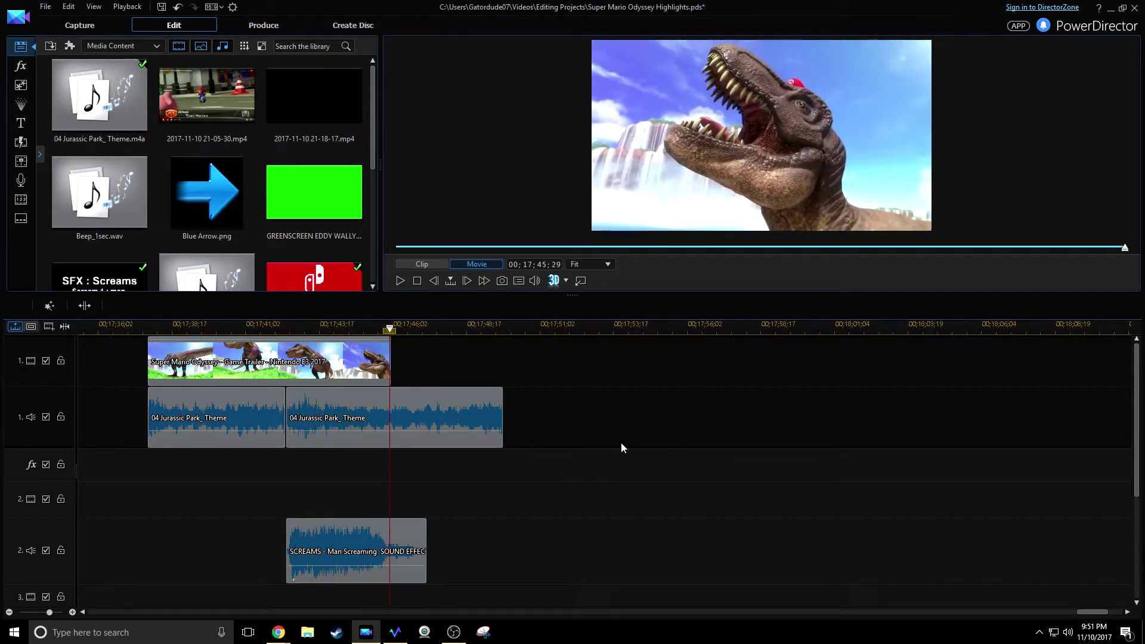
drag(653, 292, 652, 344)
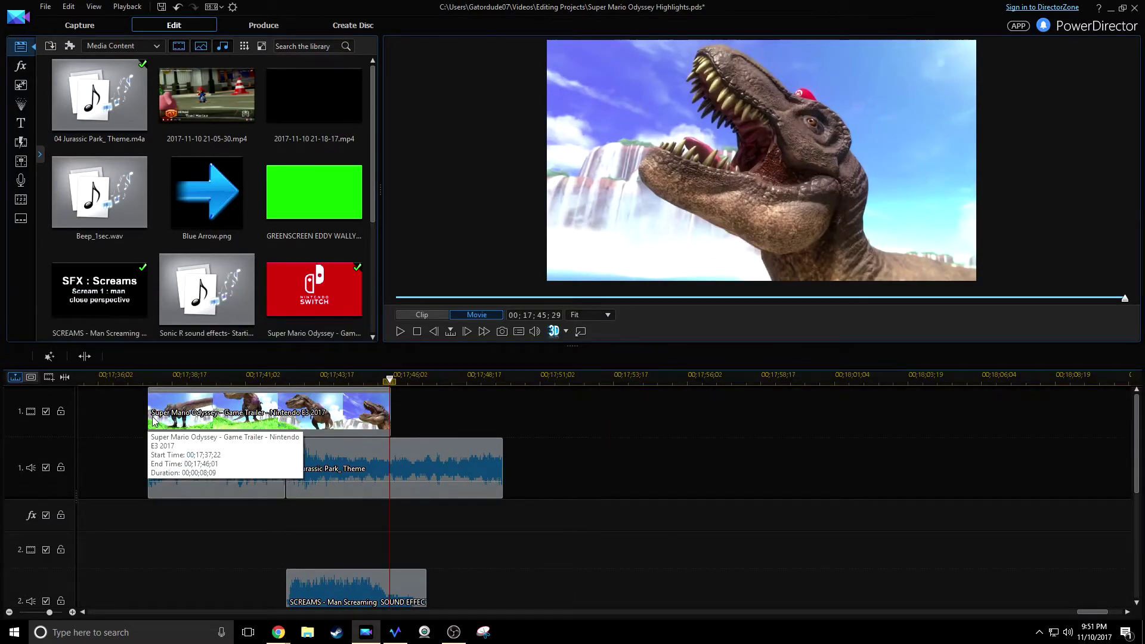
click(265, 424)
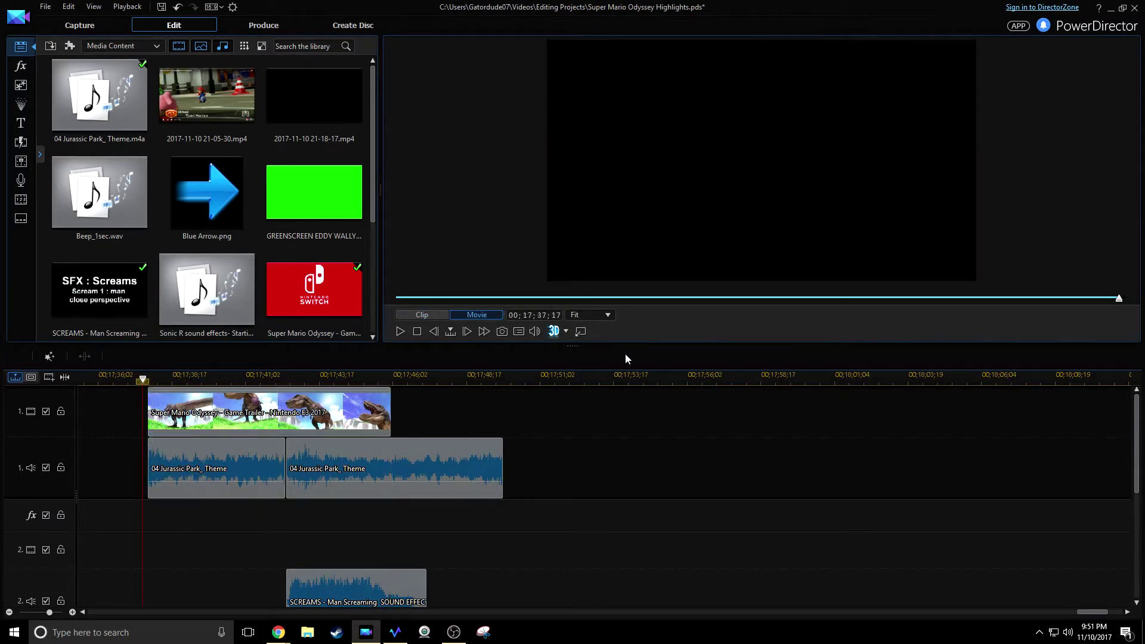
drag(672, 358, 672, 359)
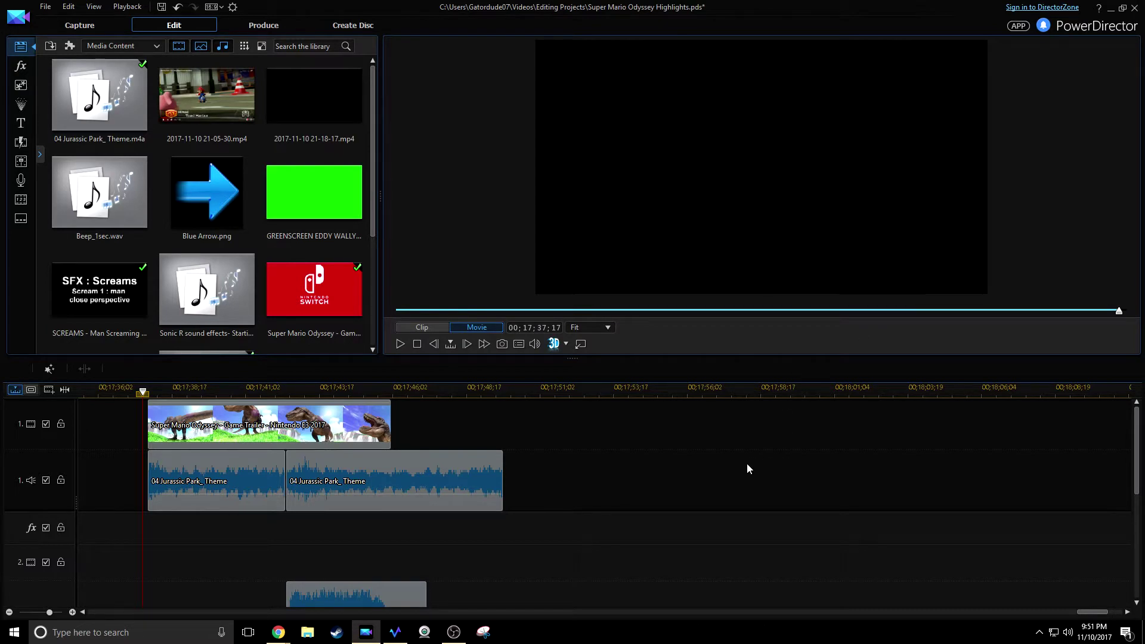
key(space)
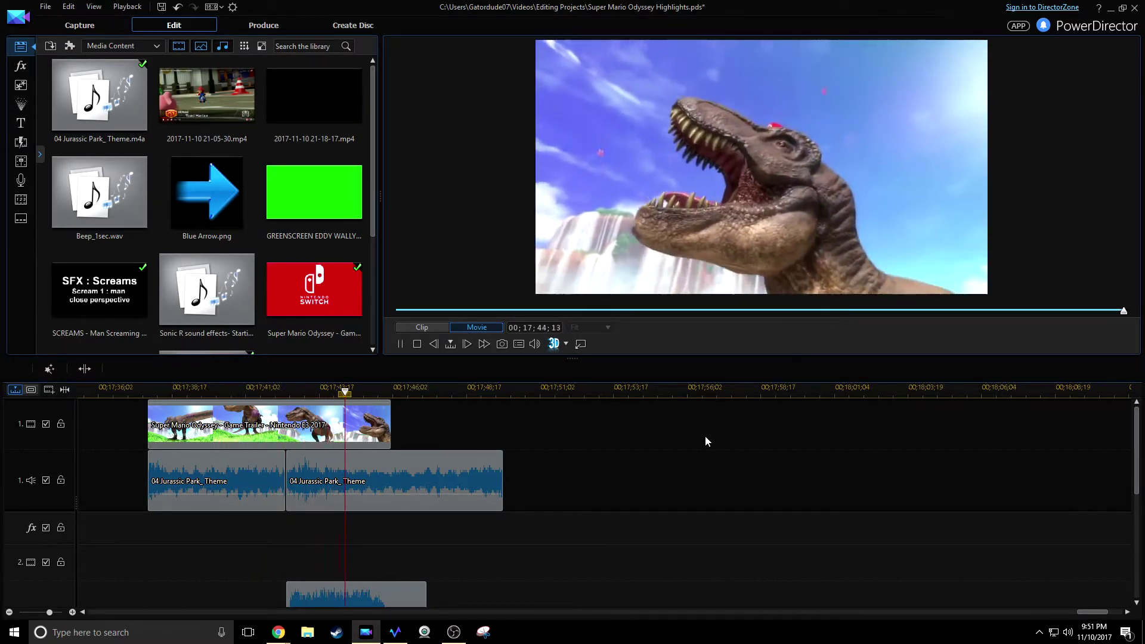
key(space)
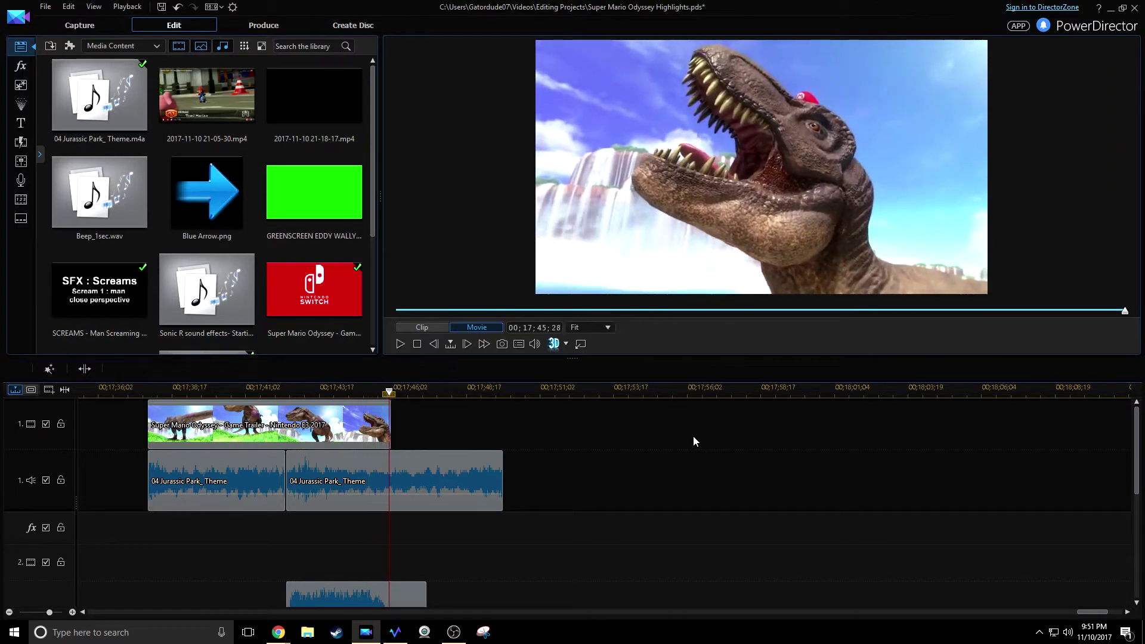
- Trim the ends of the theme and the scream to the trailer clip's end at 00;17;46;01 and save the project
click(447, 482)
drag(502, 474, 393, 475)
scroll(416, 520, down, 2)
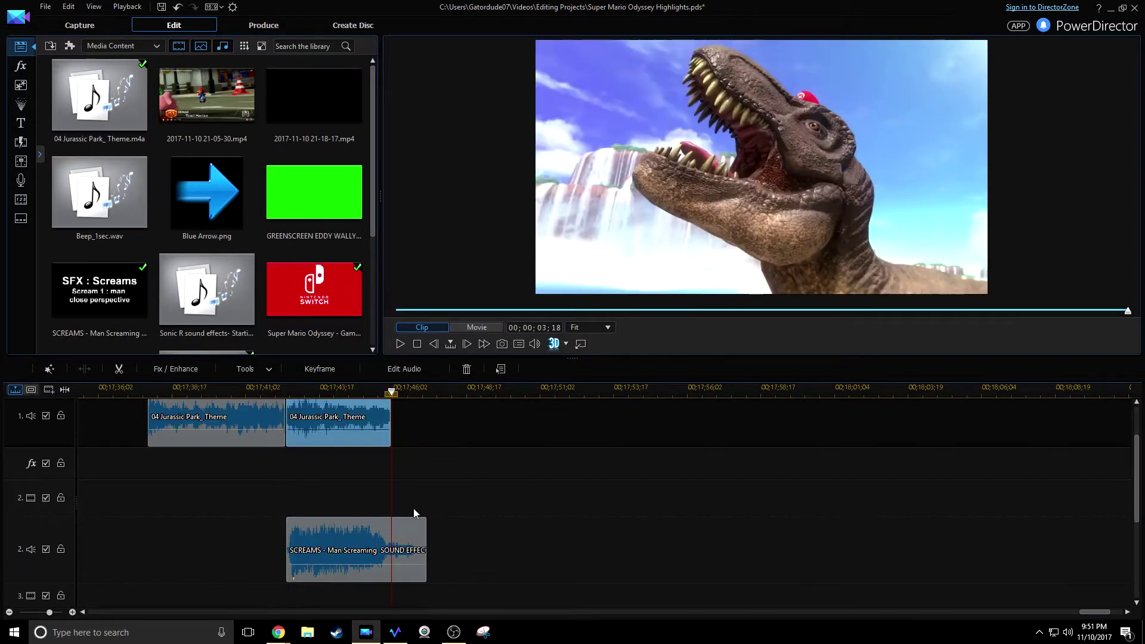
drag(429, 537, 391, 534)
scroll(444, 518, up, 2)
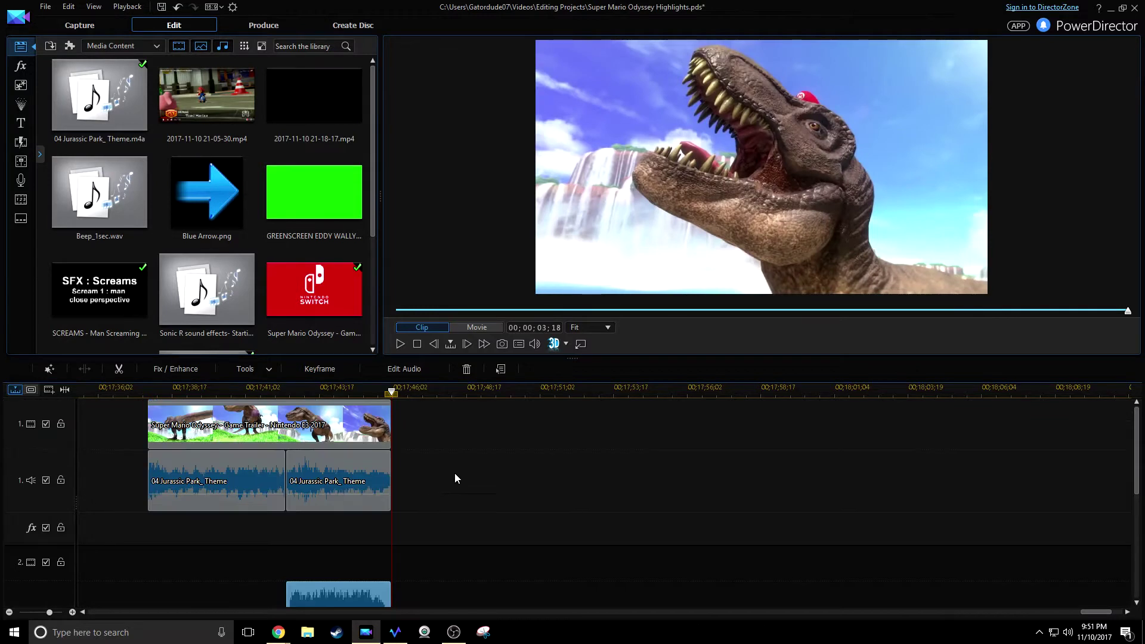
click(161, 9)
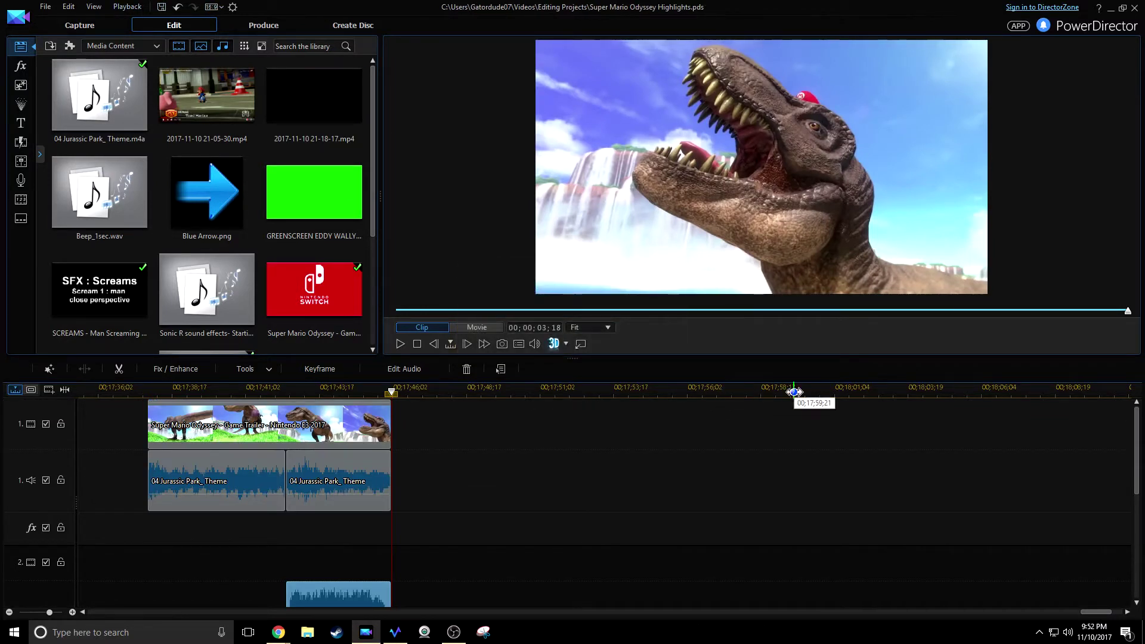
- Select the trailer clip, both theme parts and the scream together and move them to 00;00;54;05, ahead of the main footage
scroll(794, 391, down, 5)
drag(1028, 612, 969, 525)
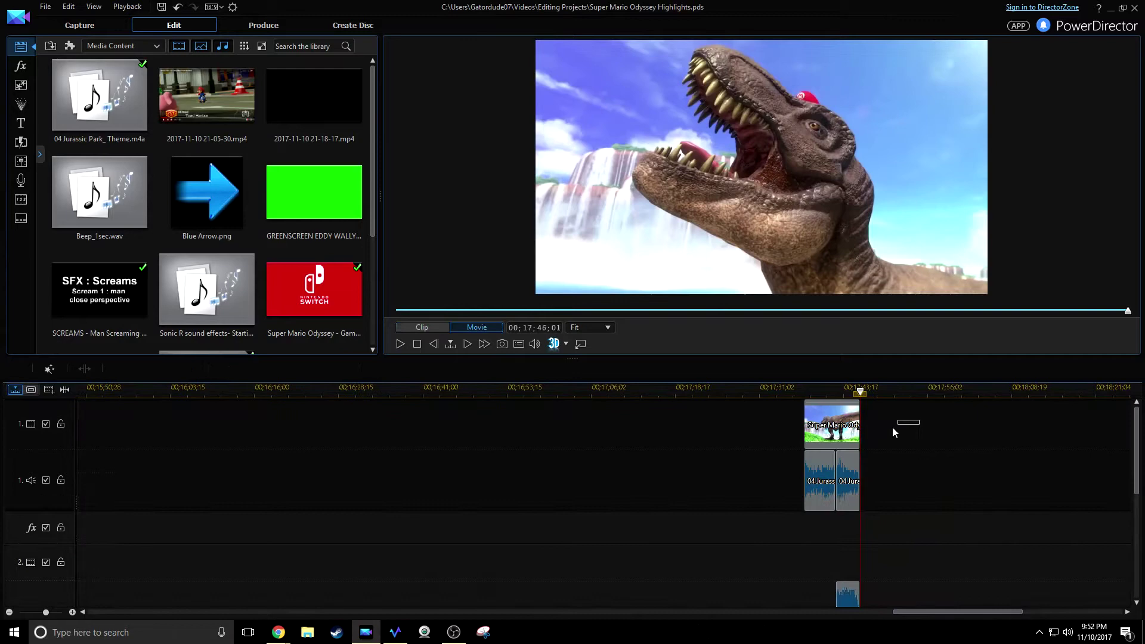
drag(952, 398, 415, 405)
drag(610, 386, 268, 396)
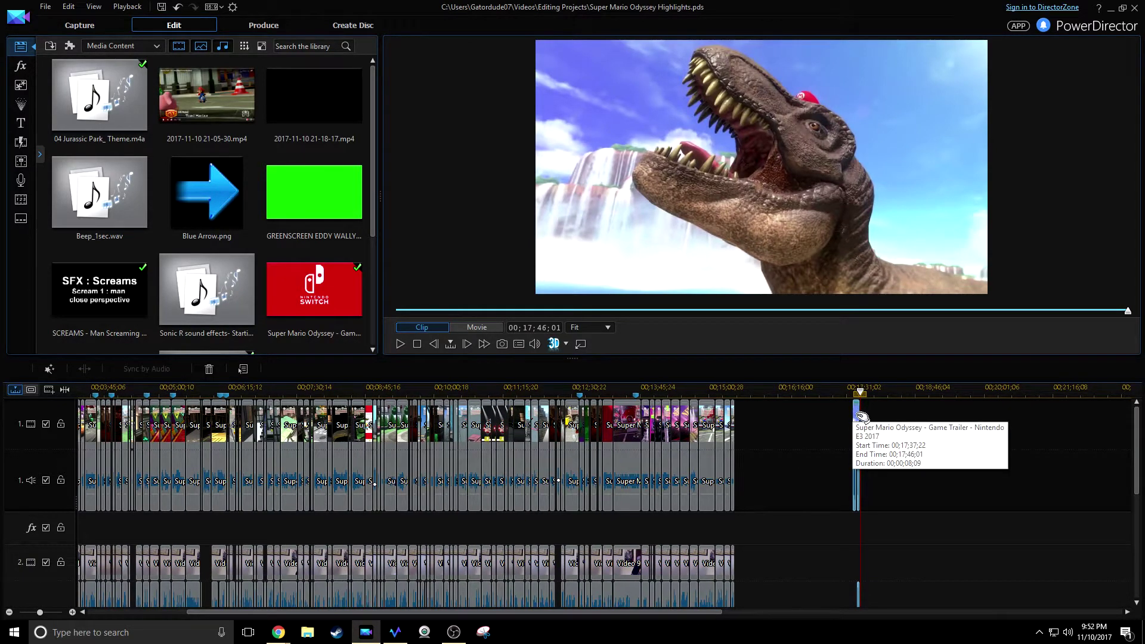
drag(855, 415, 6, 438)
drag(94, 445, 139, 447)
scroll(304, 462, up, 3)
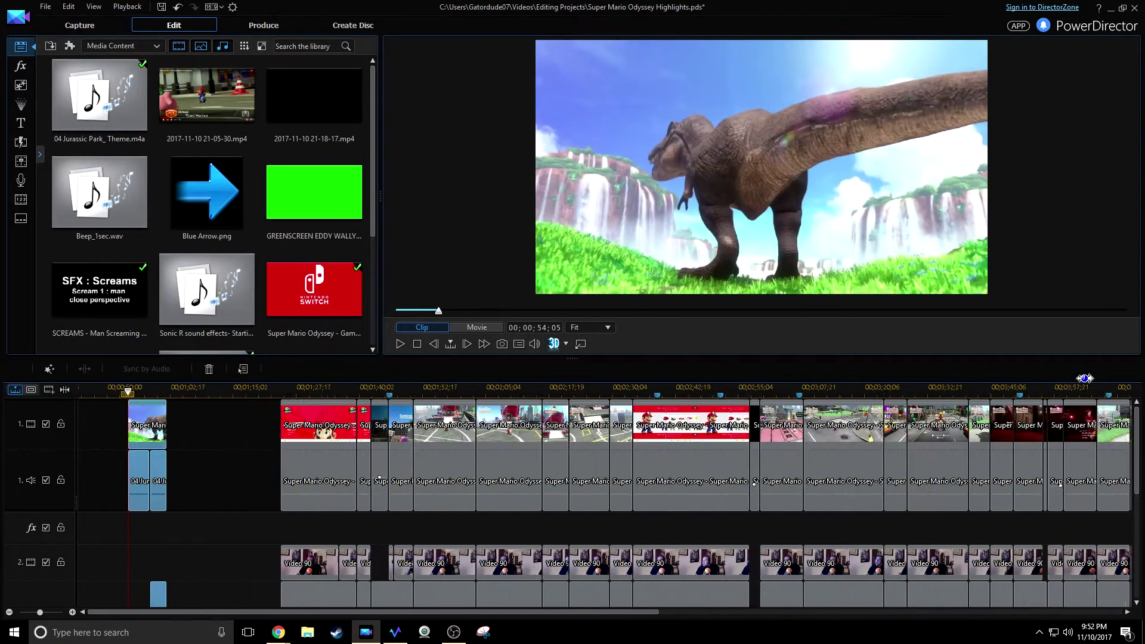
- Insert the T-rex clips into the main footage at 00;01;45;23, moving all following clips
drag(152, 431, 417, 439)
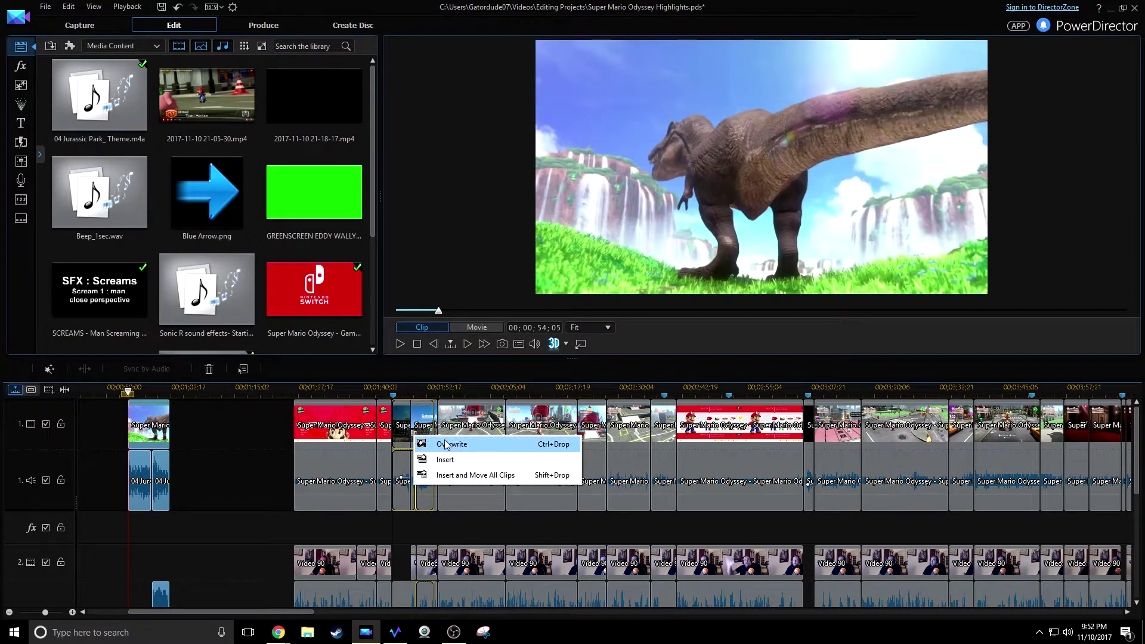
drag(473, 481, 471, 481)
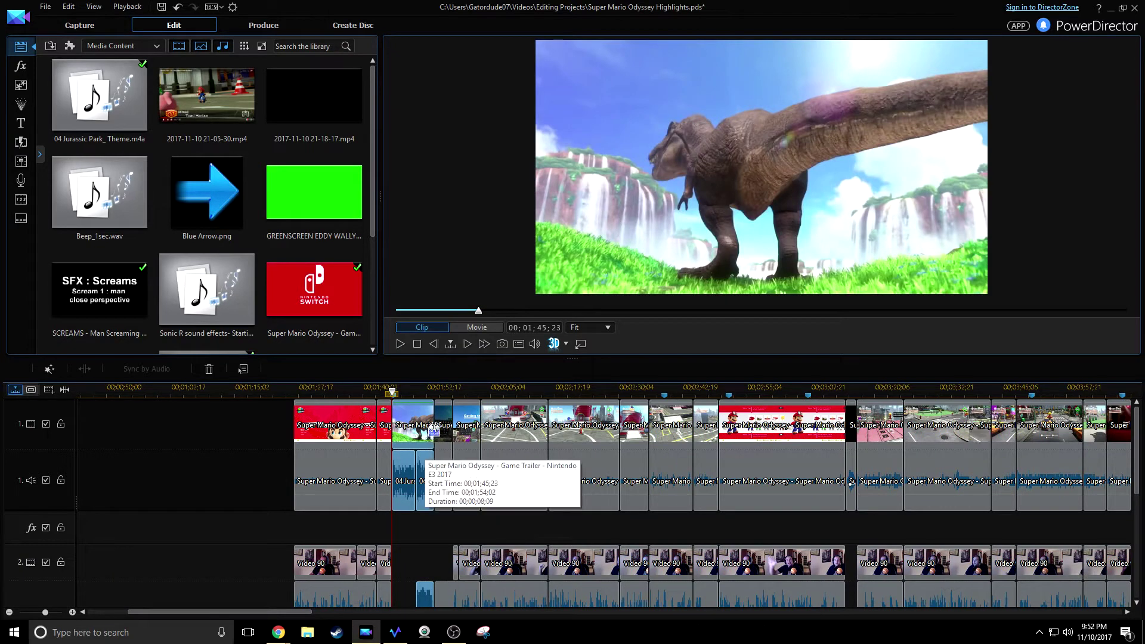
- Examine how the gameplay, webcam and vocal tracks line up after the insertion, including the webcam clip over the Mario Cap screen
scroll(453, 465, down, 1)
scroll(453, 495, up, 1)
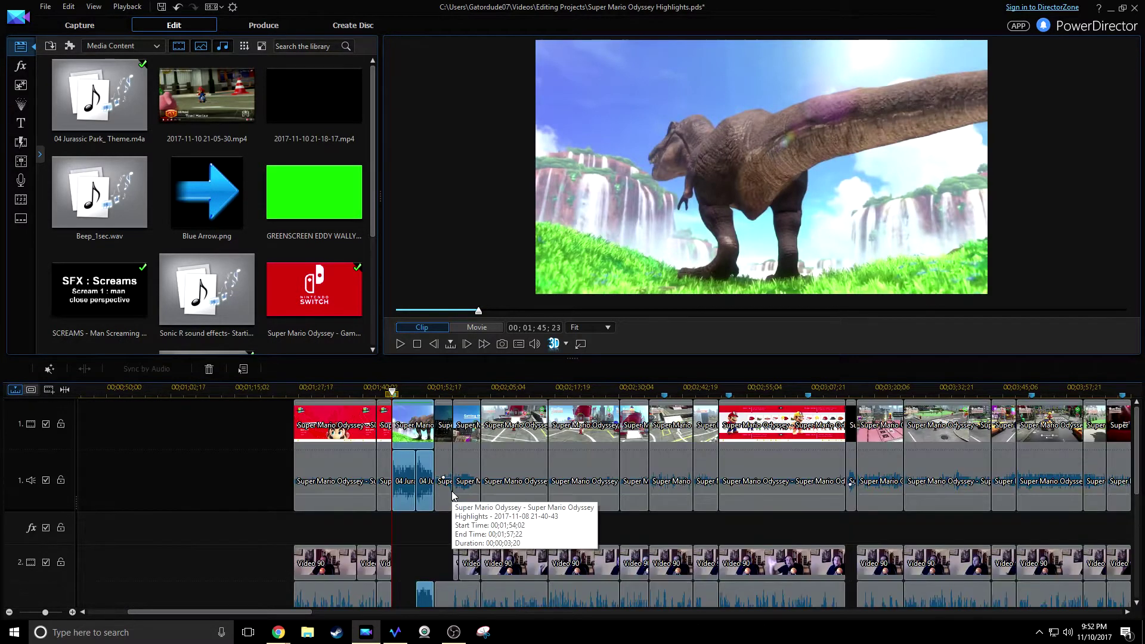
scroll(432, 553, down, 1)
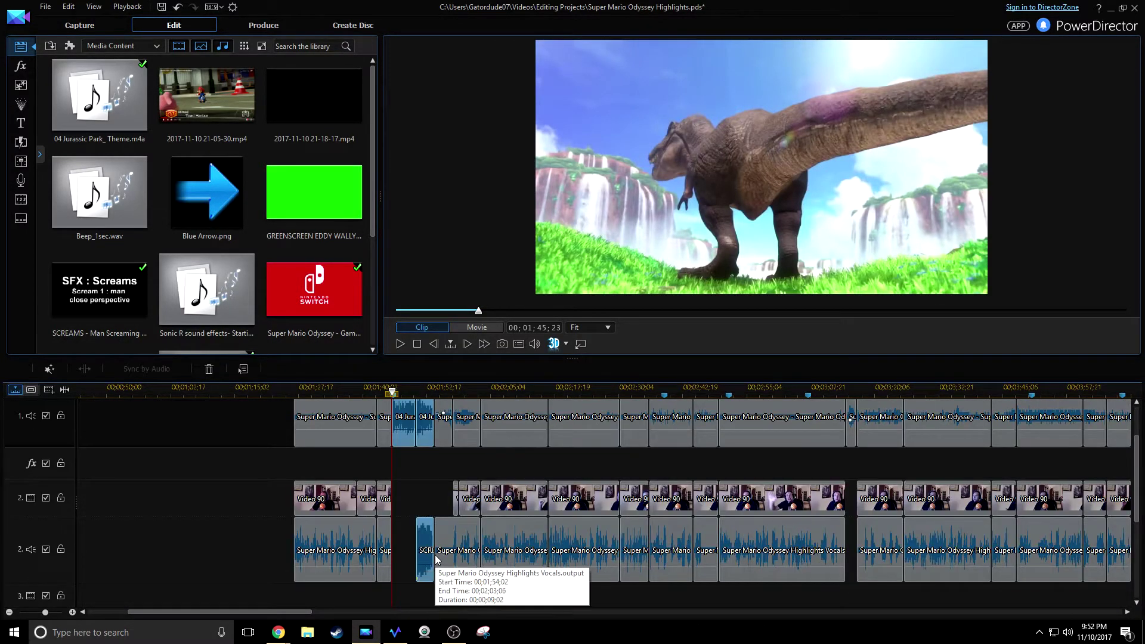
scroll(466, 480, up, 1)
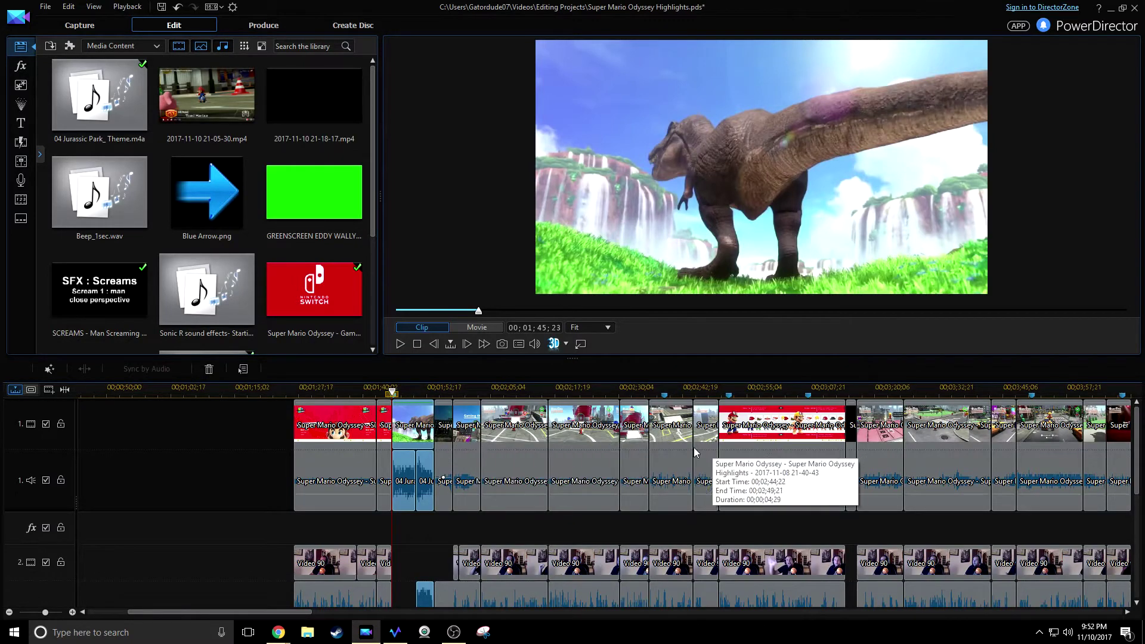
scroll(705, 506, down, 1)
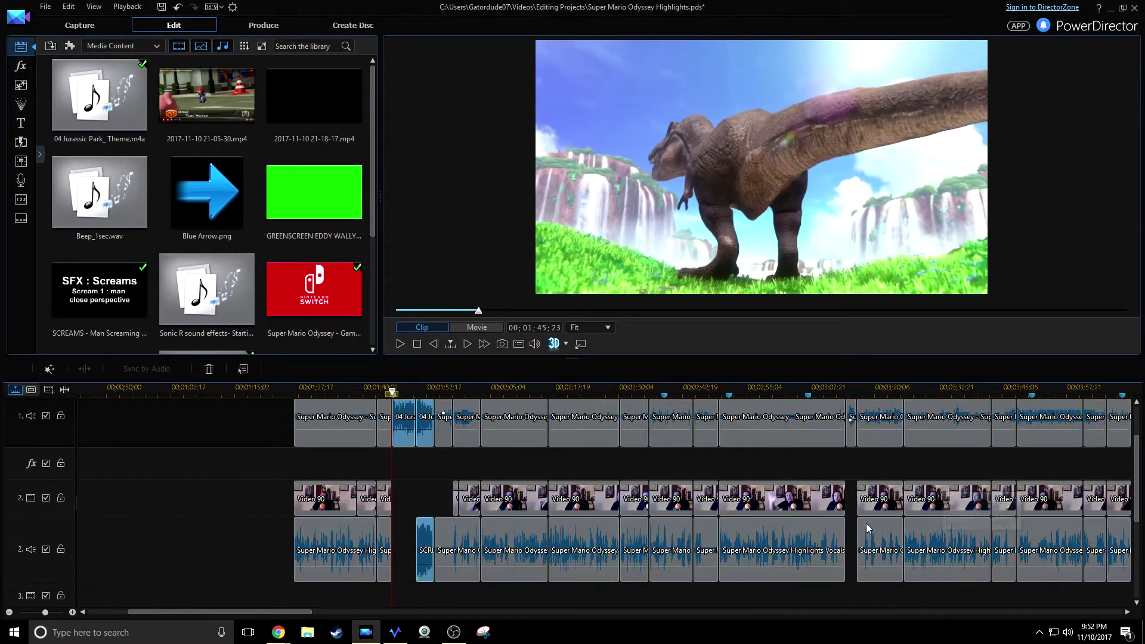
click(758, 432)
scroll(752, 477, up, 1)
click(743, 545)
scroll(742, 477, down, 1)
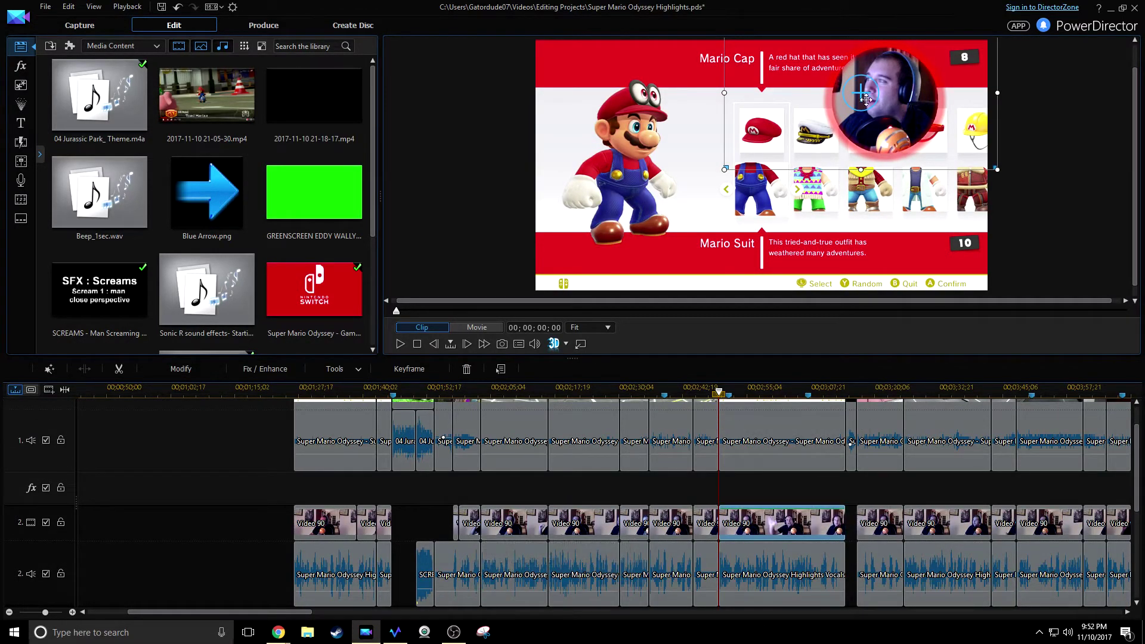
scroll(527, 412, down, 1)
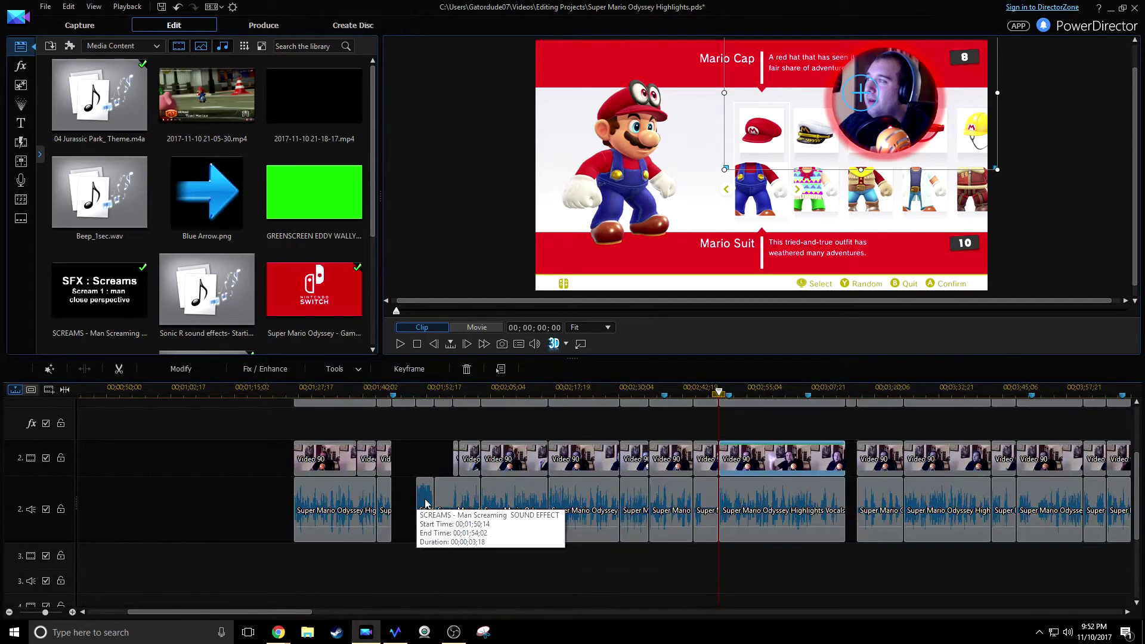
- Inspect the scream effect at 00;01;50;14 up close together with the clips around the inserted T-rex sequence
click(428, 501)
scroll(435, 388, up, 2)
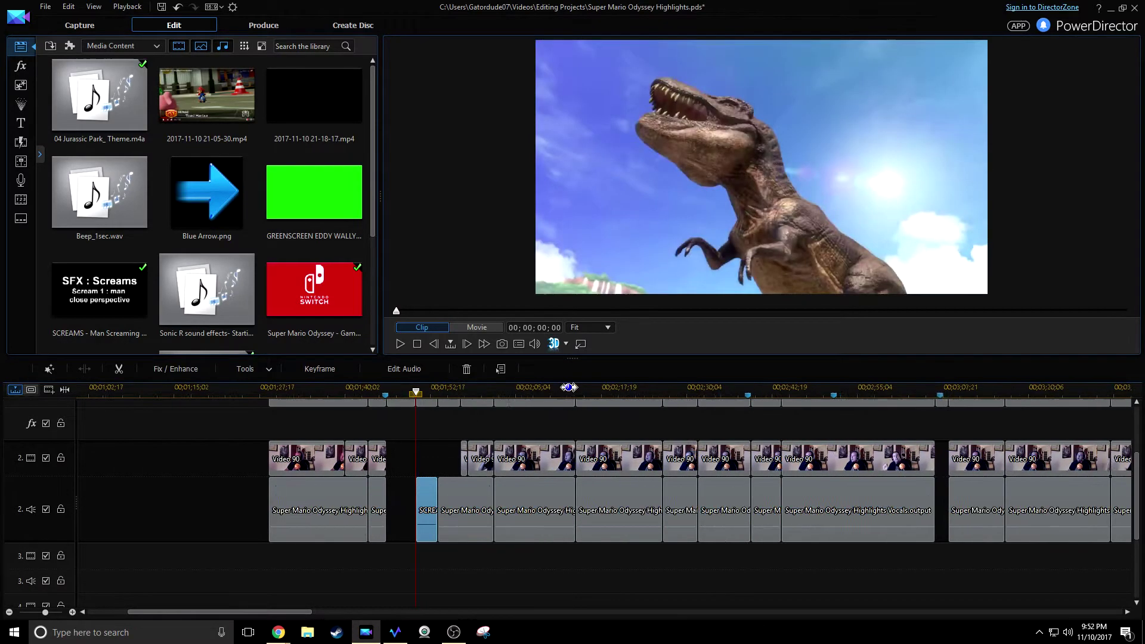
scroll(526, 551, down, 3)
scroll(492, 523, up, 1)
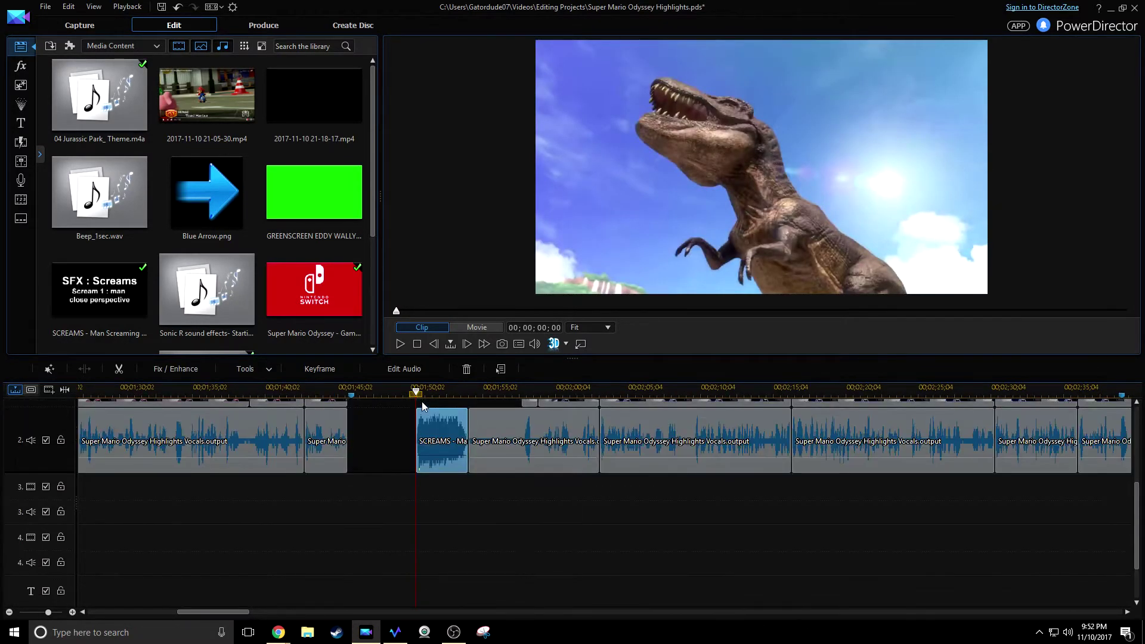
scroll(1030, 388, up, 2)
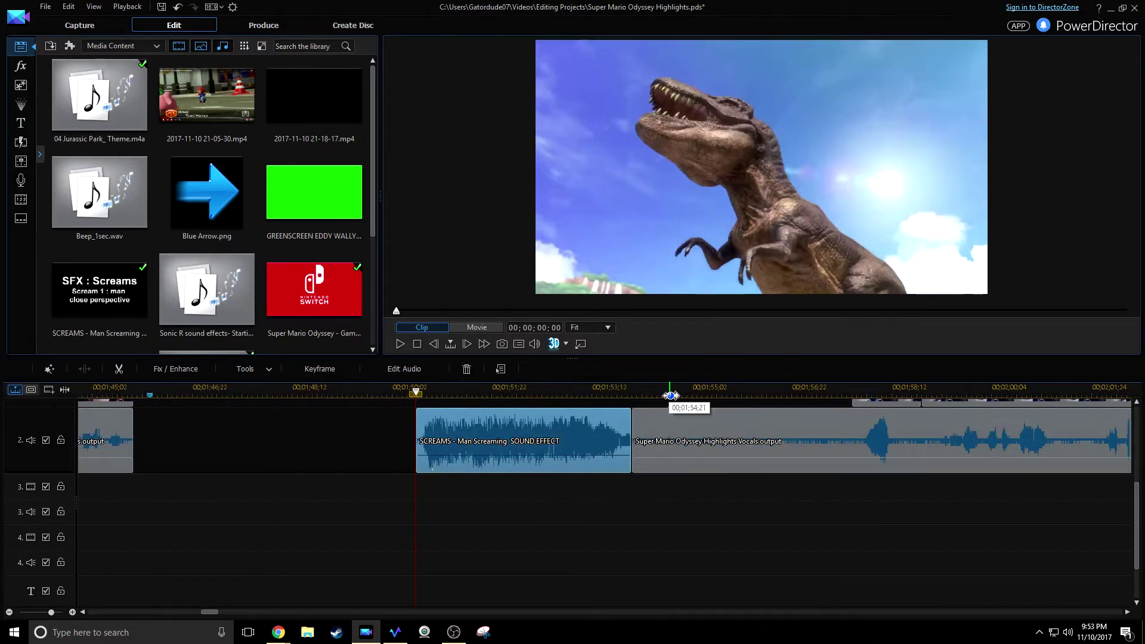
scroll(667, 394, down, 3)
scroll(505, 546, up, 2)
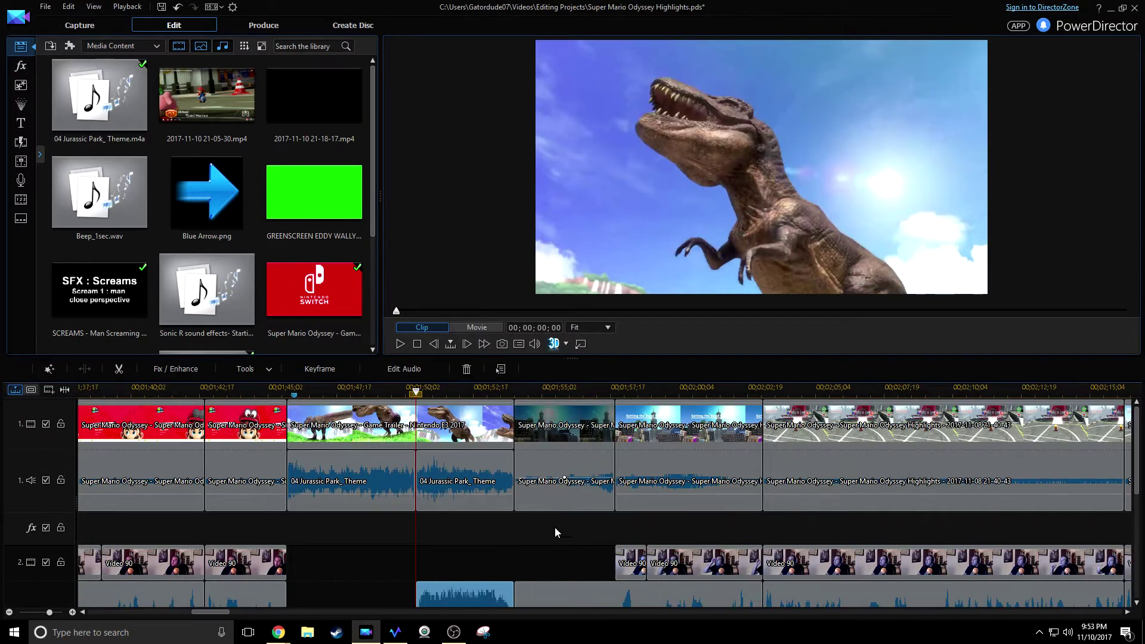
scroll(512, 393, down, 1)
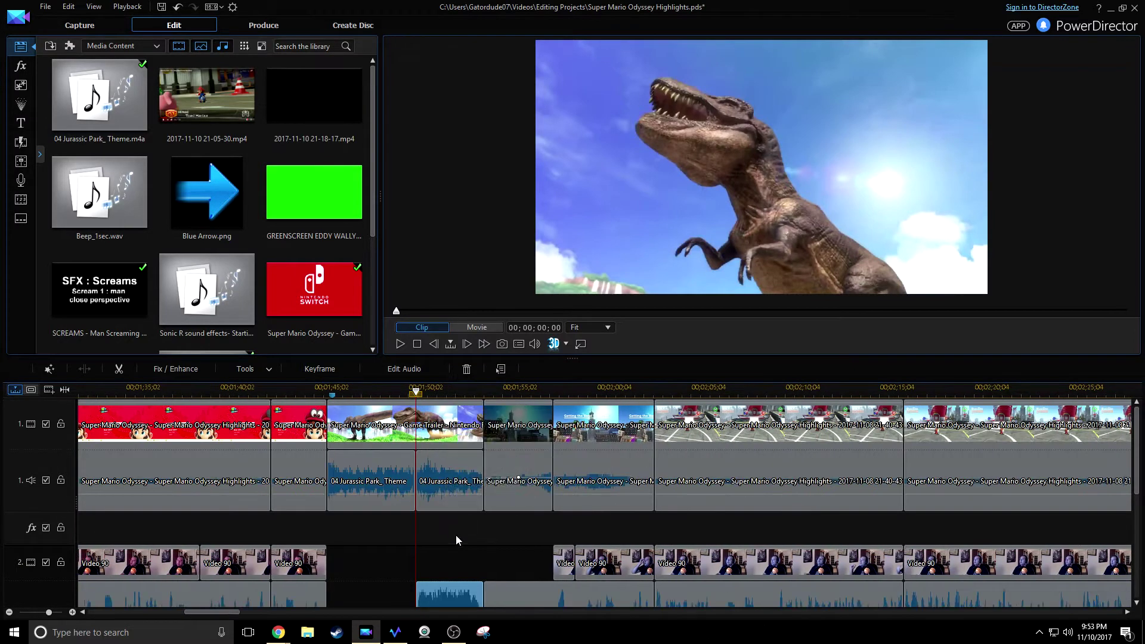
- Set the scream clip's volume to -1.1 dB with a keyframe at the start of the clip
key(space)
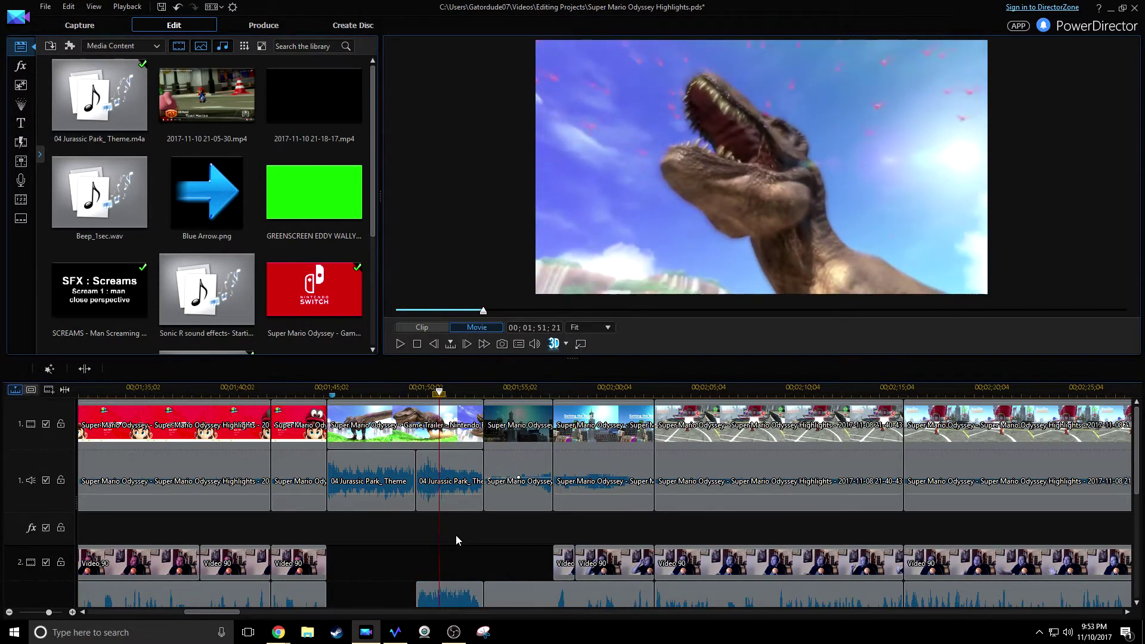
scroll(455, 535, down, 2)
click(464, 542)
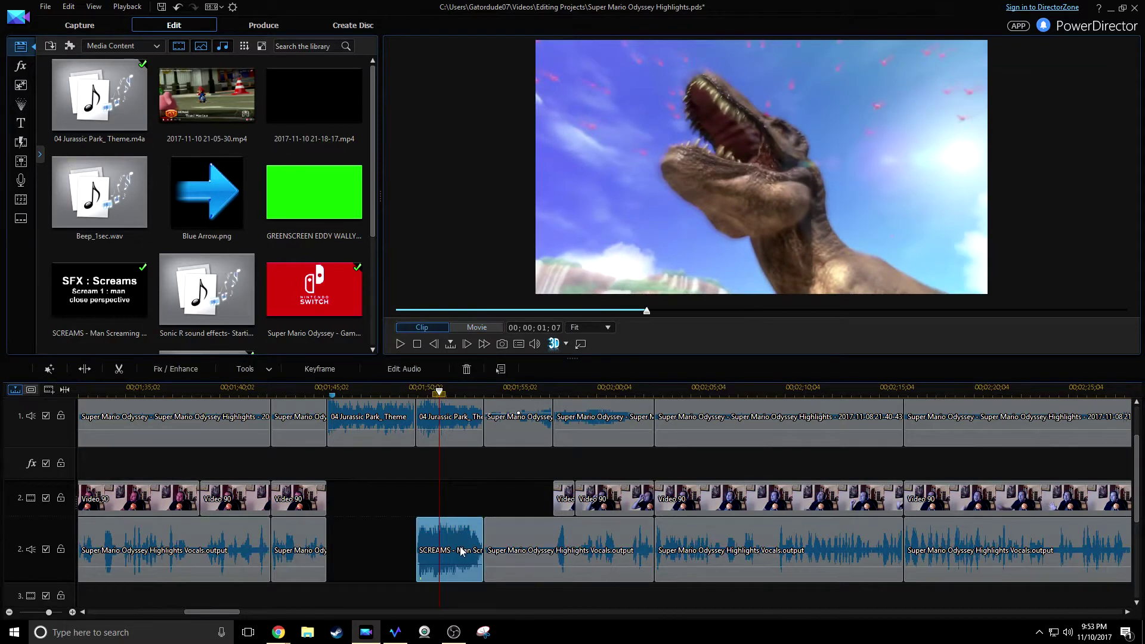
click(345, 372)
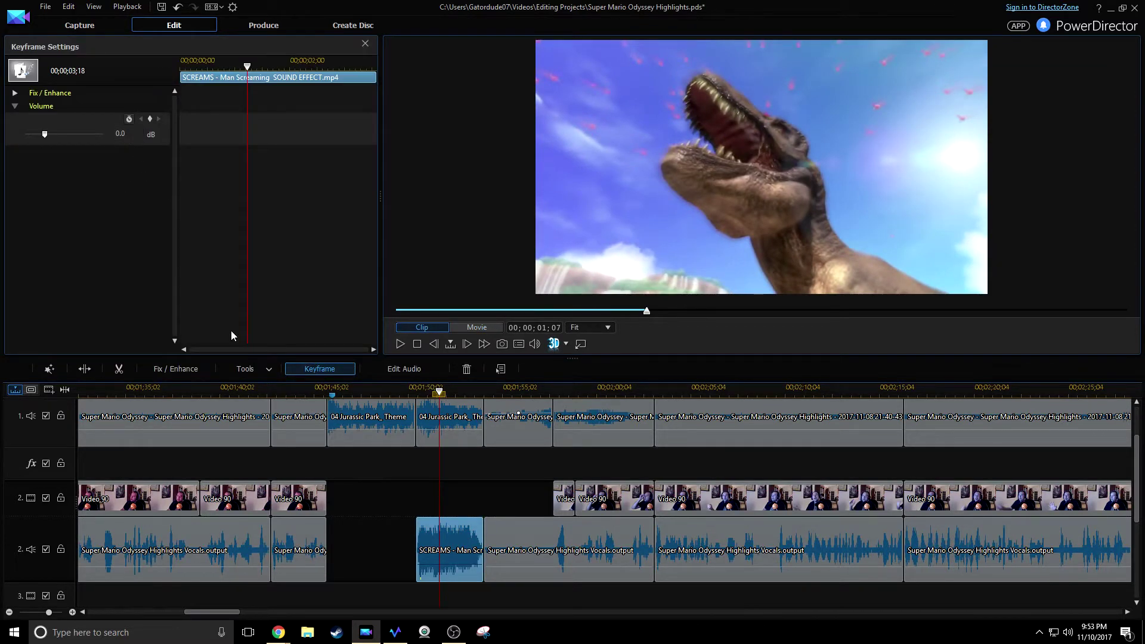
drag(248, 67, 180, 67)
text(-1)
drag(356, 64, 375, 64)
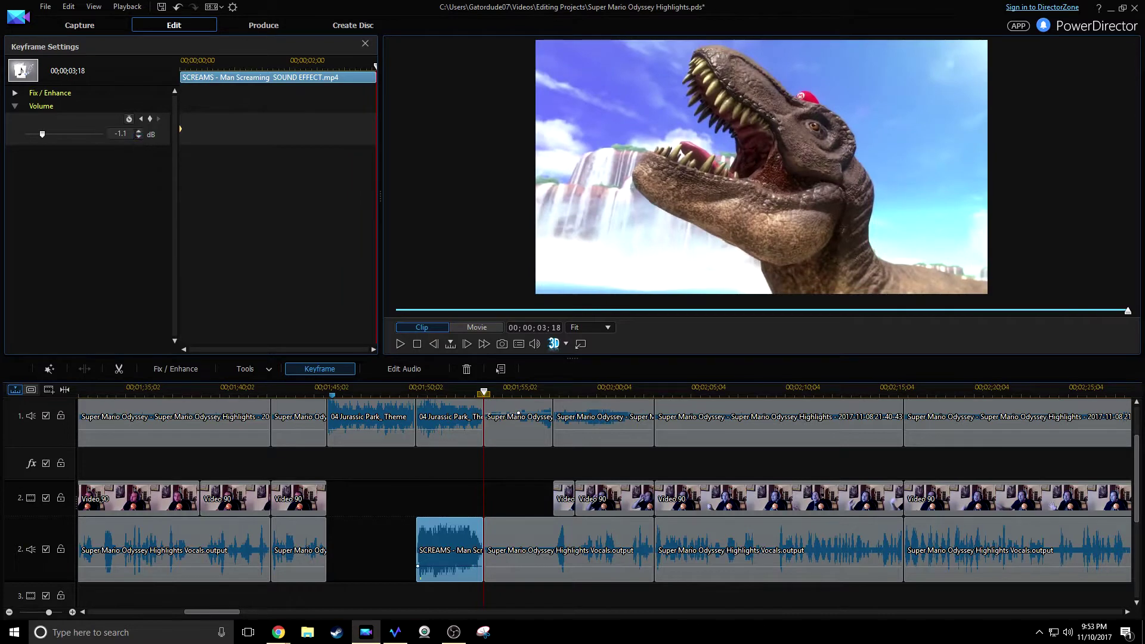
click(366, 46)
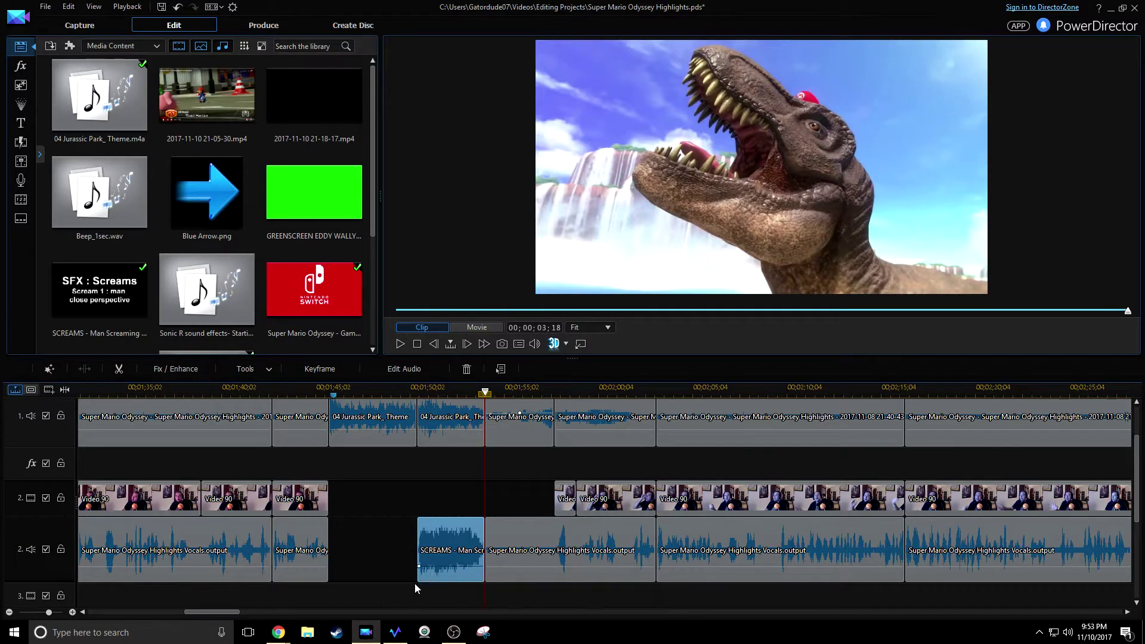
- Play back the movie from the short Mario Cap clip through the T-rex sequence into the following city footage
drag(733, 389, 599, 396)
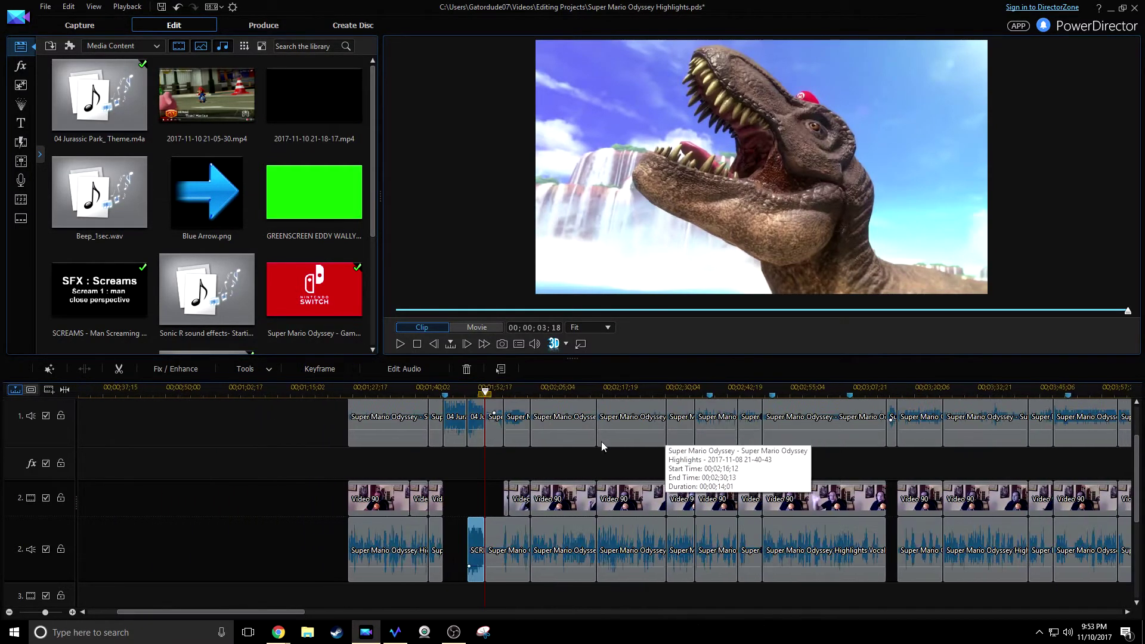
scroll(477, 453, up, 1)
click(435, 438)
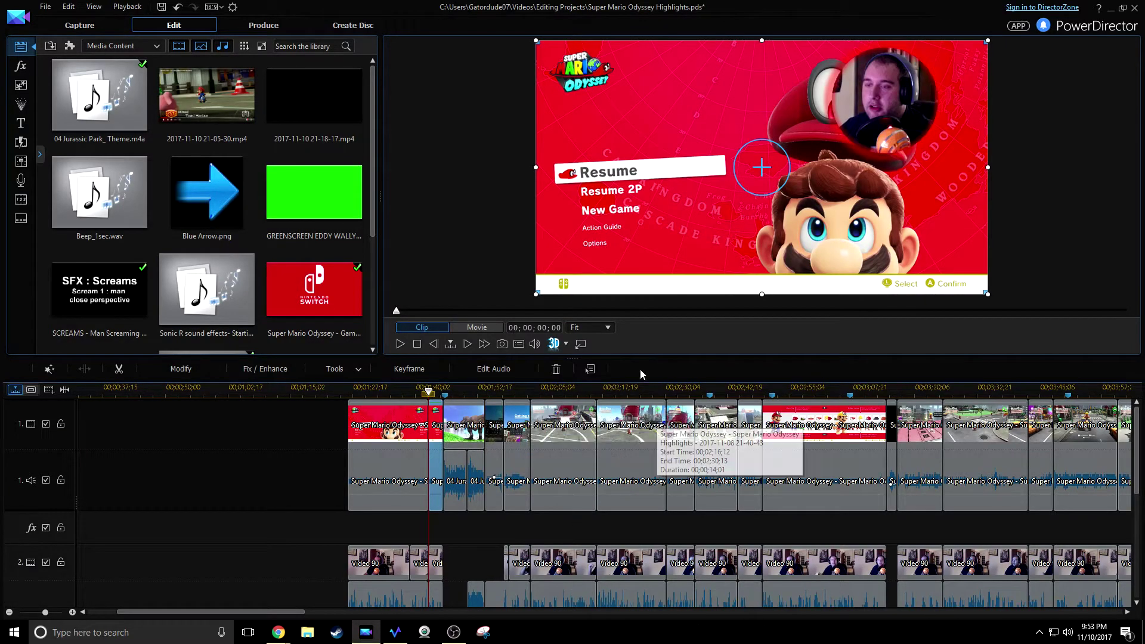
drag(826, 392, 567, 393)
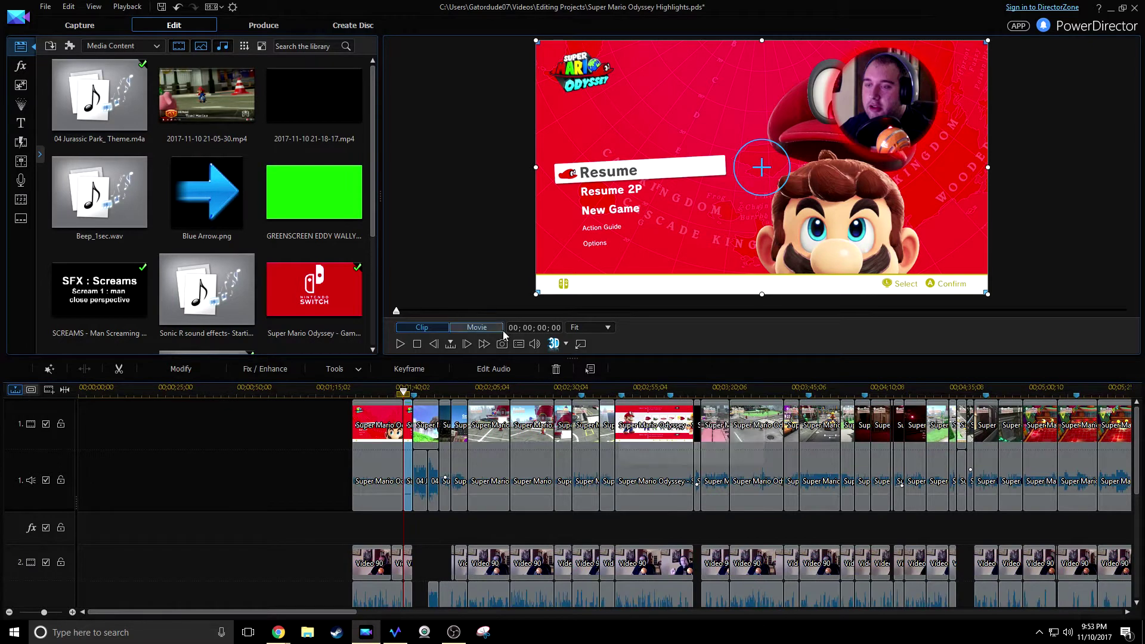
key(space)
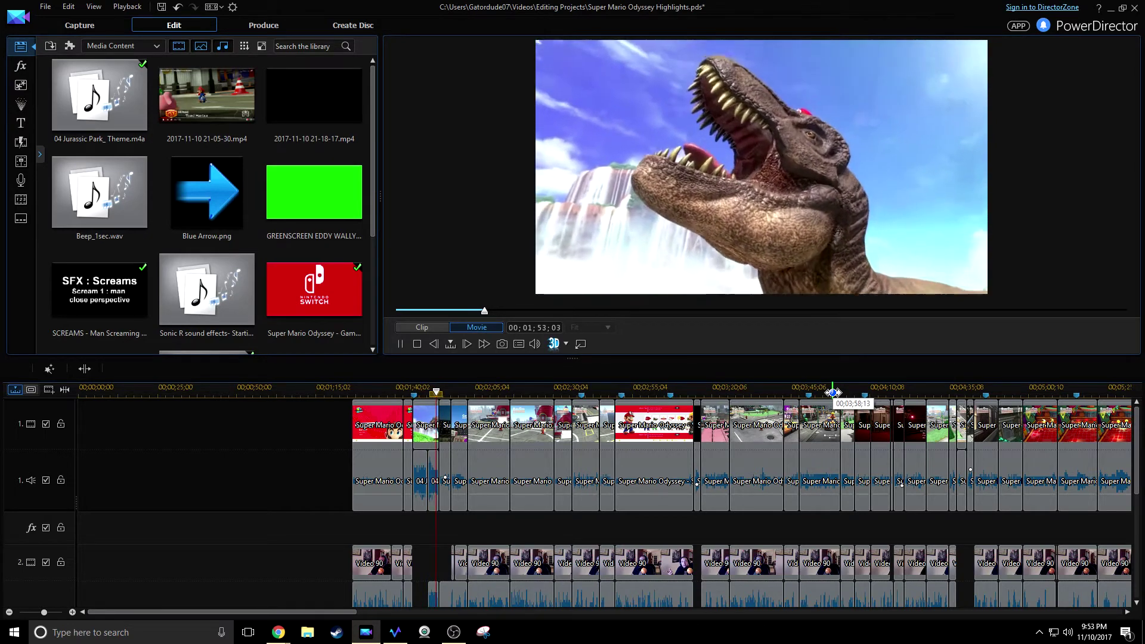
key(space)
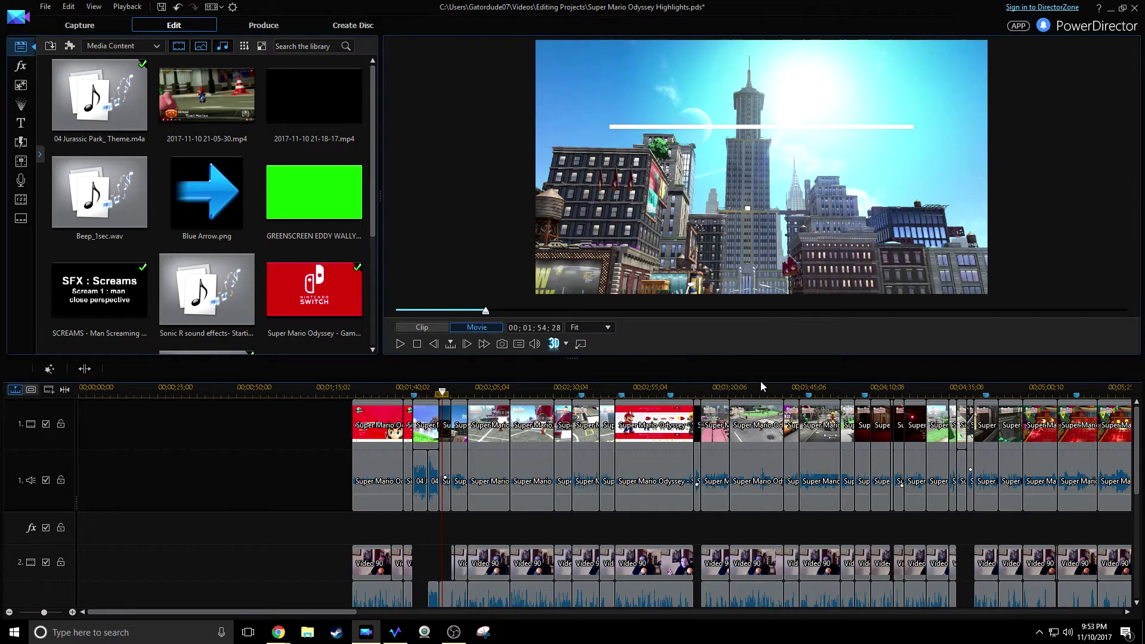
- Find the "Sonic Spindash Music?" marker at 00;02;39;05 and play the surrounding gameplay in an enlarged preview up to 00;02;49;13
scroll(761, 387, down, 4)
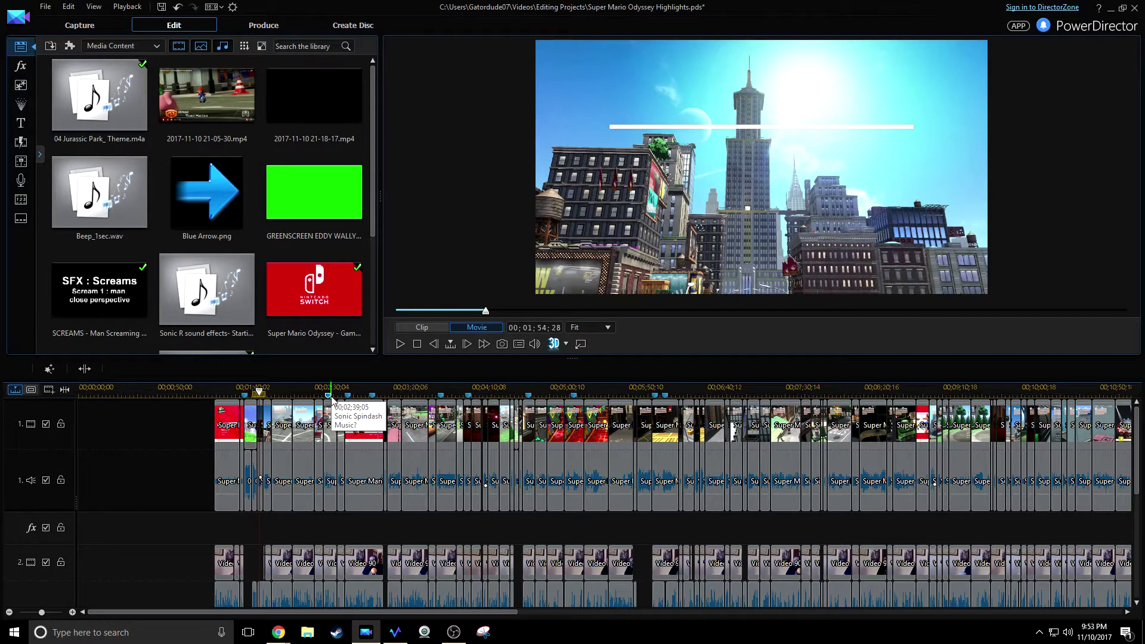
scroll(422, 391, up, 2)
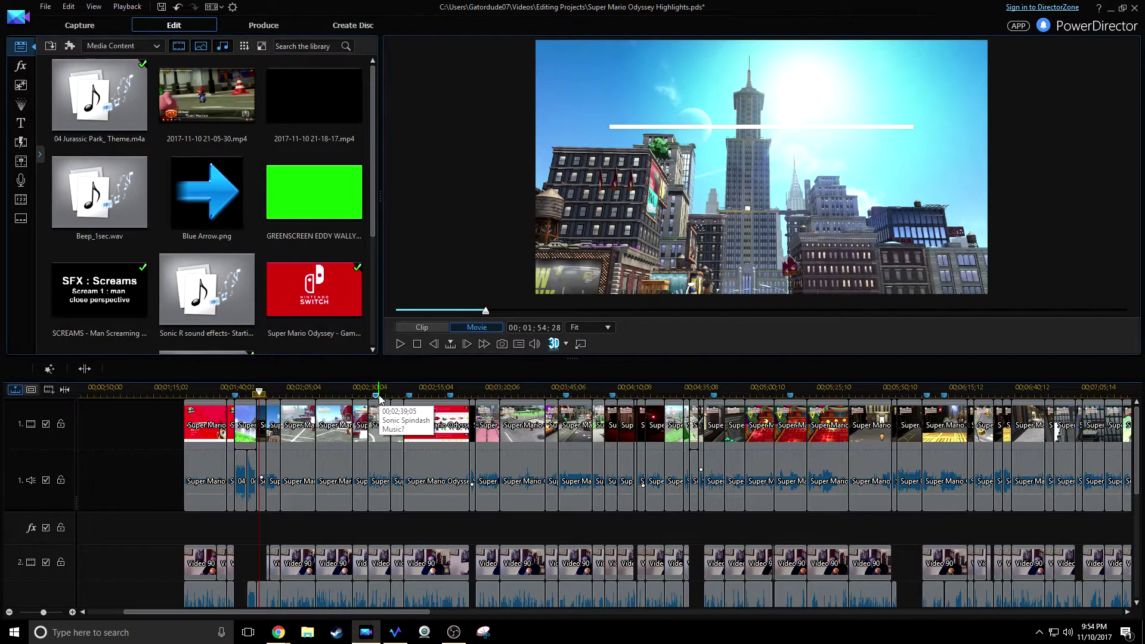
click(380, 422)
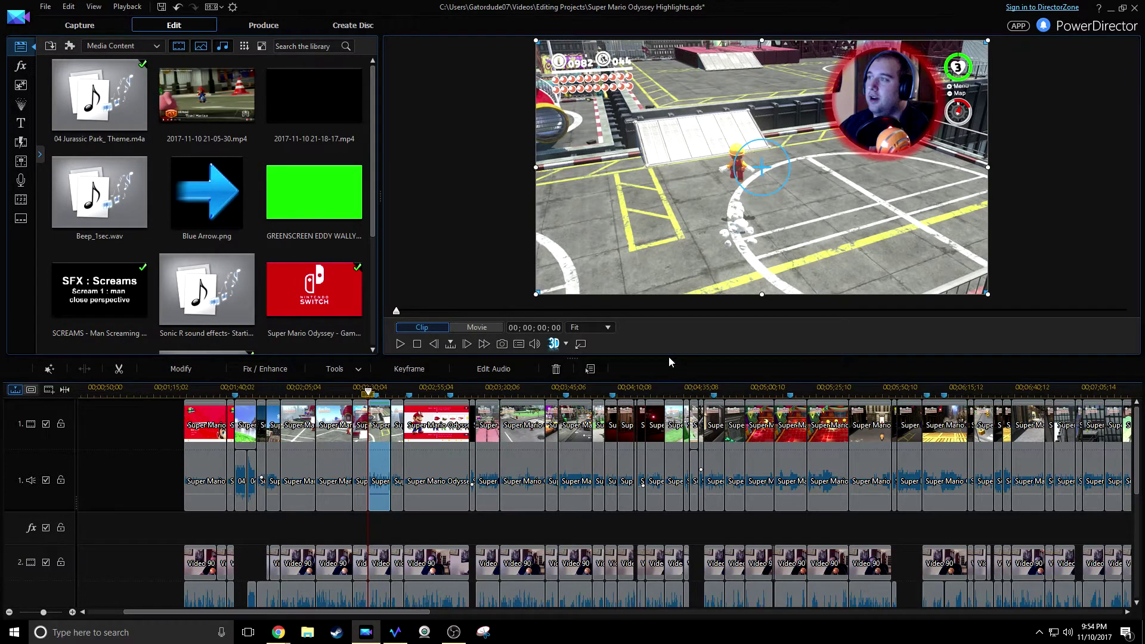
drag(668, 360, 668, 429)
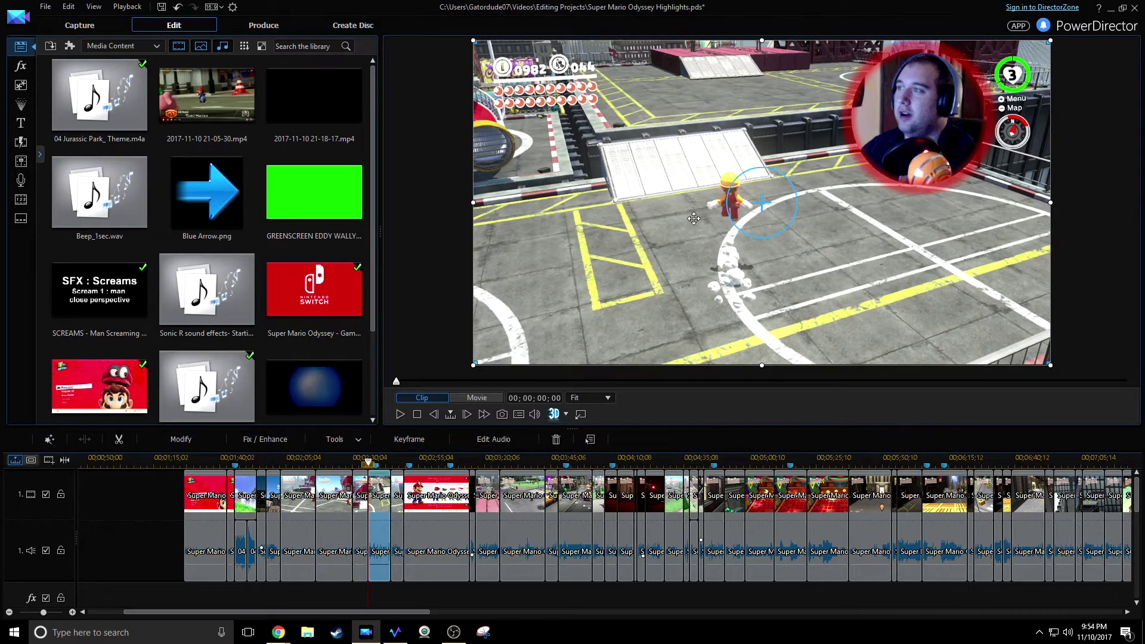
key(space)
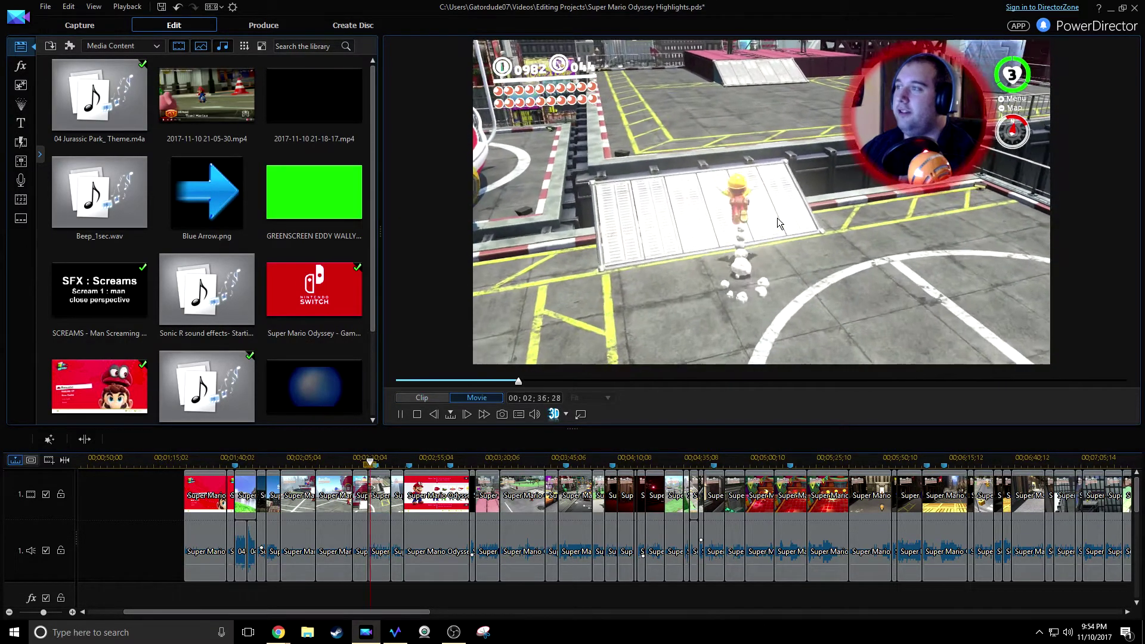
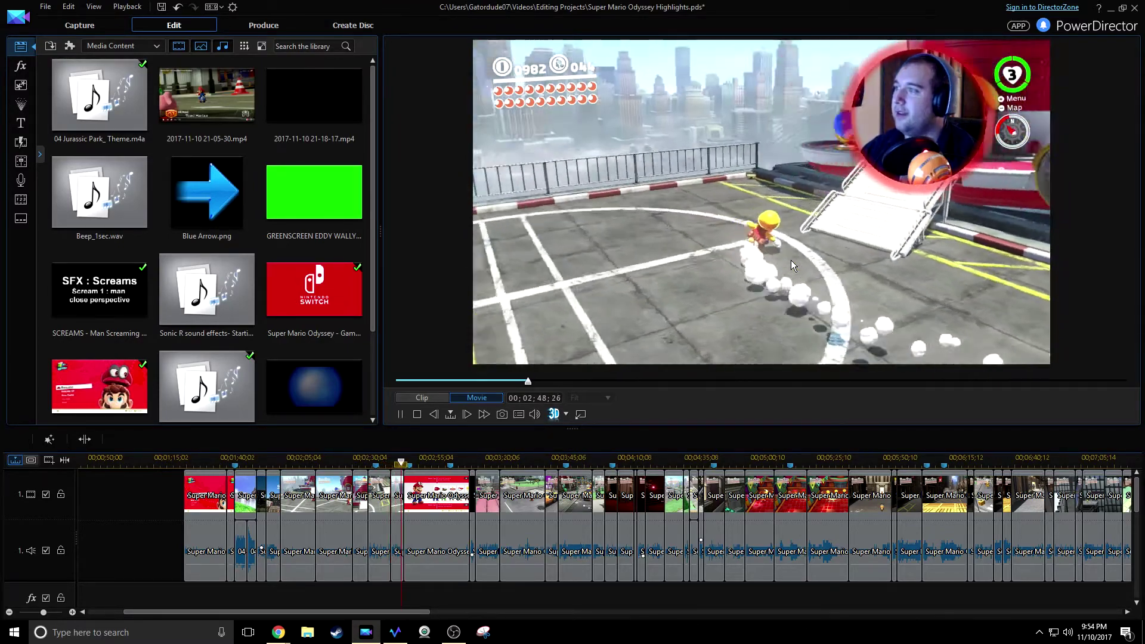
key(space)
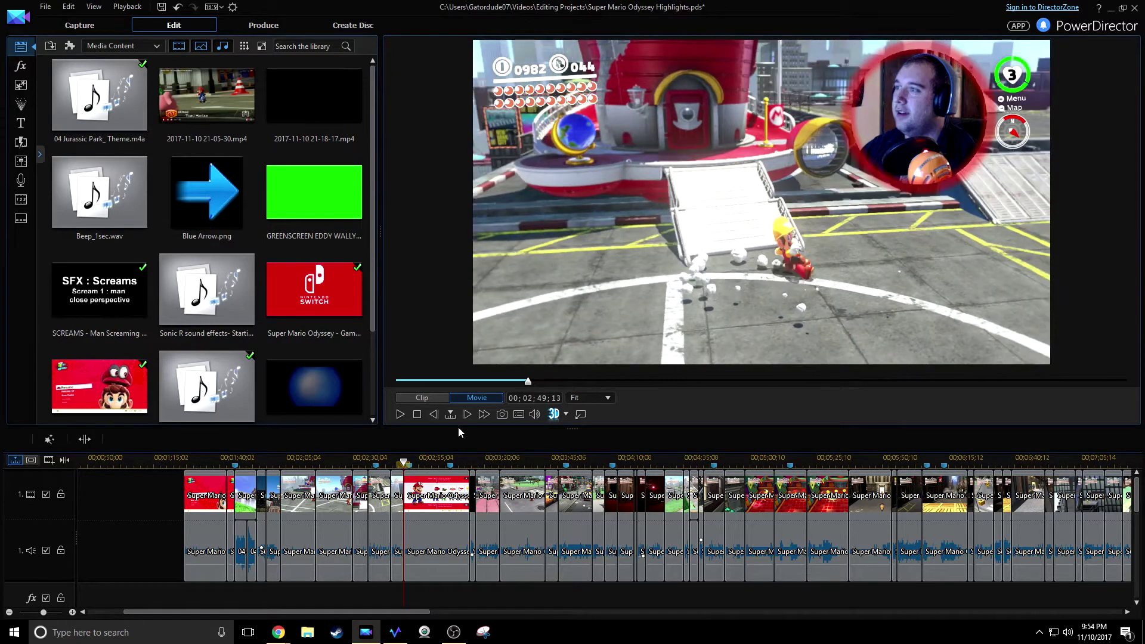
- Place the Sonic R Starting Spin Dash sound effect on audio track 3 from 00;02;47;14 to 00;02;49;21, ending at the clip cut
mouse_move(582, 430)
mouse_down()
mouse_move(582, 305)
mouse_move(636, 269)
mouse_up()
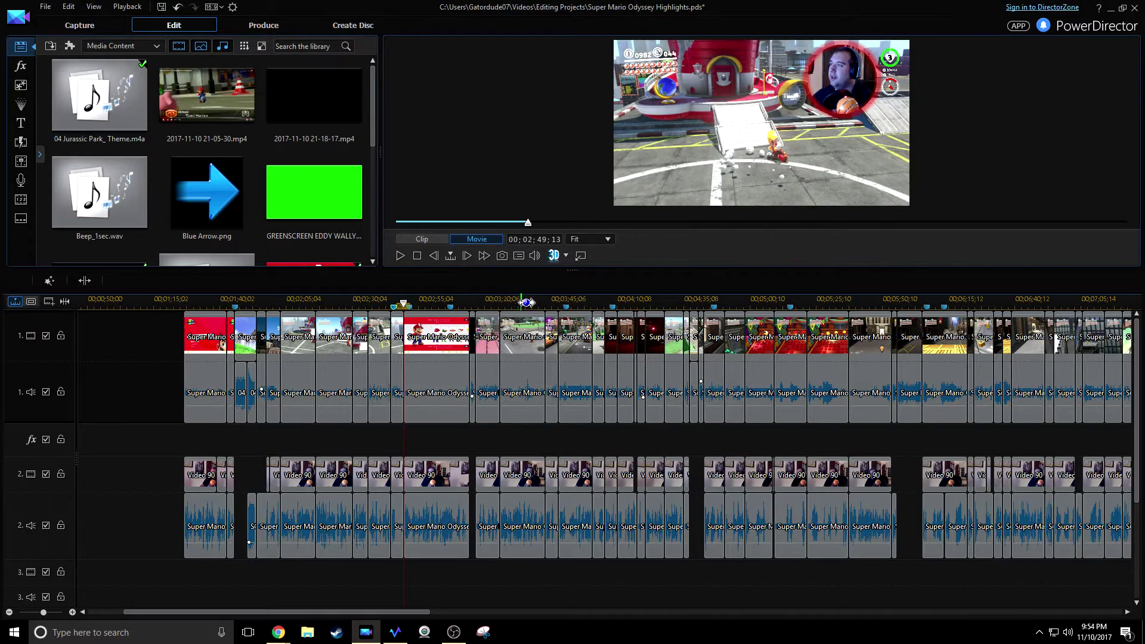
scroll(385, 318, up, 2)
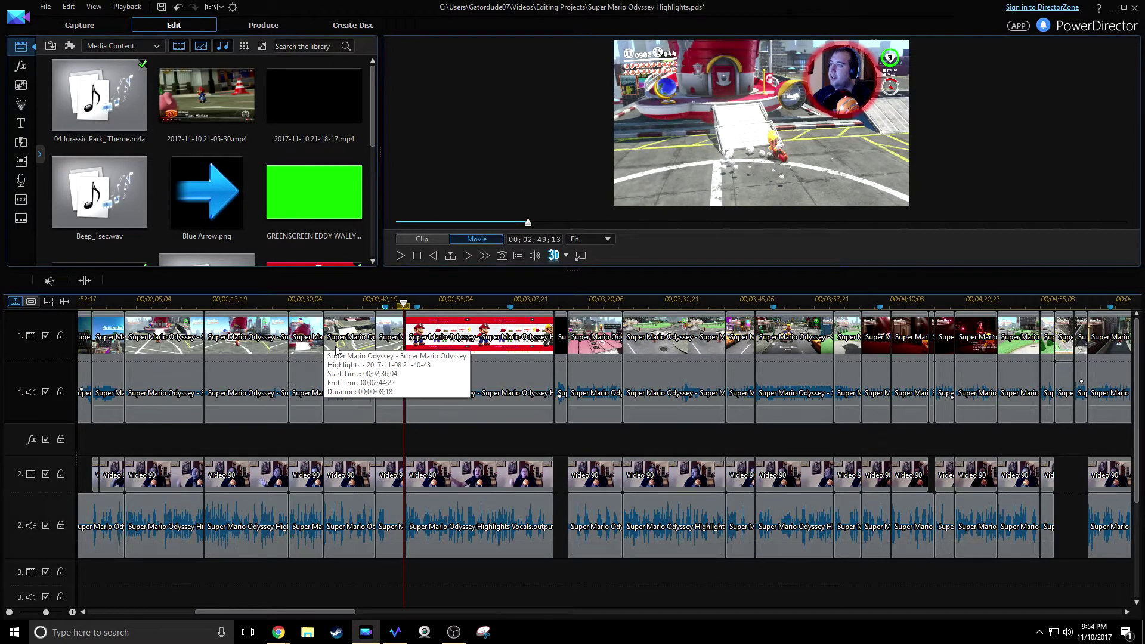
drag(373, 122, 370, 169)
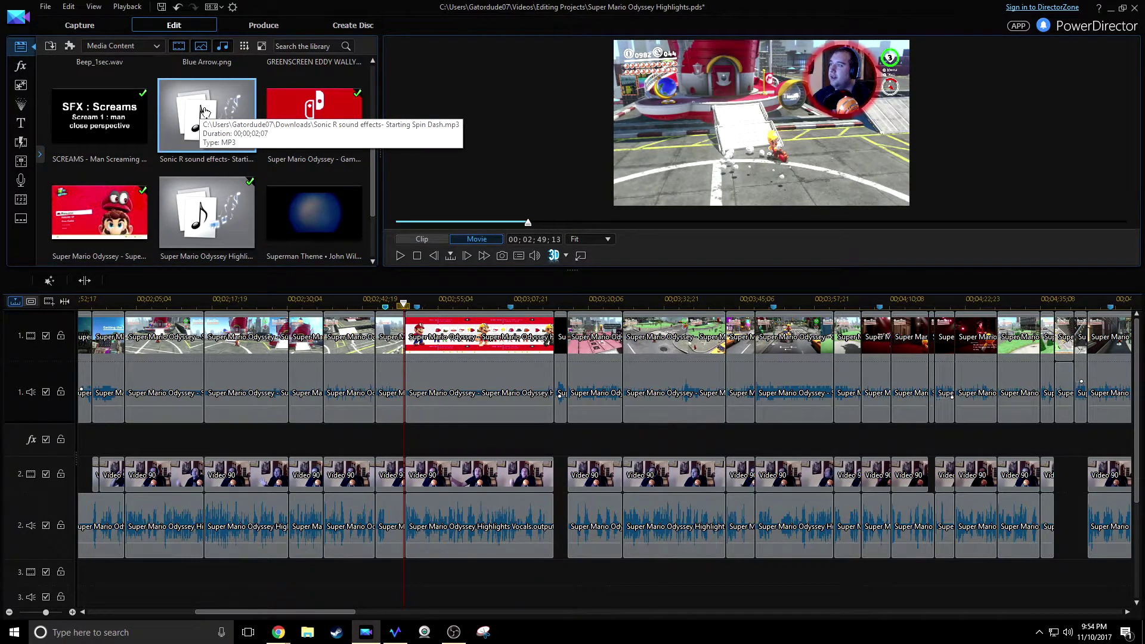
drag(223, 112, 452, 366)
mouse_move(401, 561)
mouse_down()
mouse_move(400, 602)
mouse_move(395, 549)
mouse_up()
drag(447, 301, 364, 307)
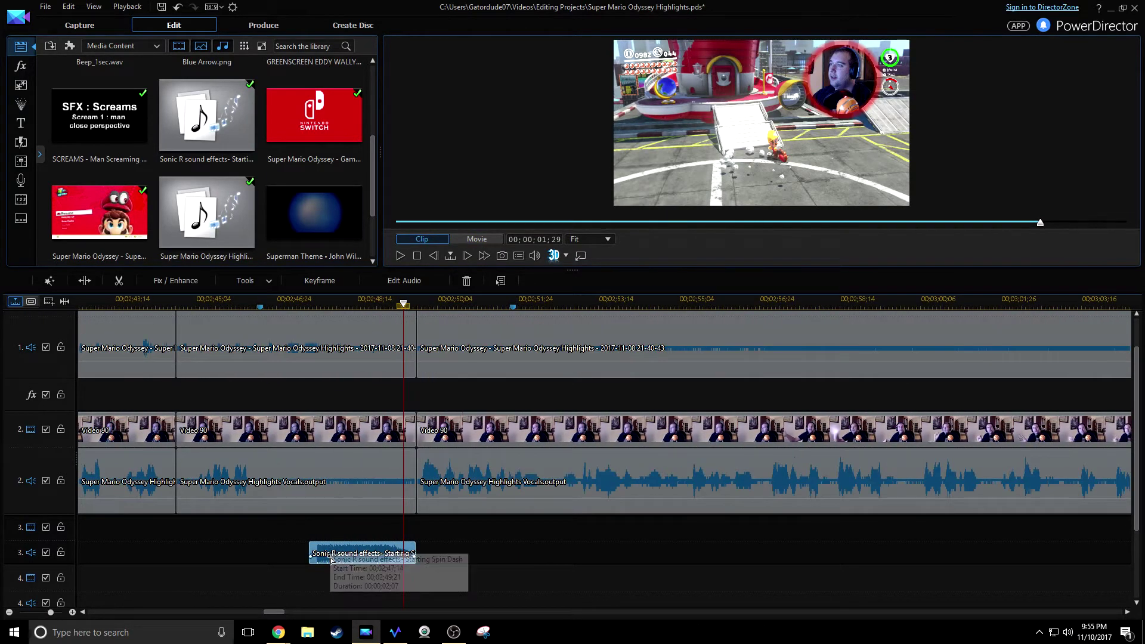
- Preview the Sonic R Starting Spin Dash sound effect on its own from the media library
click(201, 140)
click(405, 256)
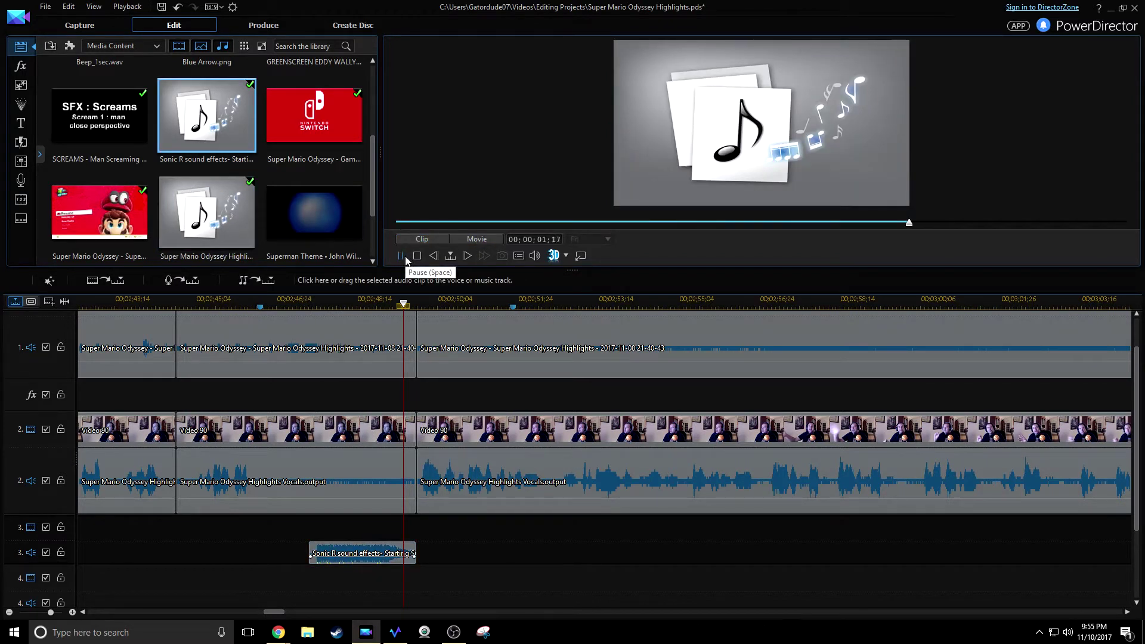
click(406, 256)
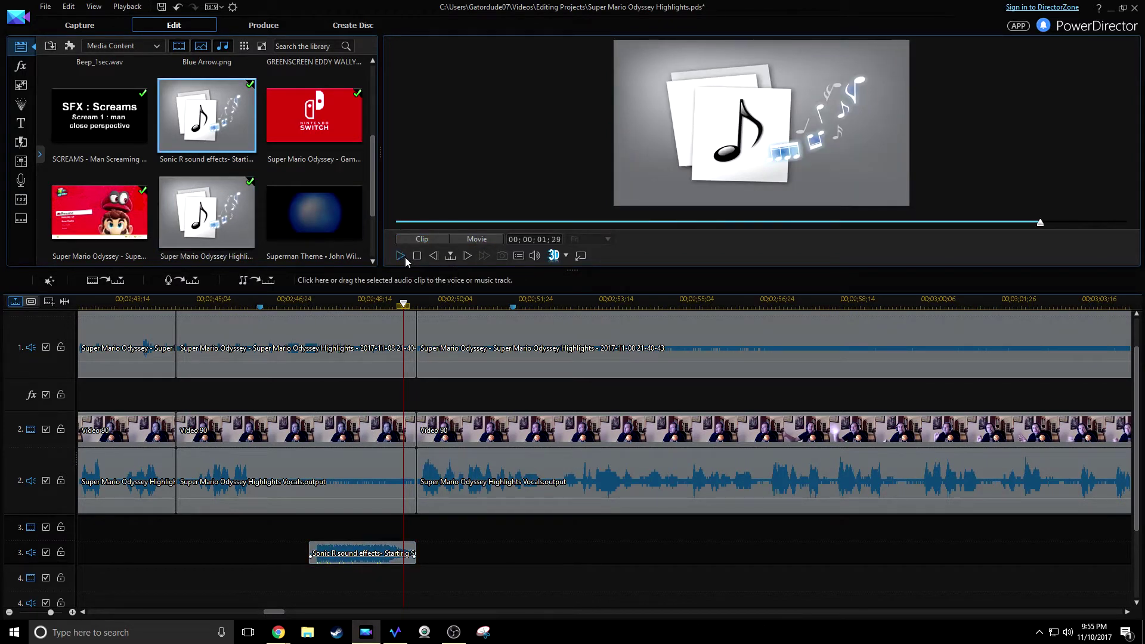
- Select the spin dash clip on the timeline and make audio track 3 moderately taller to show its waveform
click(353, 558)
click(386, 547)
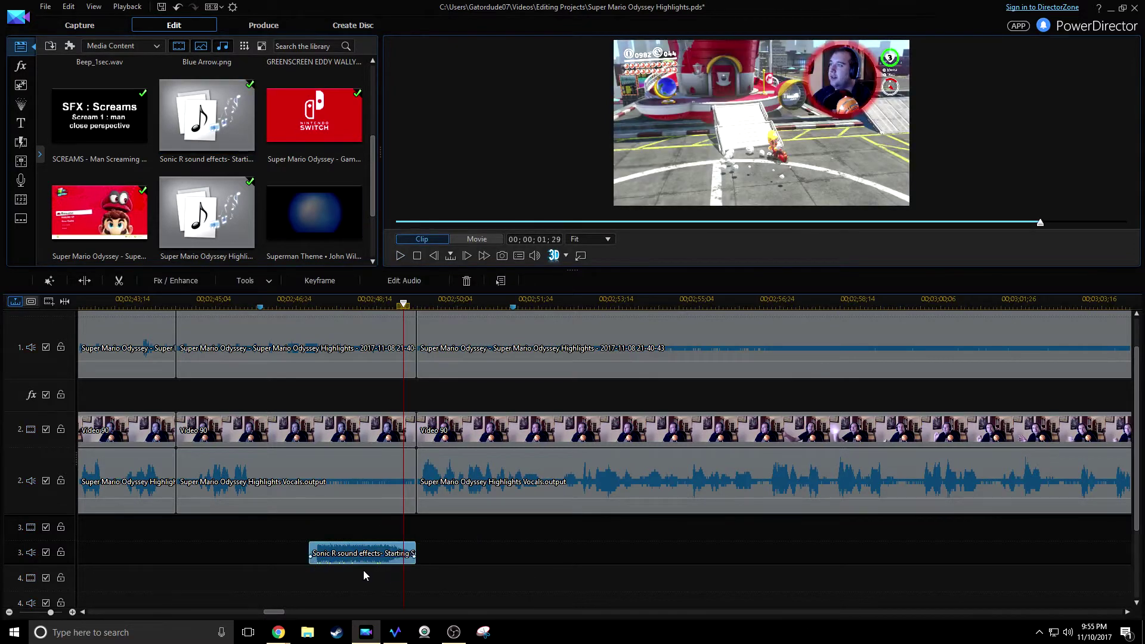
drag(45, 565, 44, 602)
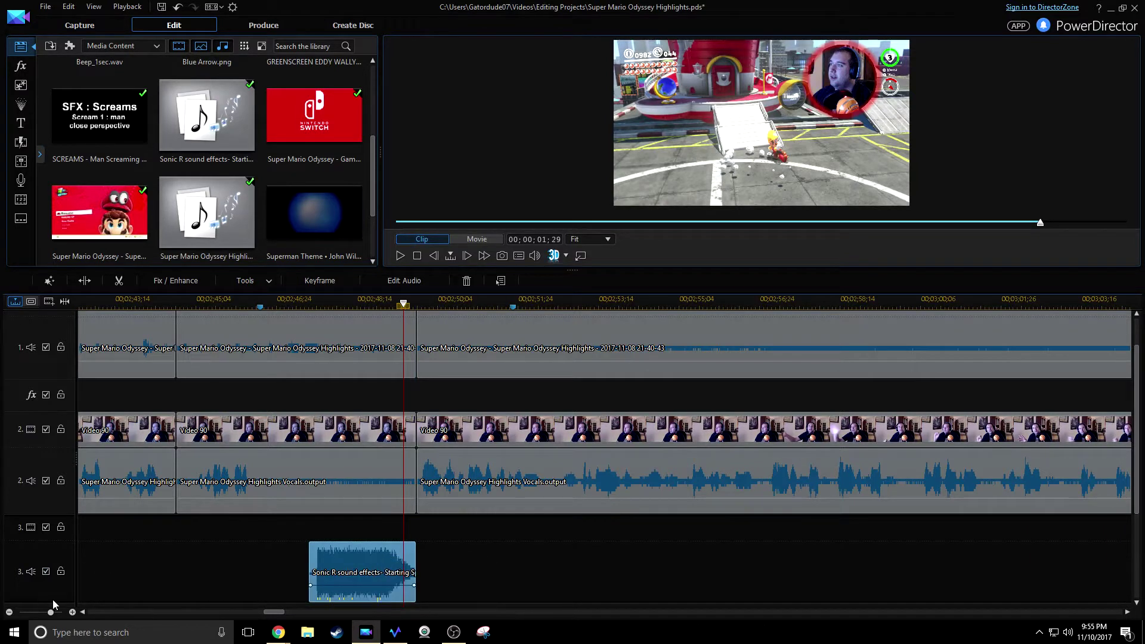
drag(45, 602, 53, 577)
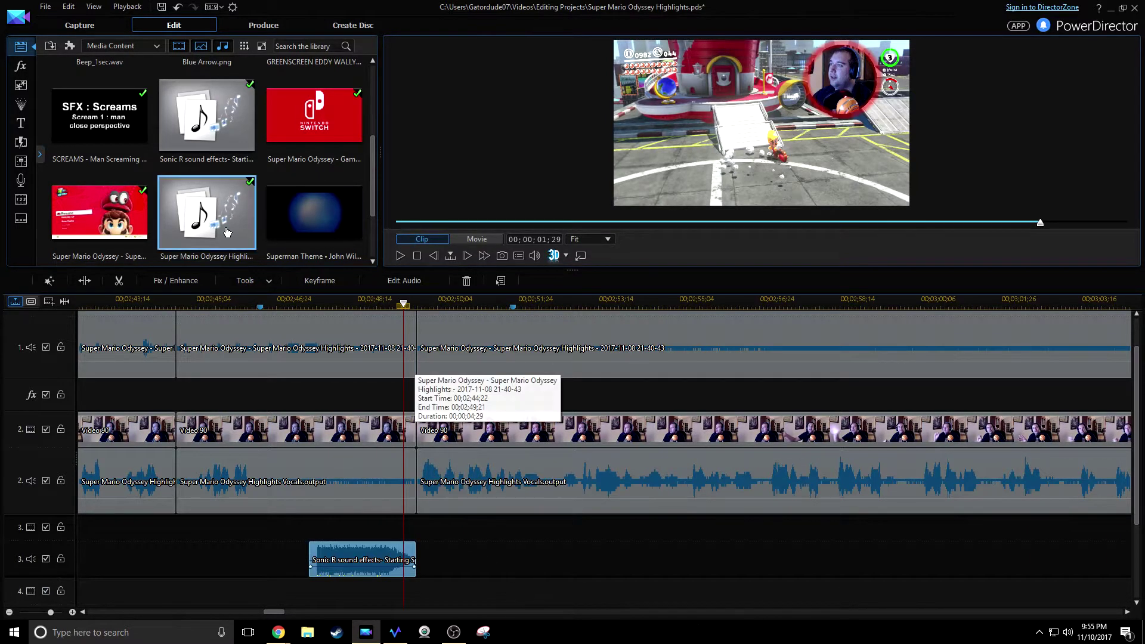
- Set the spin dash clip's volume keyframes at its start and end to -3 dB
click(300, 280)
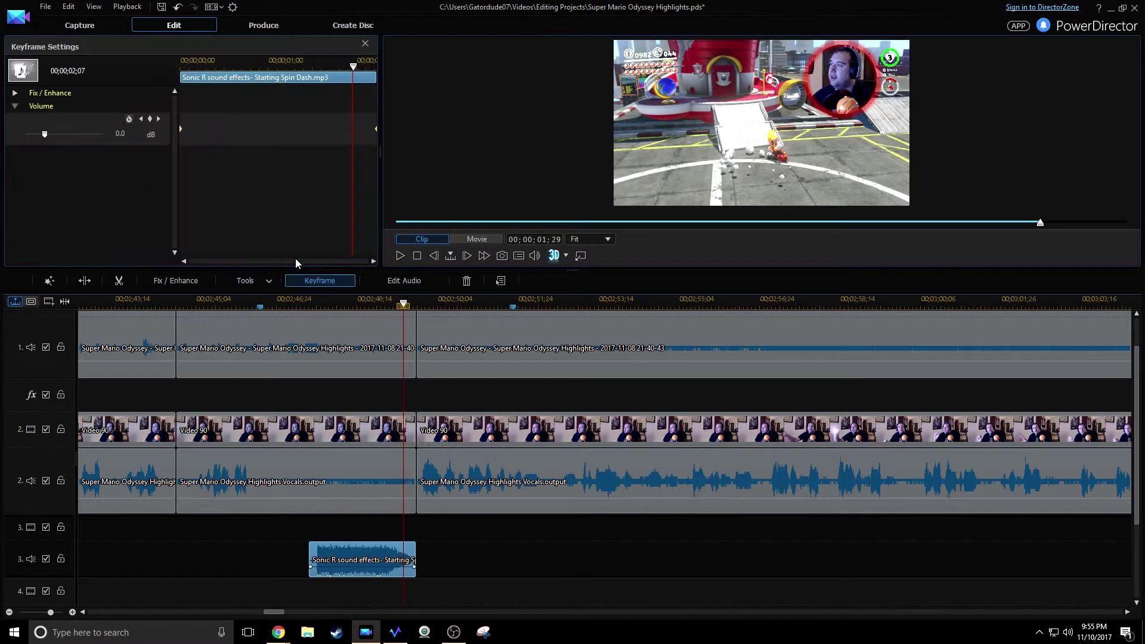
click(182, 133)
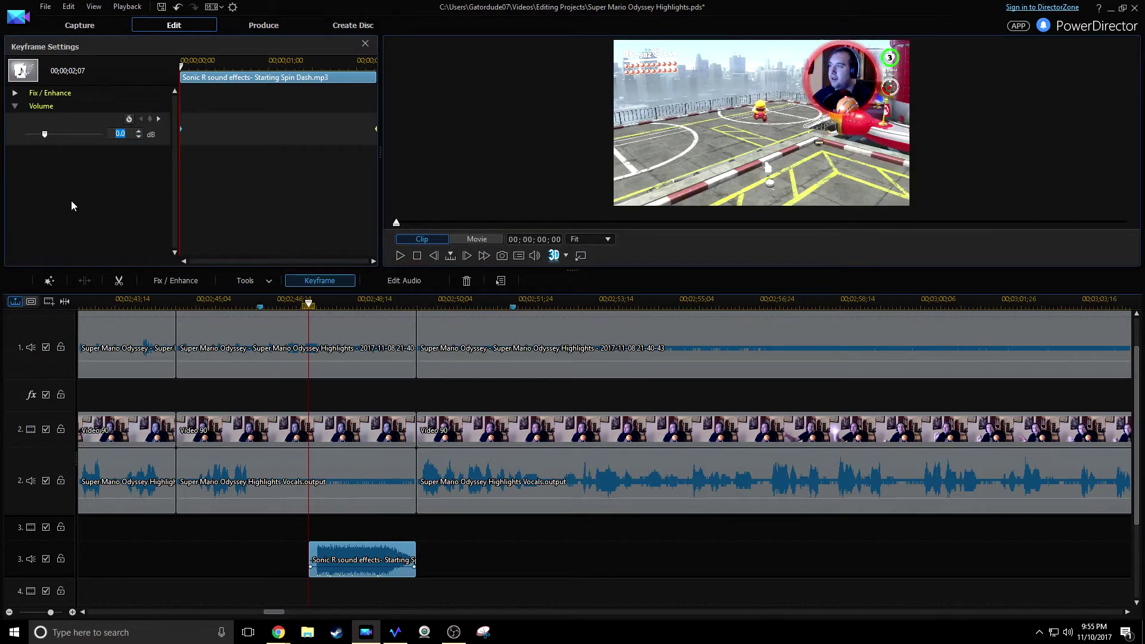
text(-3)
click(377, 134)
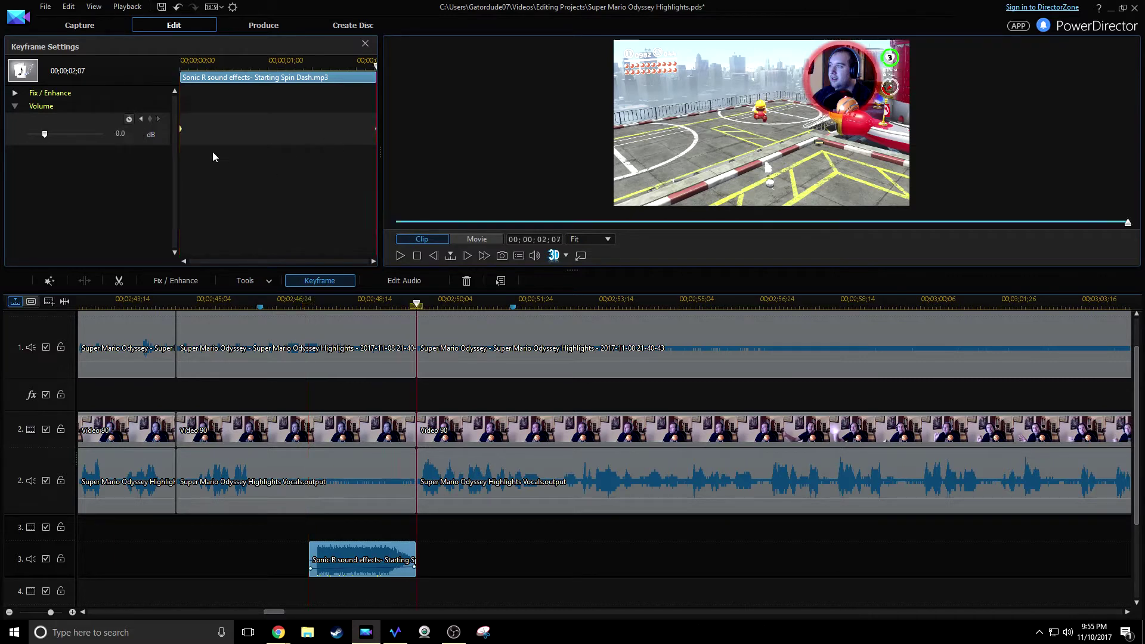
text(-3)
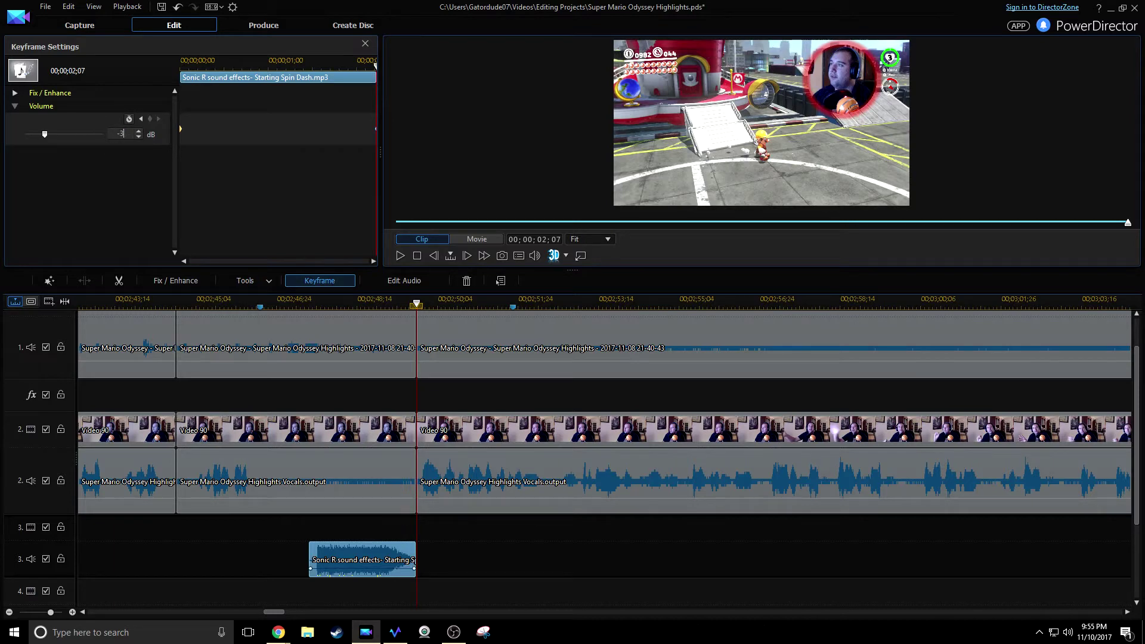
click(365, 45)
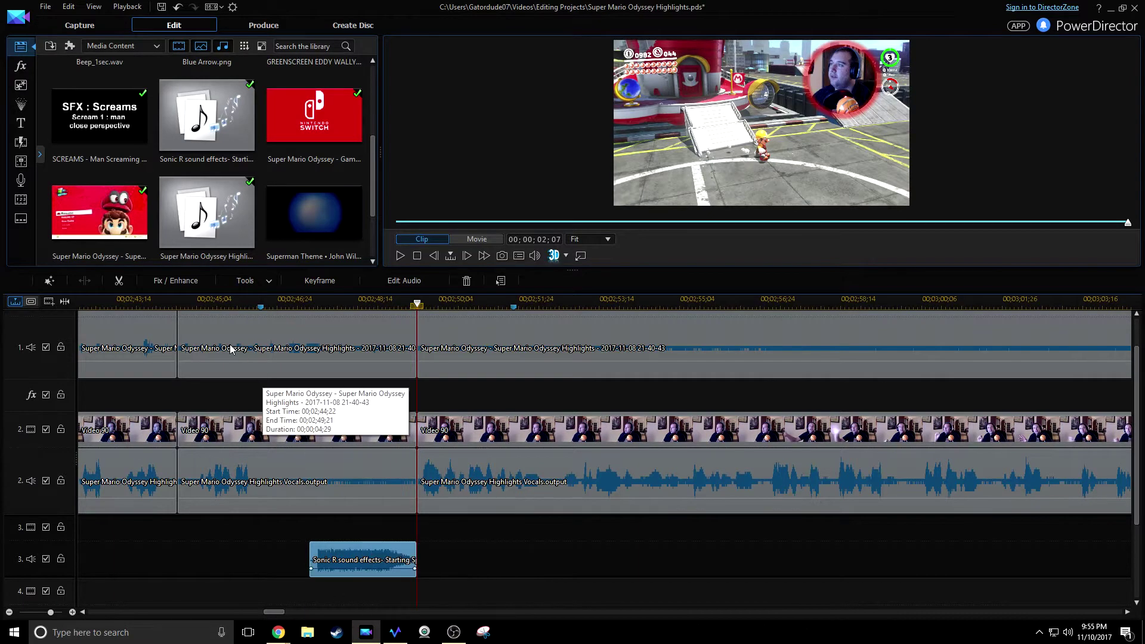
- Play the movie from the clip cut at 00;02;44;22 to check where the spin dash sound should fall
click(232, 390)
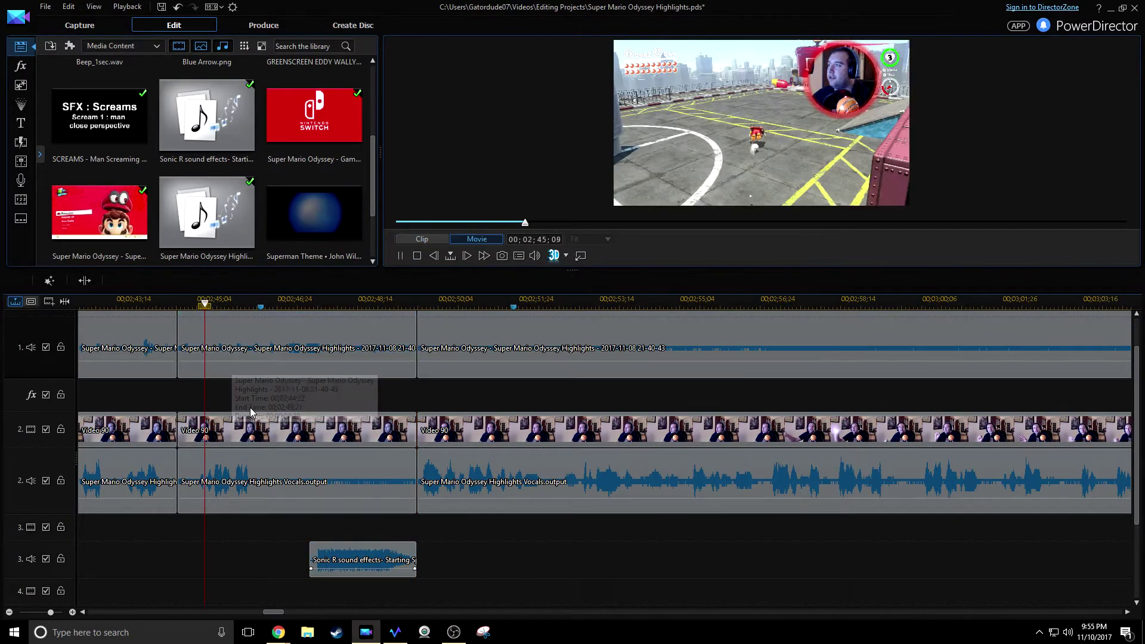
click(179, 304)
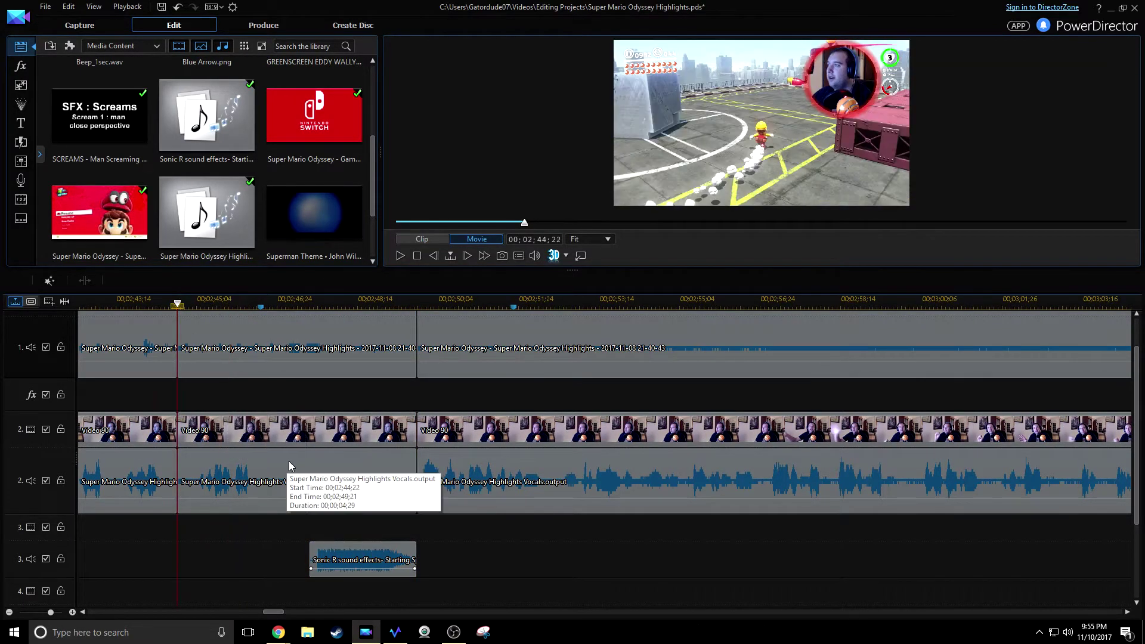
key(space)
key(space)
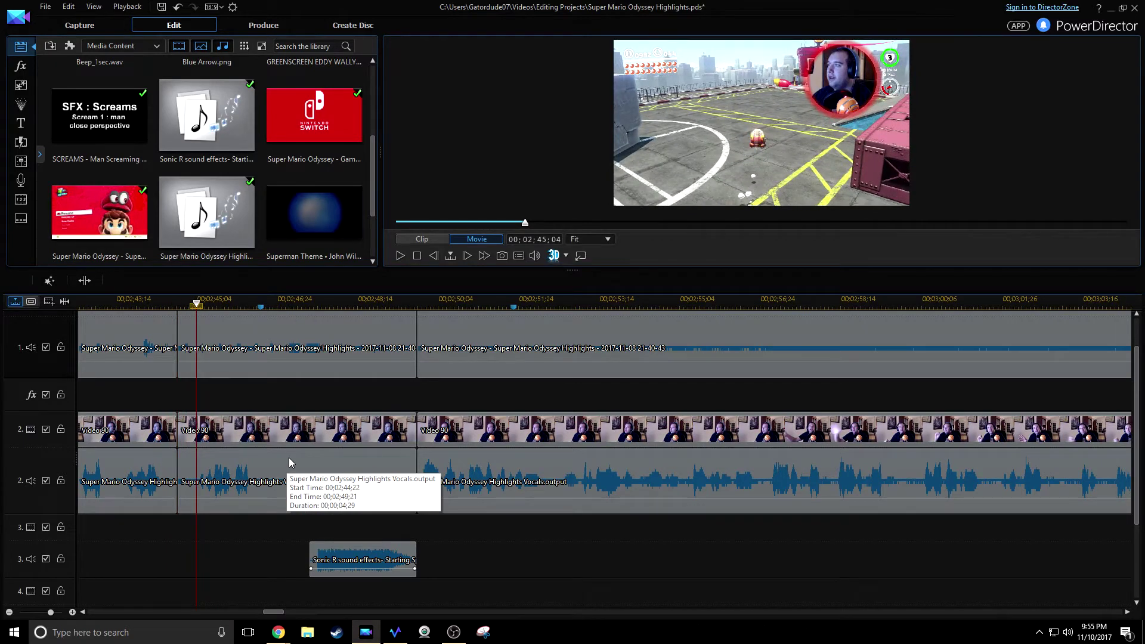
key(space)
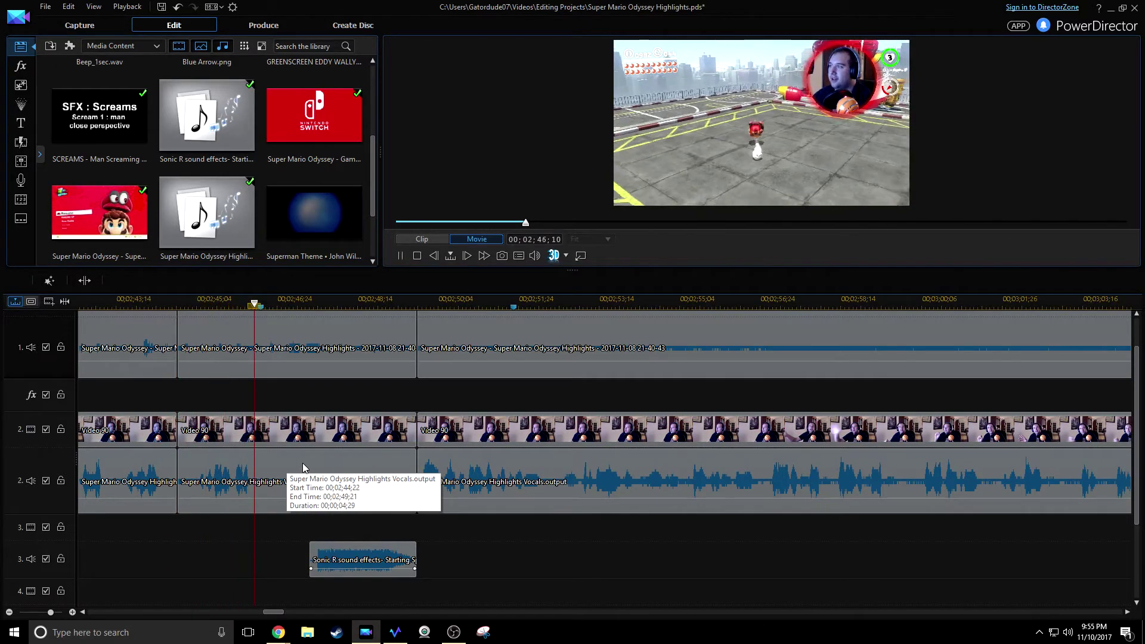
key(space)
- Move the spin dash clip on audio track 3 to start at the 00;02;44;22 cut, and play it back in a temporarily enlarged preview
click(180, 361)
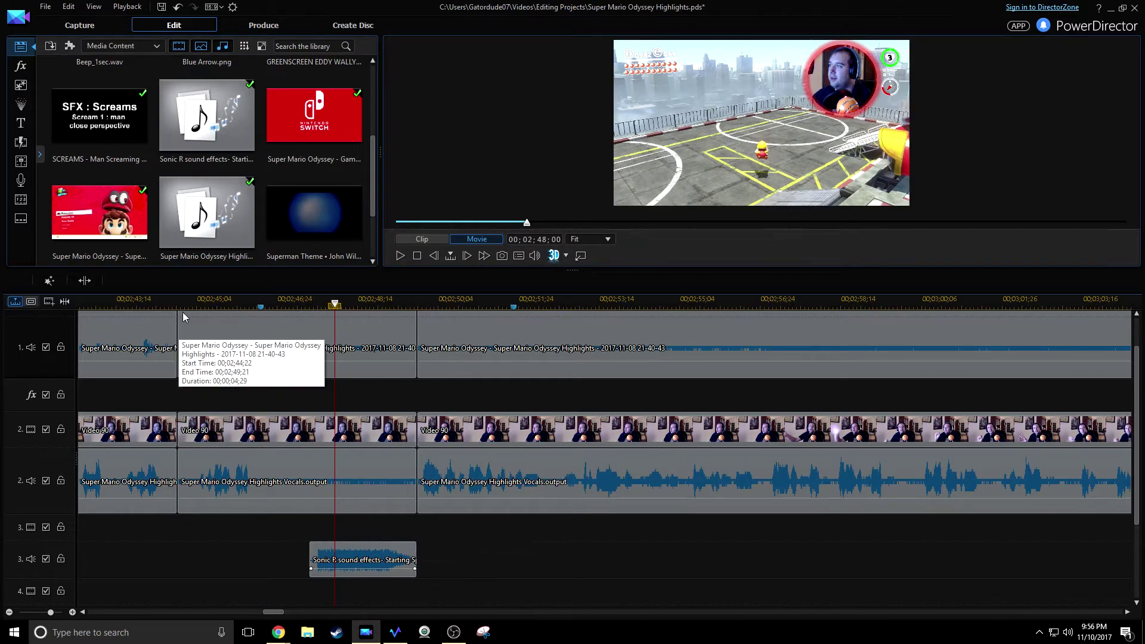
drag(393, 557, 271, 552)
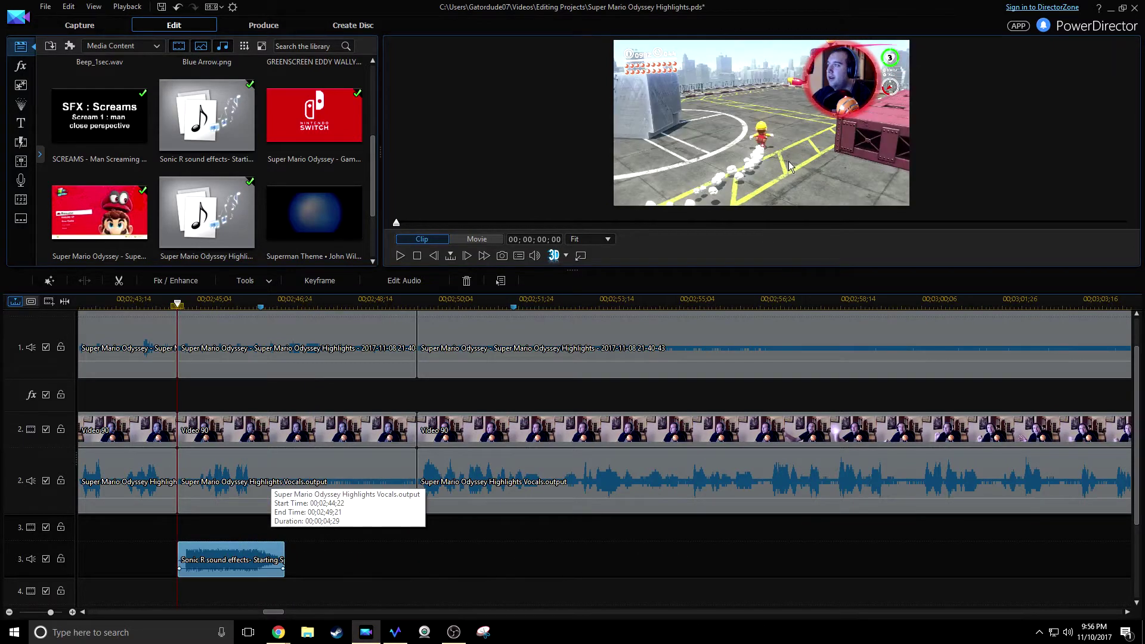
drag(596, 270, 584, 463)
key(space)
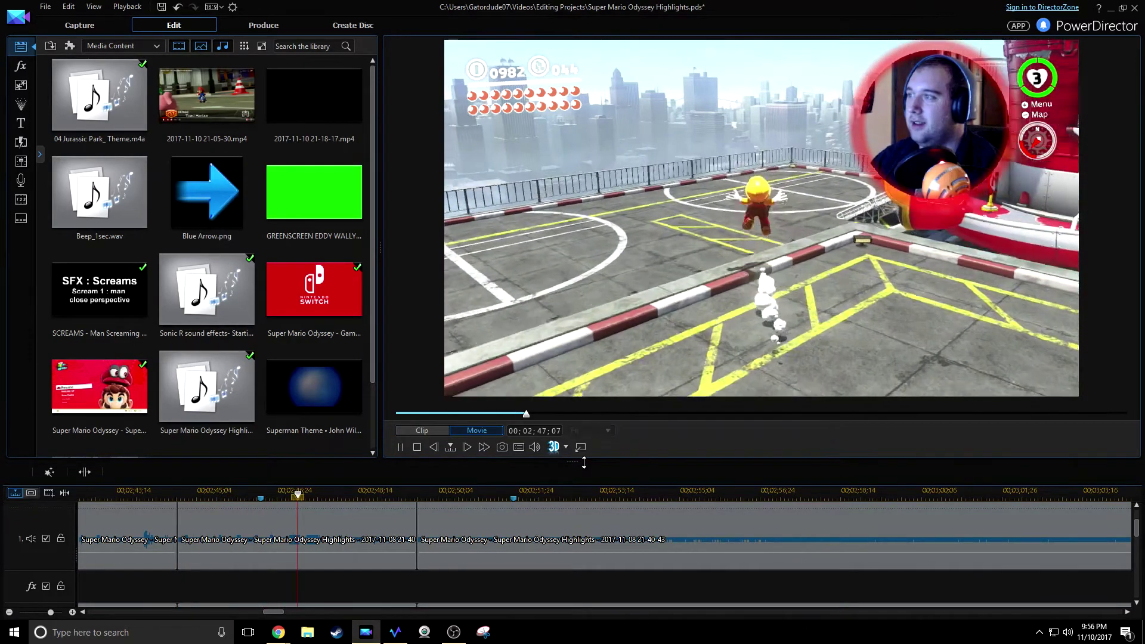
key(space)
drag(583, 463, 615, 261)
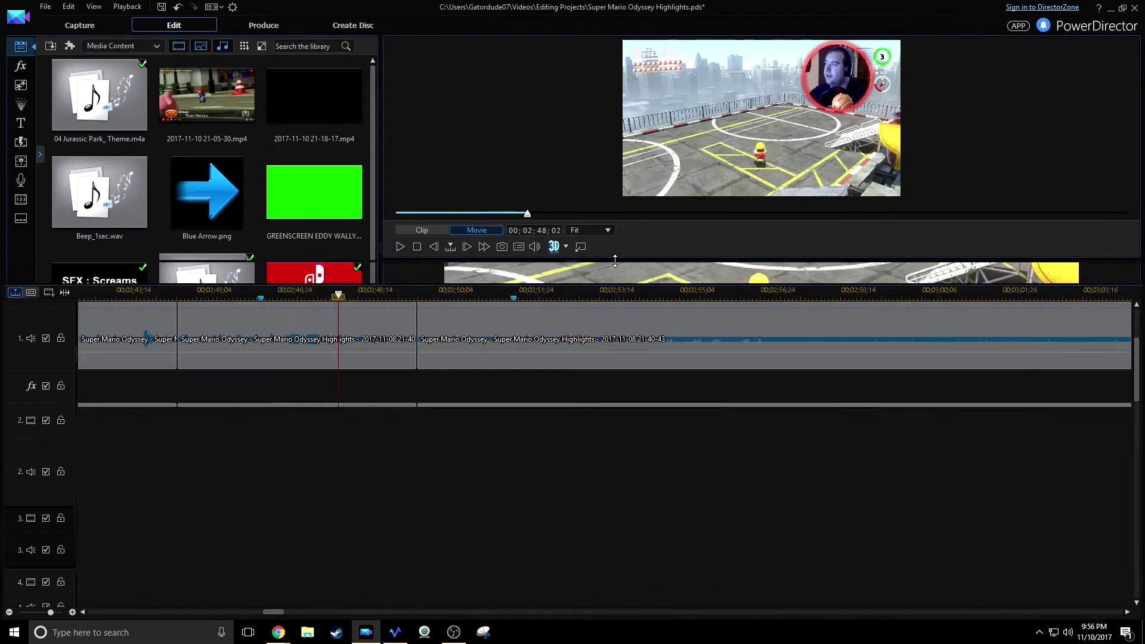
- Set the spin dash clip's volume keyframes at its start and end to -10 dB
click(208, 474)
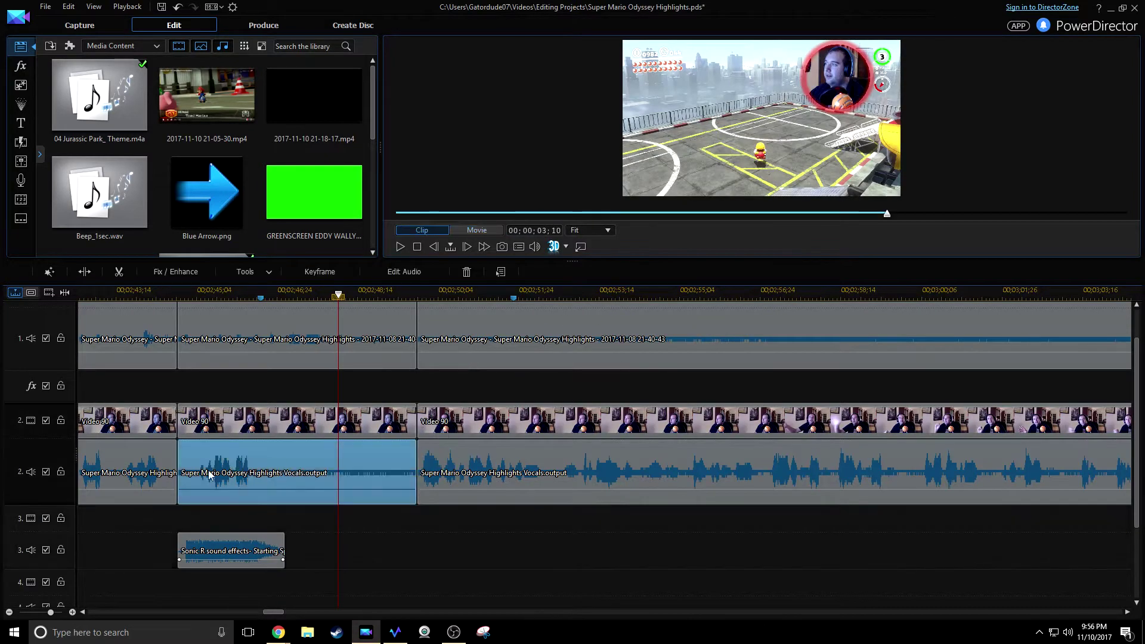
click(239, 546)
click(246, 272)
click(320, 272)
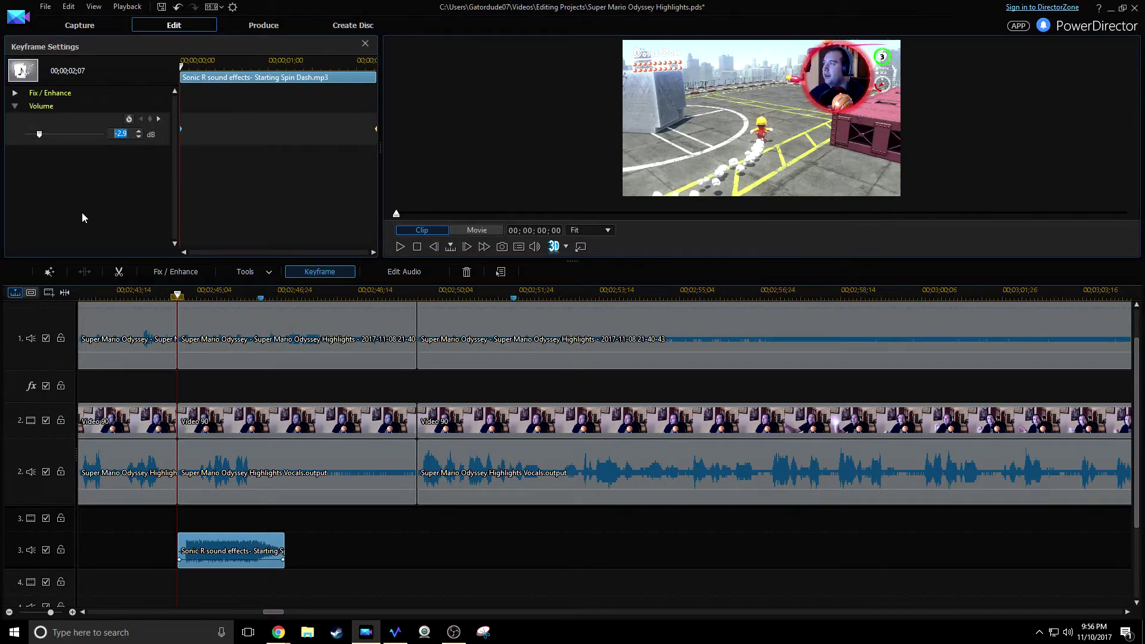
text(-10)
click(375, 130)
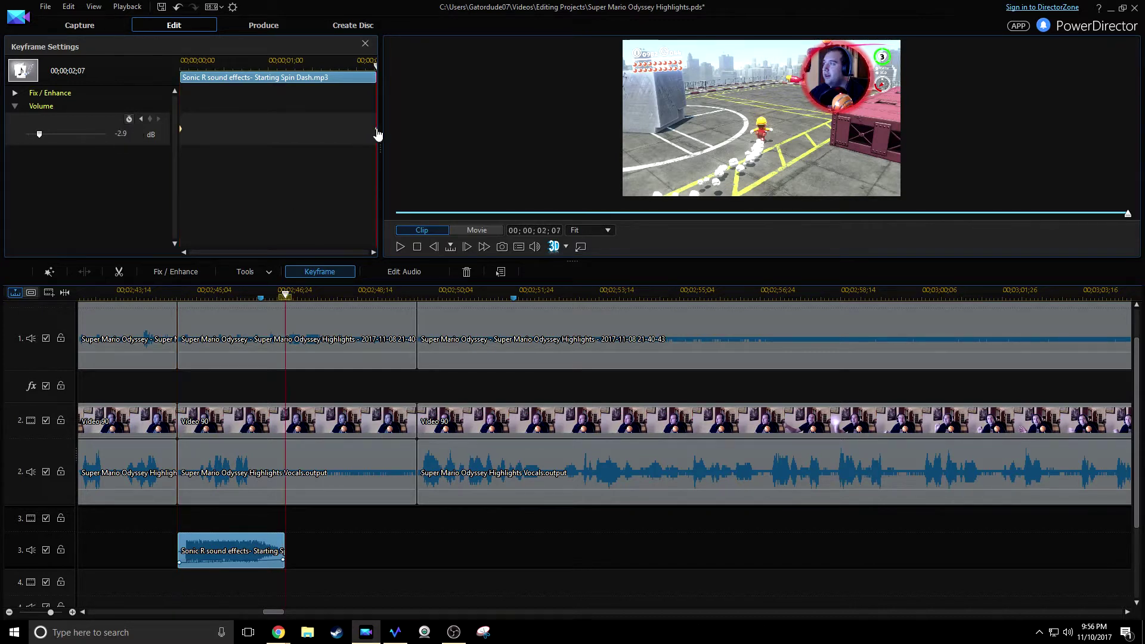
text(10)
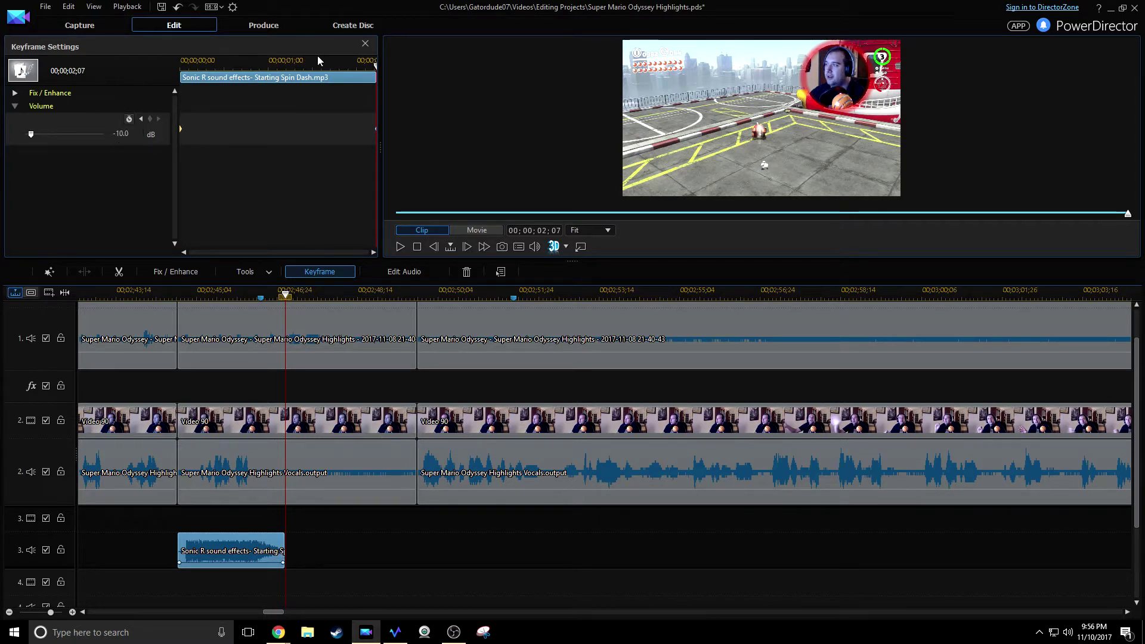
click(365, 46)
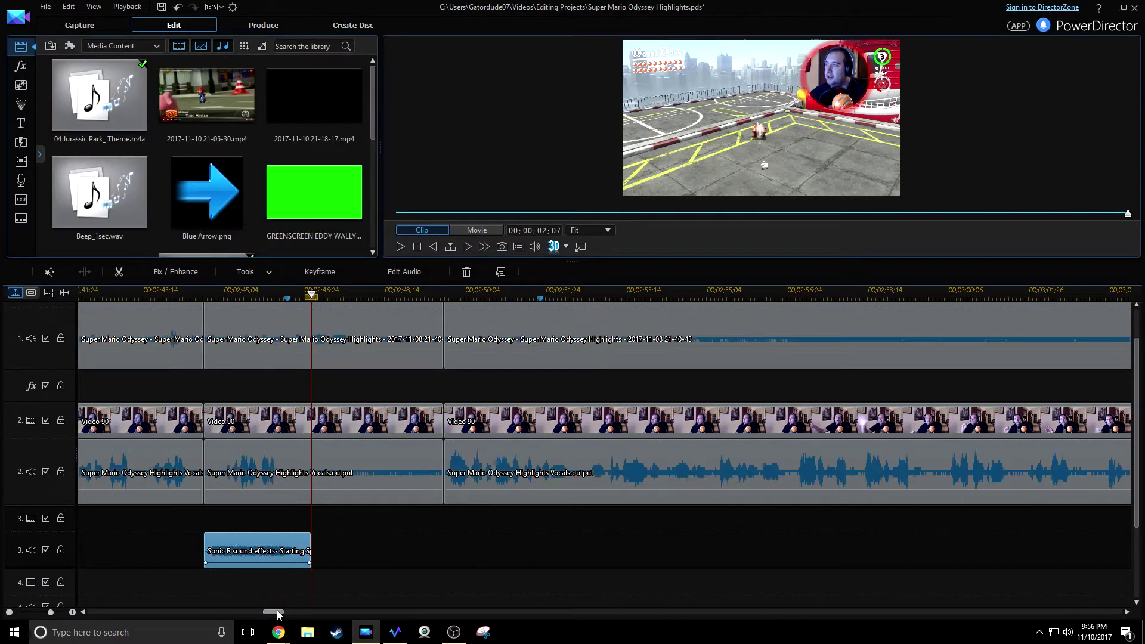
- Play the movie from 00;02;44;22 through the spin dash clip to check its volume against the vocals
click(277, 420)
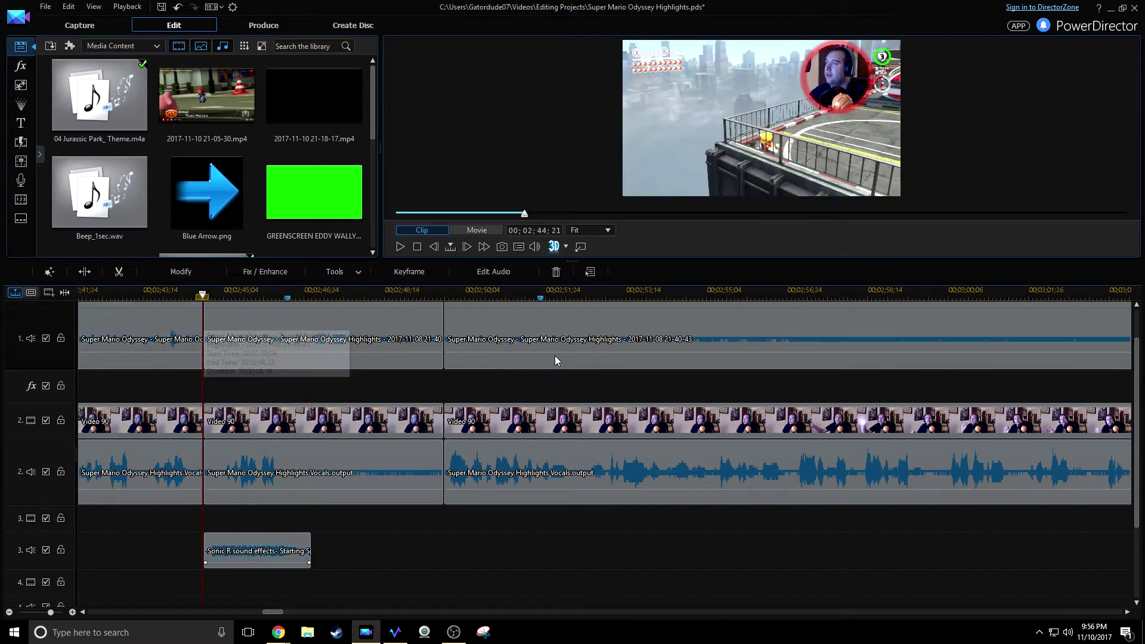
click(619, 310)
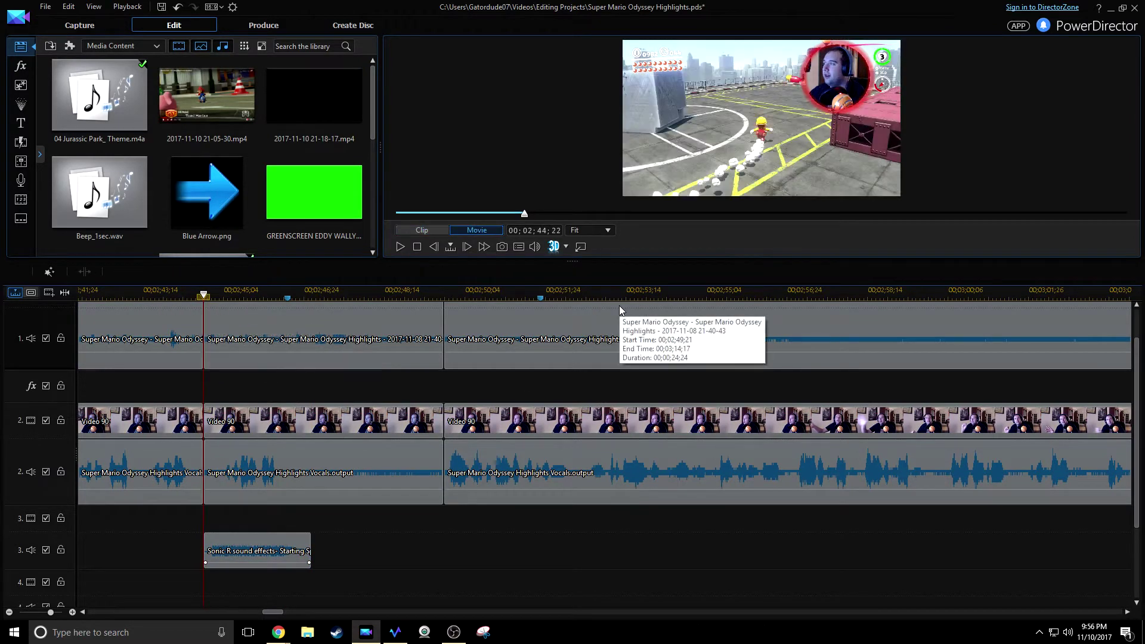
key(space)
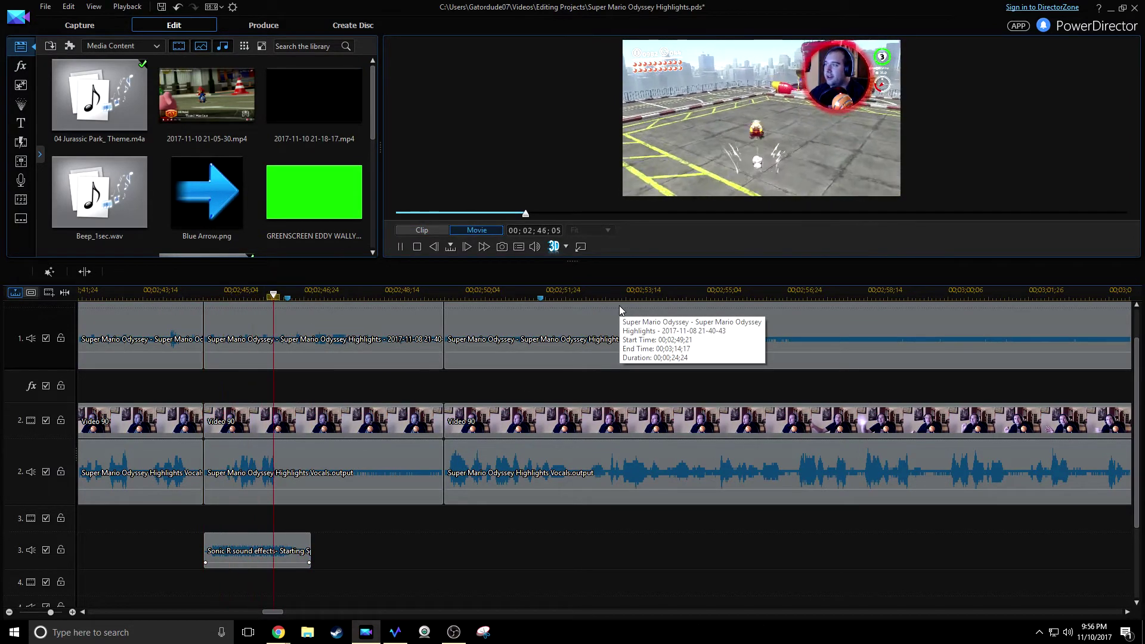
click(245, 503)
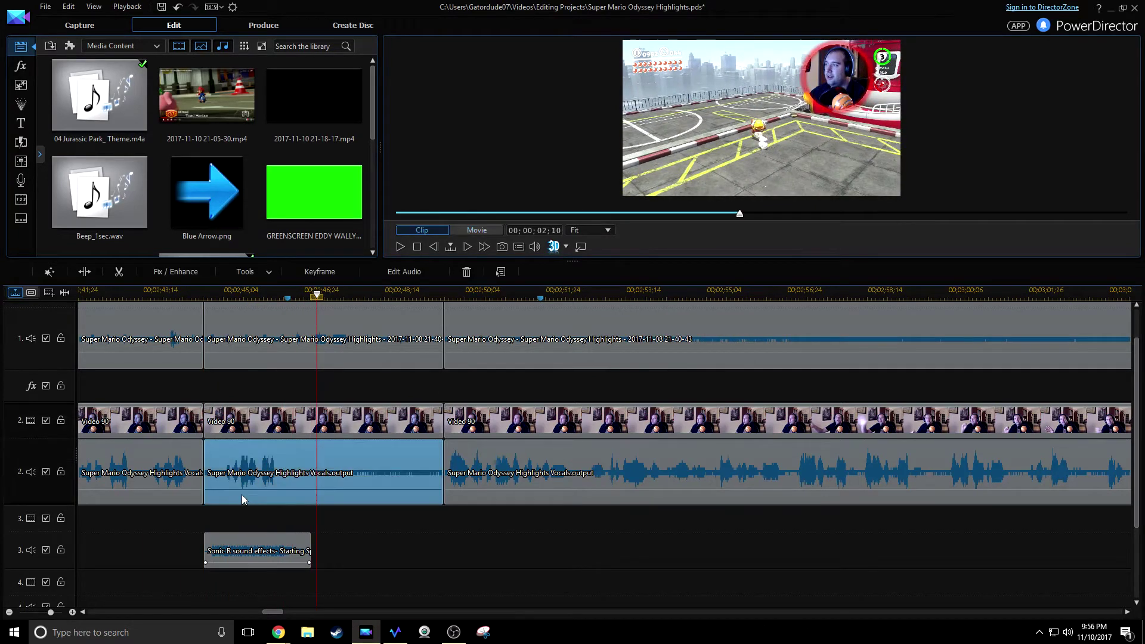
- Add a volume keyframe to the selected vocals clip on audio track 2, raising its volume line, and view the keyframe settings
drag(254, 490, 251, 484)
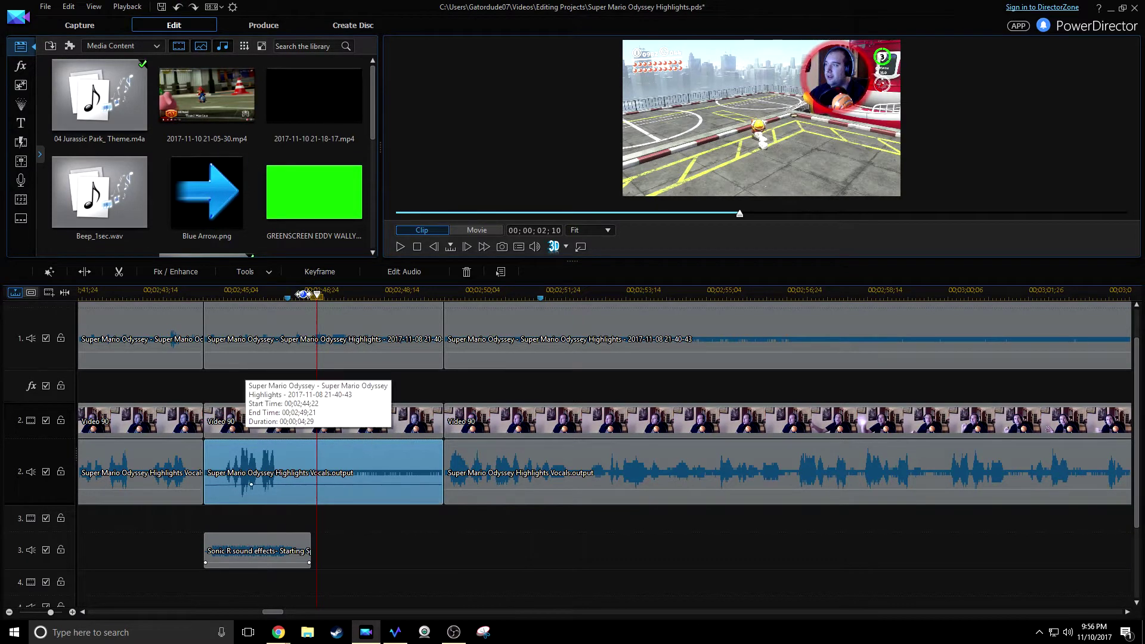
click(316, 272)
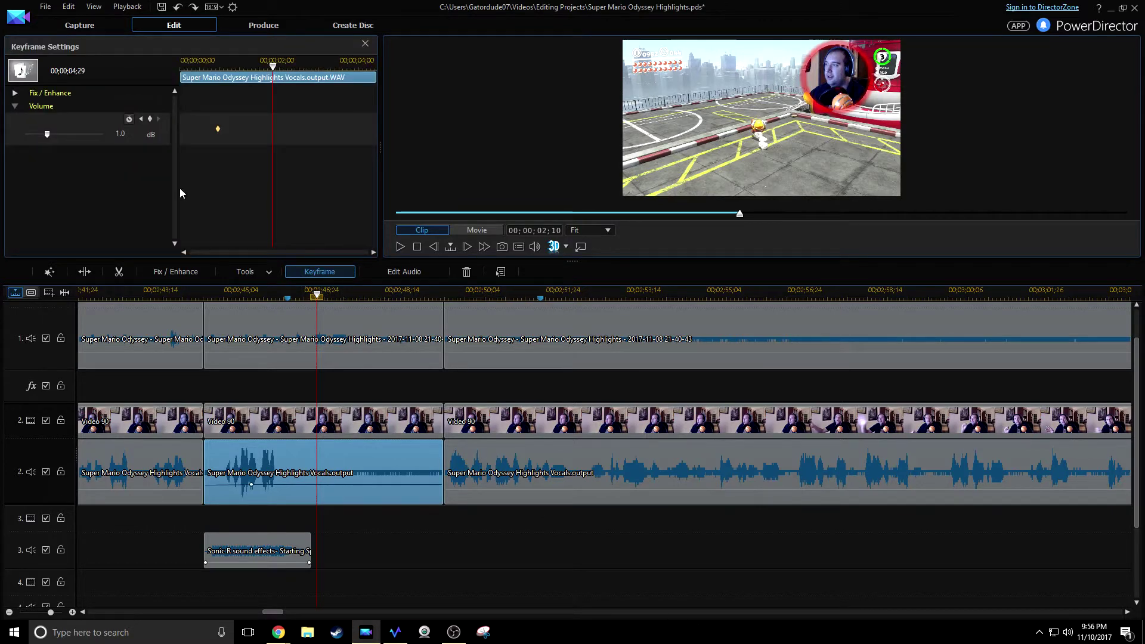
click(365, 44)
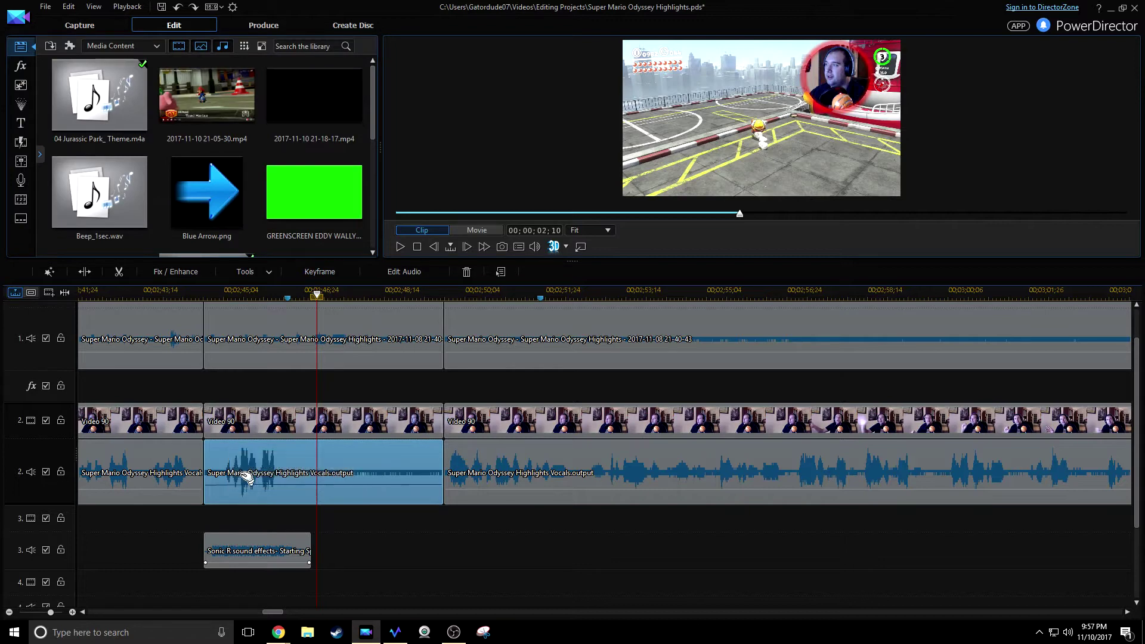
- Play back the adjusted vocals clip from its start to hear the volume change
click(203, 292)
key(space)
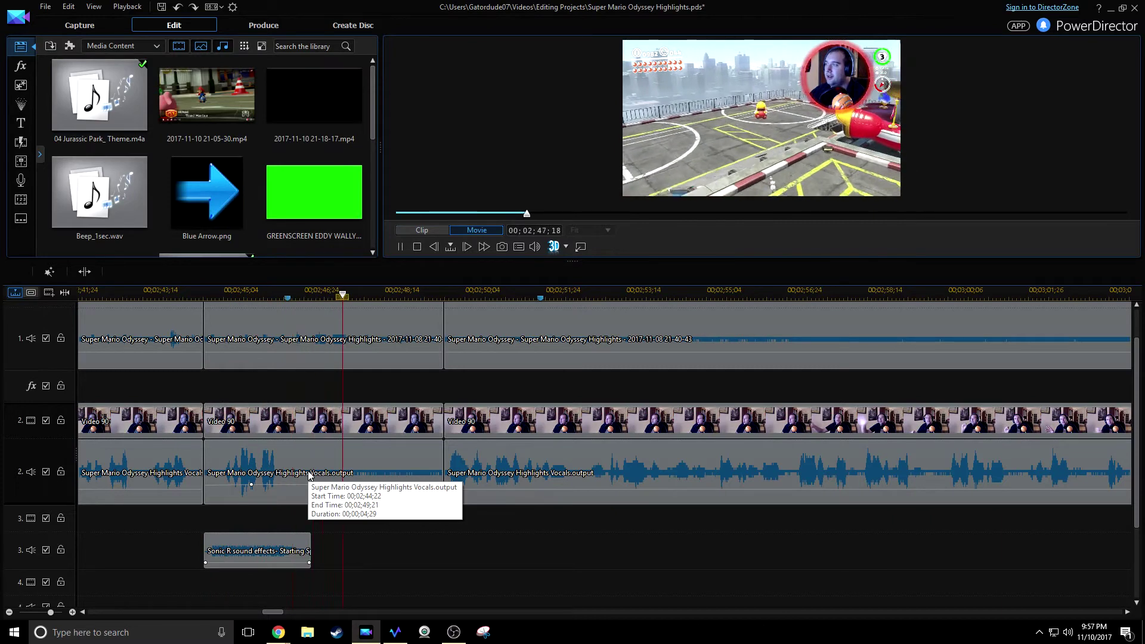
key(space)
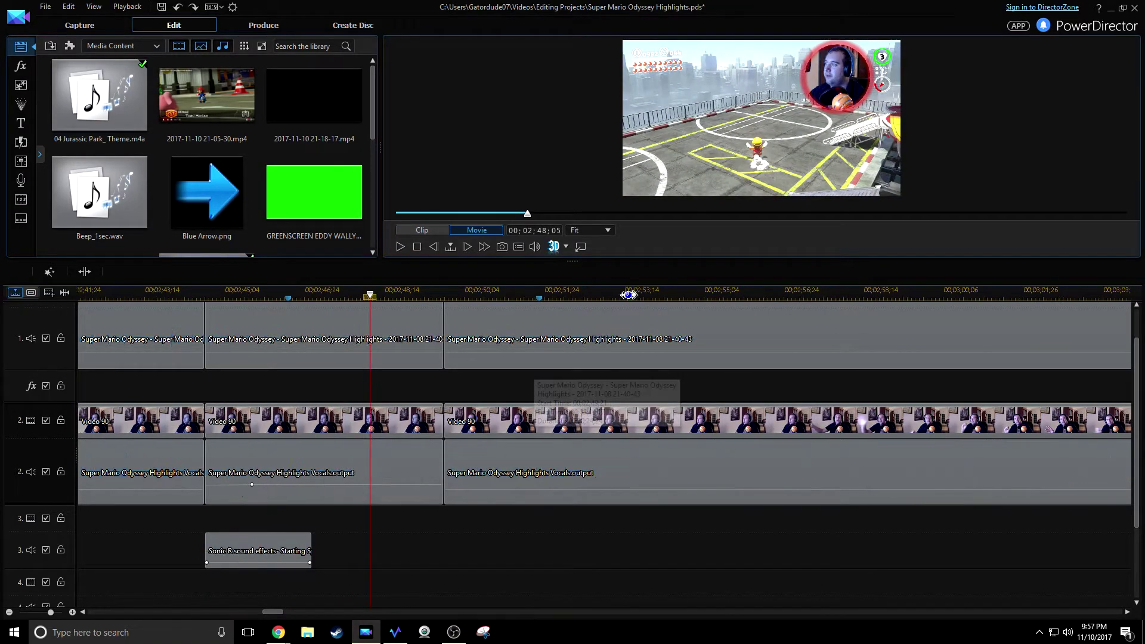
- Move the playhead to about 00;02;51;00 in the costume-selection clip and enlarge the preview area
scroll(435, 396, down, 2)
scroll(494, 499, up, 1)
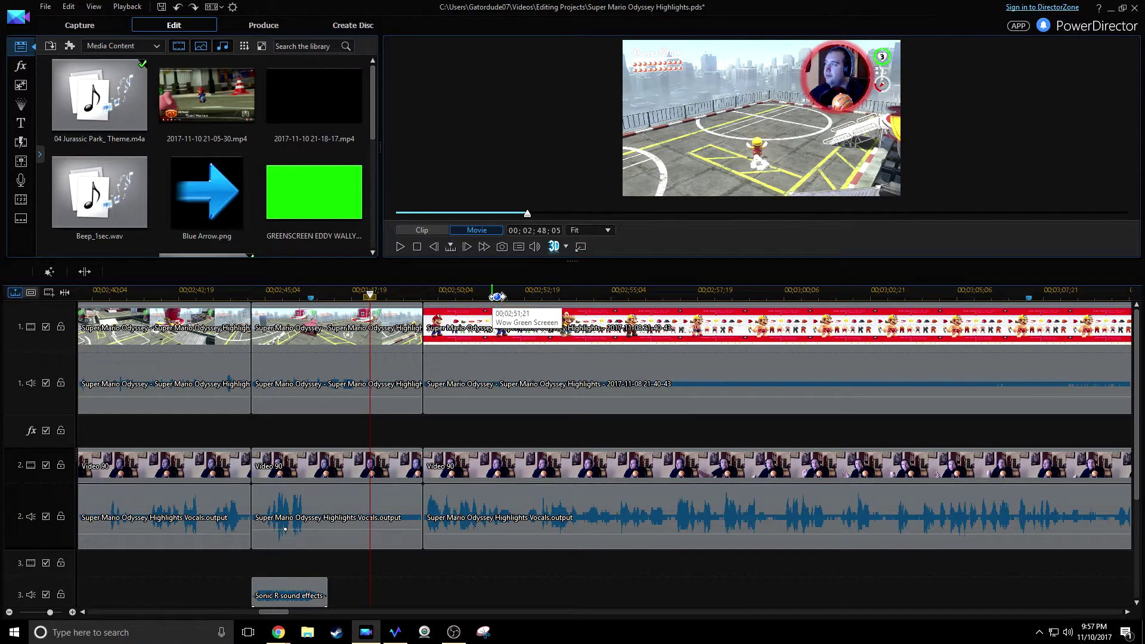
scroll(497, 297, down, 2)
click(429, 294)
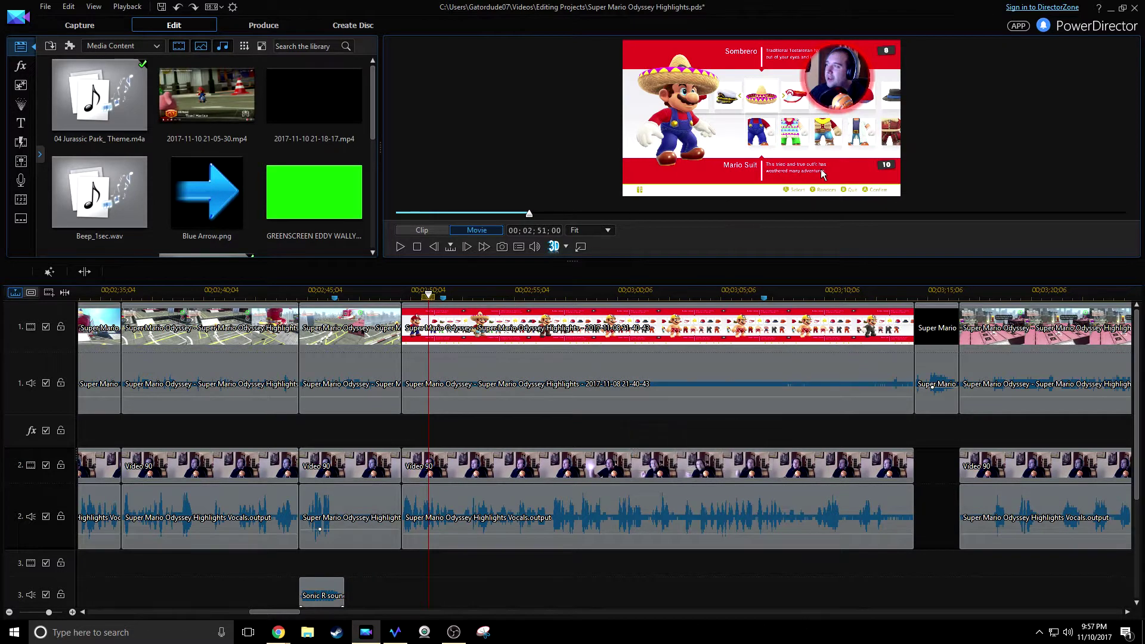
drag(692, 265, 677, 340)
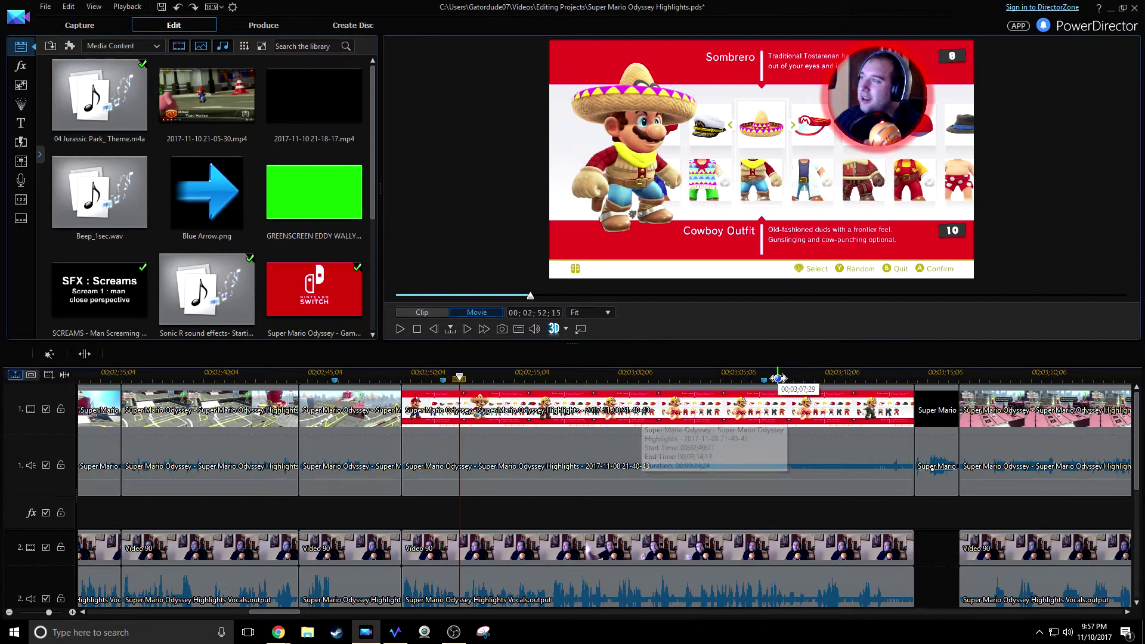
- Play the costume-selection clip from several points and pause at about 00;03;05;10
scroll(710, 390, down, 1)
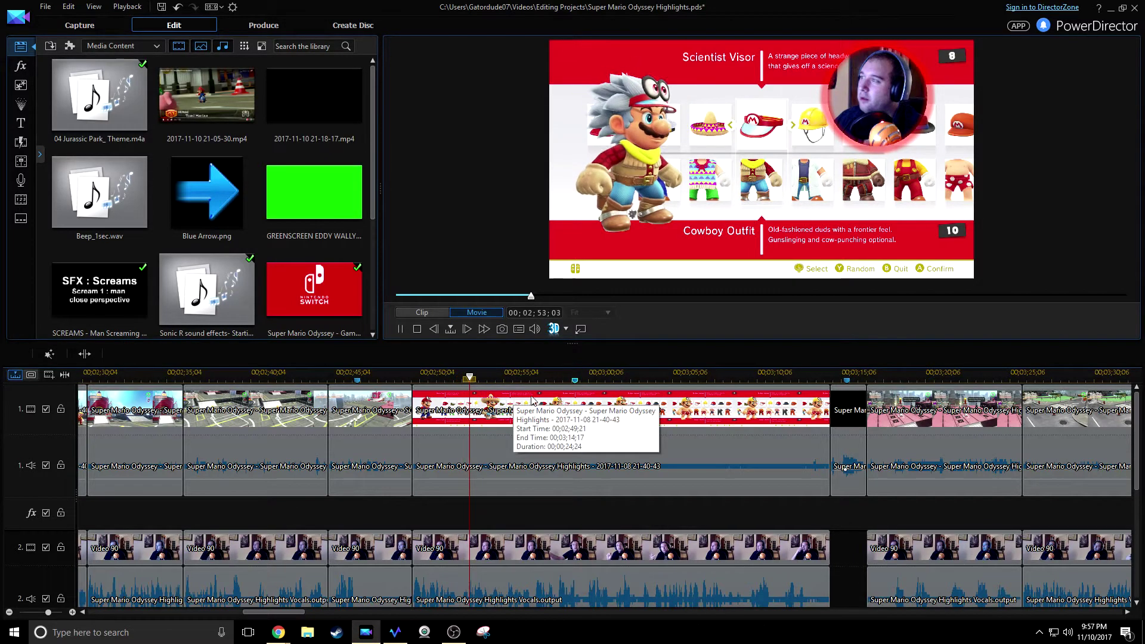
click(549, 373)
click(520, 374)
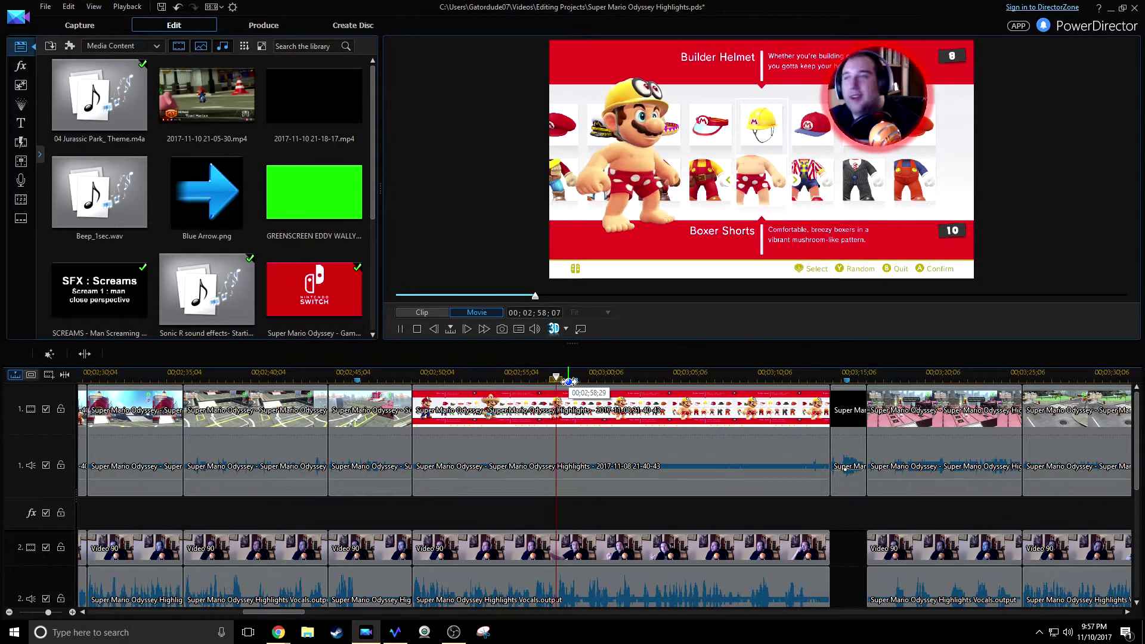
click(494, 390)
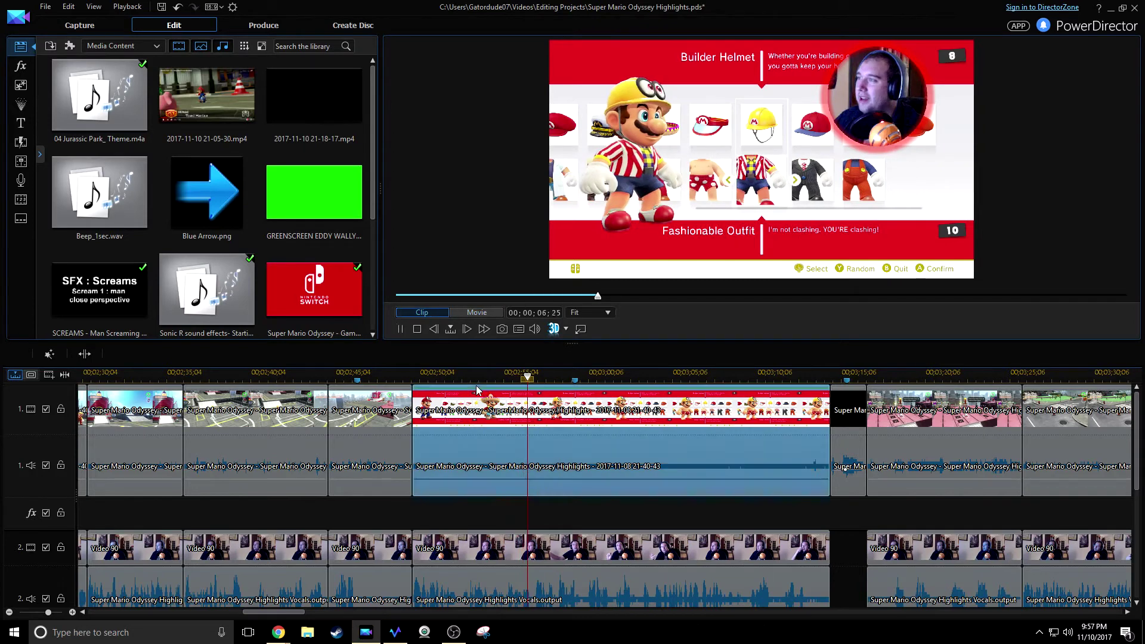
click(478, 373)
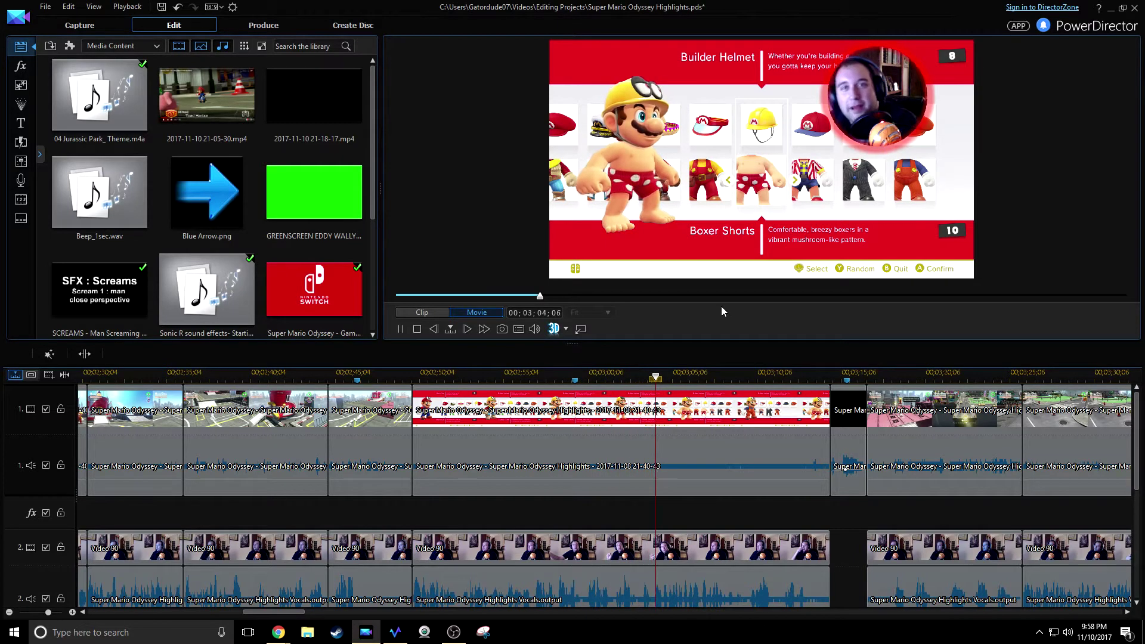
key(space)
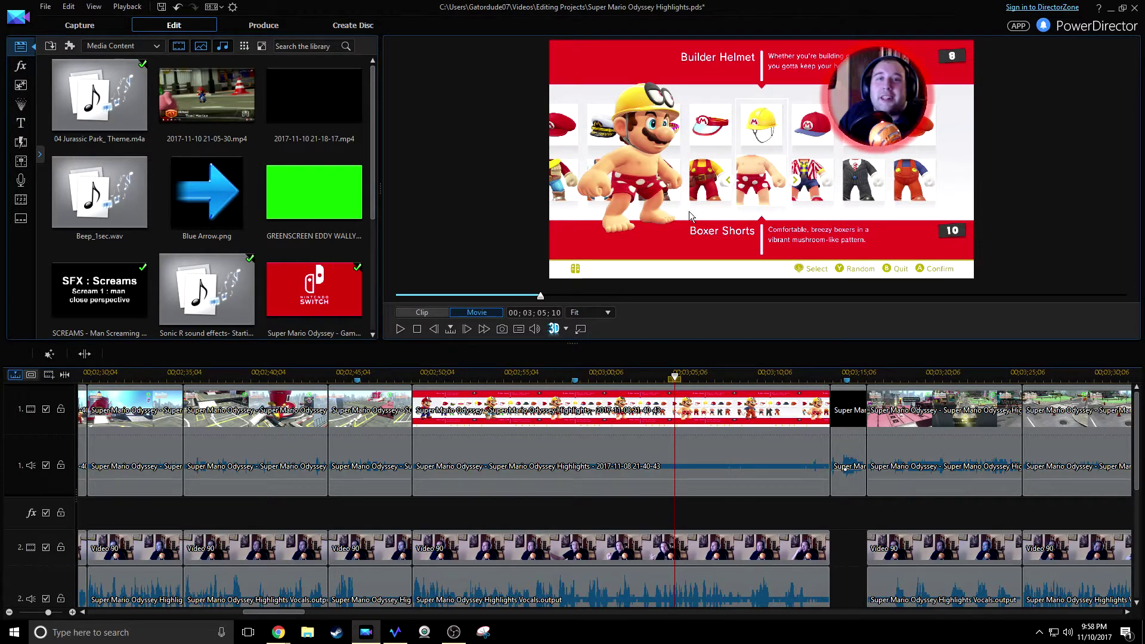
- Resize the preview area against the timeline, trying larger and smaller sizes and settling on a medium one
drag(650, 341, 650, 399)
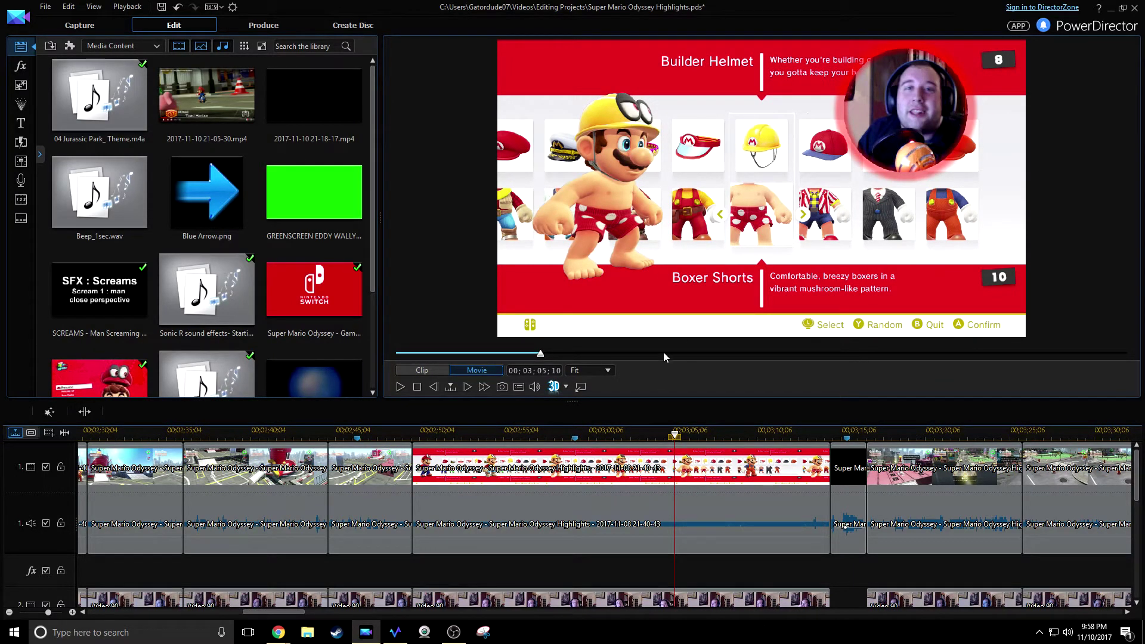
drag(667, 403, 671, 189)
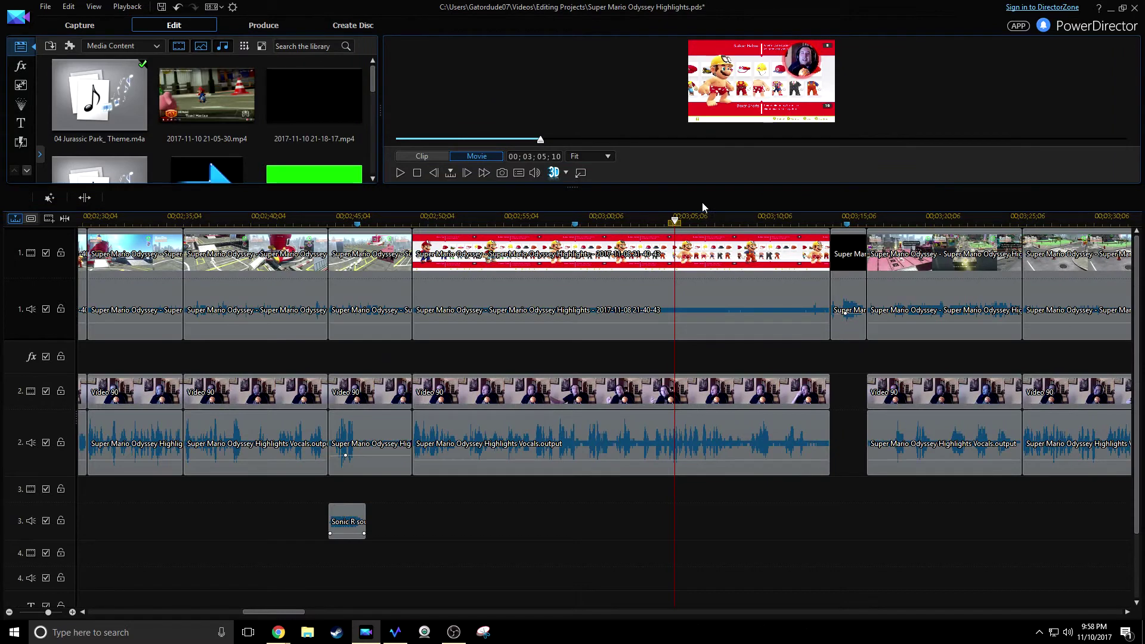
drag(717, 186, 662, 227)
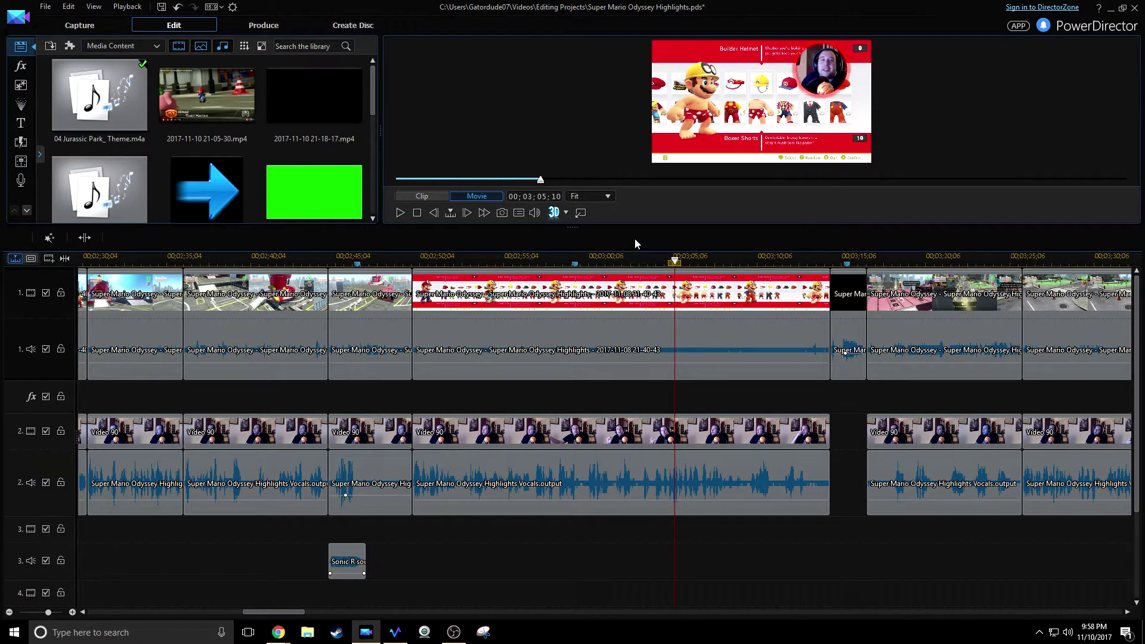
drag(643, 231, 656, 295)
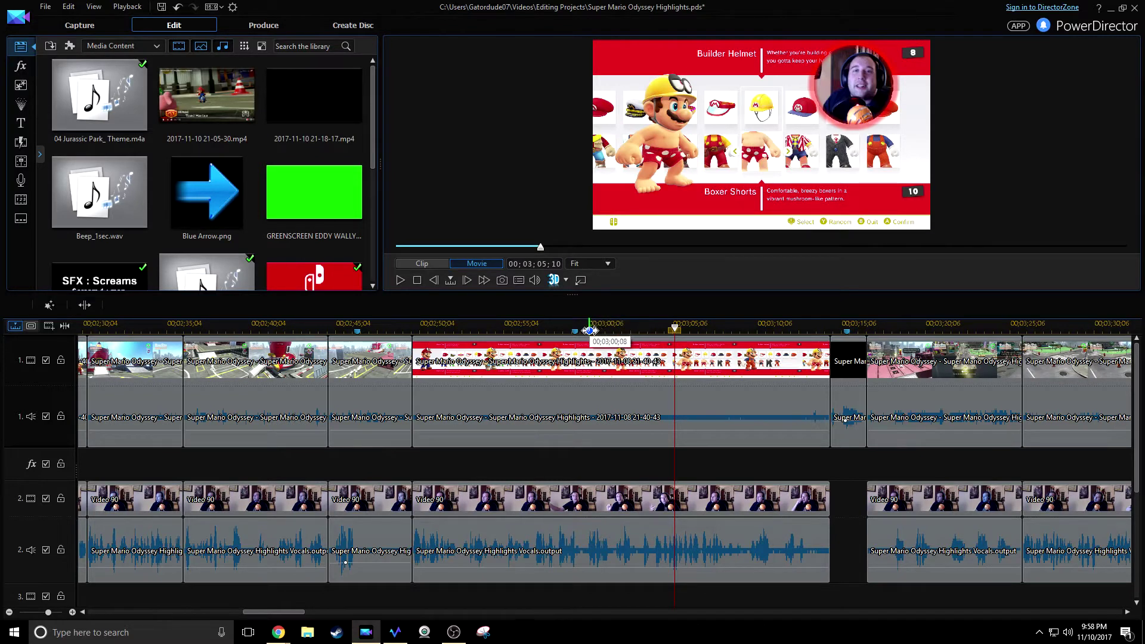
- Place the GREENSCREEN EDDY WALLY clip on track 3 under the costume-selection clip, starting at about 00;02;55;17
click(340, 186)
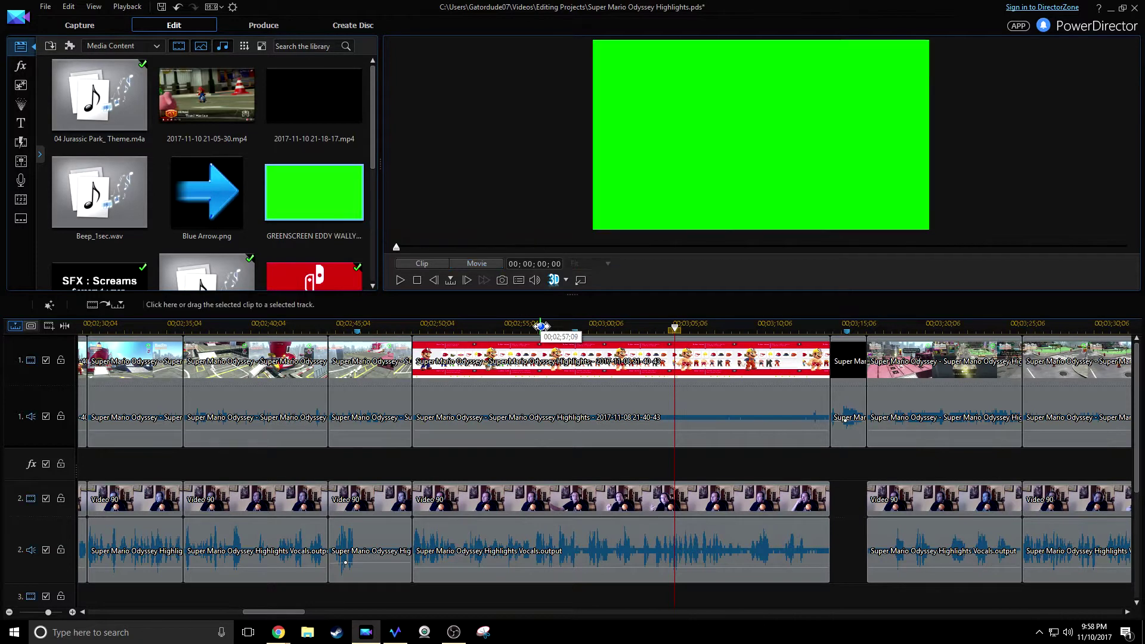
click(585, 324)
key(space)
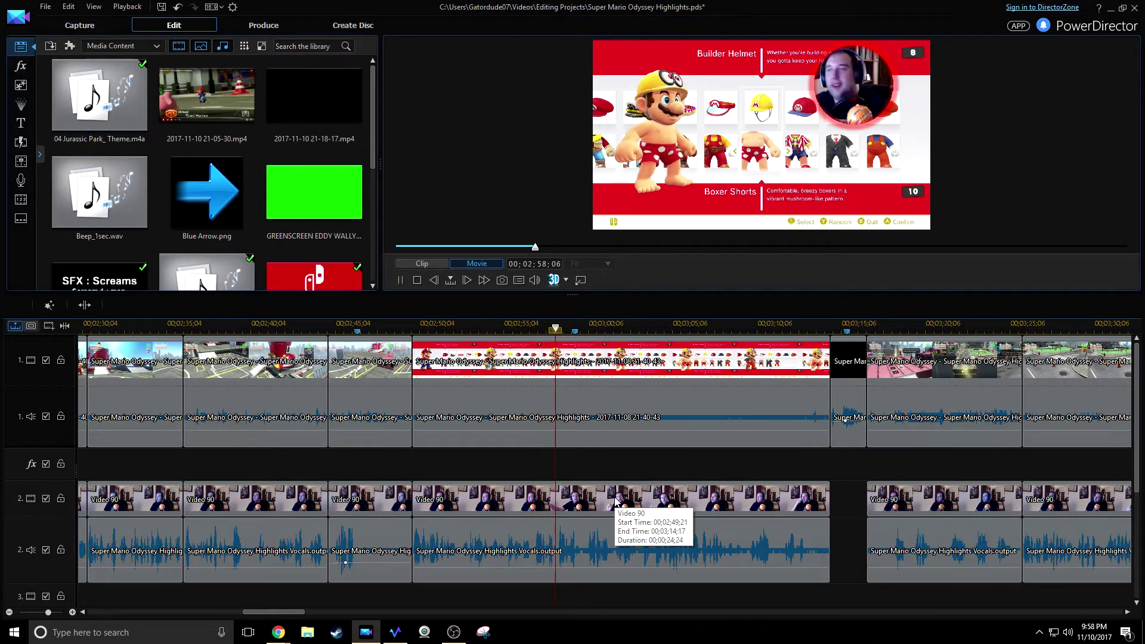
key(space)
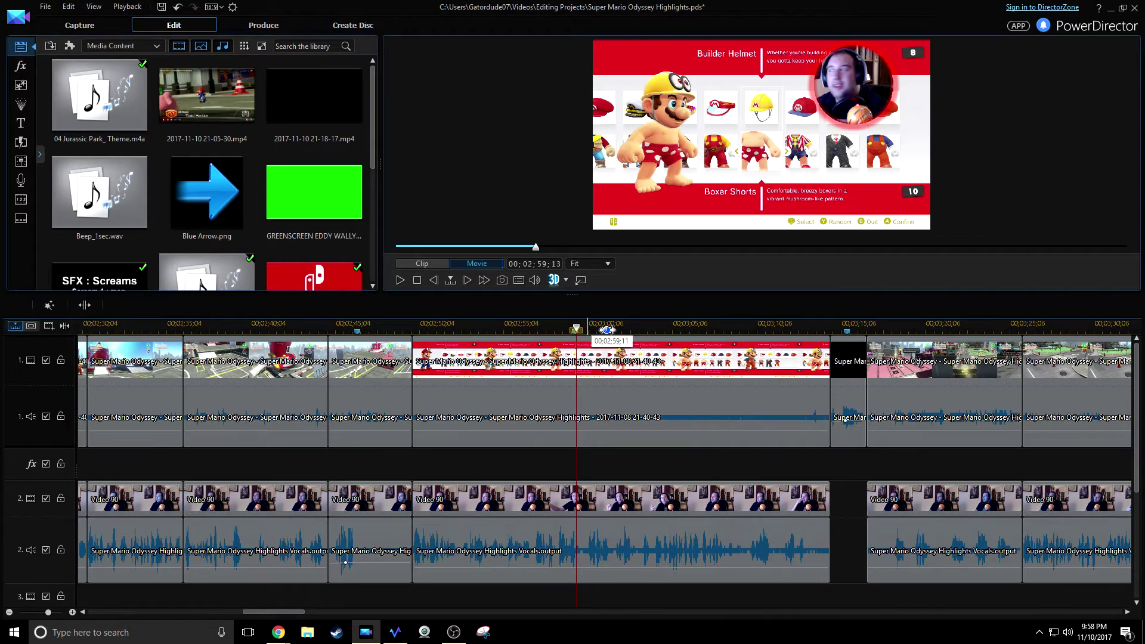
drag(312, 215, 512, 533)
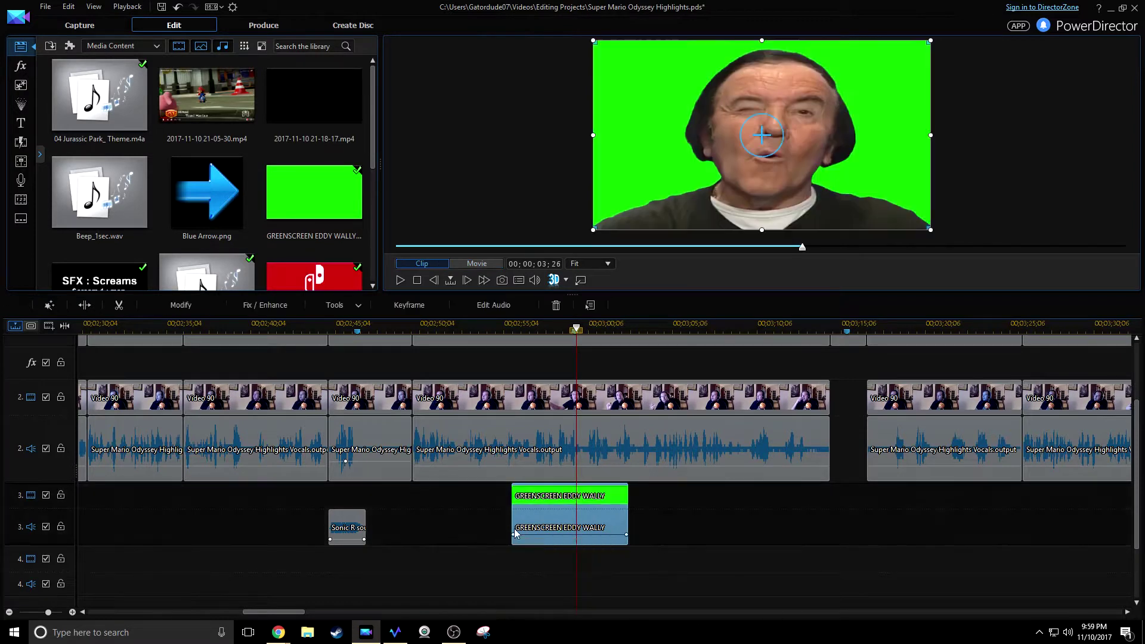
- Play the timeline from partway into the green-screen overlay until just past its end
click(535, 326)
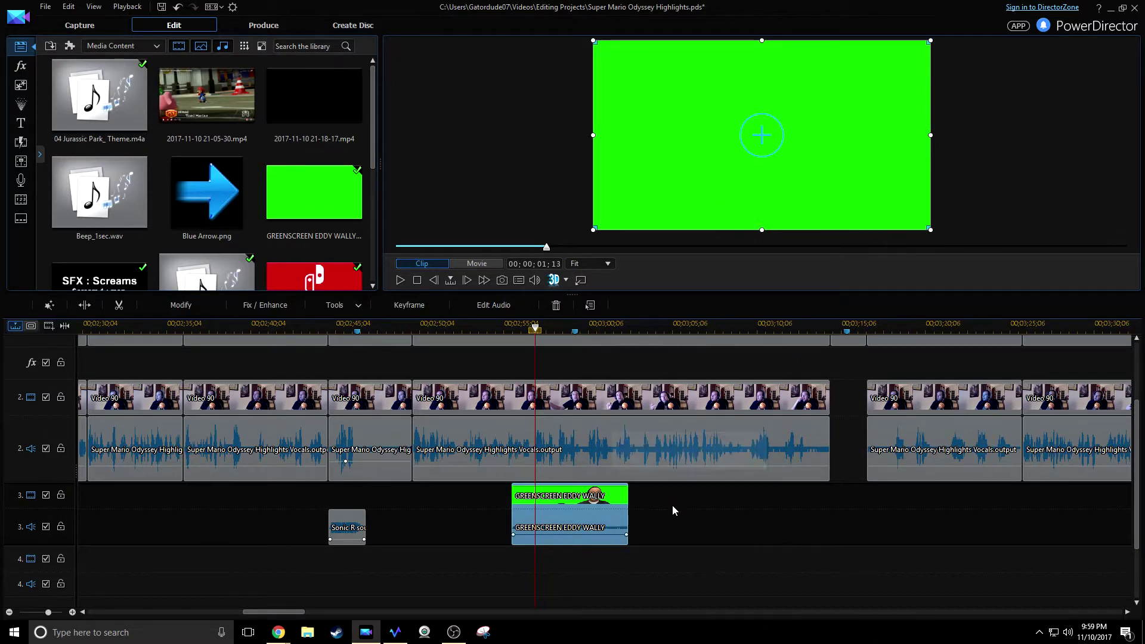
scroll(672, 508, up, 3)
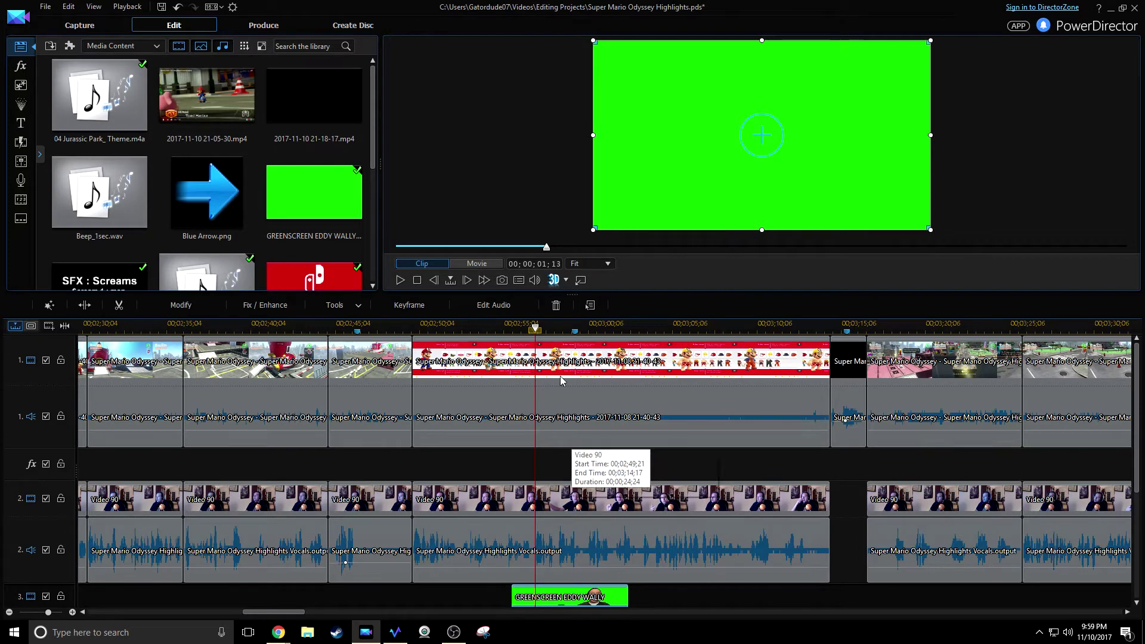
key(space)
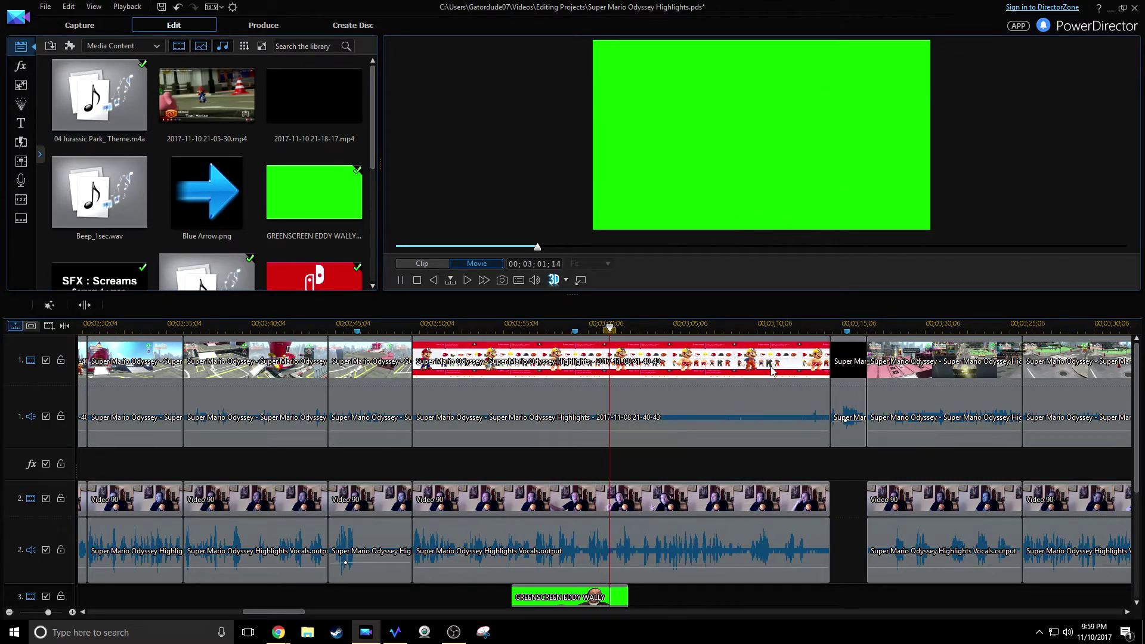
key(space)
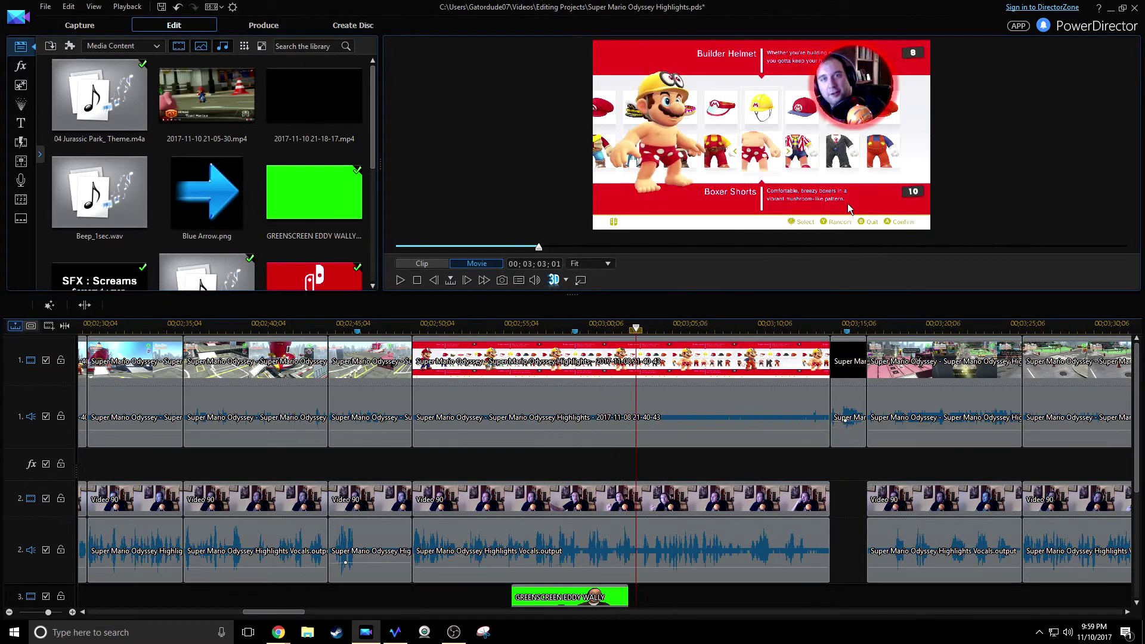
- Enable Chroma Key for the GREENSCREEN EDDY WALLY clip in PiP Designer, sample its green background as the key colour, and save
click(544, 327)
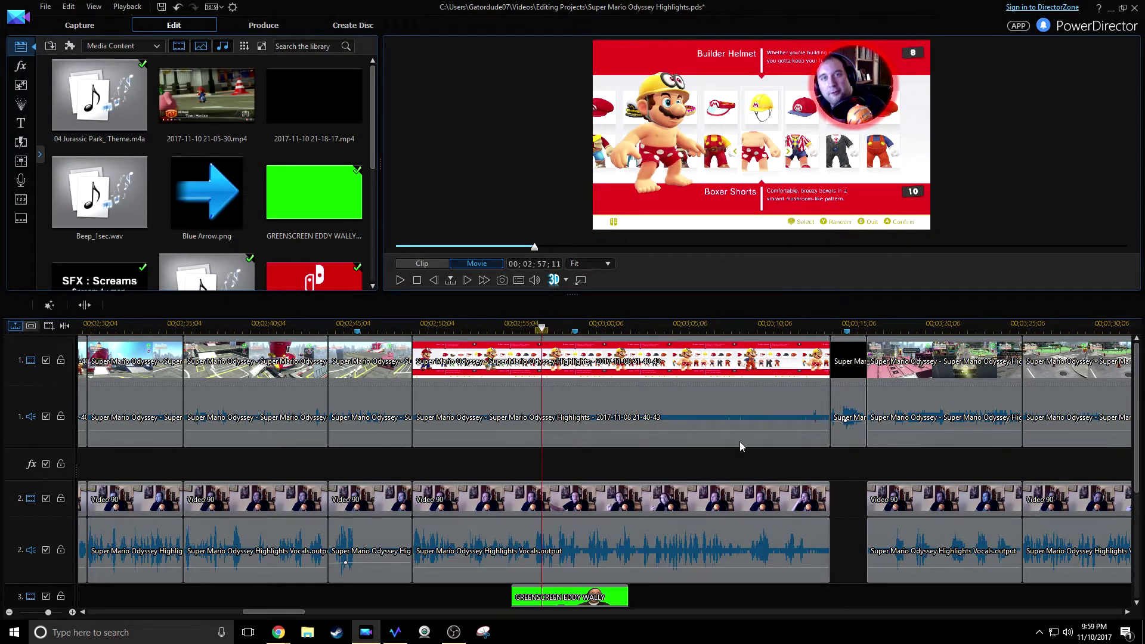
scroll(617, 483, down, 3)
click(581, 498)
click(595, 480)
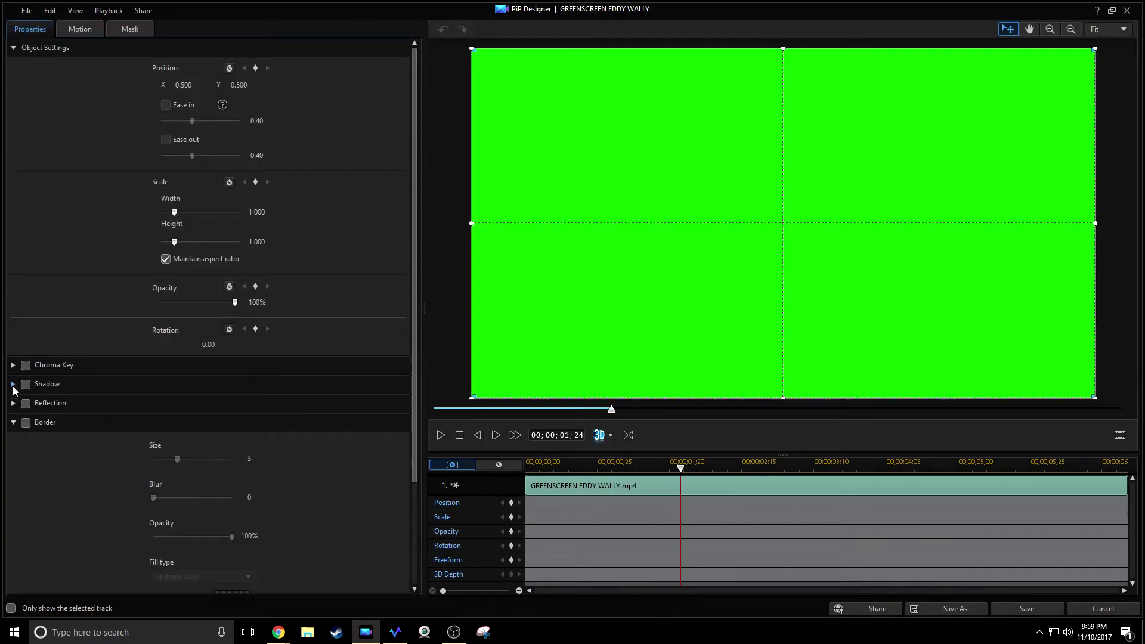
click(13, 365)
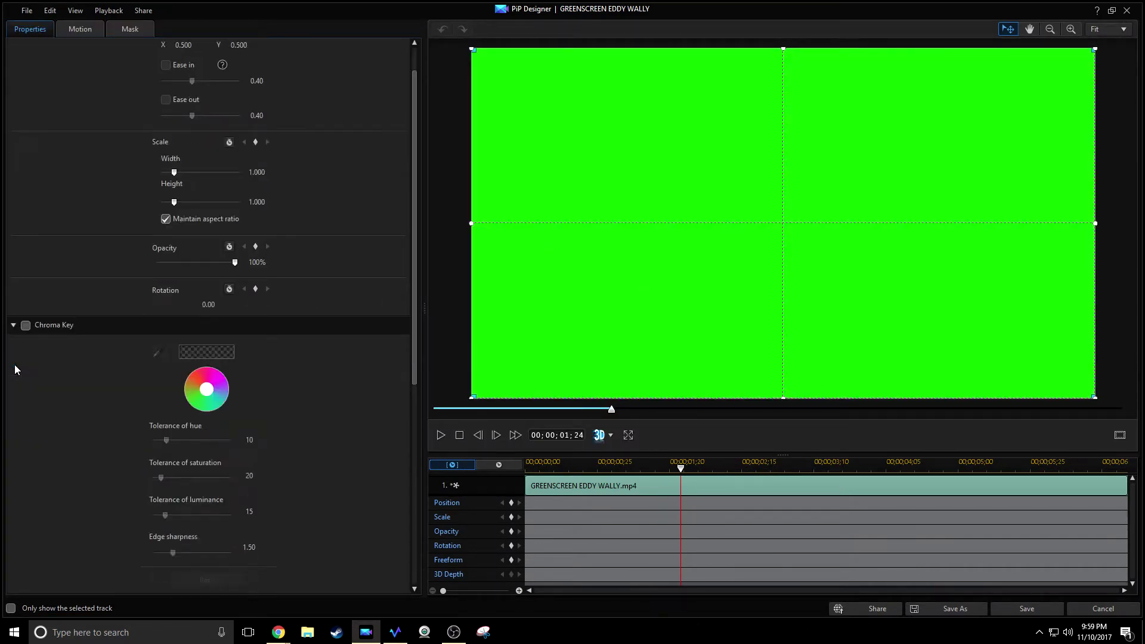
click(30, 327)
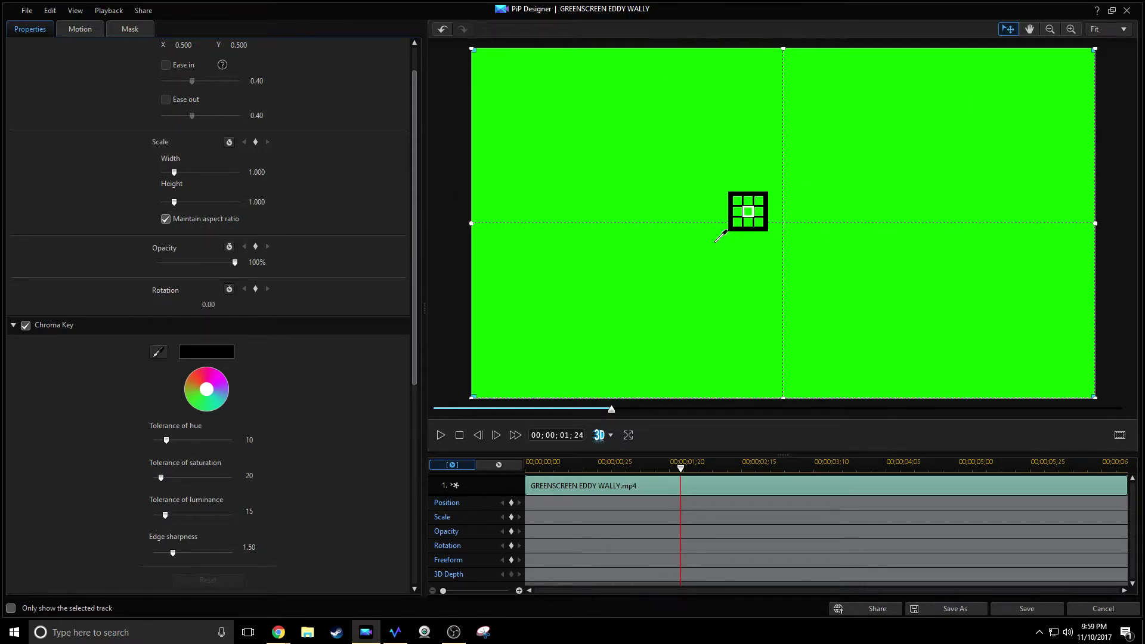
click(634, 146)
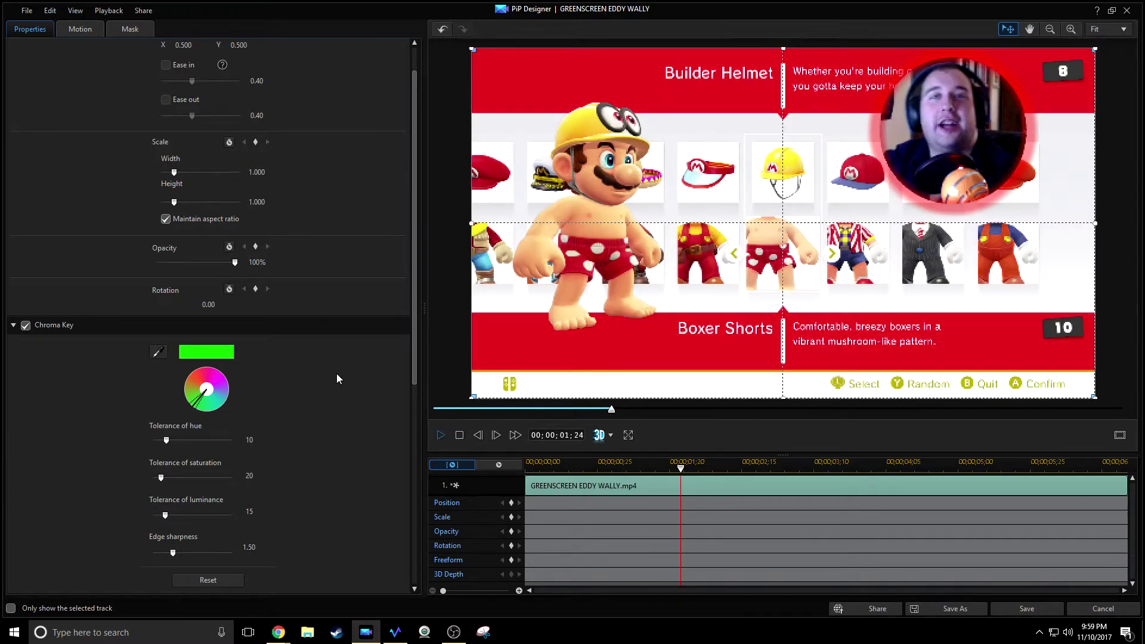
key(space)
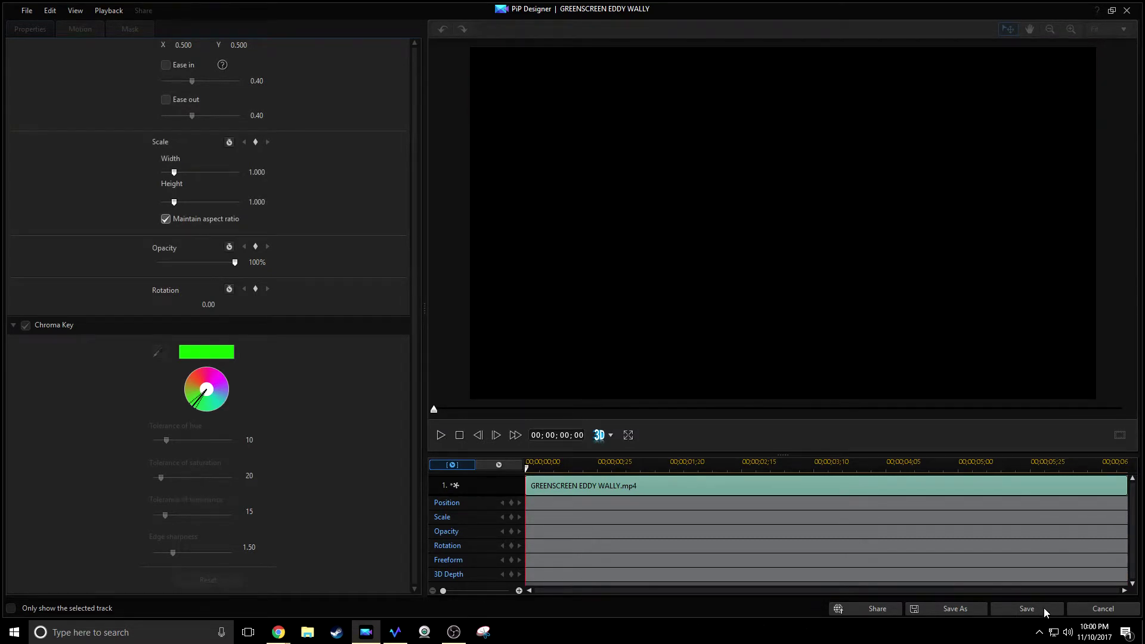
click(1042, 604)
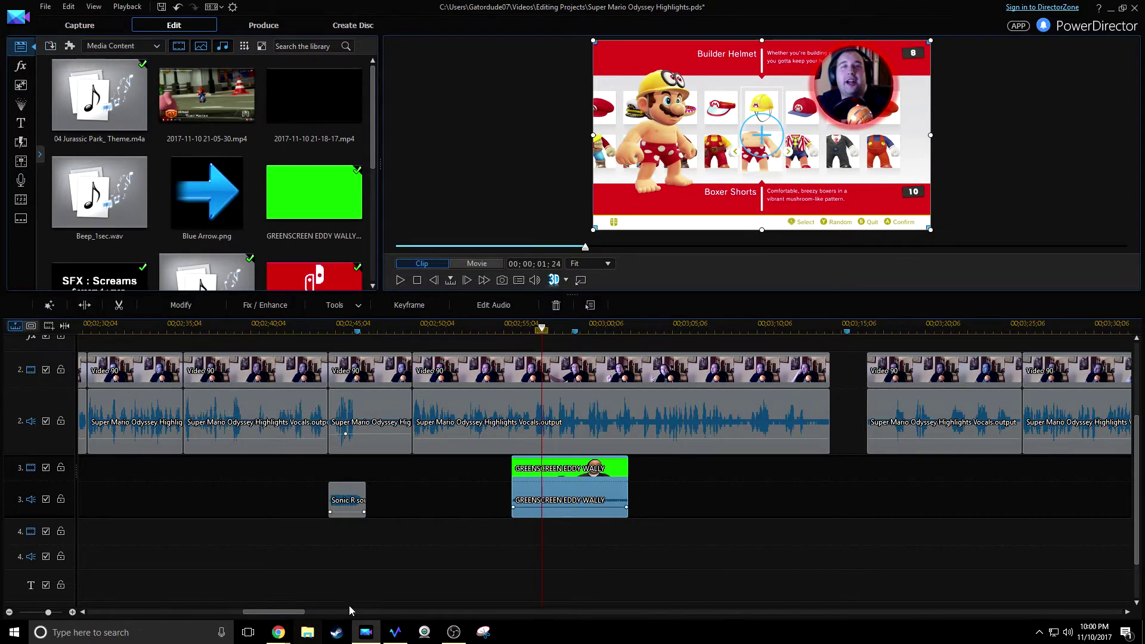
- Switch to File Explorer, open the Chroma Key Effects folder in Videos, and play the Andrew Garfield Spiderman green-screen clip
click(307, 631)
double_click(594, 267)
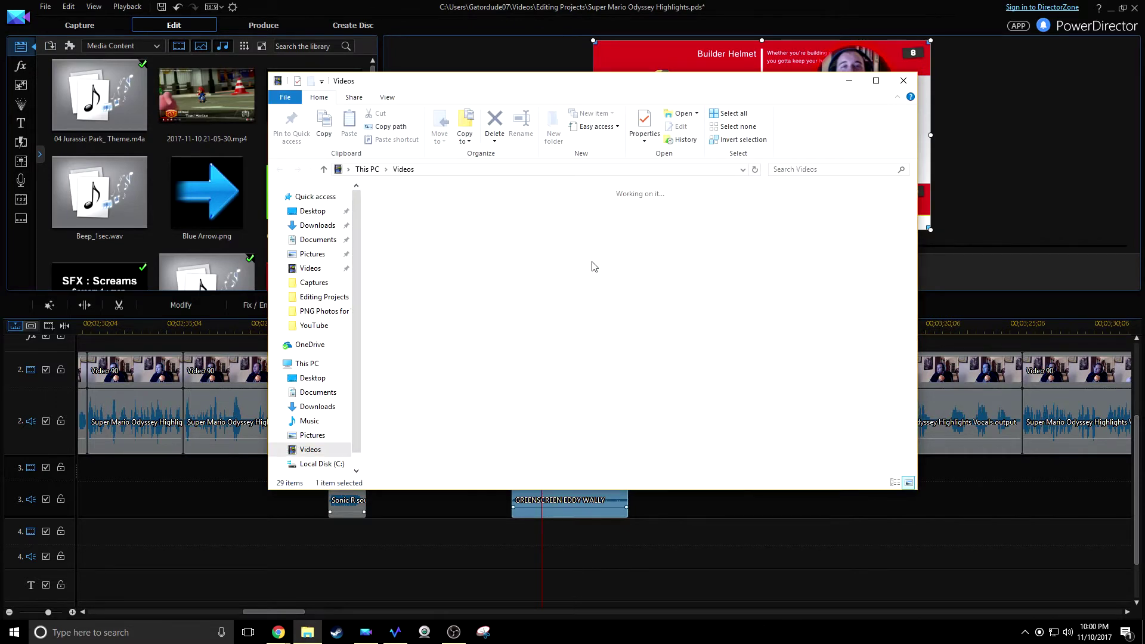
double_click(831, 226)
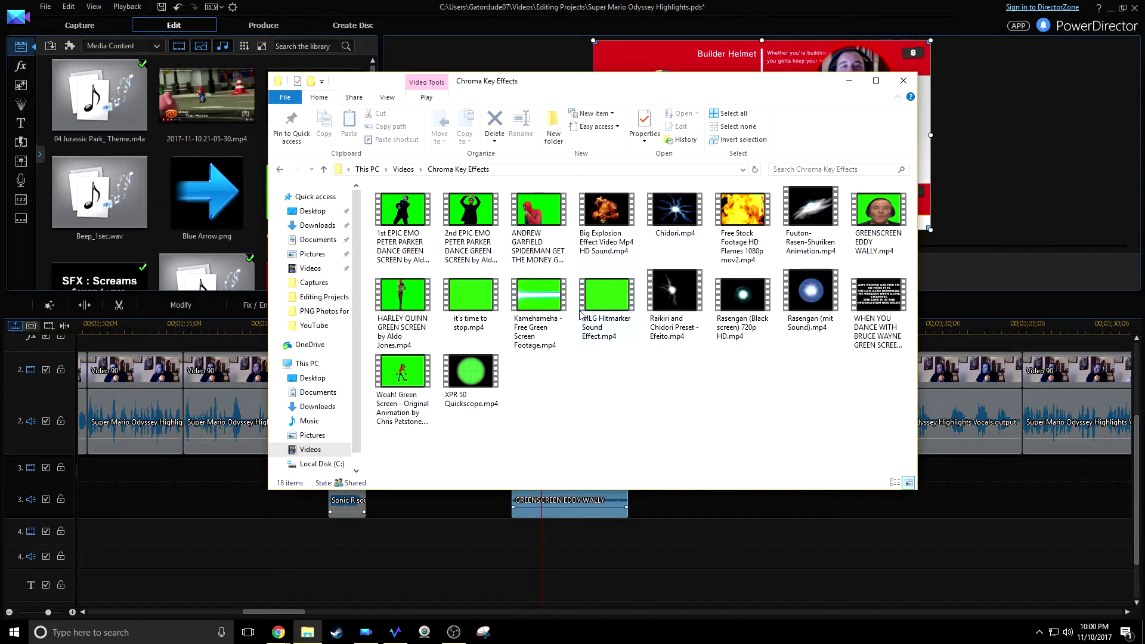
double_click(537, 225)
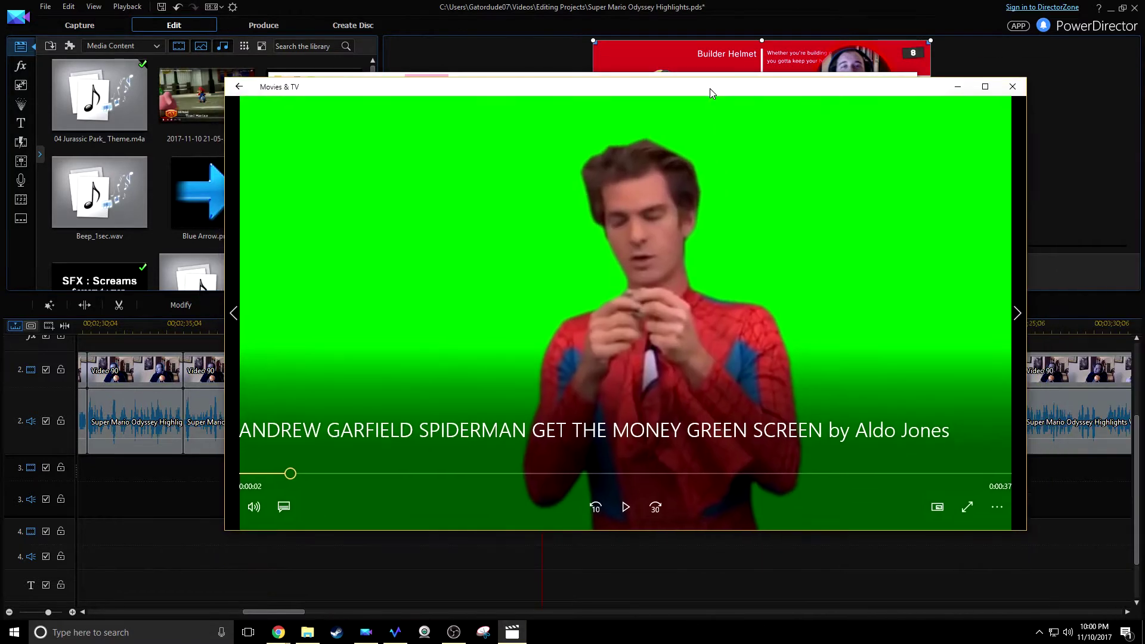
- Replay the Andrew Garfield Spiderman green-screen clip from its start, pause it, and close the player
drag(301, 474, 217, 486)
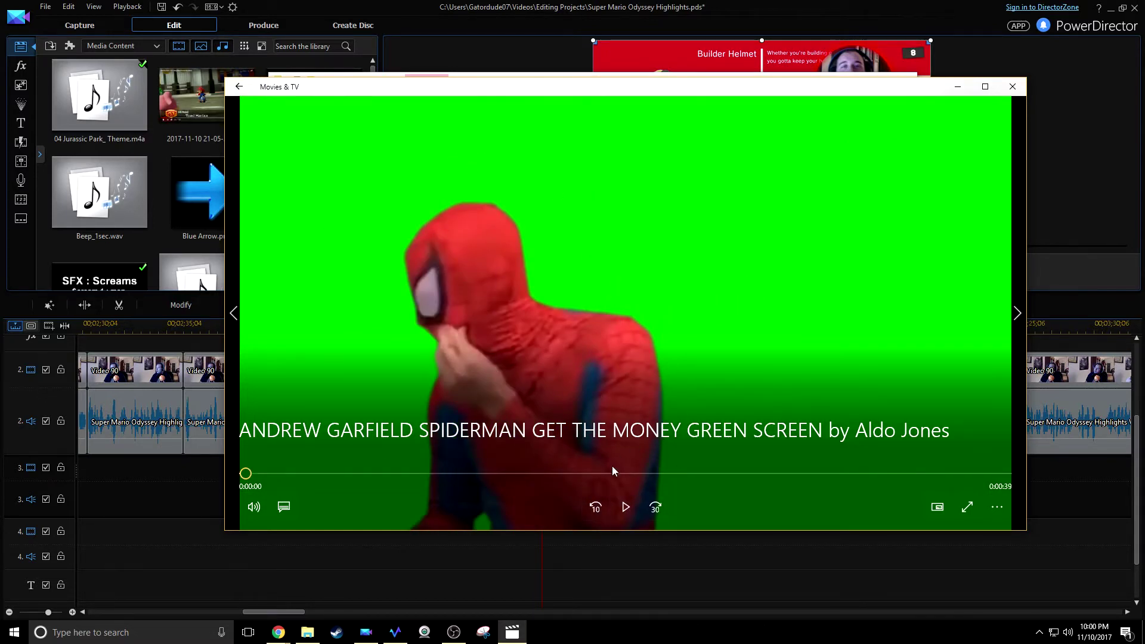
click(631, 506)
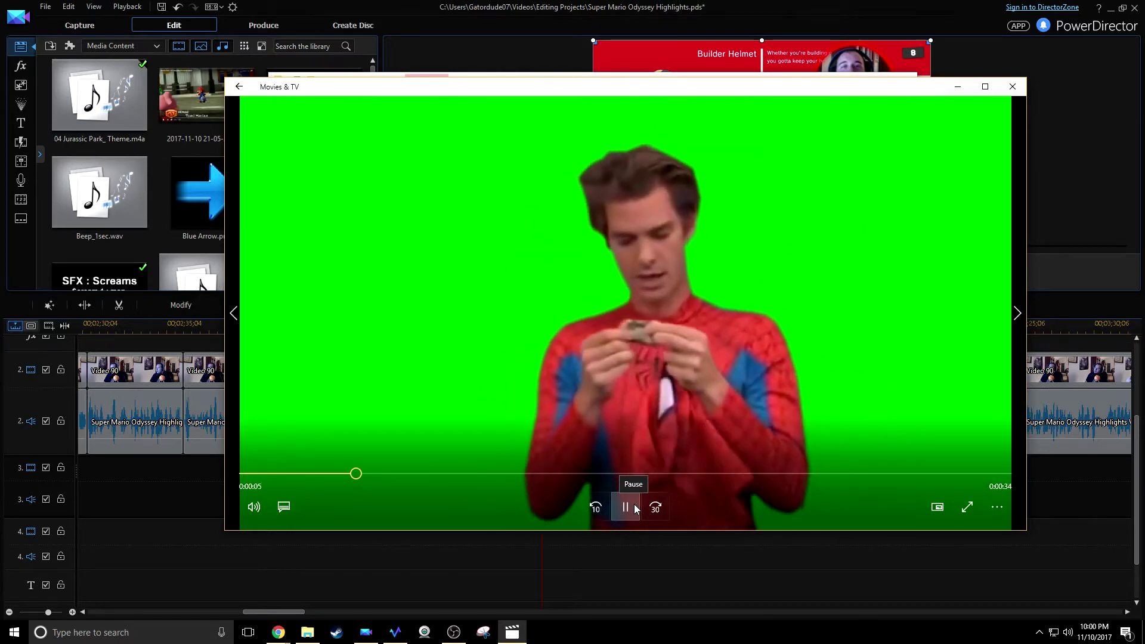
click(636, 509)
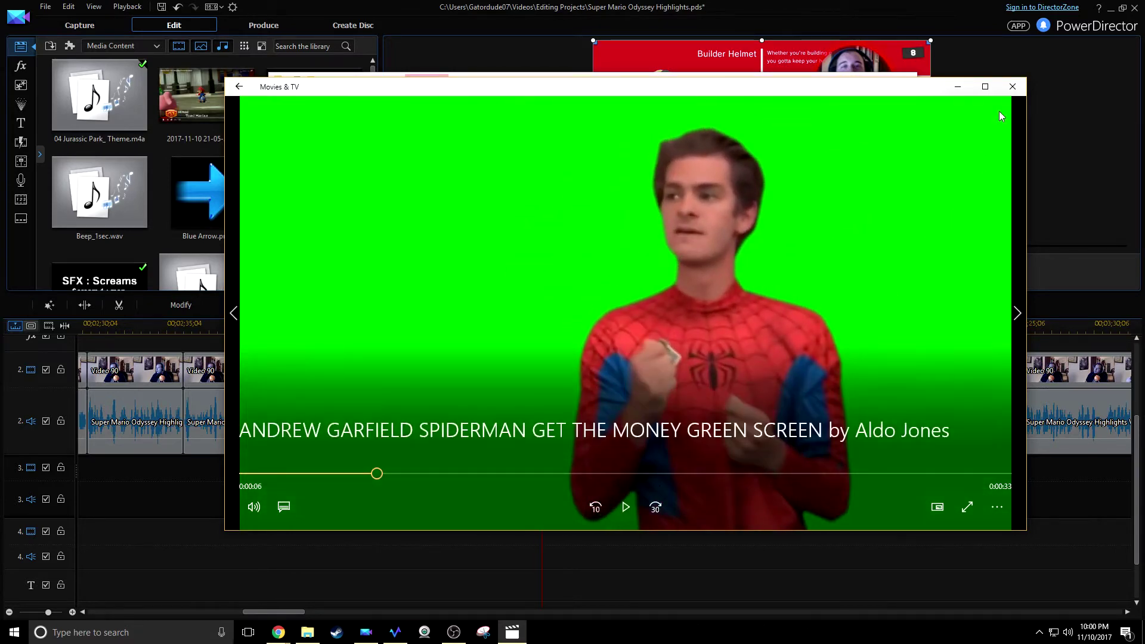
click(1012, 86)
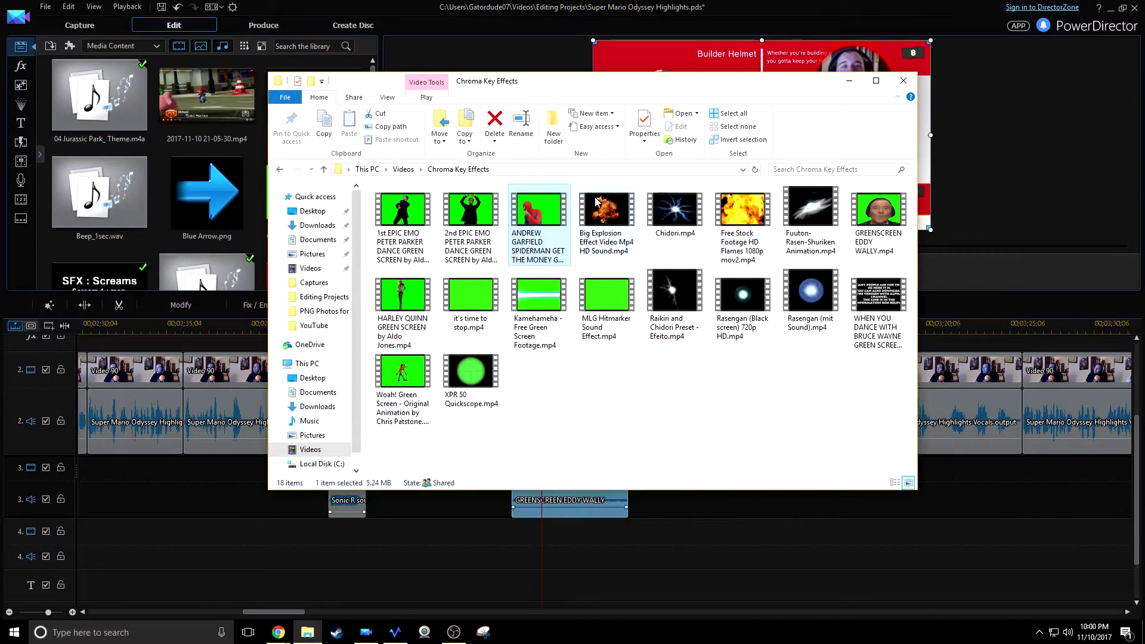
- Preview the Big Explosion Effect and Chidori black-background clips one after the other, closing the player after each
double_click(597, 238)
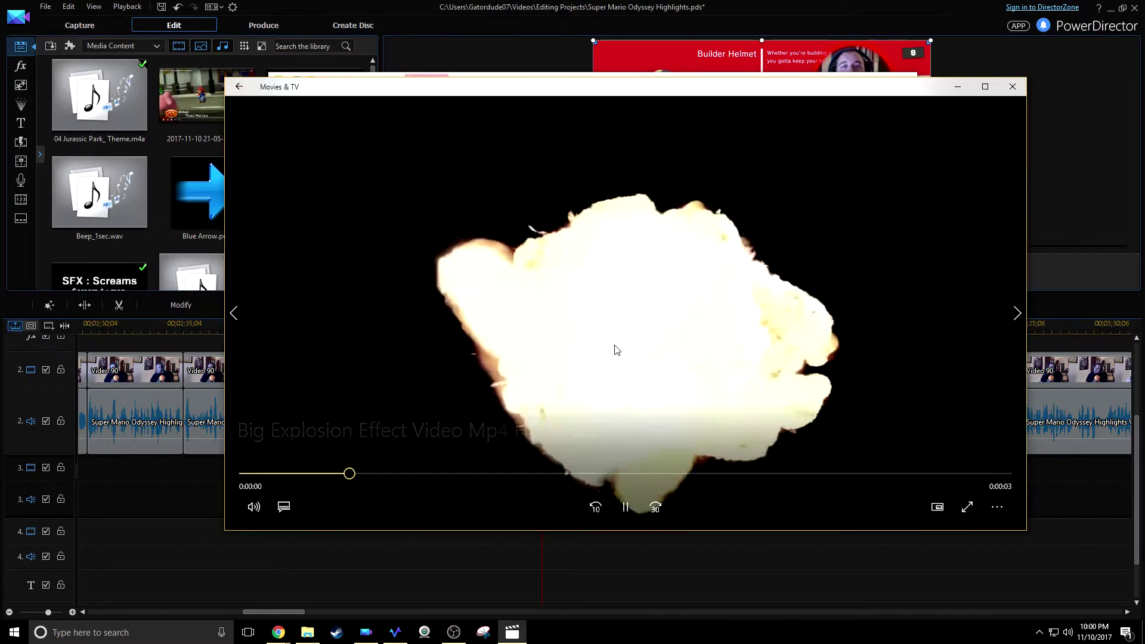
drag(374, 478, 203, 477)
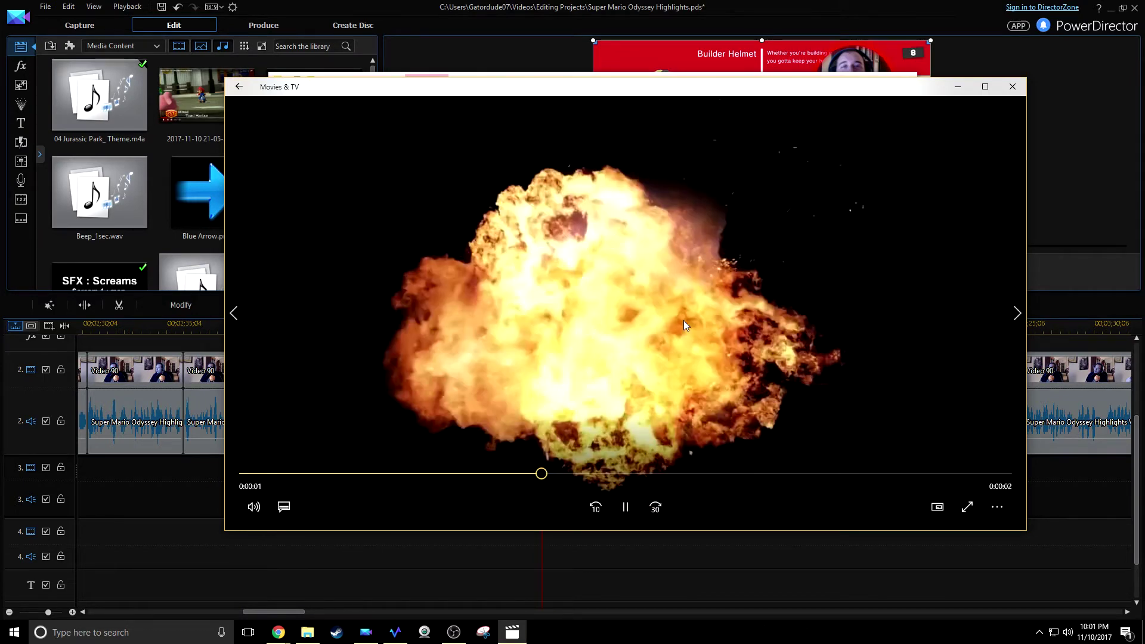
click(1013, 86)
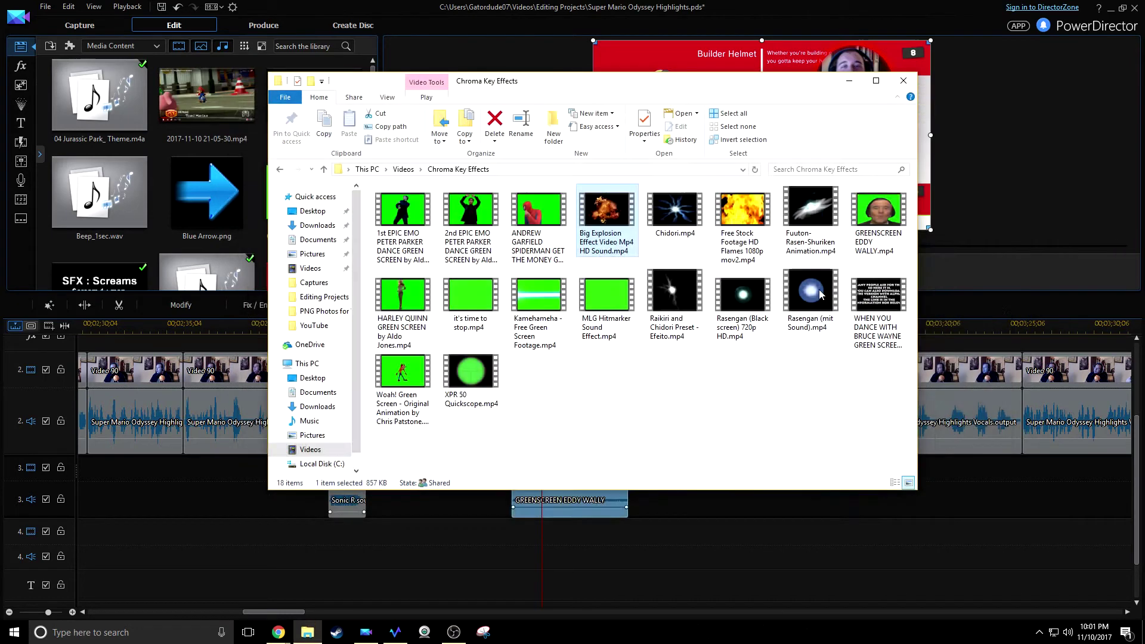
double_click(679, 225)
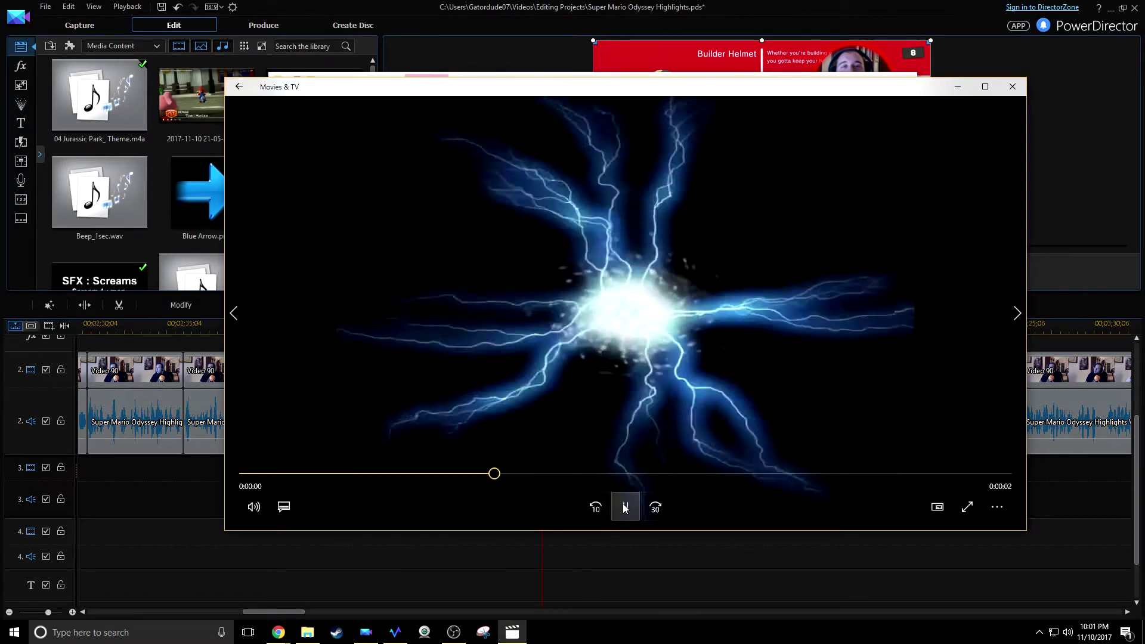
click(628, 510)
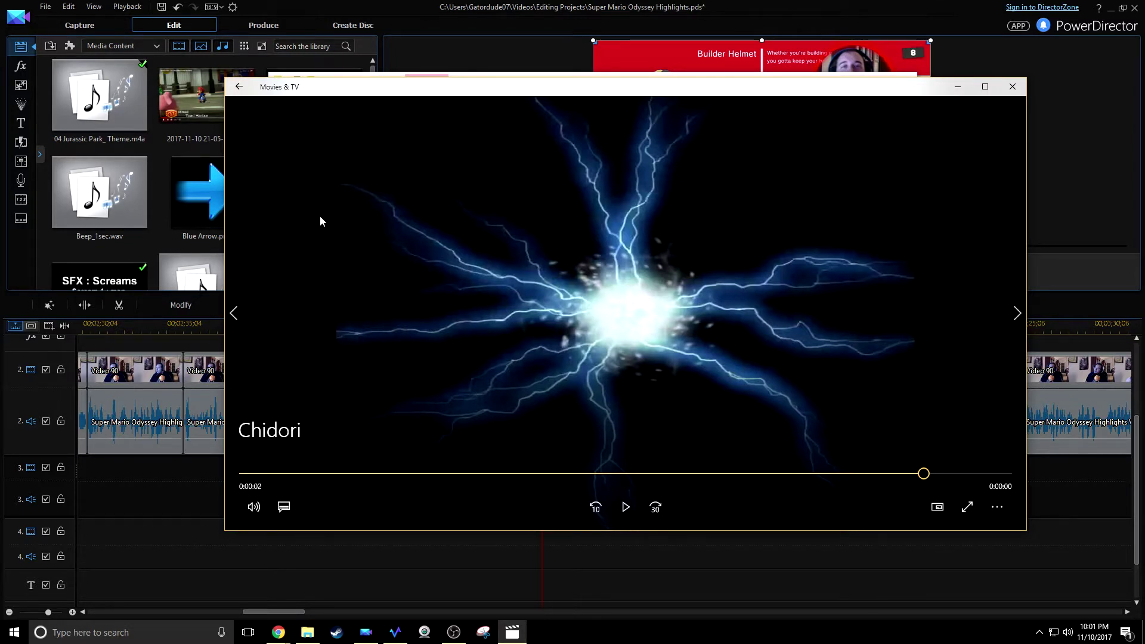
click(1012, 87)
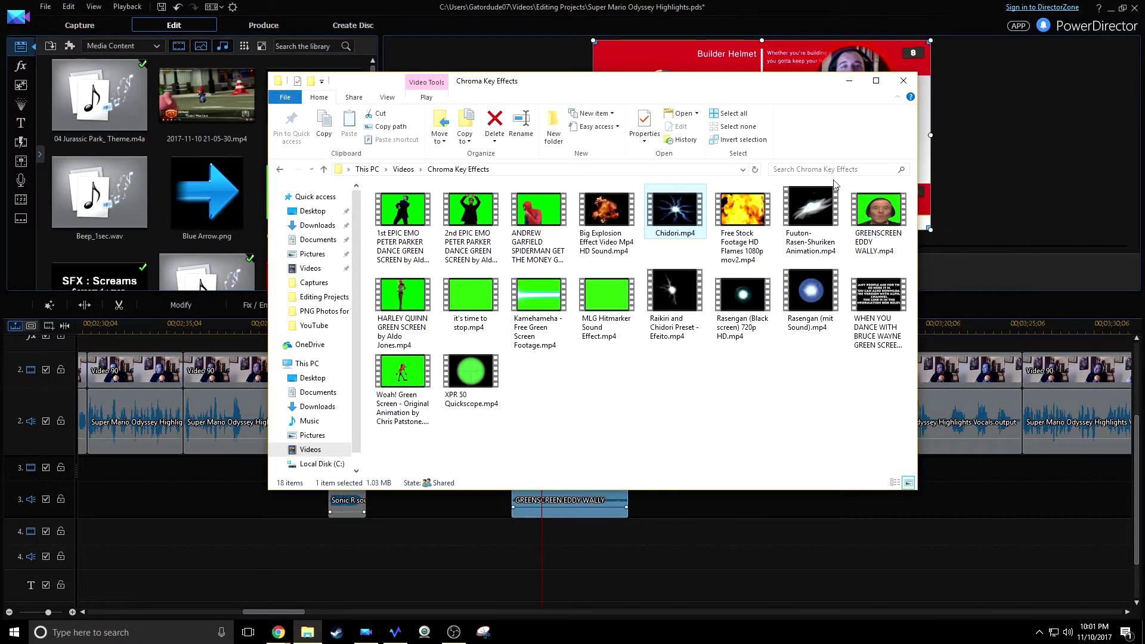
- Preview the Kamehameha and Woah! green-screen clips, then close the player and the Chroma Key Effects folder
double_click(541, 307)
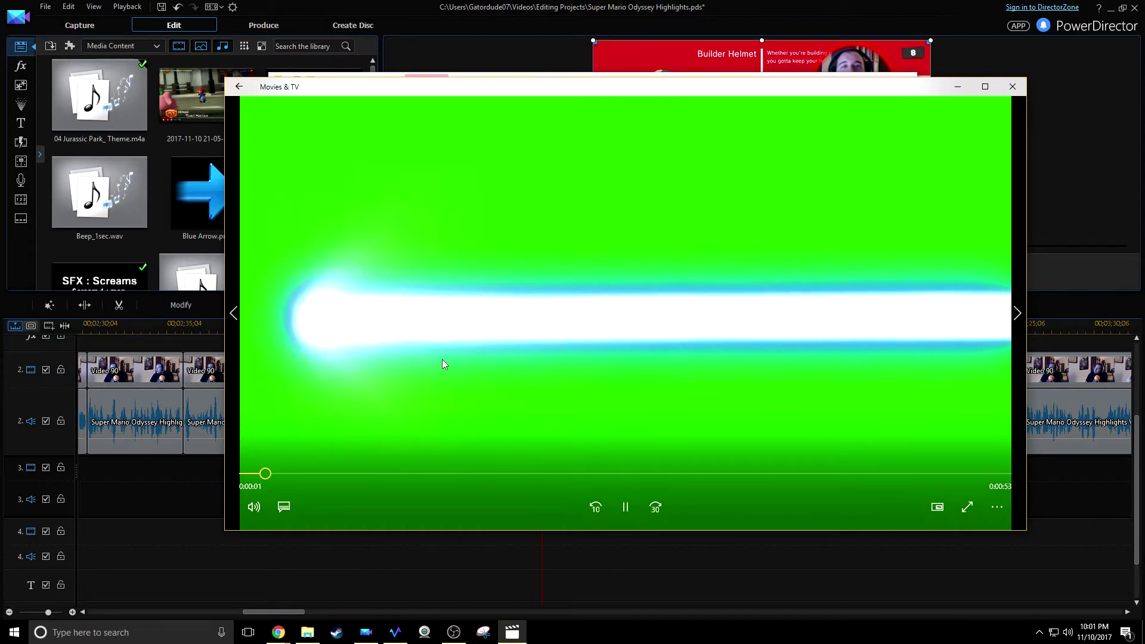
click(1013, 87)
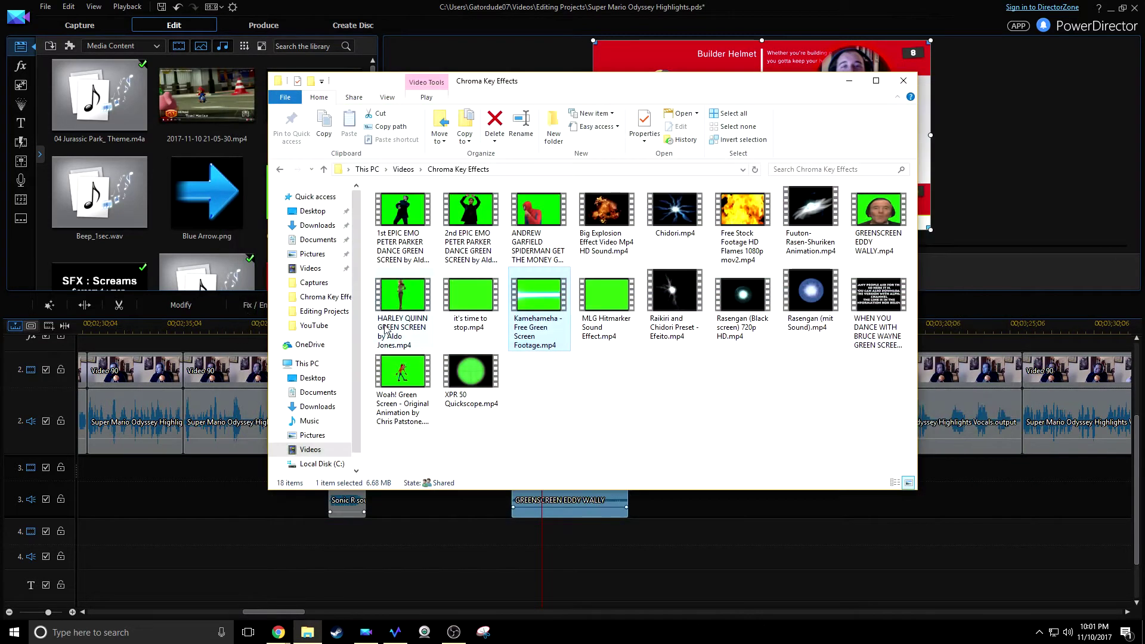
click(411, 382)
double_click(410, 381)
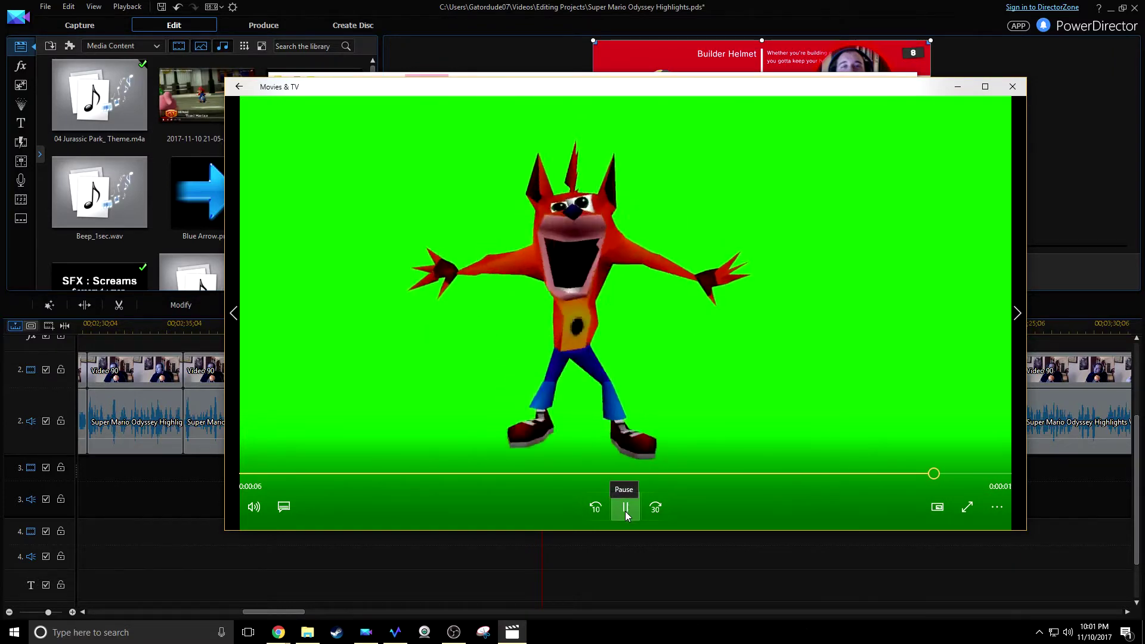
click(1012, 86)
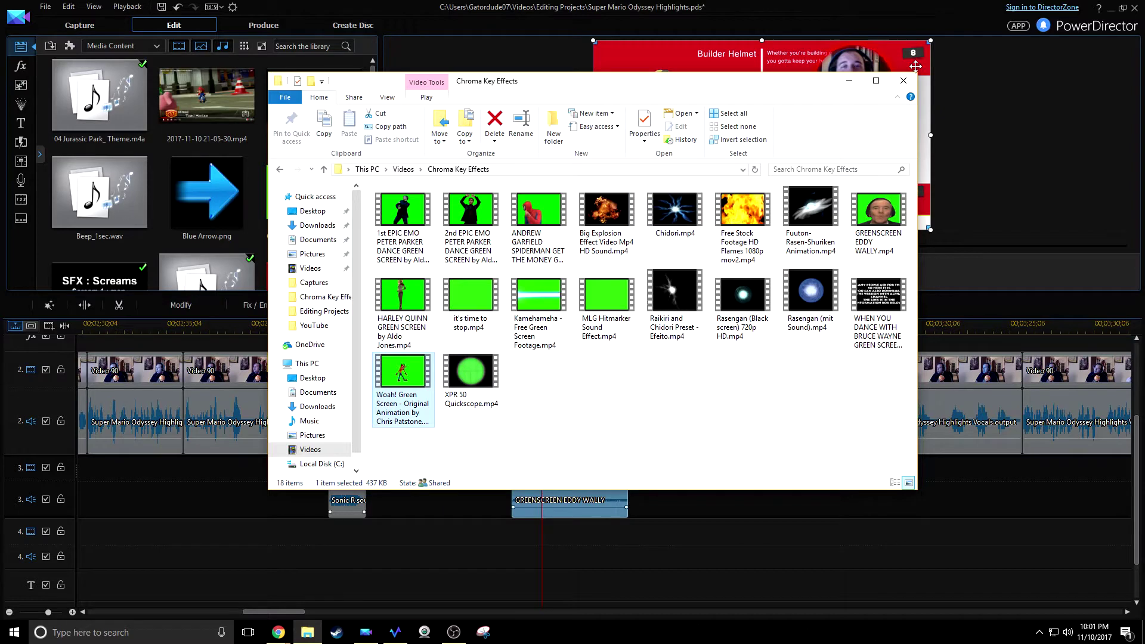
click(904, 81)
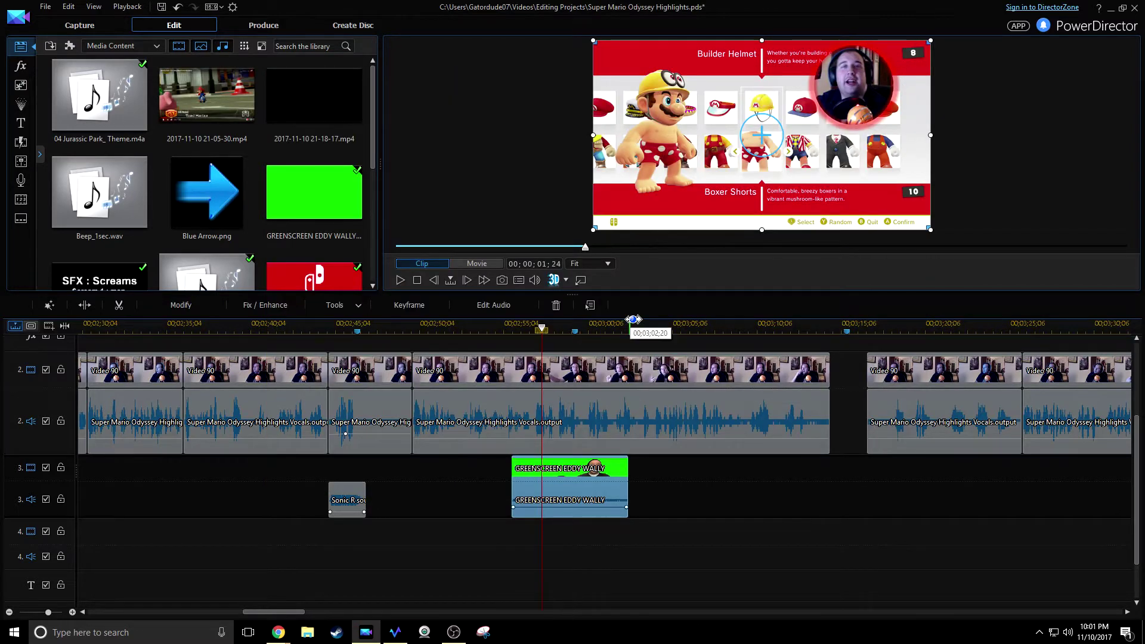
- Make the track 3 audio lane taller and play the GREENSCREEN EDDY WALLY overlay up to about 00;03;00;18
drag(633, 320, 703, 322)
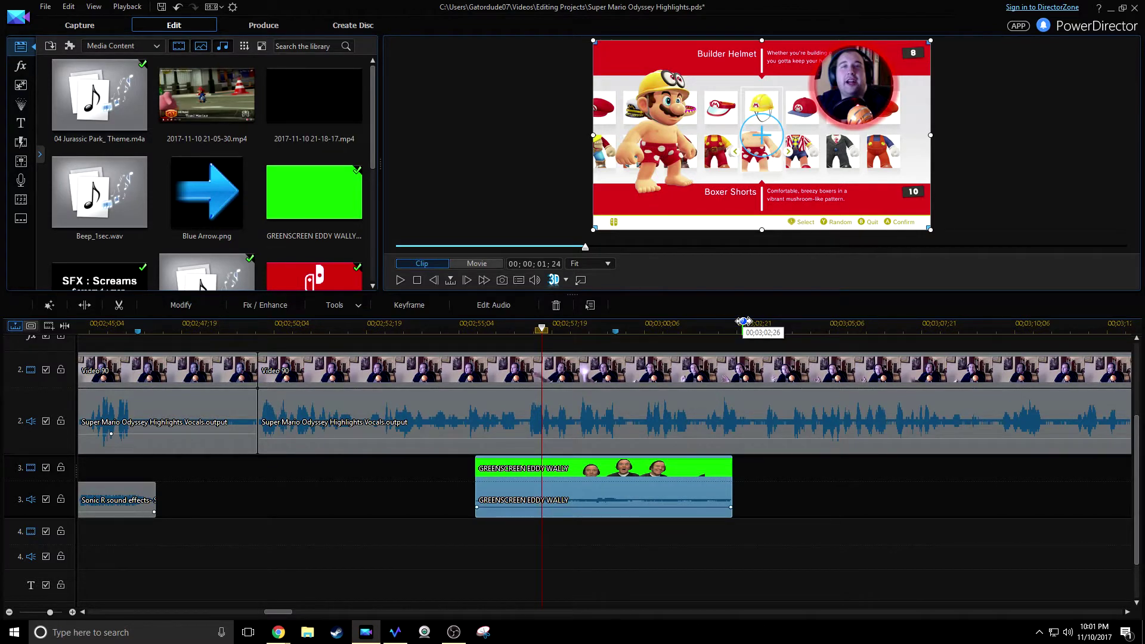
drag(746, 322, 1109, 336)
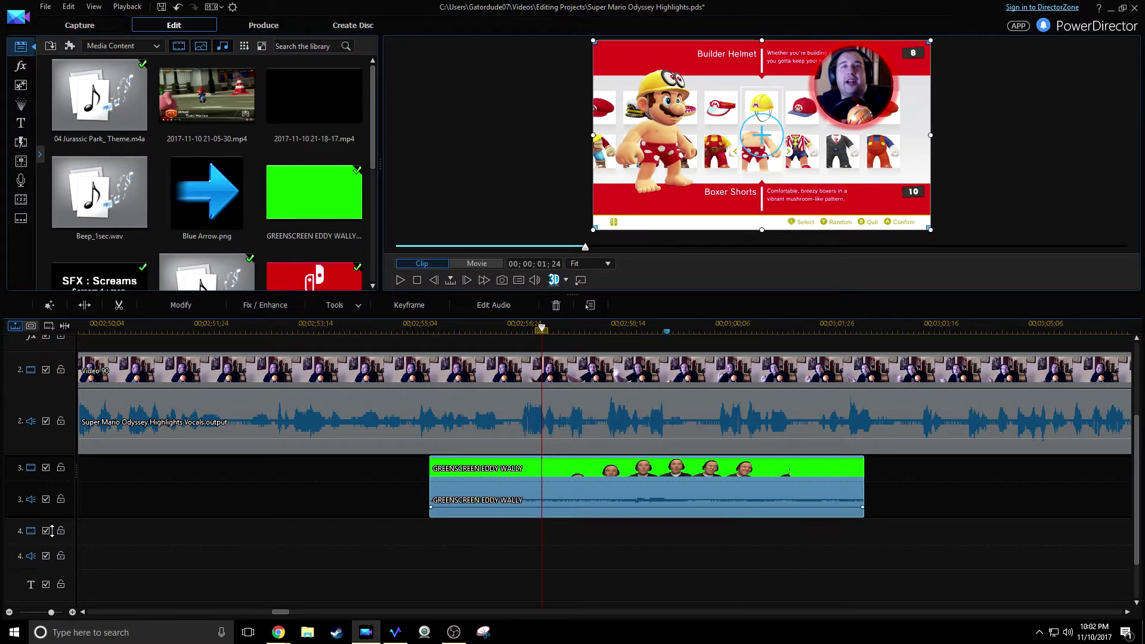
drag(52, 520, 51, 557)
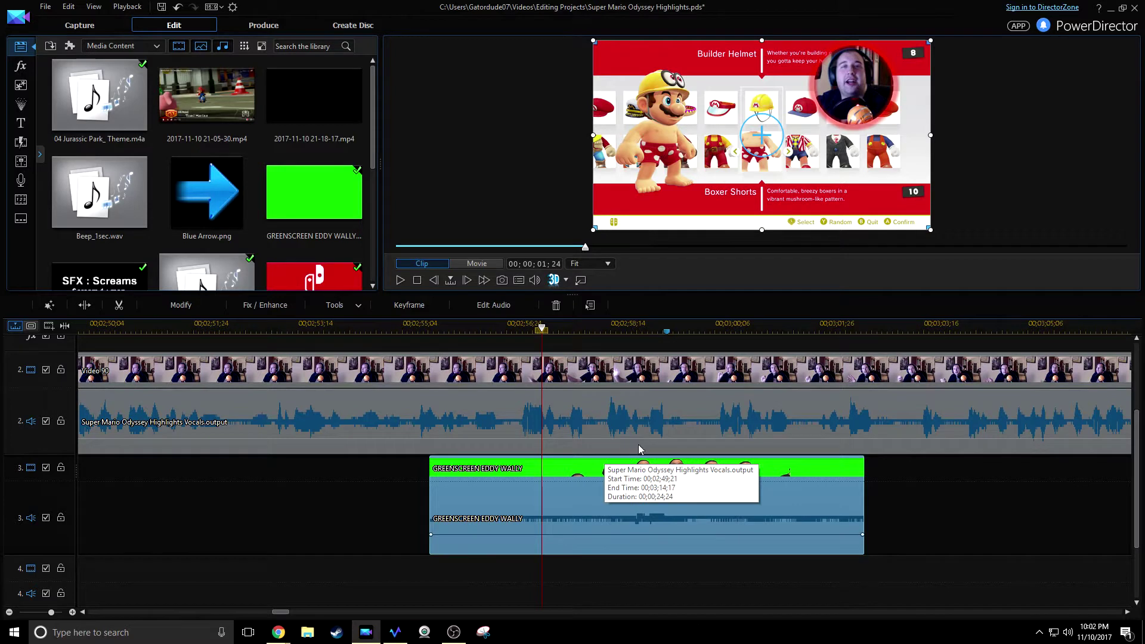
key(space)
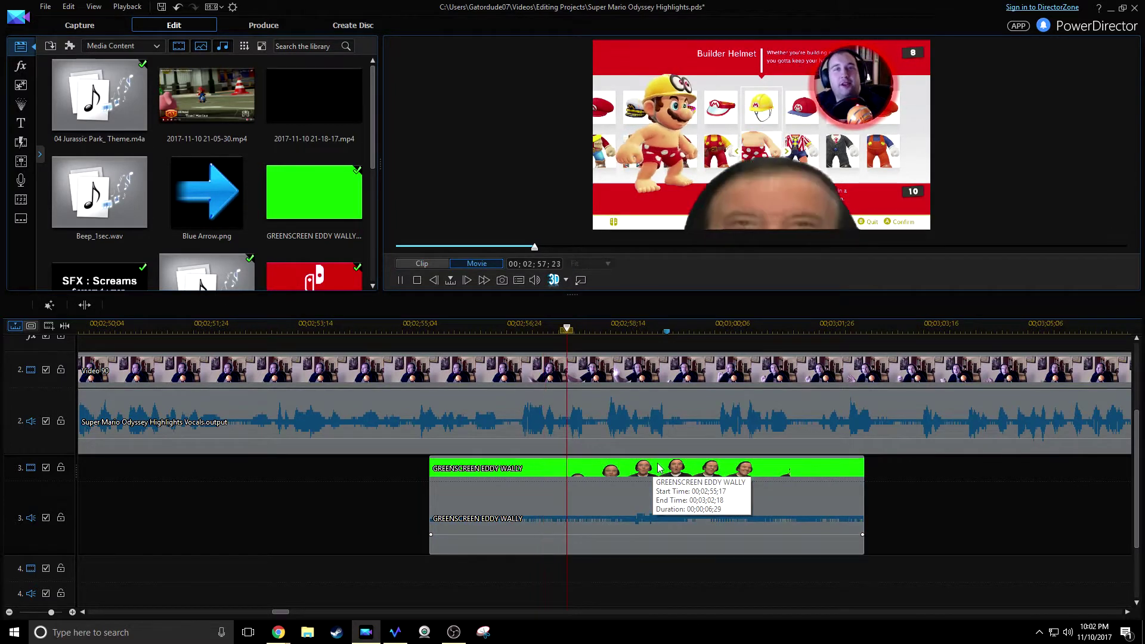
key(space)
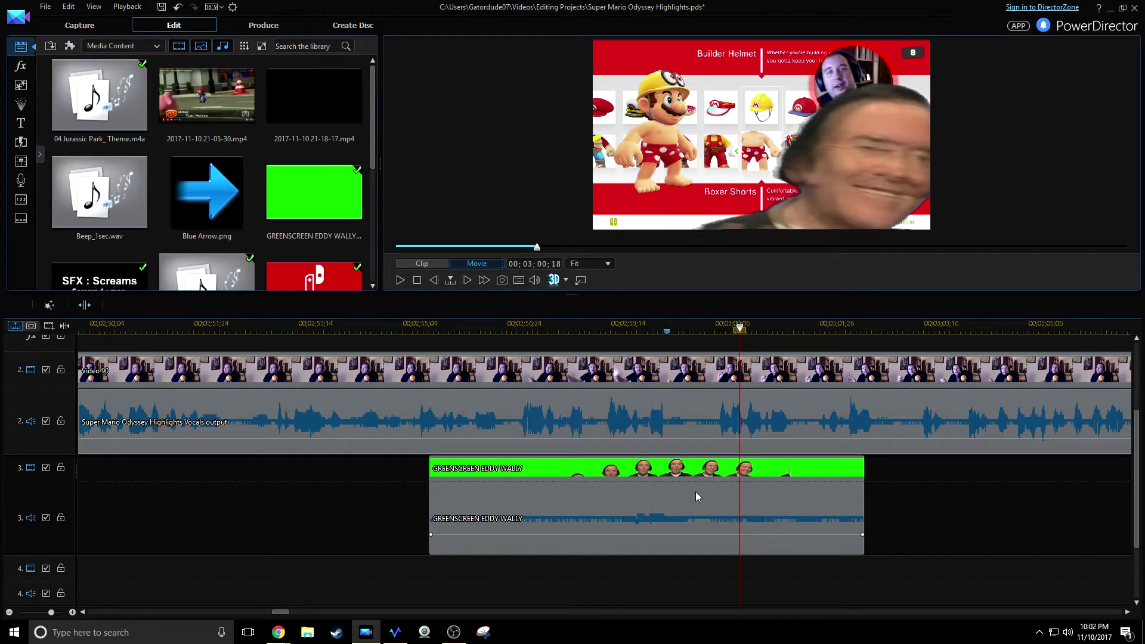
- In PiP Designer, shrink the GREENSCREEN EDDY WALLY overlay to a scale of about 0.553, positioned in the frame's lower-right corner
click(695, 491)
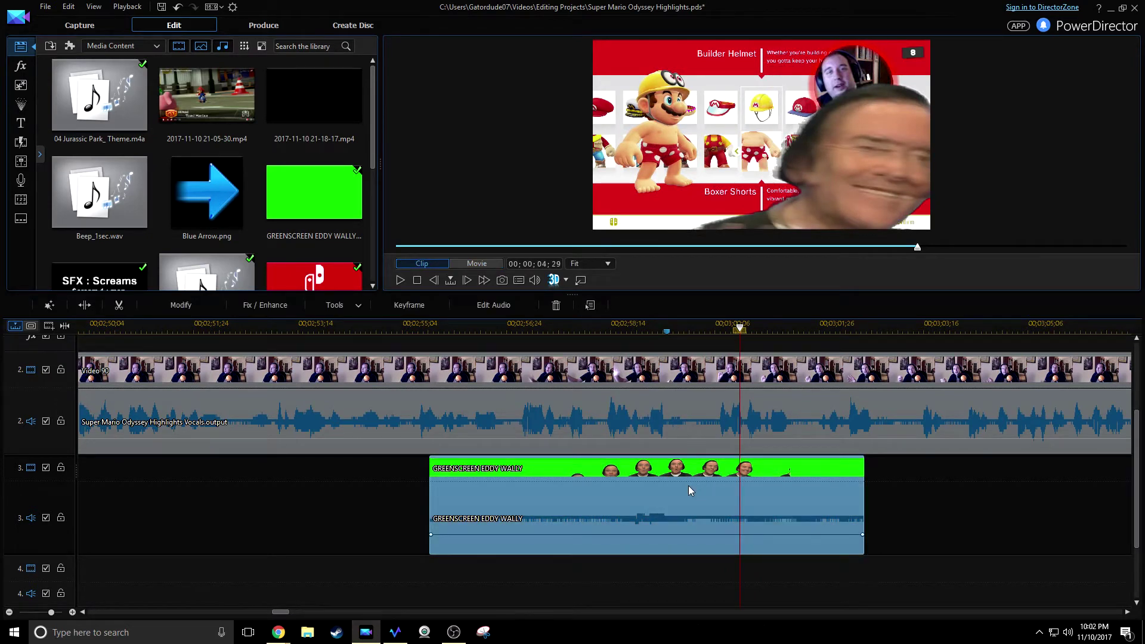
double_click(688, 486)
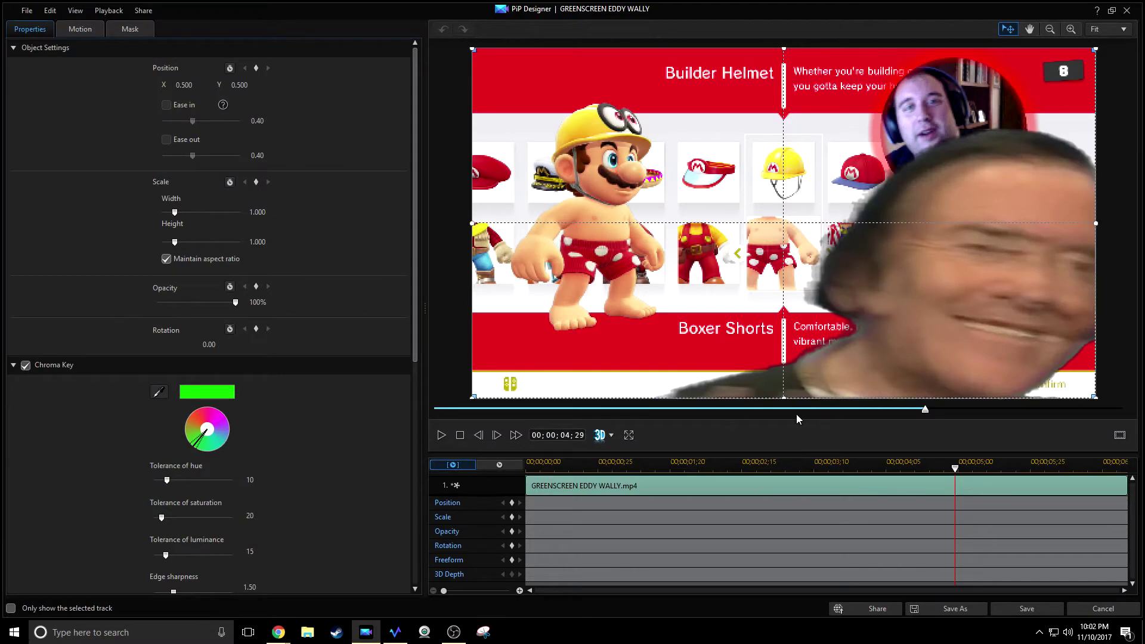
click(764, 413)
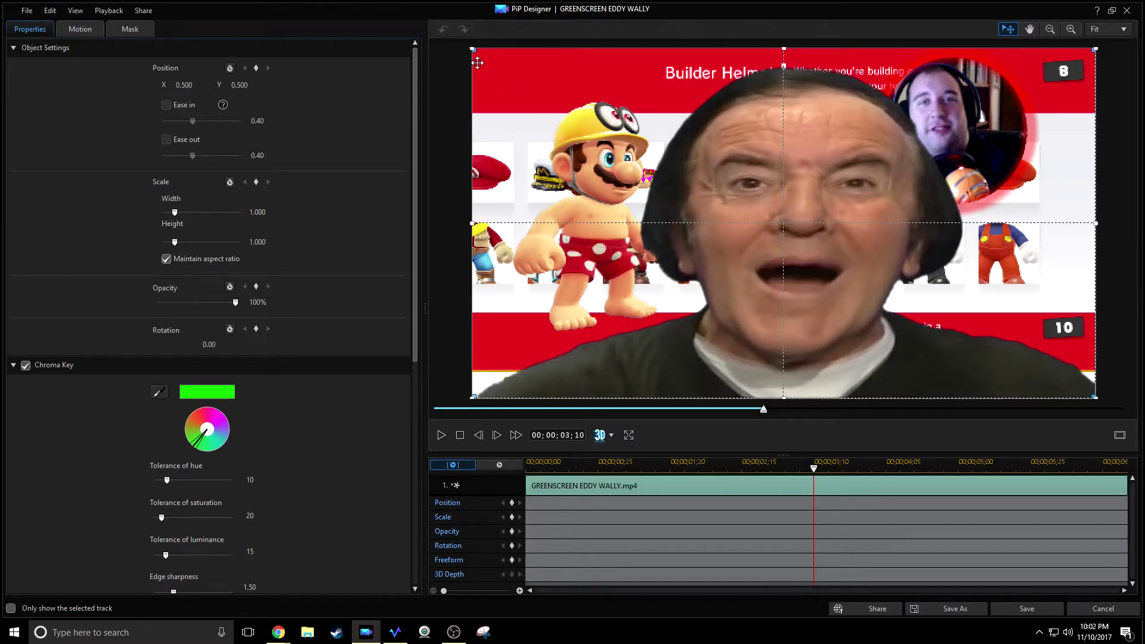
drag(472, 48, 751, 234)
mouse_move(965, 281)
mouse_down()
mouse_move(847, 283)
mouse_move(957, 282)
mouse_up()
drag(965, 280, 965, 280)
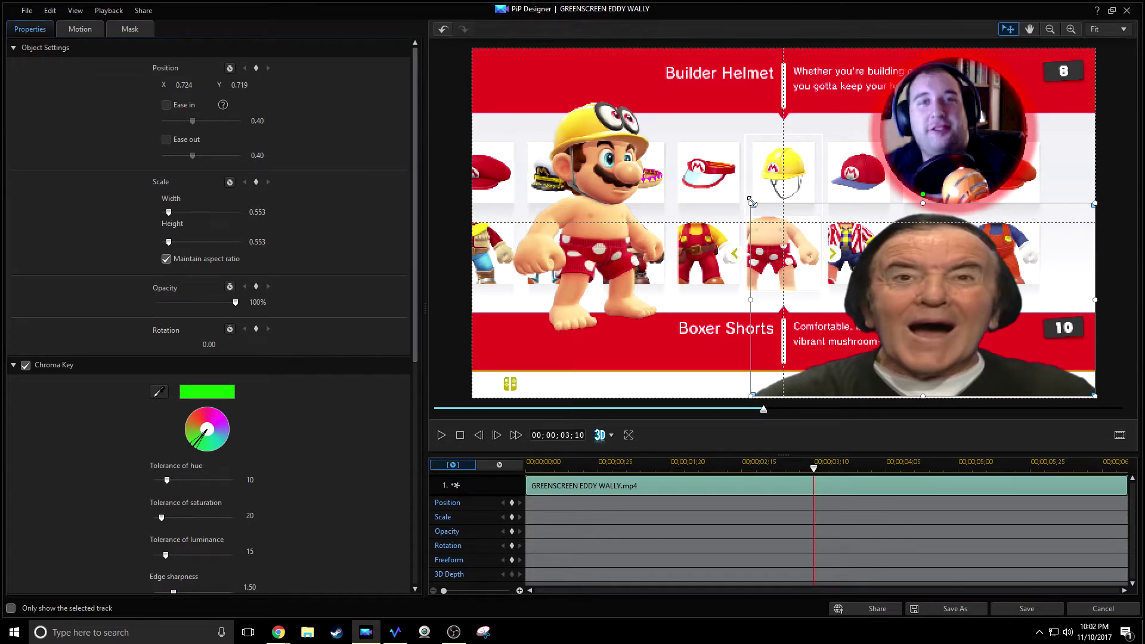
- Try the overlay nearer the frame's centre, at about X 0.534 and Y 0.640, and preview the clip
drag(825, 248, 721, 224)
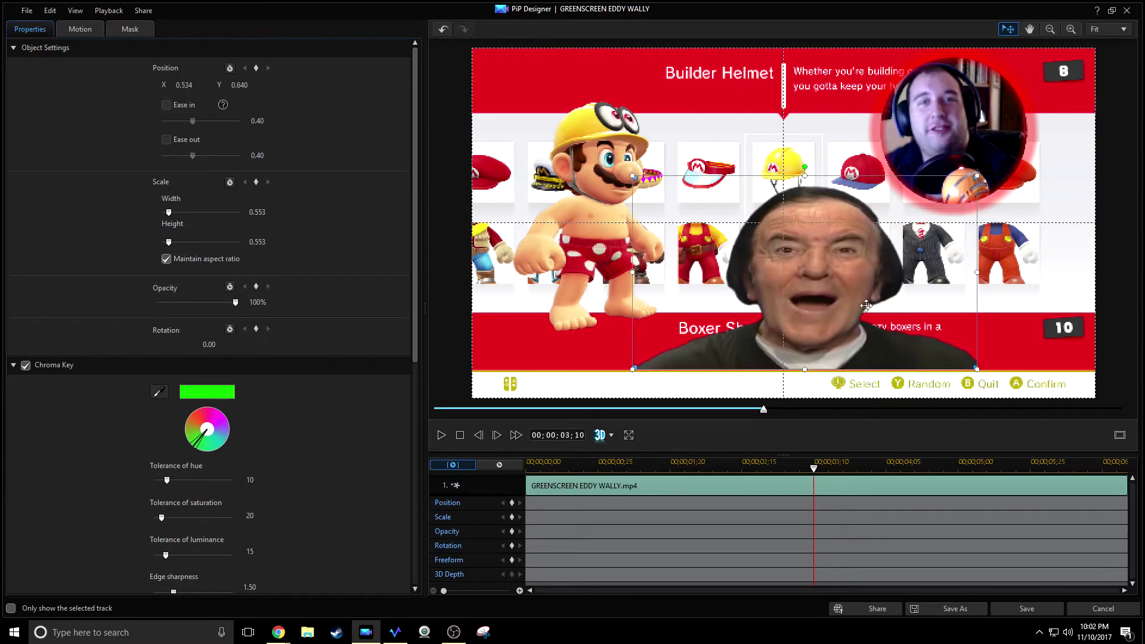
click(440, 436)
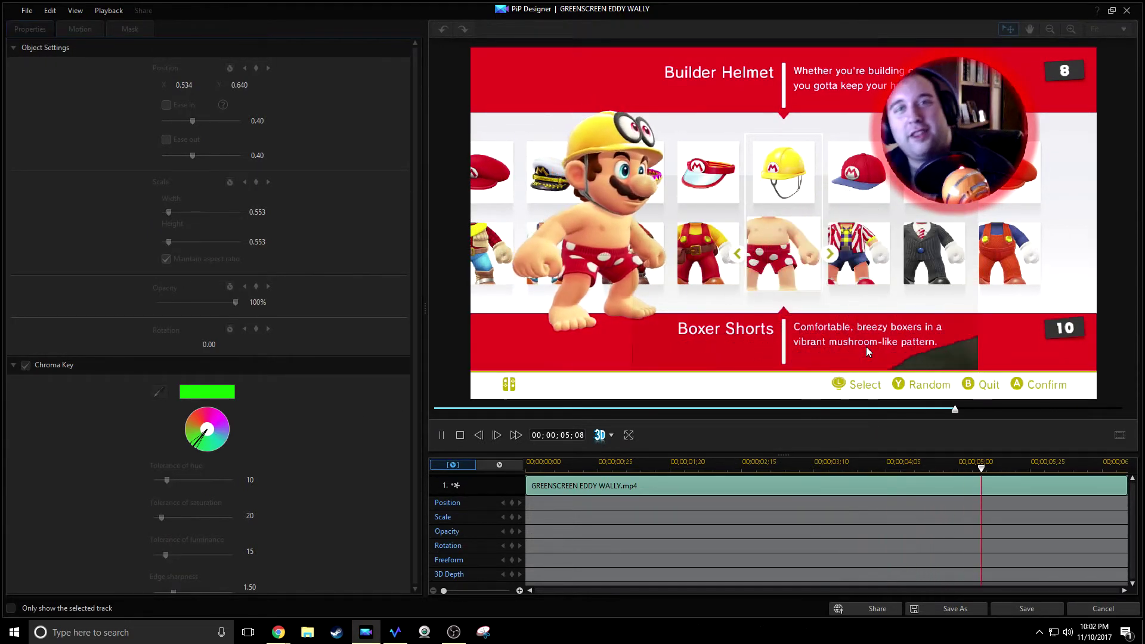
click(442, 435)
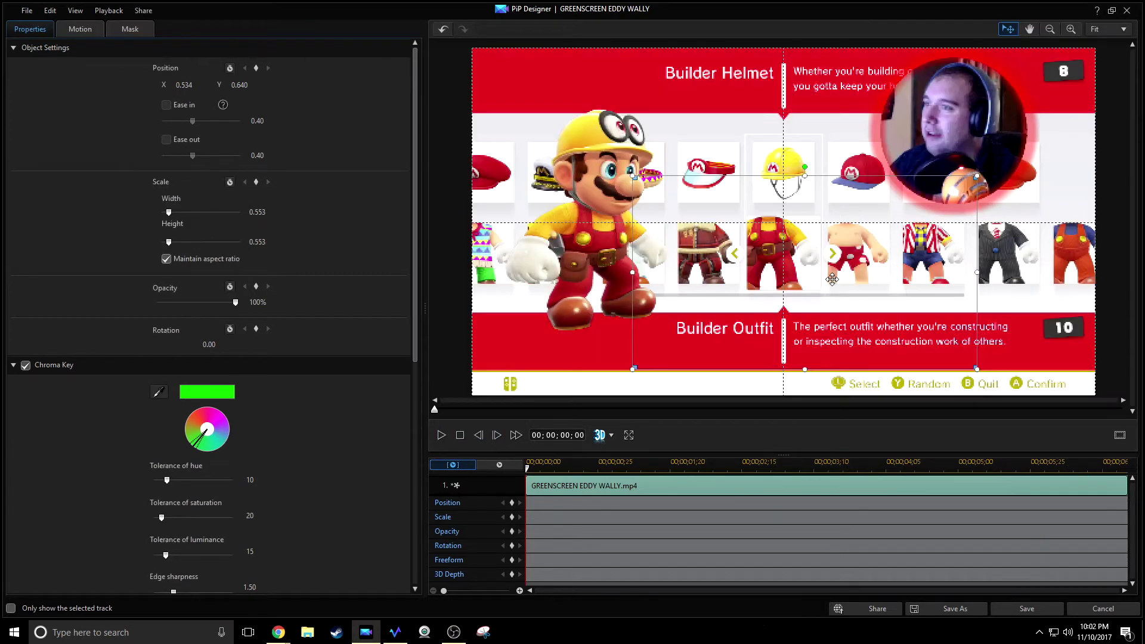
- Place the overlay in the frame's lower-right corner at about X 0.724 and Y 0.724, enlarge it slightly, and save
drag(910, 322, 983, 333)
click(1121, 441)
click(1085, 442)
drag(983, 311, 987, 292)
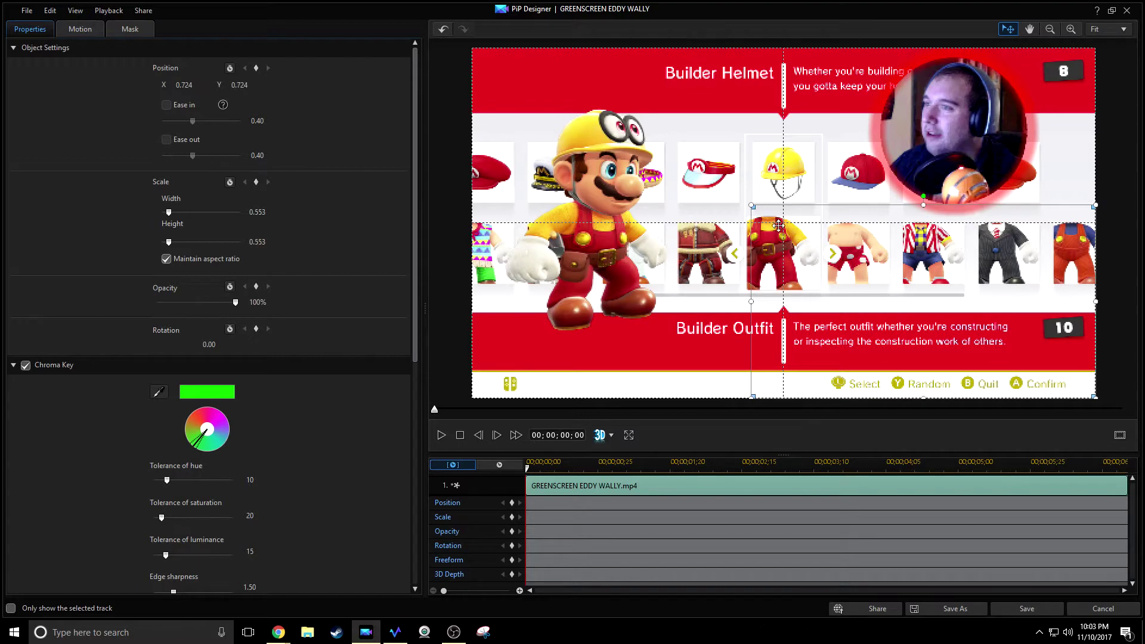
click(843, 409)
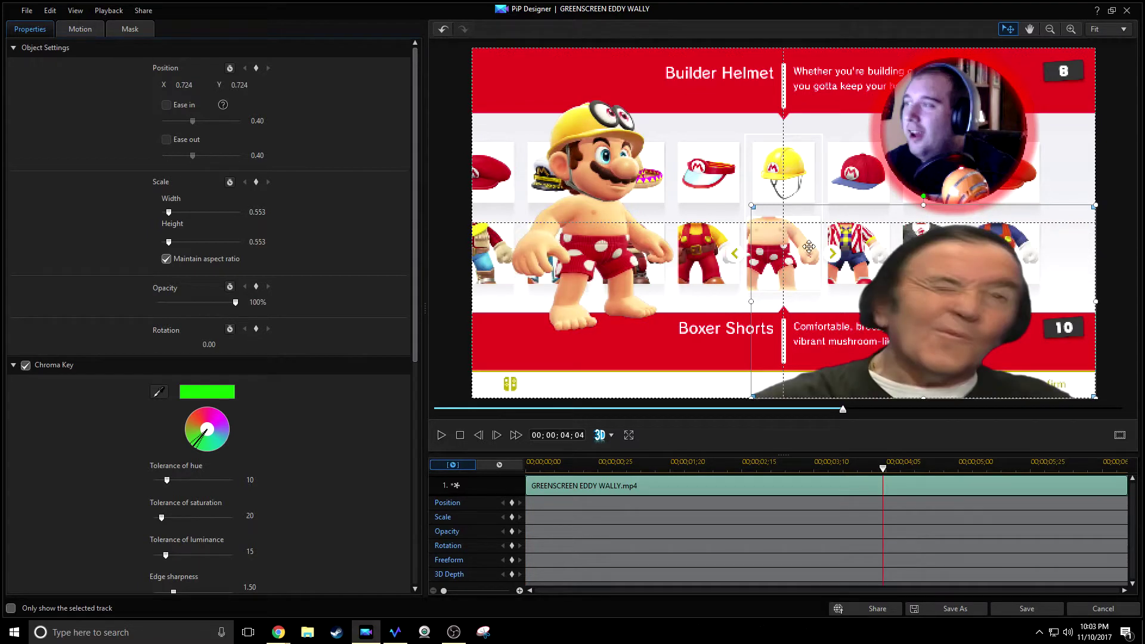
drag(751, 206, 743, 197)
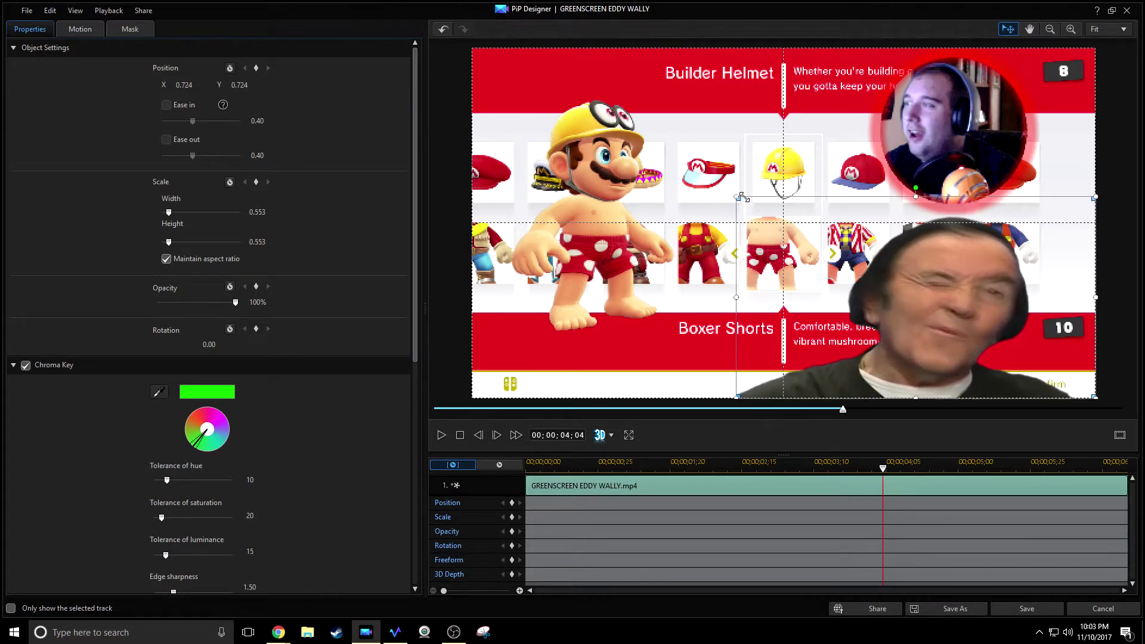
click(1027, 609)
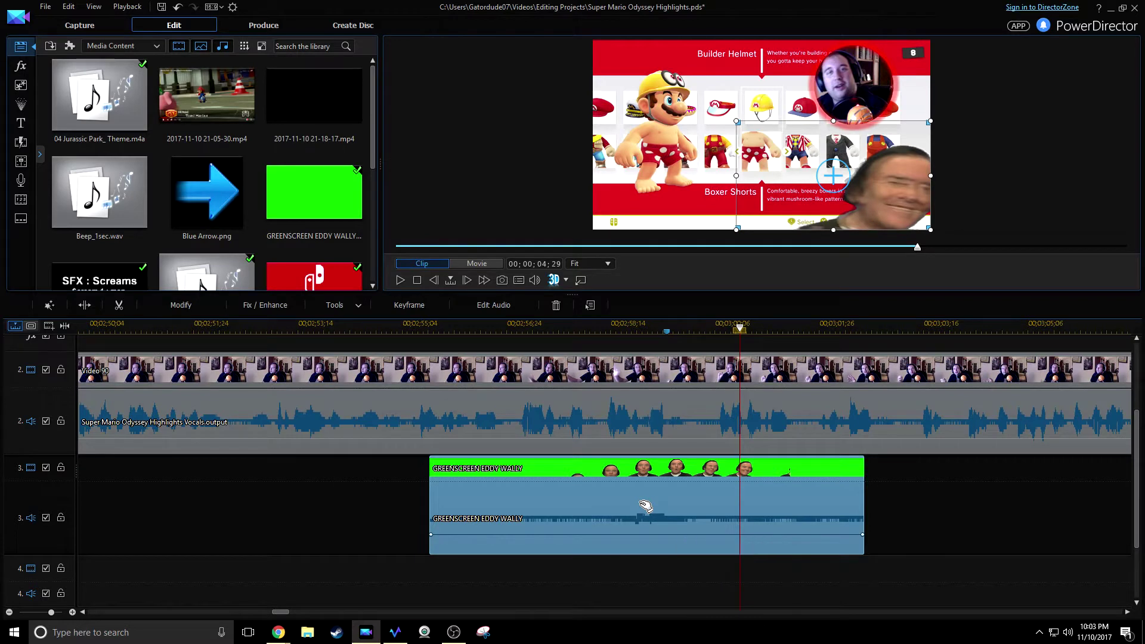
- Set the volume keyframe at the start of the GREENSCREEN EDDY WALLY clip to 5.0
click(405, 306)
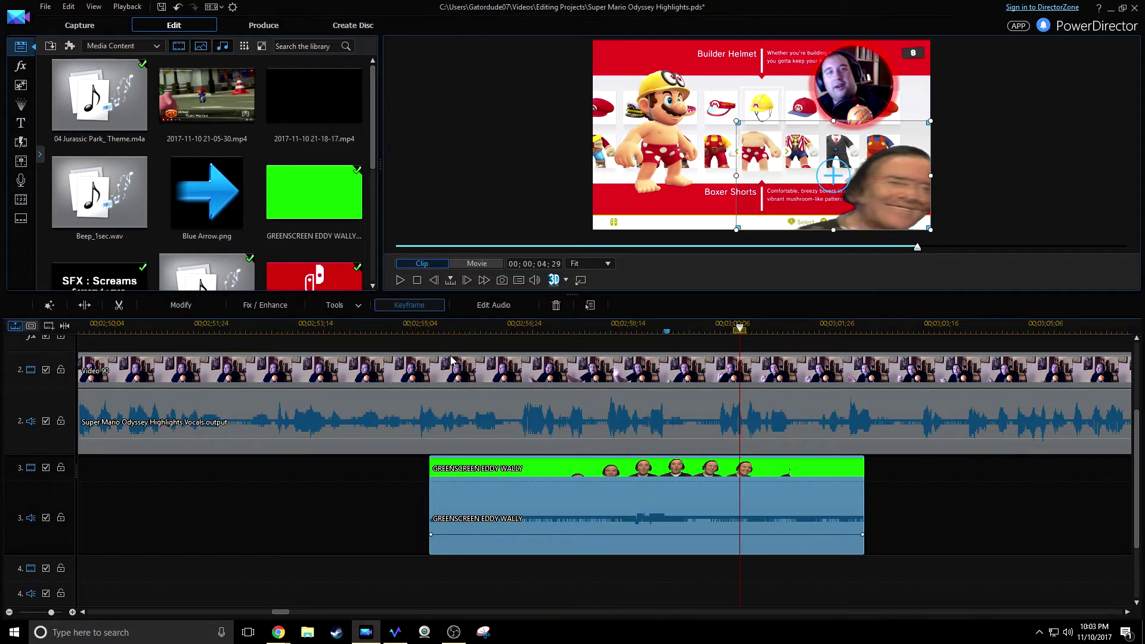
click(182, 147)
click(117, 147)
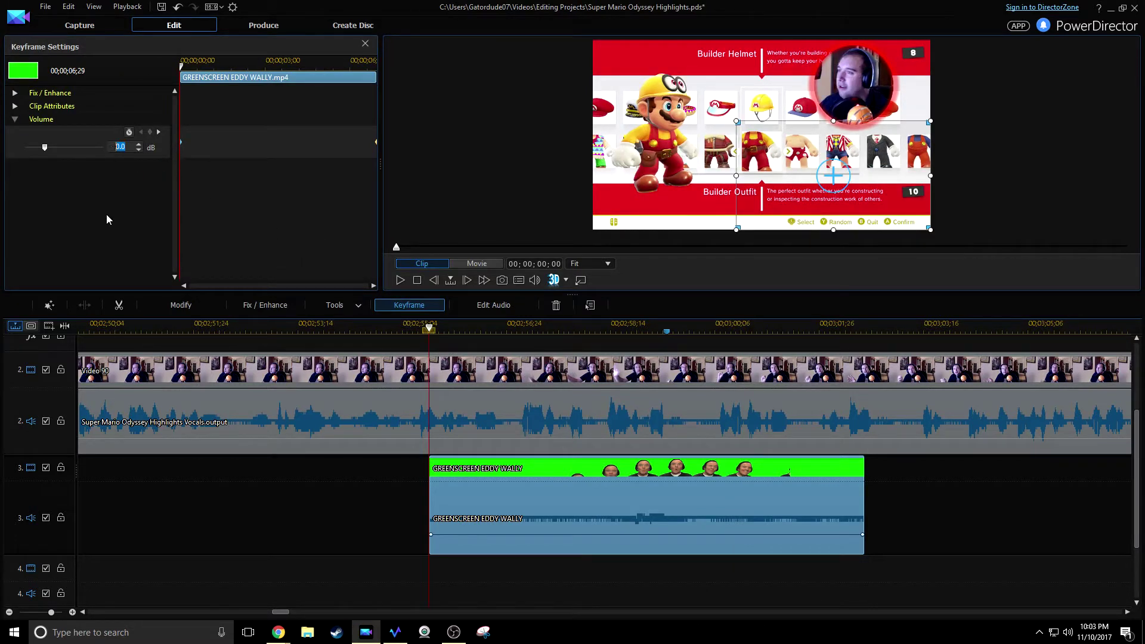
text(5)
key(Return)
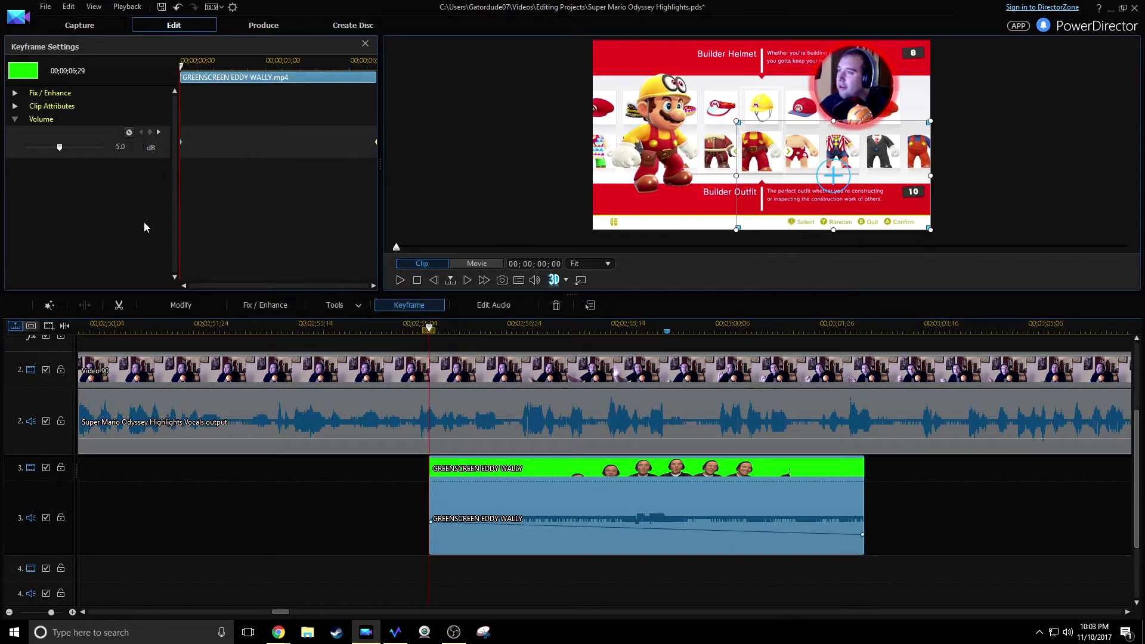
- Set the volume keyframe at the end of the GREENSCREEN EDDY WALLY clip to 5.0 and close the keyframe settings
click(374, 141)
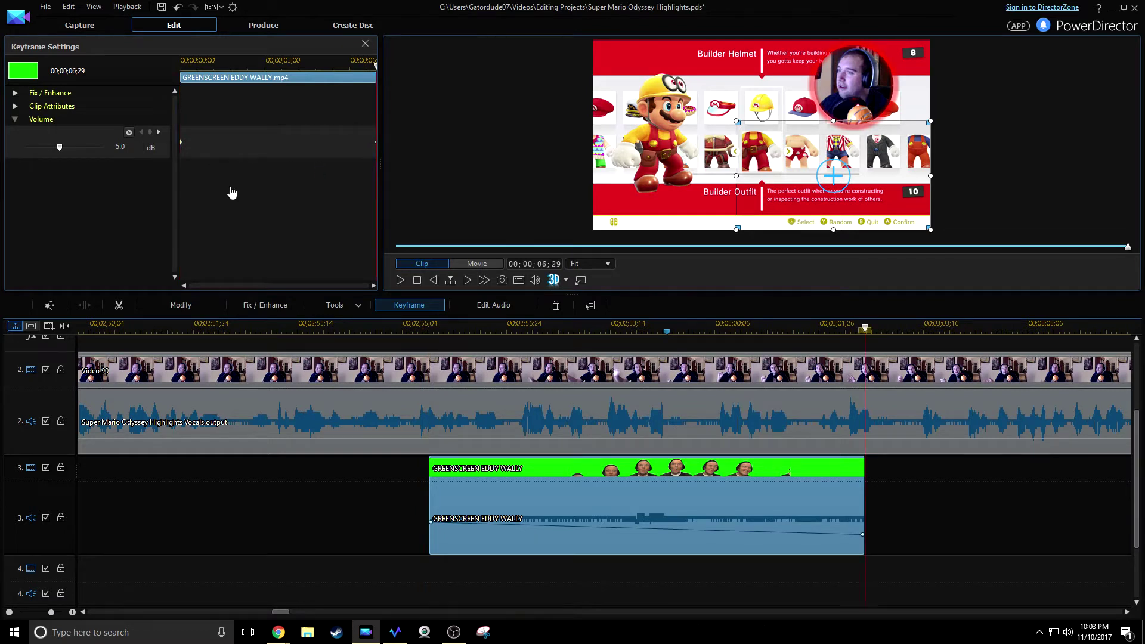
click(120, 147)
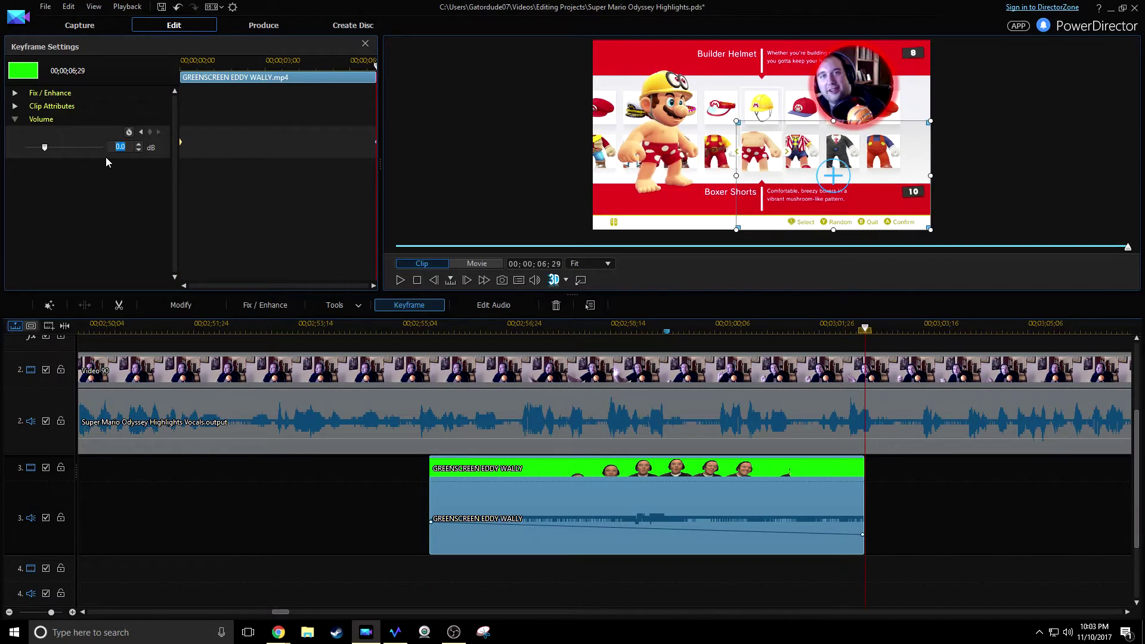
key(Return)
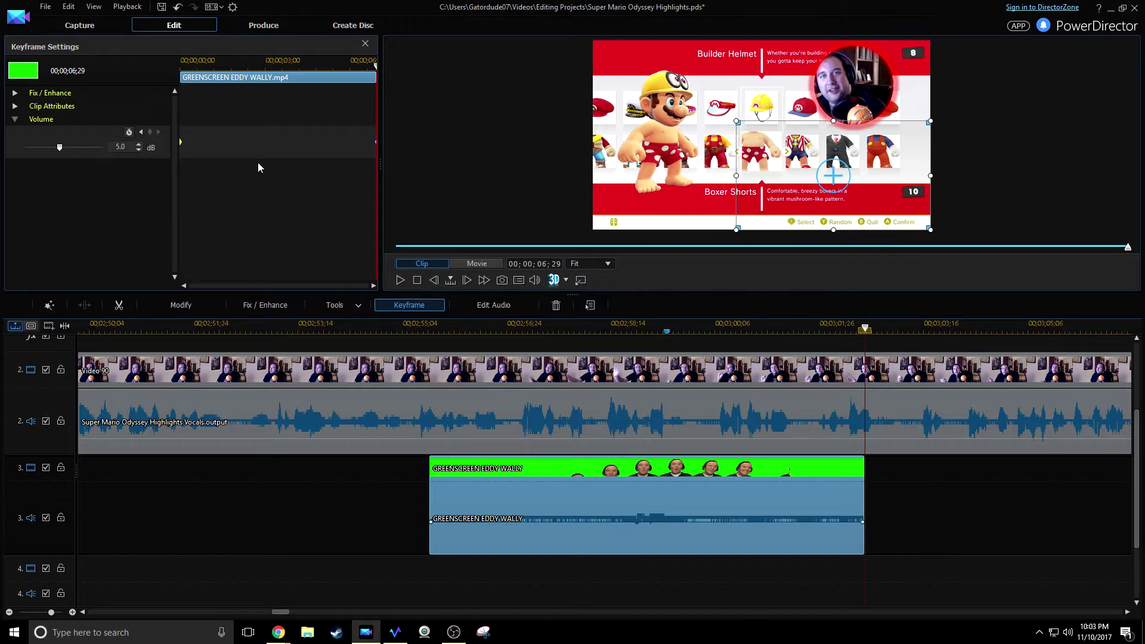
click(366, 45)
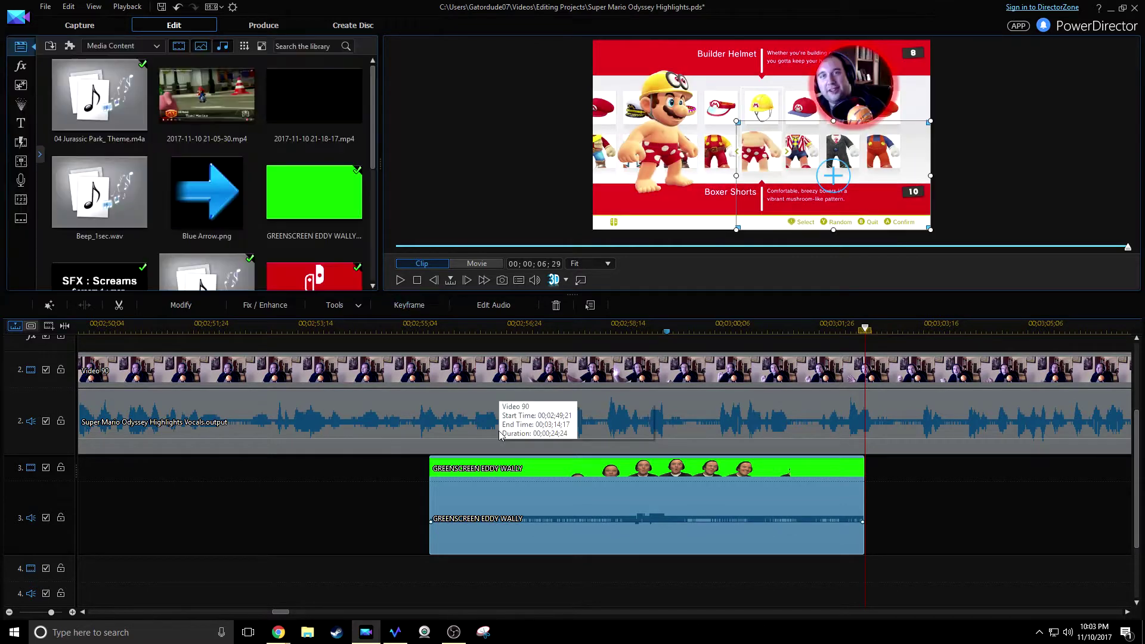
- Shift the GREENSCREEN EDDY WALLY clip along track 3 to start at 00;02;56;03 and play that passage
drag(292, 616, 289, 615)
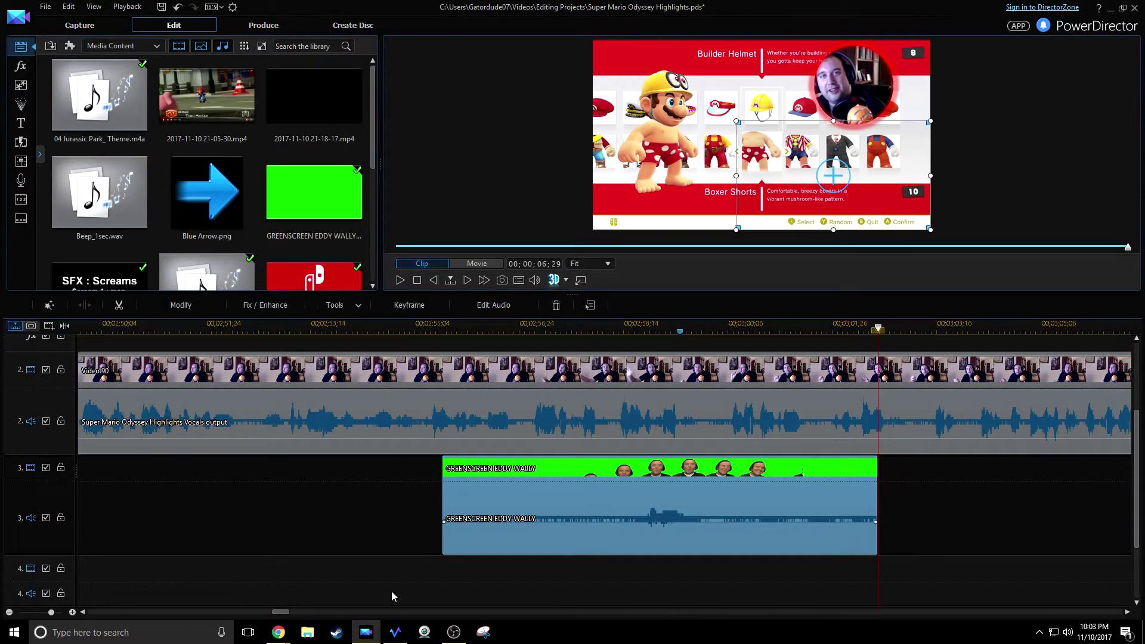
drag(662, 488, 742, 495)
click(604, 331)
click(561, 330)
key(space)
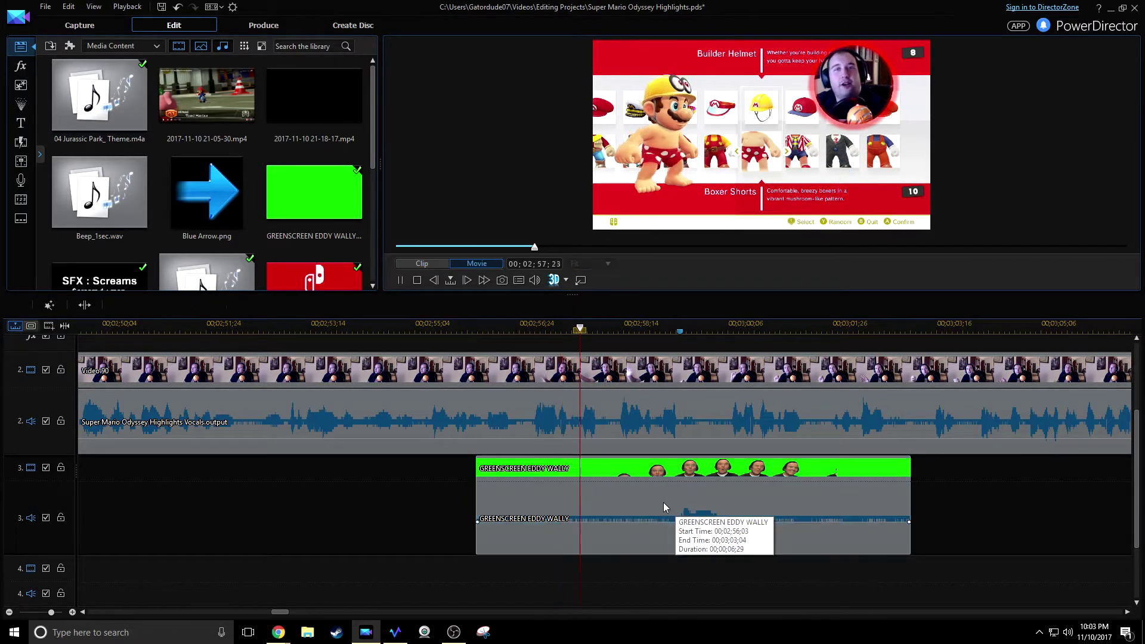
- Enlarge the preview and play back the passage around the GREENSCREEN EDDY WALLY clip to check the overlay's timing
click(528, 327)
drag(545, 295, 591, 412)
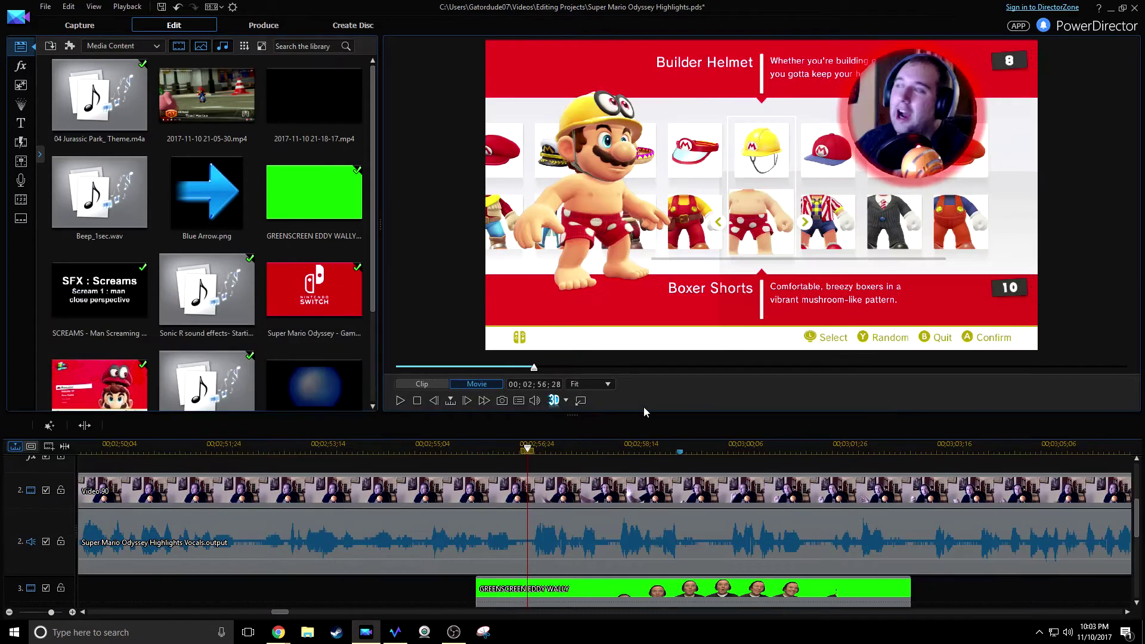
key(space)
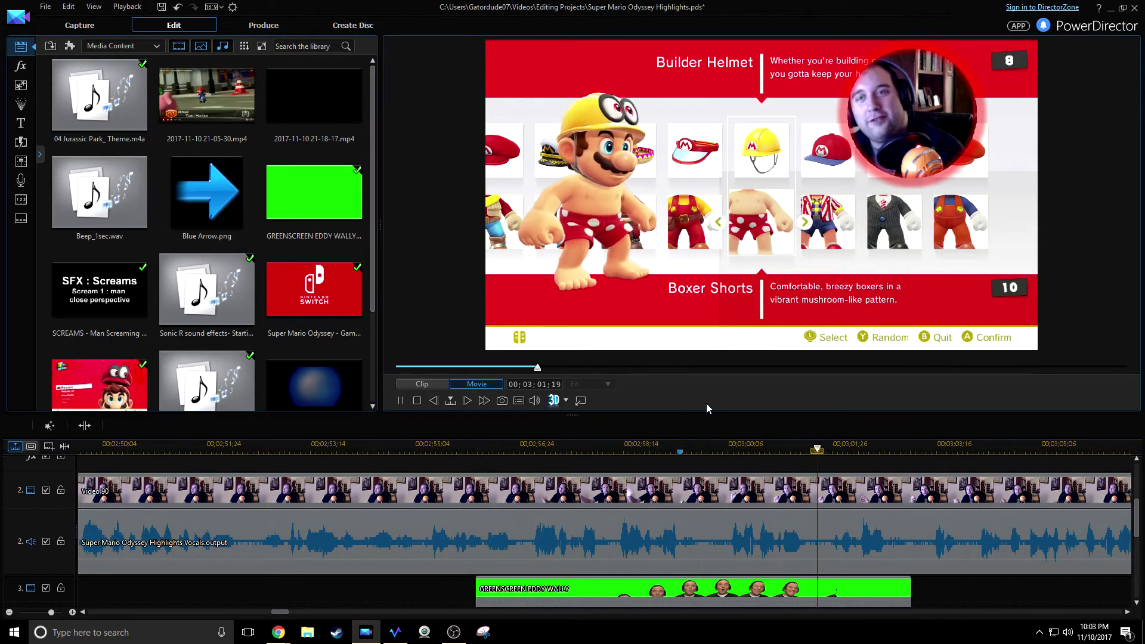
key(space)
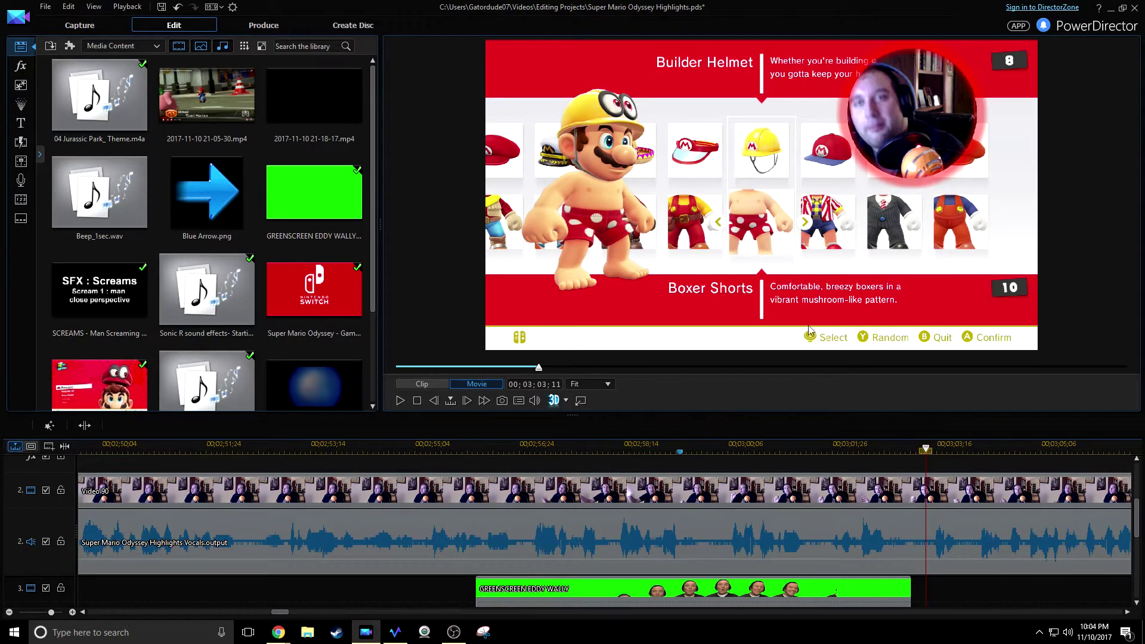
click(588, 447)
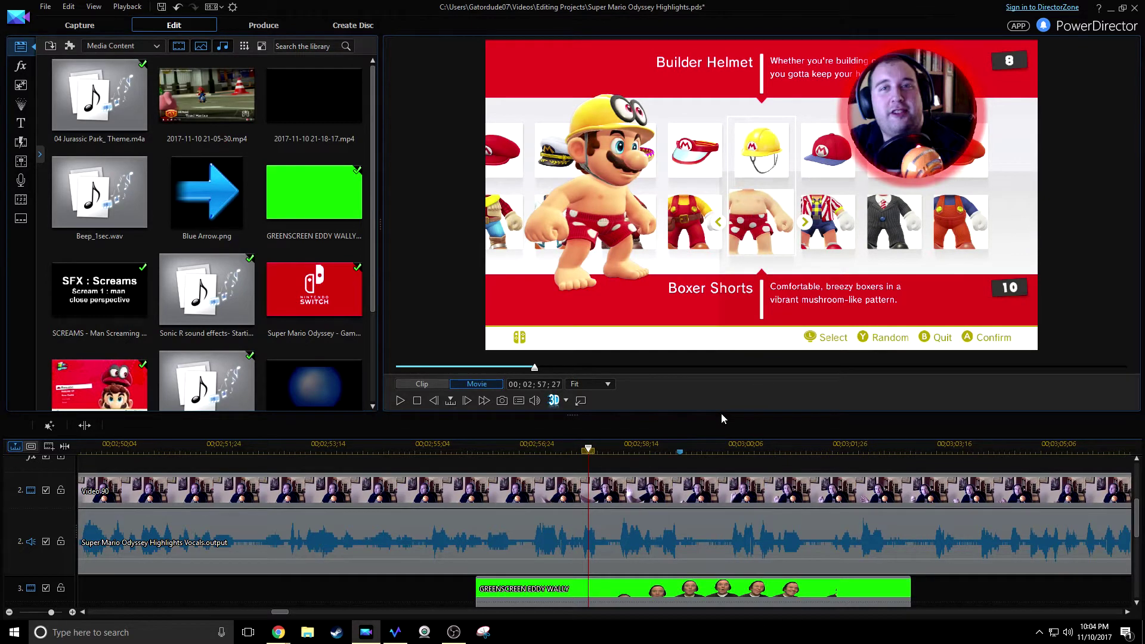
drag(721, 417, 724, 462)
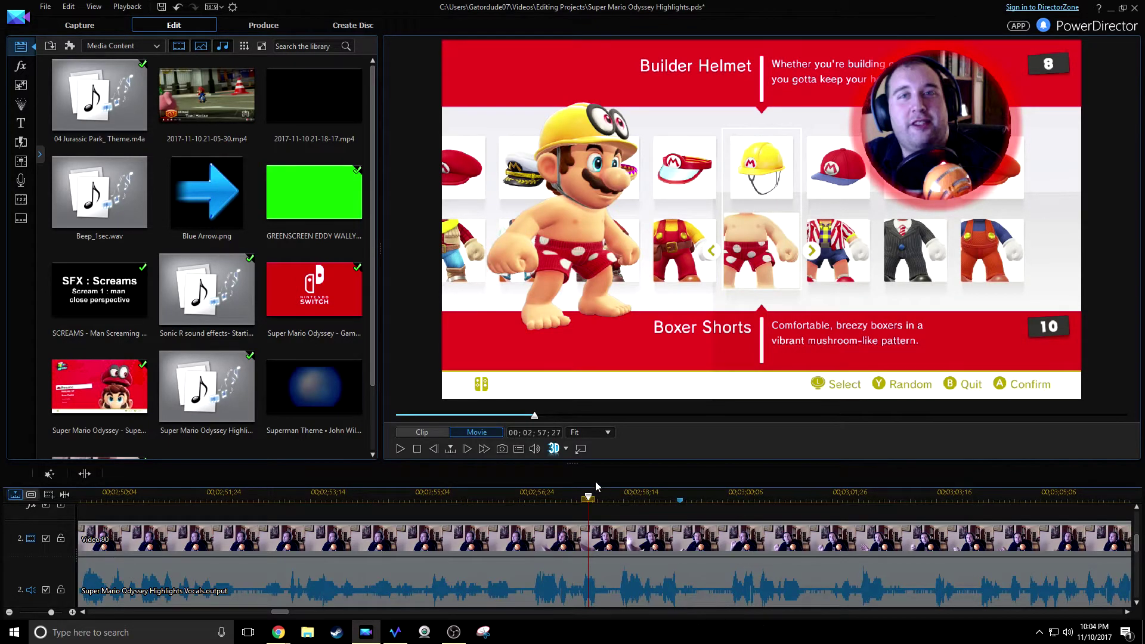
drag(599, 464, 454, 444)
click(583, 439)
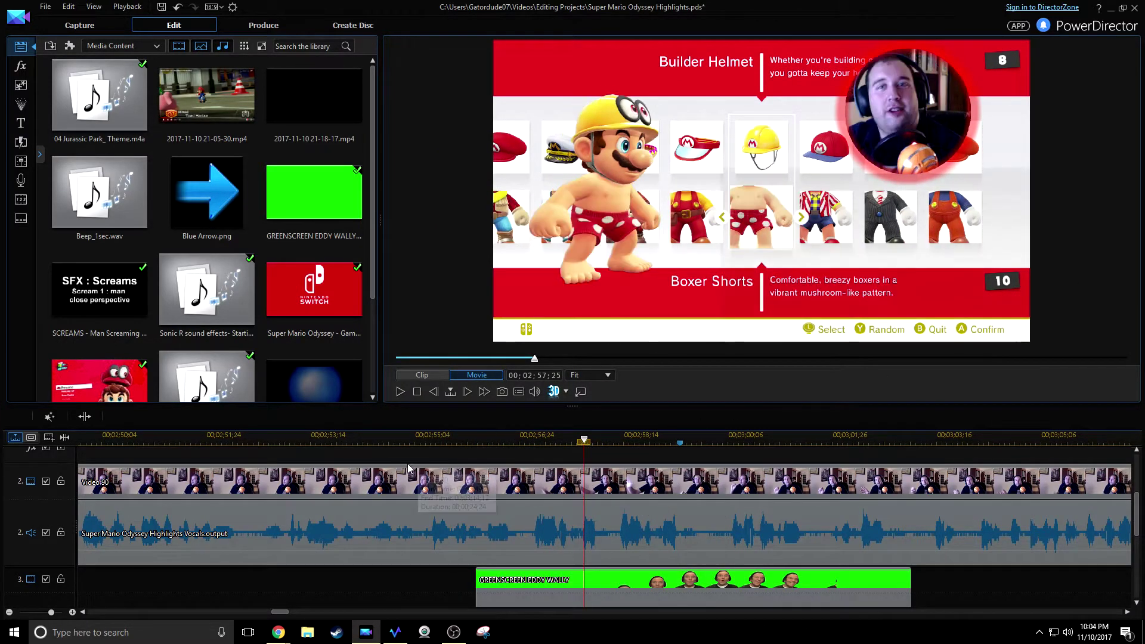
click(425, 440)
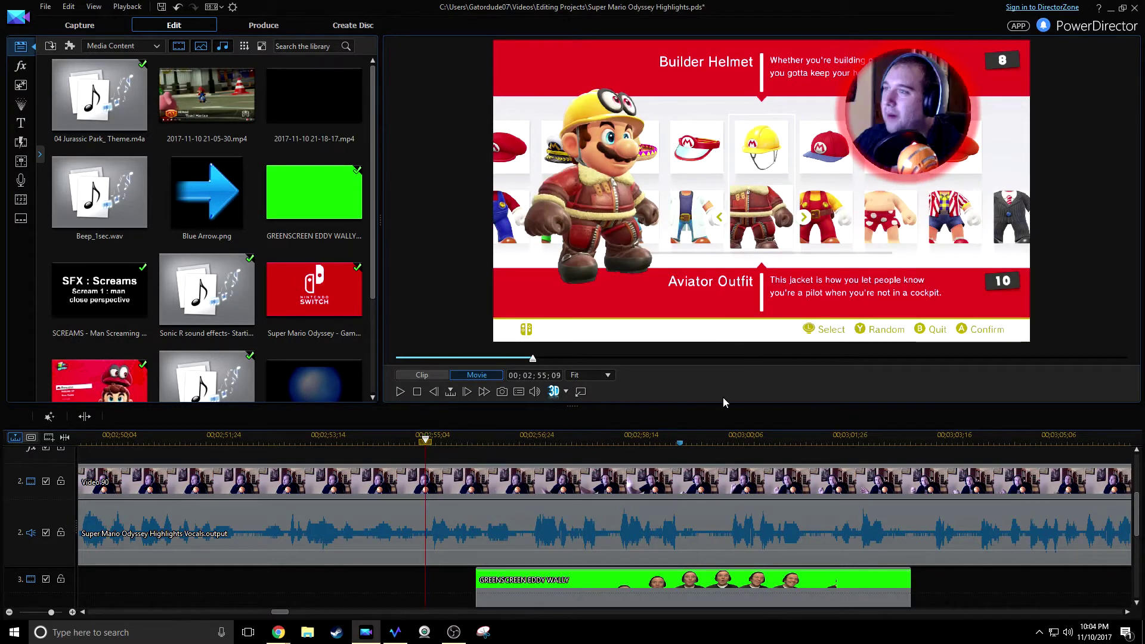
click(529, 439)
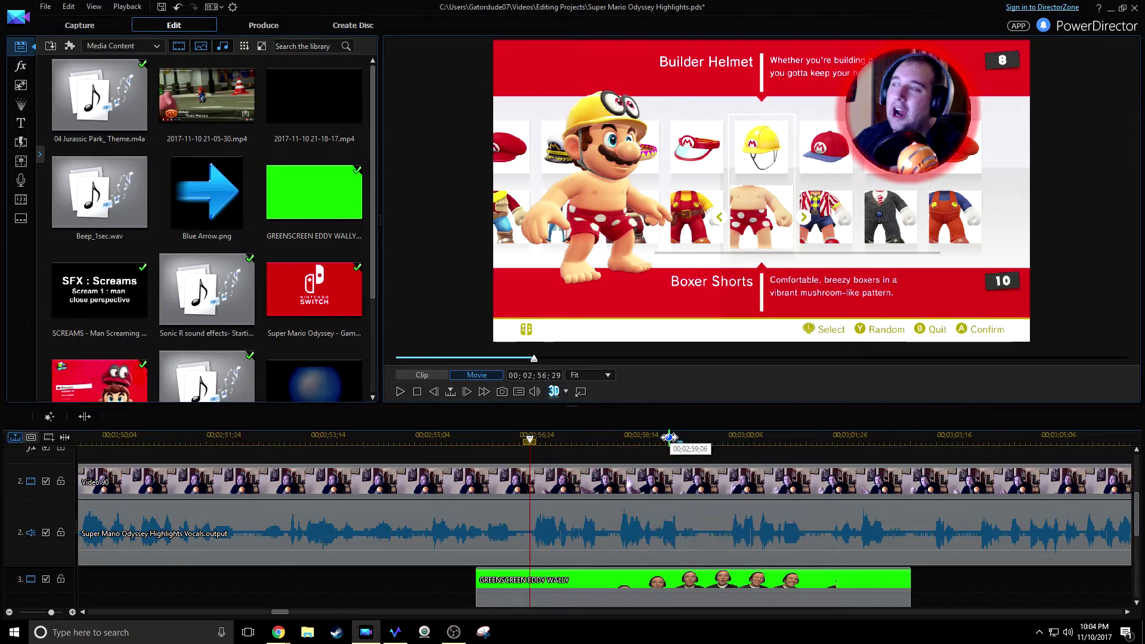
drag(684, 407, 685, 317)
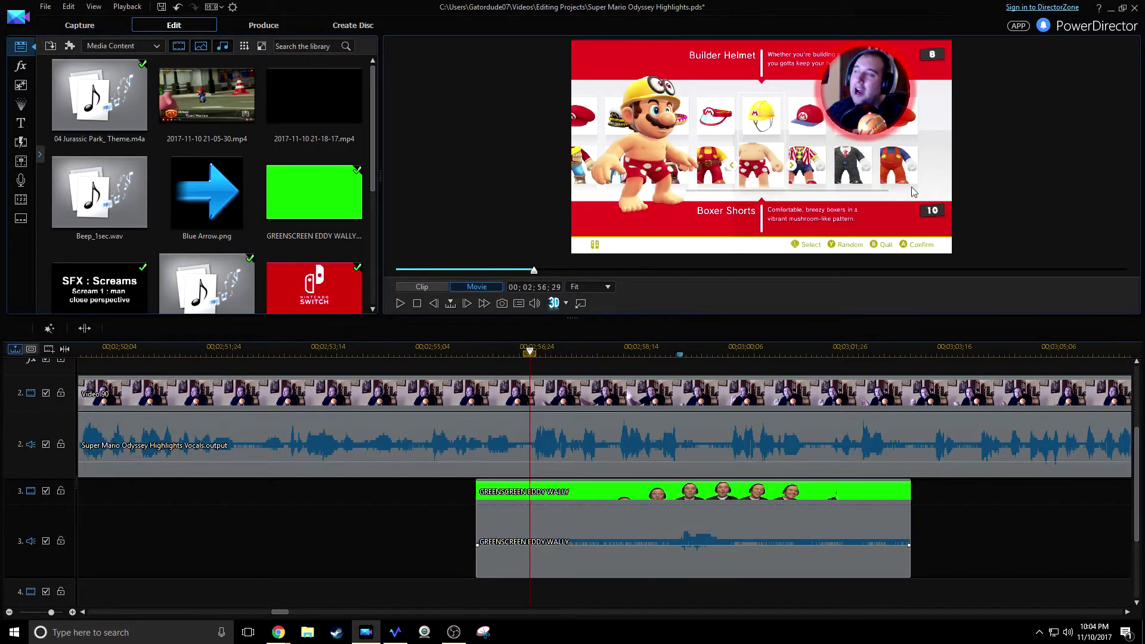
- Split the GREENSCREEN EDDY WALLY clip at 00;02;57;26, just before the head enters the frame
key(space)
key(space)
key(comma)
key(comma)
key(comma)
key(comma)
key(comma)
key(comma)
key(comma)
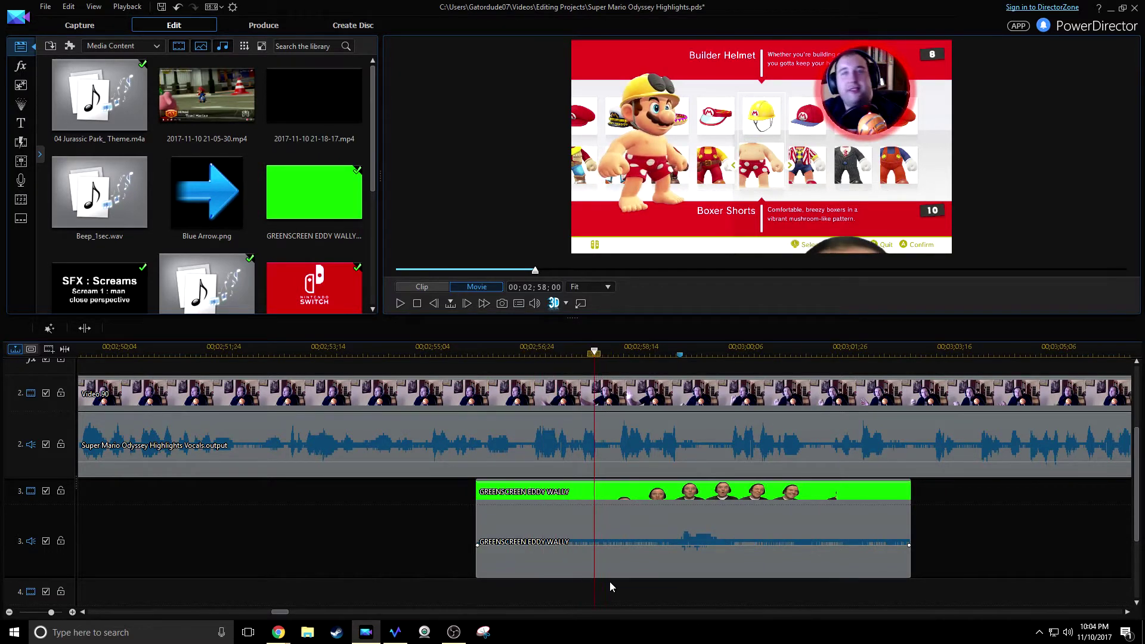
key(comma)
key(comma)
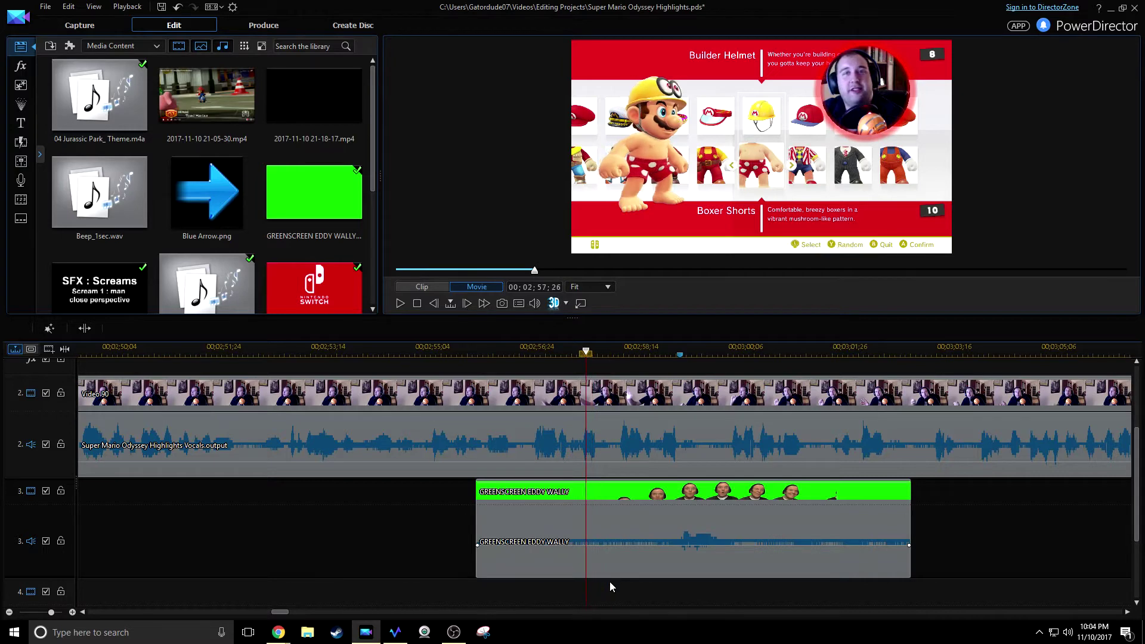
click(629, 508)
key(ctrl+t)
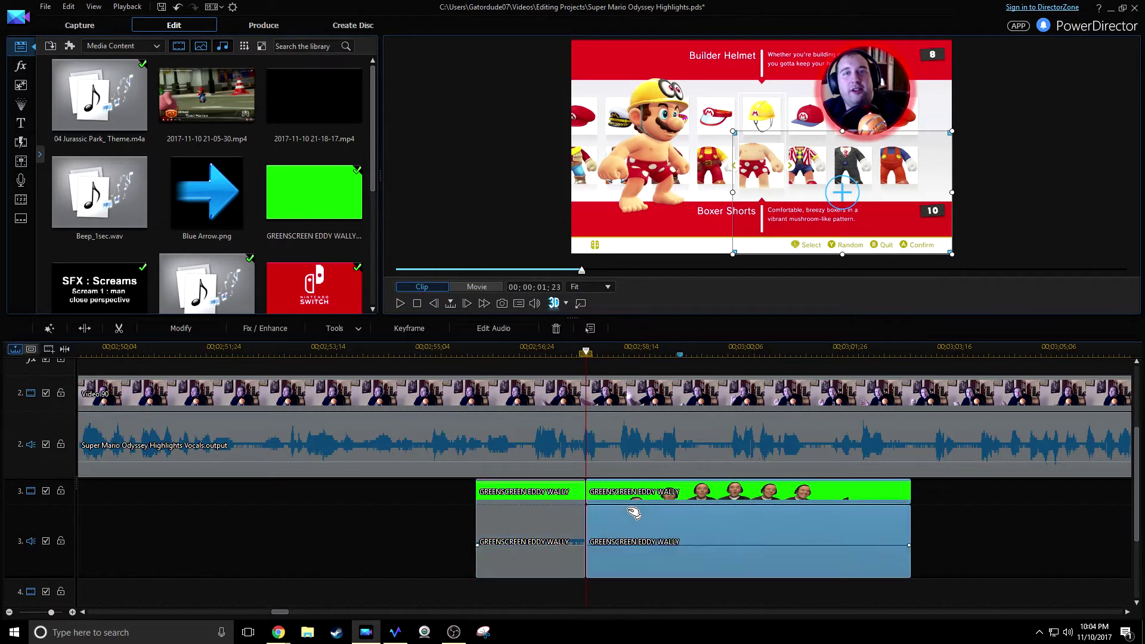
- Remove the empty leading piece of the split GREENSCREEN EDDY WALLY clip from track 3
click(572, 517)
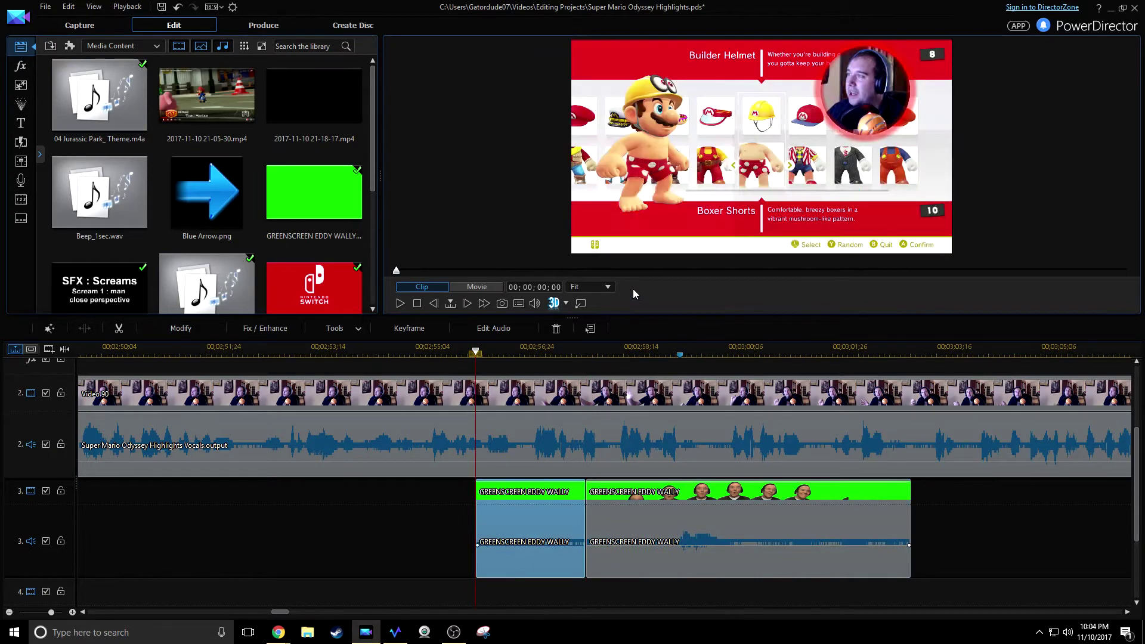
right_click(575, 516)
mouse_move(699, 192)
click(811, 190)
- Play the remaining overlay clip, split it at 00;03;01;22 after the head leaves the frame, and remove the trailing piece
key(space)
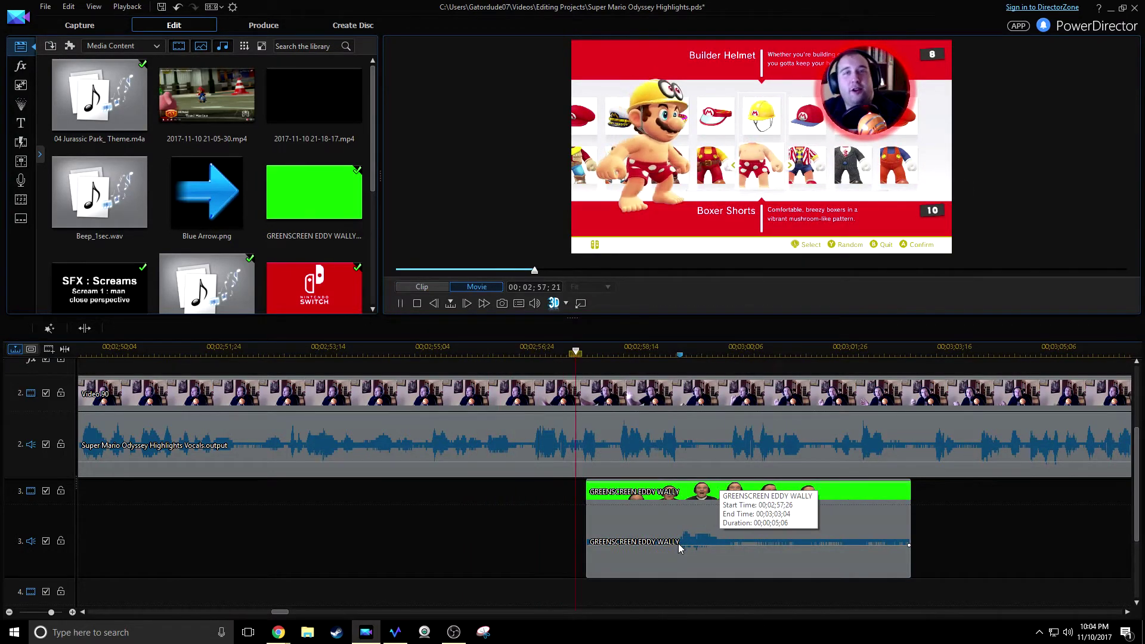
key(space)
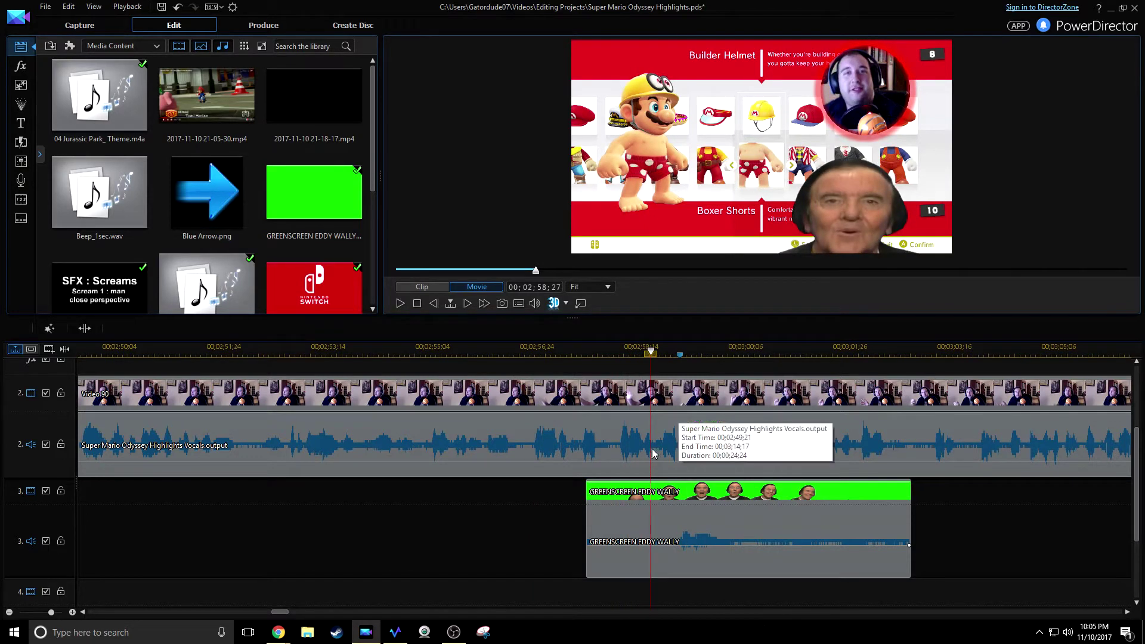
key(space)
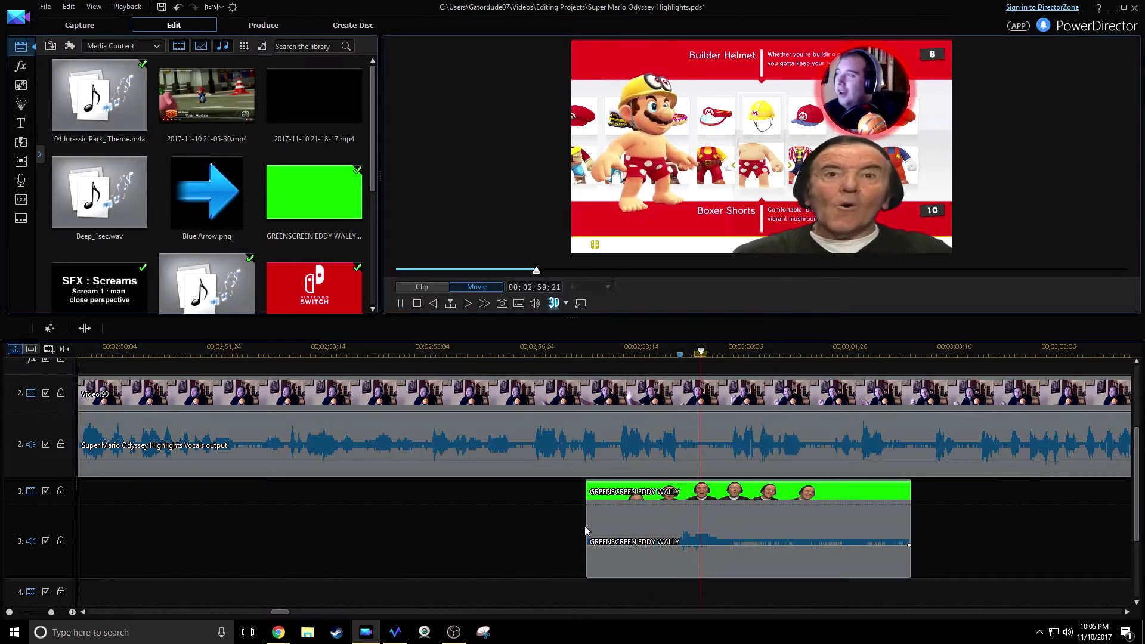
key(space)
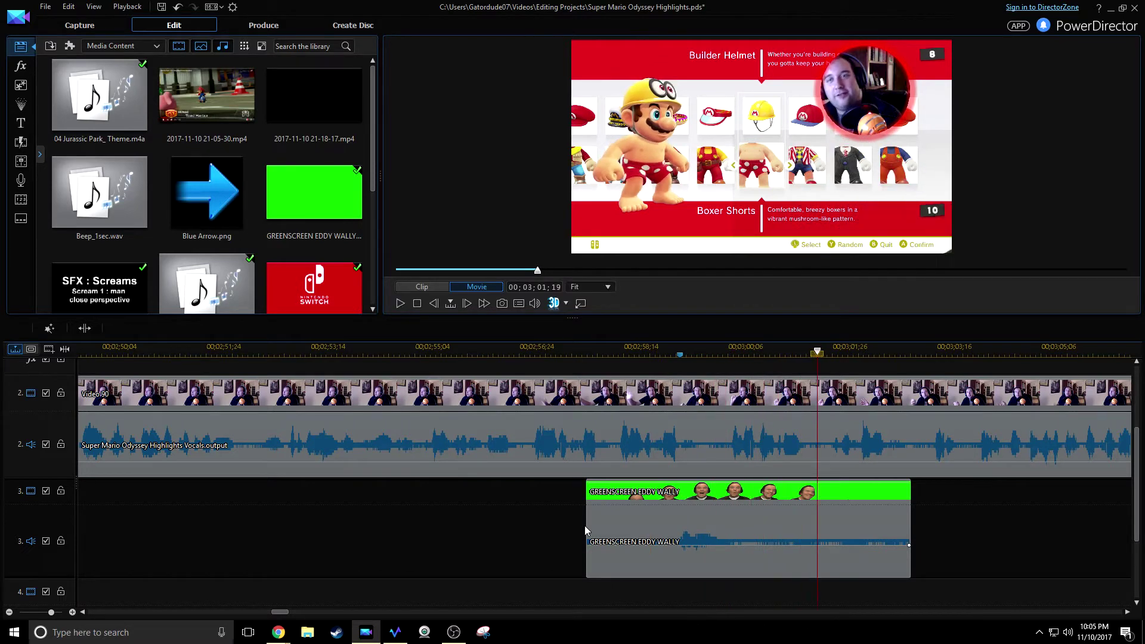
click(841, 541)
key(ctrl+x)
right_click(842, 539)
click(938, 211)
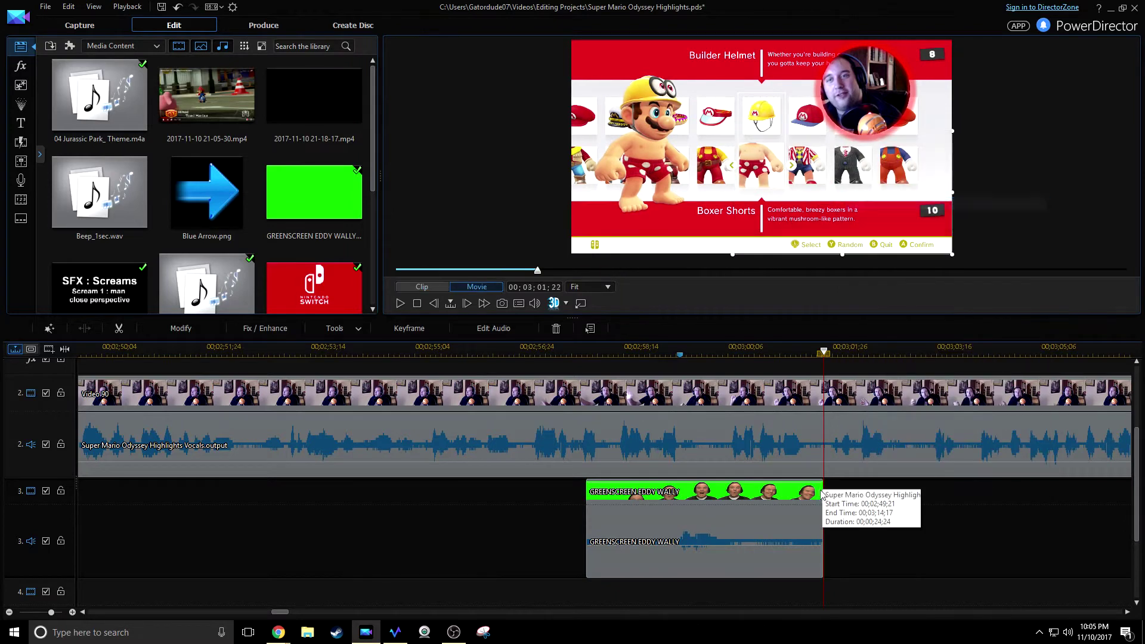
- Play back the trimmed overlay passage from 00;02;54;19 in an enlarged preview to check the result
drag(933, 351, 736, 359)
click(694, 352)
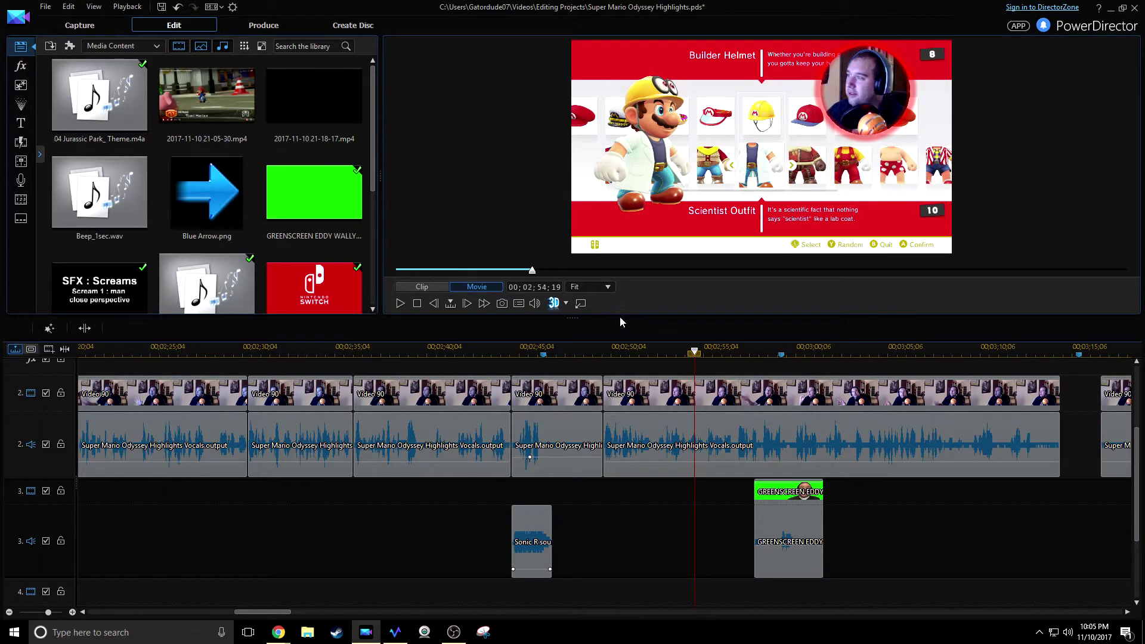
drag(573, 326, 573, 428)
key(space)
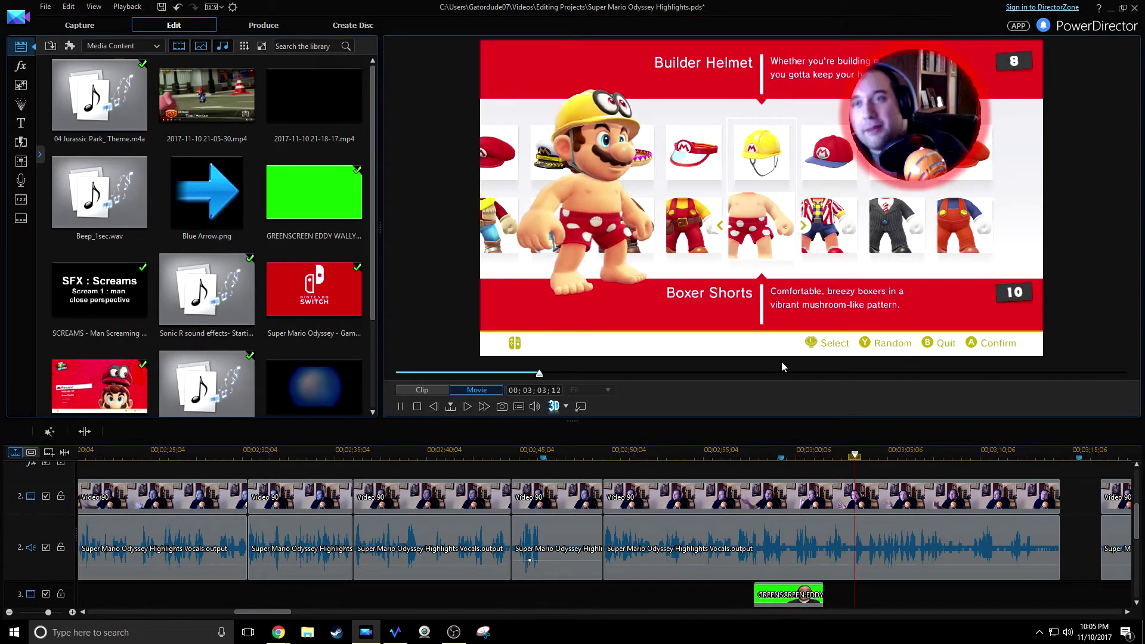
key(space)
drag(708, 417, 709, 334)
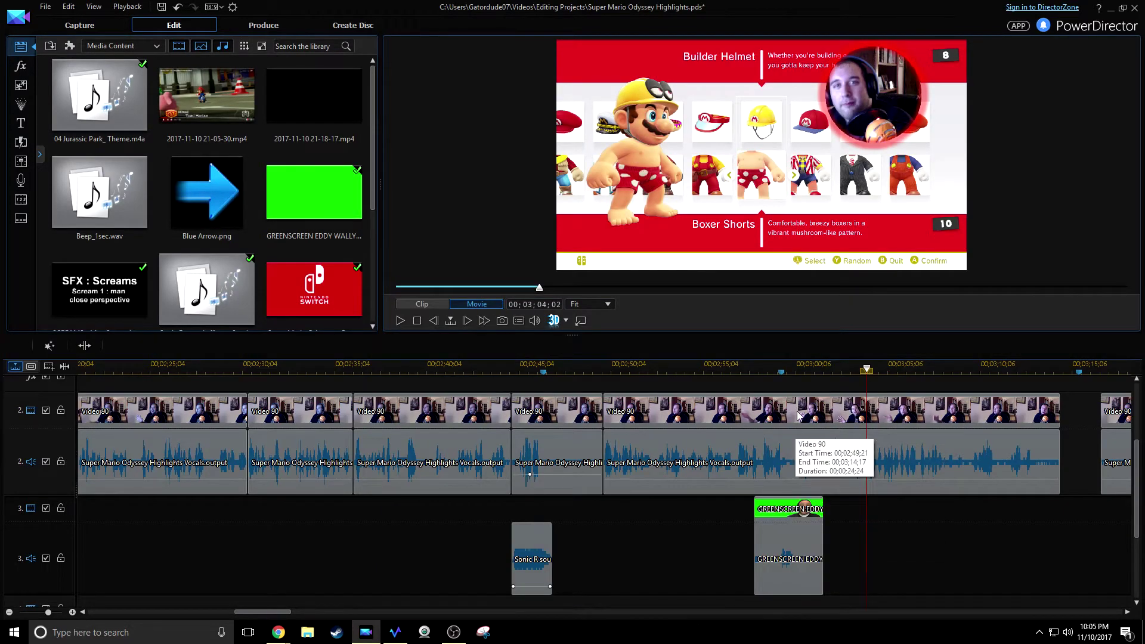
- Play the short clip on track 1 that directly follows the outfit selection section in an enlarged preview
mouse_move(809, 335)
mouse_down()
mouse_move(811, 296)
mouse_move(775, 329)
mouse_move(733, 330)
mouse_up()
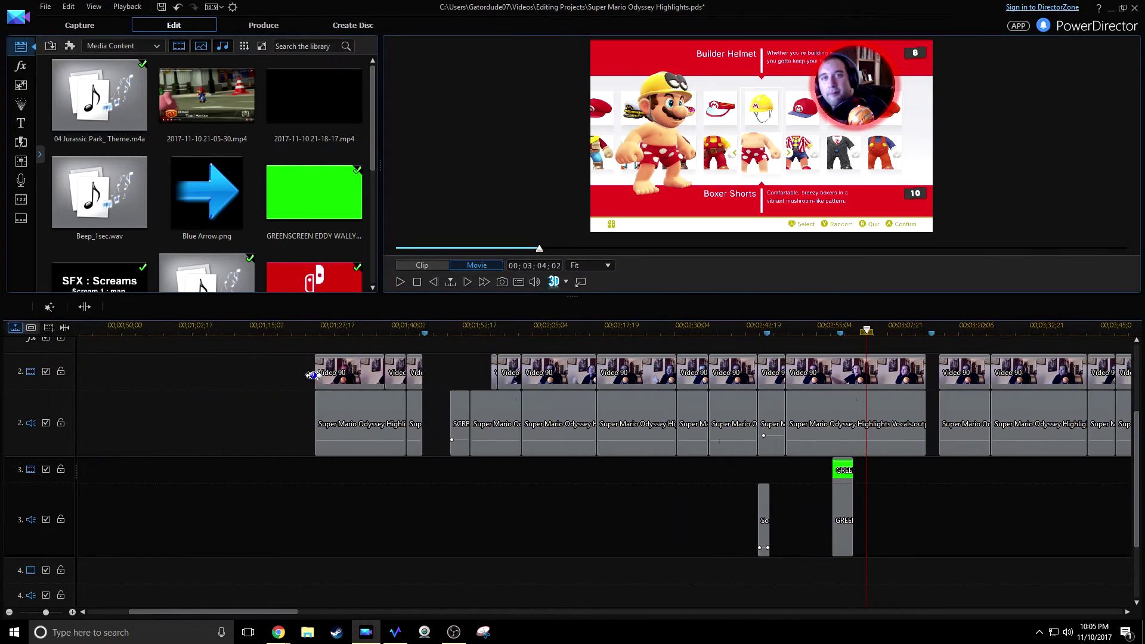
drag(246, 614, 322, 613)
scroll(544, 569, up, 3)
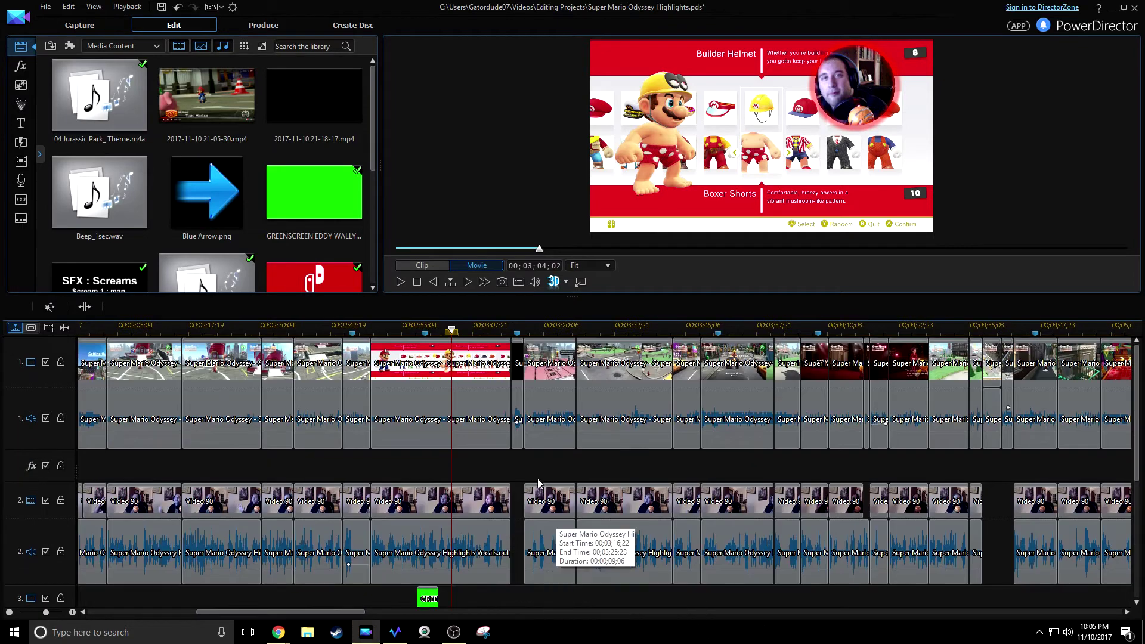
click(517, 370)
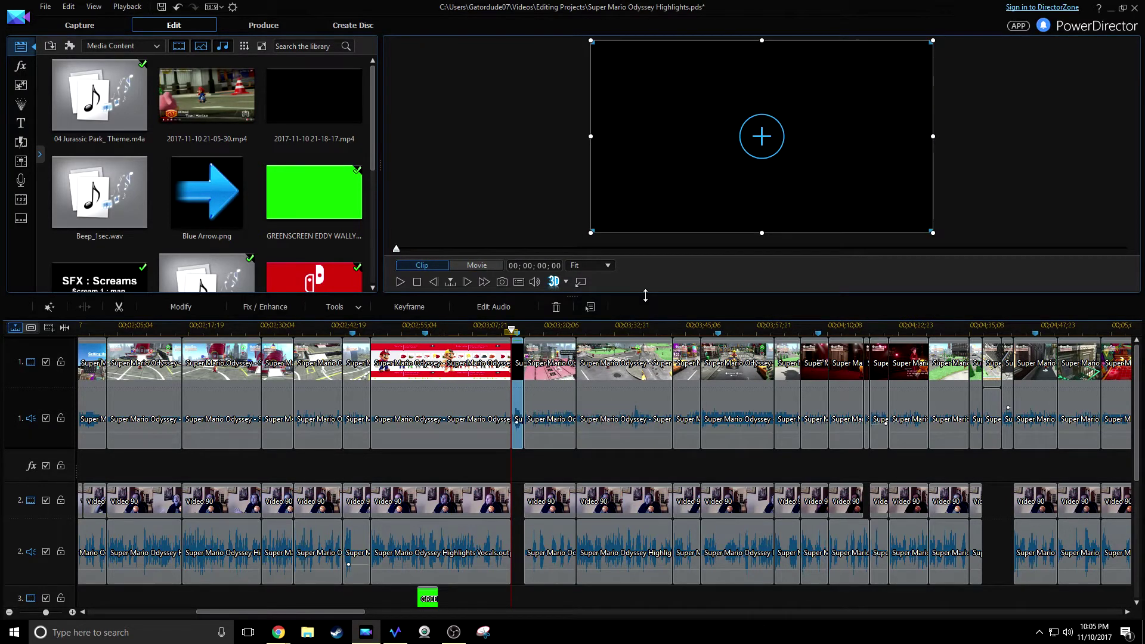
drag(644, 296, 644, 398)
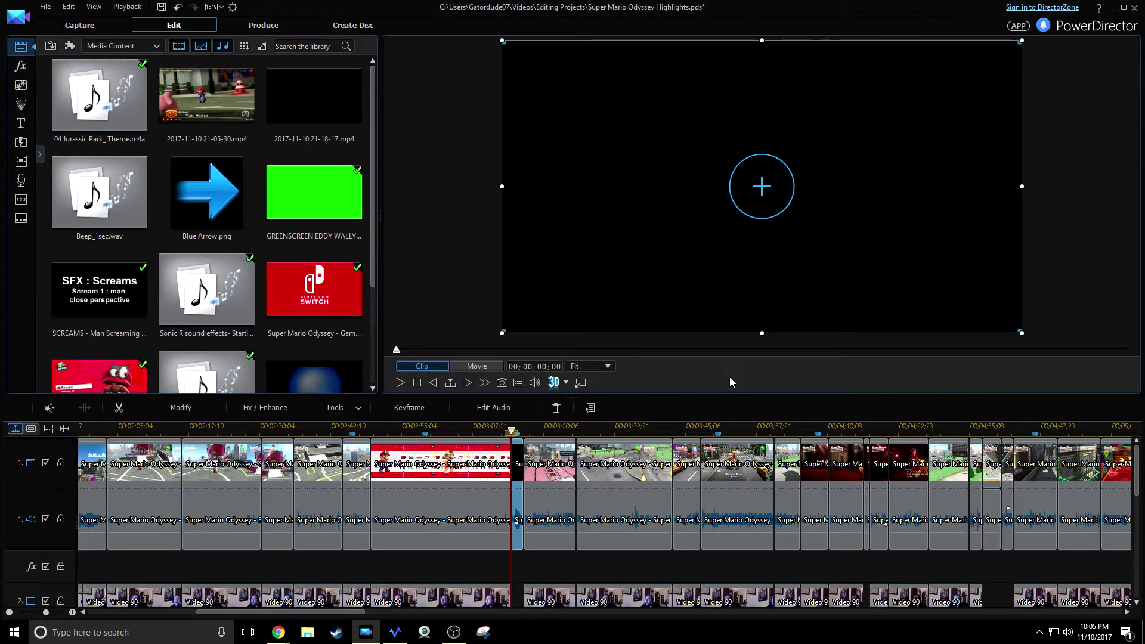
key(space)
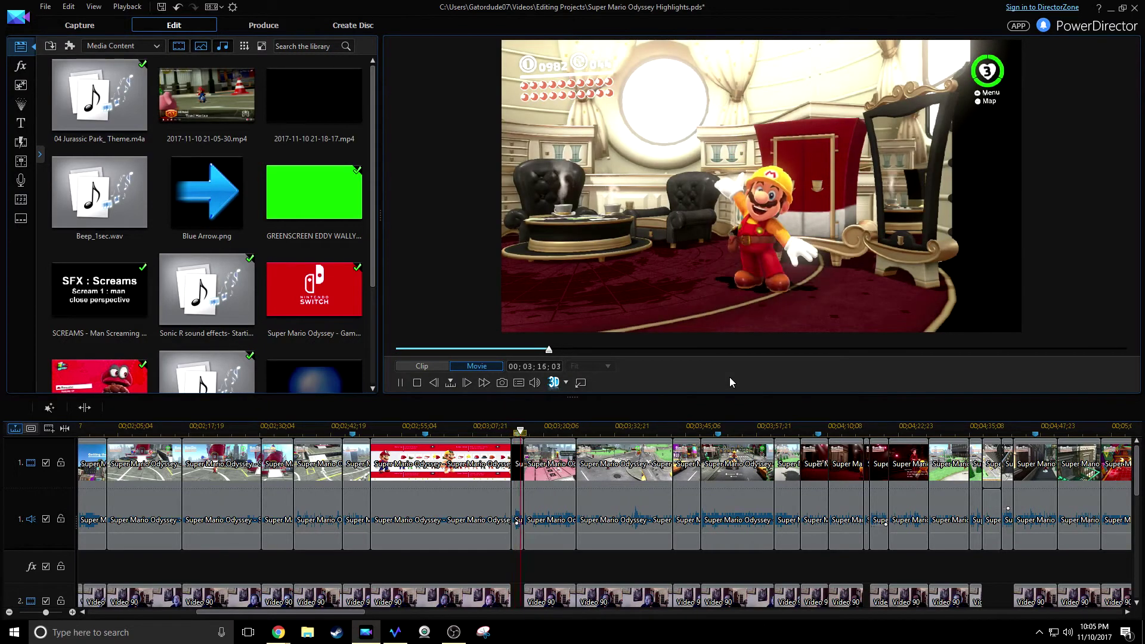
key(space)
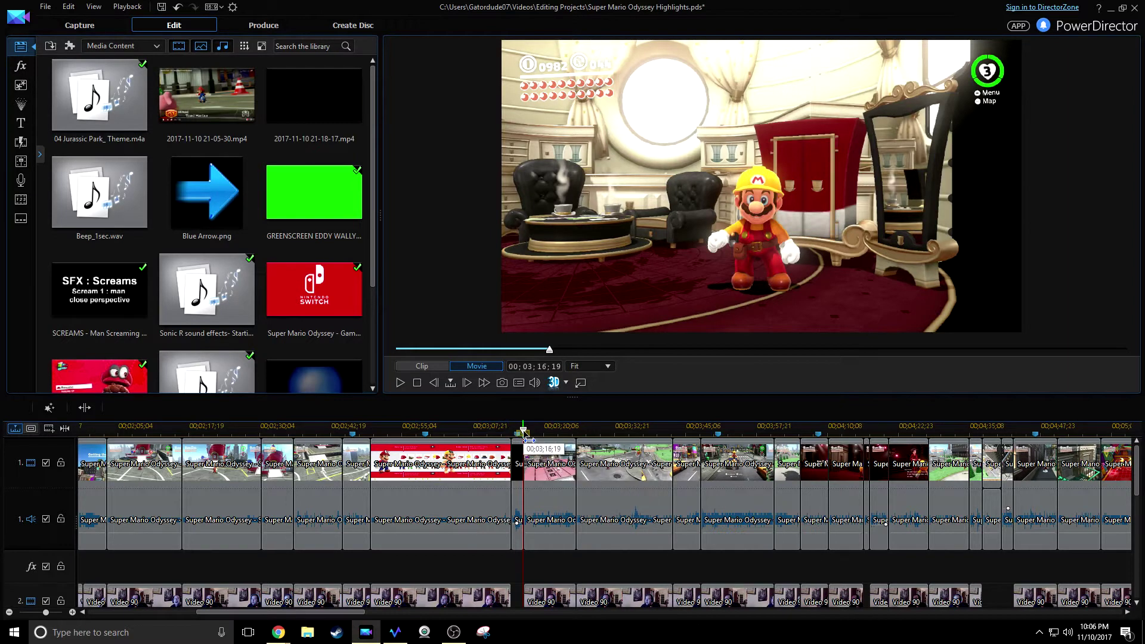
- Set the playhead to 00;03;15;17 and preview the Blooming 2 and Countdown objects in the PiP objects library
drag(524, 435, 521, 436)
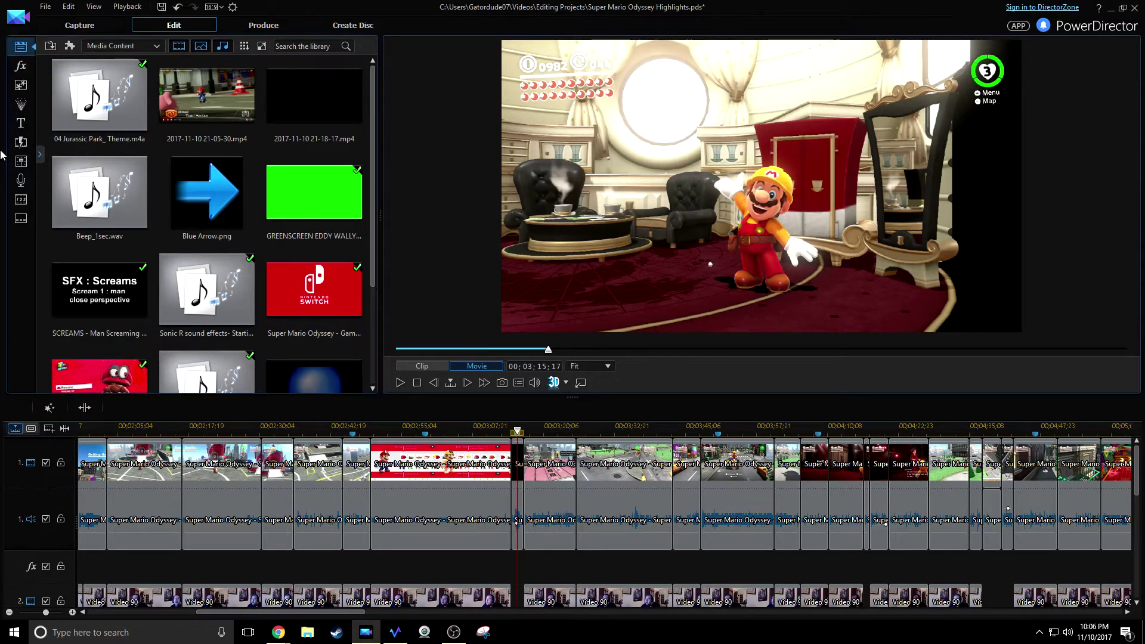
click(20, 85)
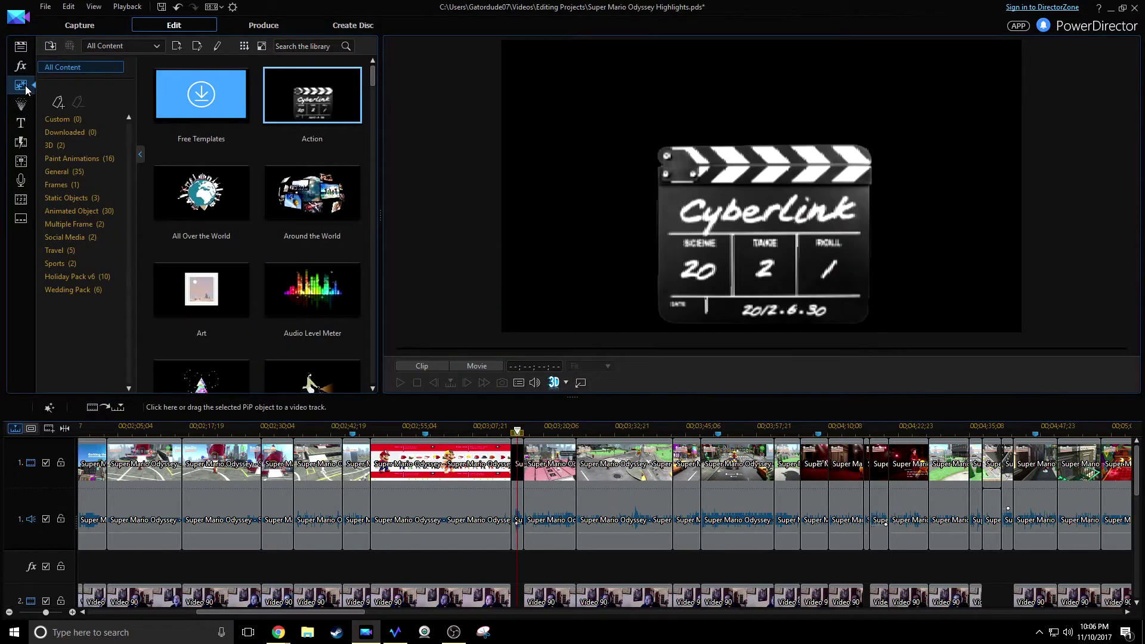
scroll(286, 179, down, 3)
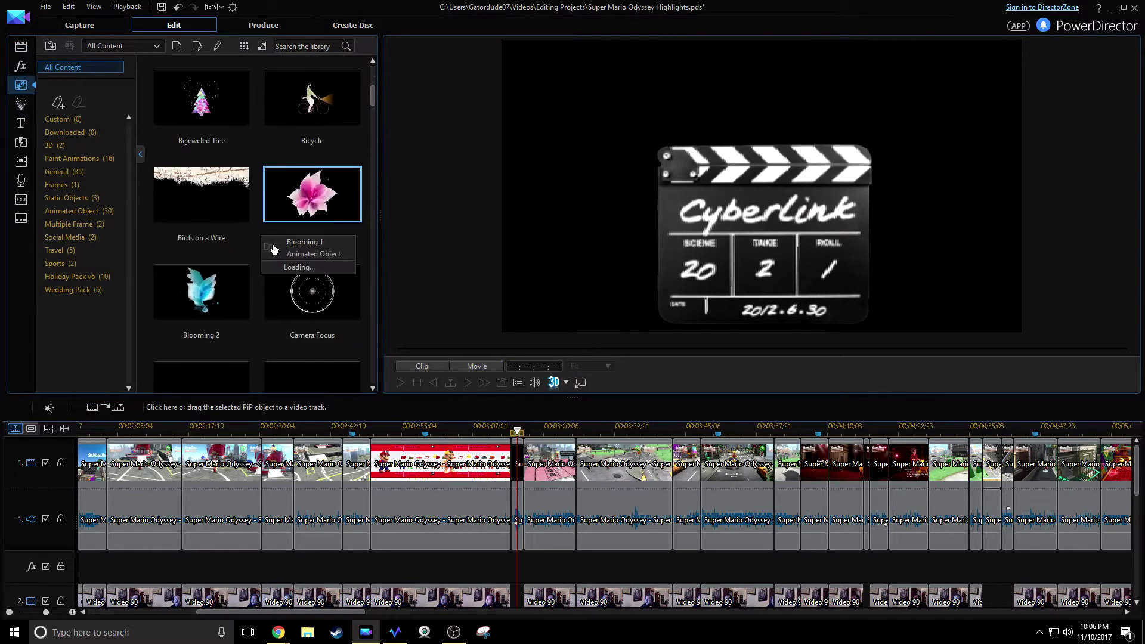
scroll(300, 301, down, 3)
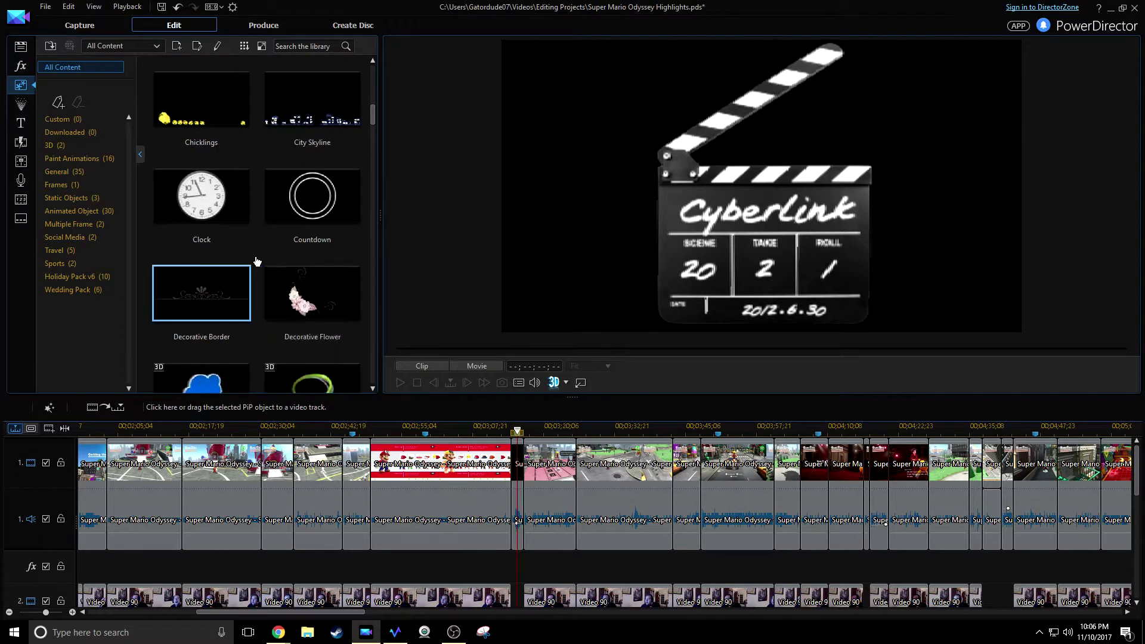
scroll(257, 261, up, 2)
click(201, 148)
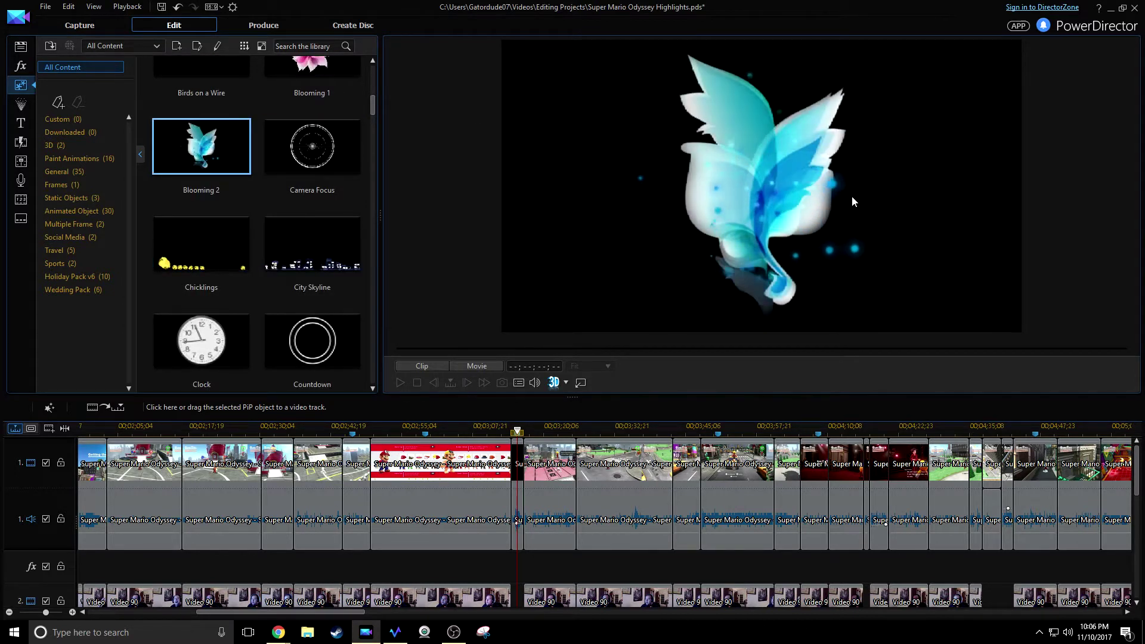
scroll(286, 203, down, 2)
click(288, 209)
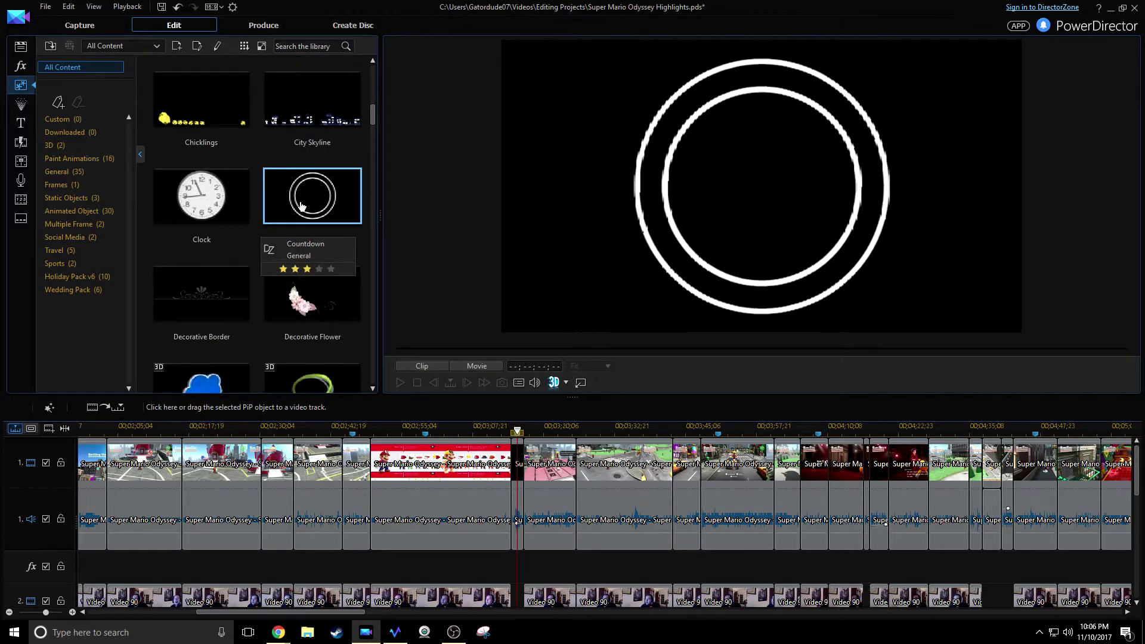
- Browse further through the PiP objects, previewing Film Projector and Film Strip and looking over the heart and holiday designs
scroll(301, 205, down, 3)
scroll(226, 179, down, 4)
scroll(269, 197, down, 2)
click(329, 112)
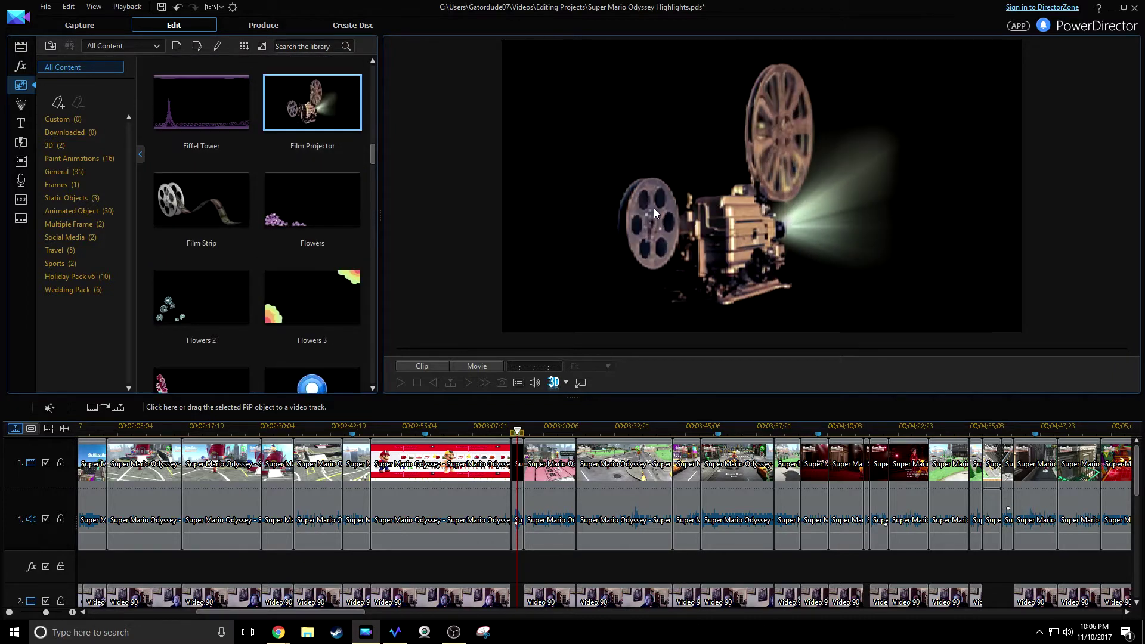
click(245, 209)
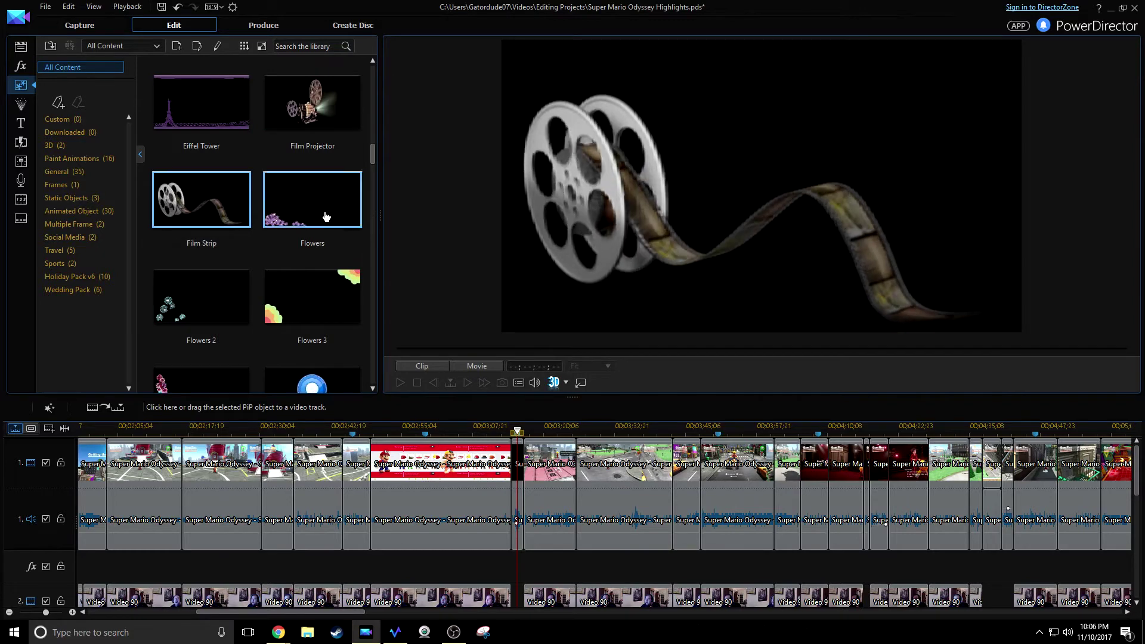
scroll(257, 209, down, 4)
scroll(265, 202, up, 2)
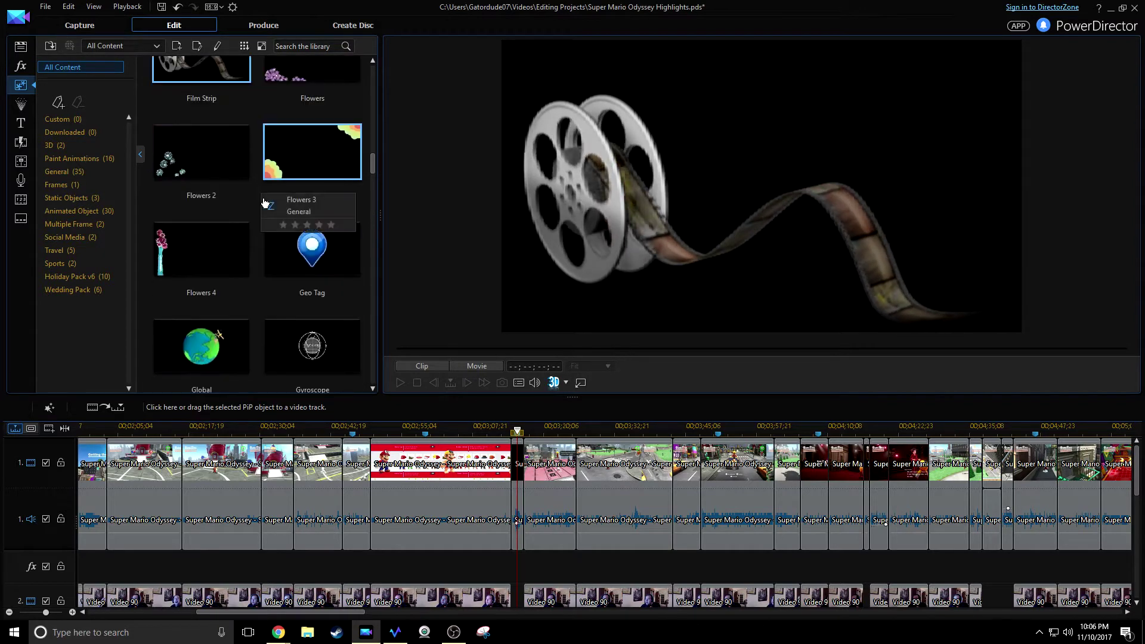
drag(376, 166, 377, 210)
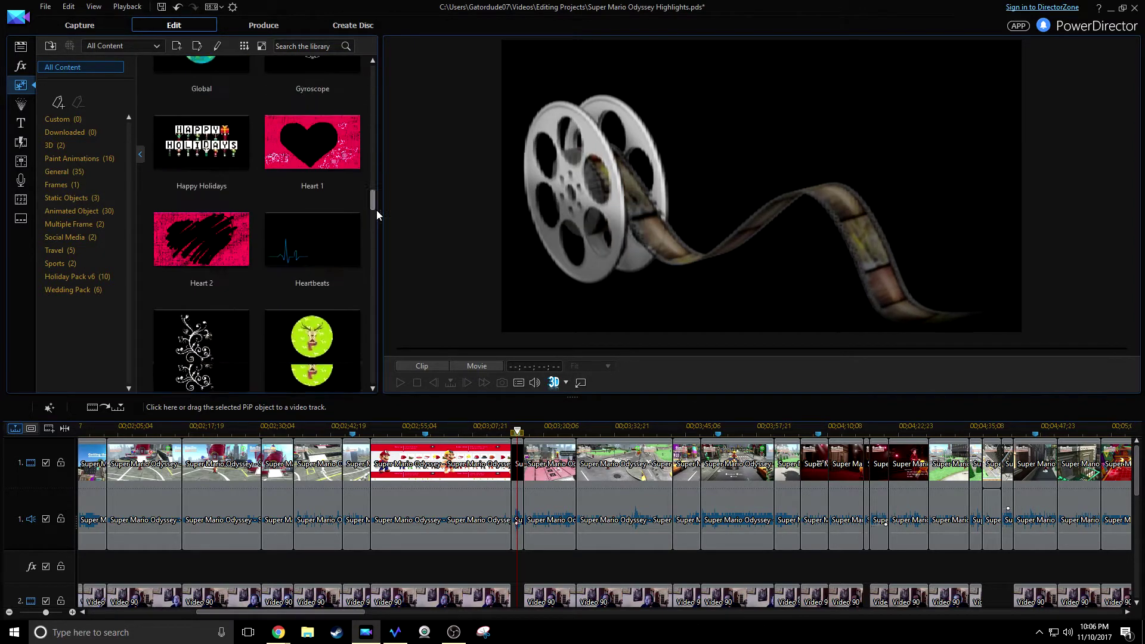
scroll(378, 221, down, 3)
scroll(298, 179, down, 2)
click(330, 127)
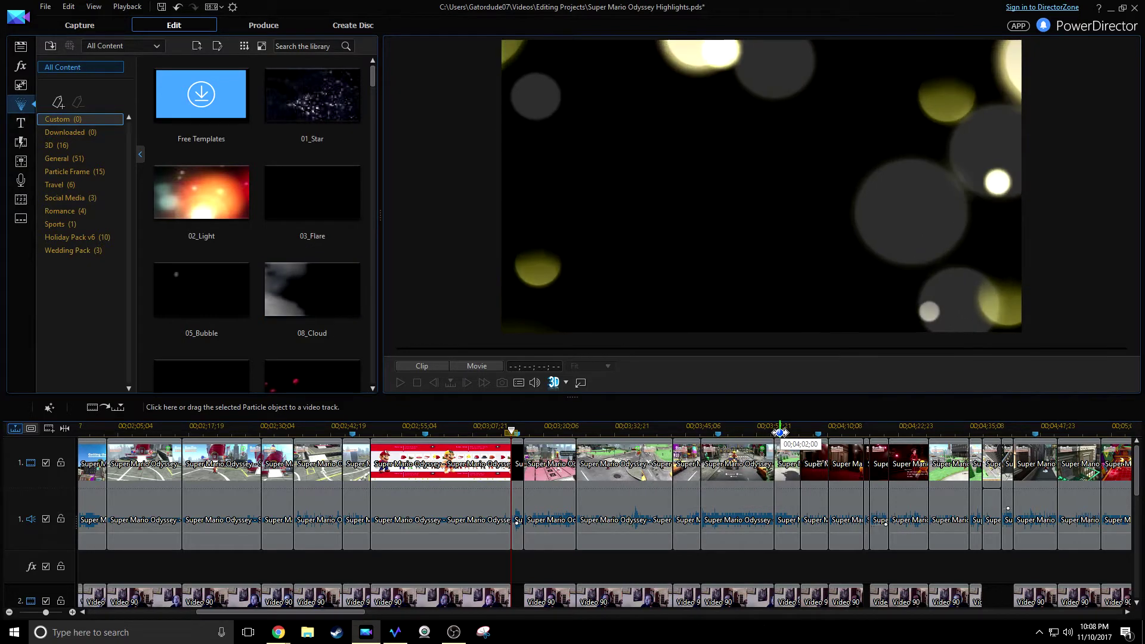
- Play the track 1 clip at the MK8 Scooter Footage marker and set the playhead to 00;03;58;16
scroll(508, 423, down, 2)
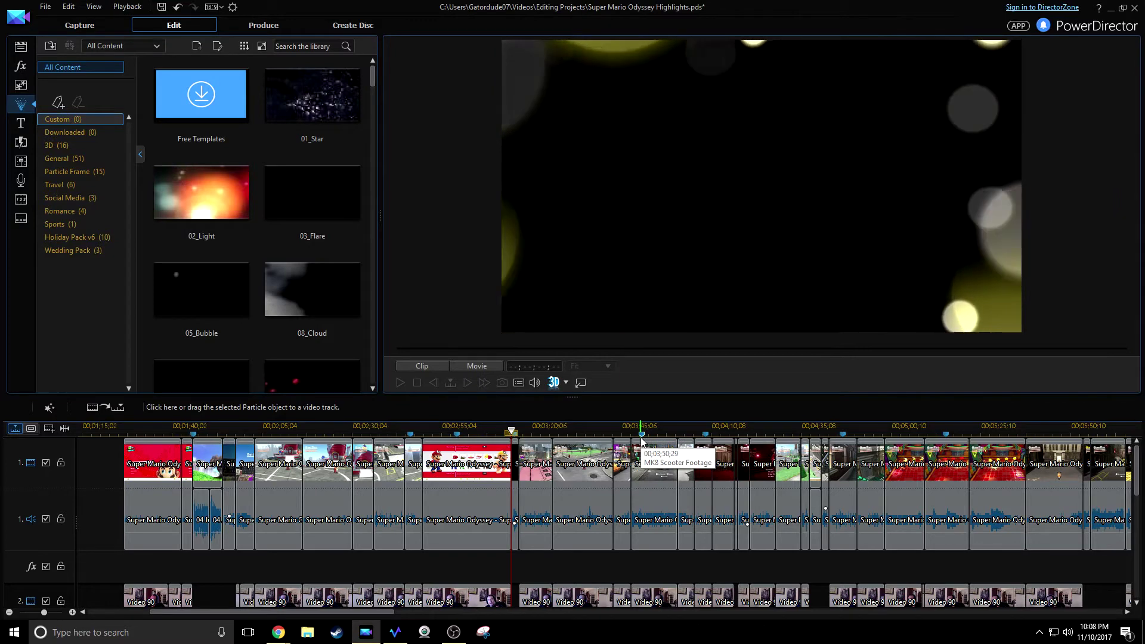
click(642, 456)
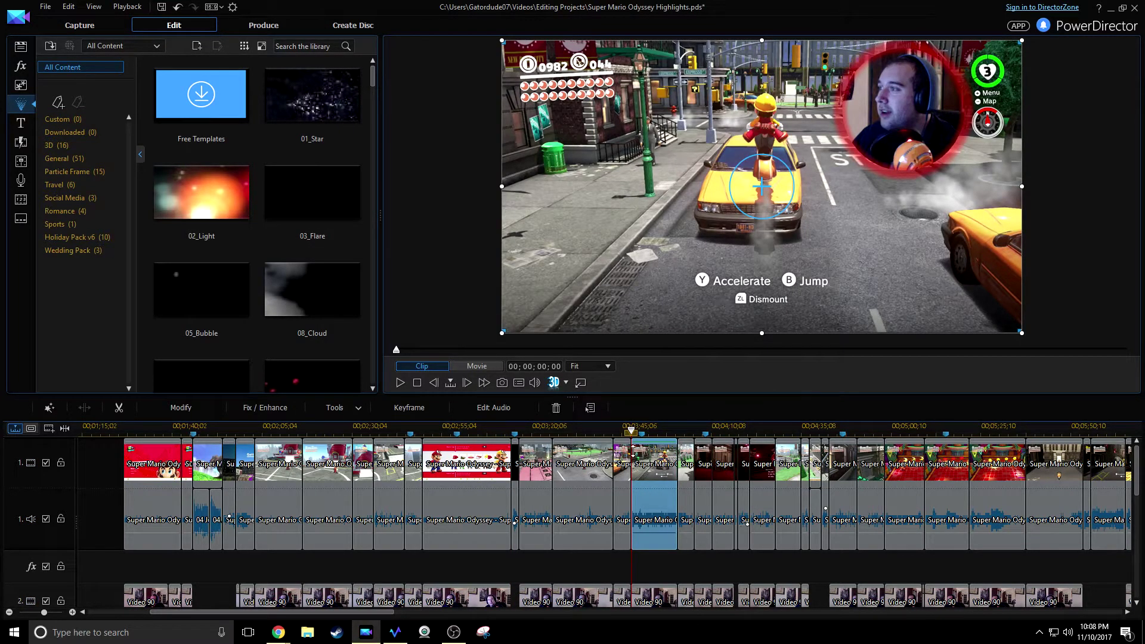
key(space)
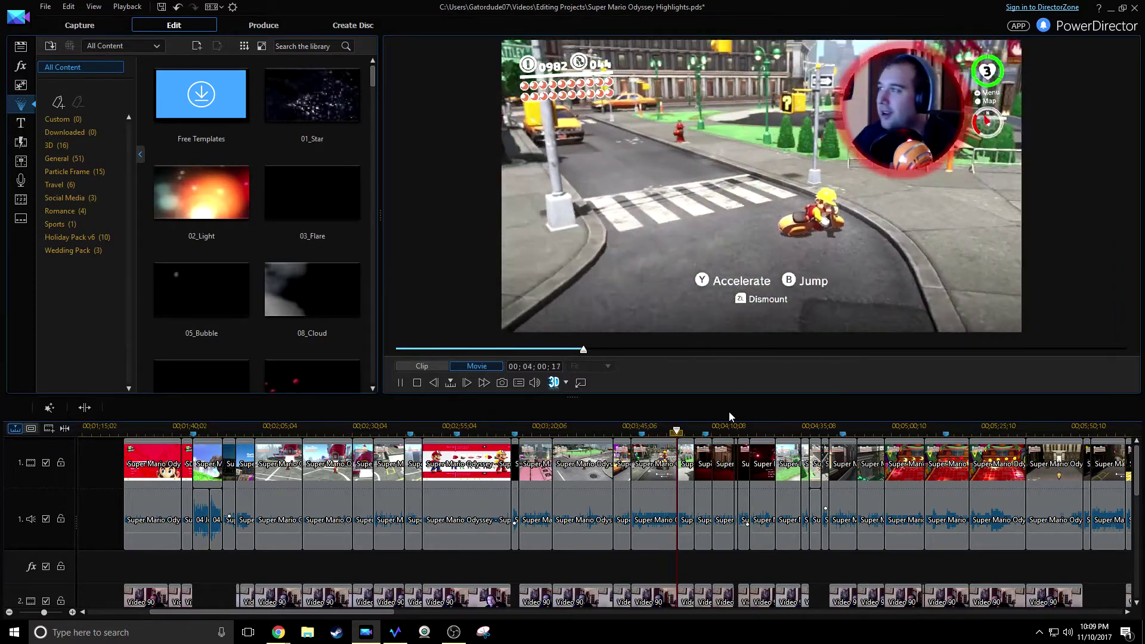
key(space)
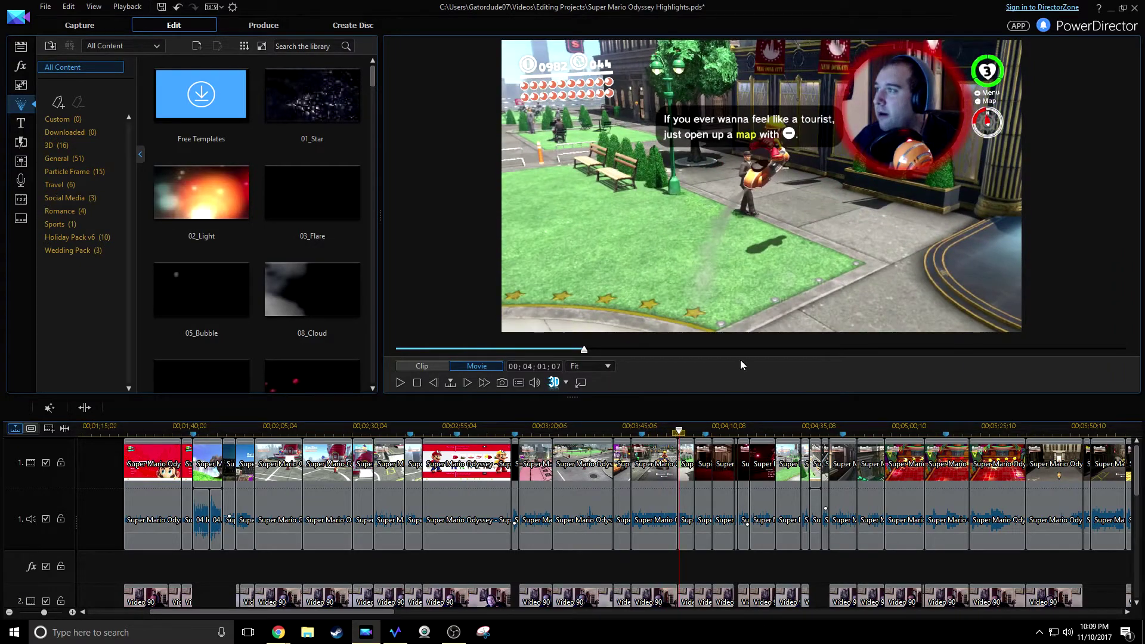
click(669, 426)
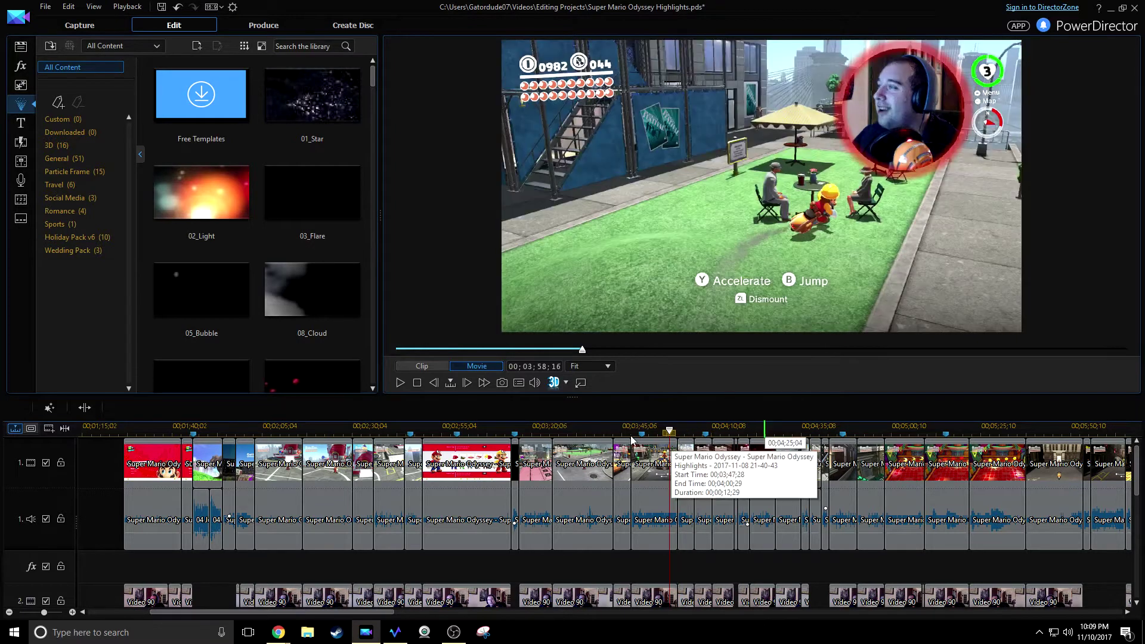
click(30, 47)
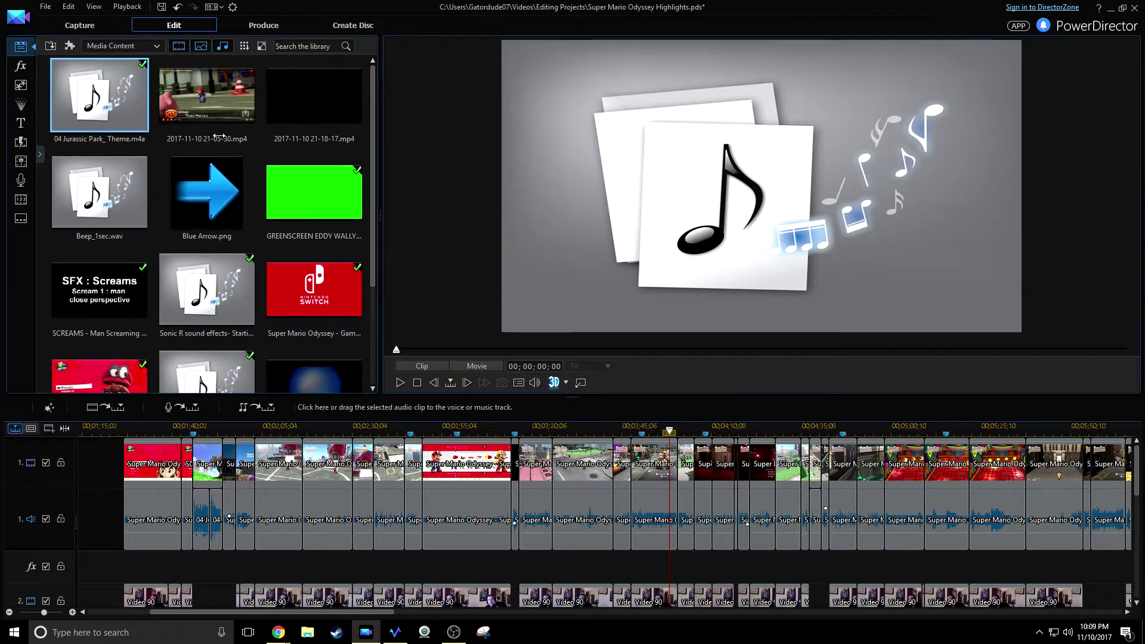
click(204, 103)
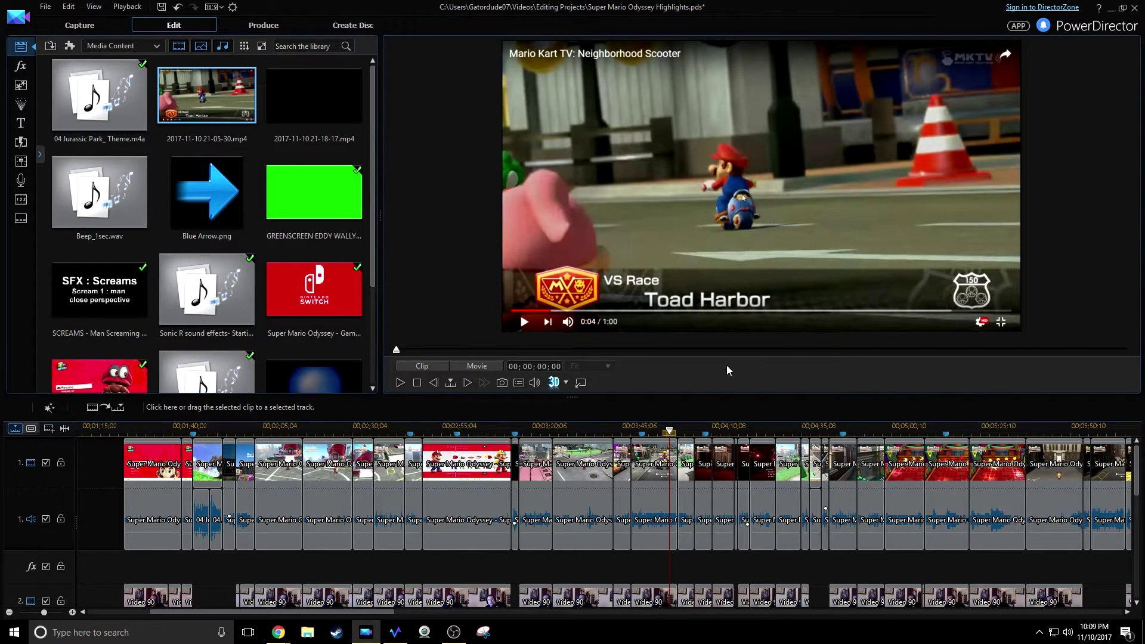
key(space)
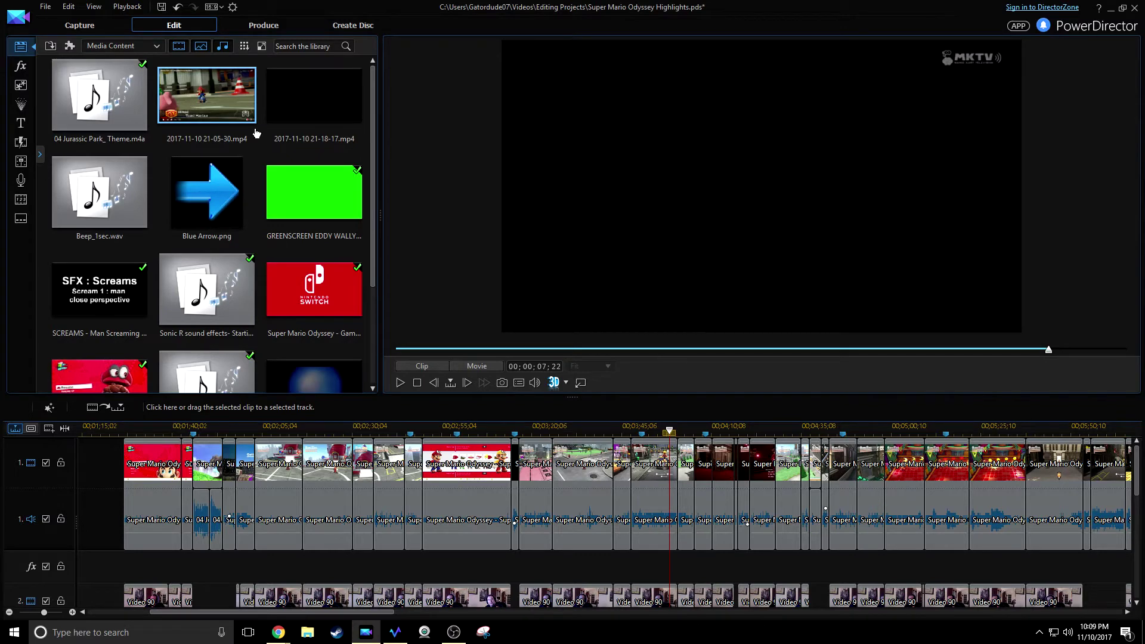
drag(225, 116, 573, 422)
drag(738, 560, 659, 544)
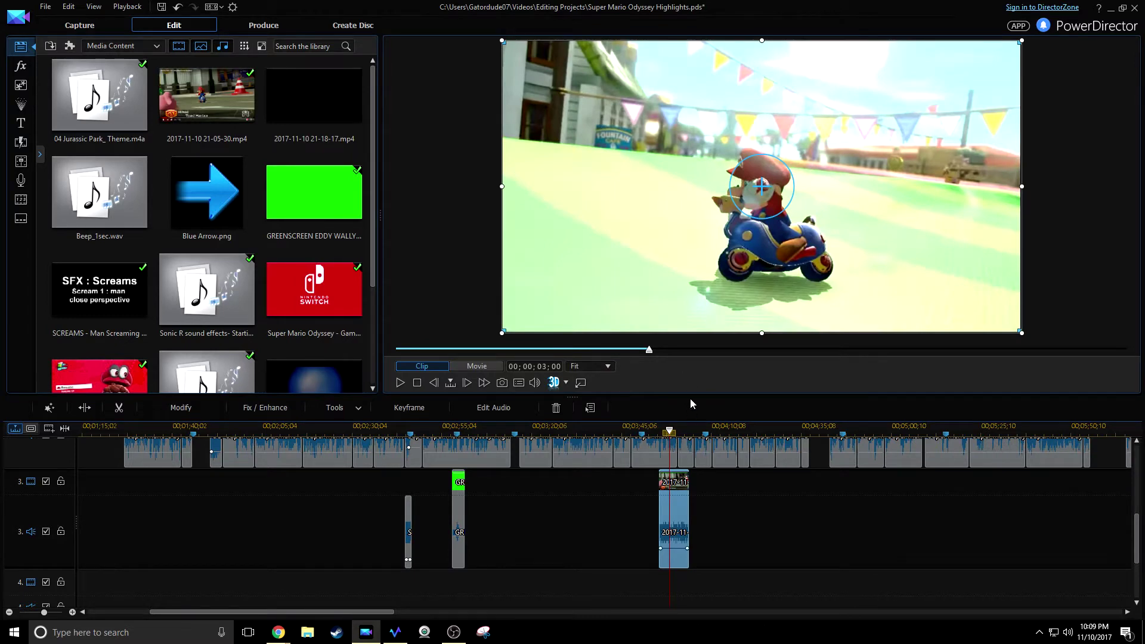
- Enlarge the timeline area and shift the scooter clip on track 3 earlier to start at 00;03;54;08
drag(689, 398, 689, 129)
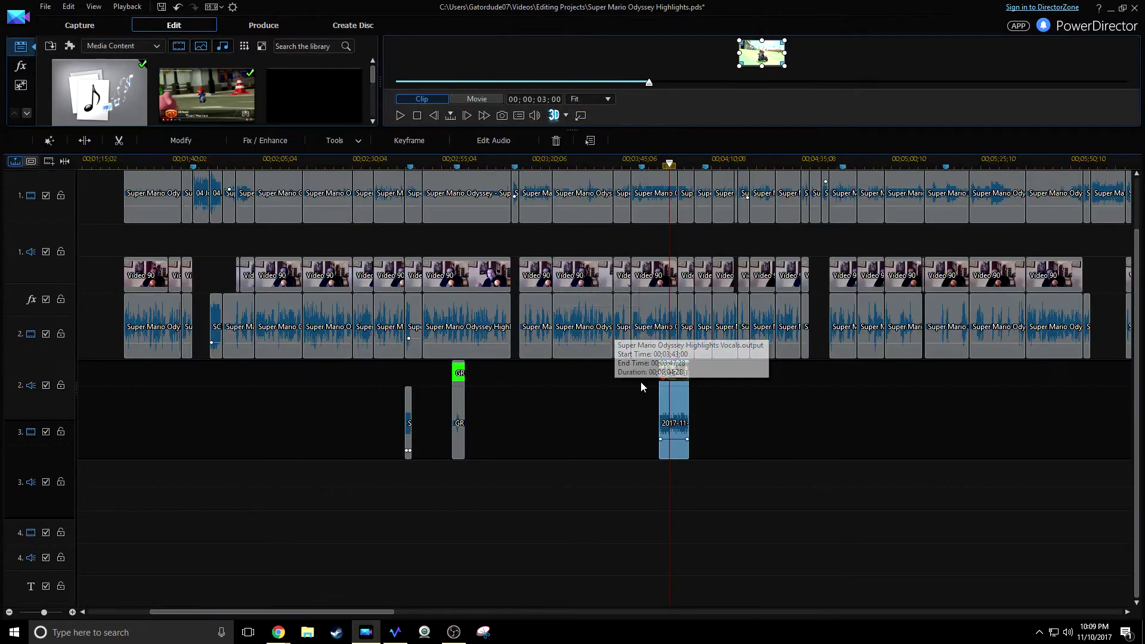
scroll(716, 333, up, 2)
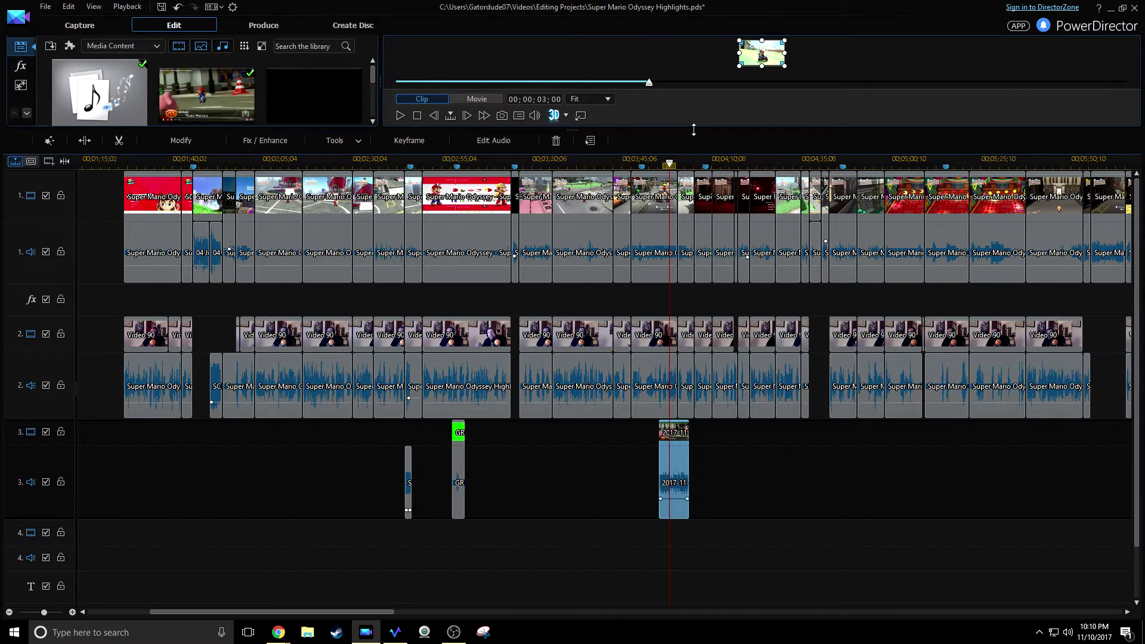
drag(694, 129, 694, 239)
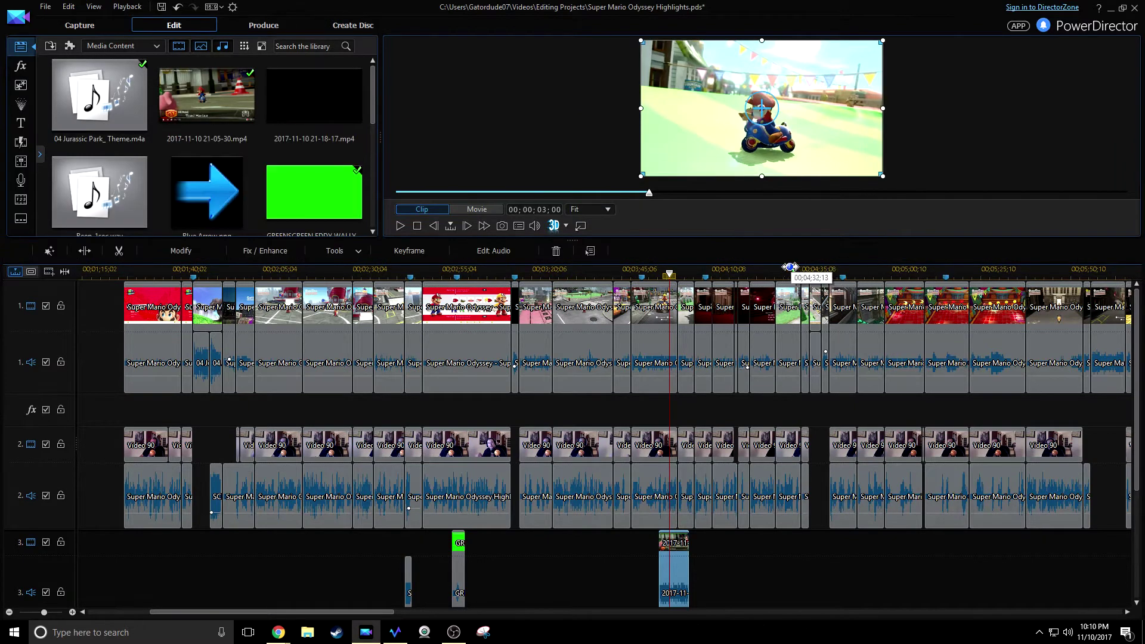
scroll(656, 358, down, 2)
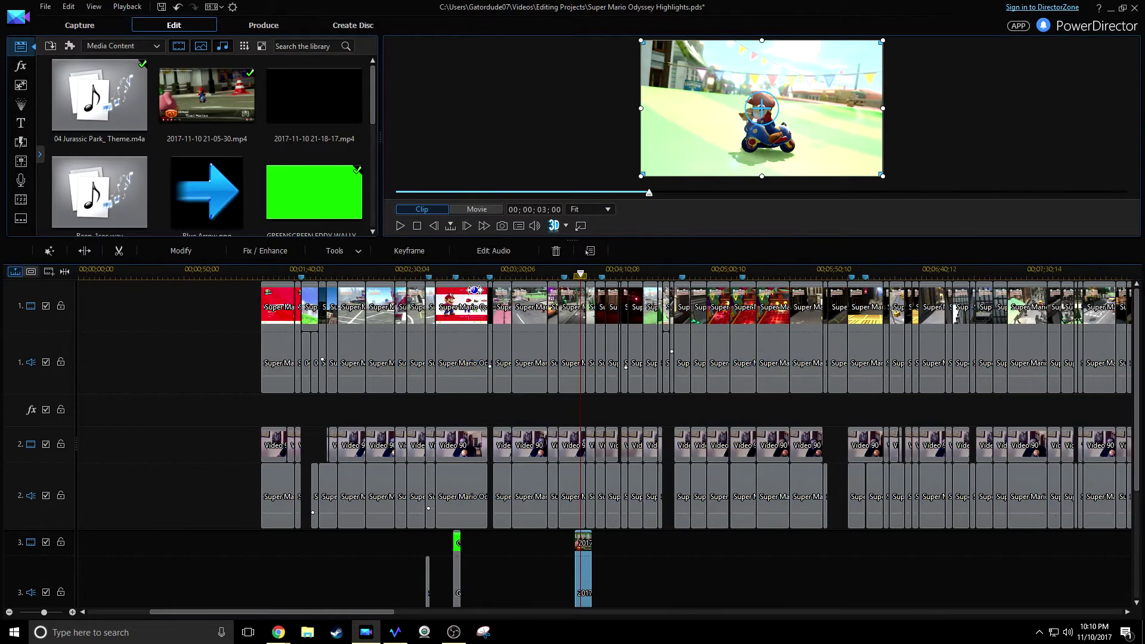
scroll(596, 280, up, 2)
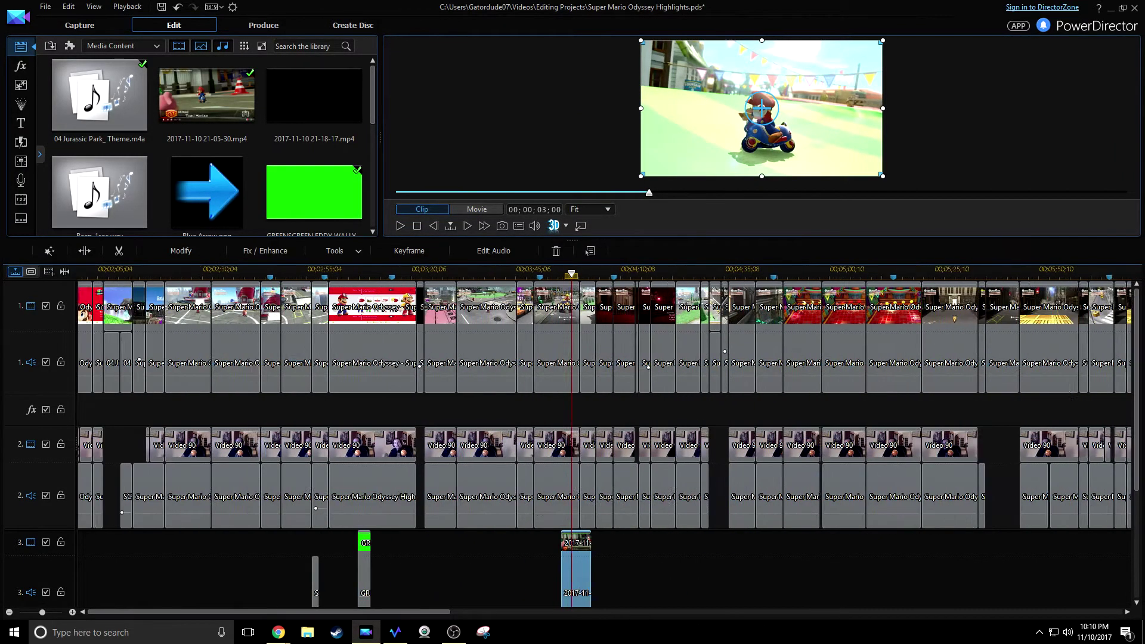
scroll(709, 370, up, 2)
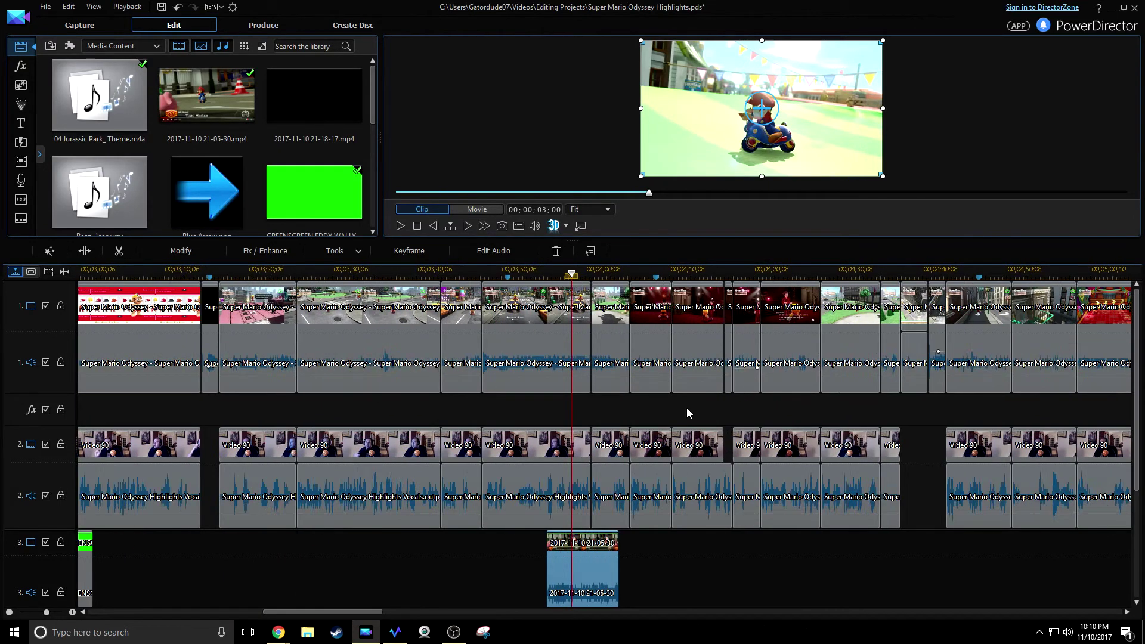
drag(583, 567, 579, 554)
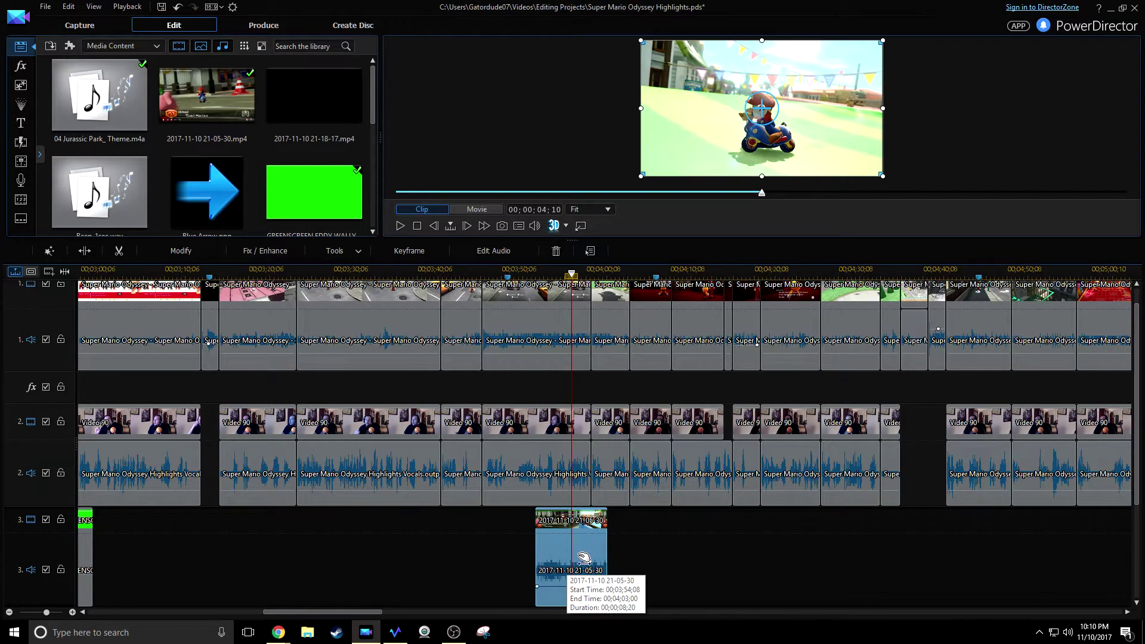
- Unlink the scooter clip's video and audio on track 3 and remove its audio part
right_click(578, 555)
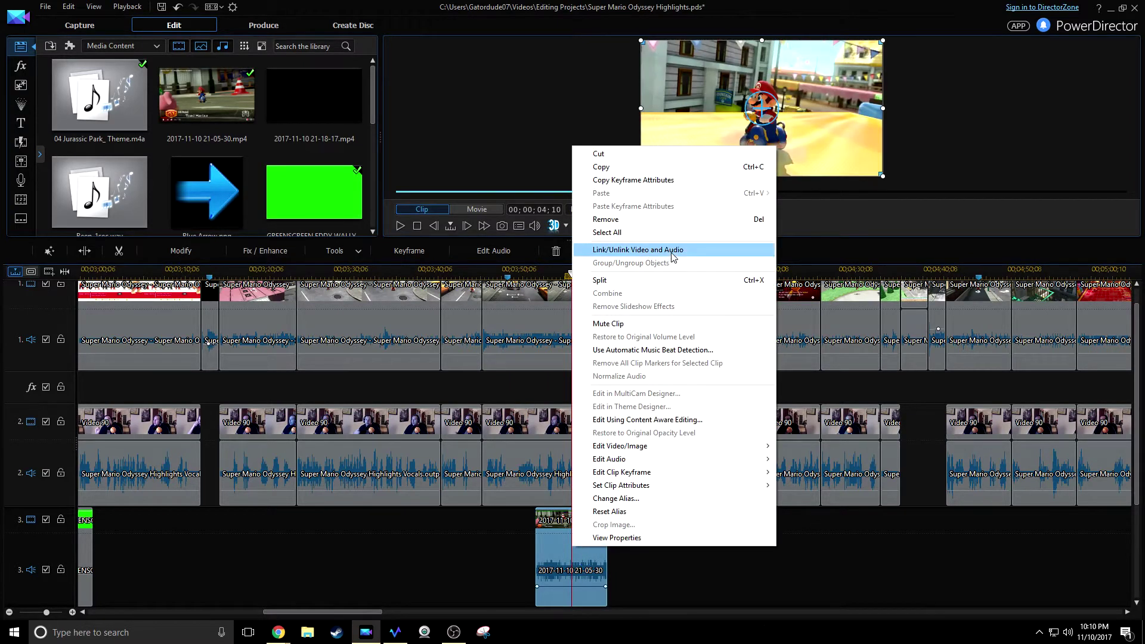
click(674, 251)
right_click(575, 551)
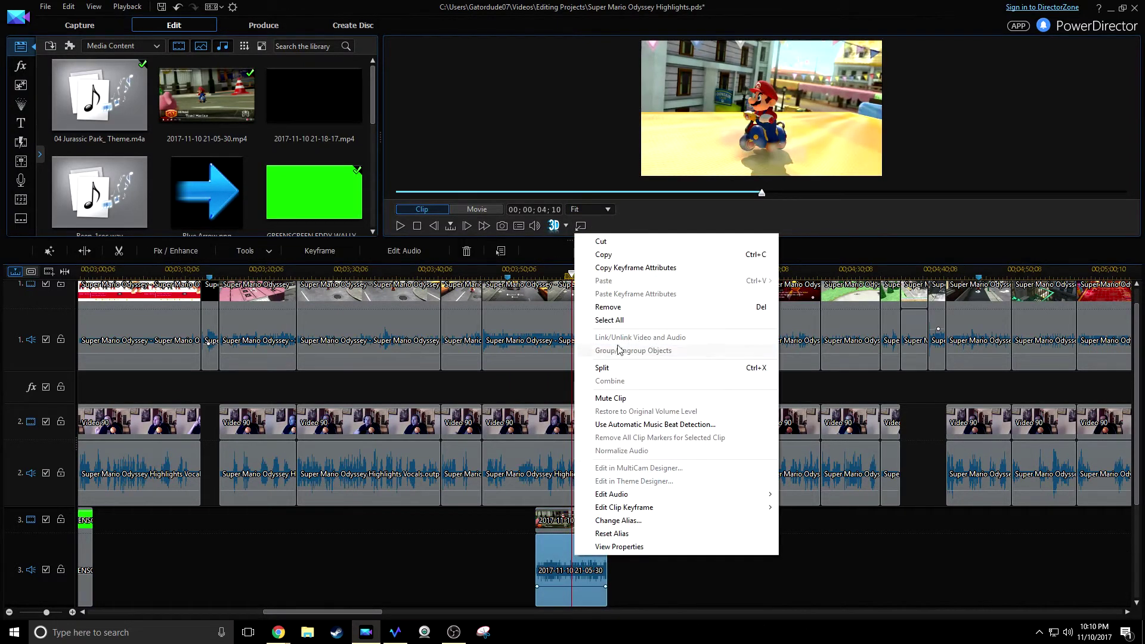
click(702, 307)
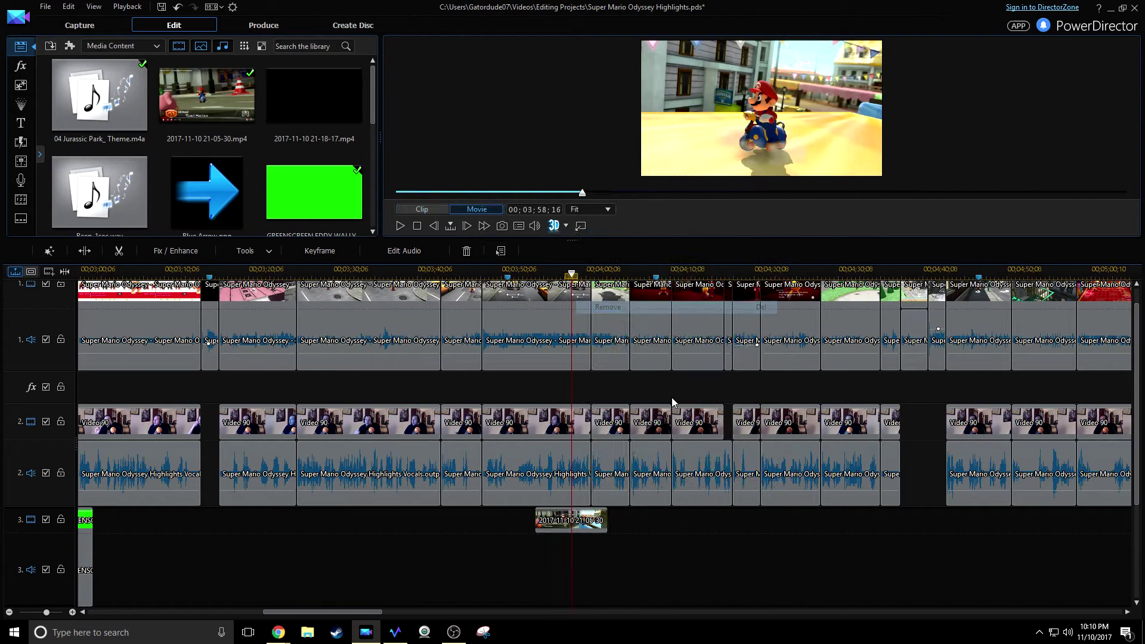
- Open the scooter clip on track 3 in the PiP Designer, scale it to 0.455 and position it at X 0.282, Y 0.543
click(583, 514)
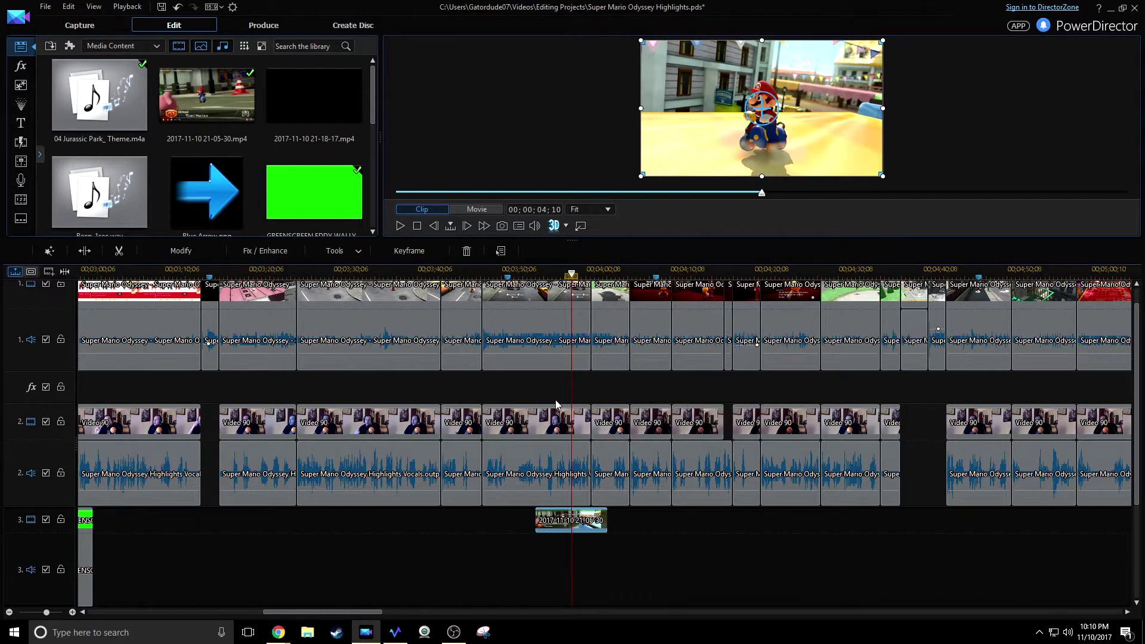
double_click(582, 511)
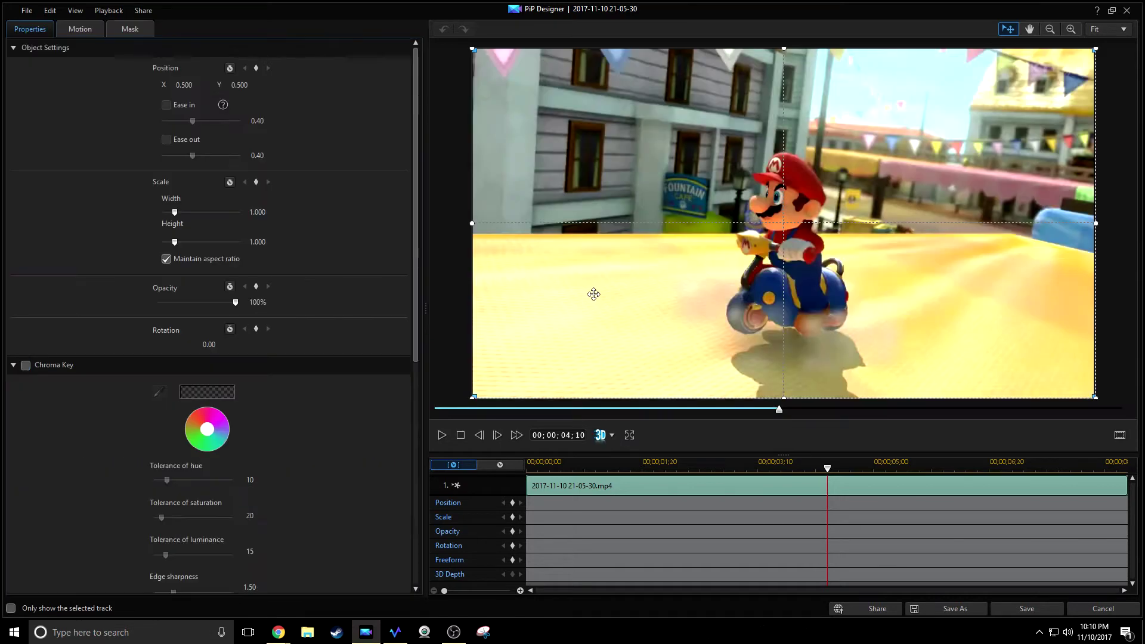
drag(174, 242, 170, 244)
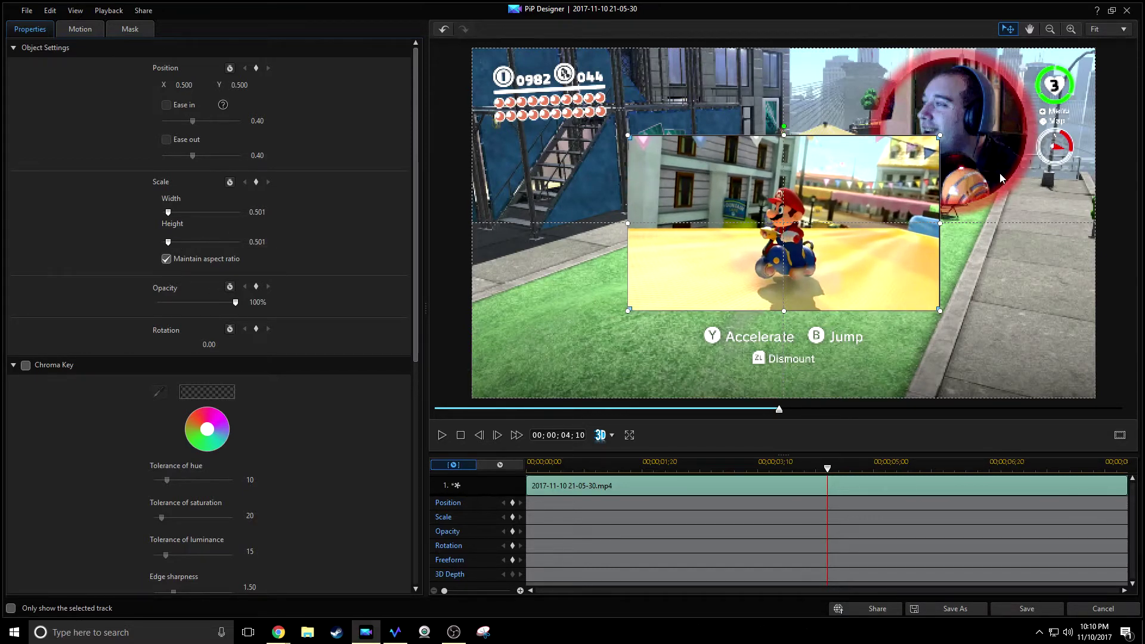
drag(832, 222, 697, 237)
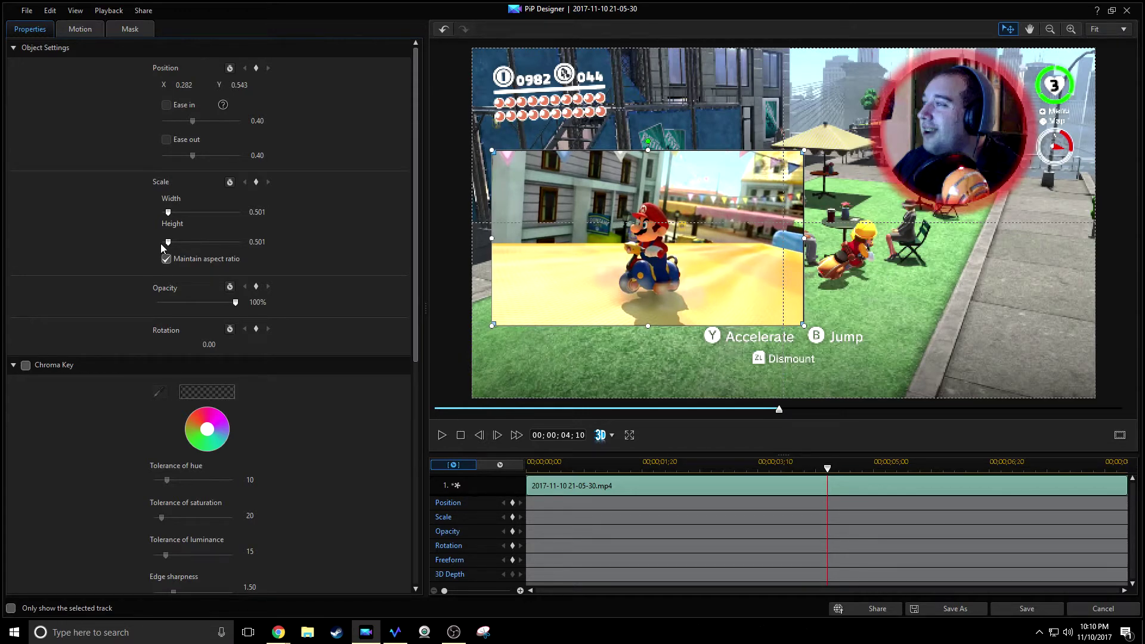
drag(170, 246, 170, 249)
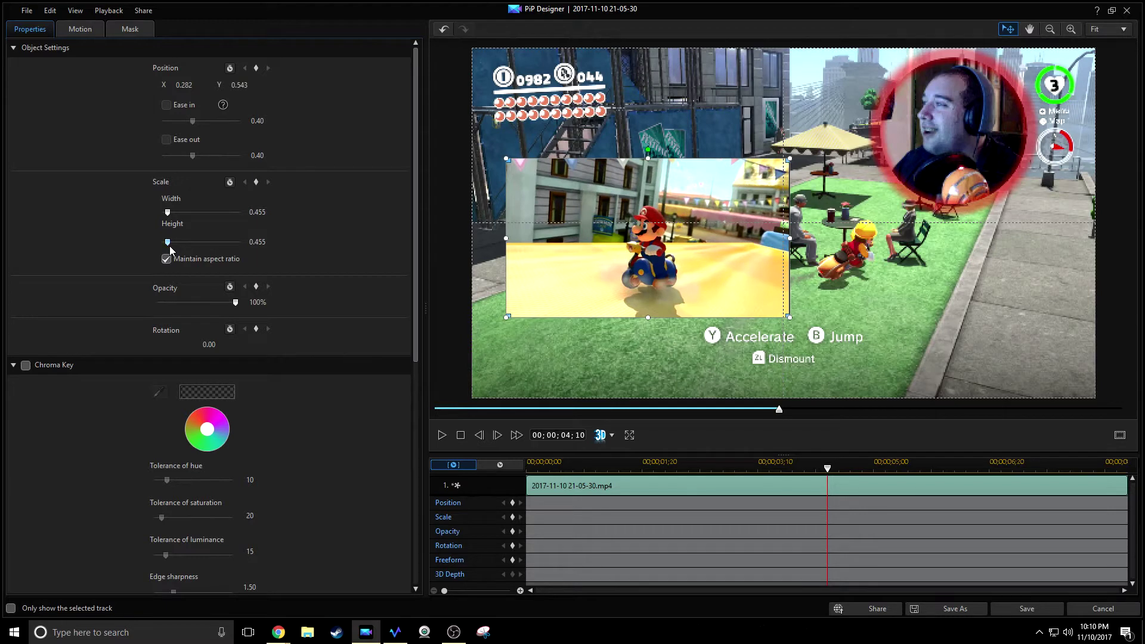
- Enable a border on the scooter clip with size 4 and a uniform cyan color (0, 255, 255)
drag(416, 305, 411, 385)
click(13, 236)
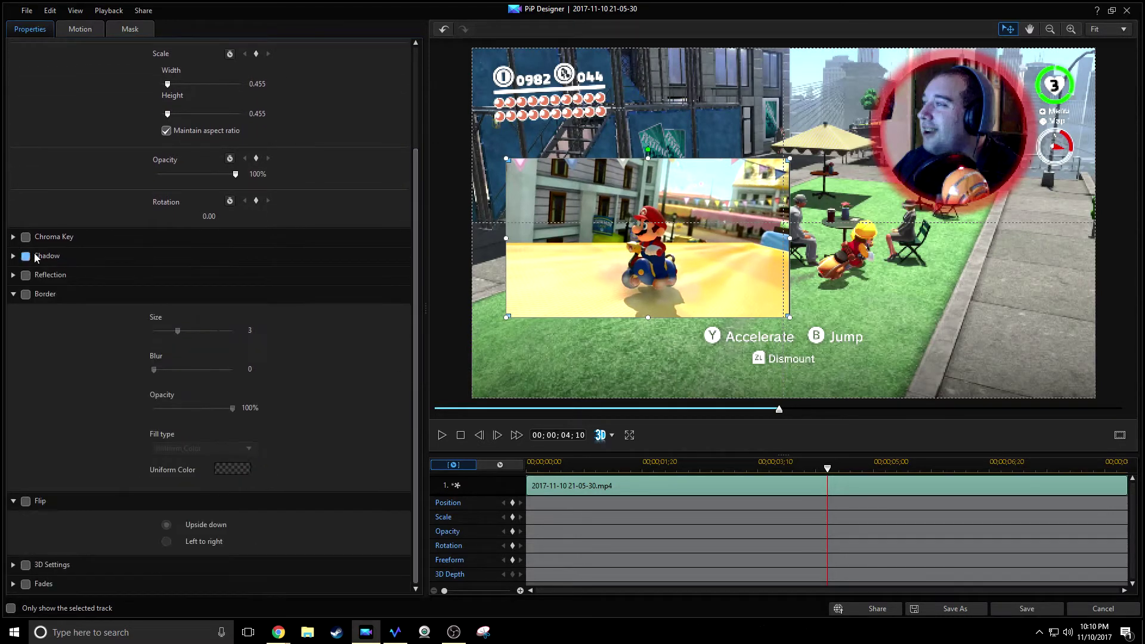
click(26, 295)
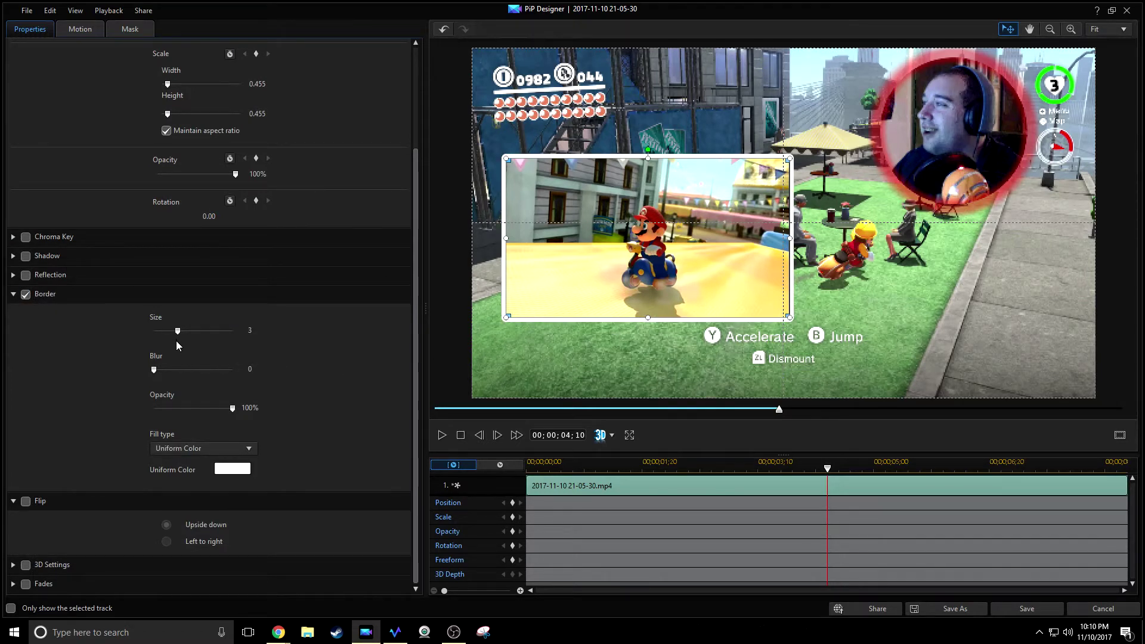
drag(174, 334, 178, 333)
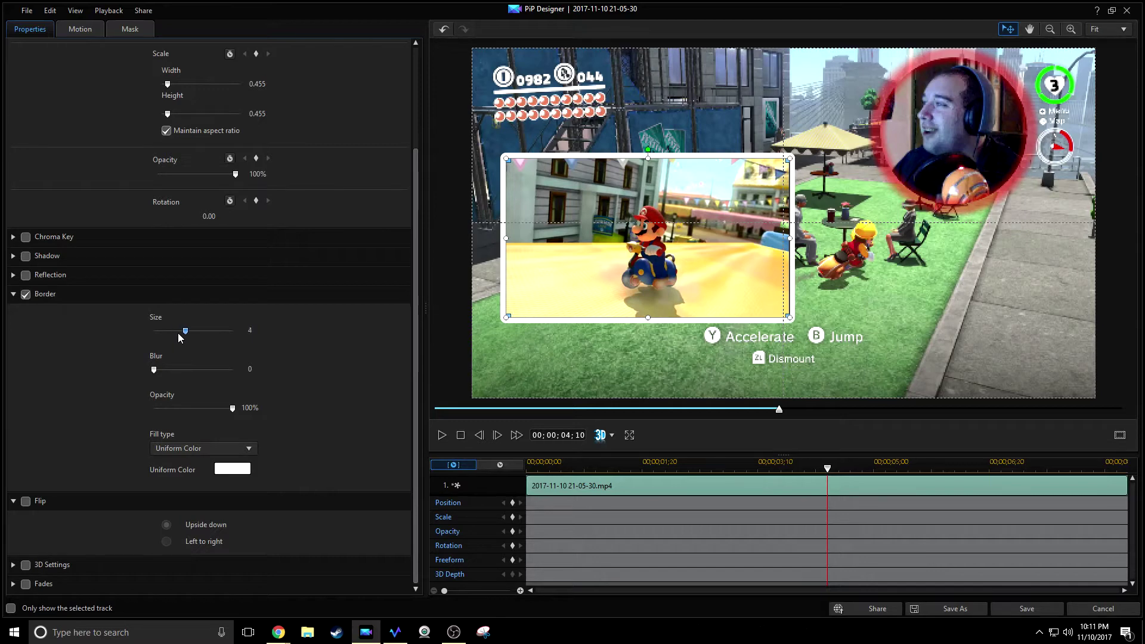
click(233, 470)
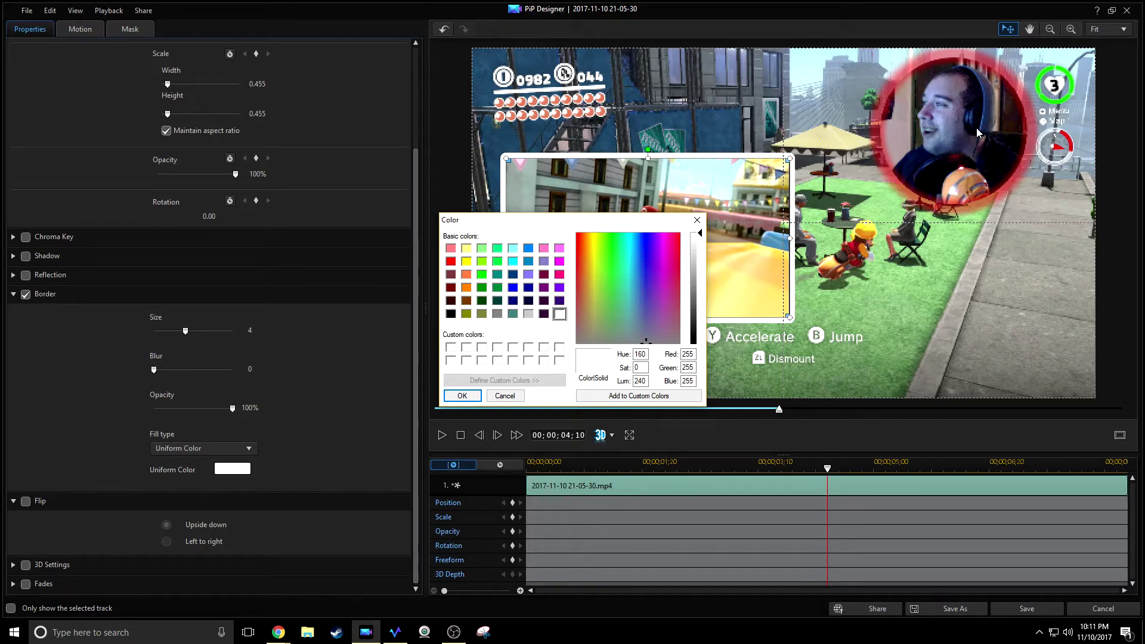
click(513, 261)
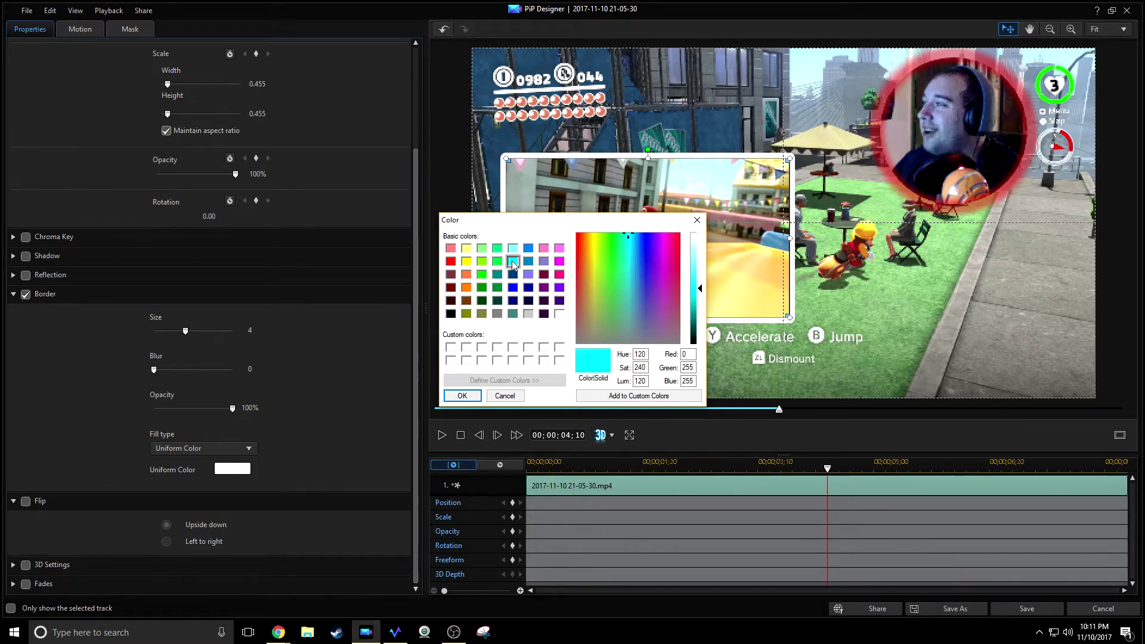
click(462, 396)
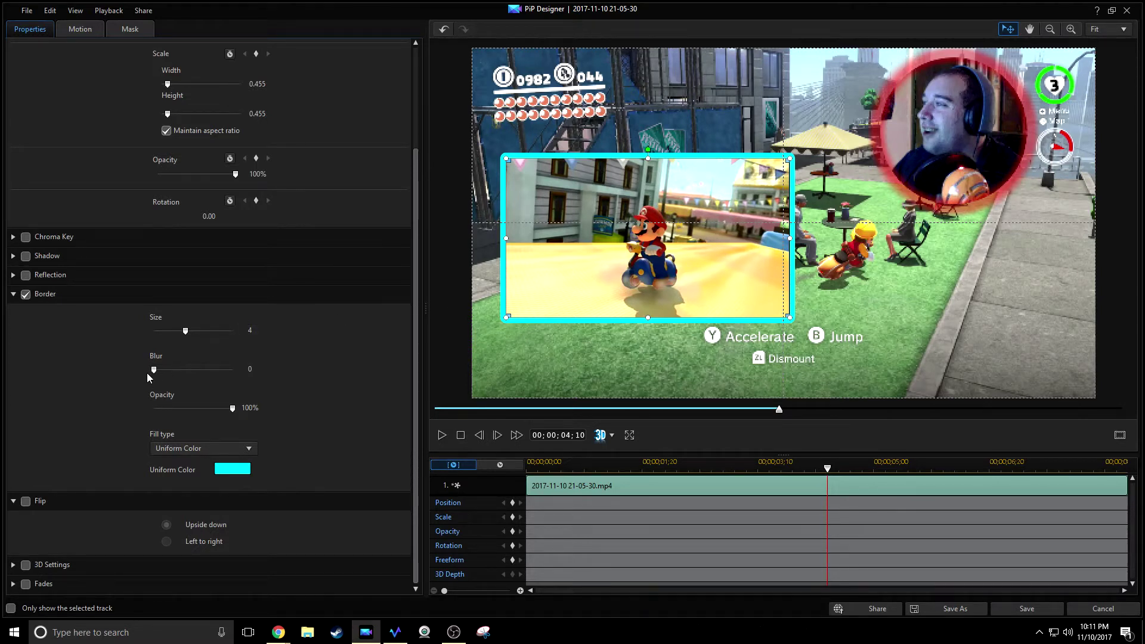
- Set the border blur to 5, increase the border size slightly and save the picture-in-picture changes
drag(153, 370, 178, 371)
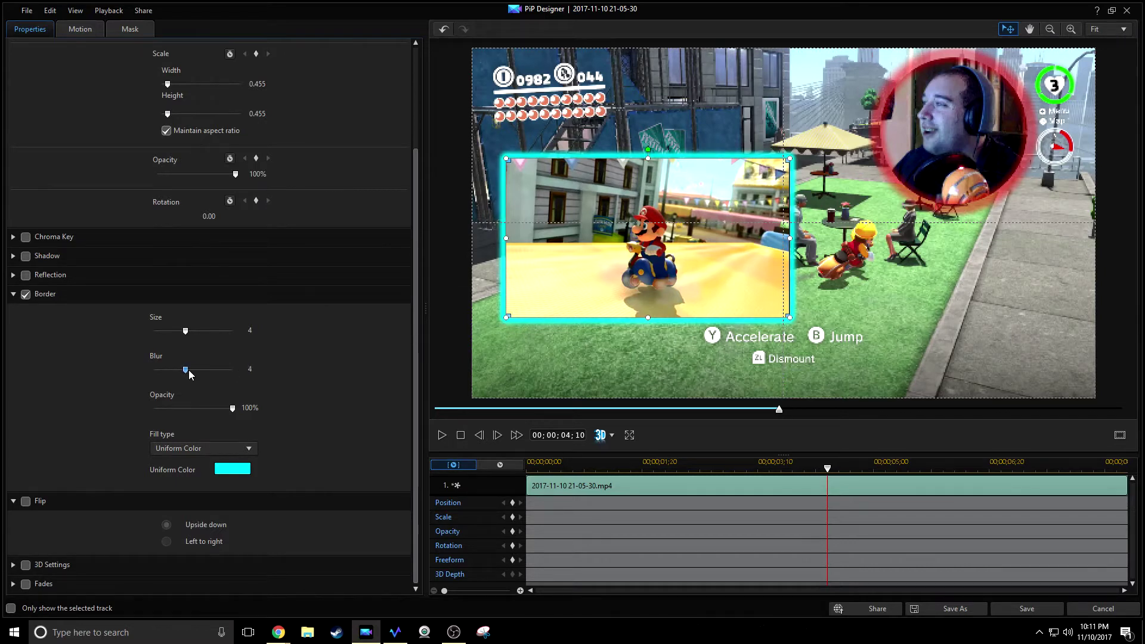
mouse_move(189, 370)
mouse_down()
mouse_move(213, 371)
mouse_move(193, 370)
mouse_up()
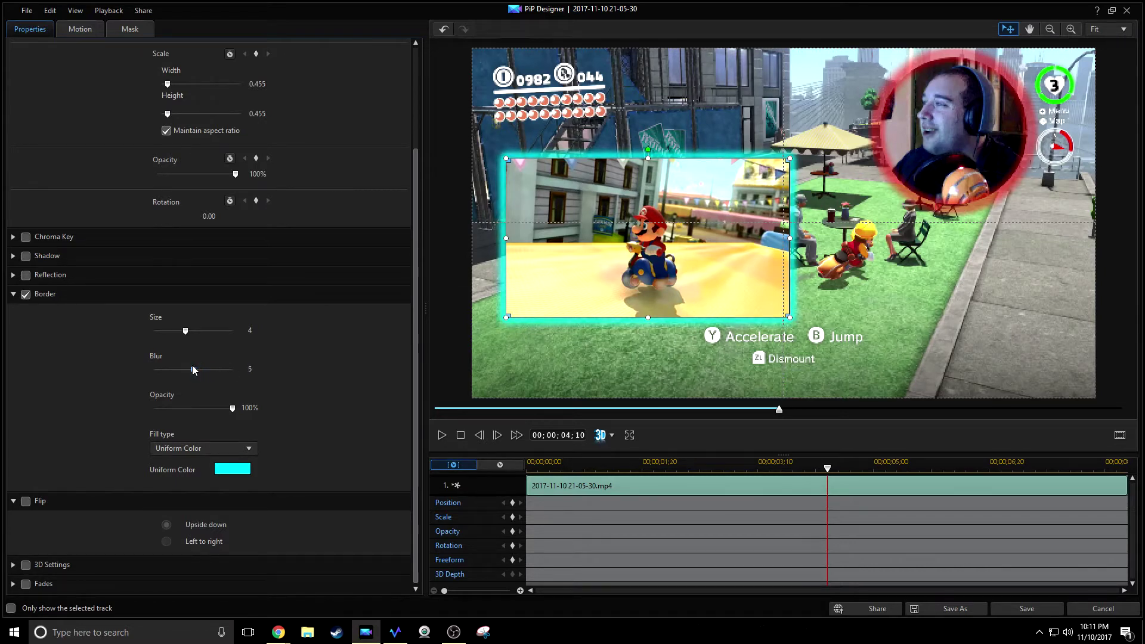
drag(185, 330, 192, 331)
click(1027, 609)
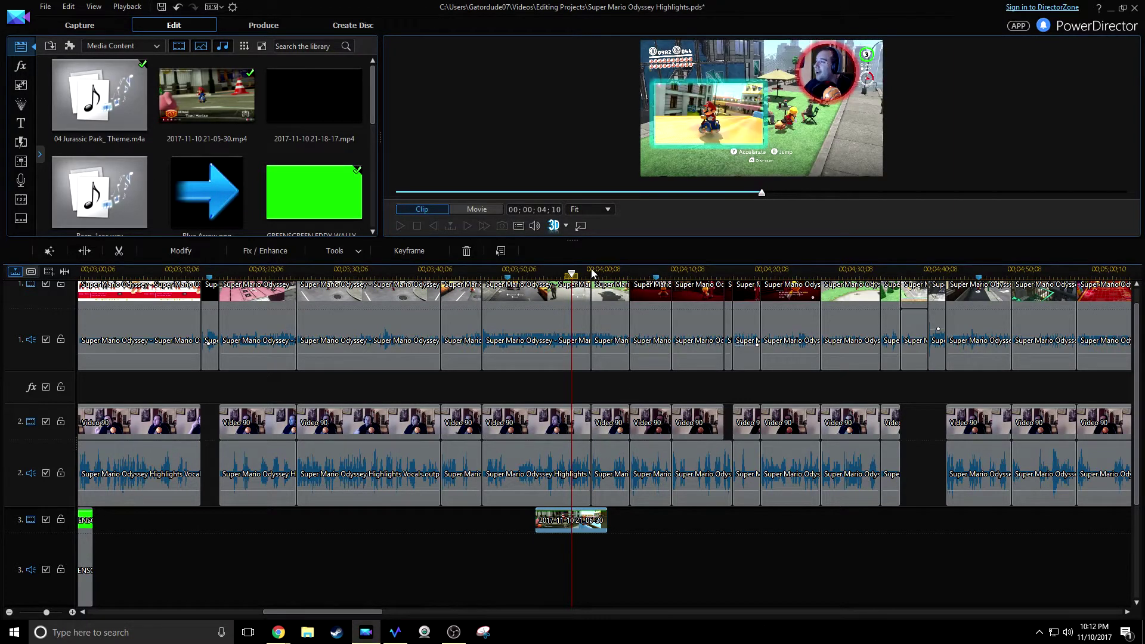
- Play the movie through the scooter overlay from 00;03;58;16 and again from 00;03;59;07 to check its timing
scroll(477, 275, up, 3)
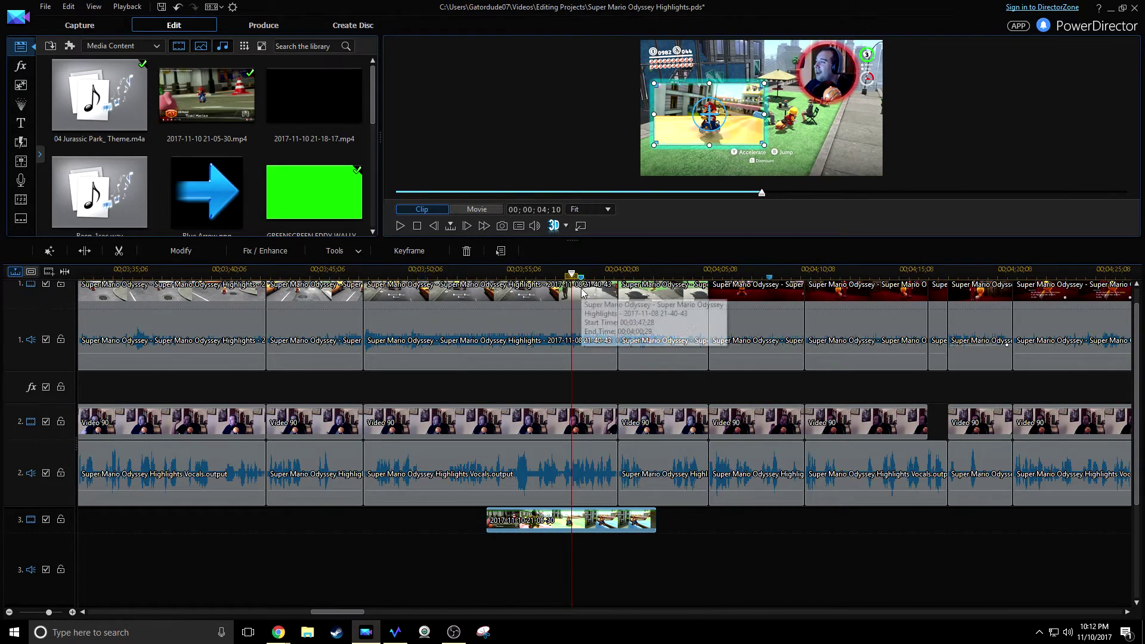
scroll(615, 273, up, 2)
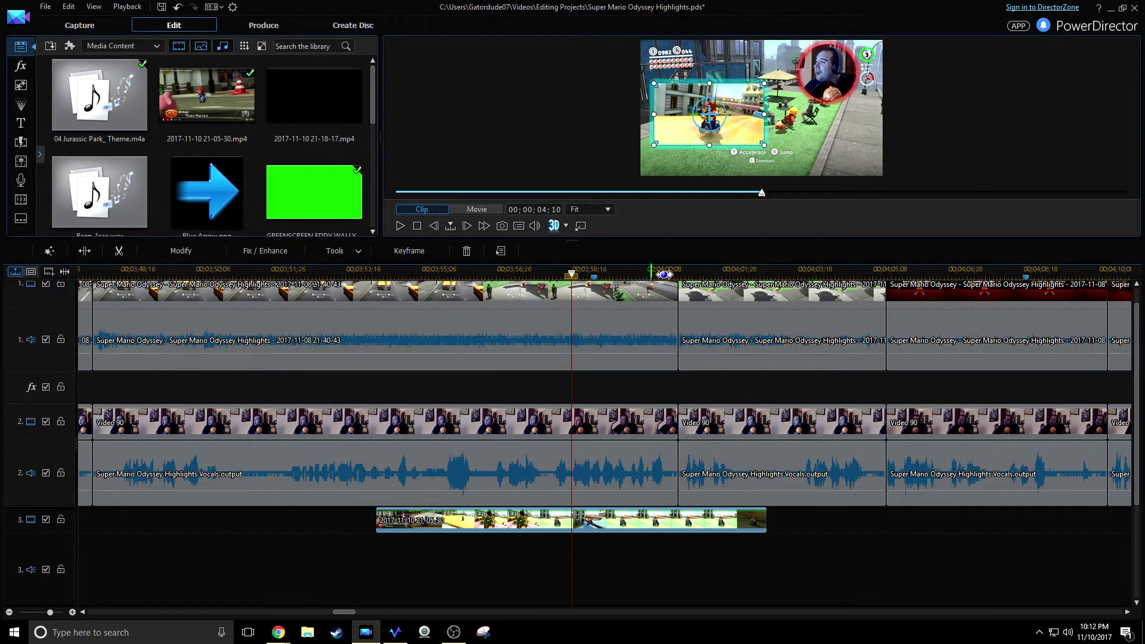
scroll(664, 274, up, 1)
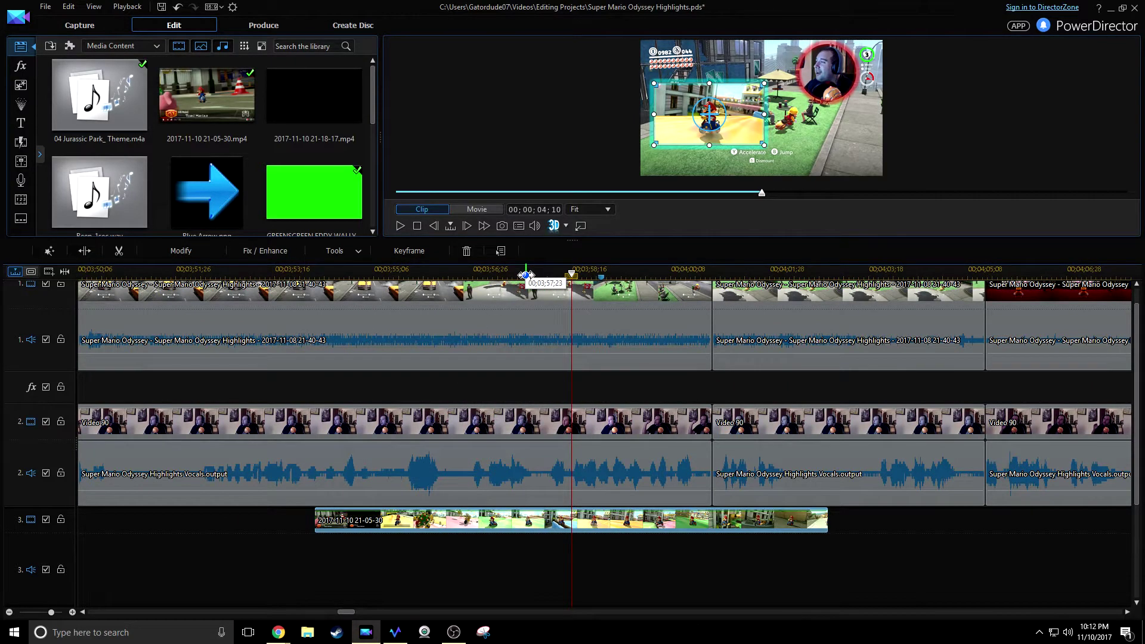
click(579, 544)
key(space)
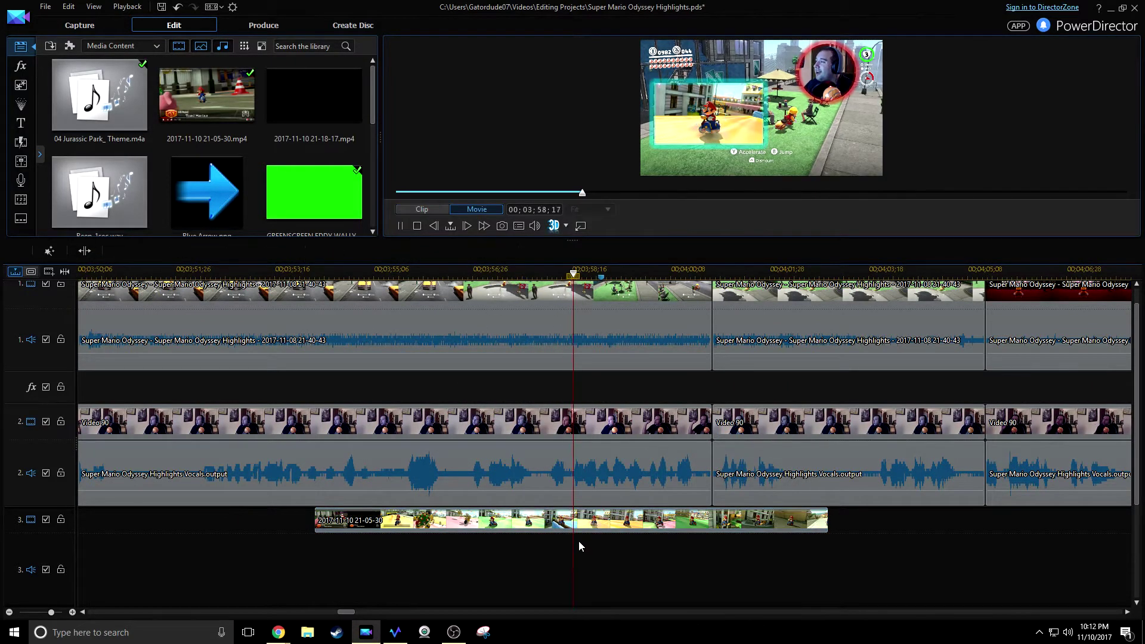
key(space)
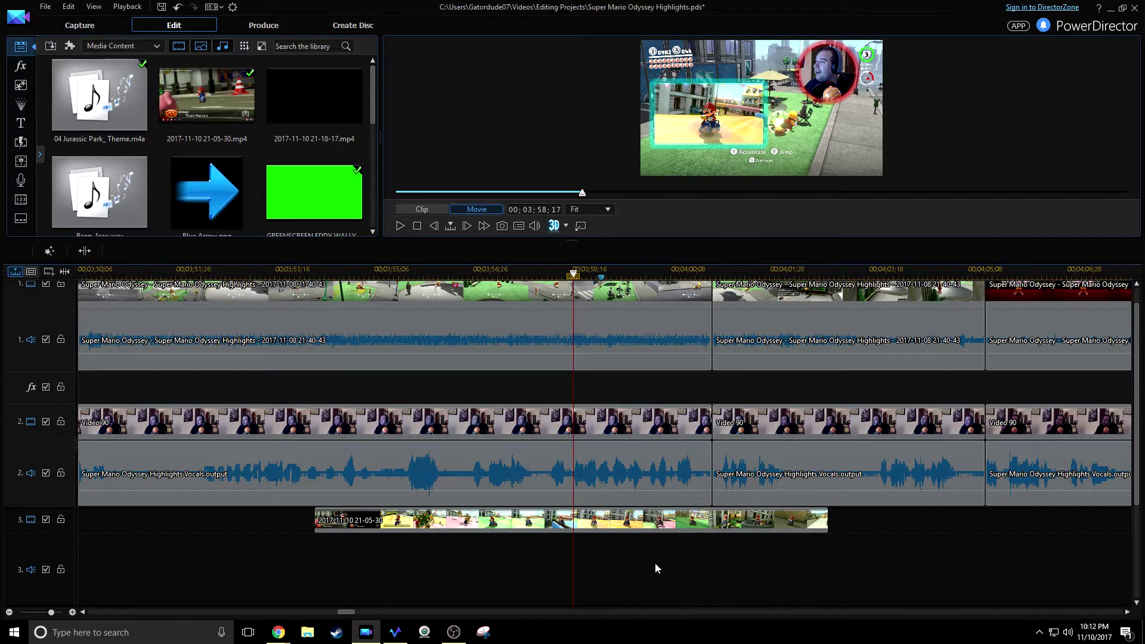
key(space)
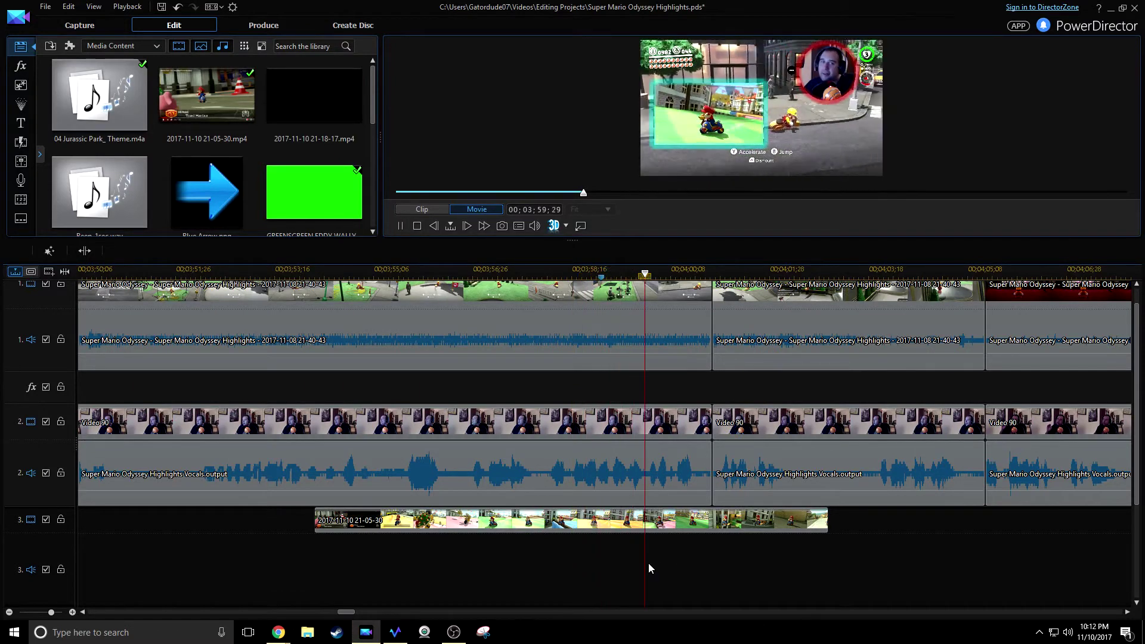
key(space)
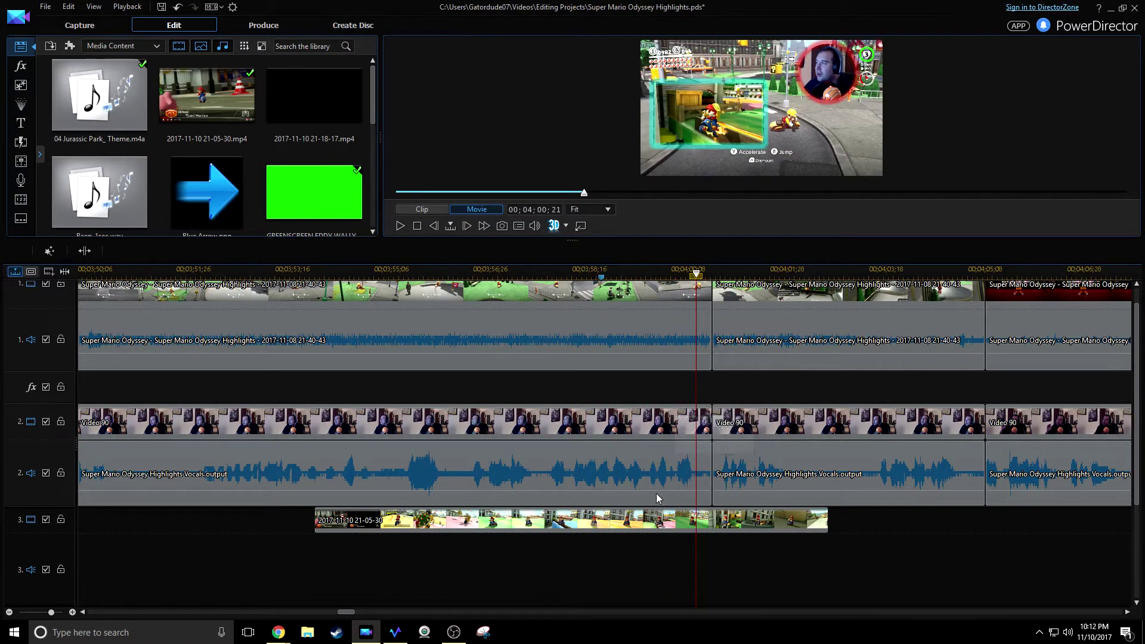
click(614, 273)
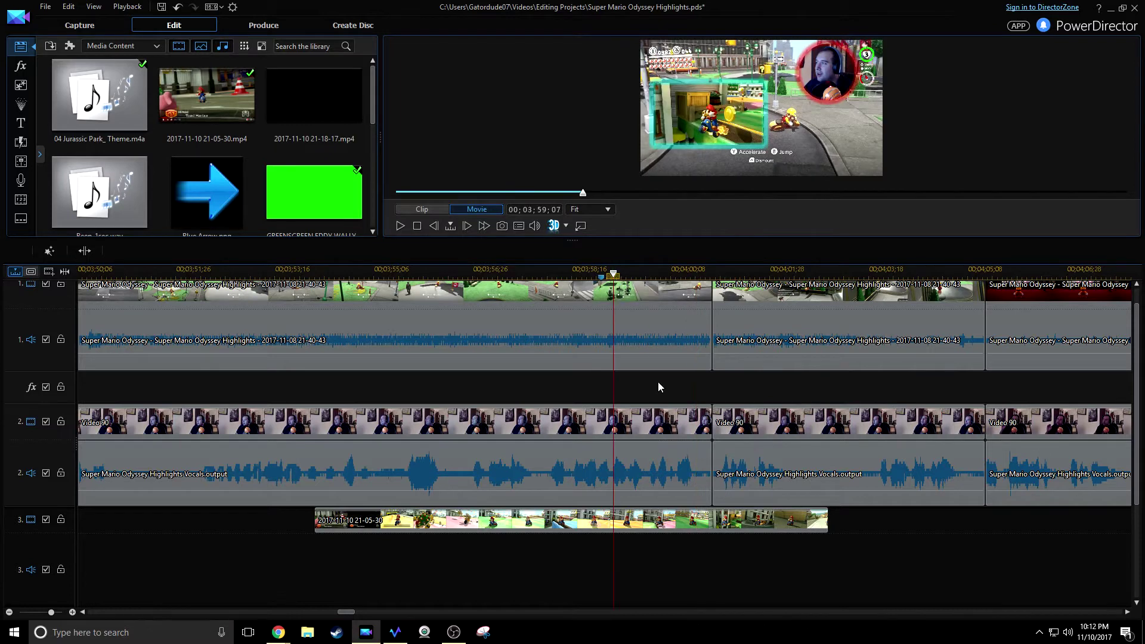
key(space)
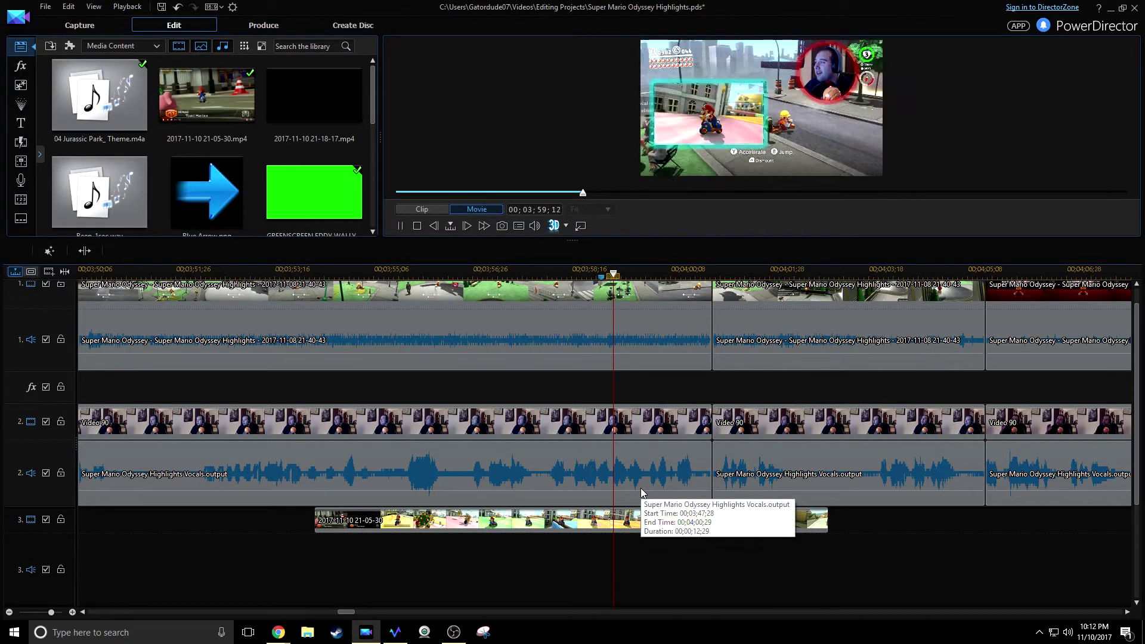
key(space)
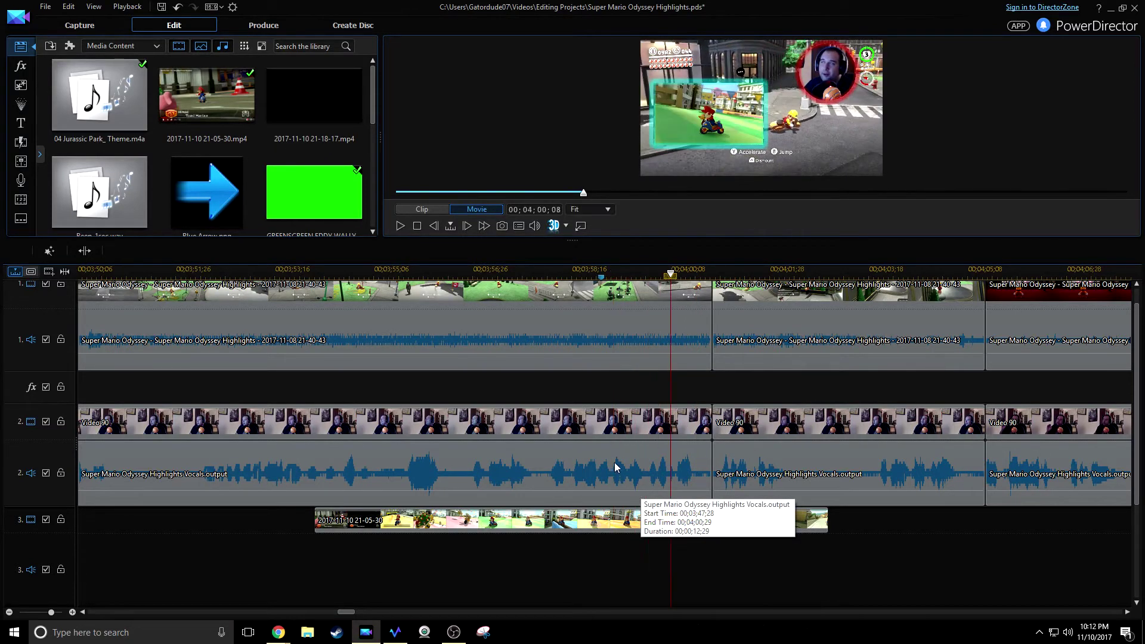
- Move the scooter footage timeline marker to 00;03;59;07 and enlarge the preview area above the timeline
click(602, 275)
drag(603, 274, 614, 274)
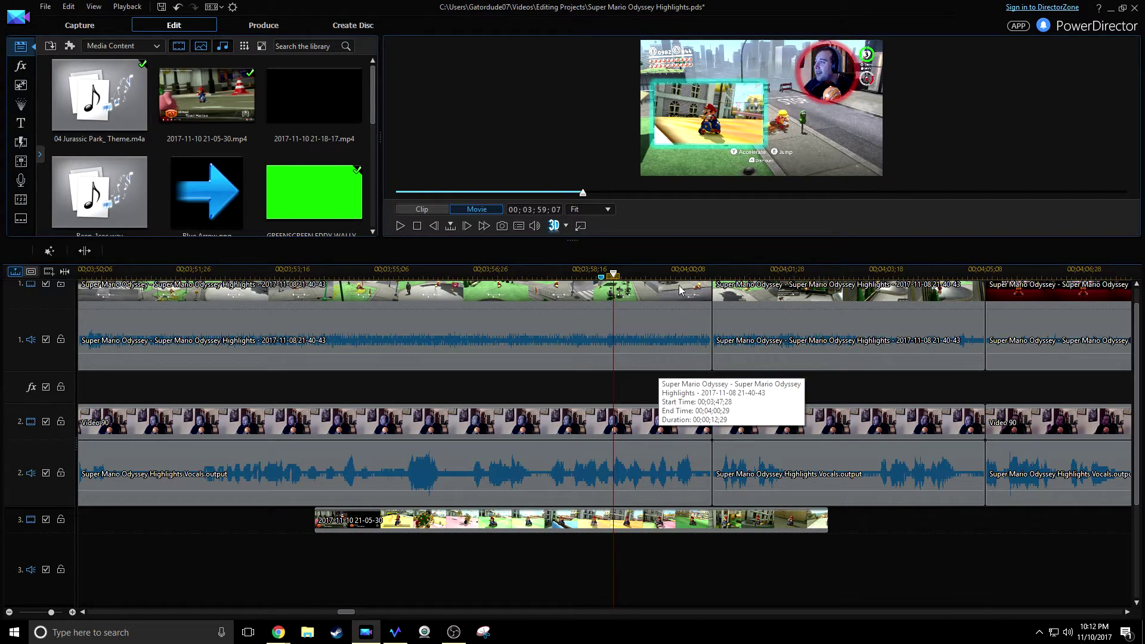
drag(673, 239, 675, 309)
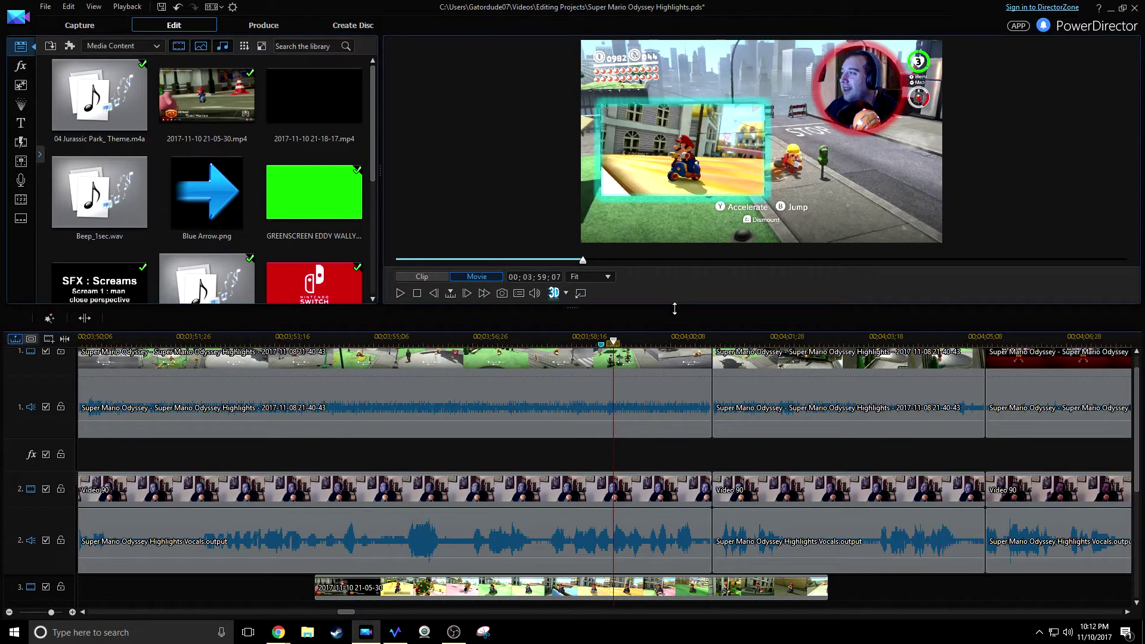
- Play the movie from 00;00;02;17 into the scooter clip on track 3 to review the overlay against the scene
click(656, 588)
scroll(656, 588, down, 1)
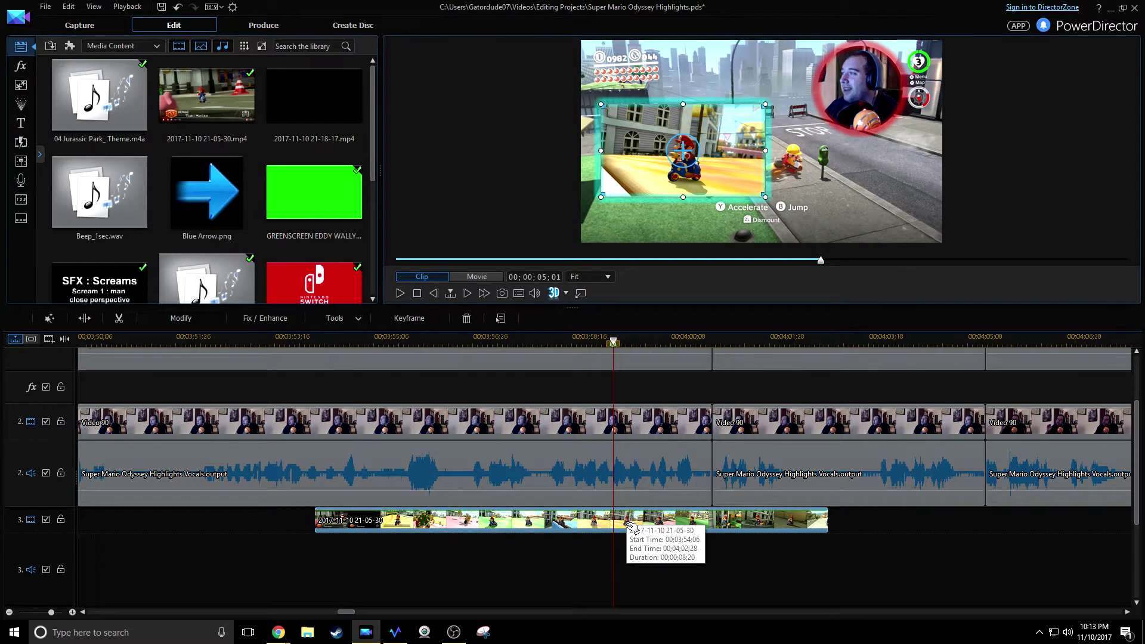
click(466, 341)
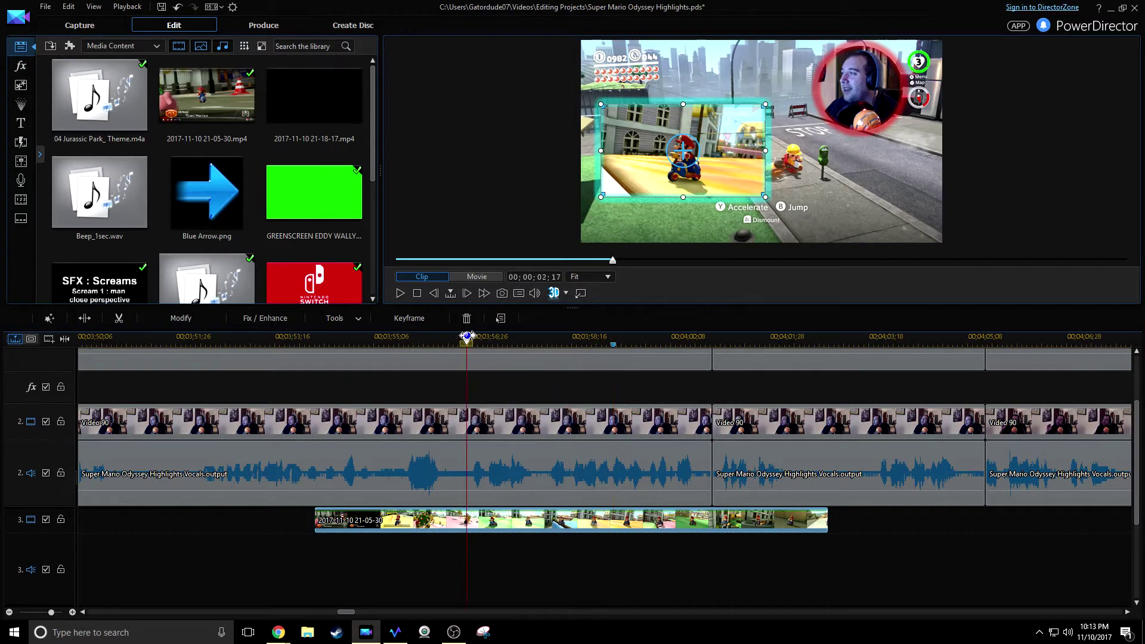
key(space)
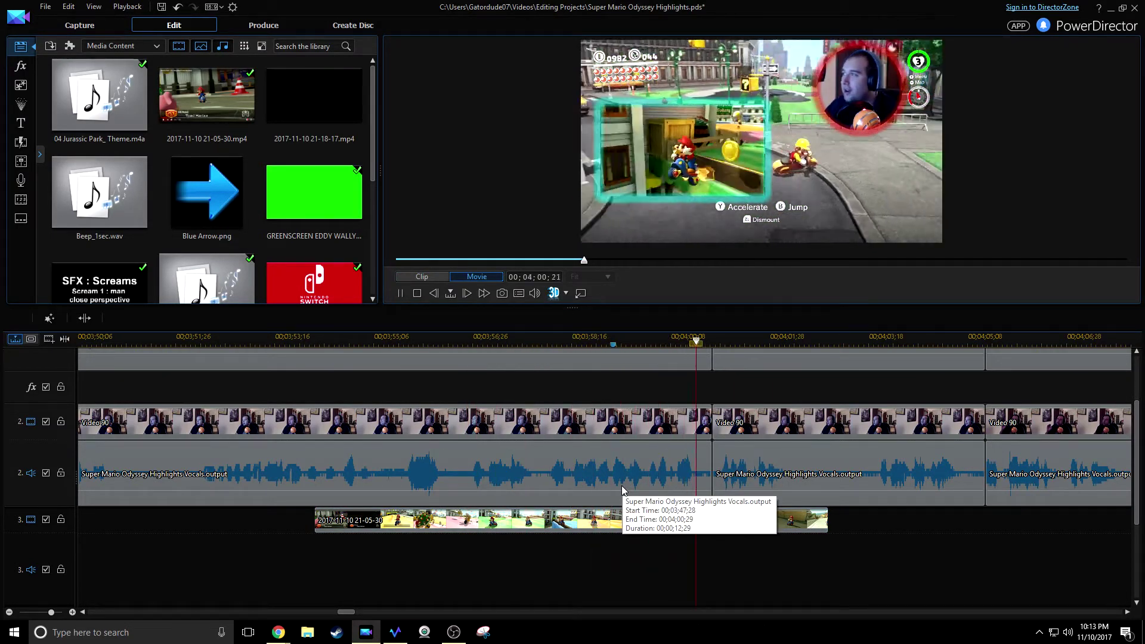
key(space)
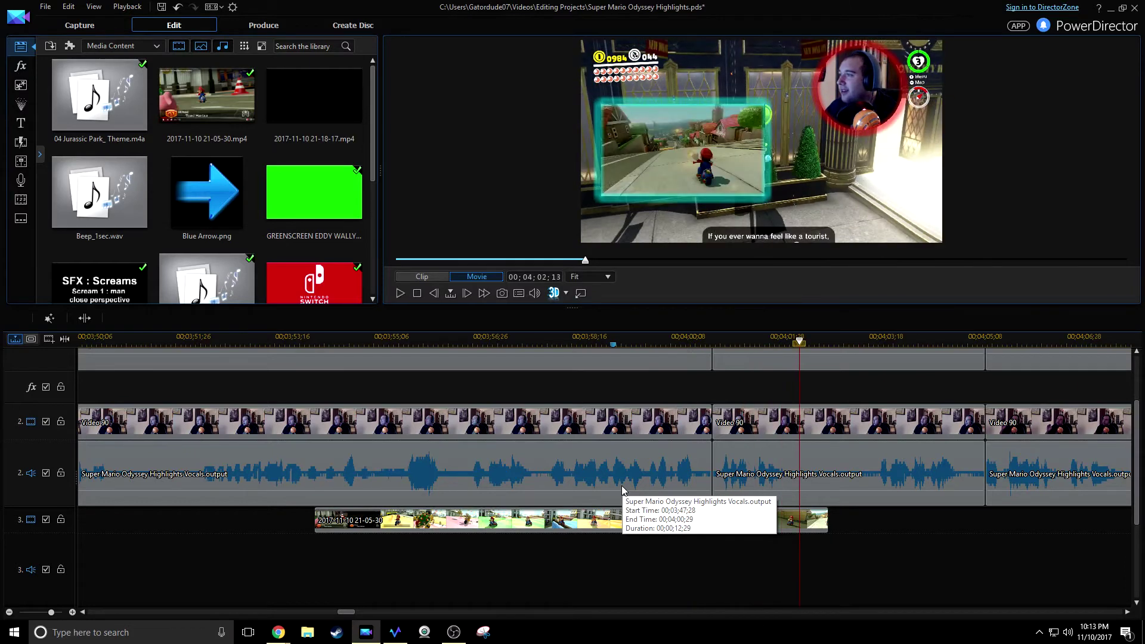
- Replay the end of the scooter overlay from 00;04;00;03 and from 00;04;00;28 to check where it should finish
click(661, 339)
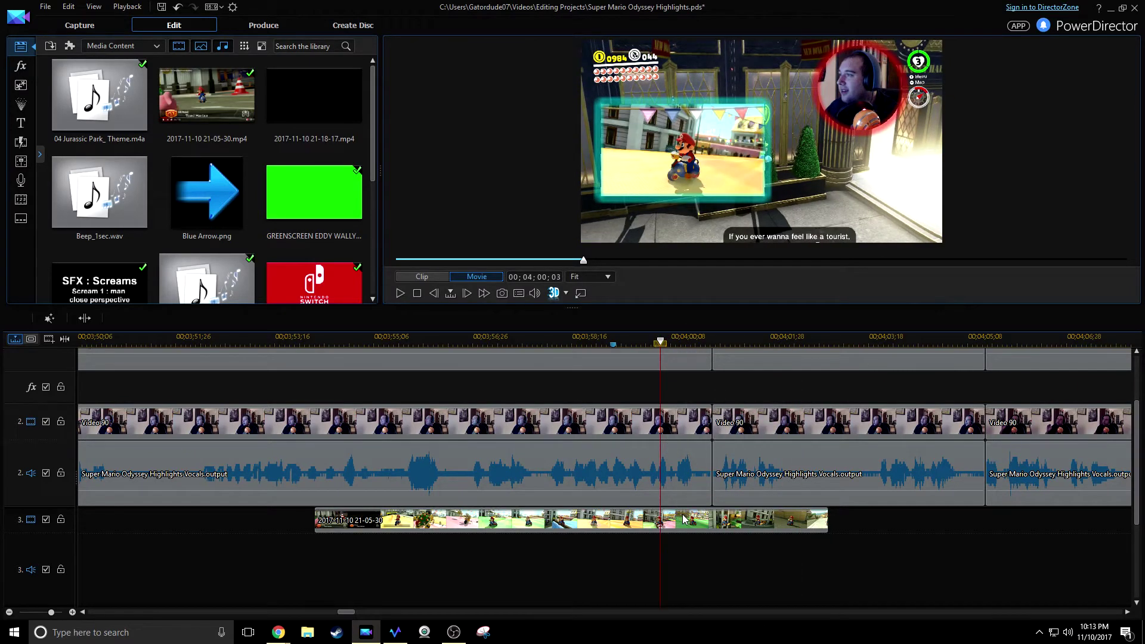
key(space)
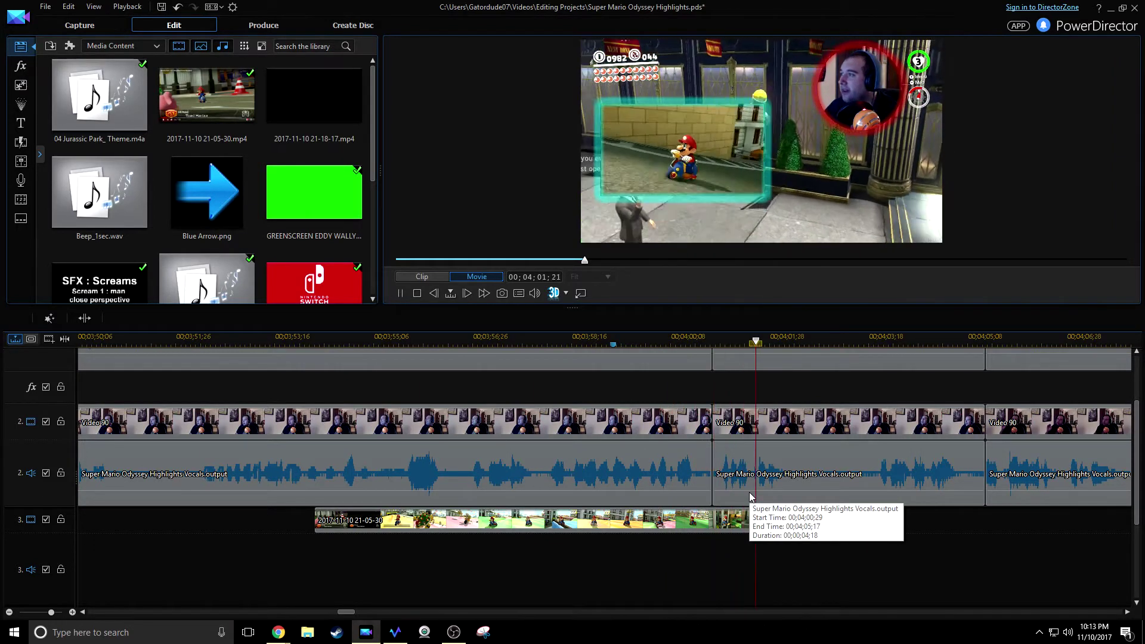
key(space)
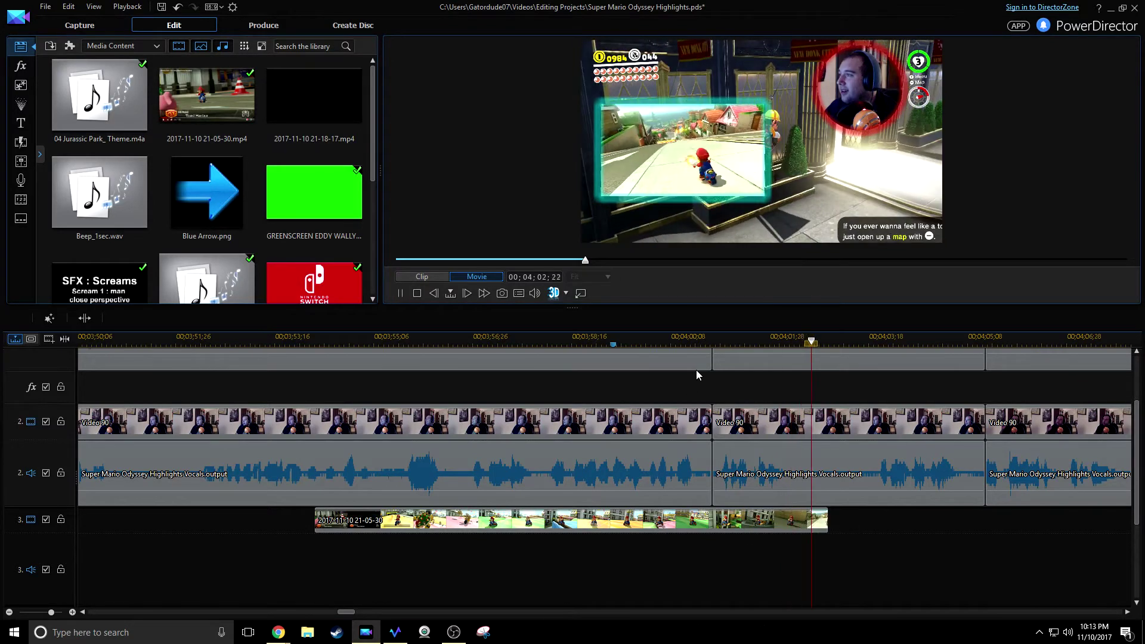
click(710, 339)
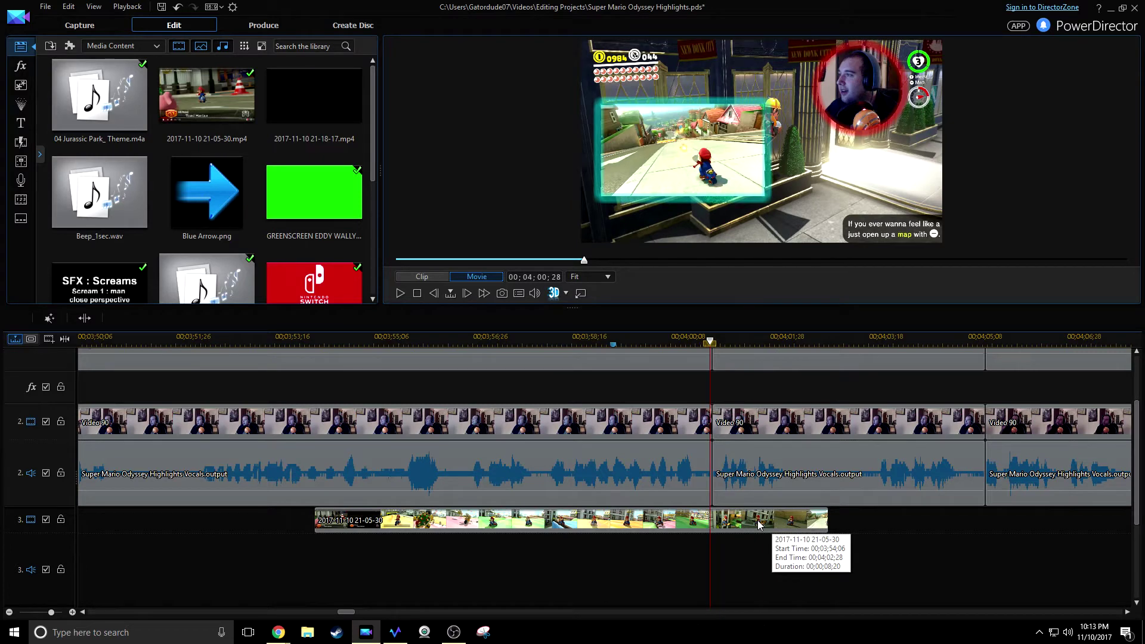
key(space)
key(space)
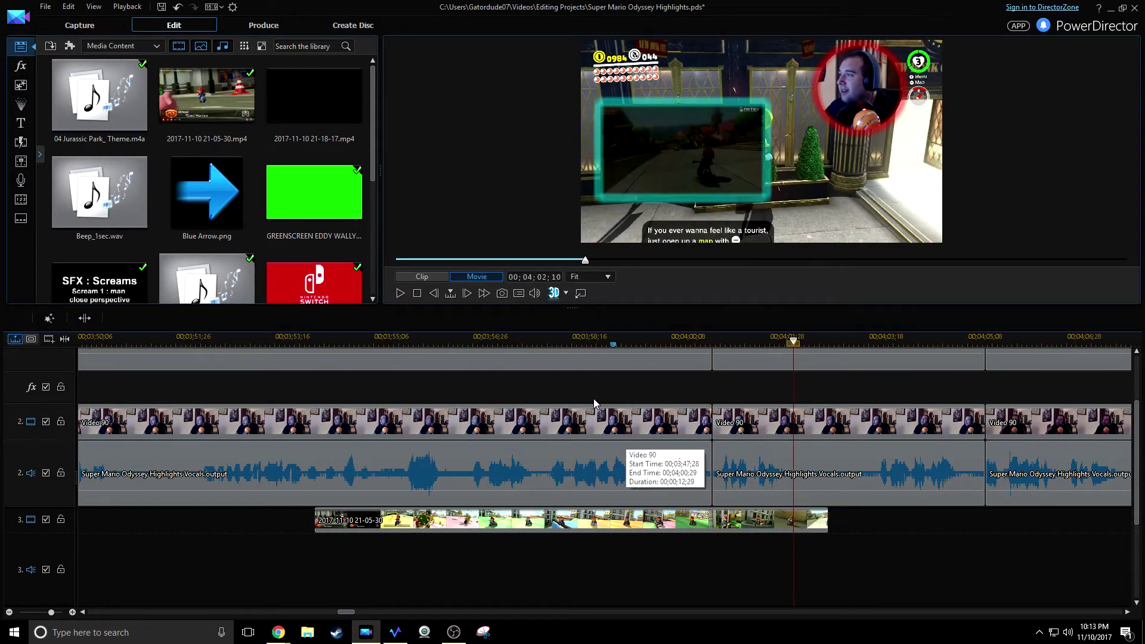
- Replay the scooter overlay from 00;03;58;21, 00;03;58;16 and 00;03;57;23 to find which part of its footage to keep
click(581, 339)
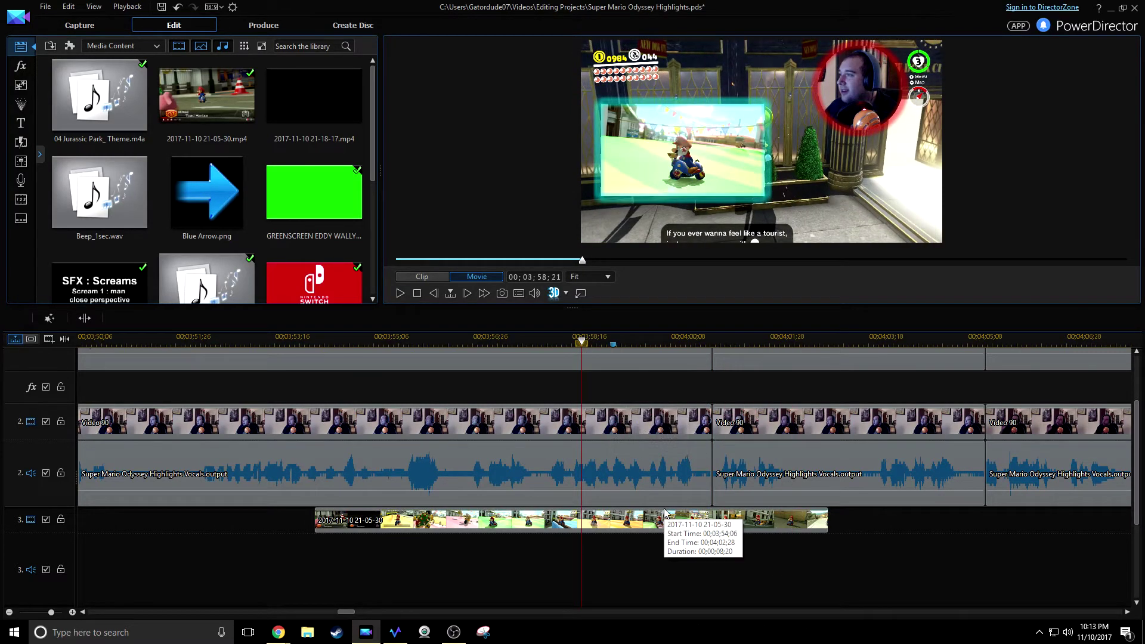
key(space)
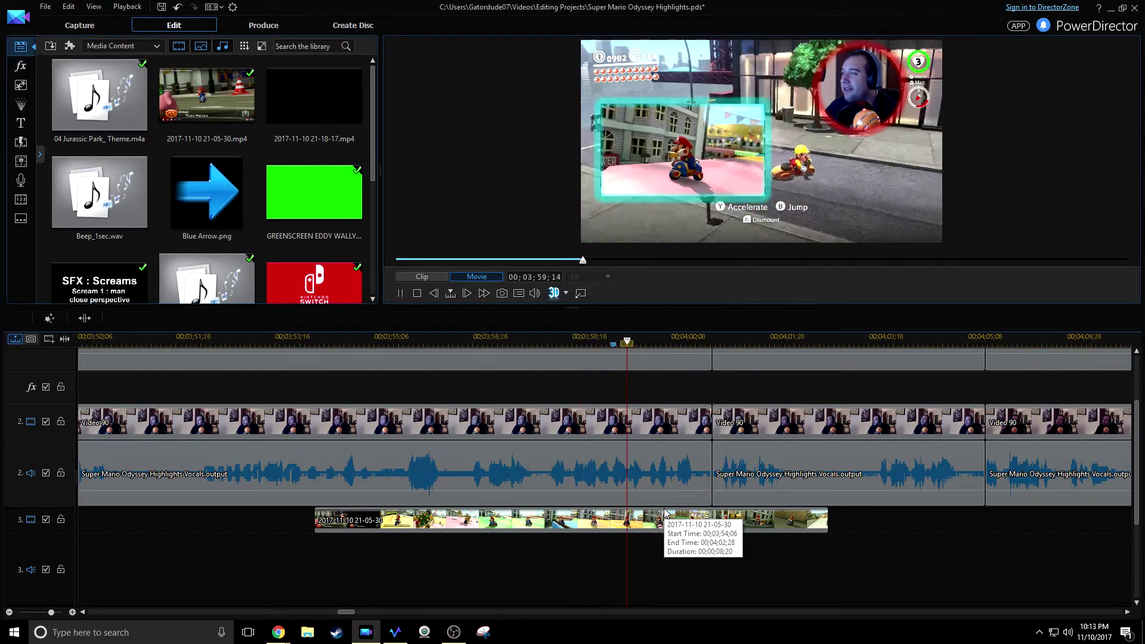
click(574, 340)
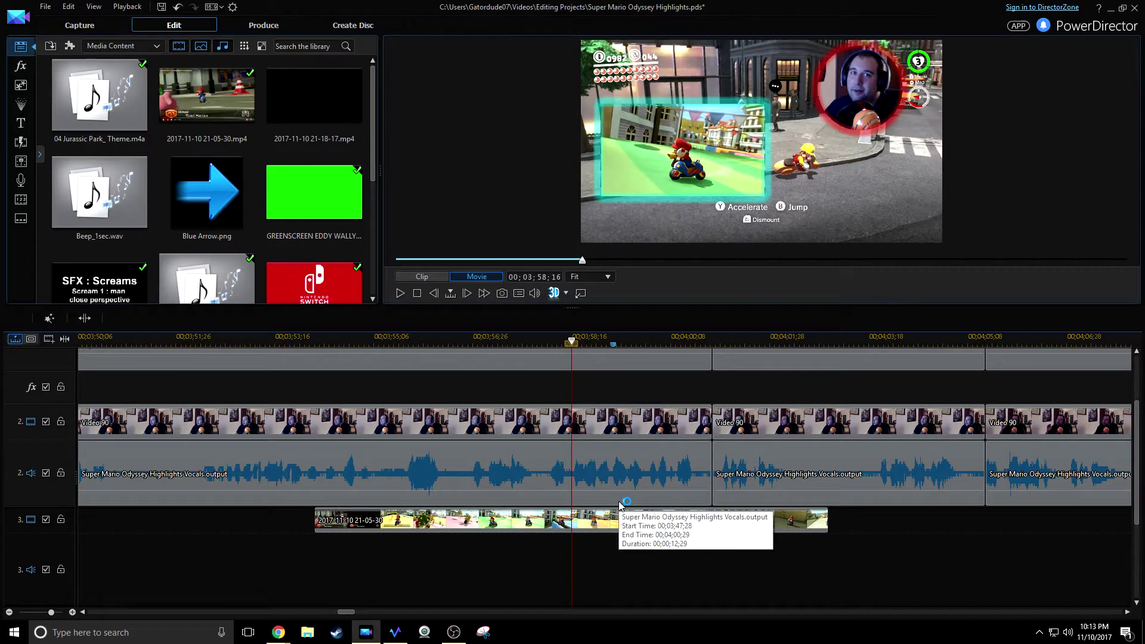
key(space)
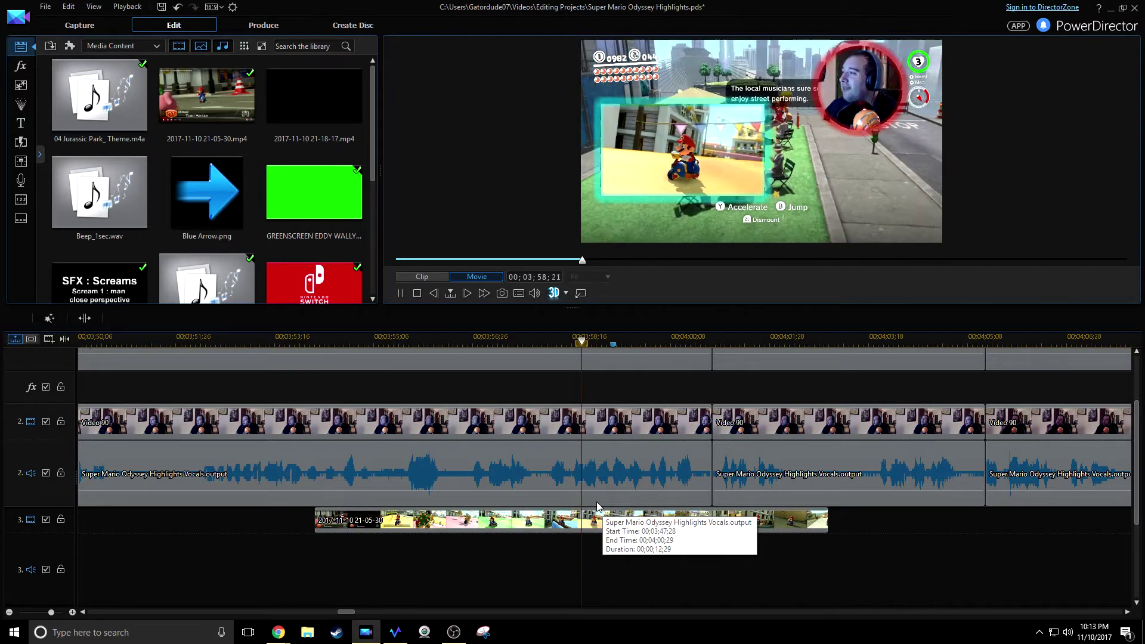
key(space)
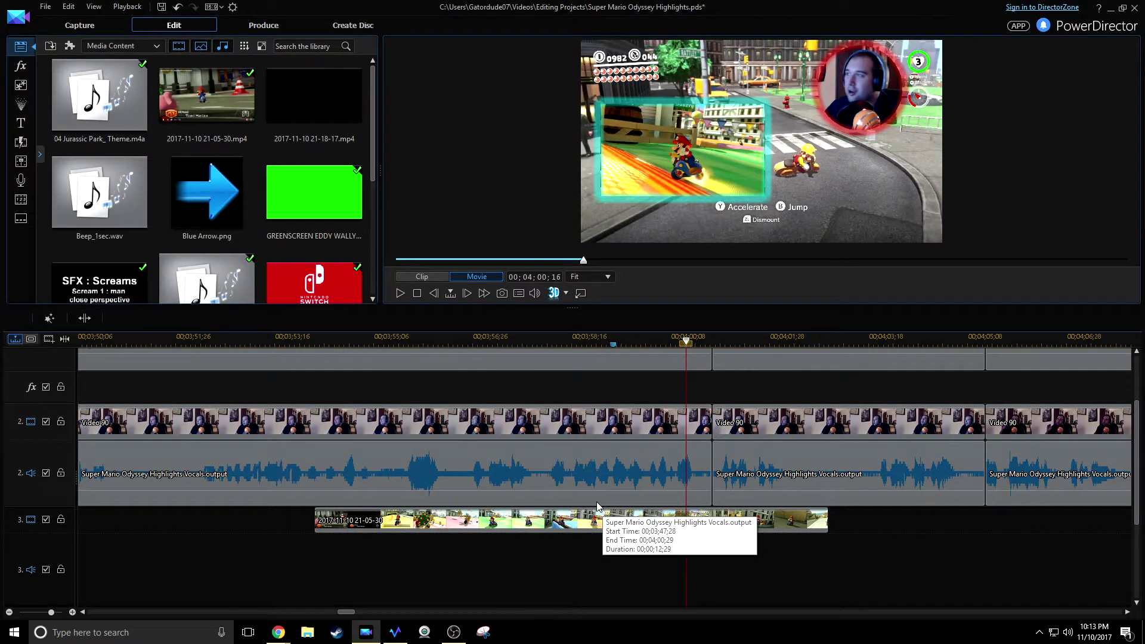
click(526, 338)
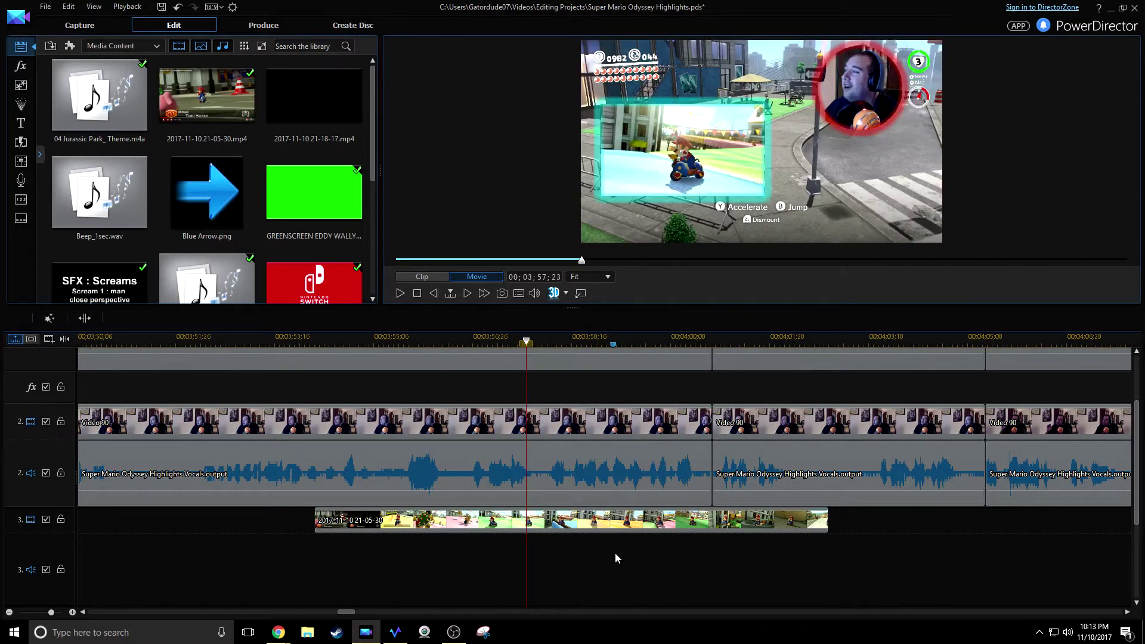
key(space)
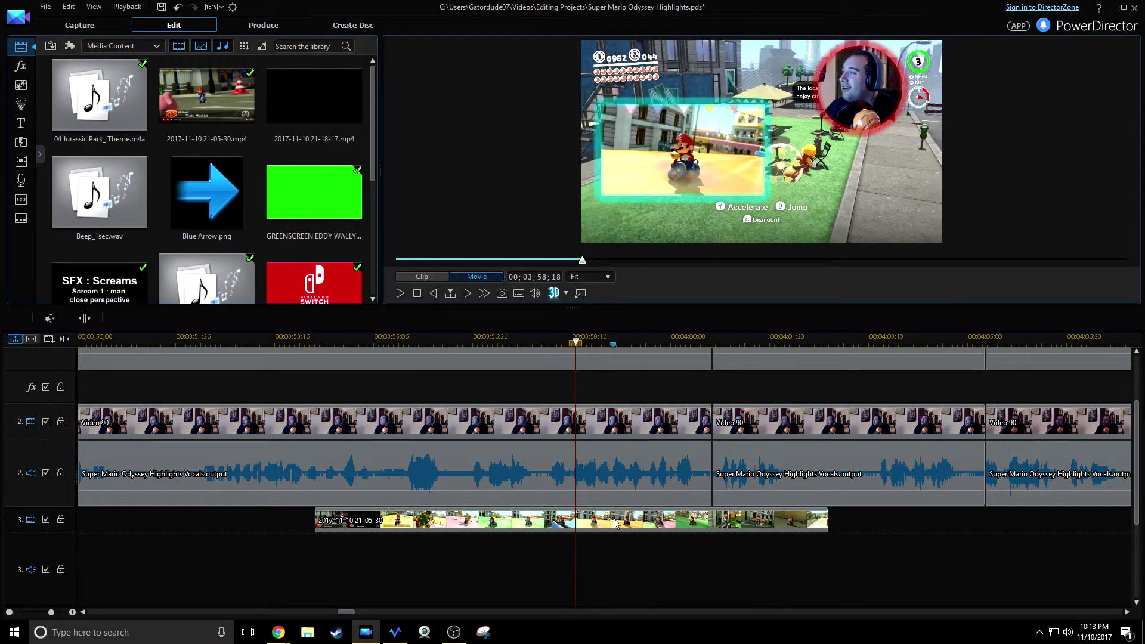
- Split the scooter overlay on track 3 at 00;03;58;18 and remove the part before the cut, leaving the gap
click(603, 516)
key(ctrl+t)
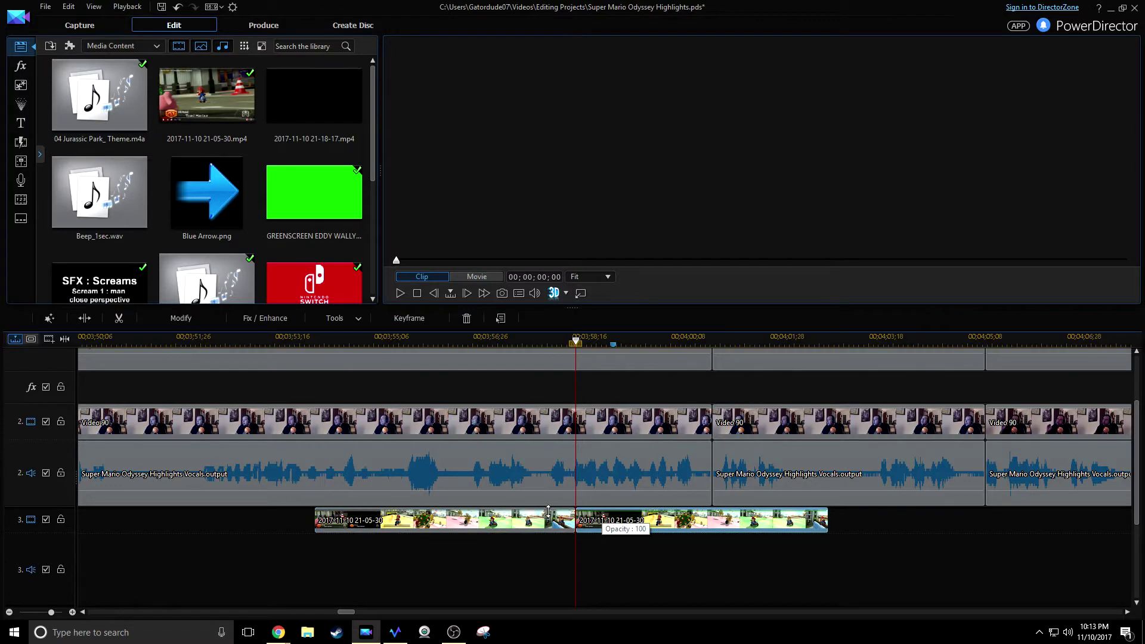
click(546, 516)
right_click(546, 517)
mouse_move(658, 189)
click(787, 189)
- Move the remaining scooter clip to start at the 00;03;59;07 marker and cut off its end where the first webcam clip ends
click(615, 519)
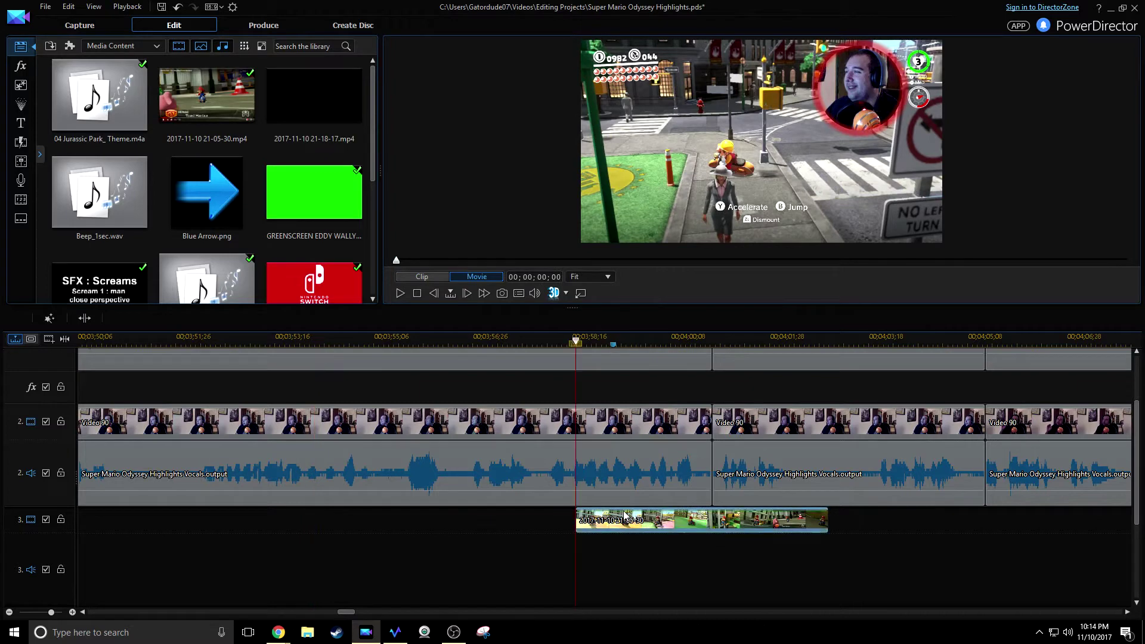
drag(641, 520, 691, 522)
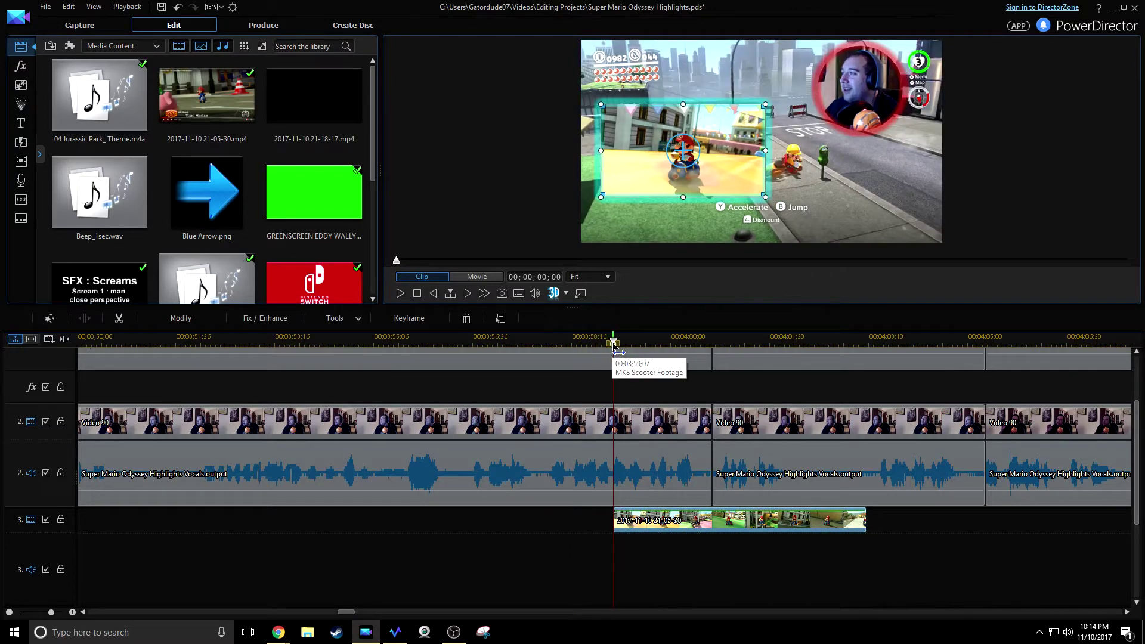
click(860, 523)
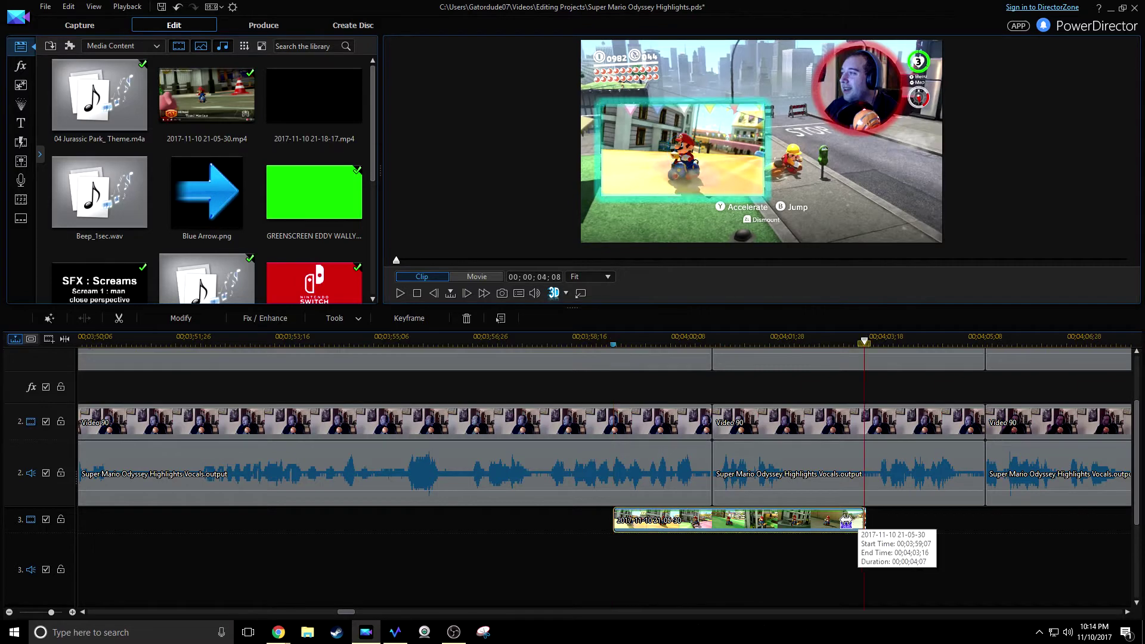
click(750, 523)
drag(749, 523, 715, 523)
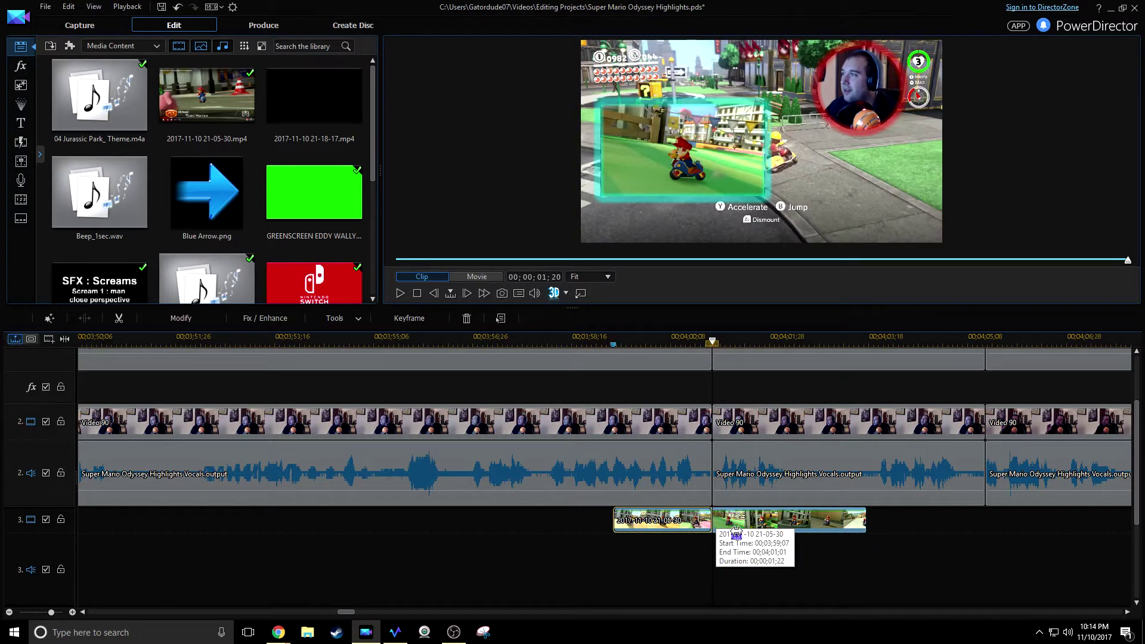
drag(735, 535, 750, 514)
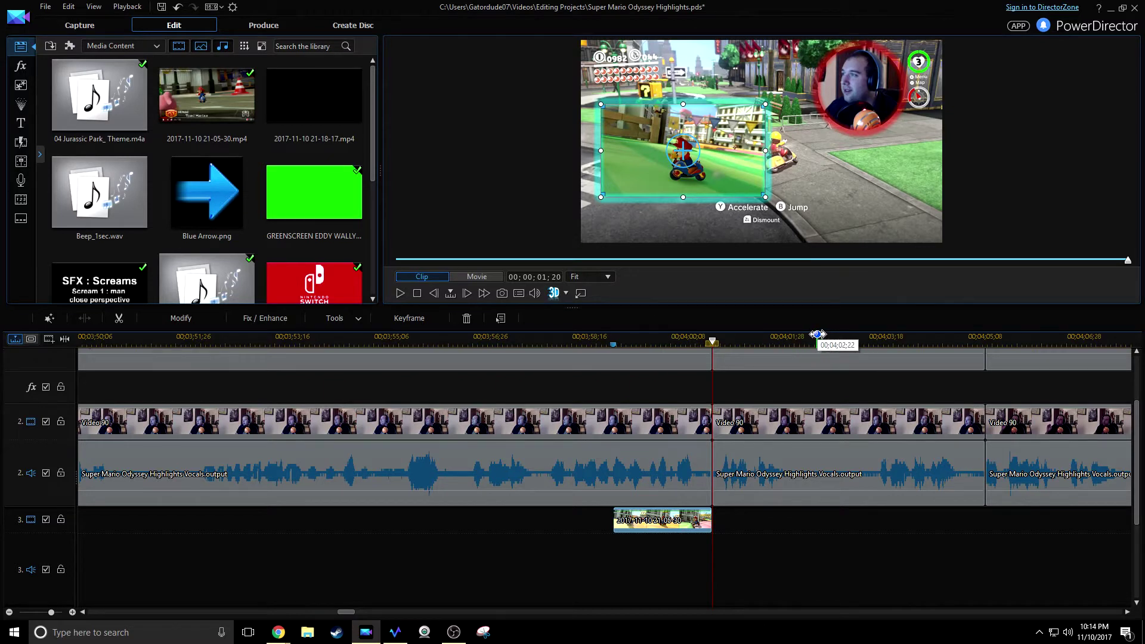
- Add a timeline marker with a short note at 00;04;02;29 and remove that marker again
right_click(832, 346)
click(849, 350)
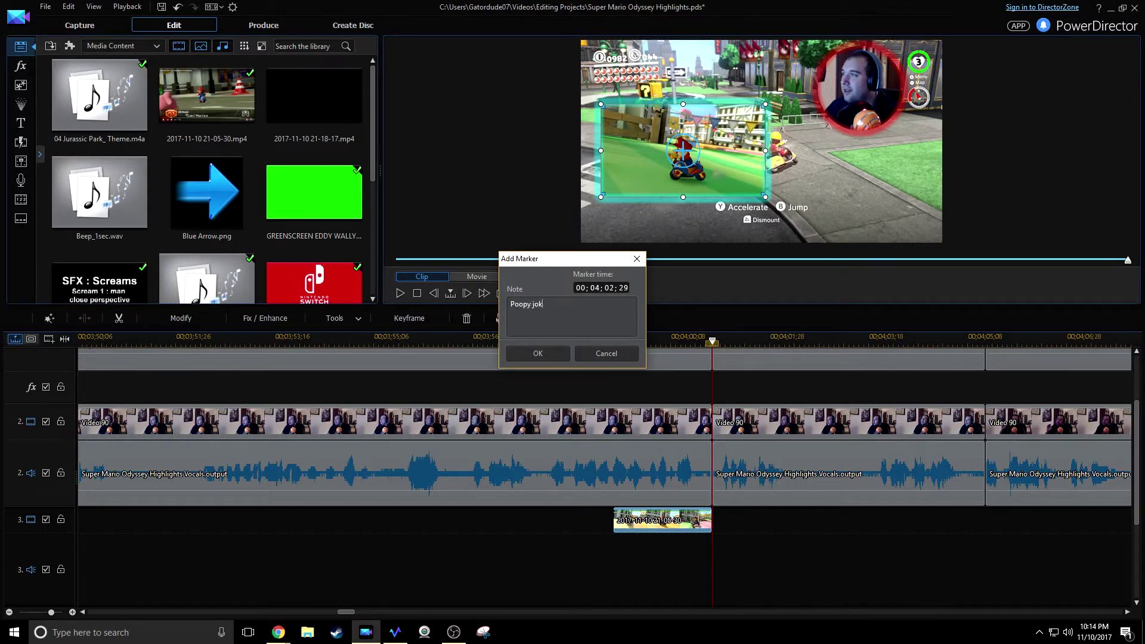
click(537, 353)
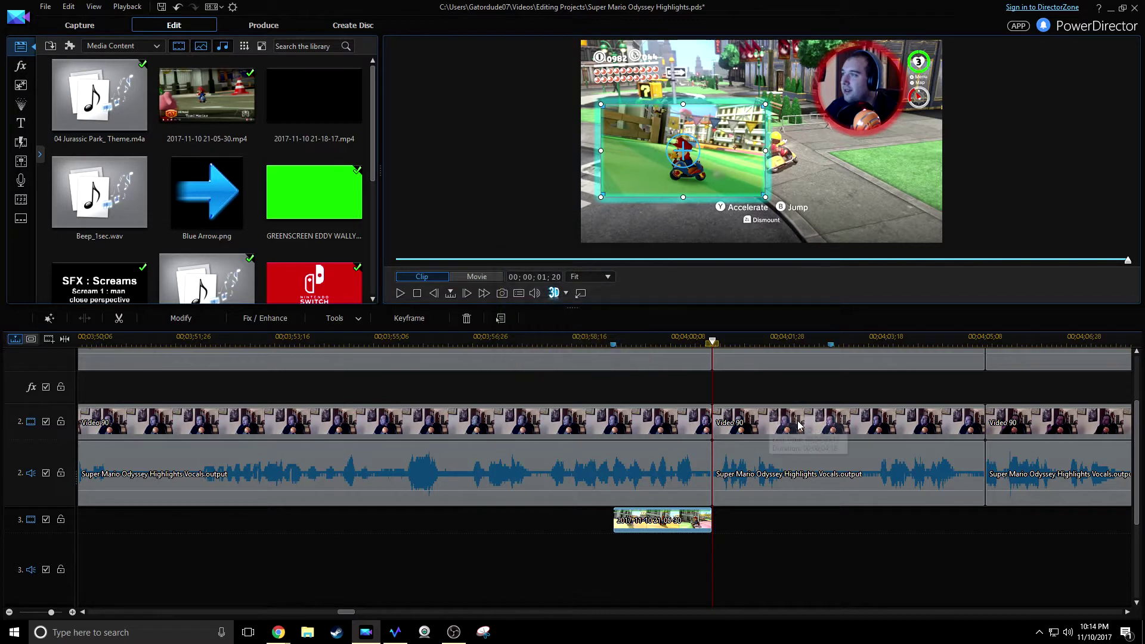
right_click(831, 345)
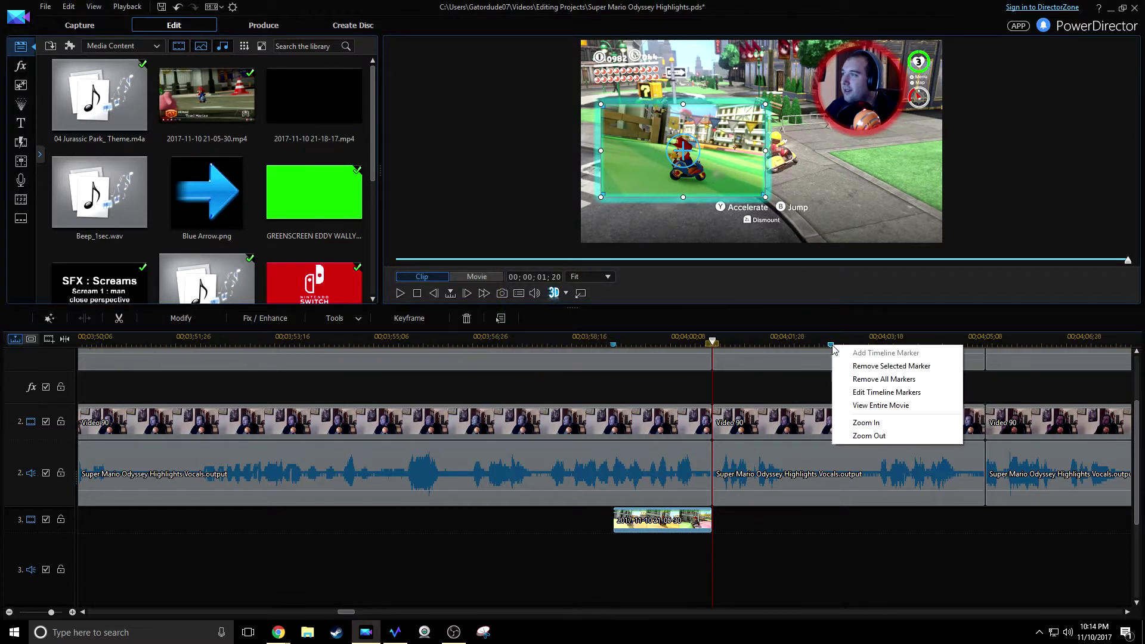
click(890, 366)
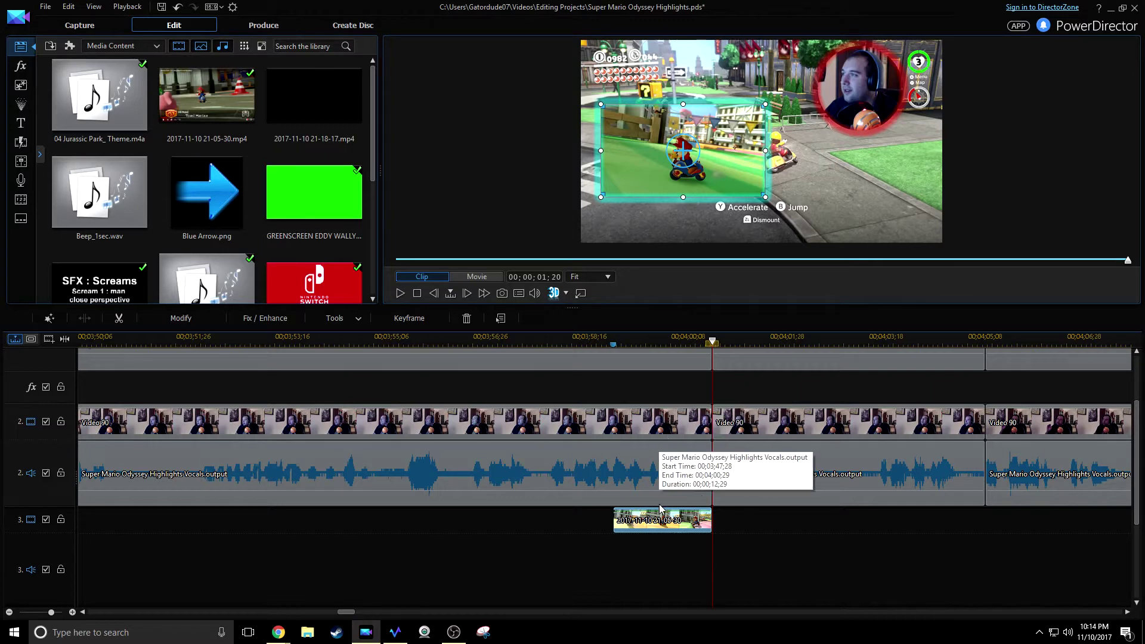
- Play the movie from before the shortened scooter overlay, including from 00;03;56;12, to check when the overlay appears and ends
click(550, 341)
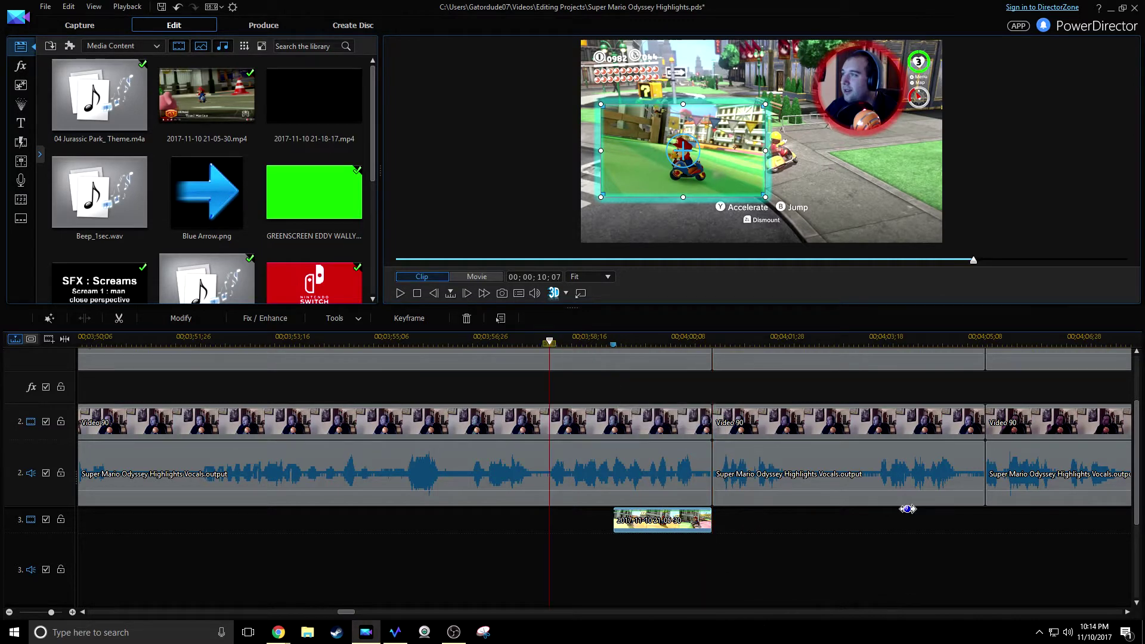
key(space)
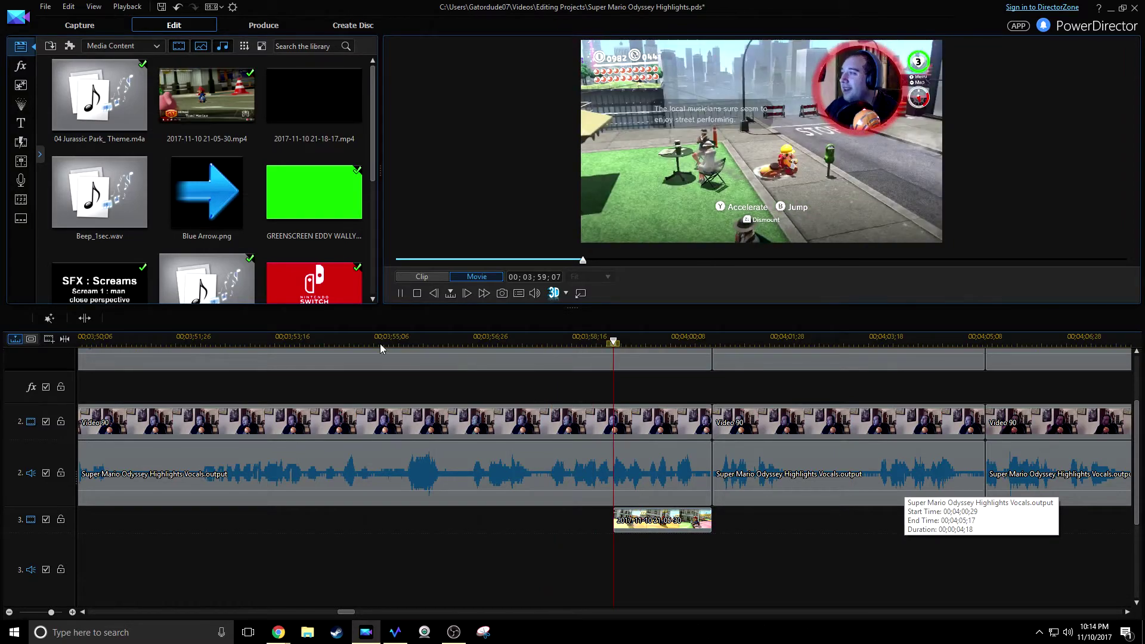
click(445, 339)
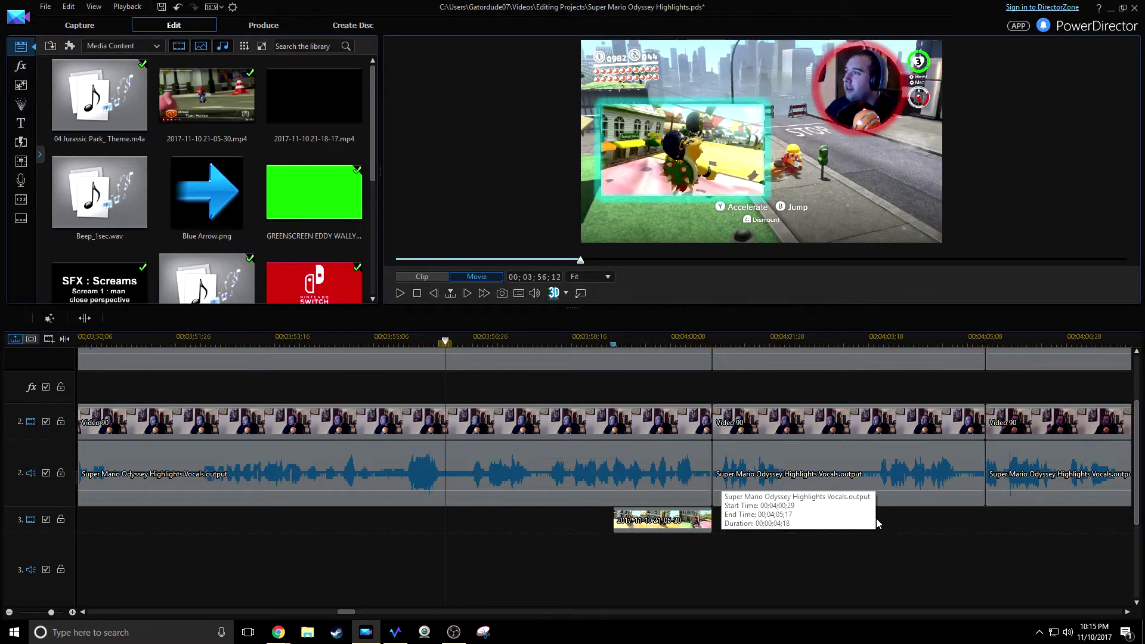
key(space)
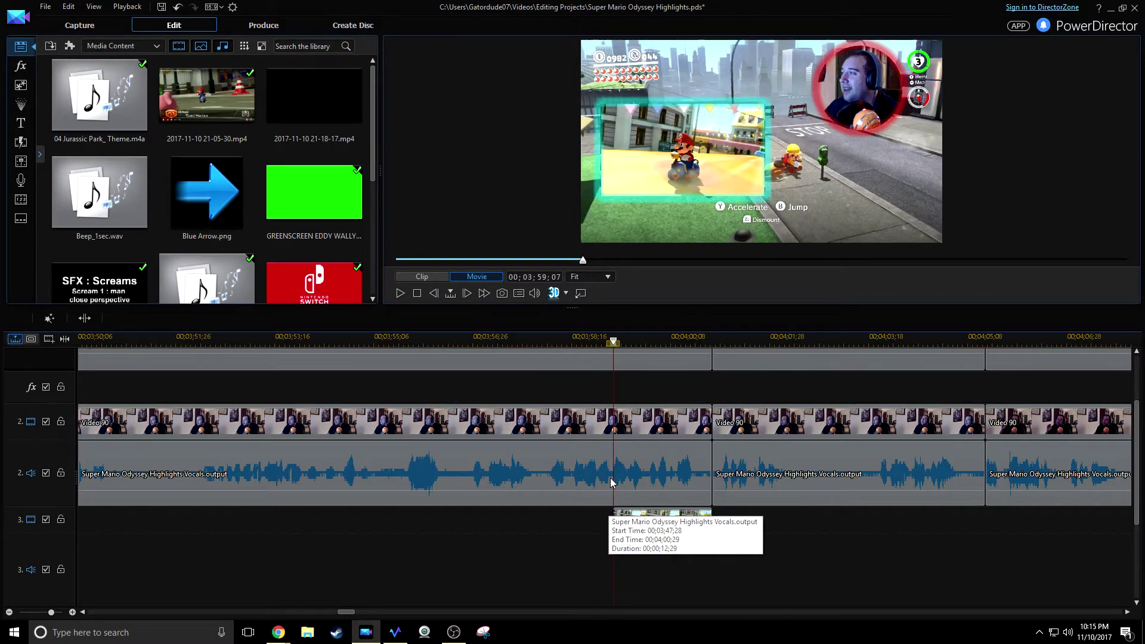
key(space)
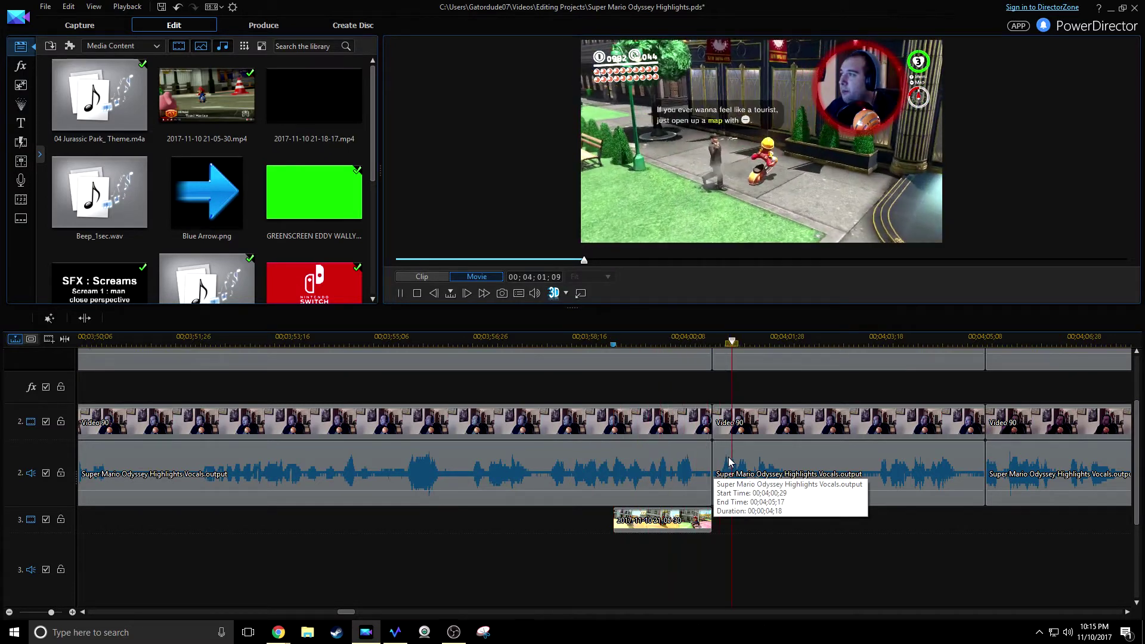
- Replay the end of the scooter overlay from 00;04;00;09 and 00;04;00;28 to check the transition into the following scene
click(704, 520)
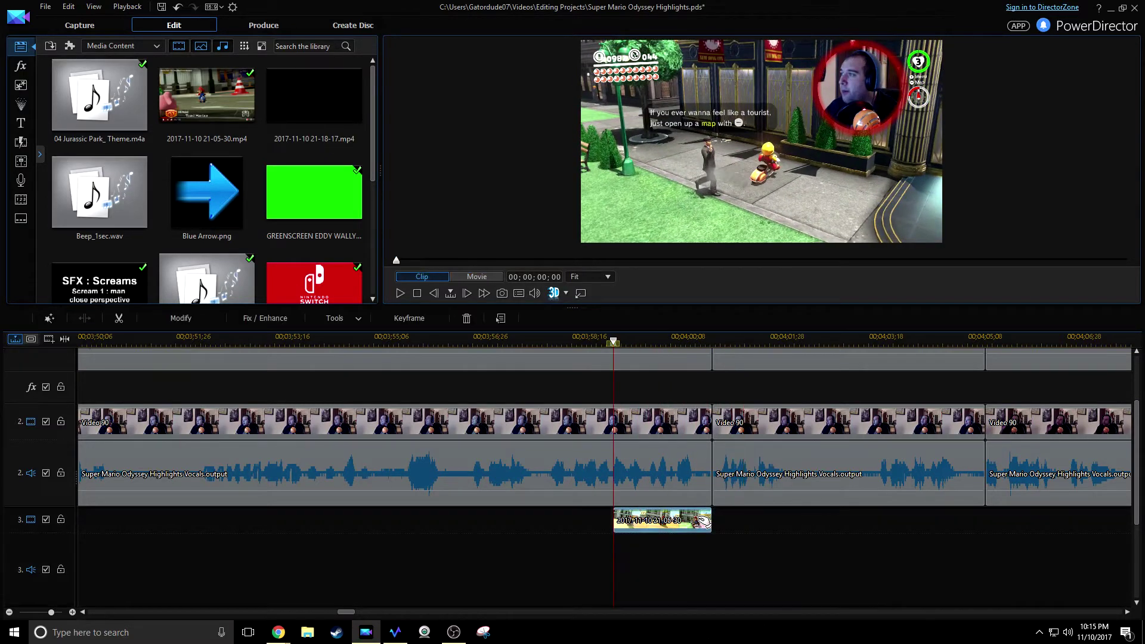
drag(656, 340, 671, 340)
click(756, 546)
key(space)
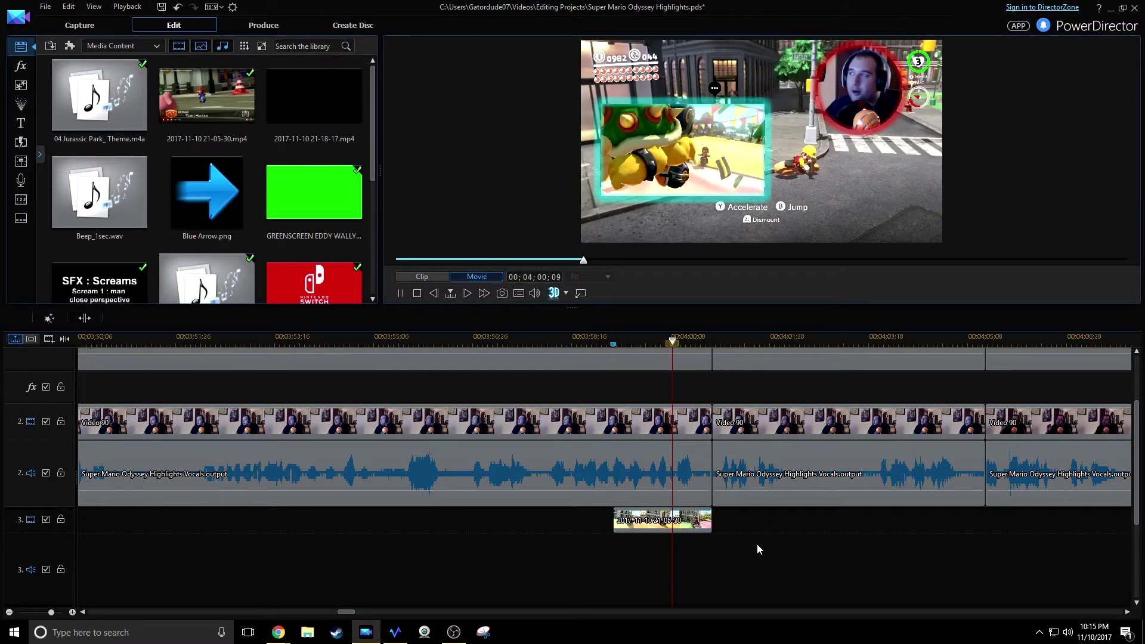
key(space)
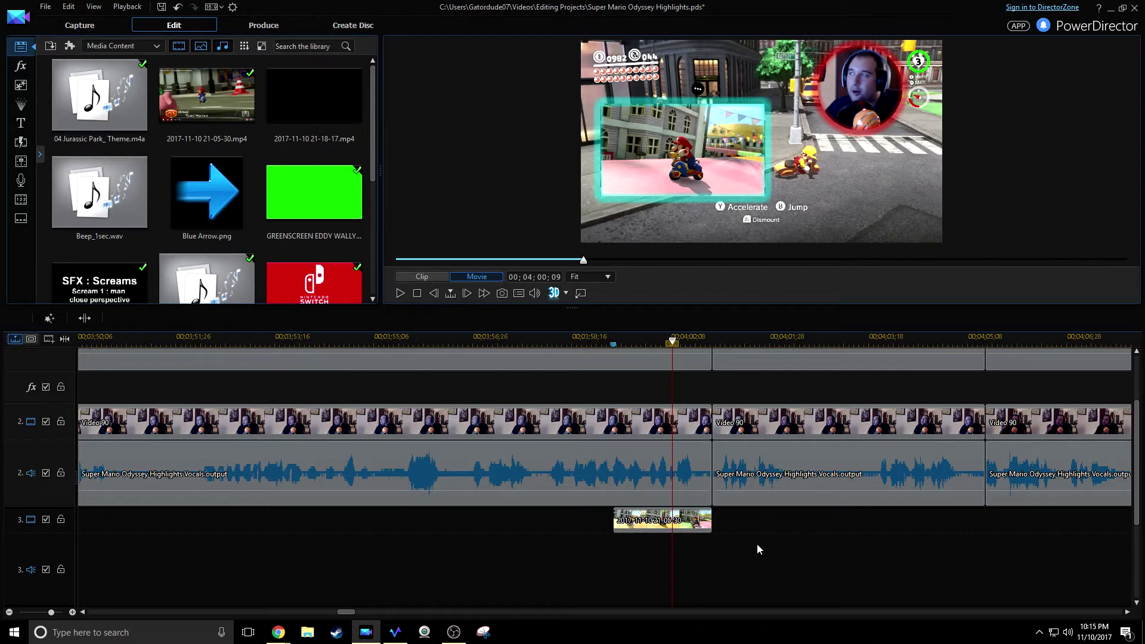
key(space)
key(space)
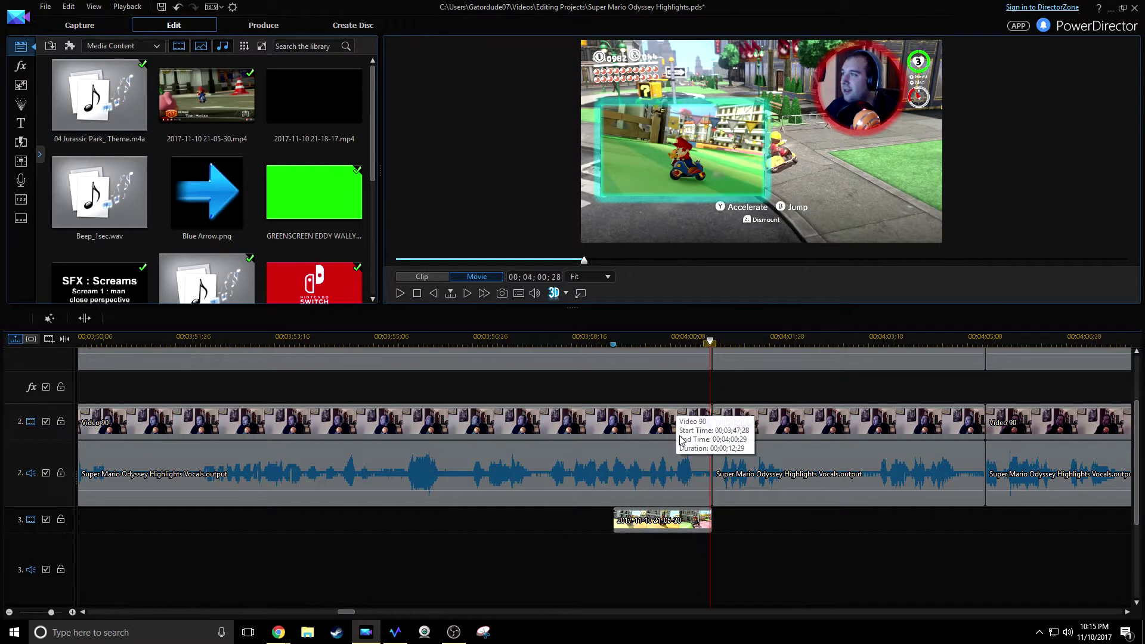
key(space)
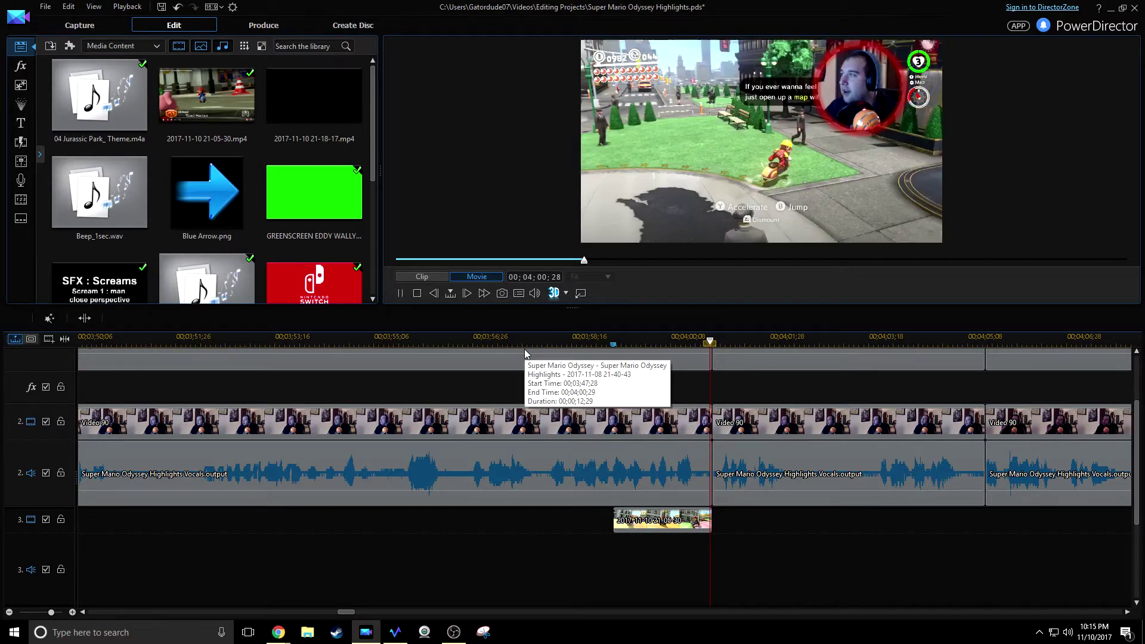
- Play the shortened scooter overlay through the scene cut again, including from 00;03;59;13, to judge the pacing
click(519, 341)
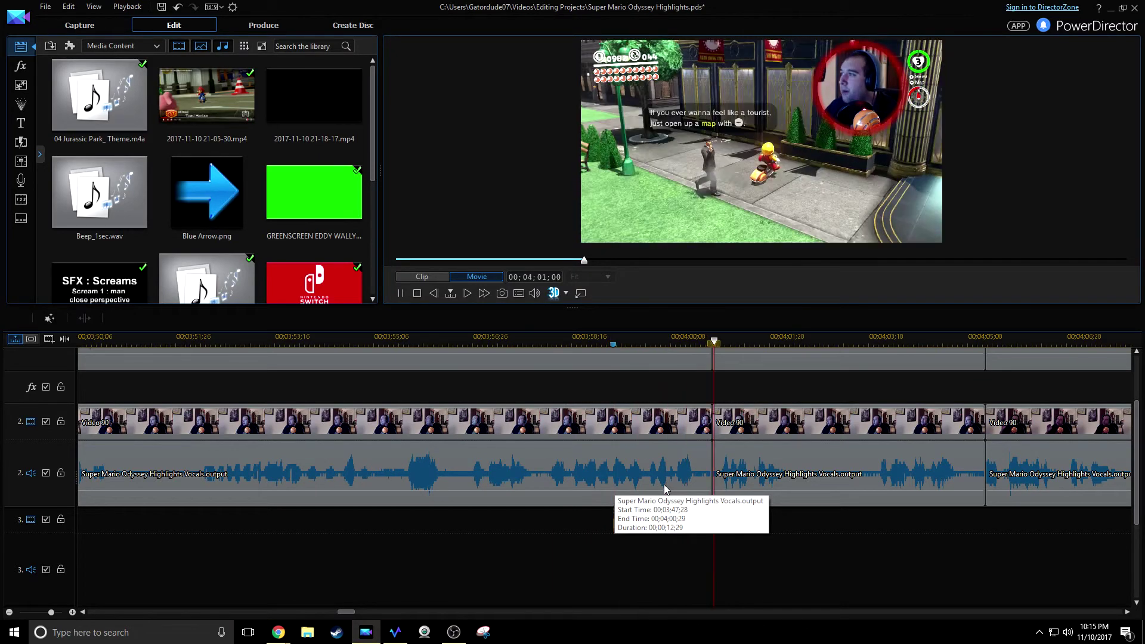
key(space)
click(626, 340)
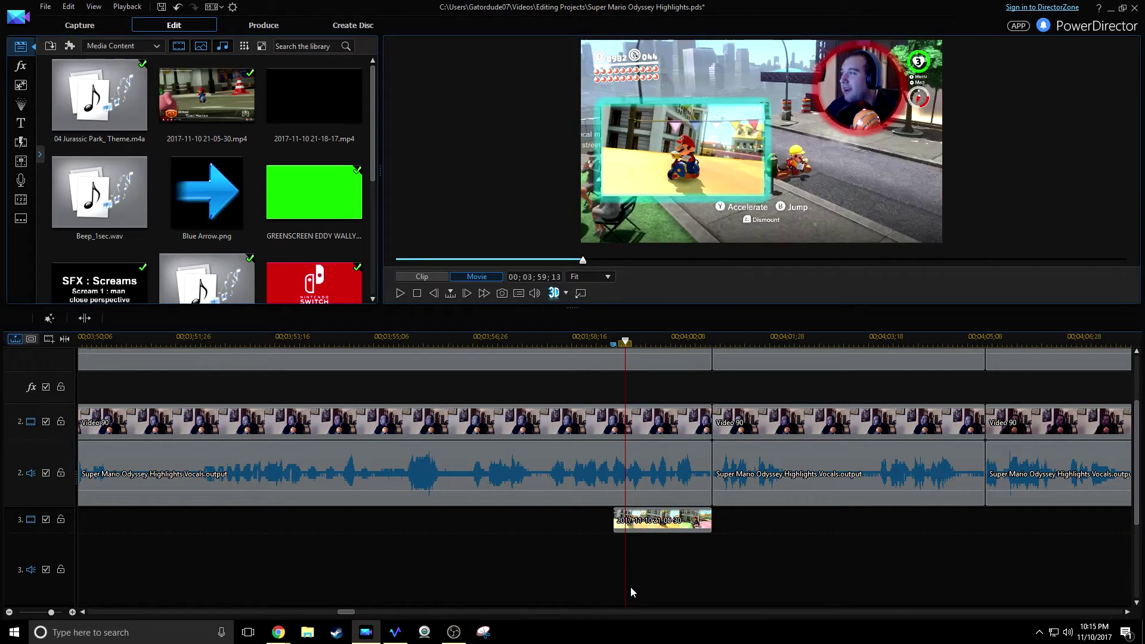
key(space)
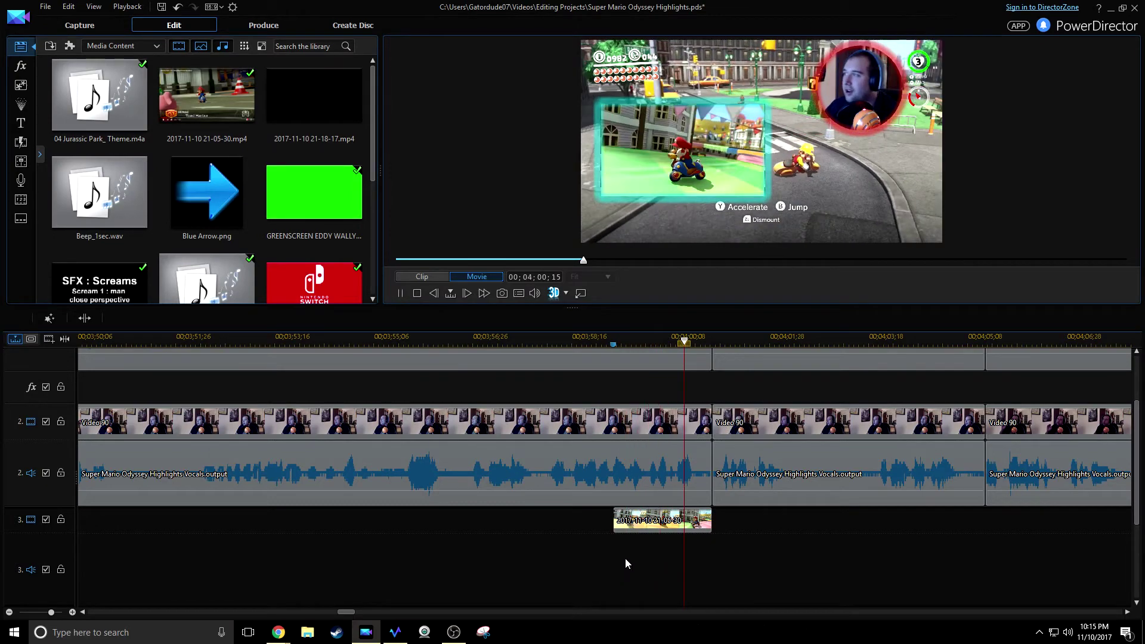
key(space)
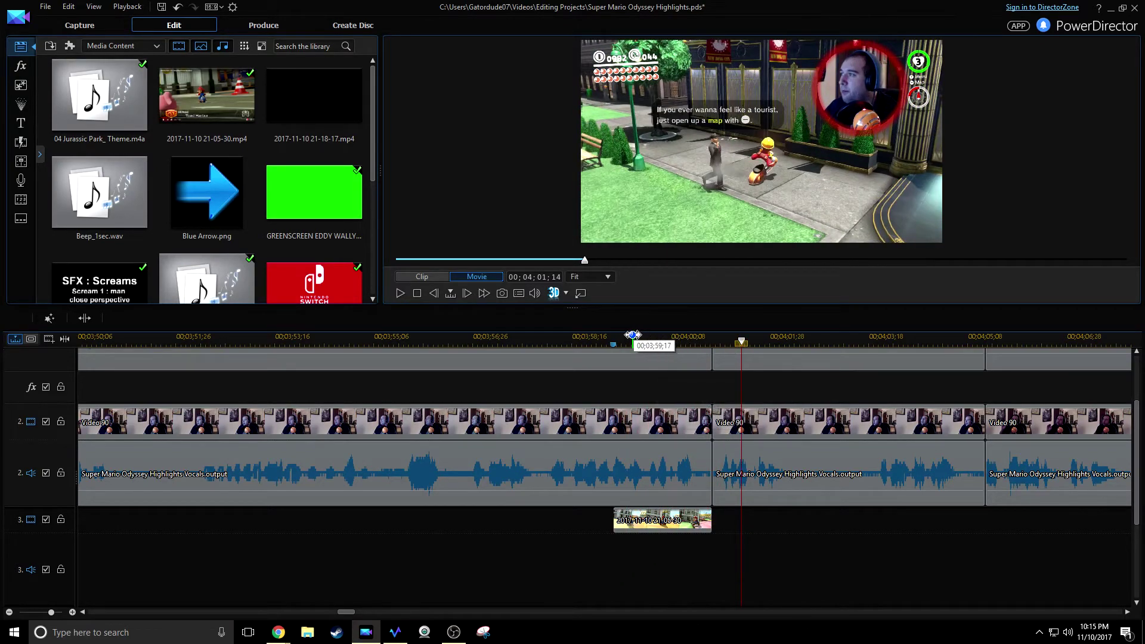
- Play the scooter overlay's end from 00;03;59;26 and split the clips on all tracks at 00;04;00;24
click(651, 338)
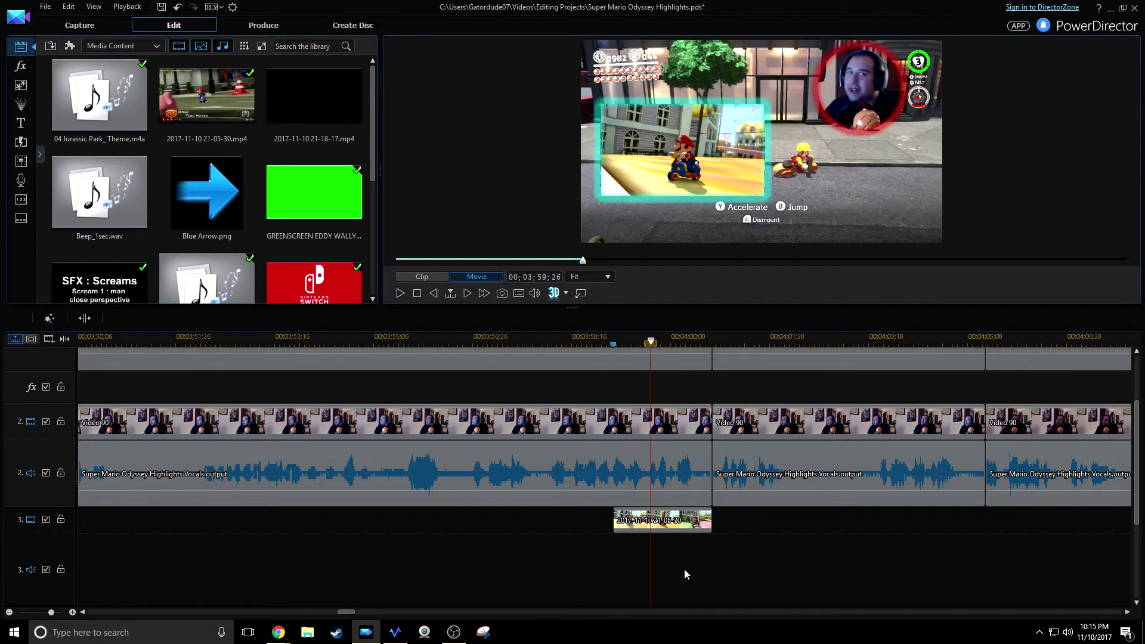
key(space)
key(space)
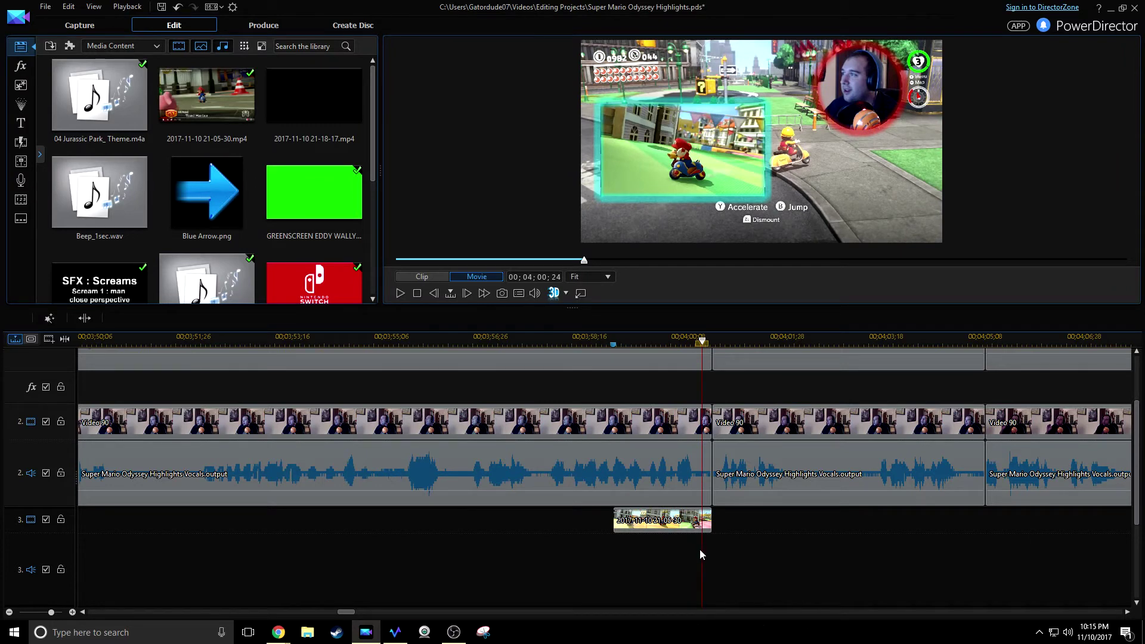
key(ctrl+t)
- Remove the short leftover pieces after the split from all tracks, including the scooter overlay, and close the gap
scroll(758, 540, up, 3)
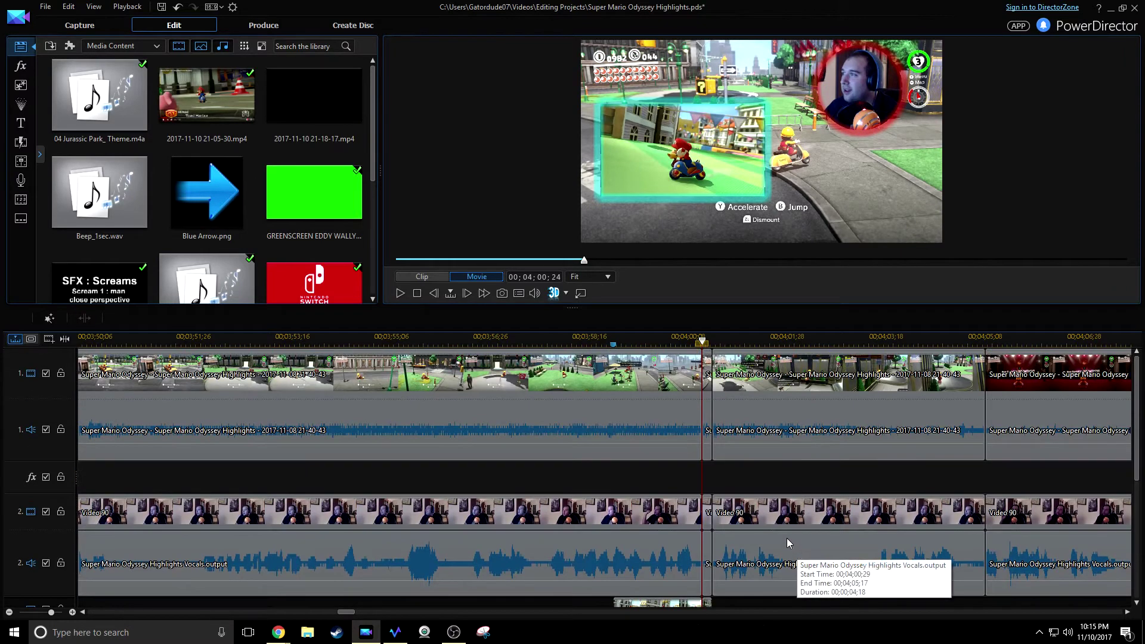
click(710, 421)
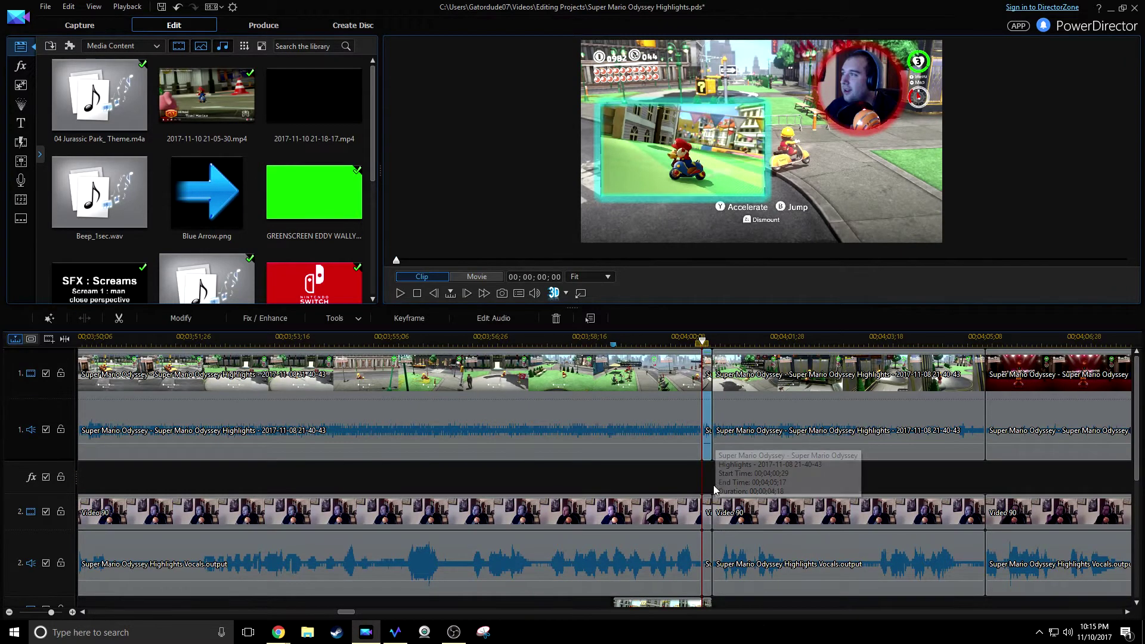
ctrl+click(709, 544)
scroll(710, 545, down, 1)
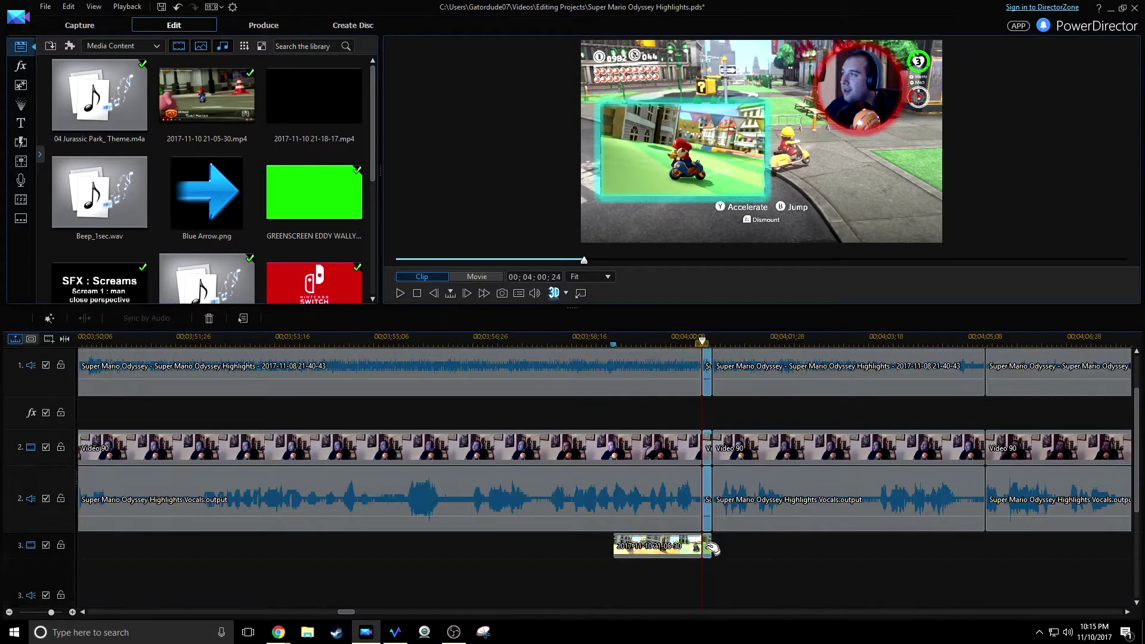
scroll(712, 548, down, 1)
right_click(710, 522)
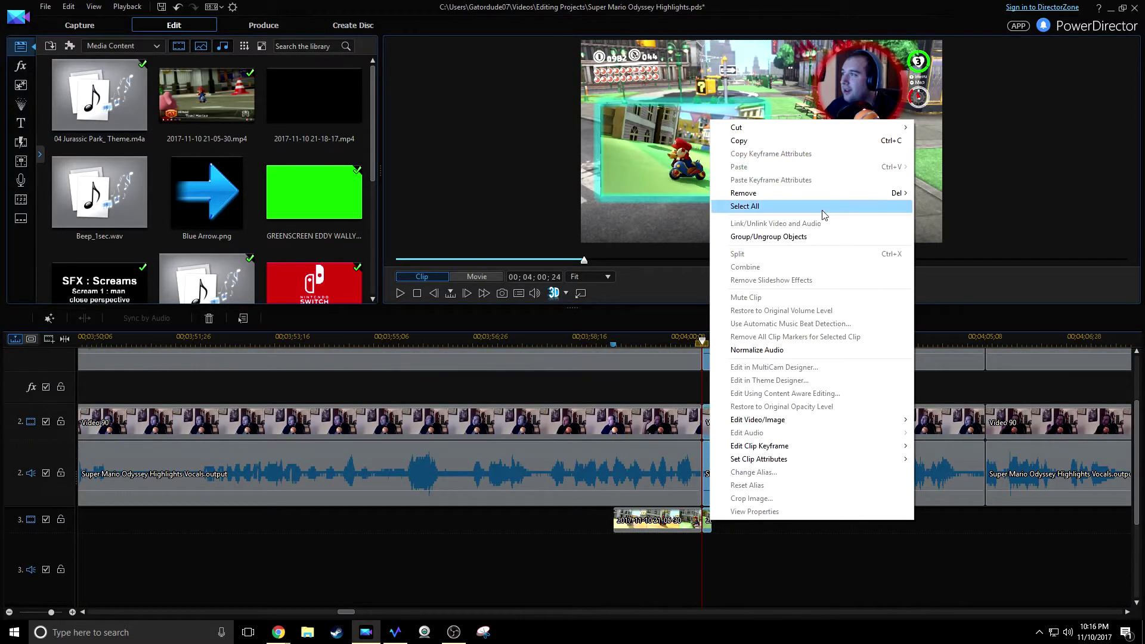
mouse_move(822, 193)
click(966, 220)
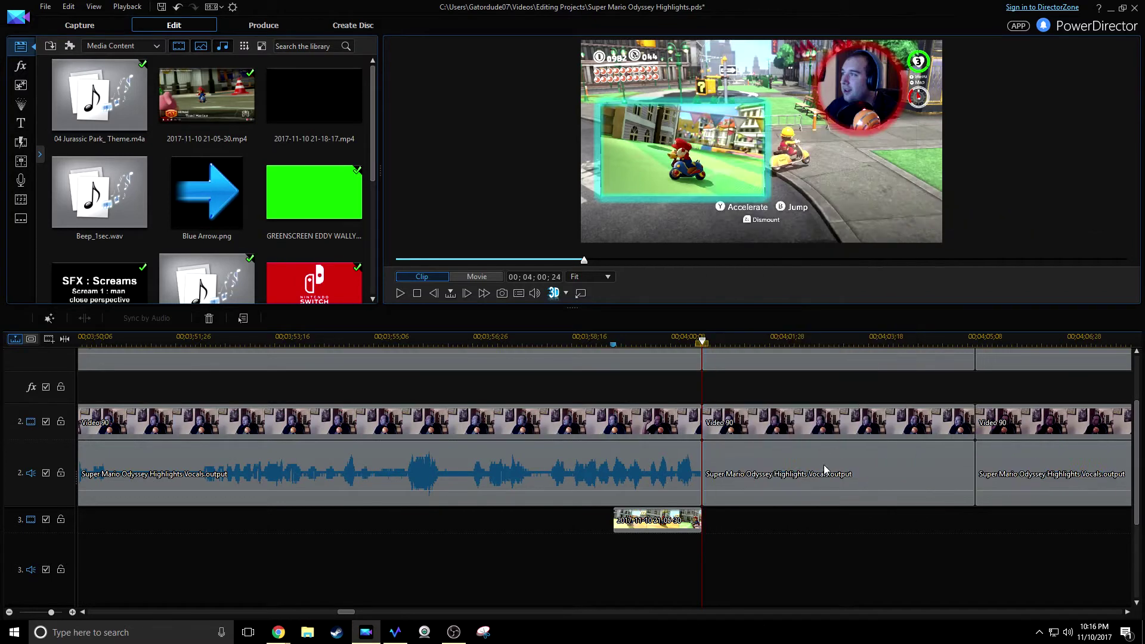
scroll(717, 570, up, 2)
scroll(723, 558, down, 1)
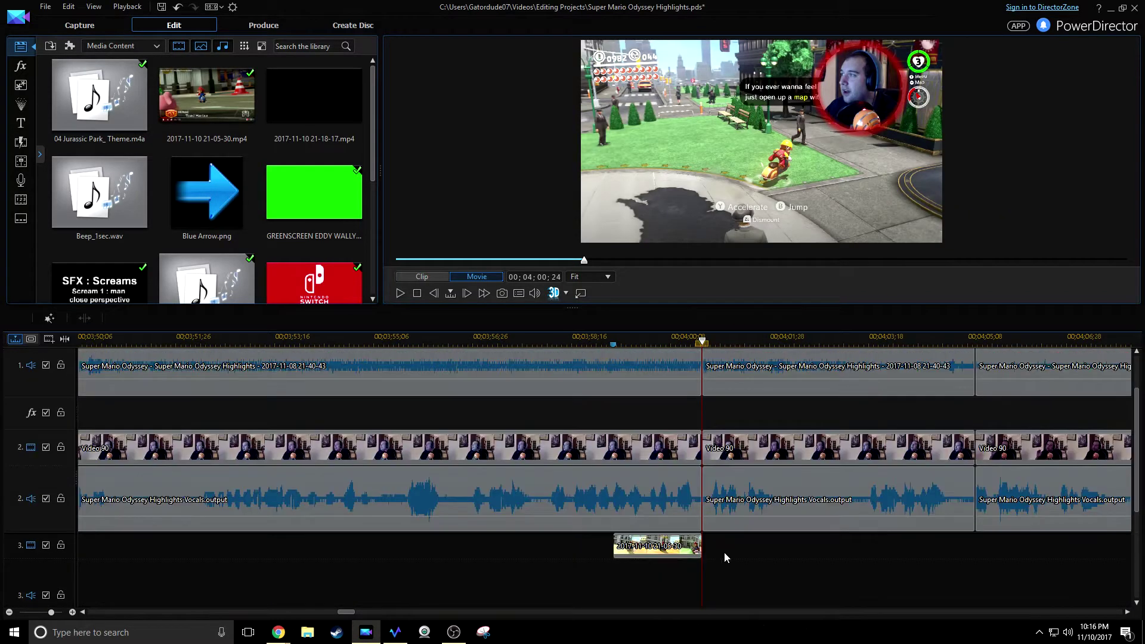
scroll(746, 471, up, 2)
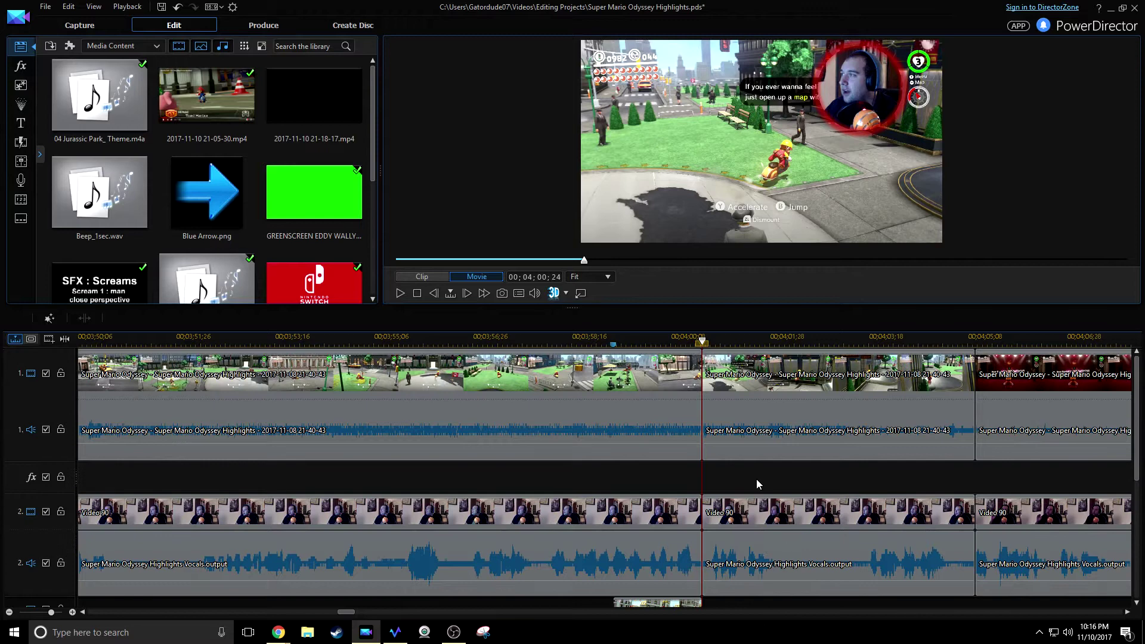
- Go back to the timeline's beginning and bring the empty stretch before the first clip into view
drag(867, 339, 650, 342)
drag(323, 613, 91, 582)
drag(831, 340, 286, 346)
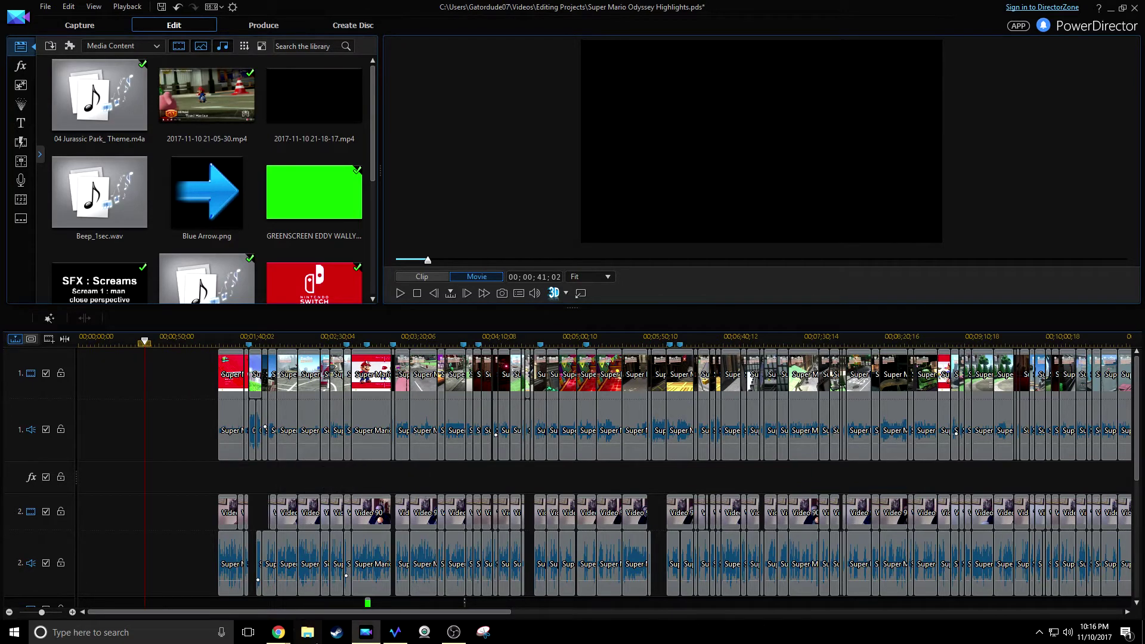
- Switch to File Explorer, look through the finished videos in the YouTube folder and put the window away
click(308, 633)
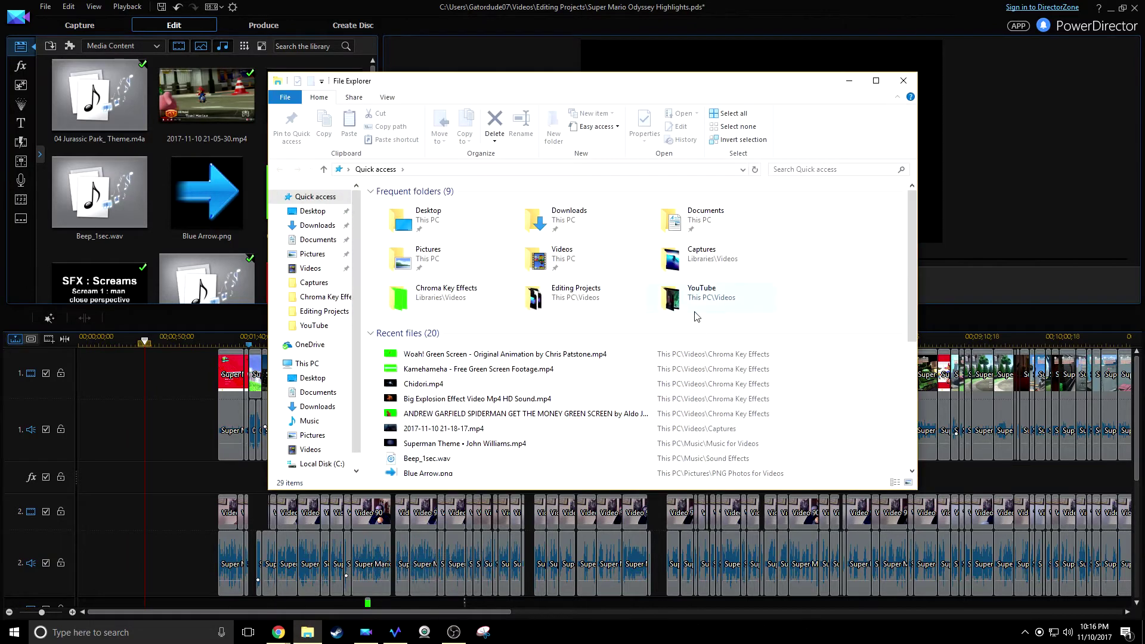
double_click(697, 314)
scroll(595, 320, down, 10)
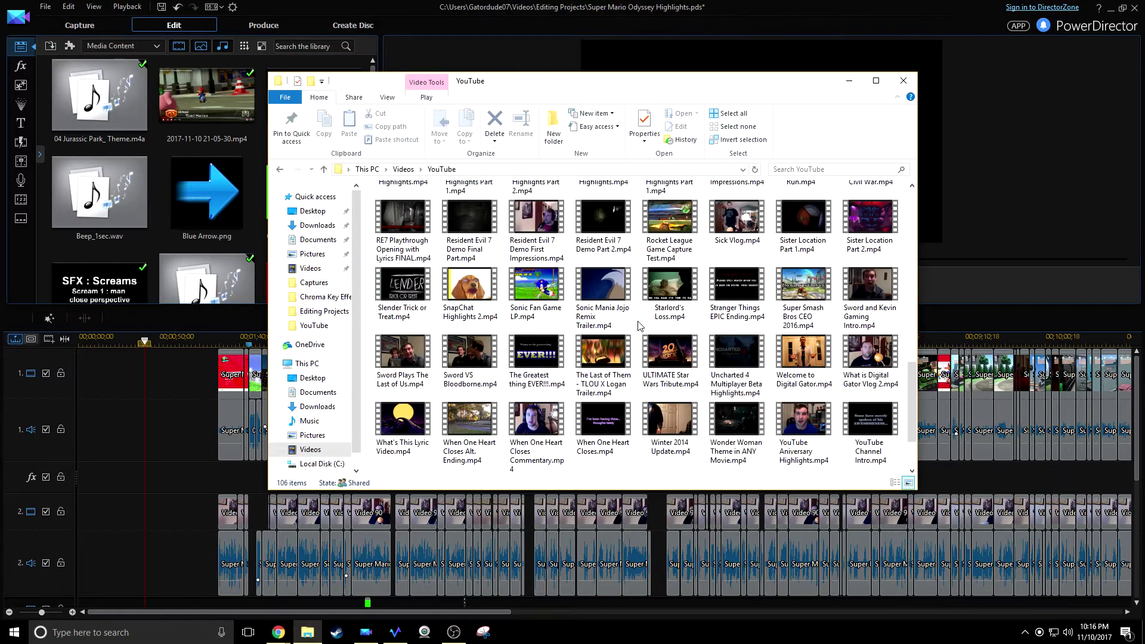
scroll(643, 334, down, 2)
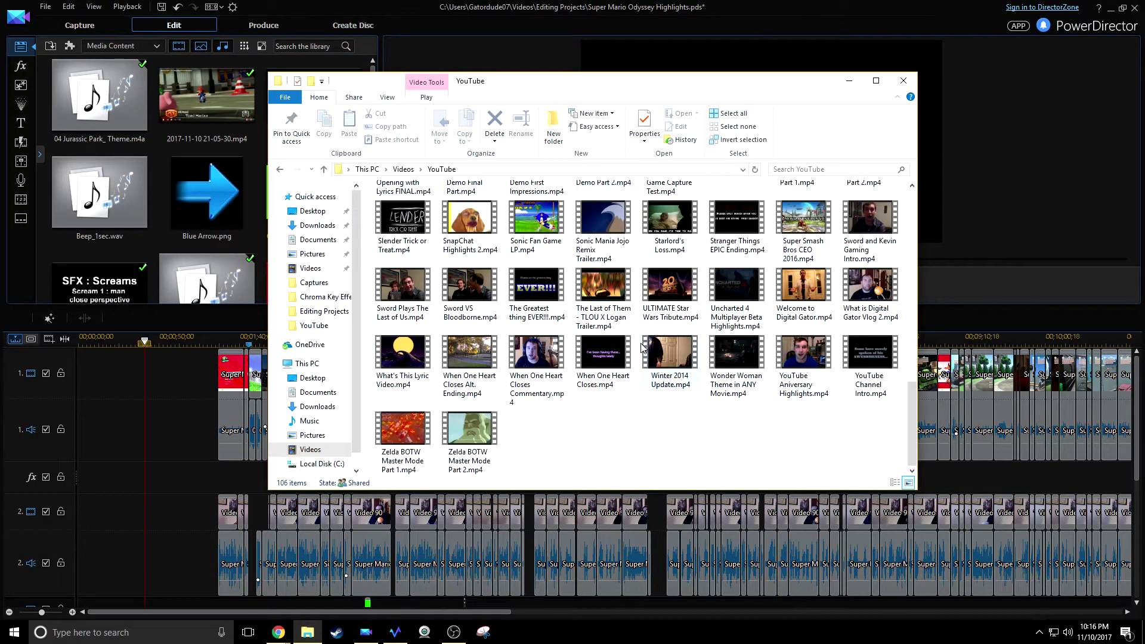
click(848, 81)
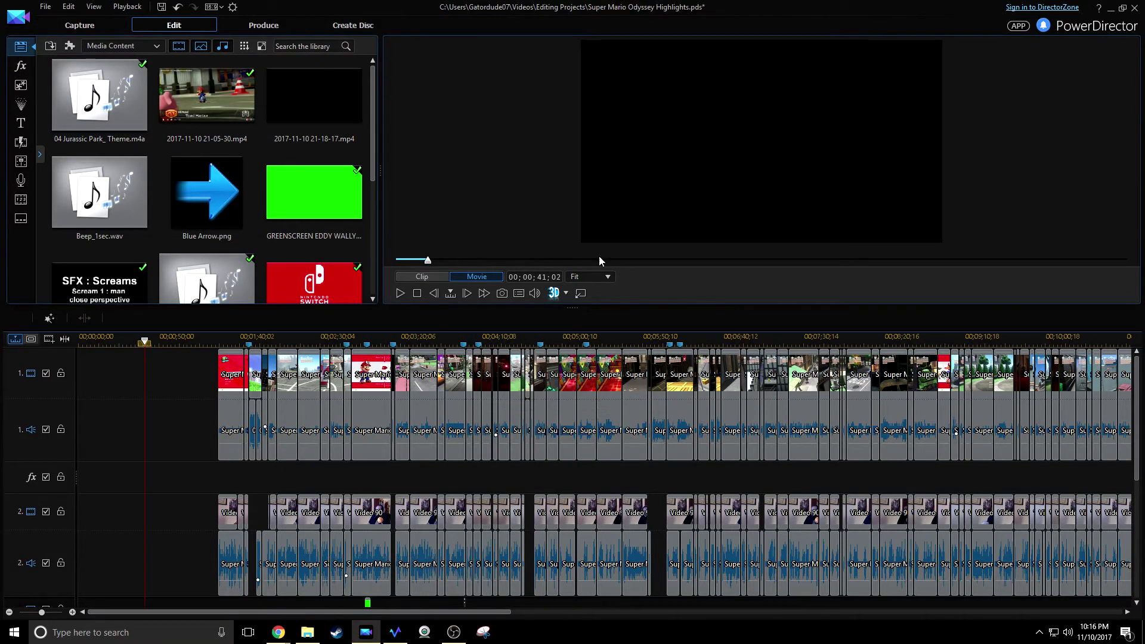
- Play the opening of Zelda BOTW Master Mode Part 1.mp4 from the YouTube folder and close the player
click(307, 632)
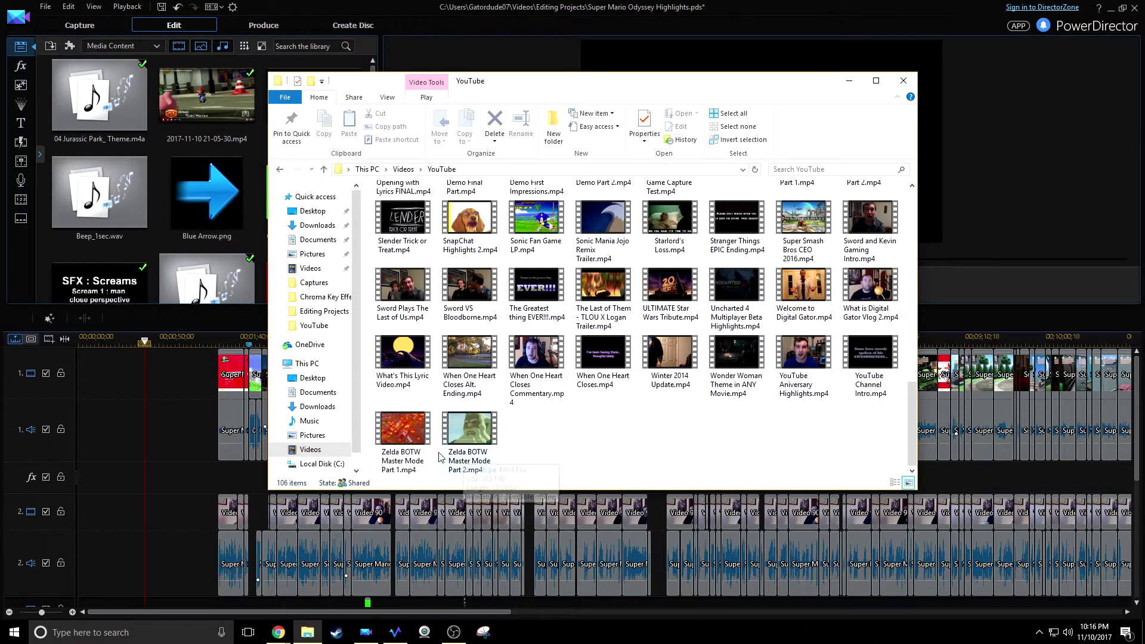
double_click(409, 438)
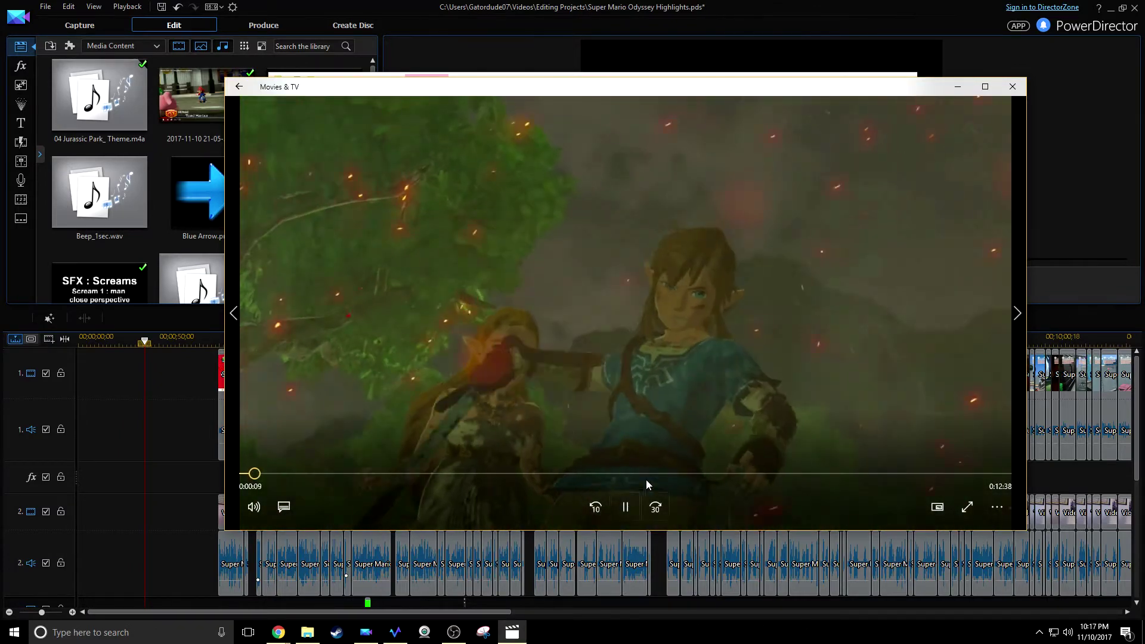
click(626, 507)
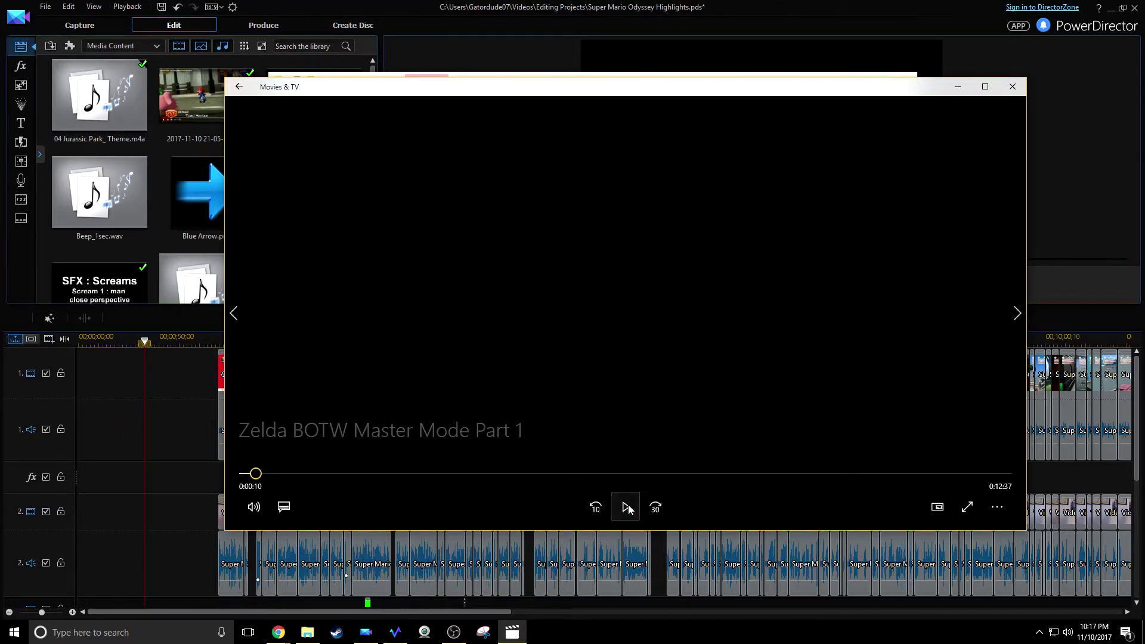
click(1012, 86)
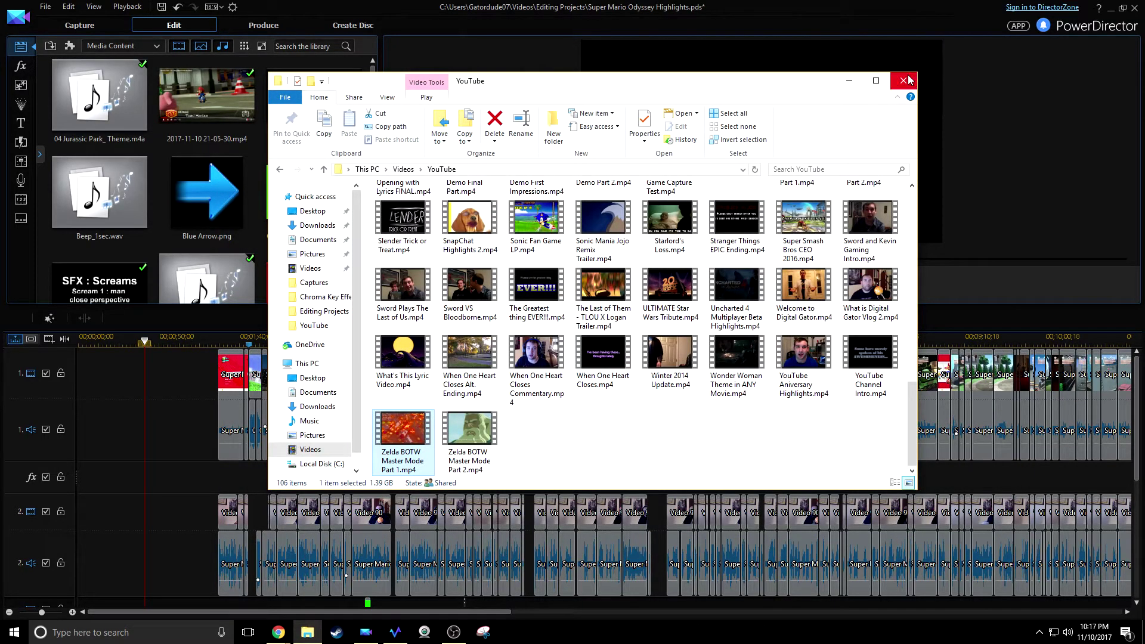
- Browse the YouTube folder for another intro example, play the opening of Sister Location Part 1.mp4 and close the player
scroll(750, 425, up, 3)
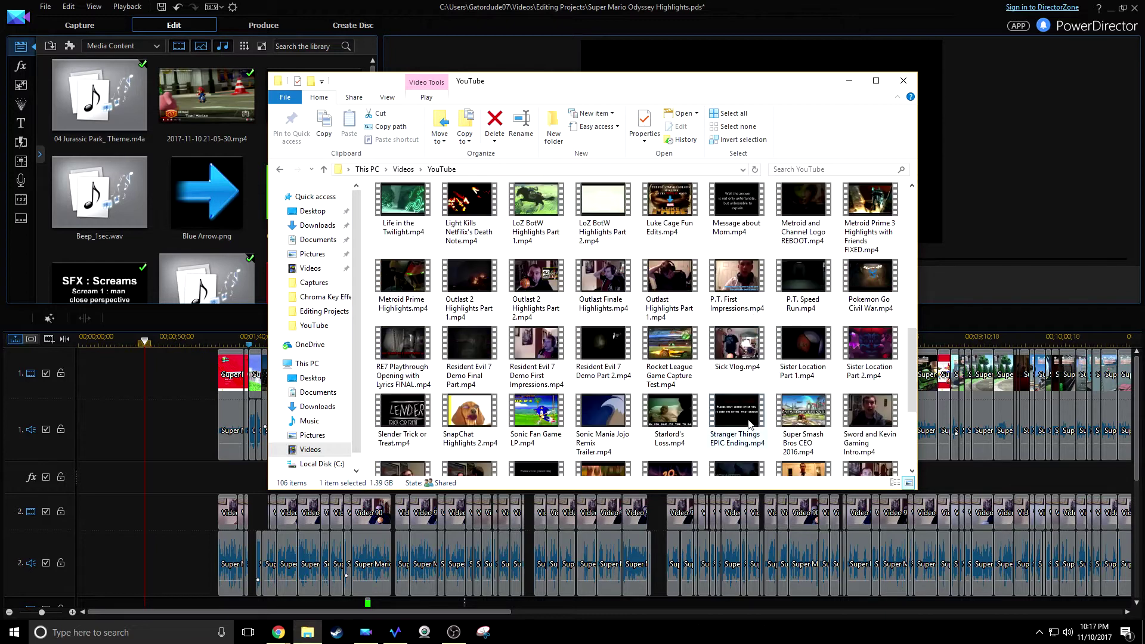
scroll(748, 421, up, 5)
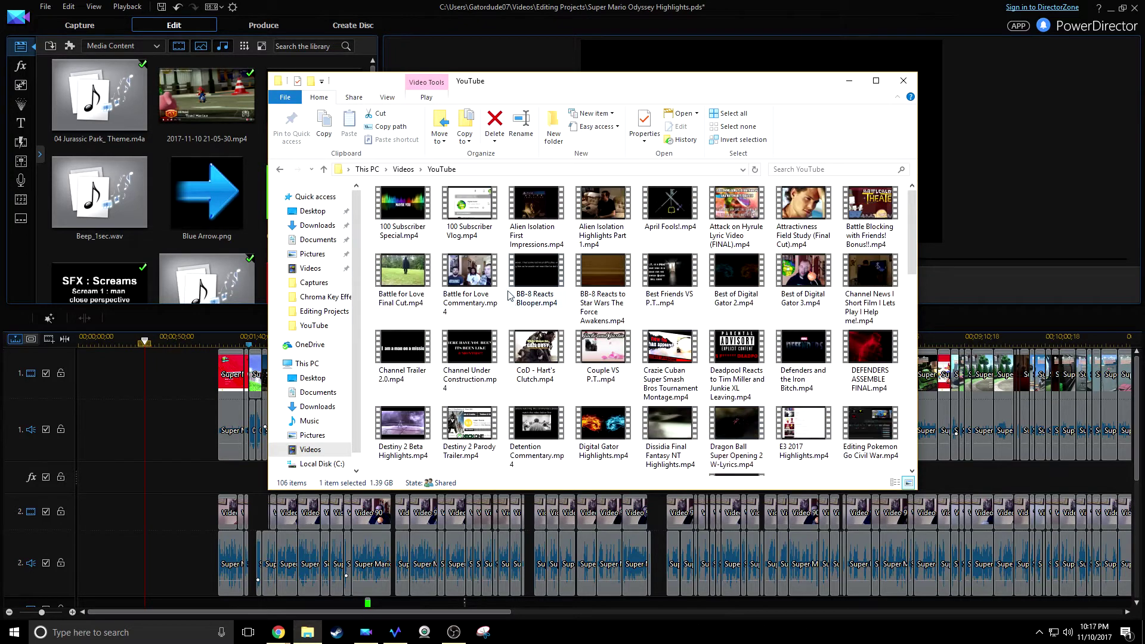
scroll(715, 299, down, 6)
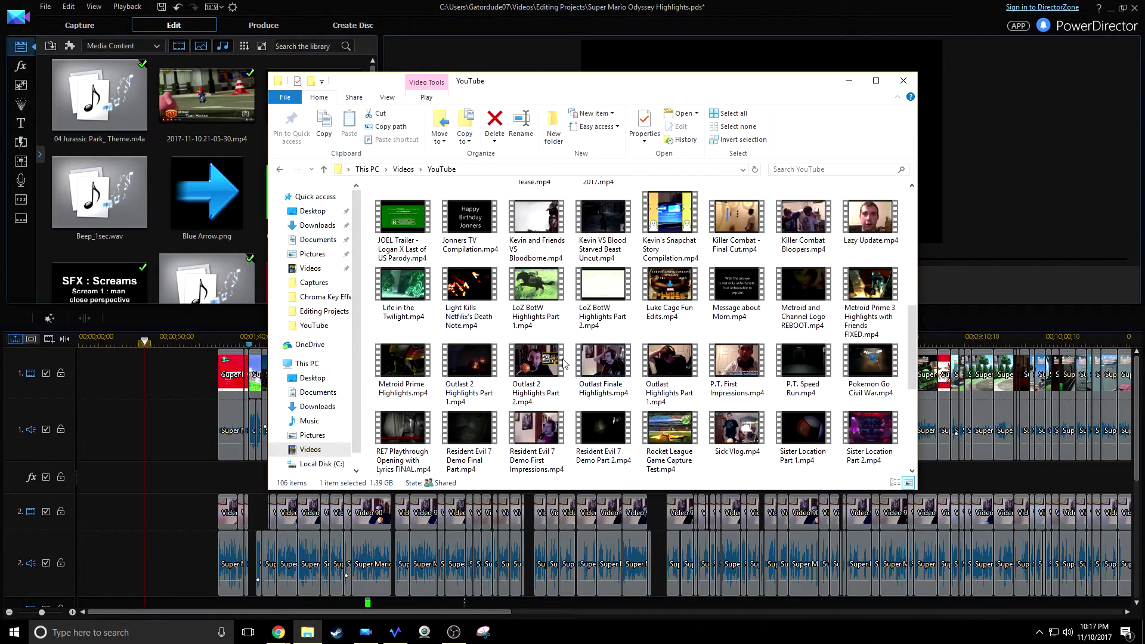
scroll(739, 331, down, 3)
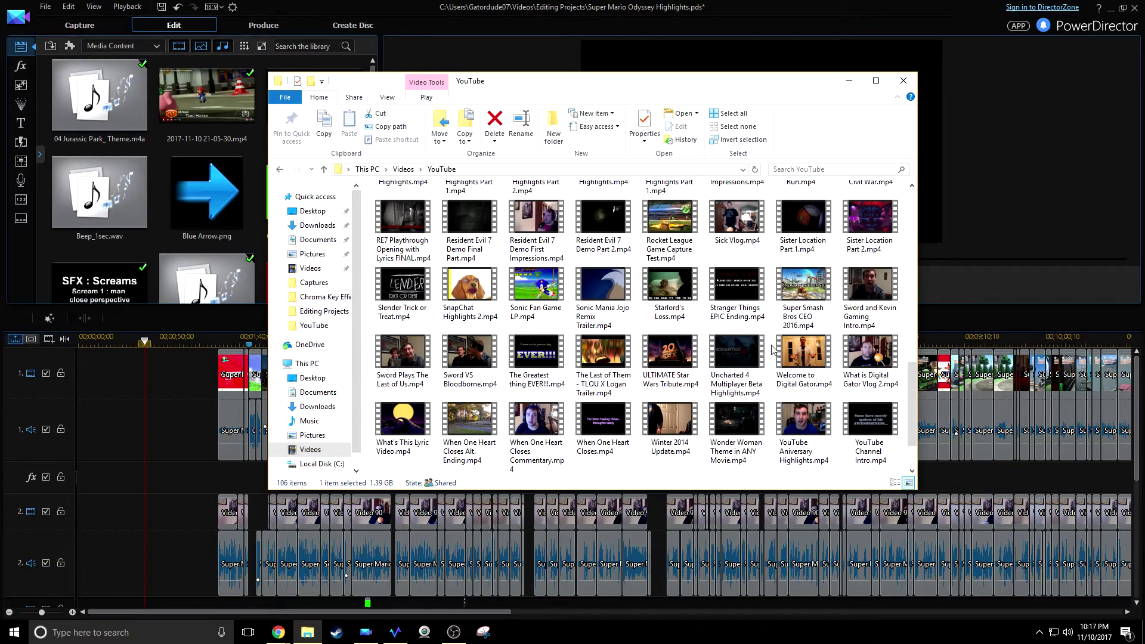
scroll(772, 349, down, 1)
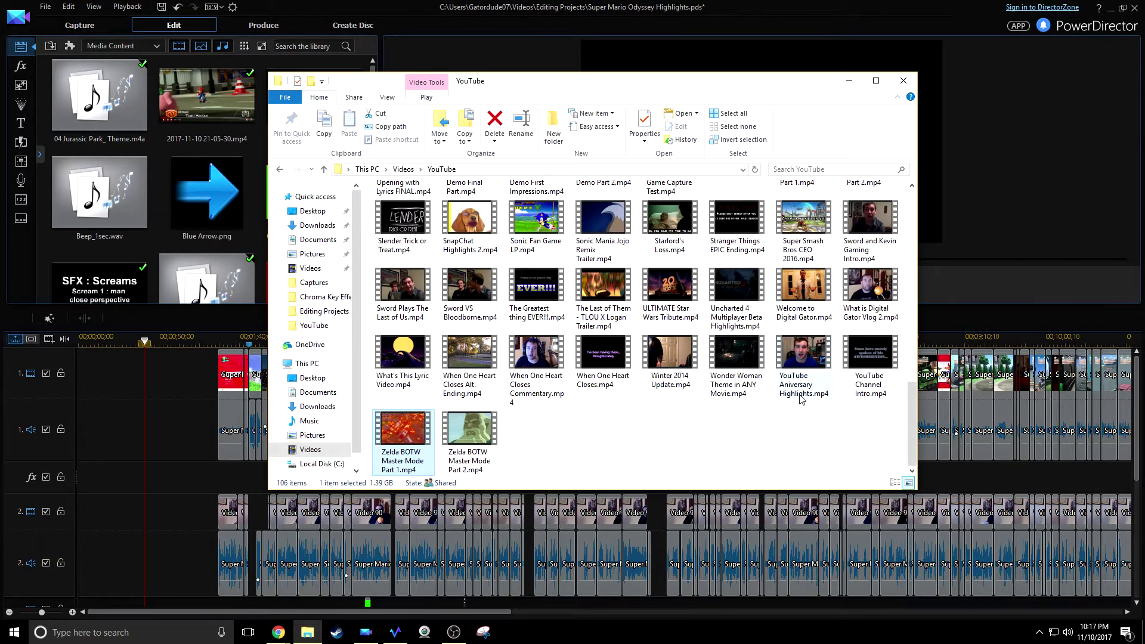
scroll(805, 386, up, 3)
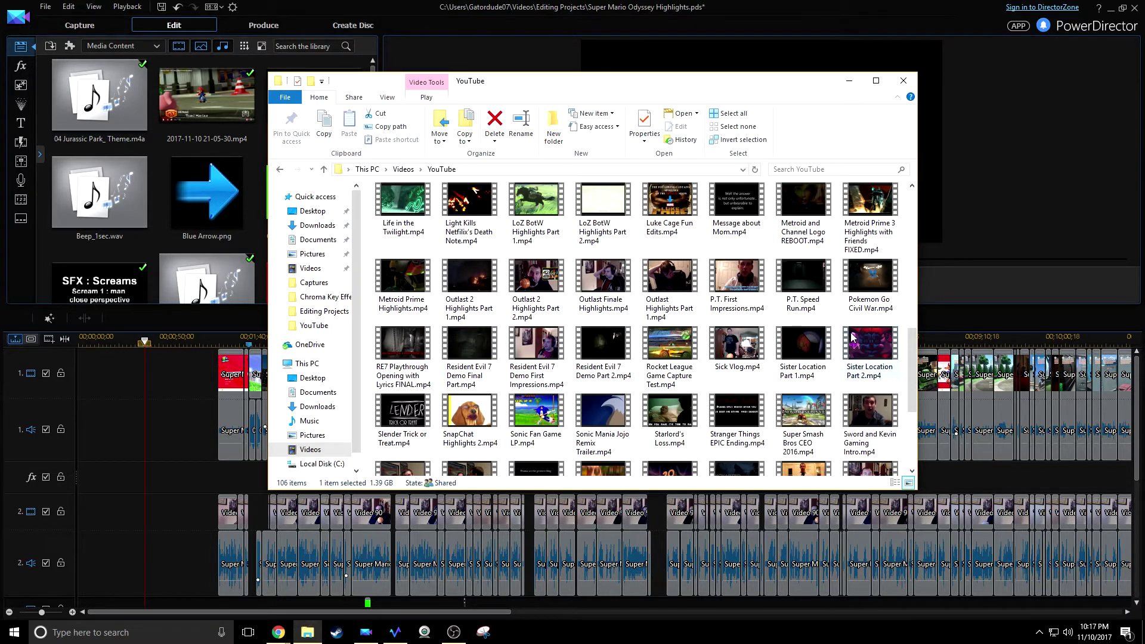
double_click(813, 342)
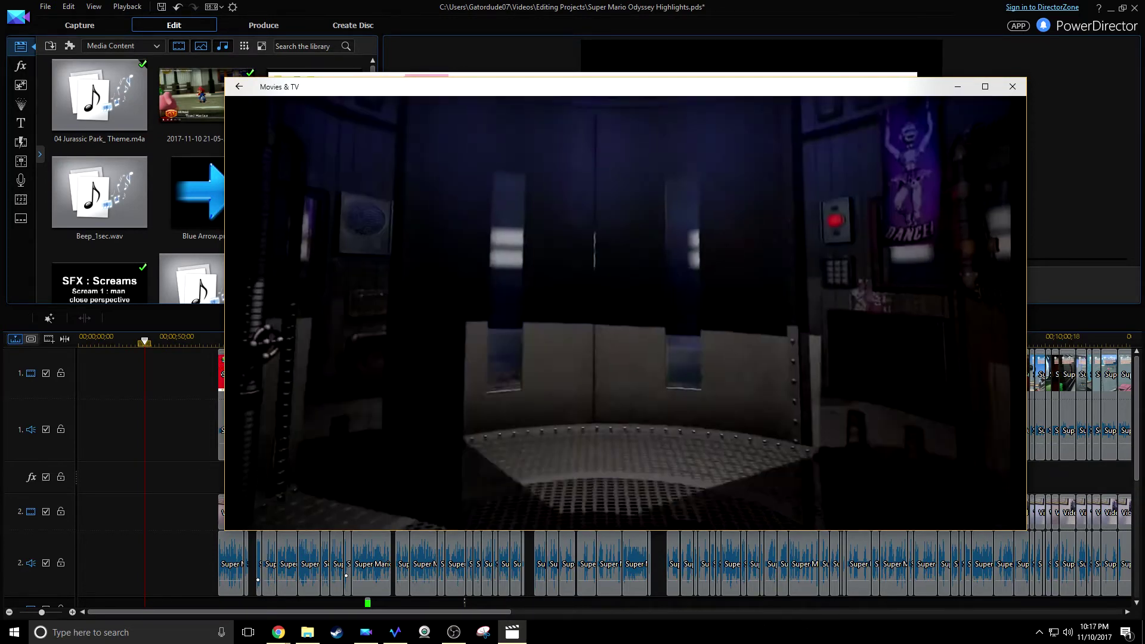
click(1013, 88)
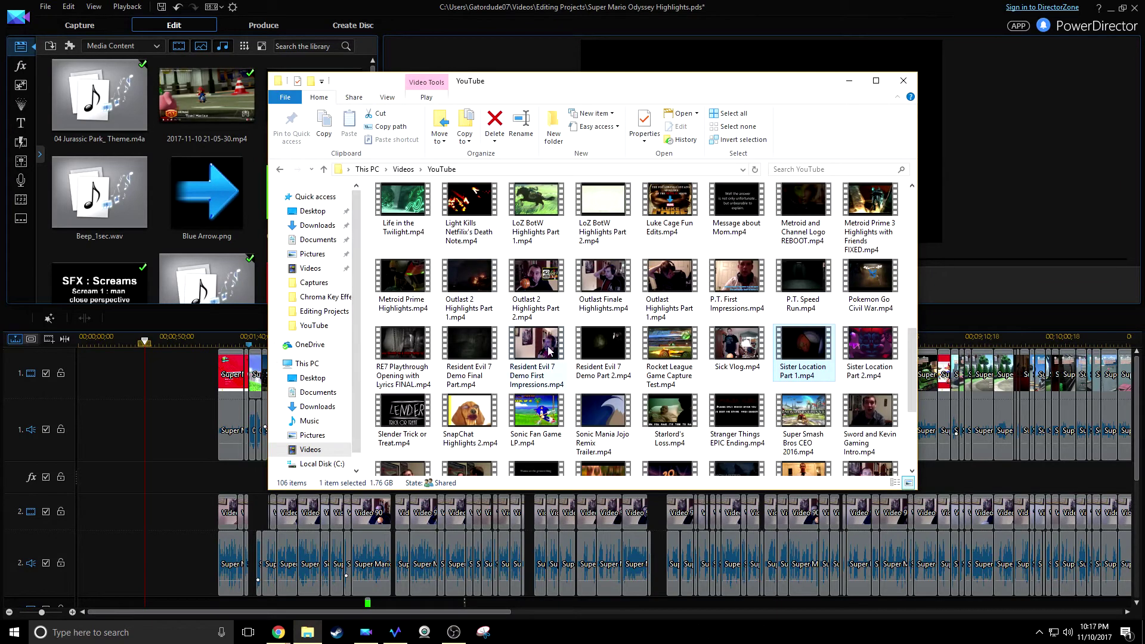
- Play the opening of Metroid Prime Highlights.mp4, close the player and folder, and return to PowerDirector
double_click(403, 277)
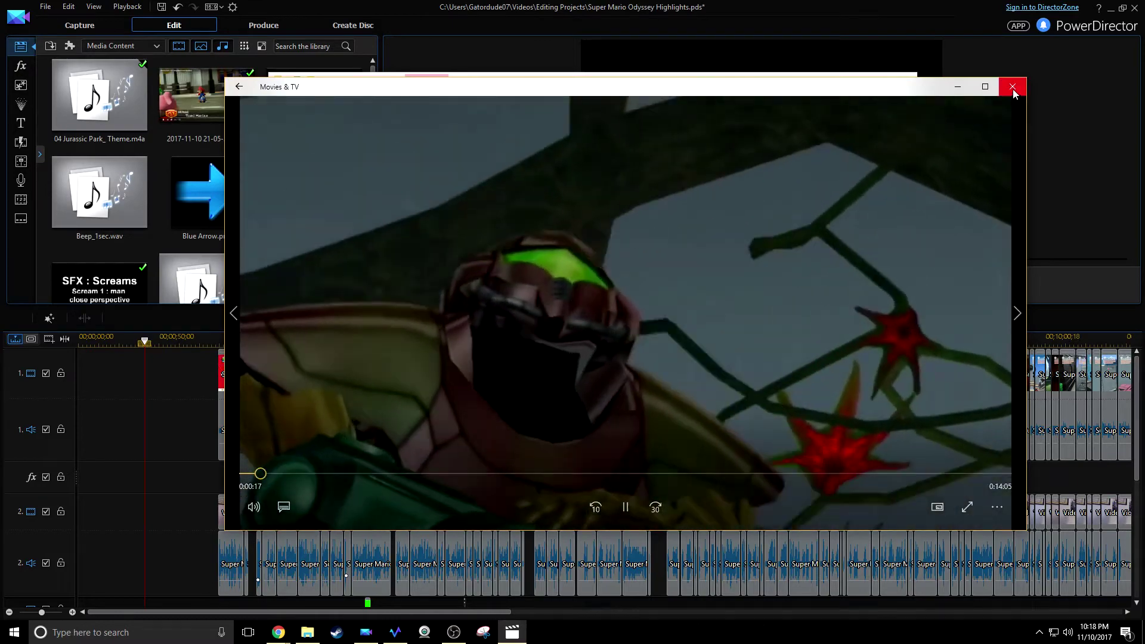
click(1013, 88)
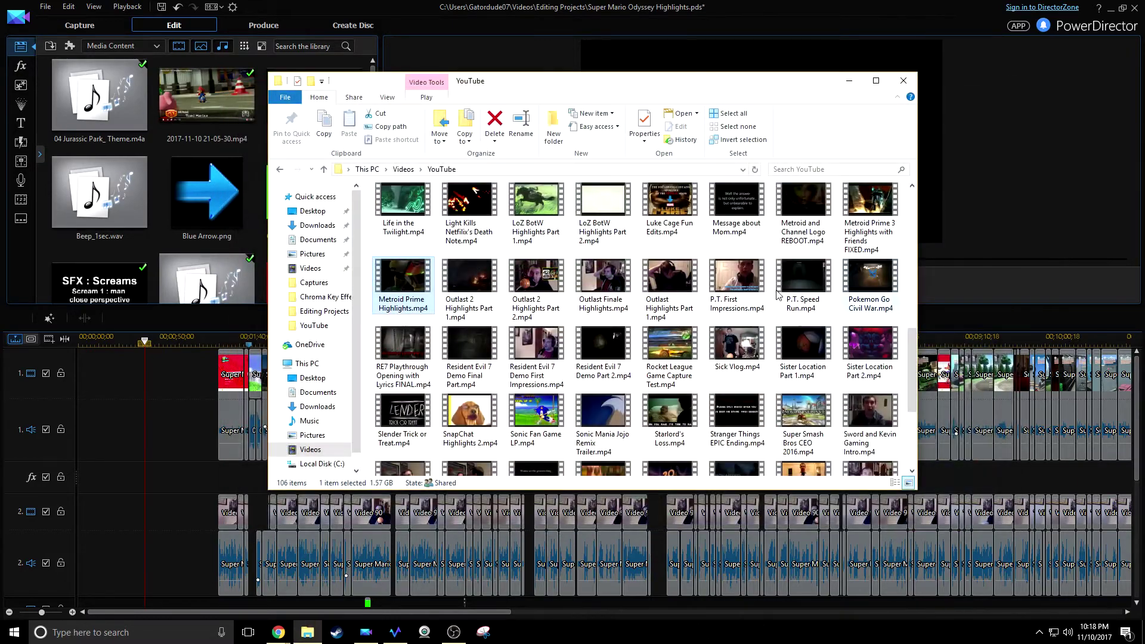
click(903, 81)
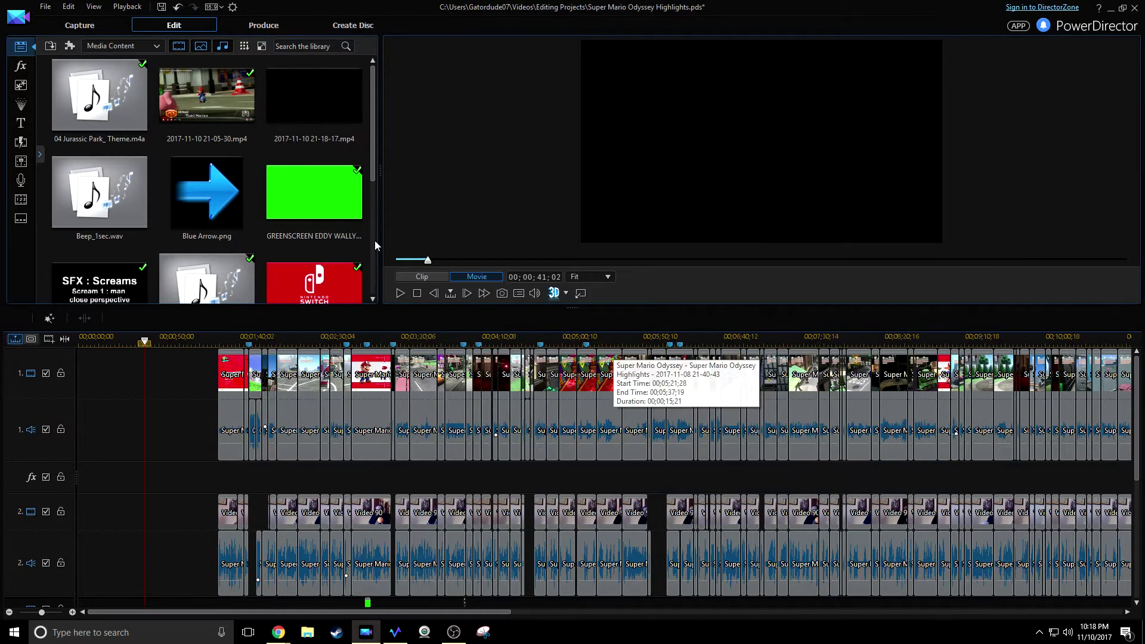
- Examine the whole project and the empty opening before the first clip, placing the playhead at 00;00;32;27 and 00;00;18;09
drag(815, 334, 562, 334)
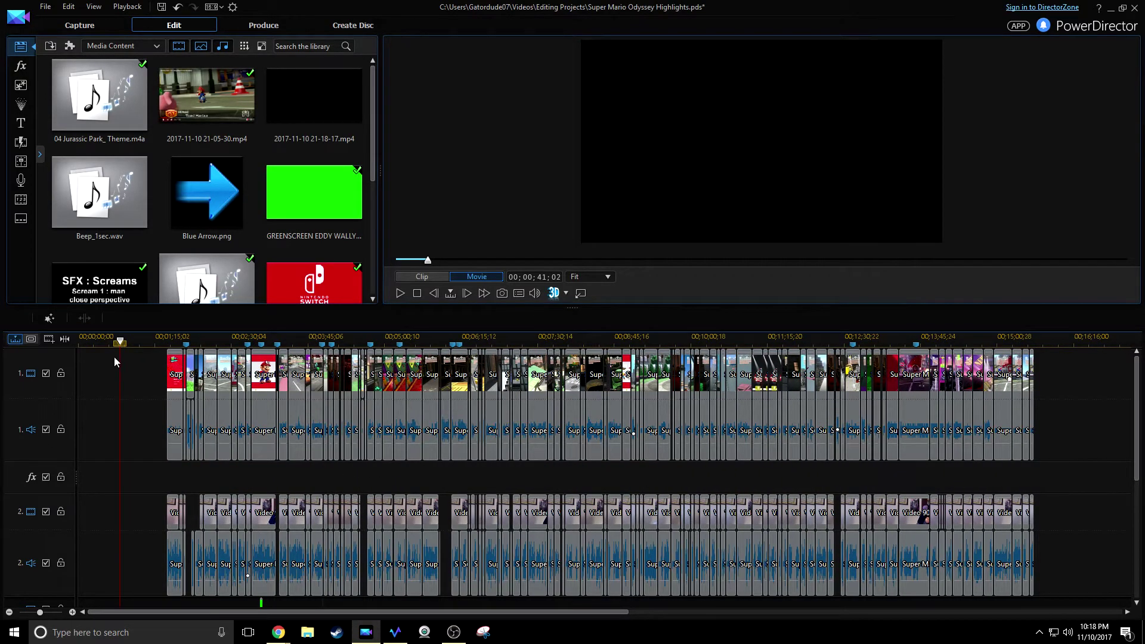
drag(119, 344, 81, 343)
click(112, 340)
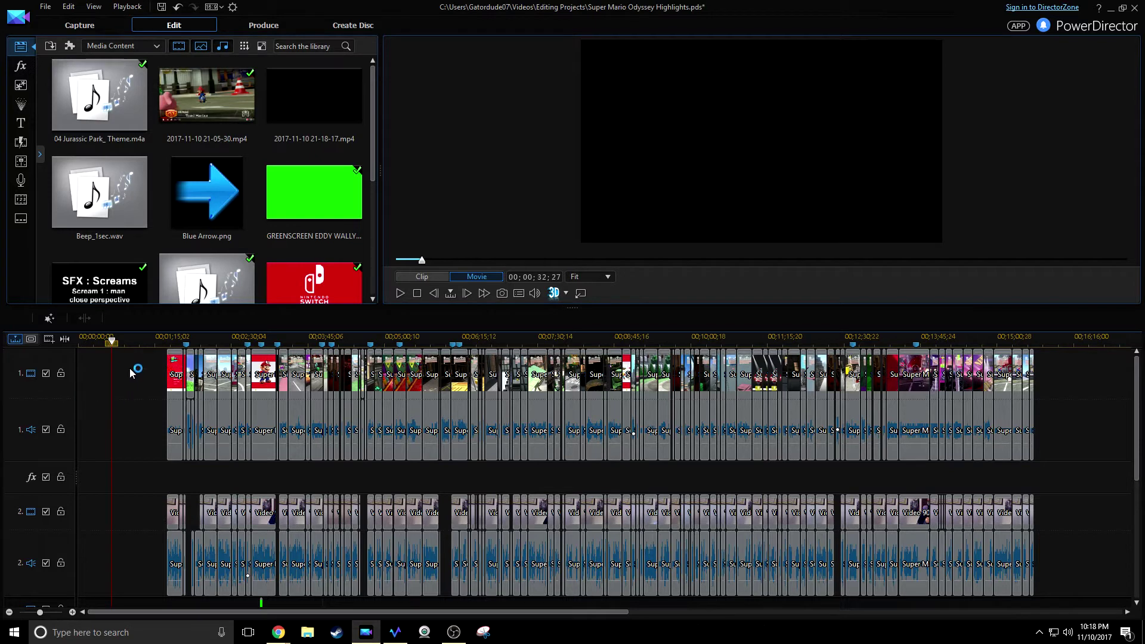
click(96, 340)
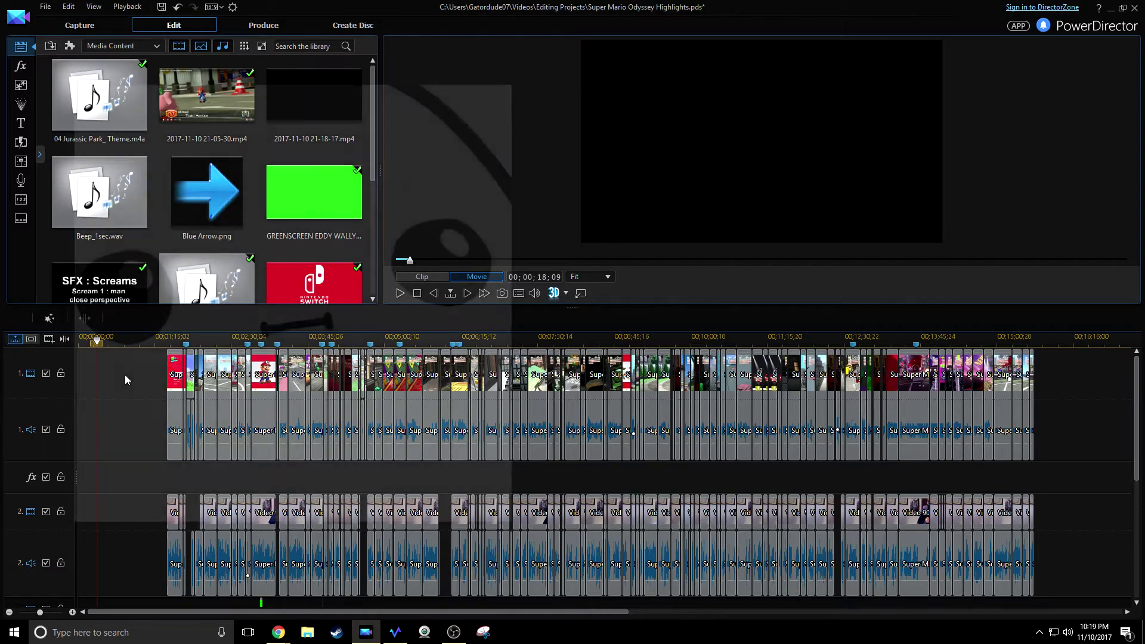
drag(627, 341, 570, 341)
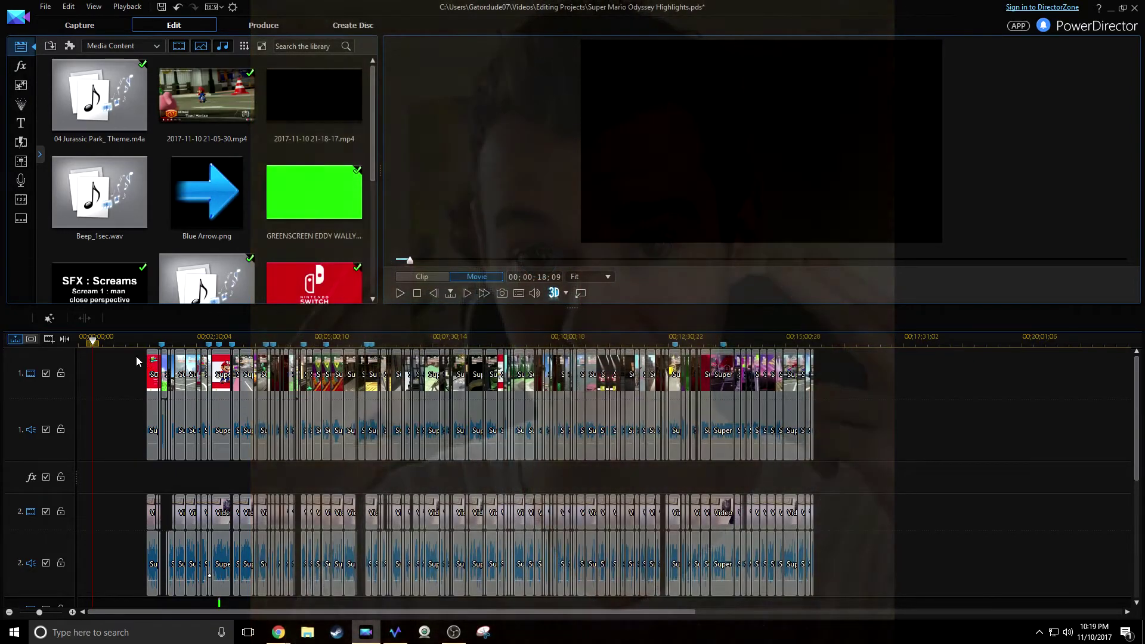
drag(111, 339, 143, 360)
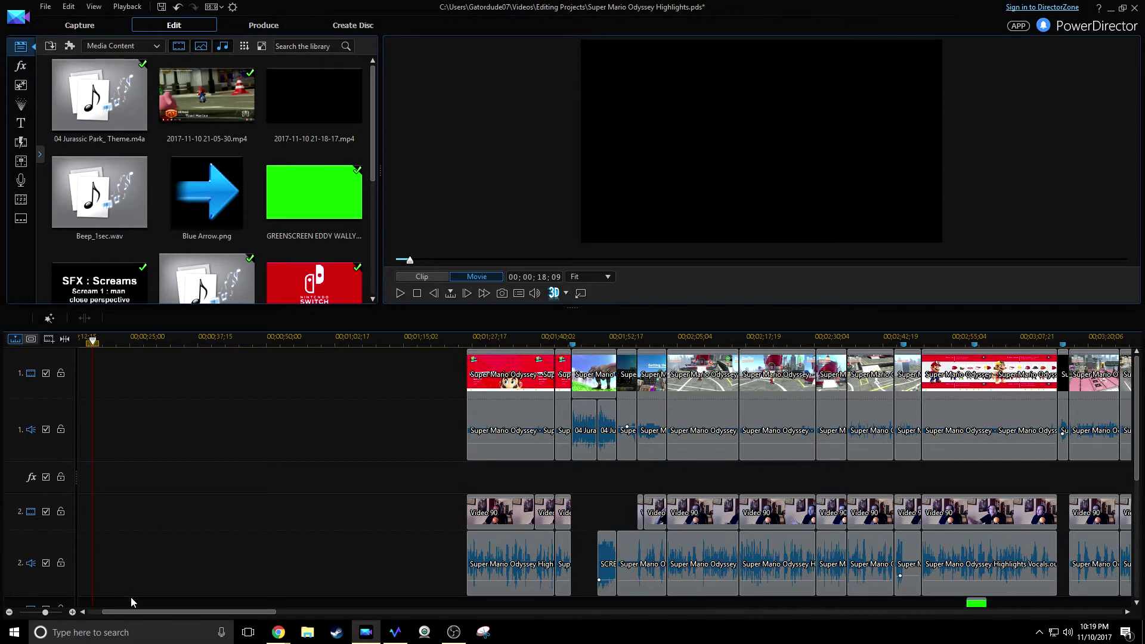
drag(113, 611, 98, 610)
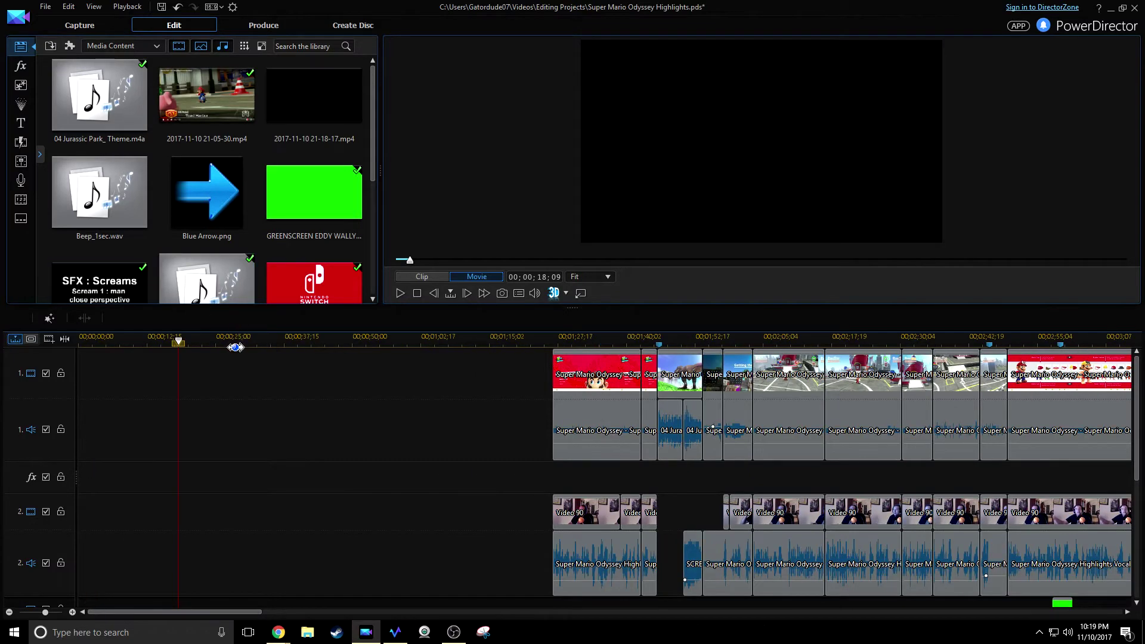
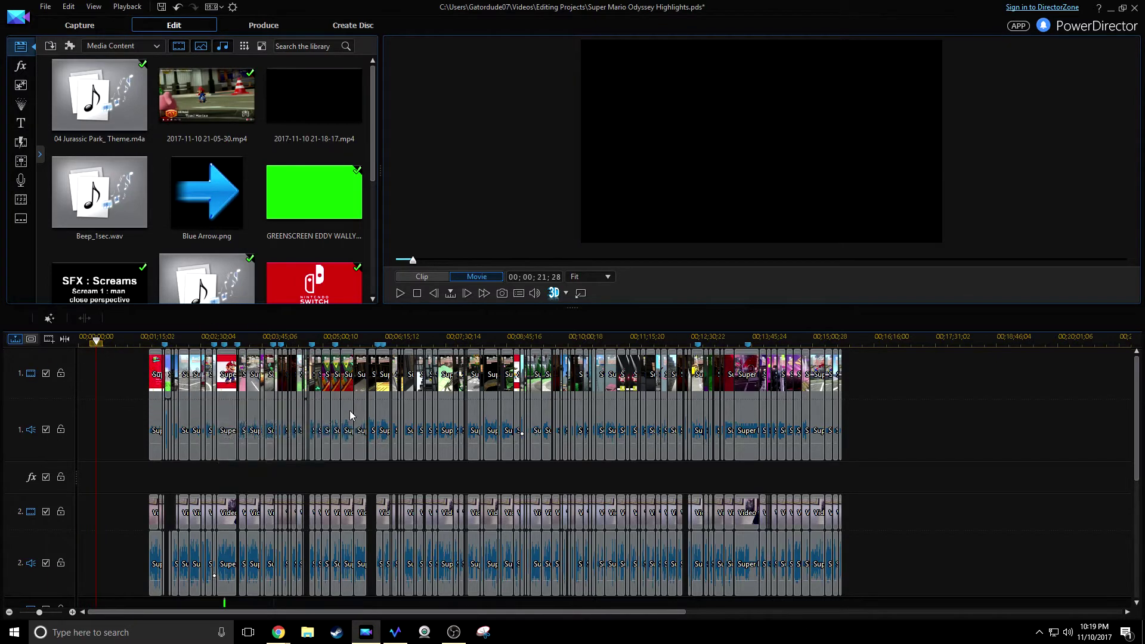
- Scrub through the Super Mario Odyssey game trailer in the media library, return it to the start, and select the empty opening on video track 1
drag(890, 346, 793, 347)
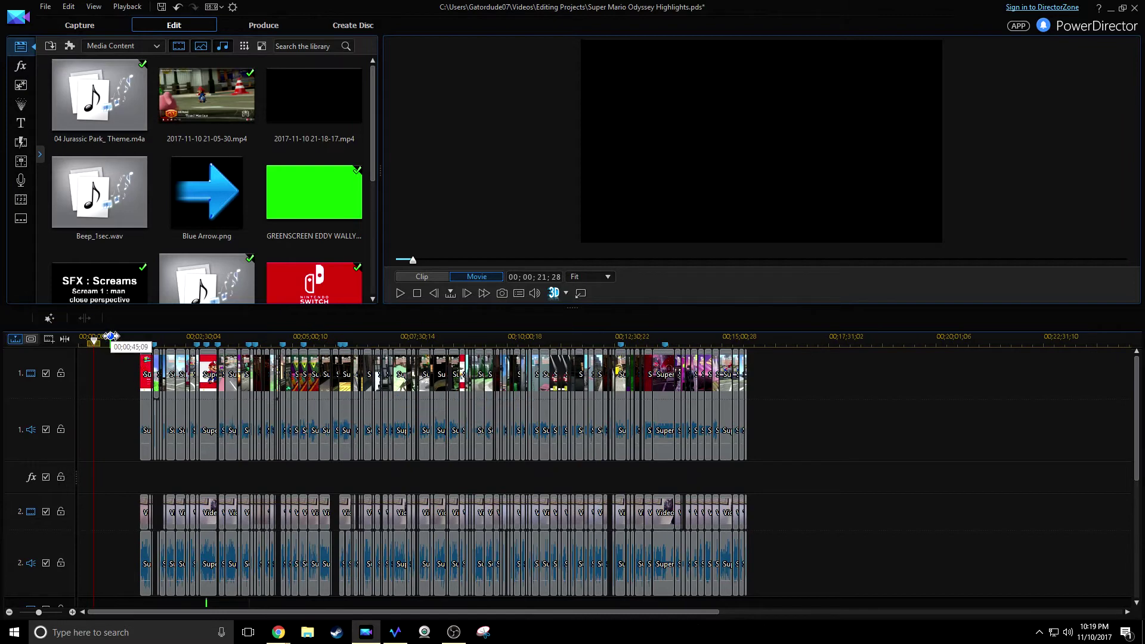
drag(111, 336, 276, 341)
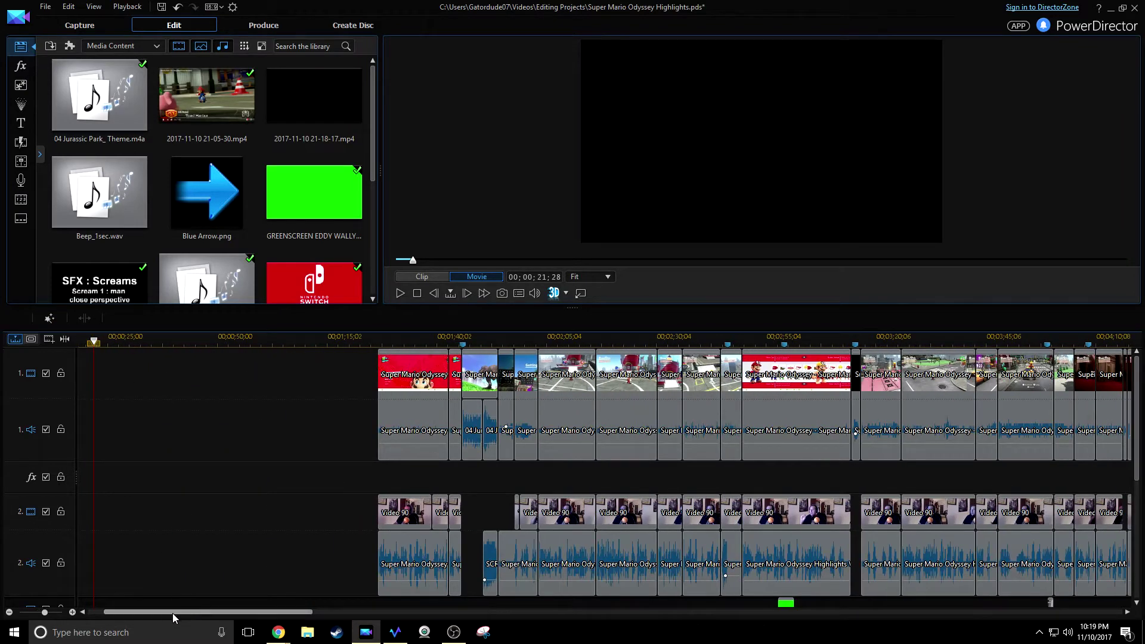
drag(177, 613, 95, 606)
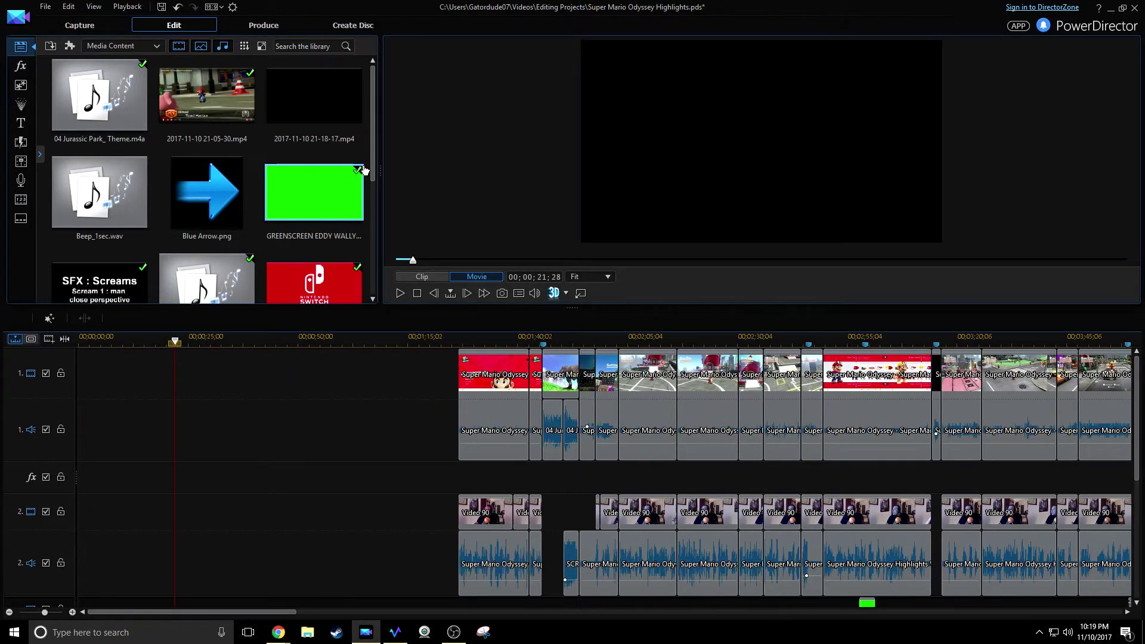
drag(373, 151, 370, 194)
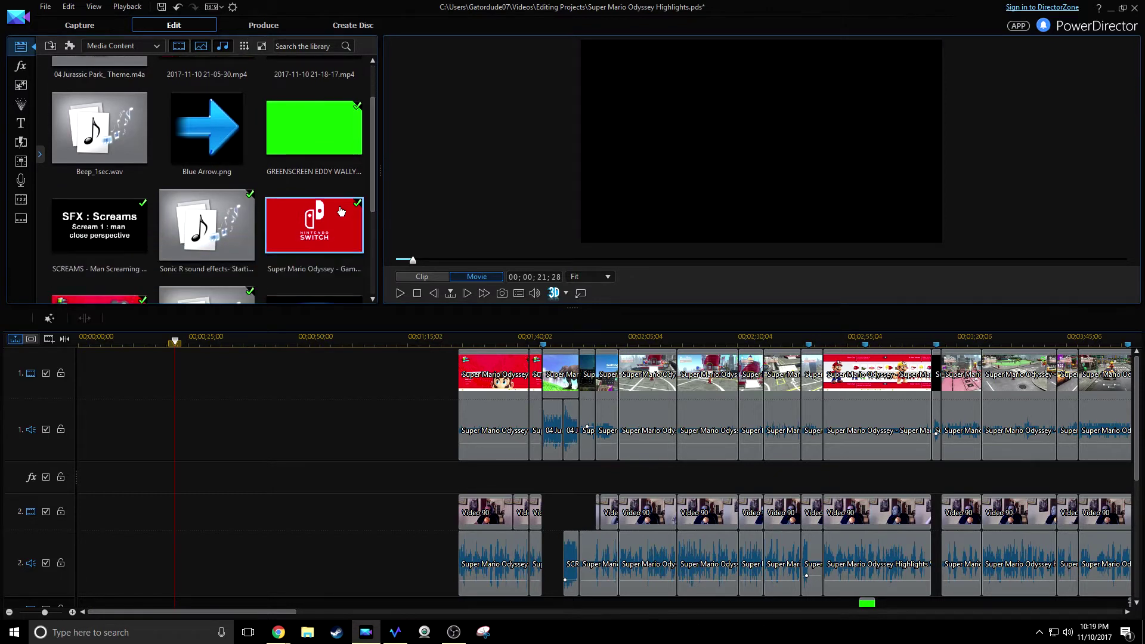
click(341, 211)
click(588, 259)
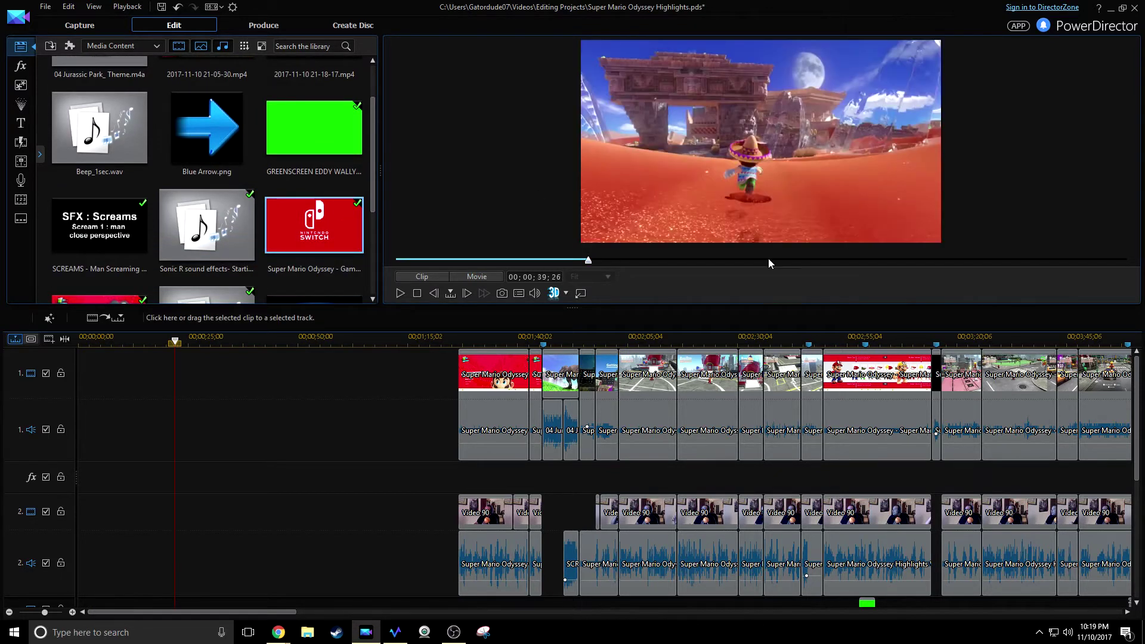
drag(597, 266, 639, 266)
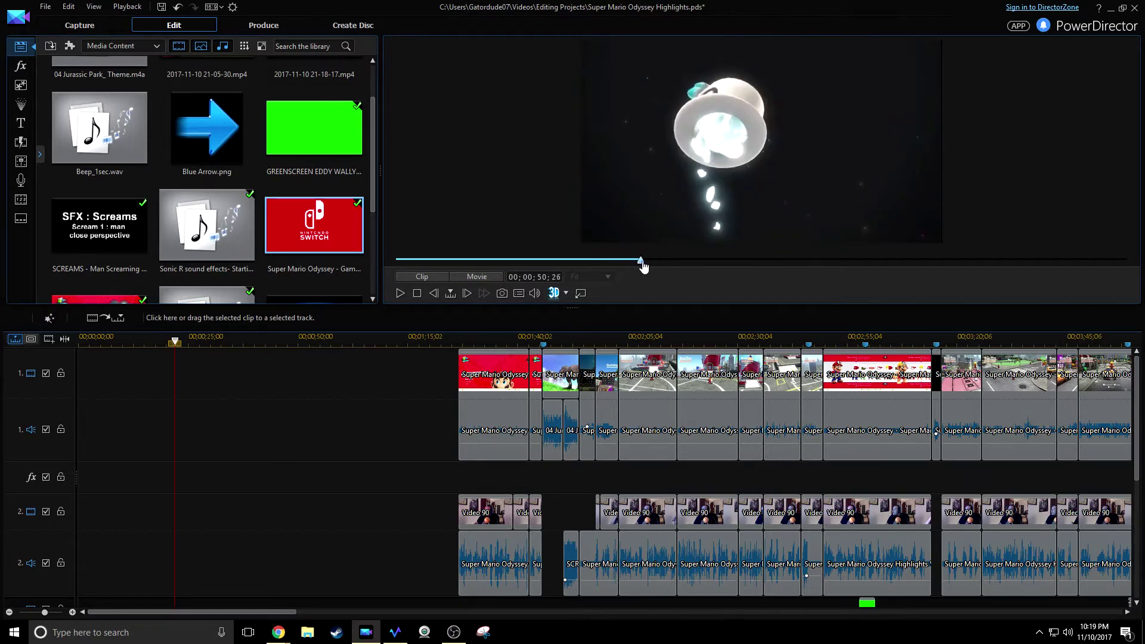
click(681, 259)
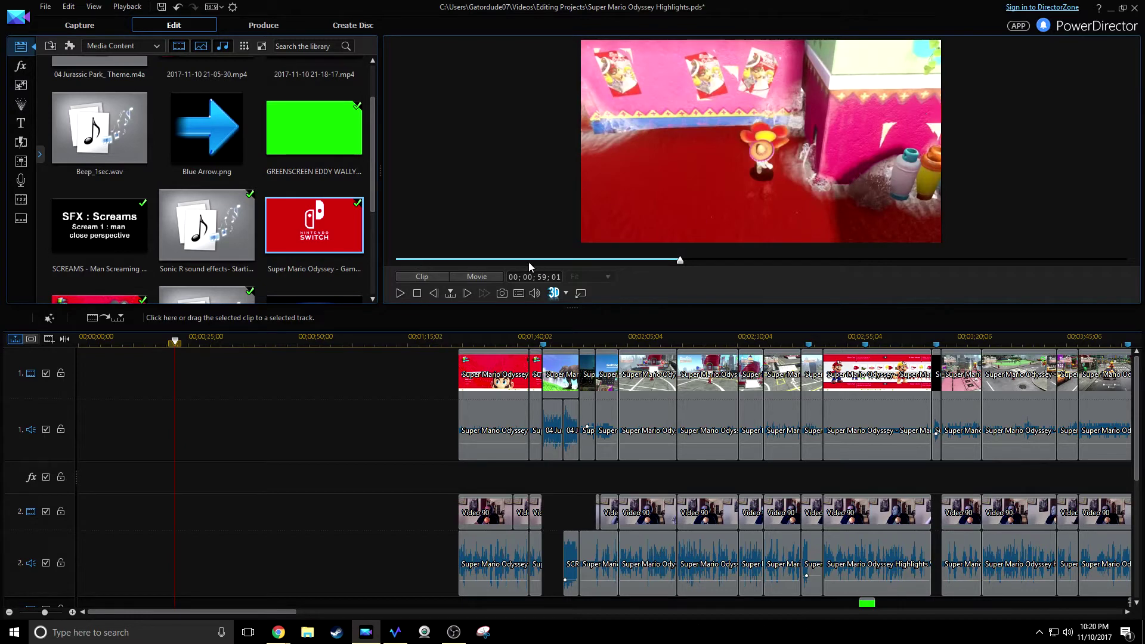
drag(404, 264, 396, 264)
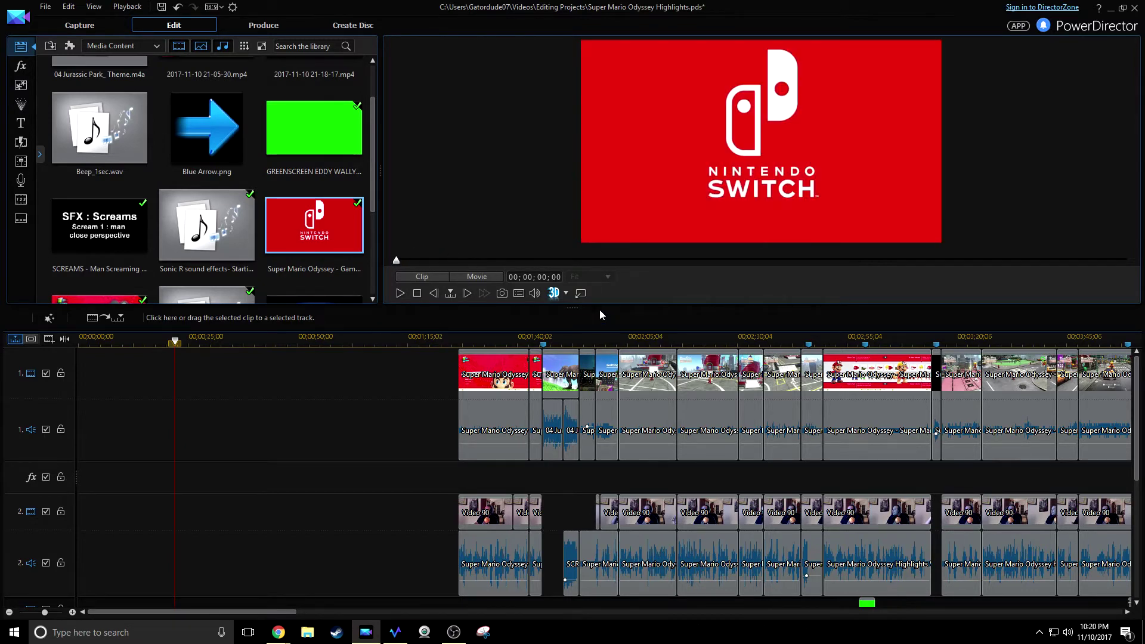
click(433, 384)
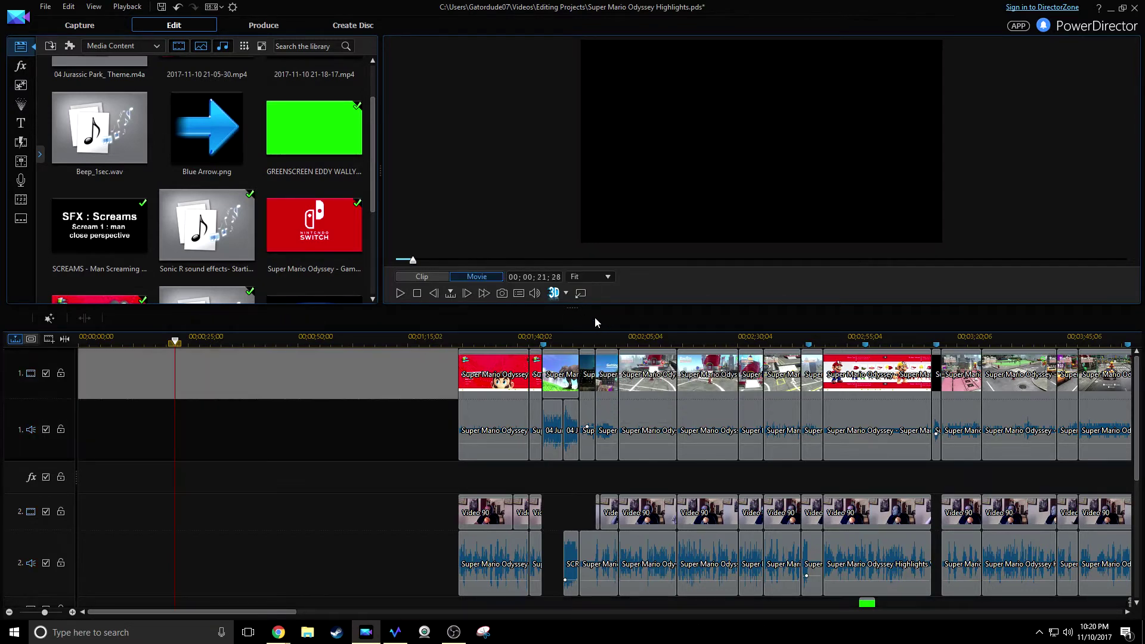
- Enlarge the timeline area, show the whole project, and place the playhead at the end of the last clip, at 00;15;37;09
drag(593, 308, 593, 276)
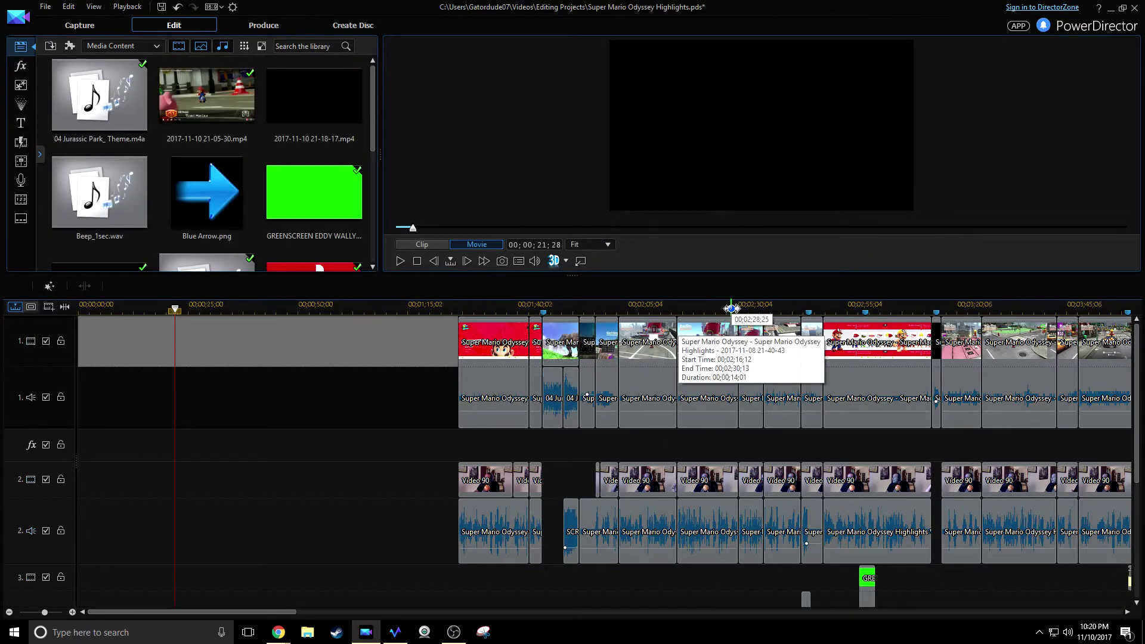
drag(471, 310, 257, 310)
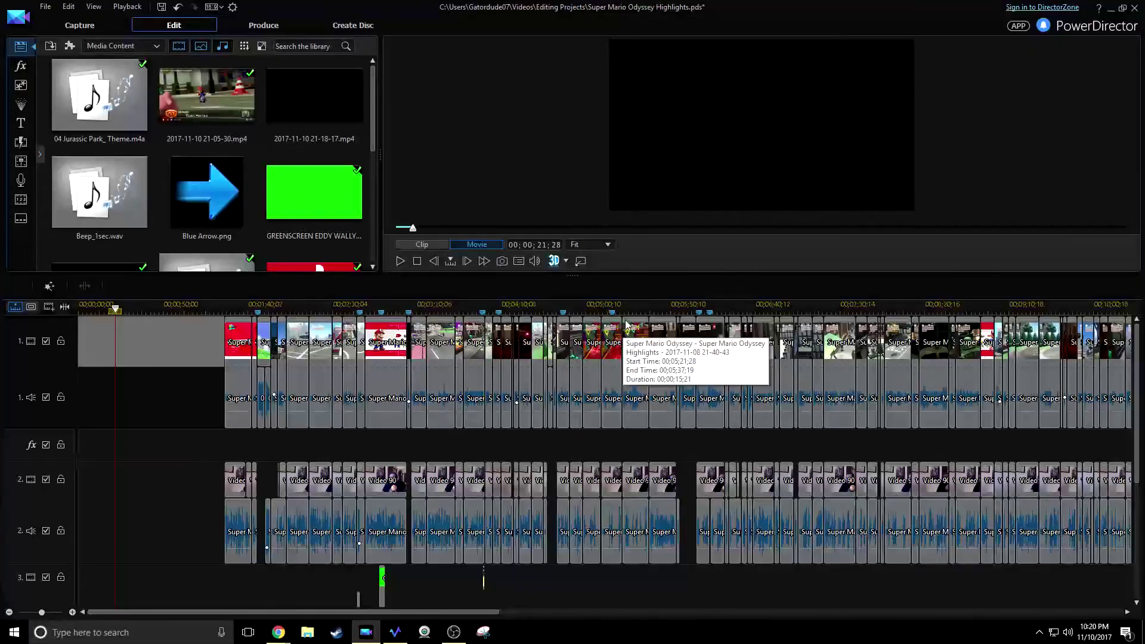
scroll(626, 325, down, 3)
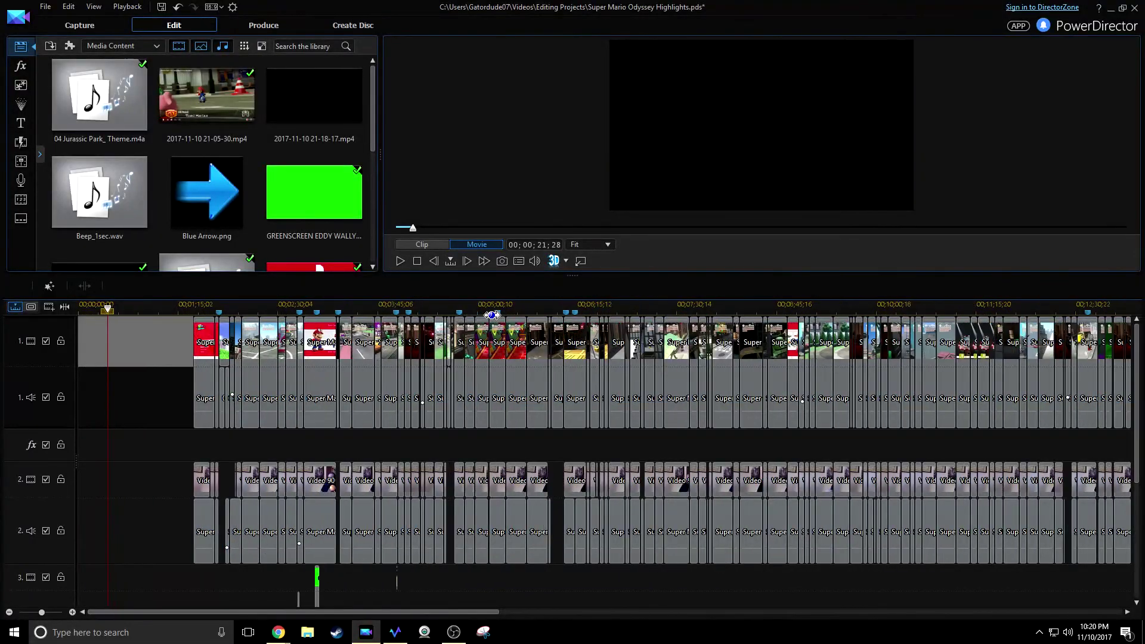
scroll(667, 328, down, 3)
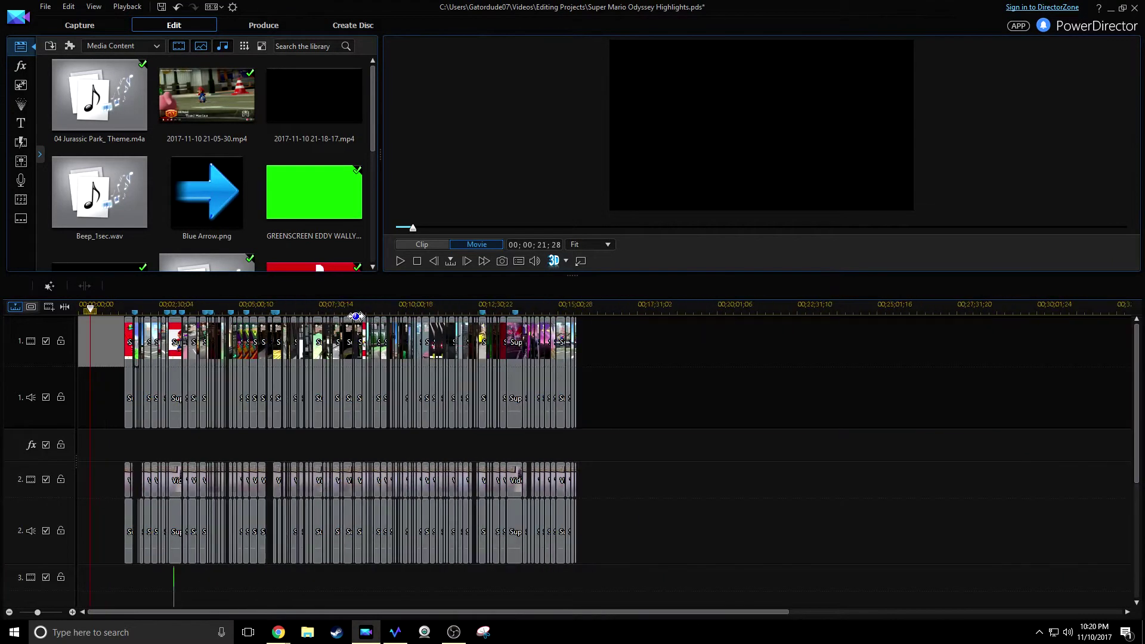
click(625, 317)
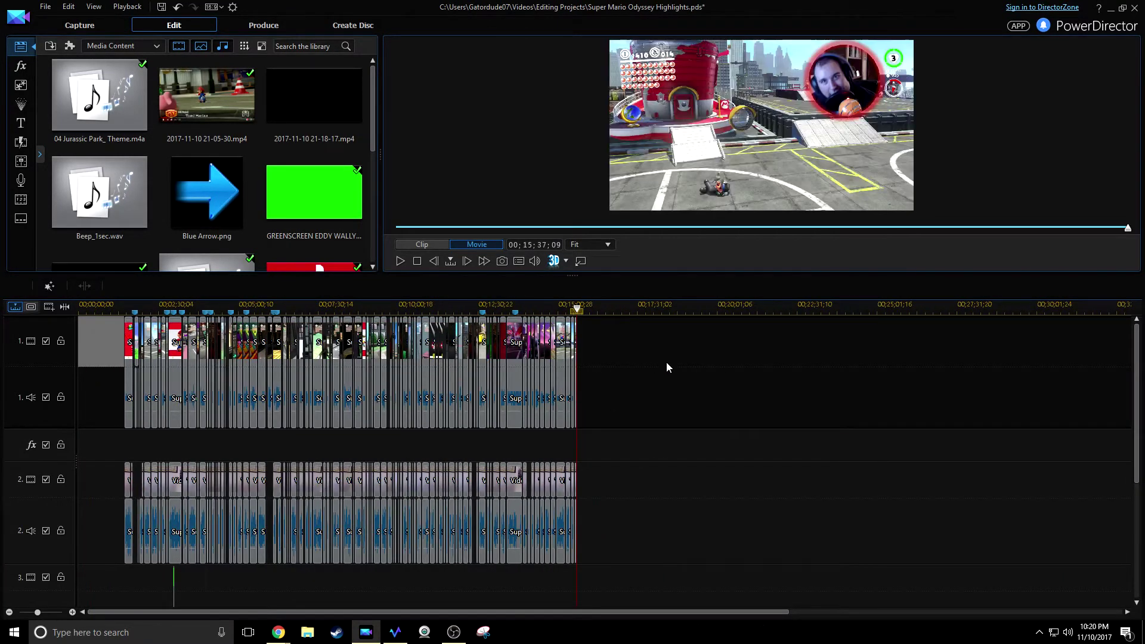
- Examine the closing clips, the full edited timeline, and the middle section around the four-minute mark
scroll(619, 310, up, 2)
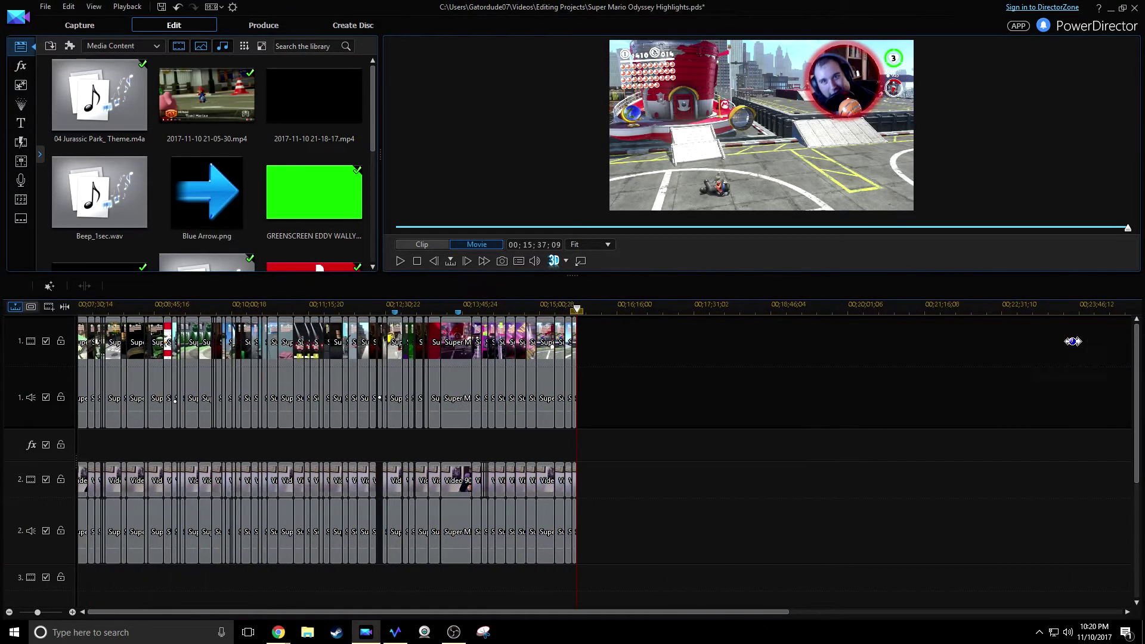
scroll(630, 314, up, 2)
scroll(684, 327, up, 2)
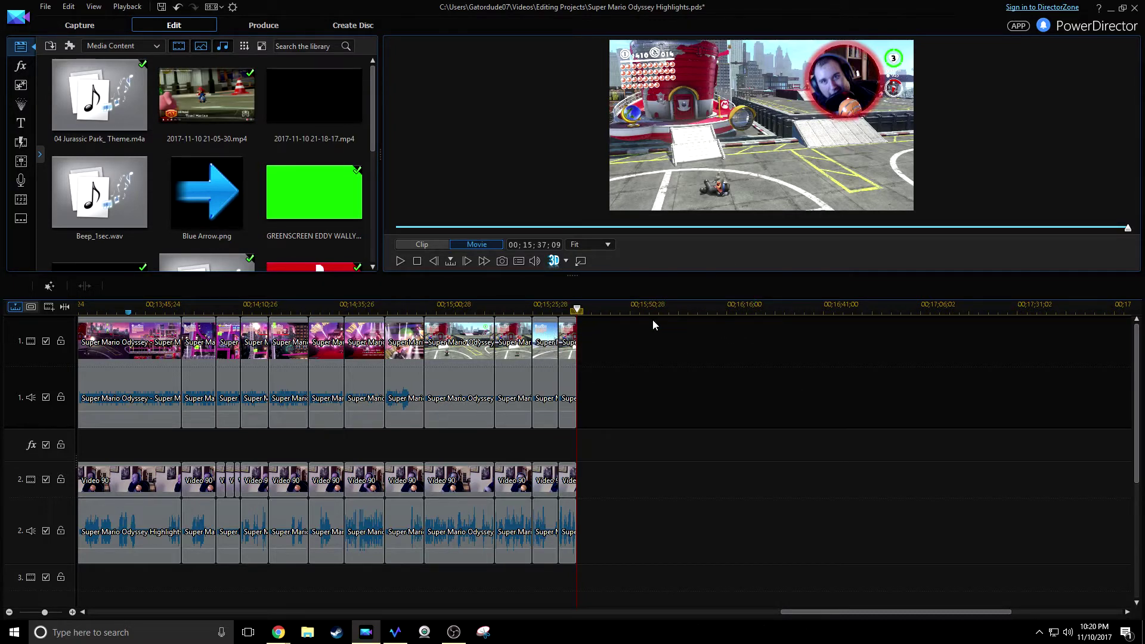
scroll(680, 307, down, 3)
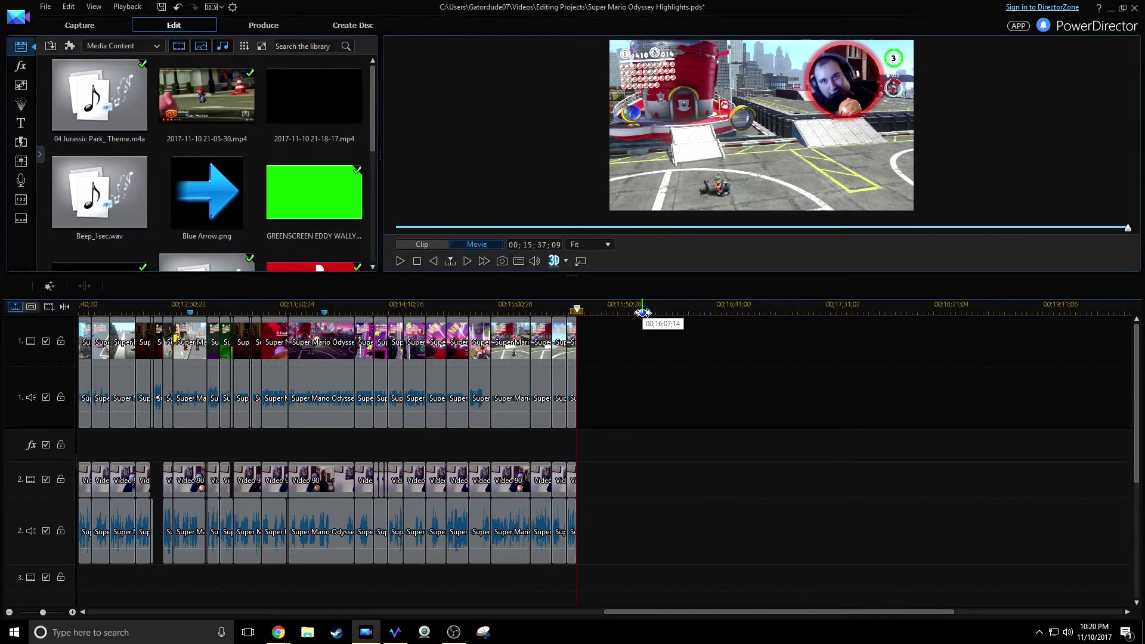
scroll(643, 313, down, 3)
drag(620, 615, 405, 613)
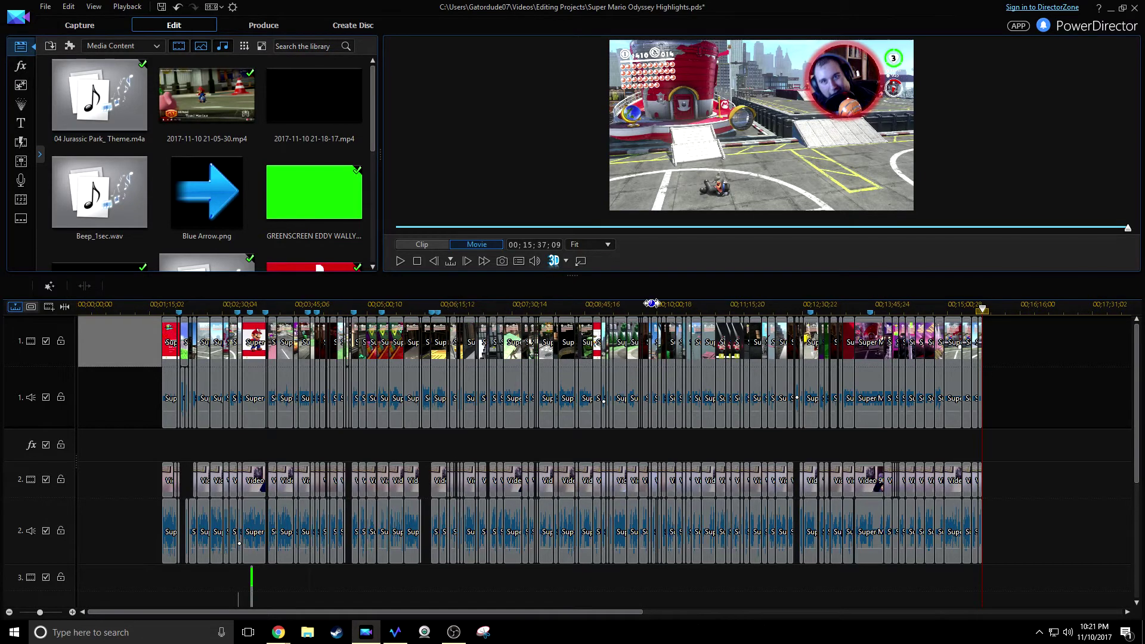
drag(560, 306, 642, 363)
drag(631, 611, 311, 616)
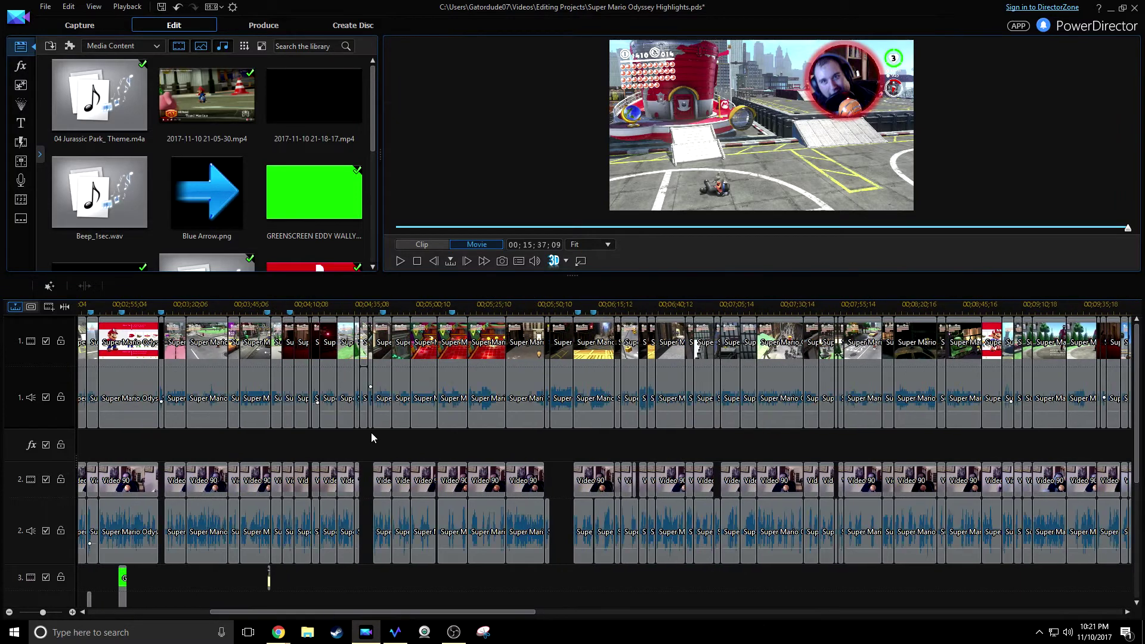
- Enlarge the preview and play the red-suit dialogue scene from 00;04;10;19 to 00;04;17;27
click(289, 315)
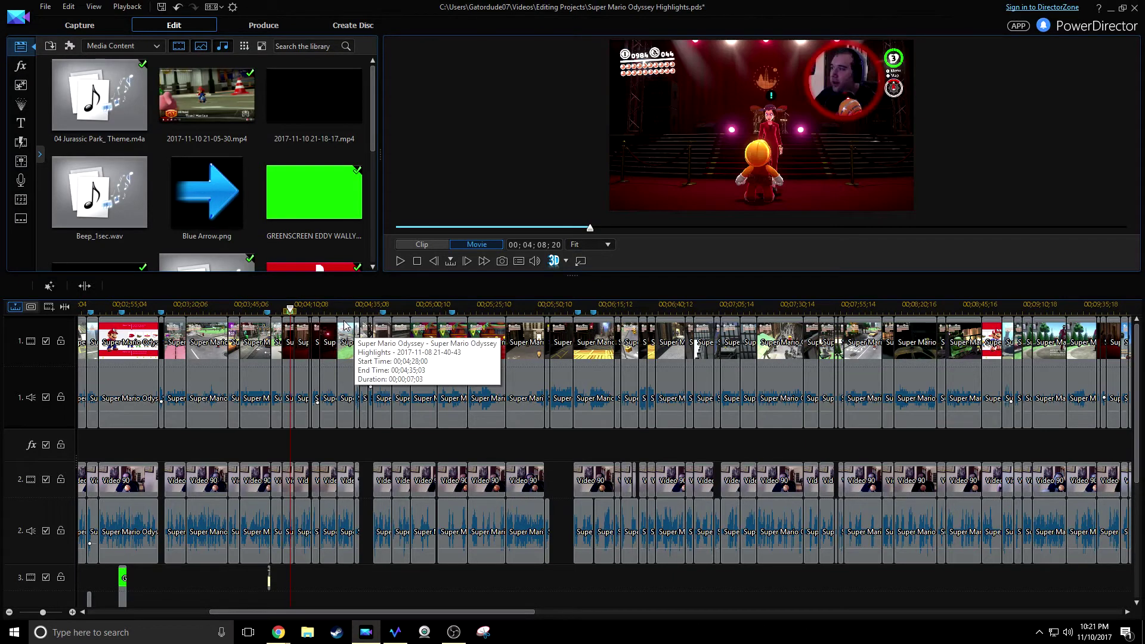
scroll(338, 304, up, 5)
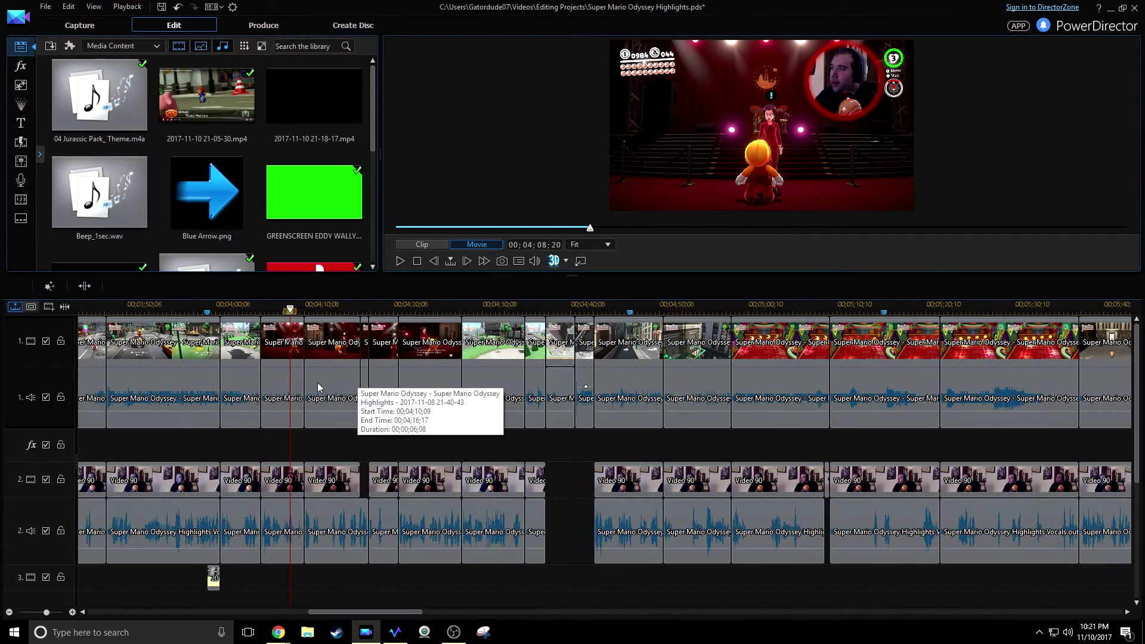
drag(290, 310, 338, 321)
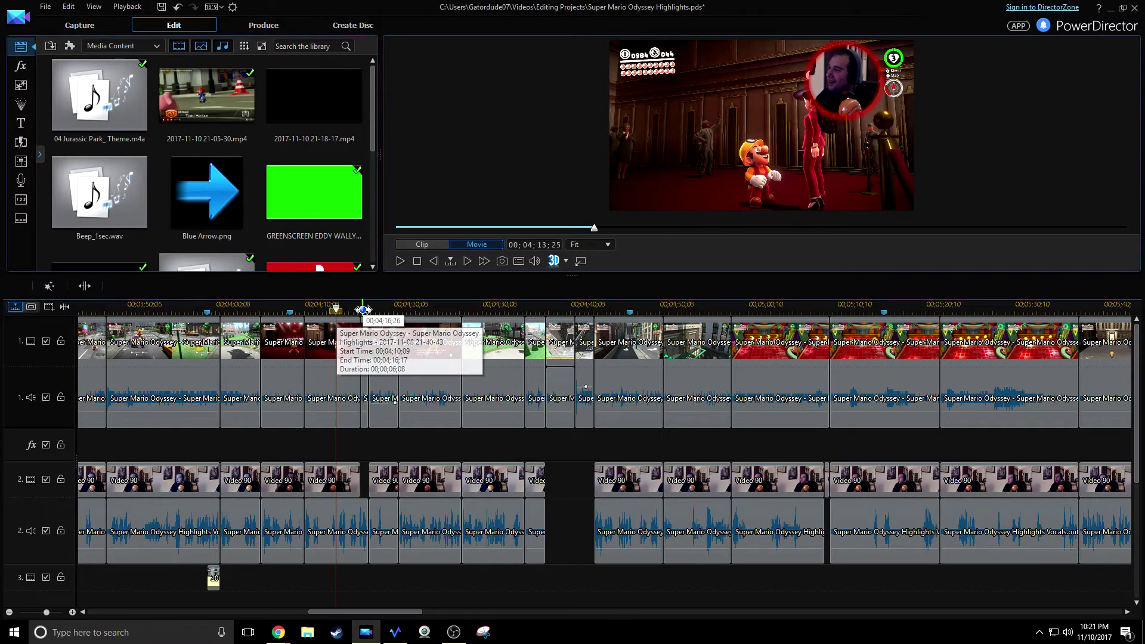
scroll(365, 358, up, 3)
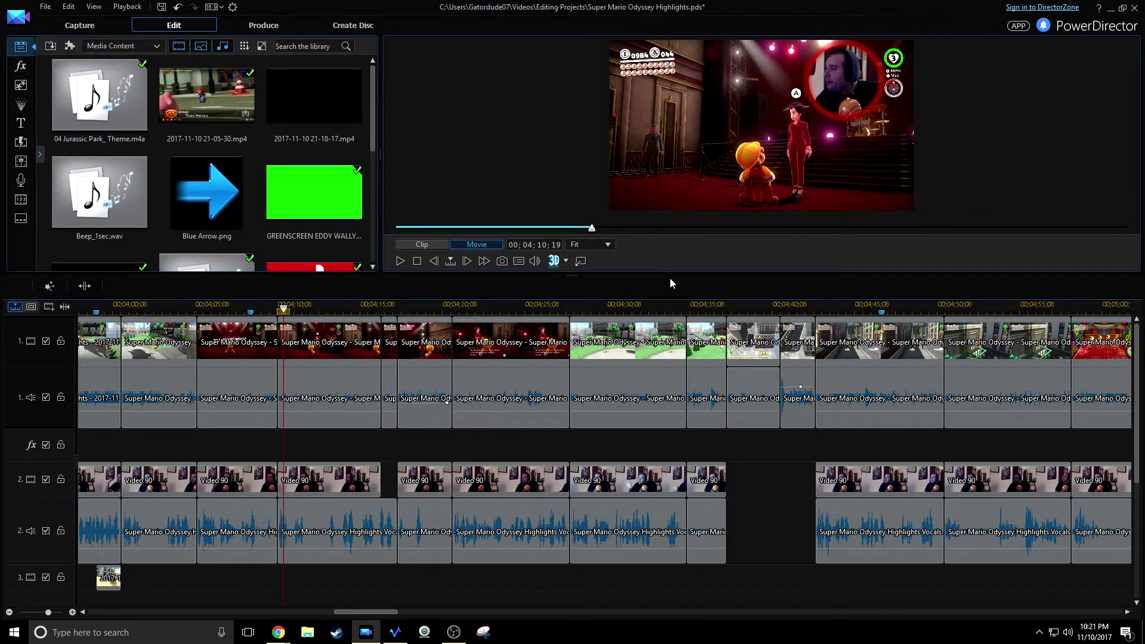
drag(669, 275, 669, 310)
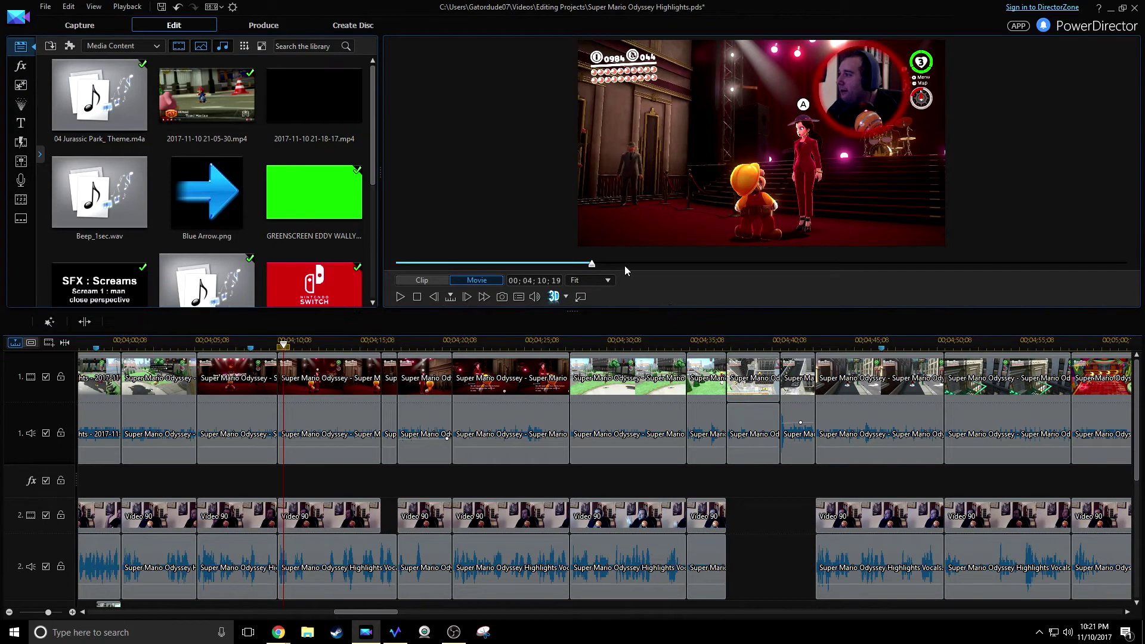
key(space)
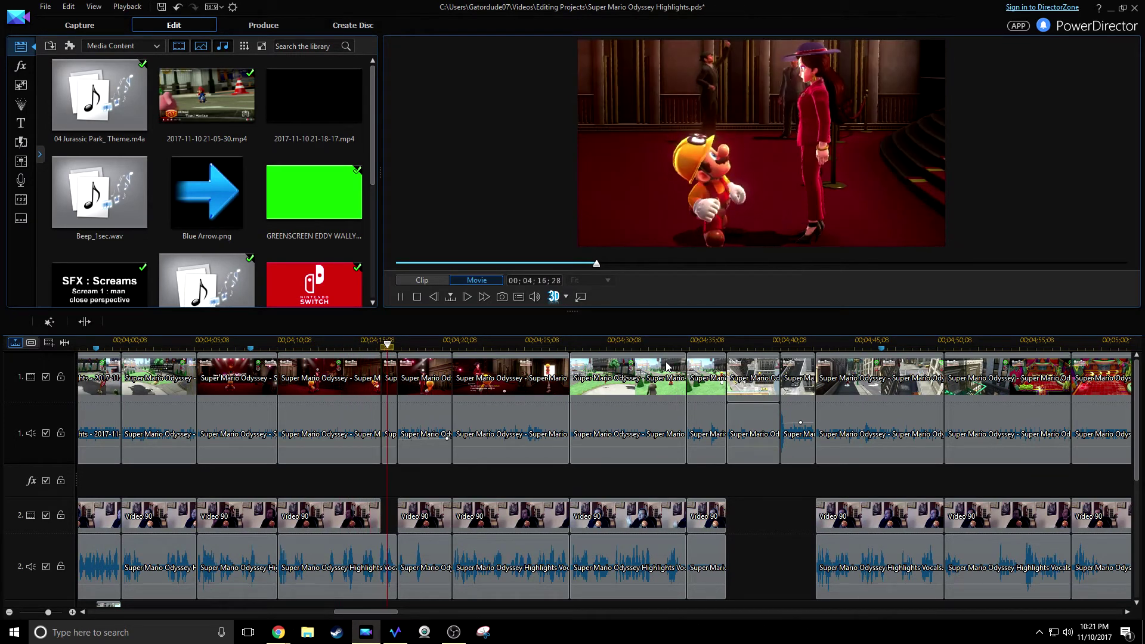
key(space)
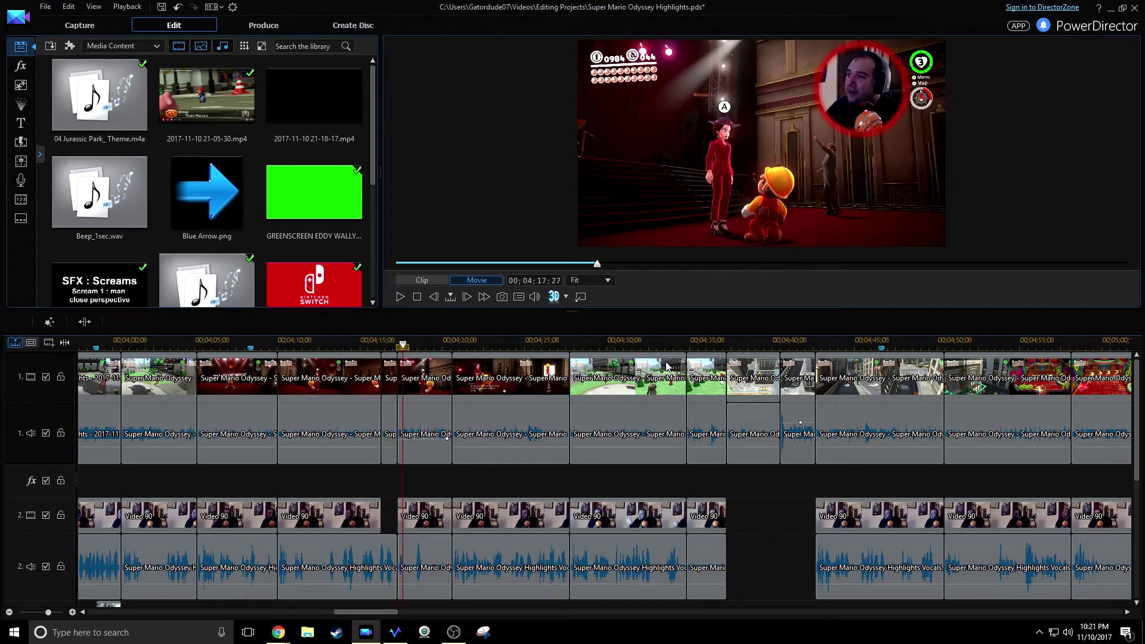
- Insert Blue Arrow.png on video track 2 at 00;04;16;17 and trim it to one second to fit the gap in the webcam footage
click(385, 392)
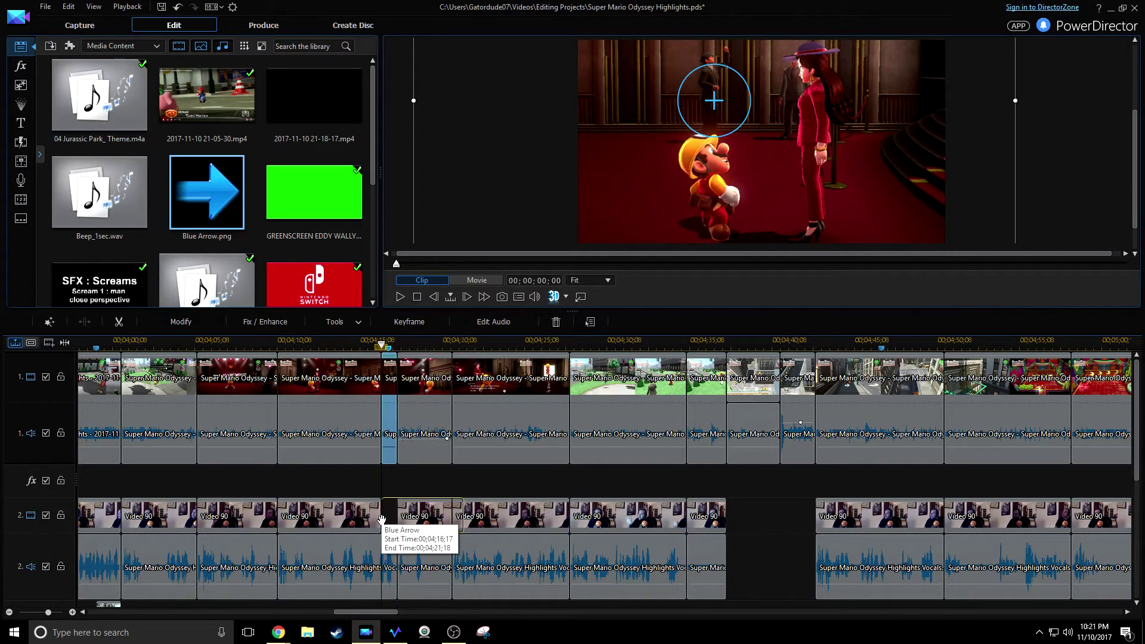
drag(382, 519, 382, 523)
click(425, 543)
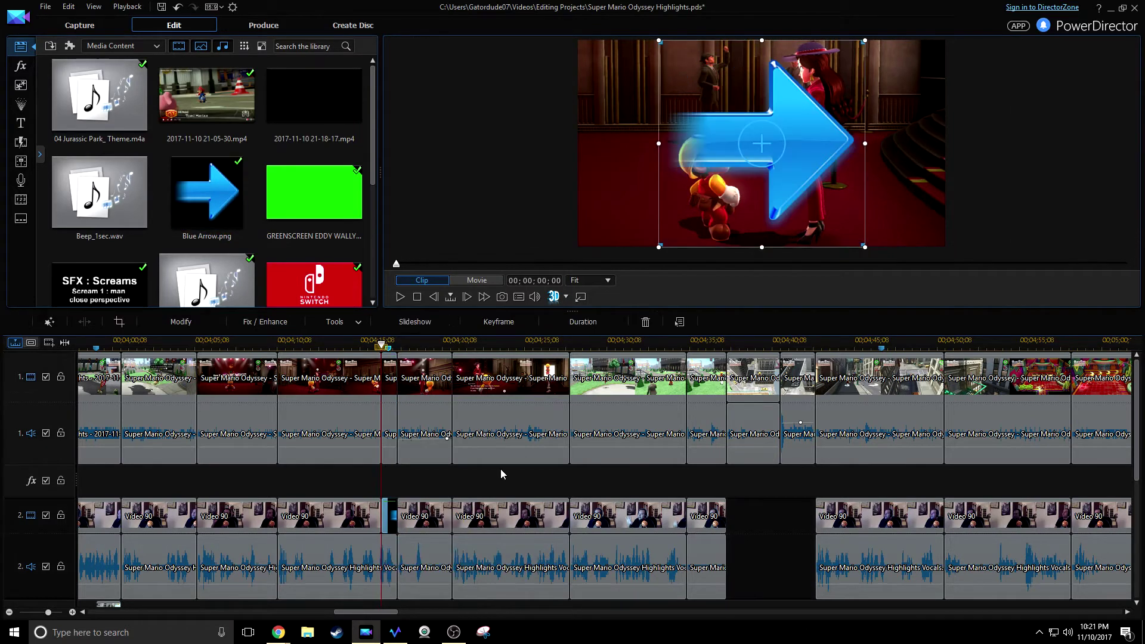
- In PiP Designer, scale the blue arrow to width 0.167 and height 0.296, position it at X 0.195, Y 0.435 beside Mario's head, and save
click(397, 491)
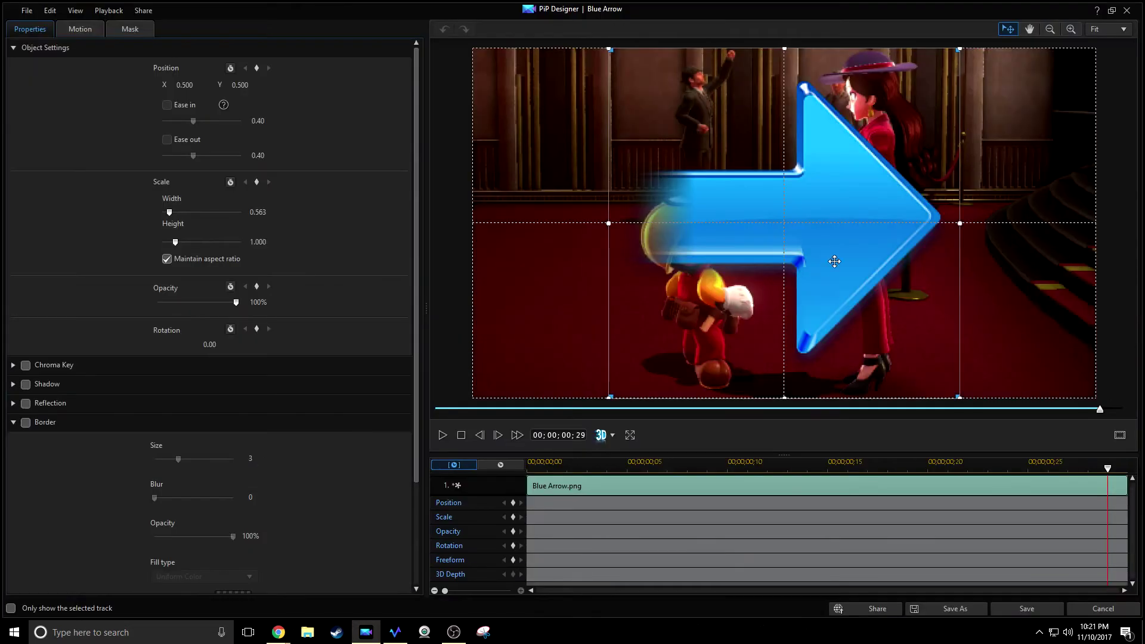
drag(836, 237, 660, 241)
drag(783, 223, 608, 205)
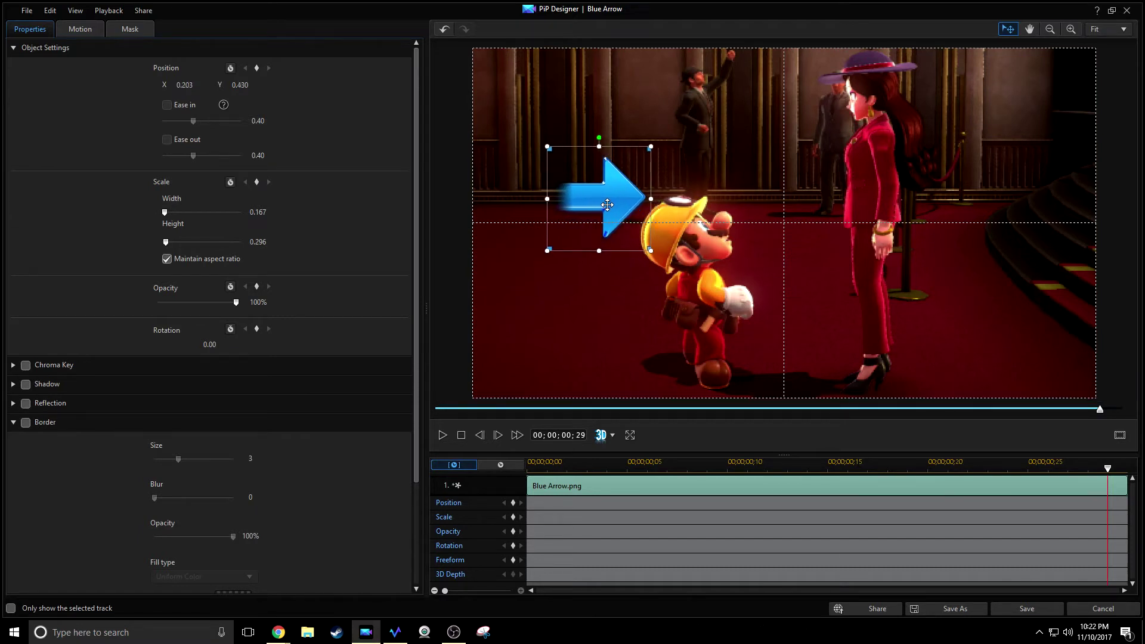
drag(606, 204, 607, 207)
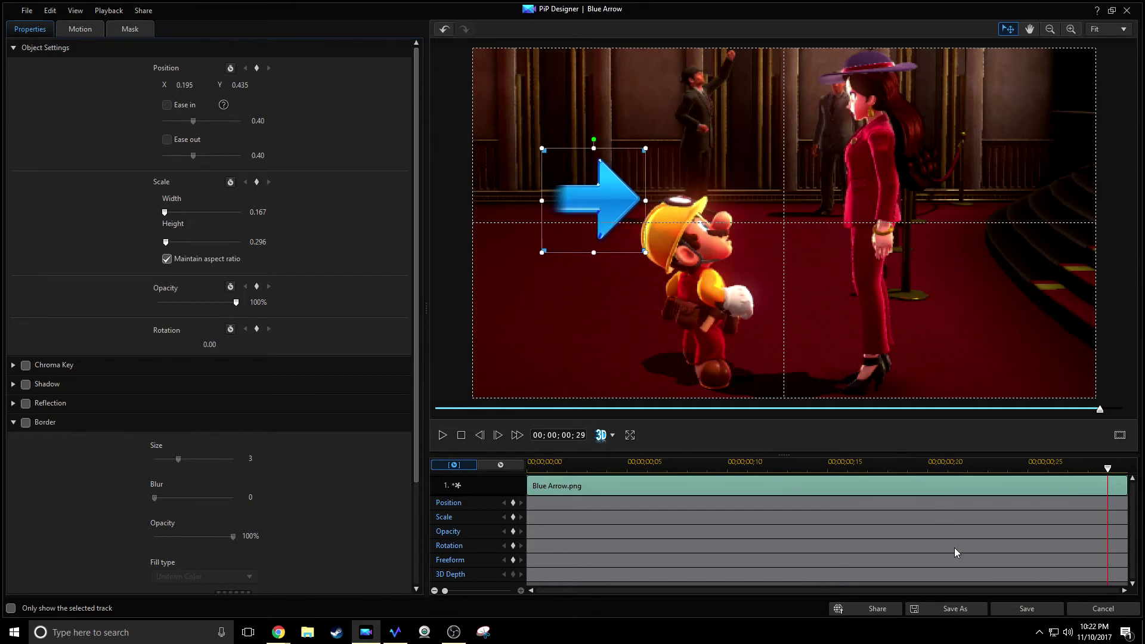
key(Home)
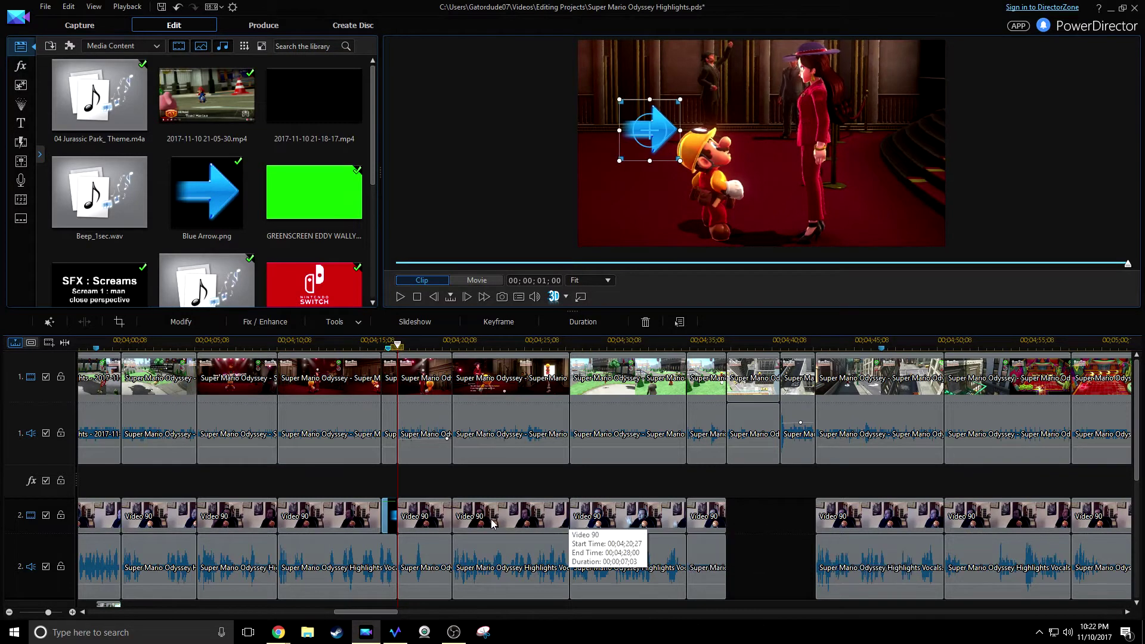
- Insert a second Blue Arrow.png on video track 3 at 00;04;16;17 and trim it to one second, matching the first arrow
drag(404, 613, 387, 589)
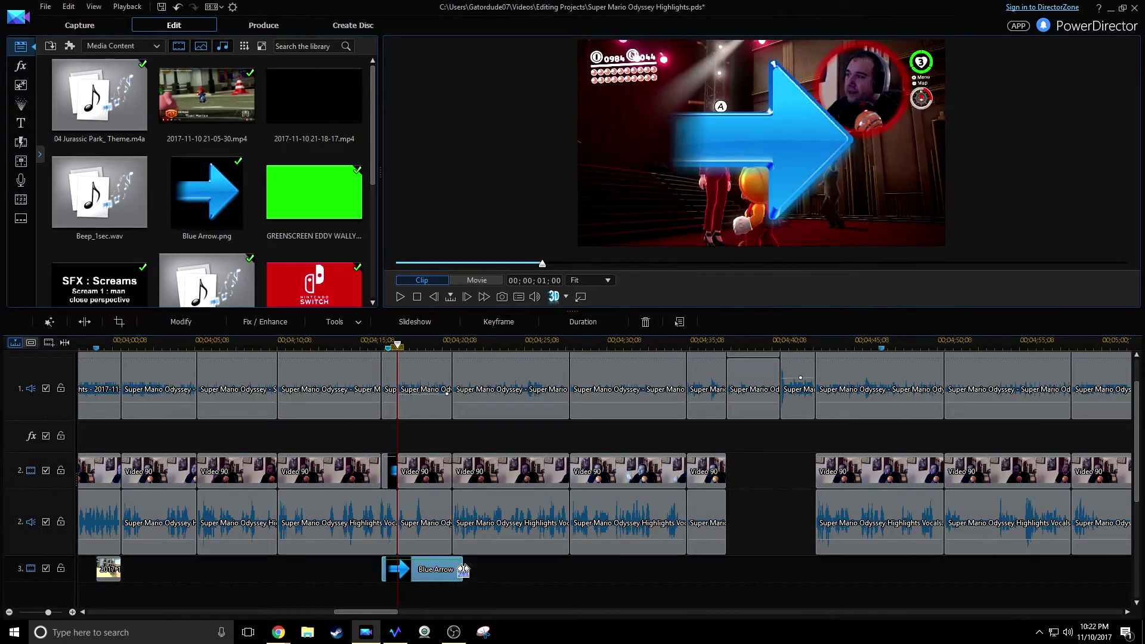
scroll(429, 569, down, 1)
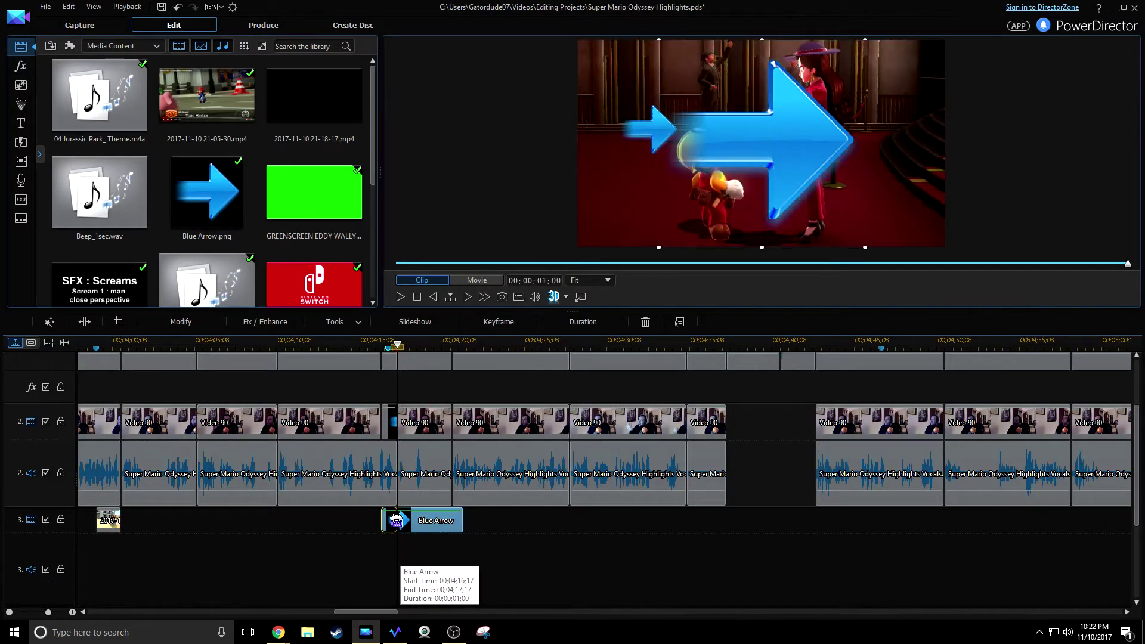
- In PiP Designer, rotate the second blue arrow 180 degrees and move it to X 0.882, Y 0.439, facing the woman in red
double_click(394, 521)
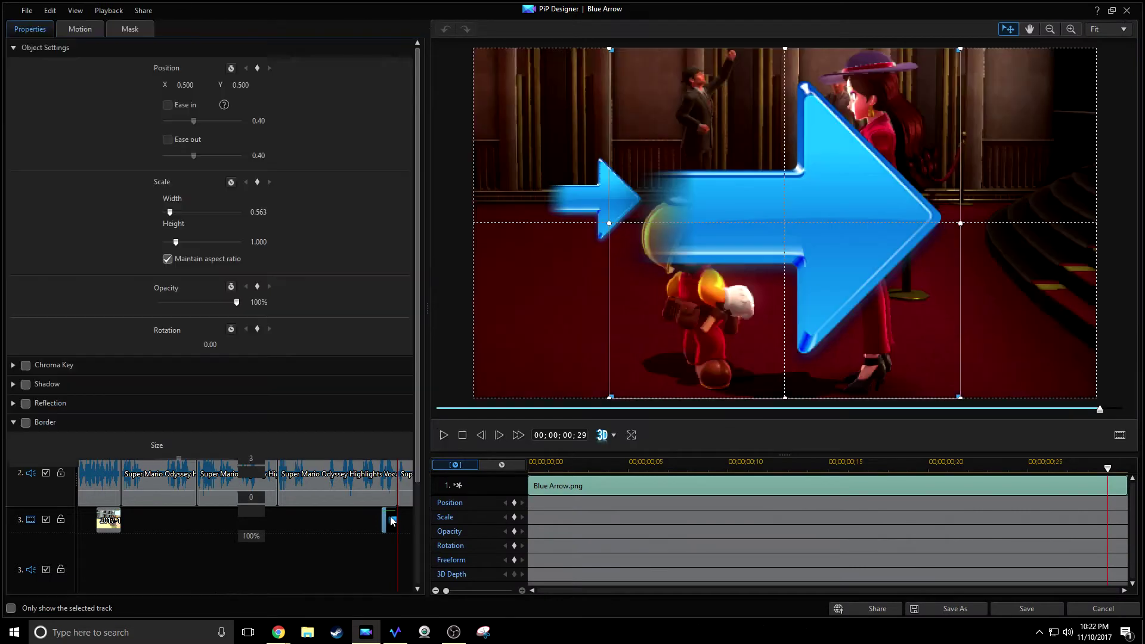
drag(861, 207, 858, 238)
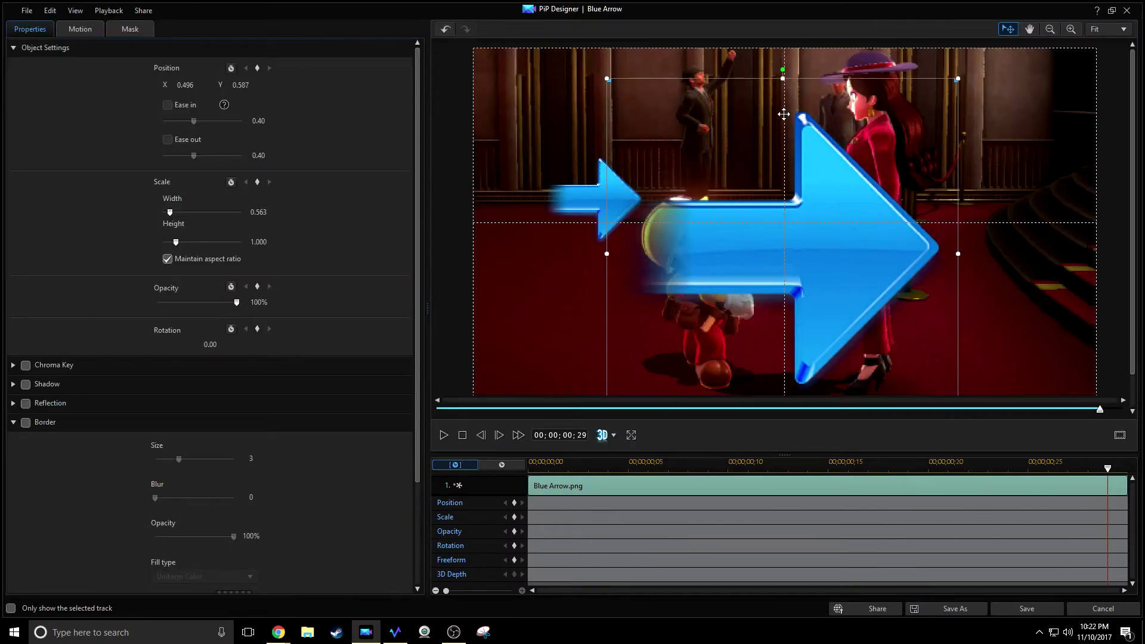
drag(782, 69, 987, 236)
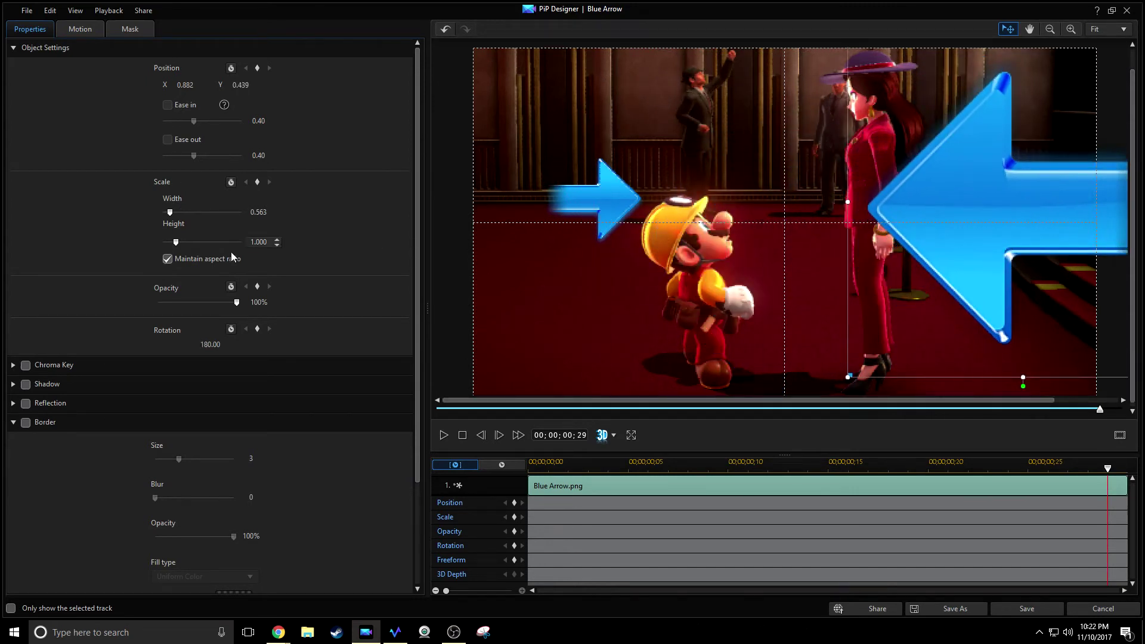
- Scale the rotated arrow to about width 0.21 and height 0.37, position it beside the woman's hat near X 0.790, Y 0.013, and save
drag(175, 246, 171, 245)
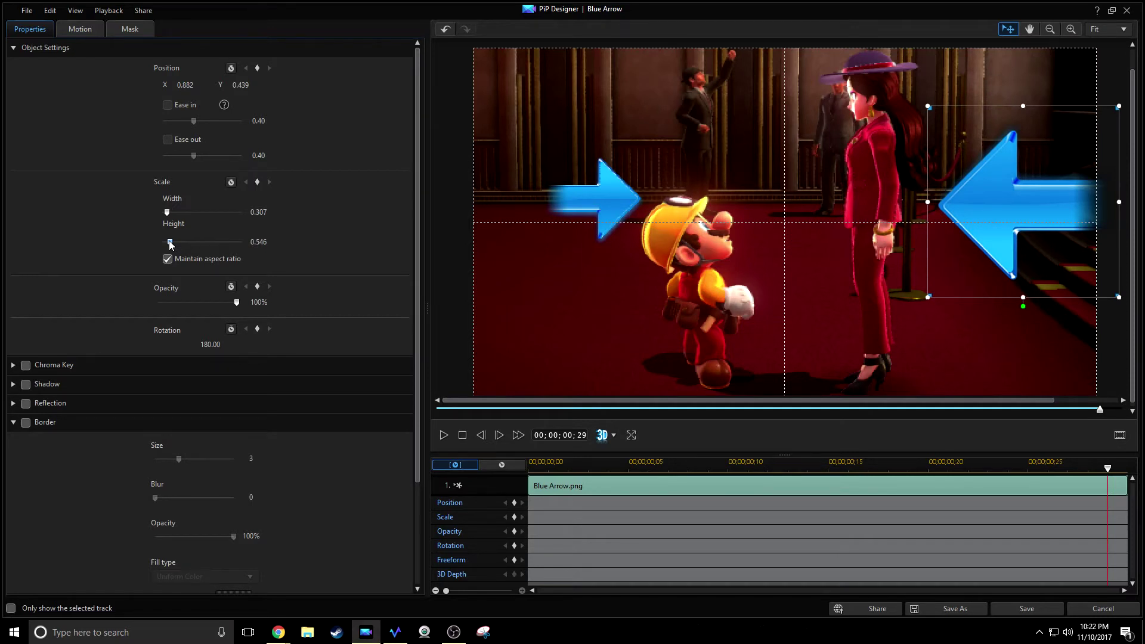
drag(1069, 229, 1021, 139)
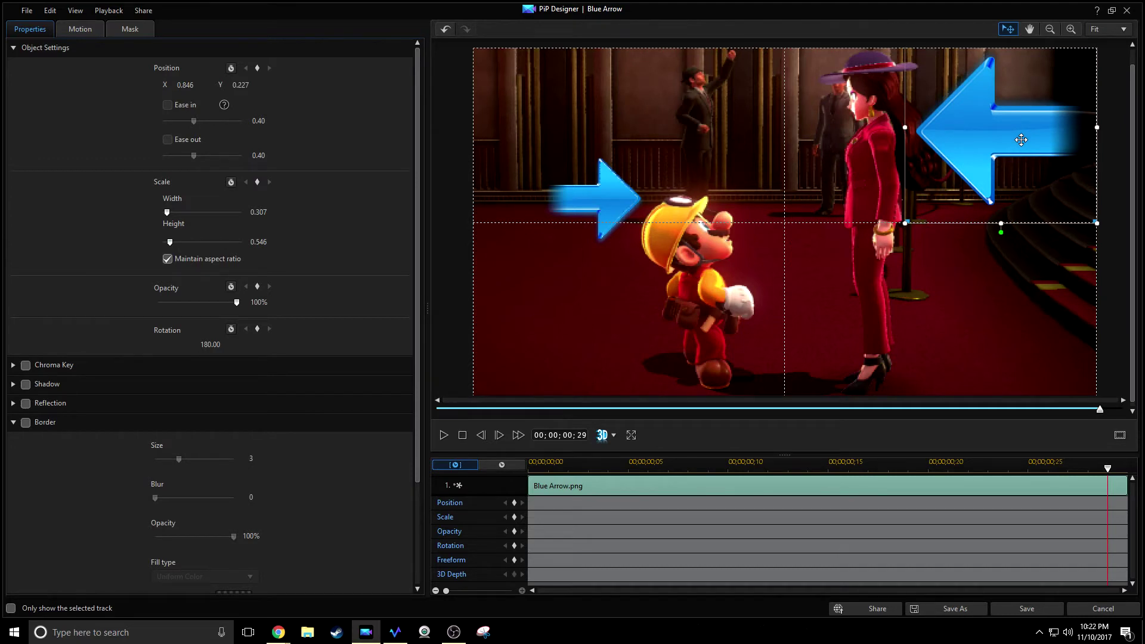
drag(1001, 228, 1002, 147)
drag(1016, 99, 970, 56)
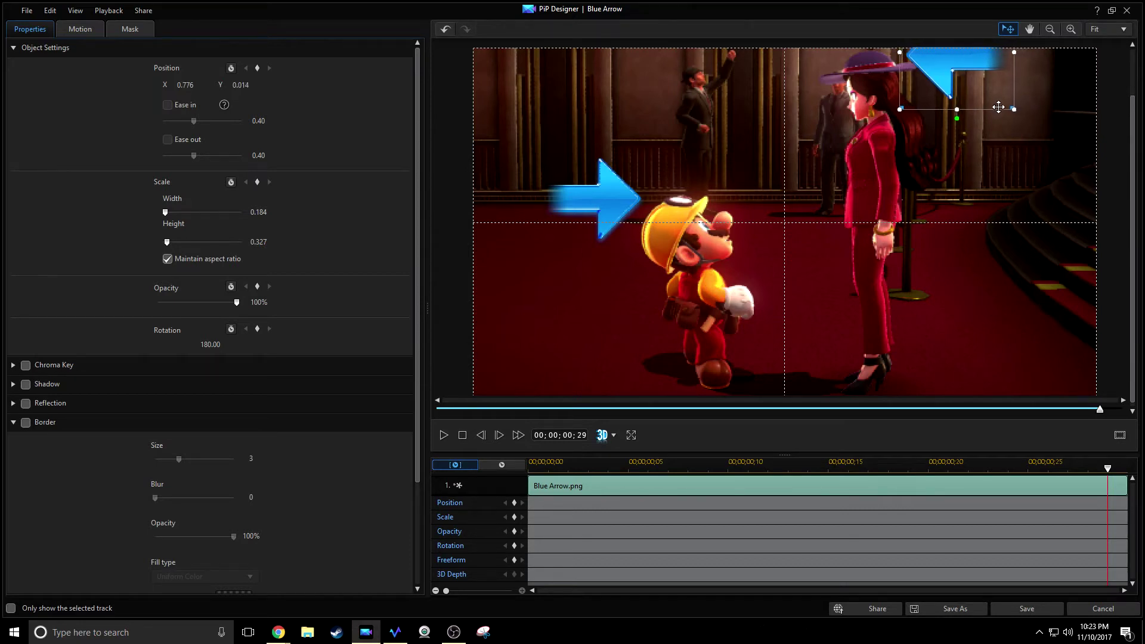
mouse_move(1014, 109)
mouse_down()
mouse_move(1029, 123)
mouse_move(999, 94)
mouse_up()
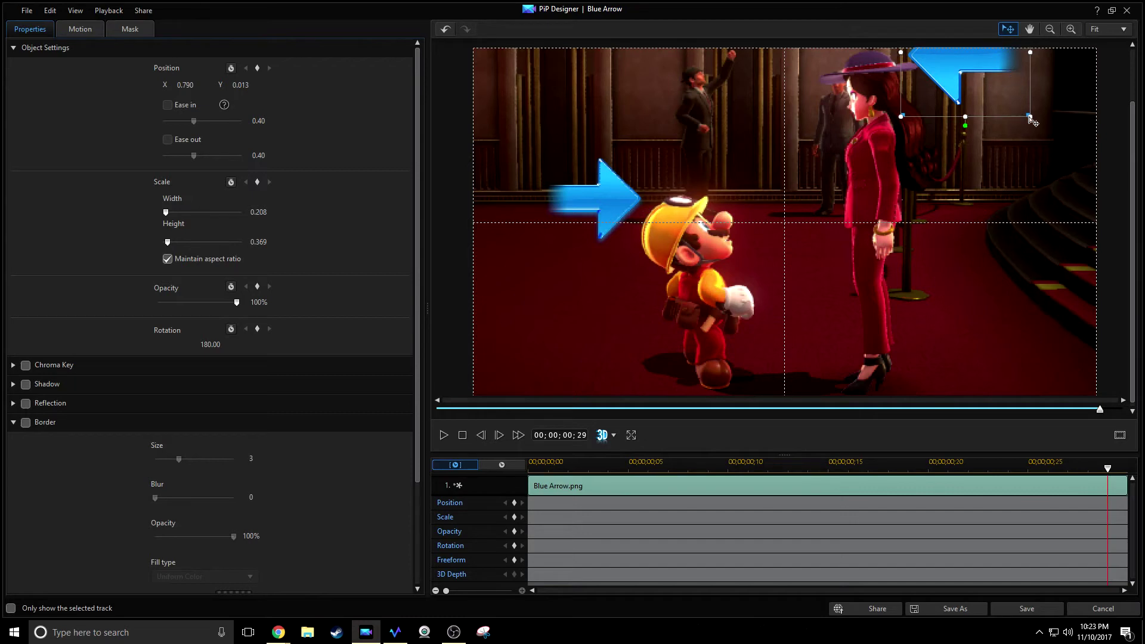
mouse_move(1030, 53)
mouse_down()
mouse_move(1053, 53)
mouse_move(1037, 53)
mouse_up()
click(1026, 610)
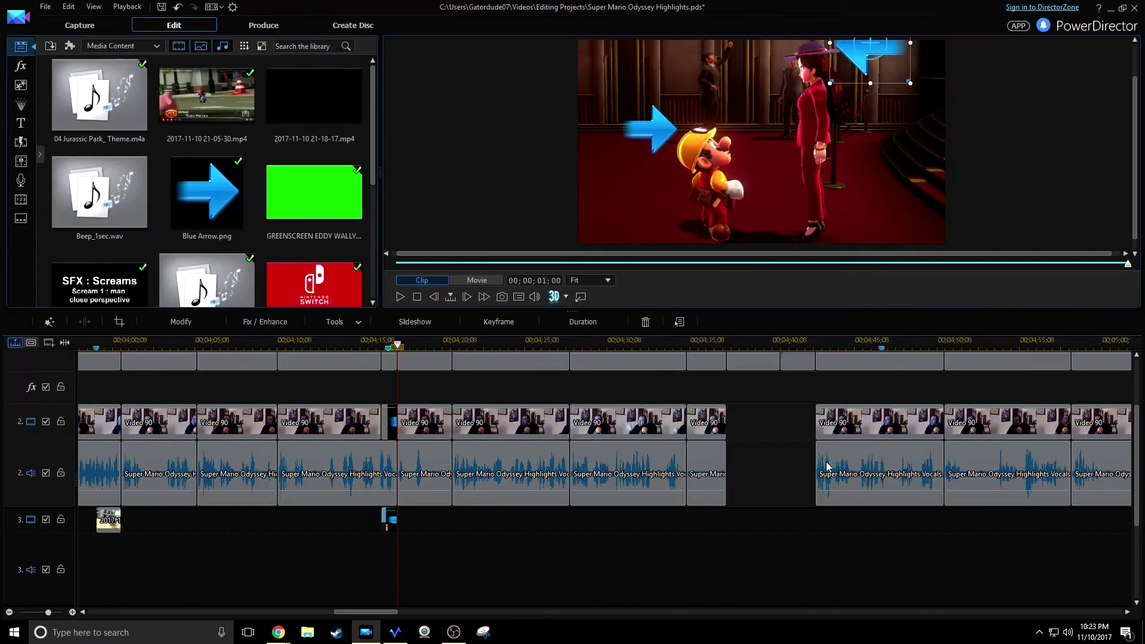
- Enlarge the preview and play the dialogue scene from before the two arrows through 00;04;18;07
click(870, 131)
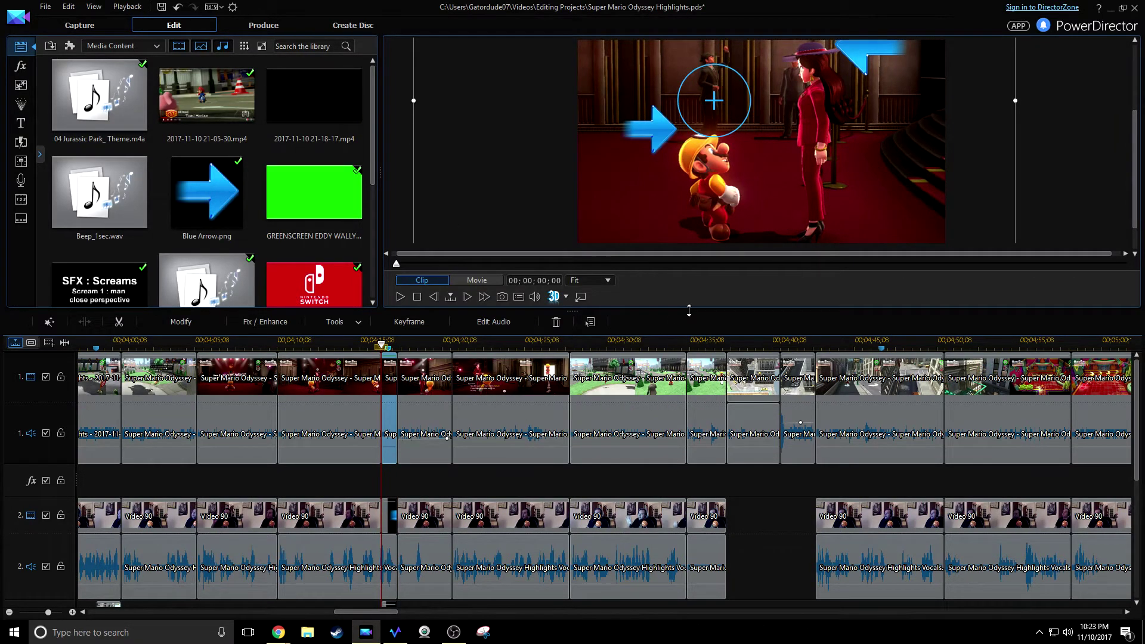
drag(676, 311, 675, 380)
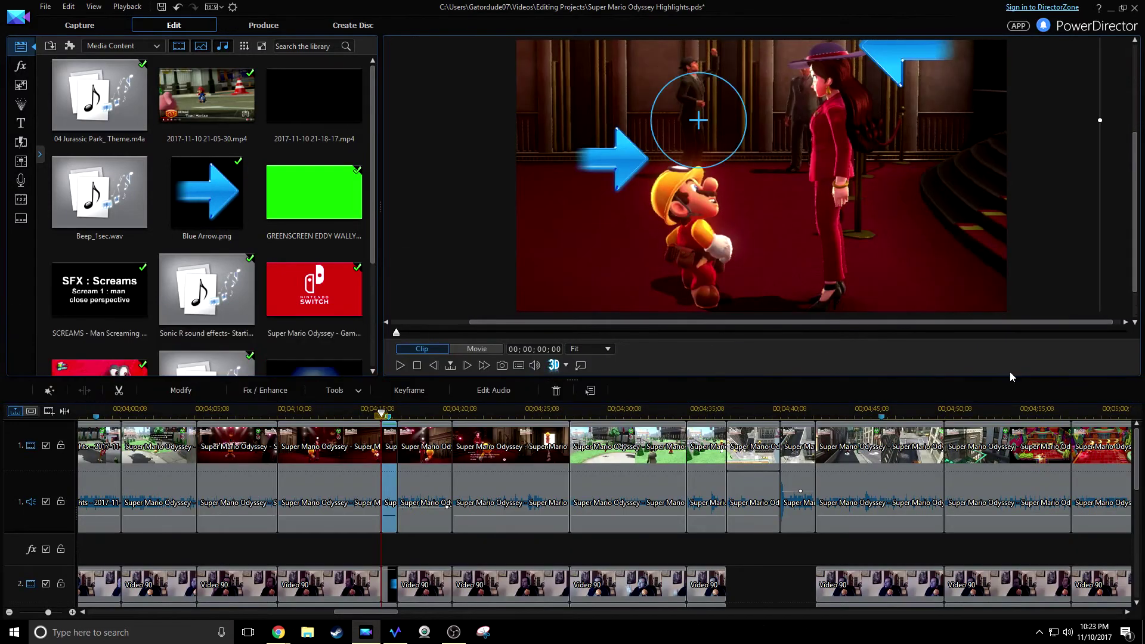
click(345, 412)
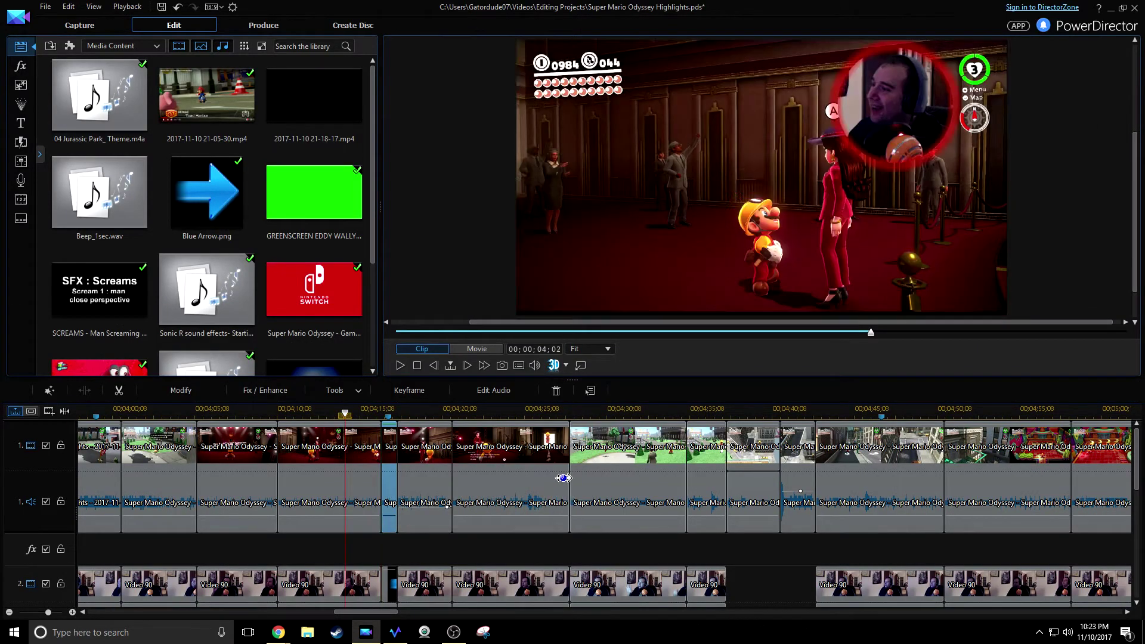
key(space)
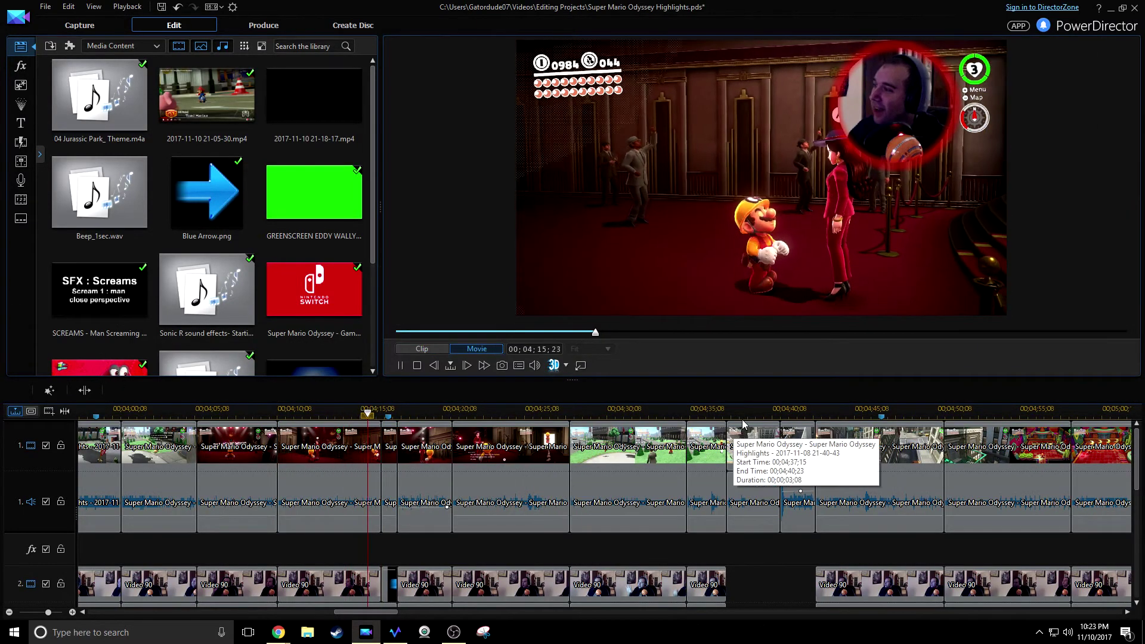
key(space)
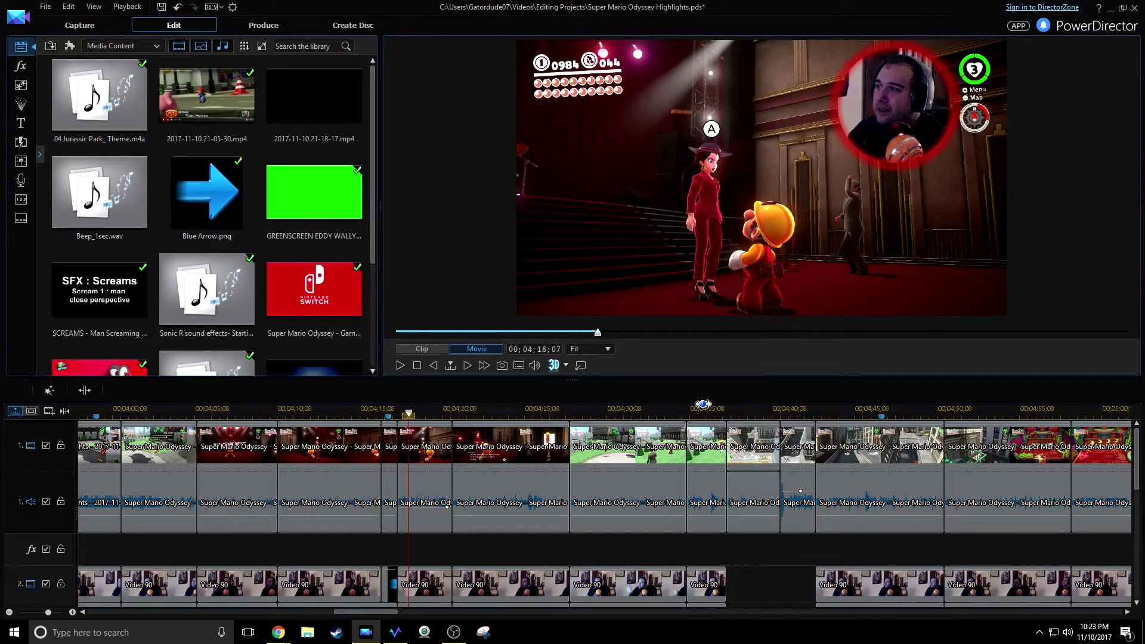
- In PiP Designer, move the blue arrow on video track 2 slightly lower so it points at Mario's head, and save
click(385, 459)
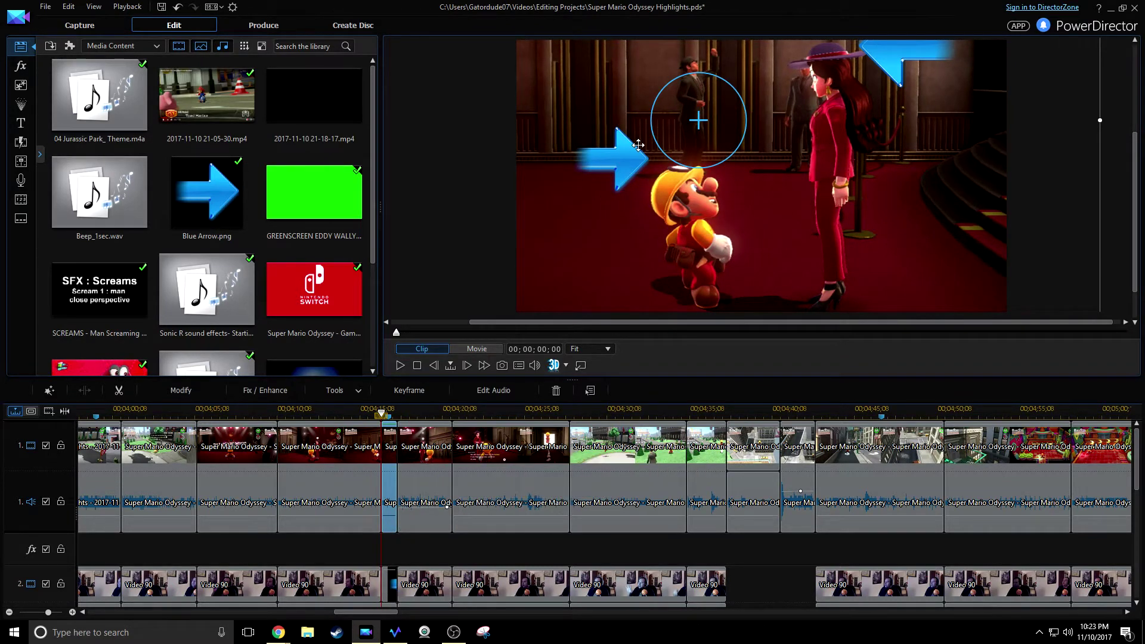
click(389, 583)
scroll(387, 574, down, 1)
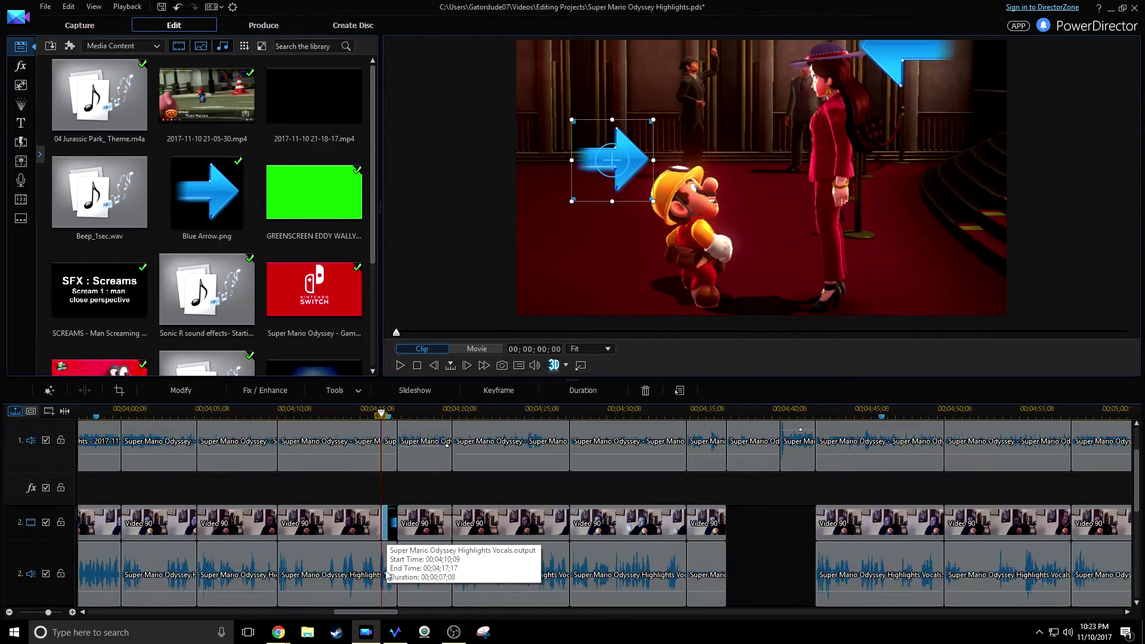
double_click(387, 521)
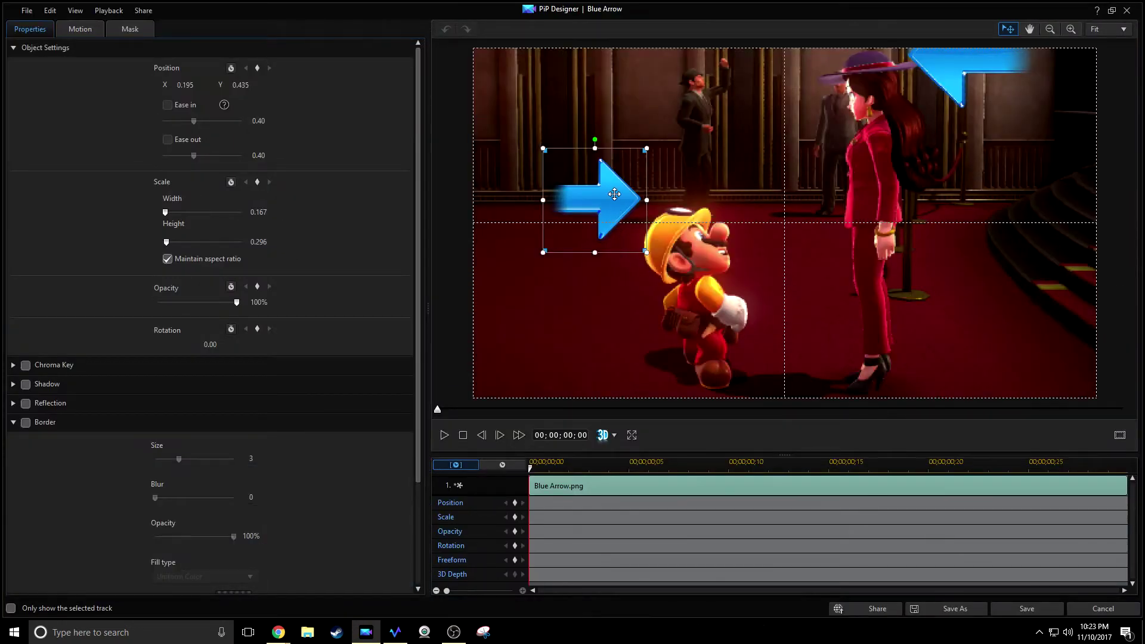
drag(614, 193, 614, 206)
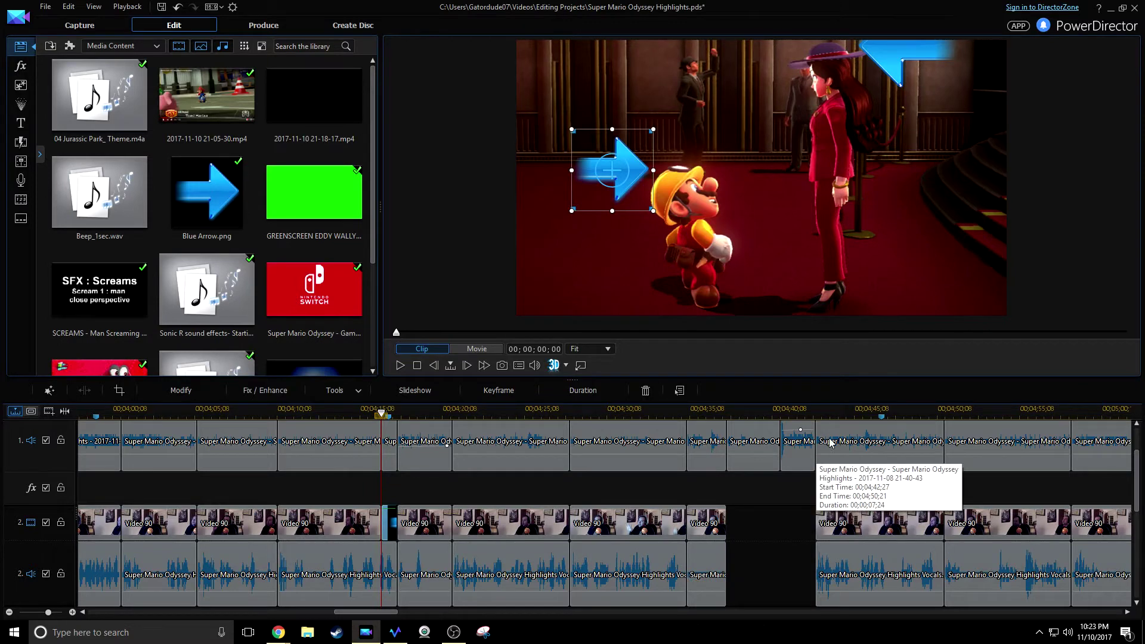
- Shrink the preview, show a wider stretch of the timeline, and jump to the city street scene at 00;04;46;28
scroll(680, 413, down, 2)
scroll(681, 413, down, 2)
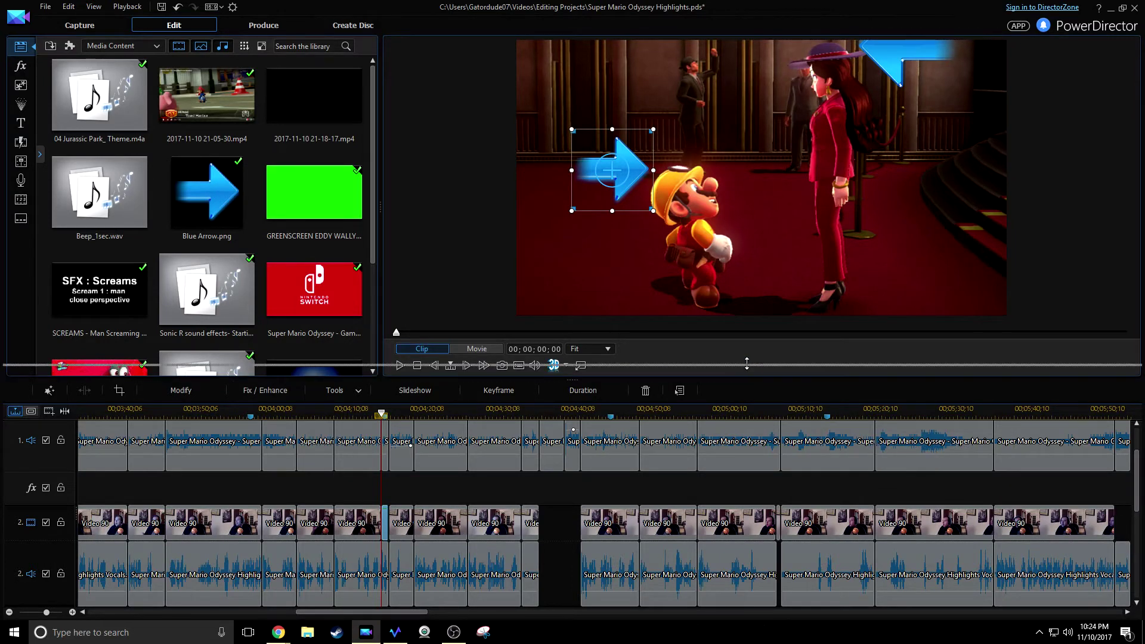
drag(747, 381, 746, 326)
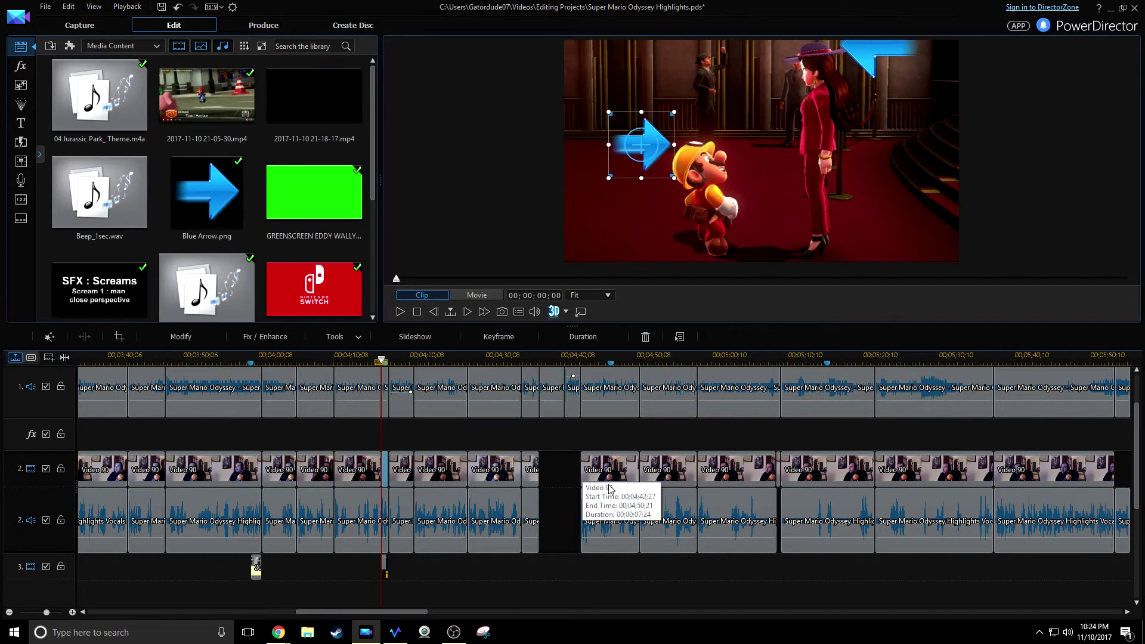
click(560, 471)
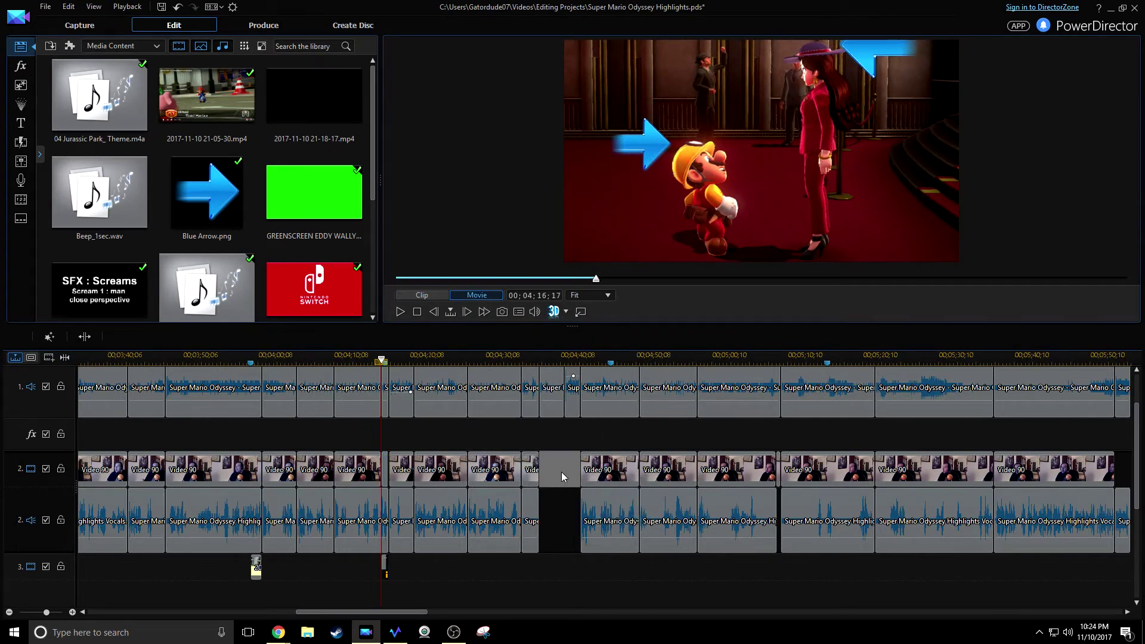
scroll(561, 474, up, 1)
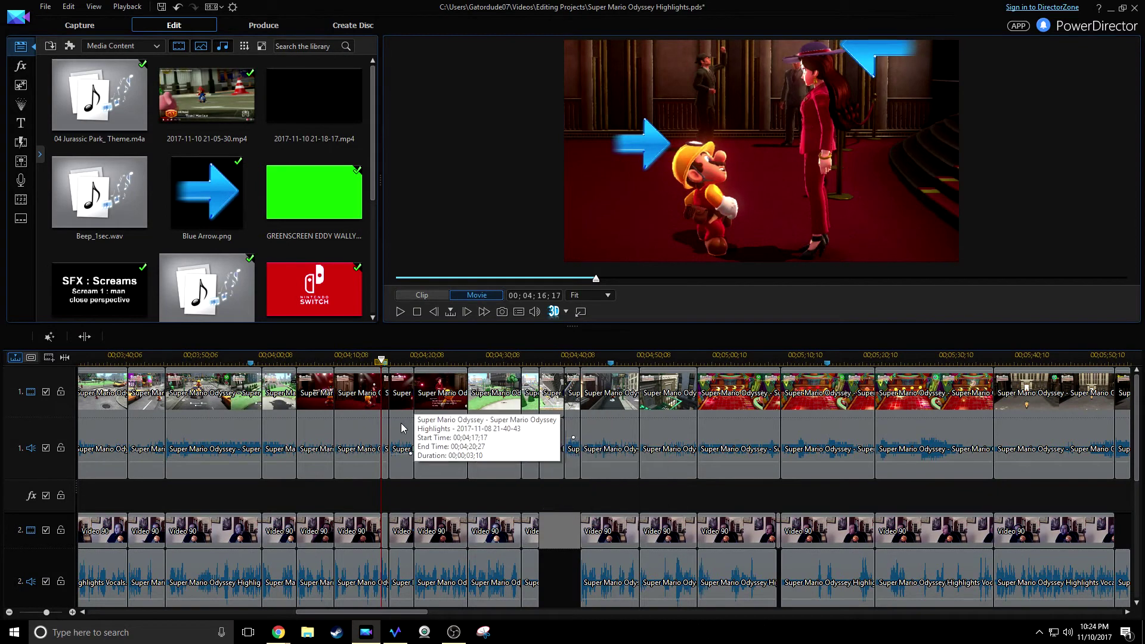
click(611, 363)
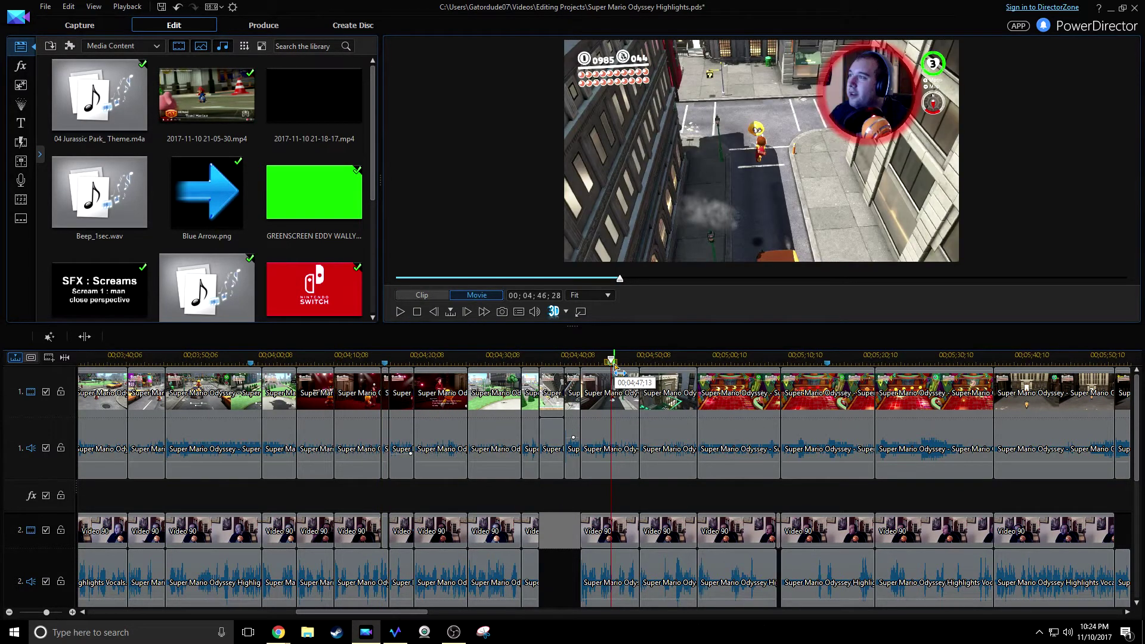
- Play back the gameplay clips above the webcam gap, from about 00;04;37 to 00;04;42, to review the falling scene
click(672, 362)
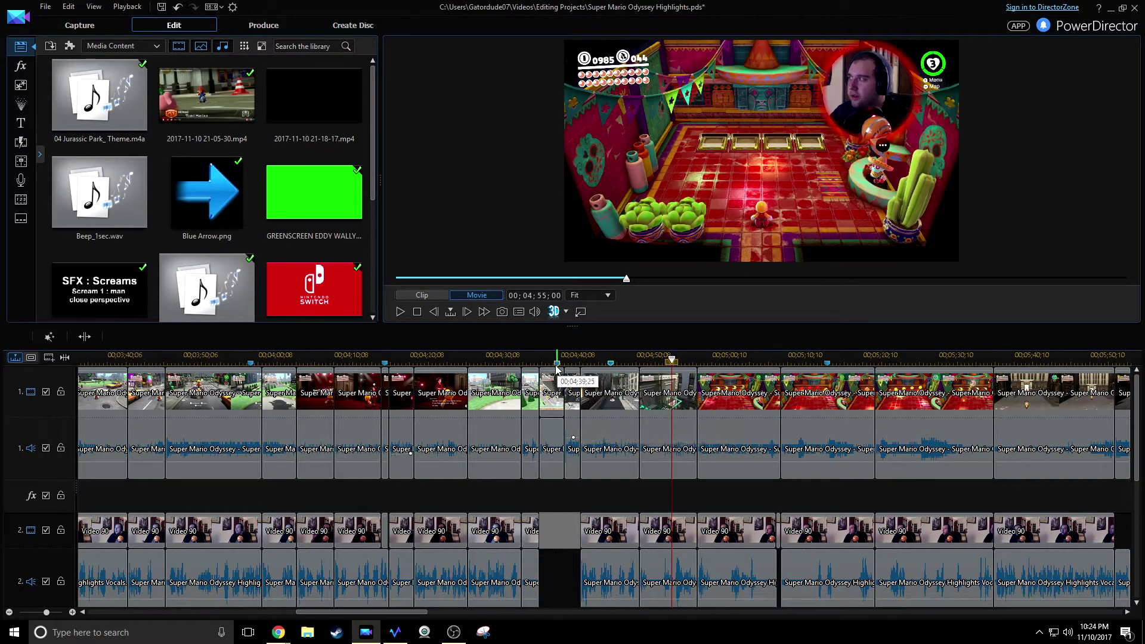
click(554, 396)
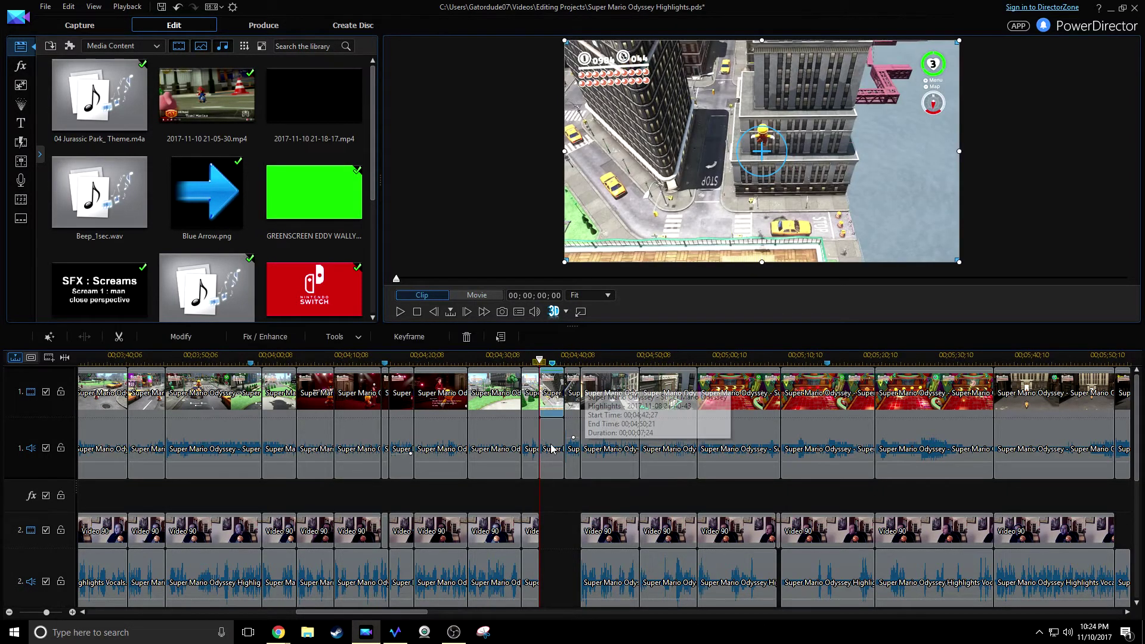
scroll(614, 468, up, 3)
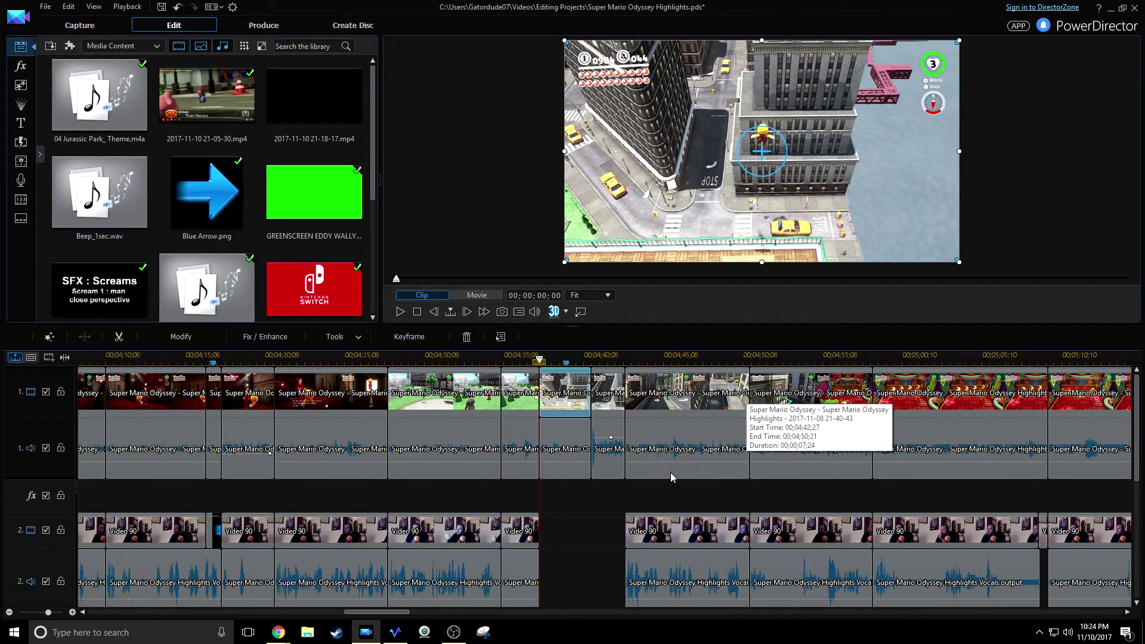
scroll(647, 453, up, 2)
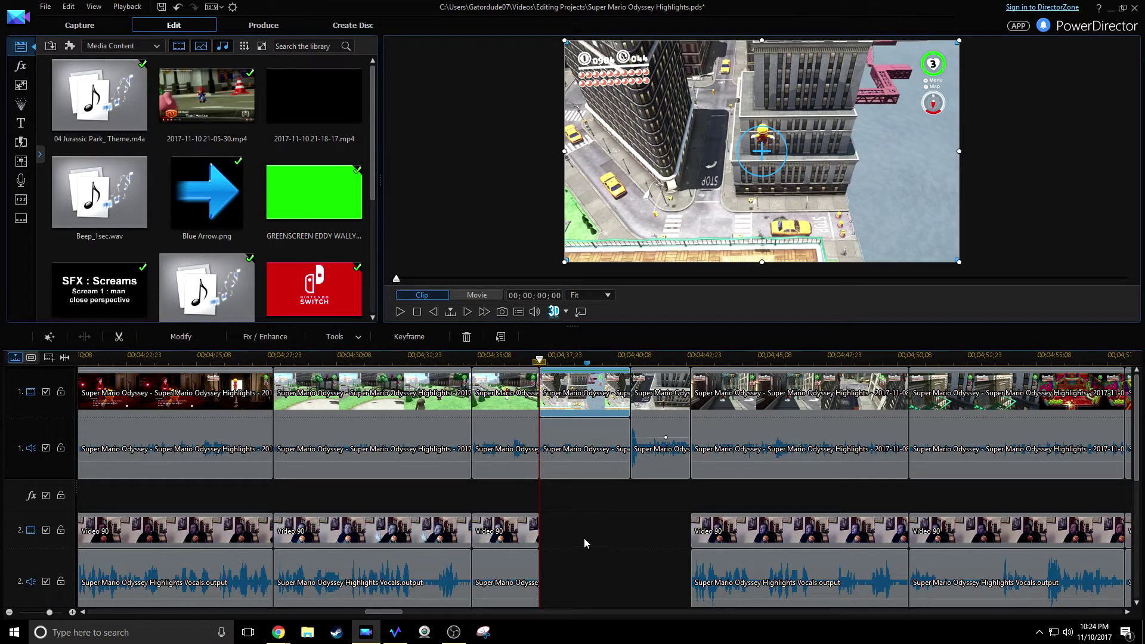
click(612, 536)
key(space)
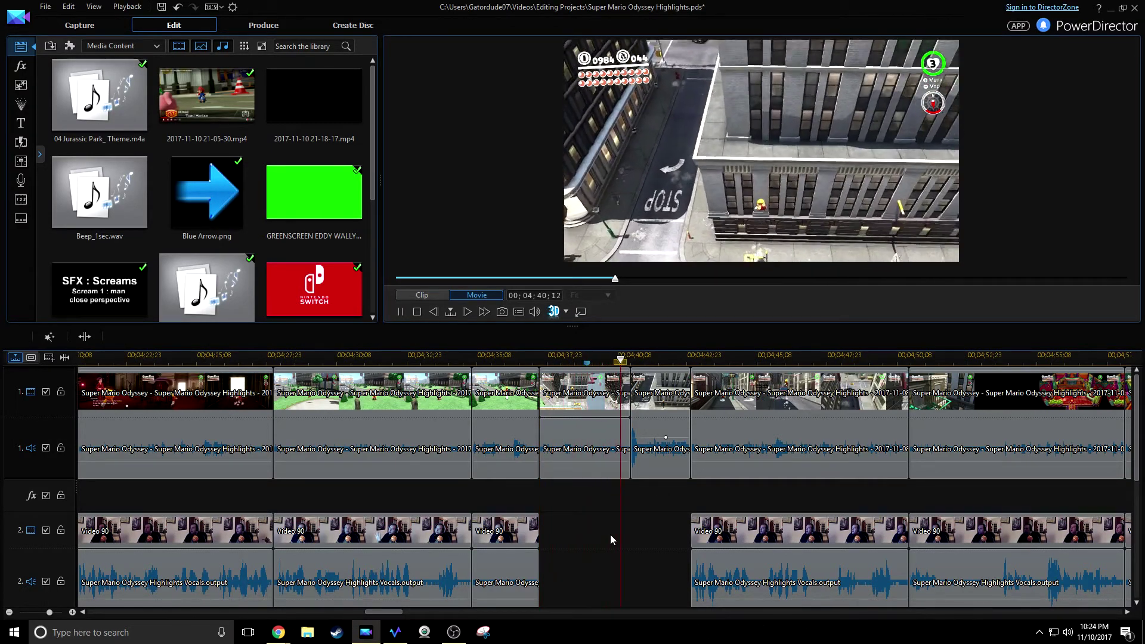
key(space)
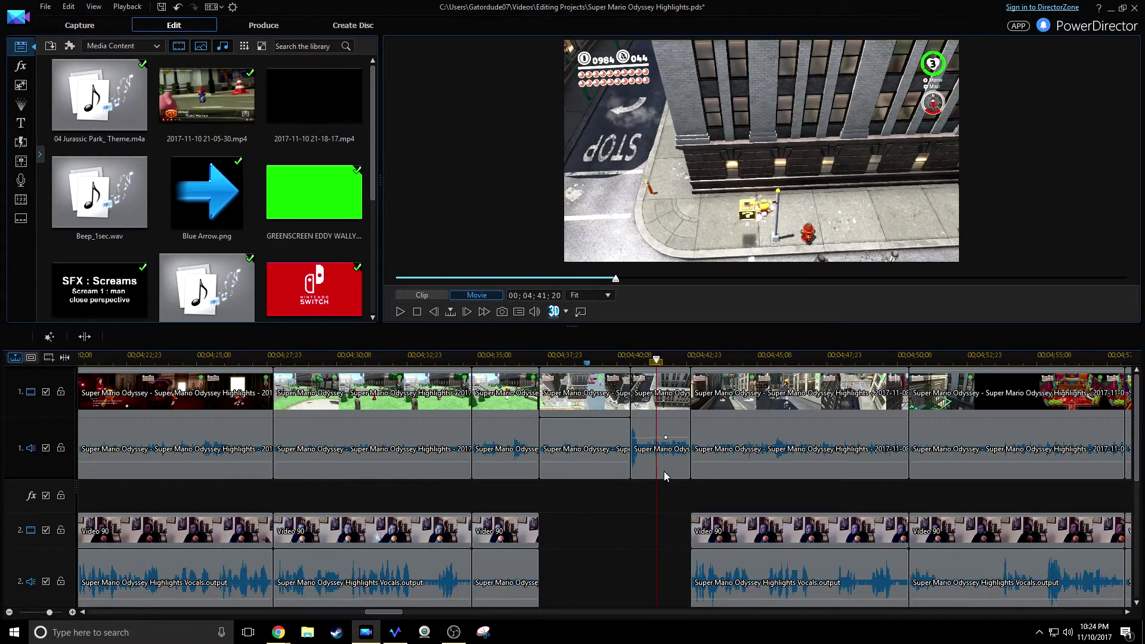
click(550, 399)
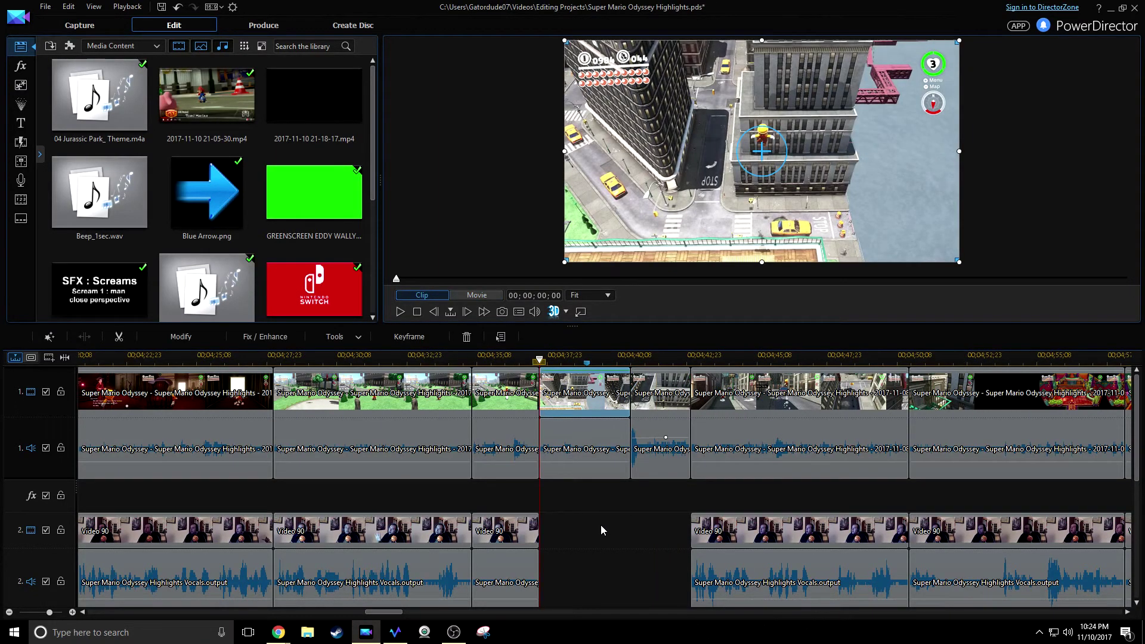
click(600, 525)
key(space)
drag(647, 326, 648, 428)
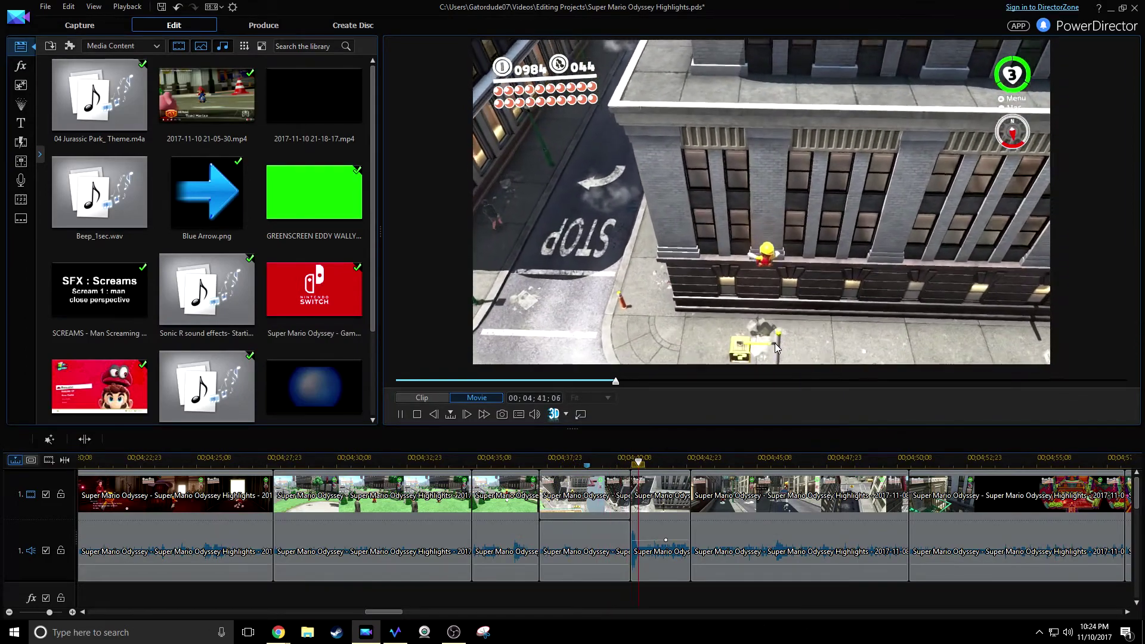
key(space)
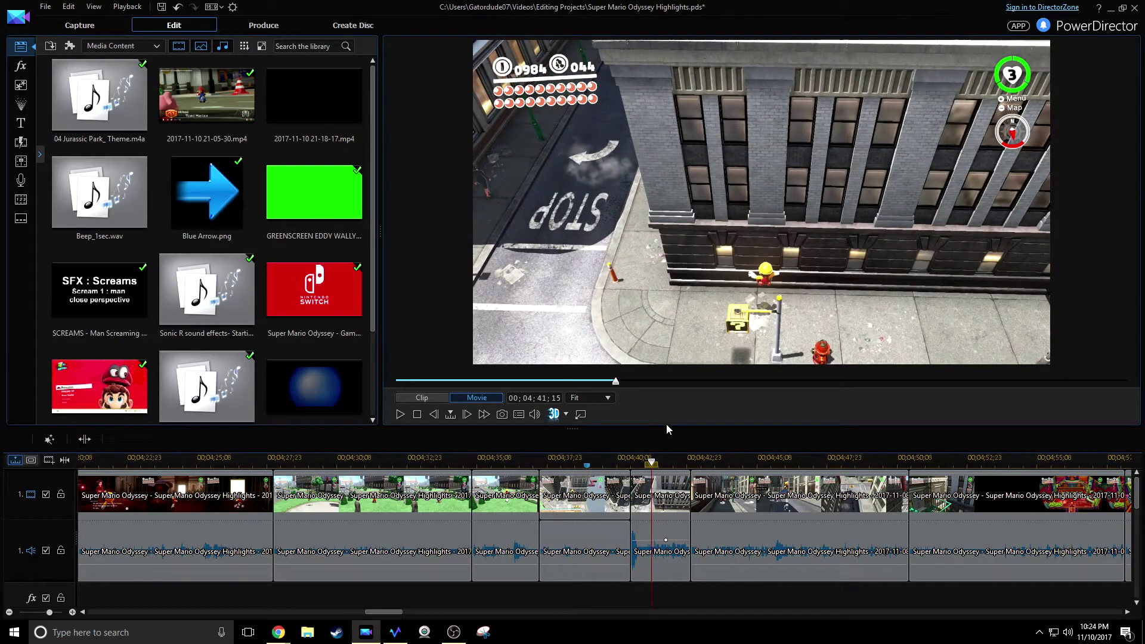
drag(665, 424, 677, 323)
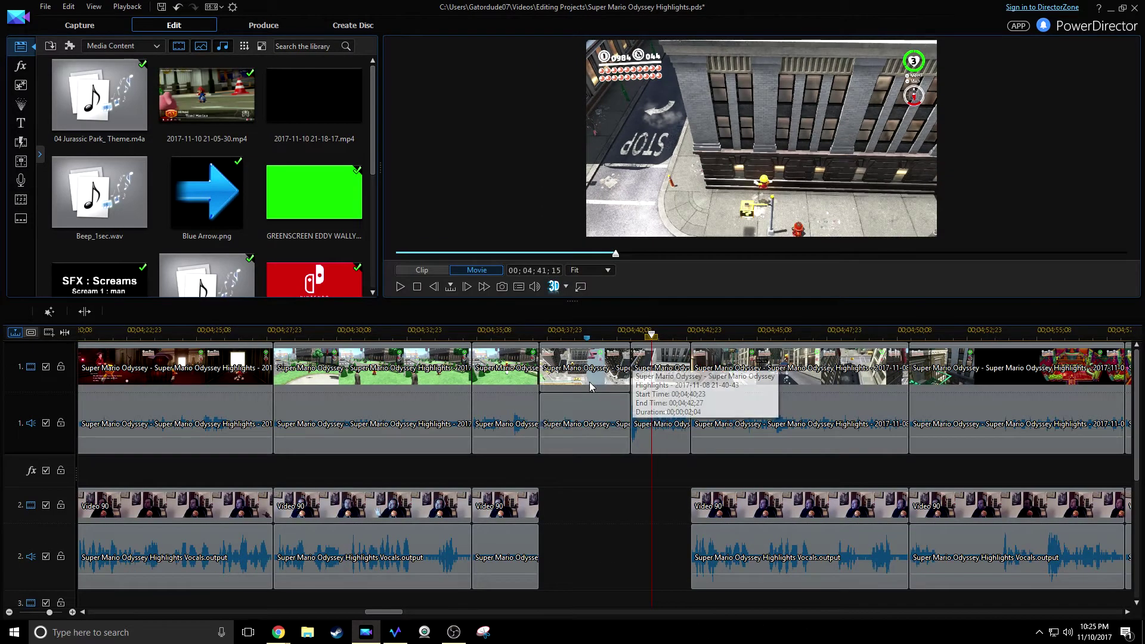
- Place the Superman Theme video from the media library on track 1 after the last gameplay clip, starting at 00;16;05;21
click(563, 373)
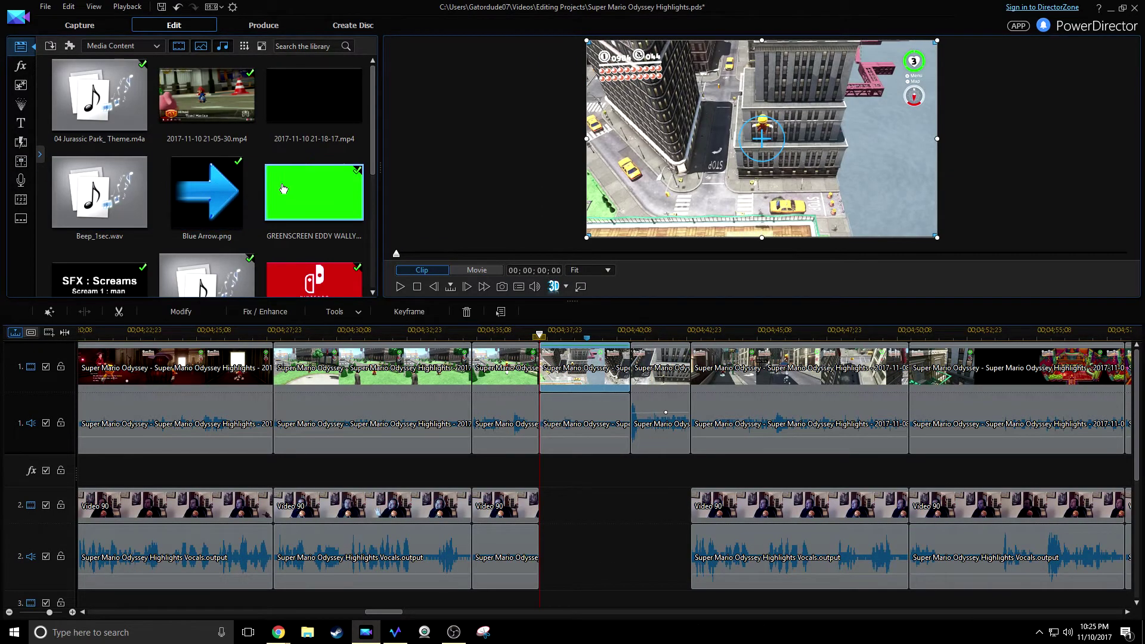
scroll(299, 146, down, 4)
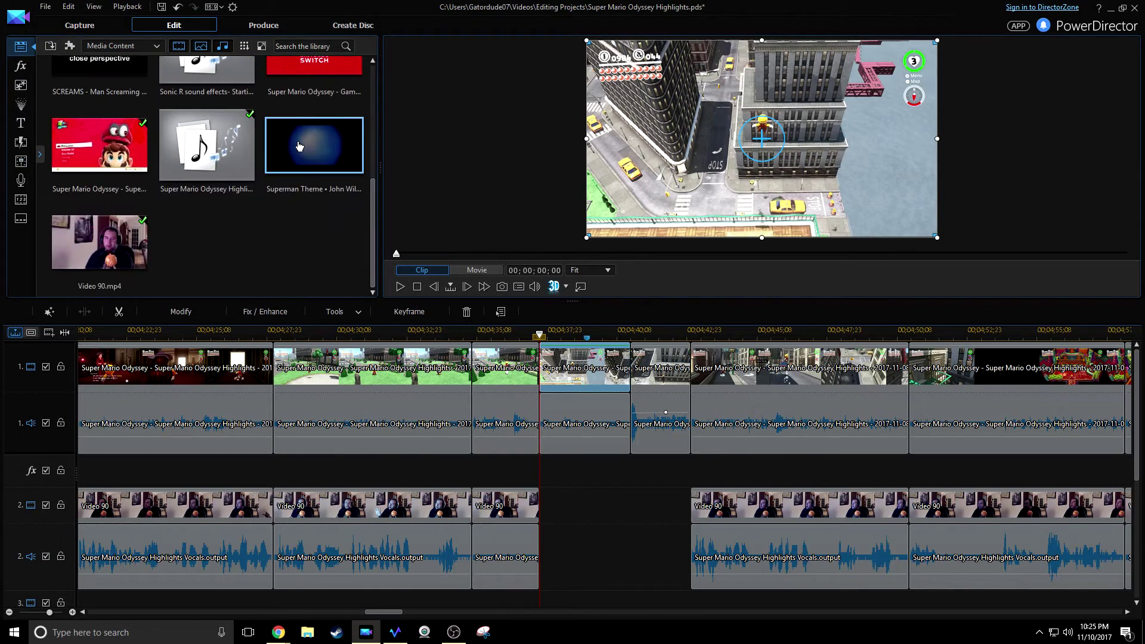
drag(299, 147, 178, 337)
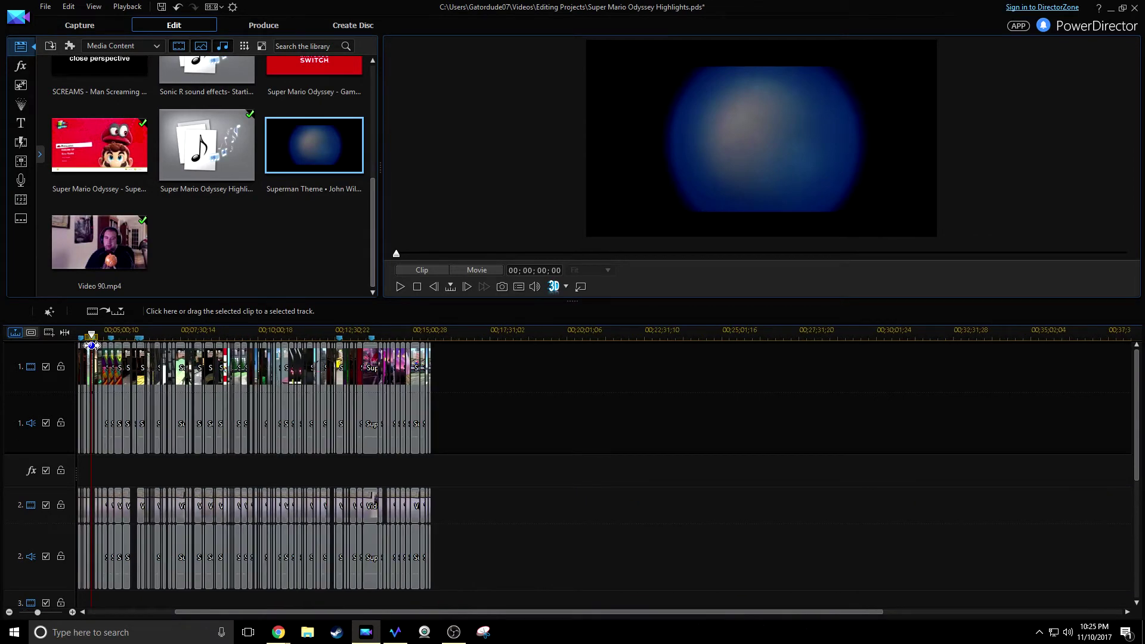
drag(307, 149, 557, 390)
drag(516, 333, 918, 340)
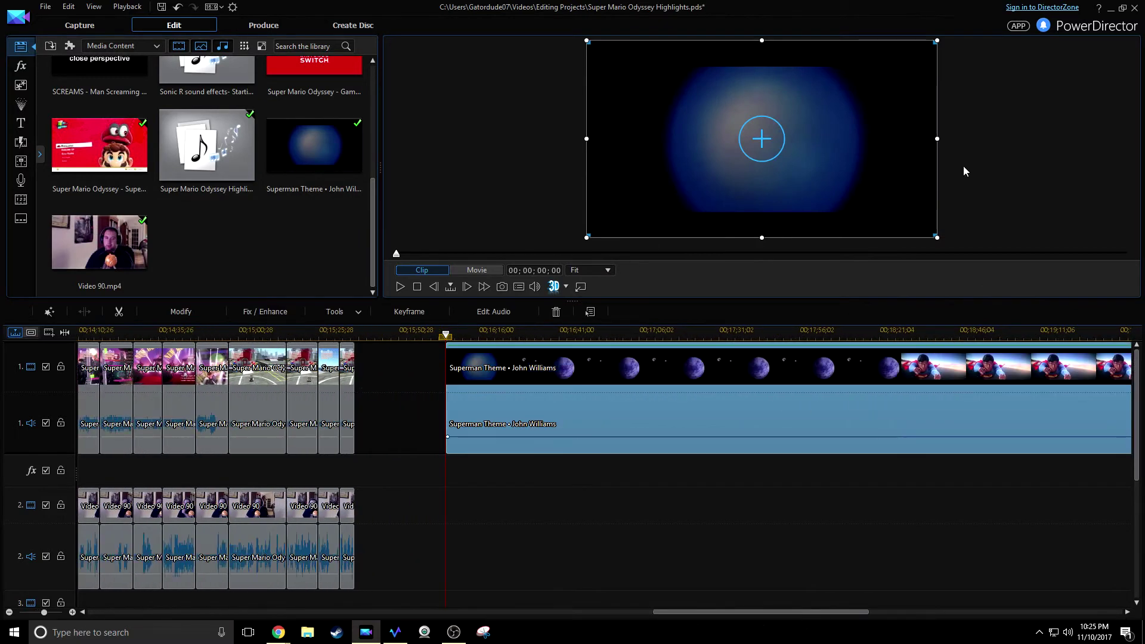
drag(678, 330, 468, 330)
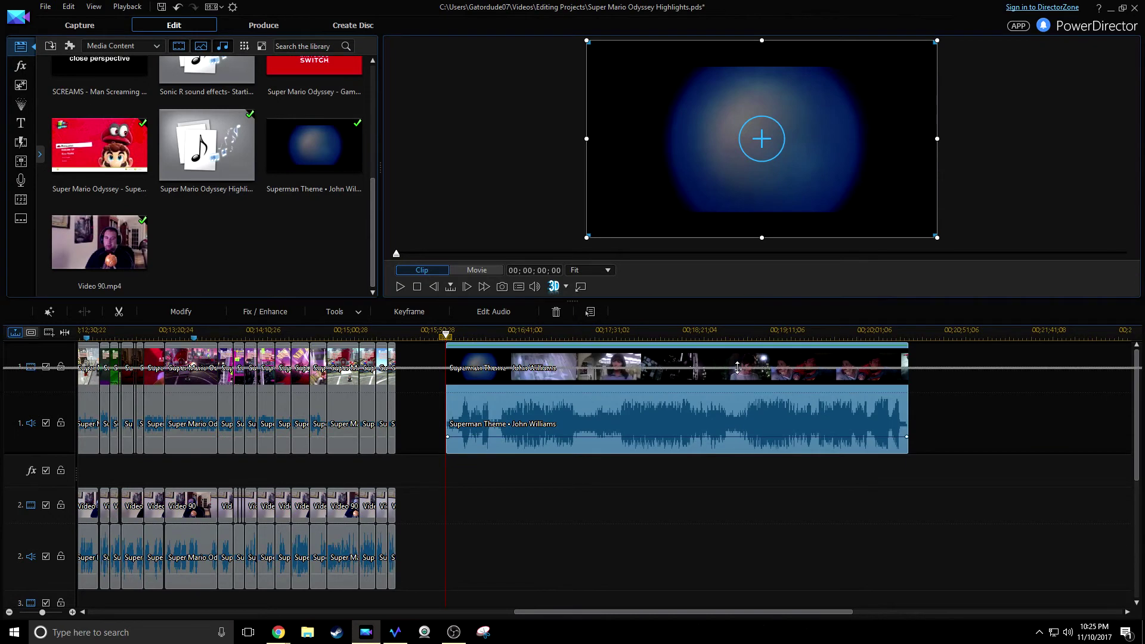
drag(734, 407, 734, 406)
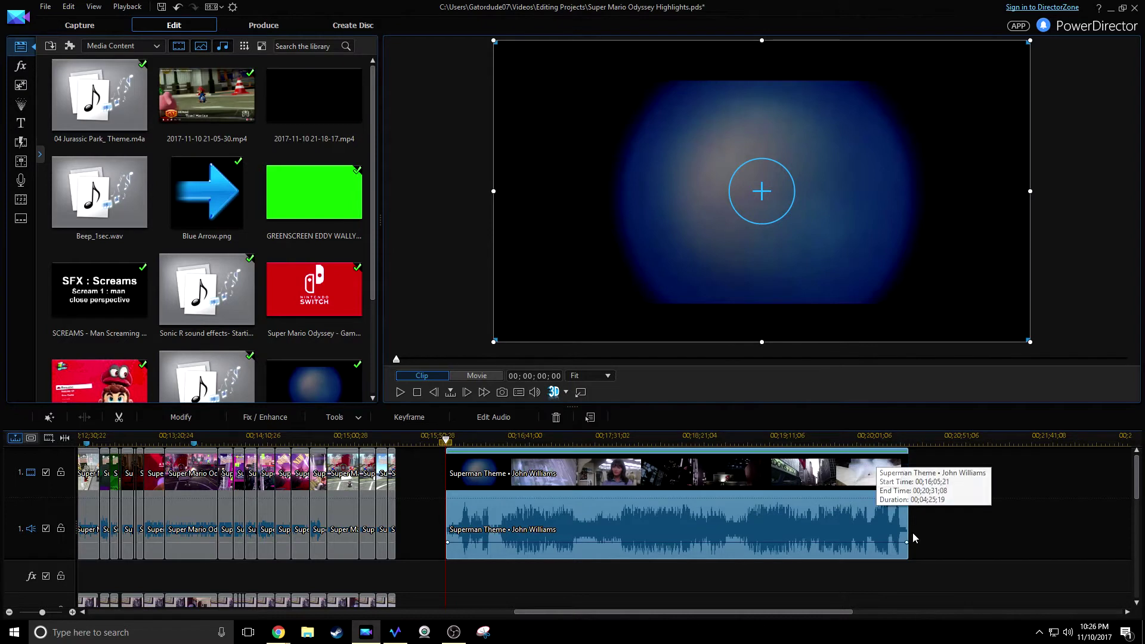
drag(901, 440, 832, 440)
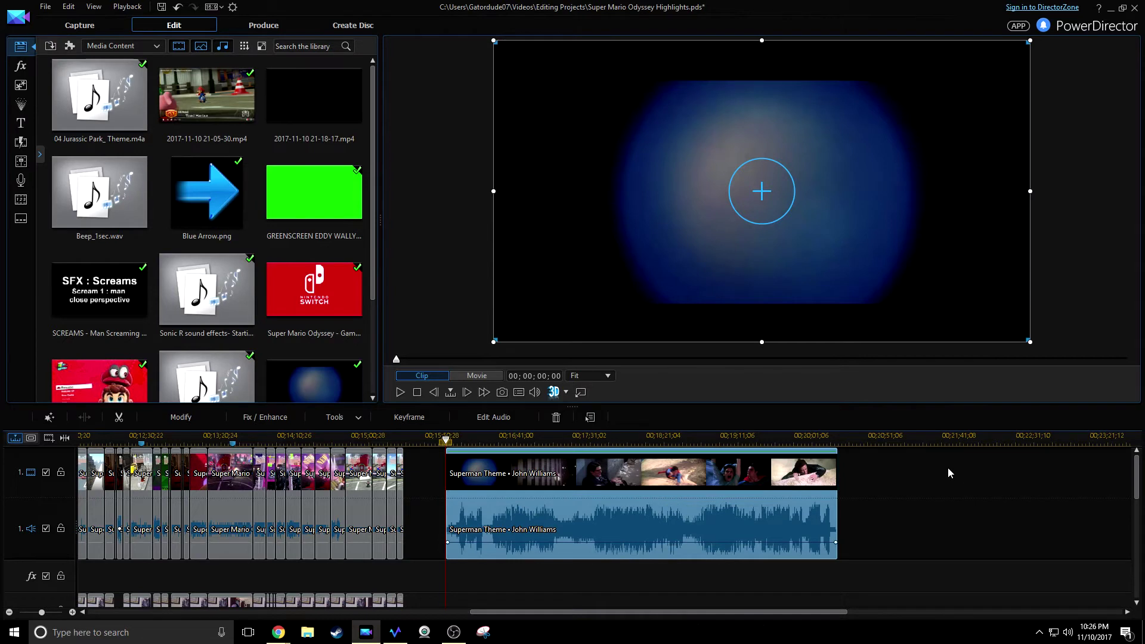
- Play the Superman Theme clip from about 00;16;45 to 00;17;02 and replay its middle to find where the wanted musical passage starts
key(space)
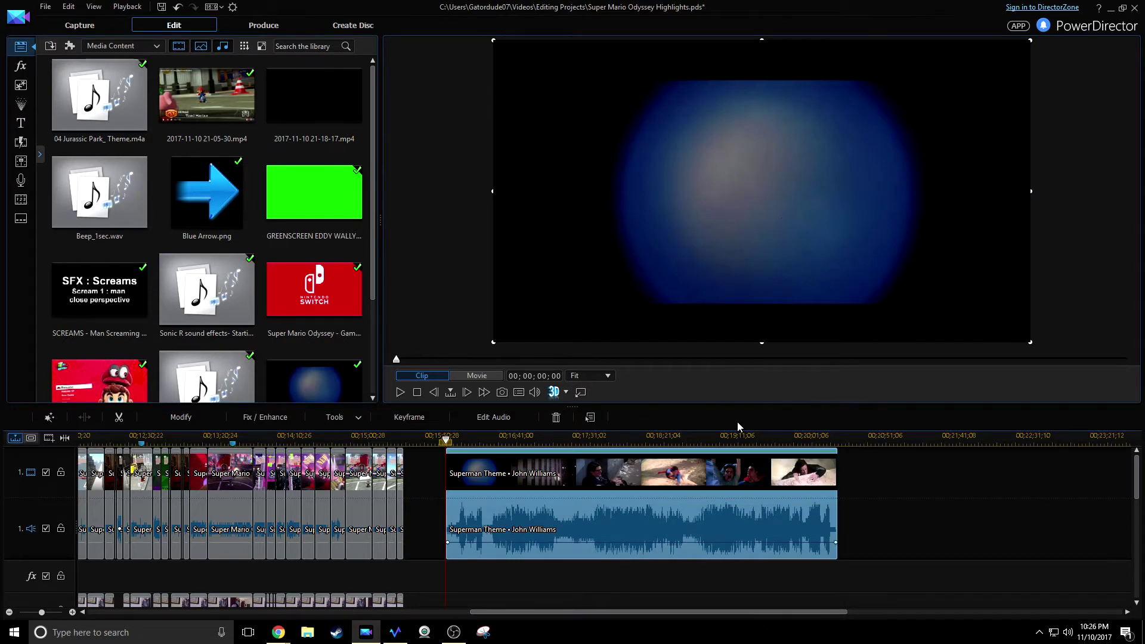
click(499, 444)
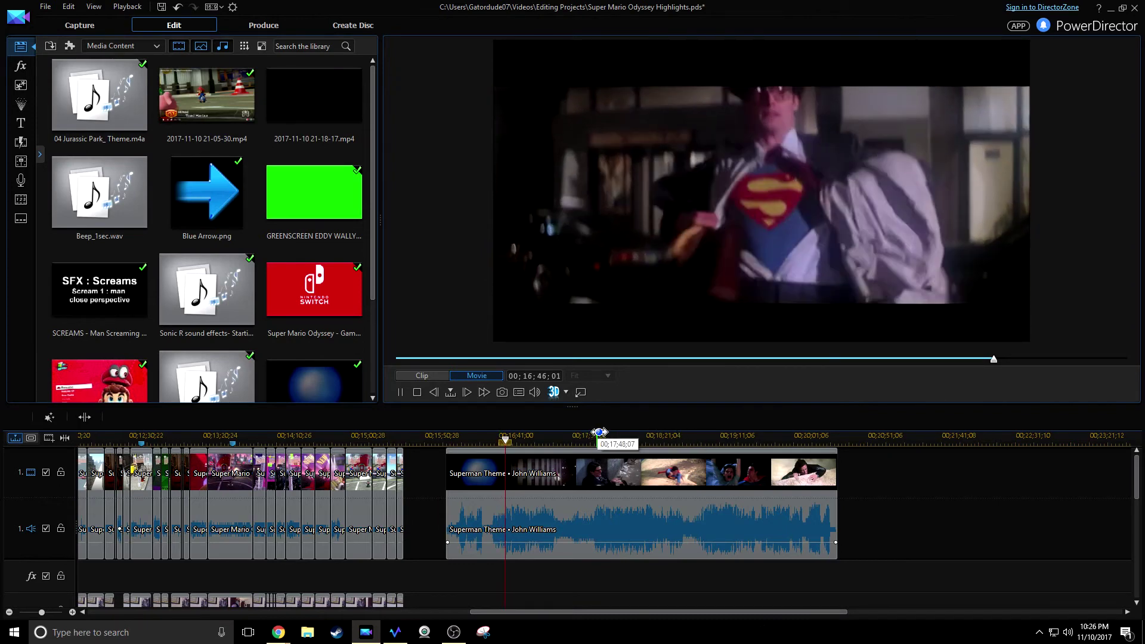
drag(620, 400, 620, 352)
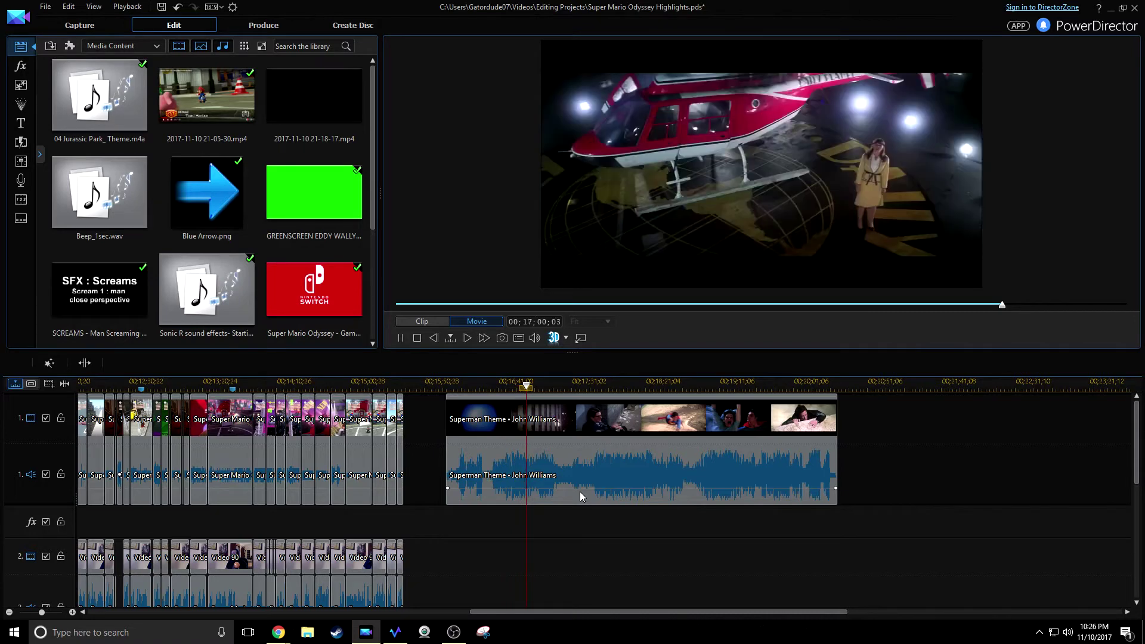
key(space)
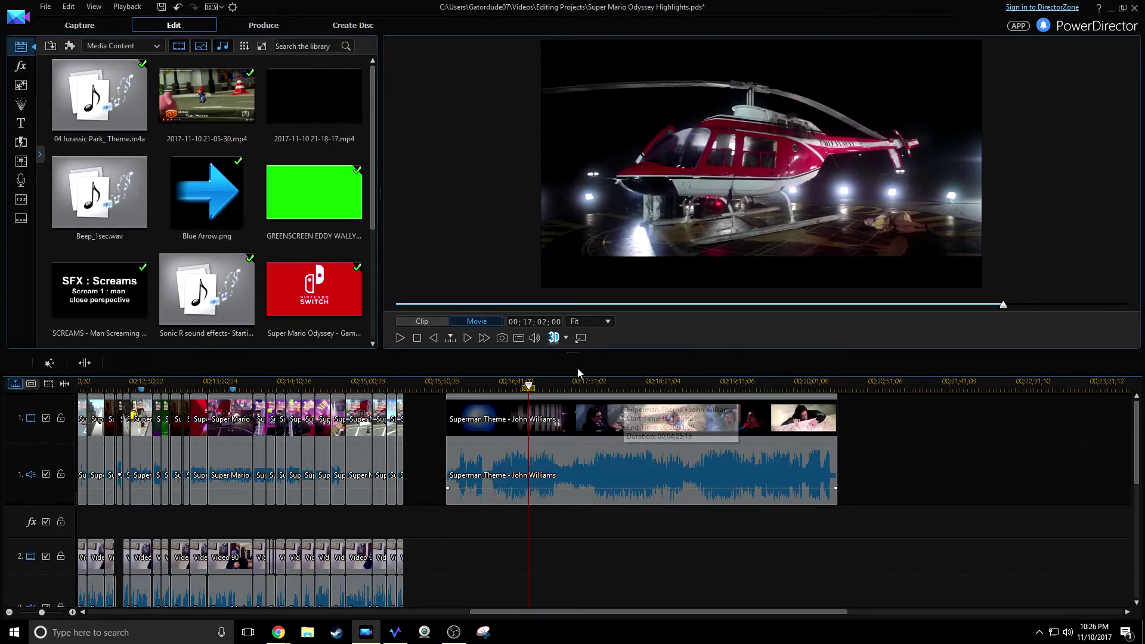
drag(564, 380, 458, 390)
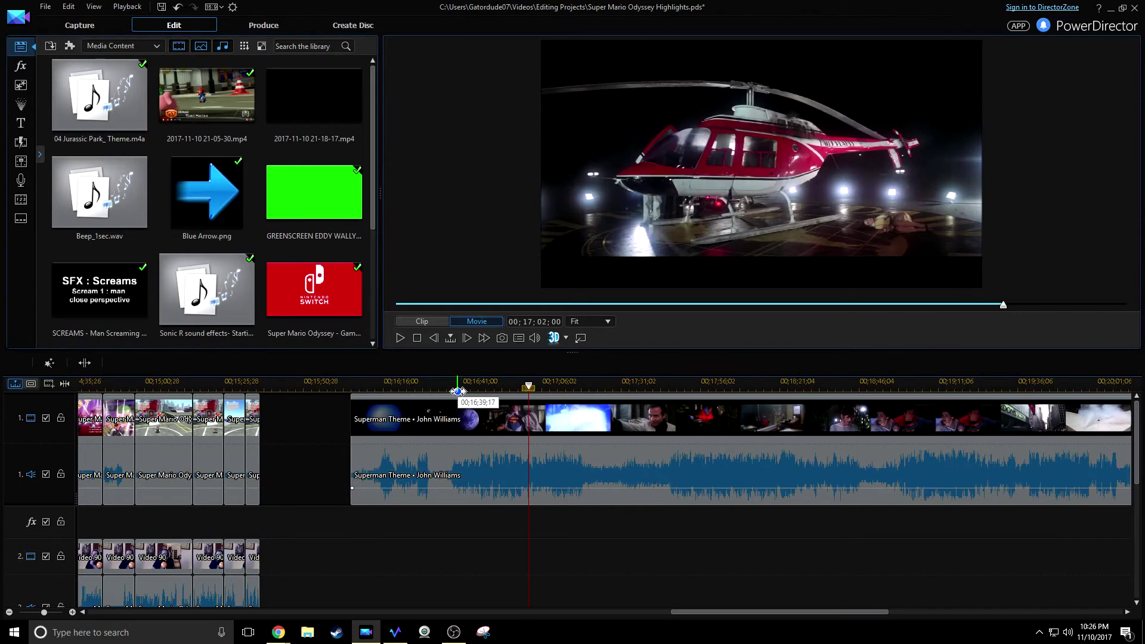
click(501, 384)
key(space)
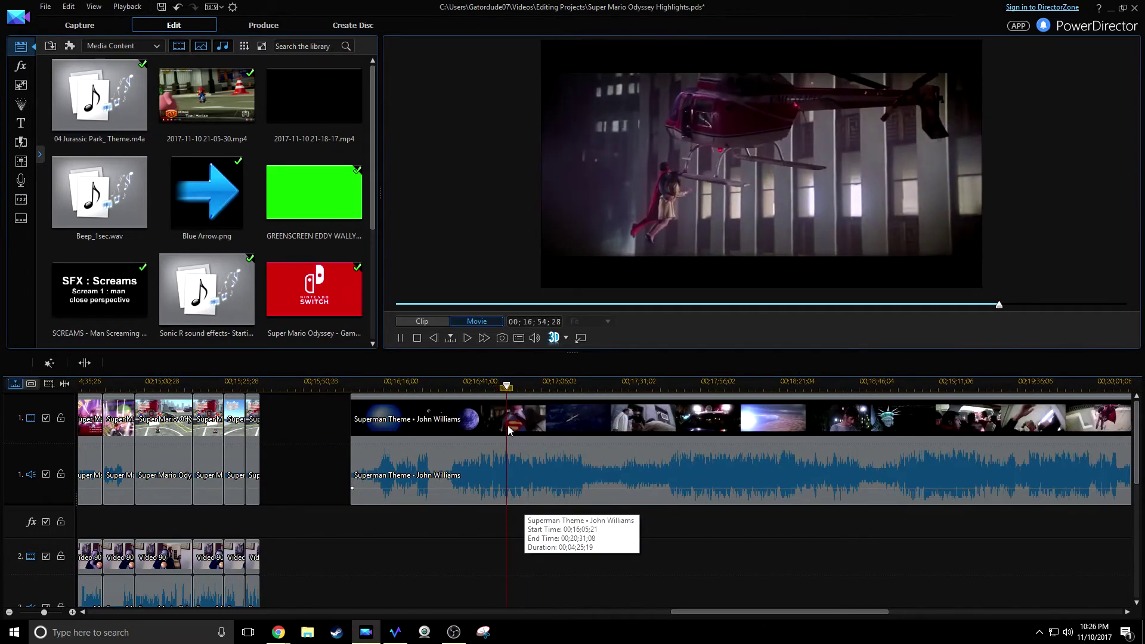
key(space)
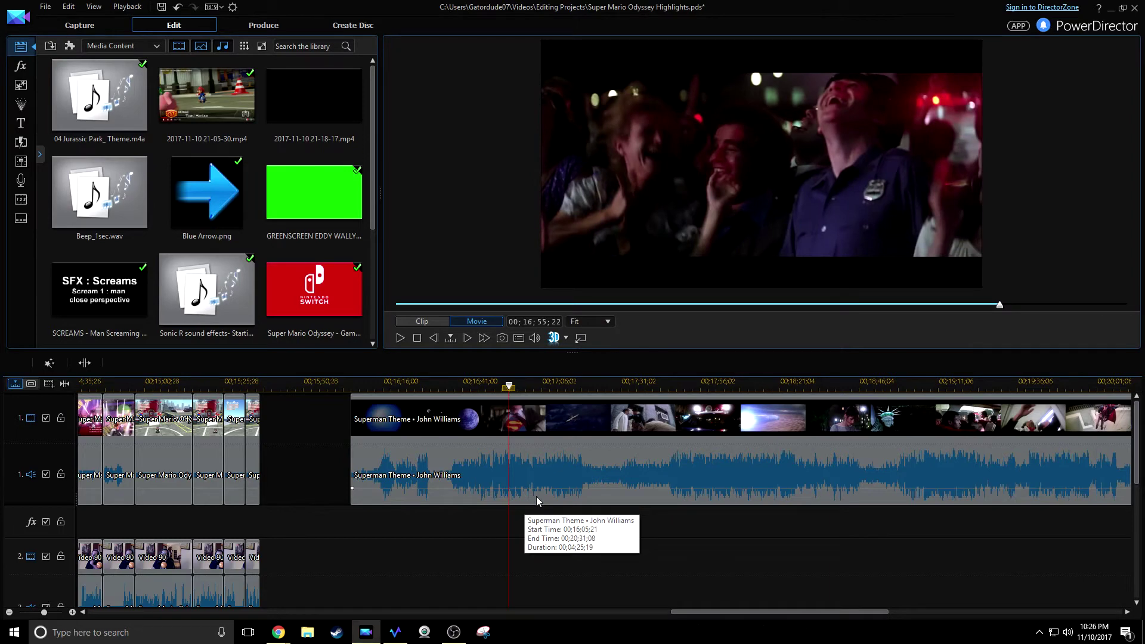
- Try splitting the Superman Theme clip at 00;16;55;22, play past the cut, and undo the split
key(ctrl+t)
key(space)
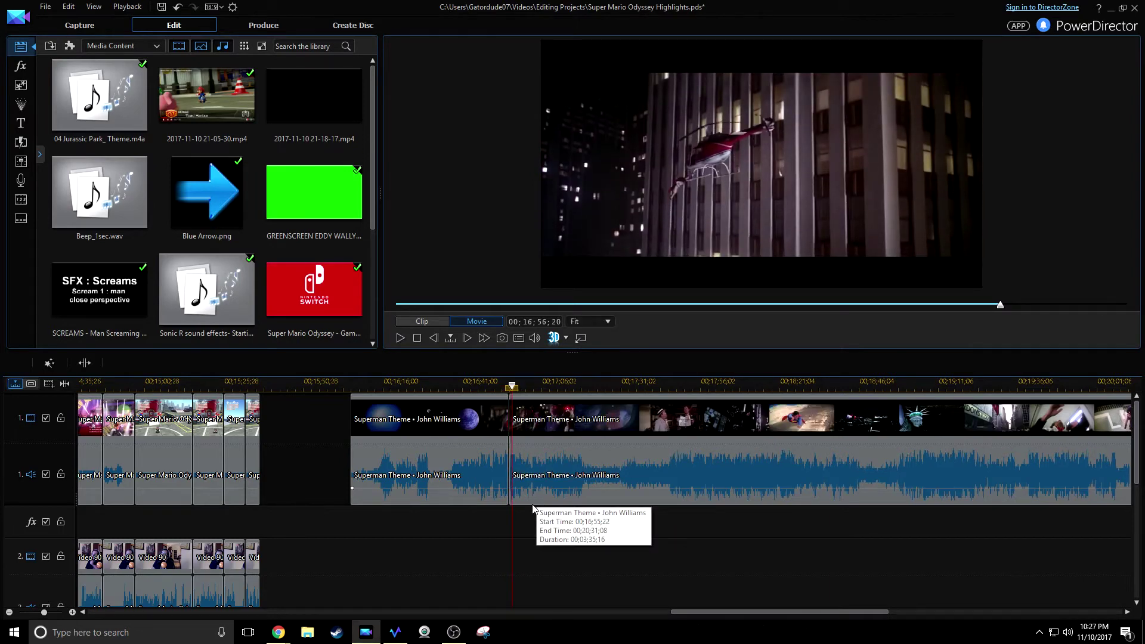
click(178, 7)
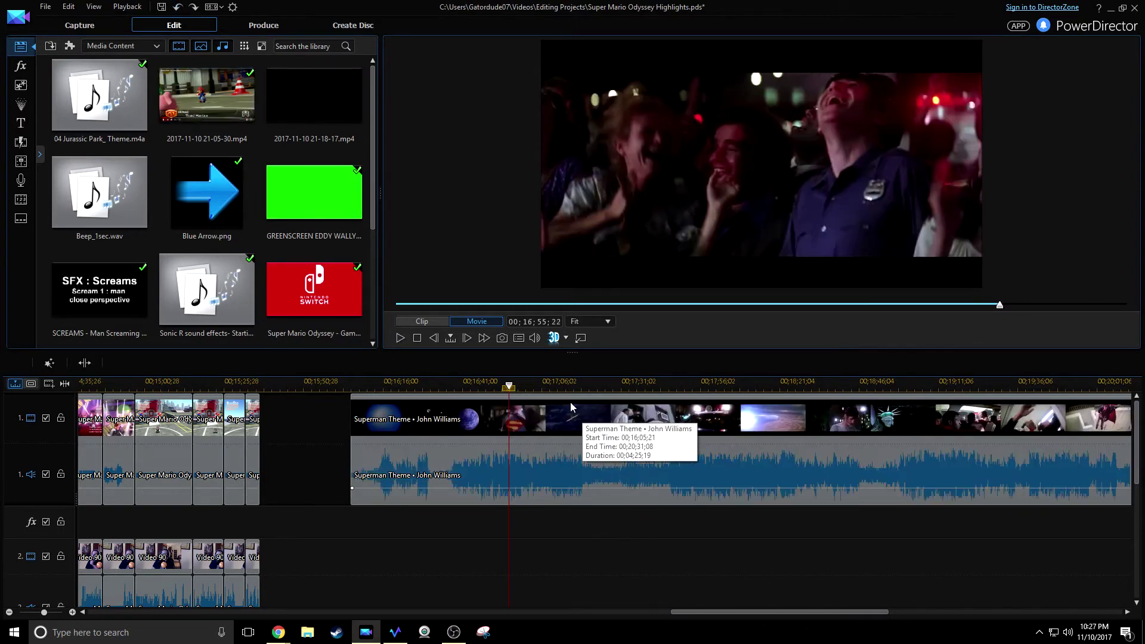
- Split the Superman Theme clip at 00;16;56;08, at the start of the wanted musical passage
scroll(818, 448, up, 3)
click(514, 555)
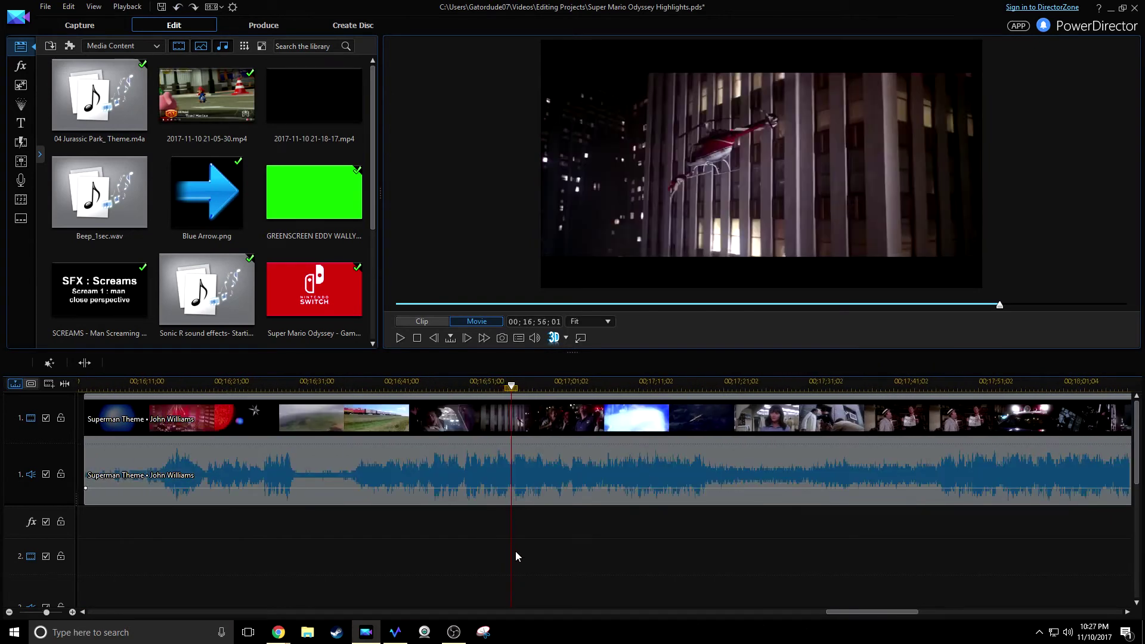
key(comma)
key(comma)
key(comma)
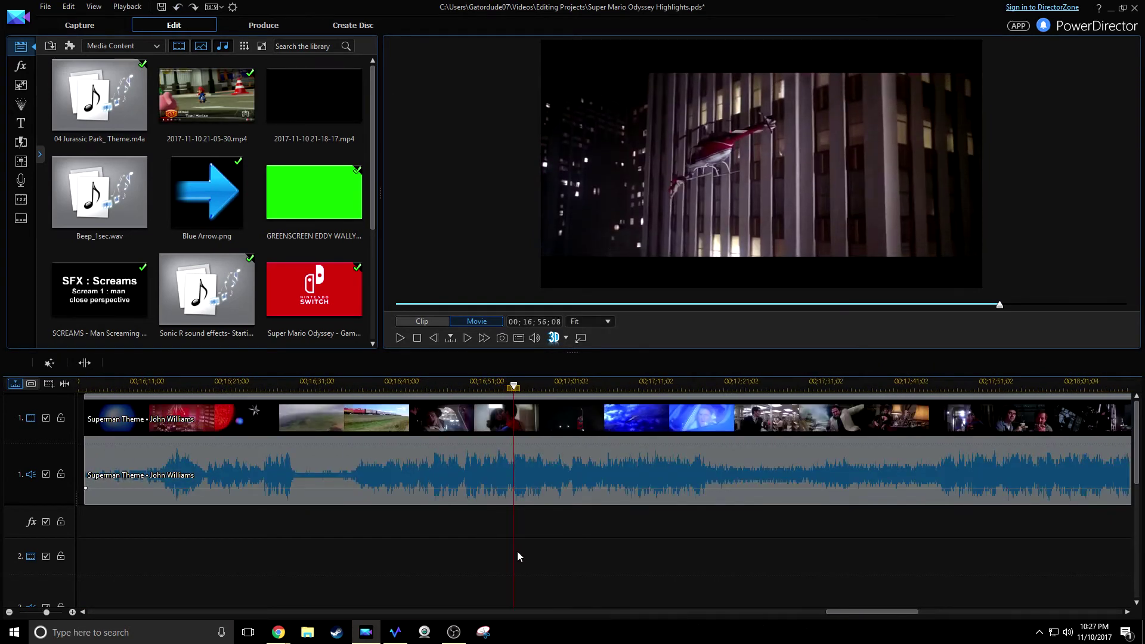
key(ctrl+t)
- Replay the passage after the first cut to find its end, and split the Superman Theme clip again at 00;16;59;01
key(space)
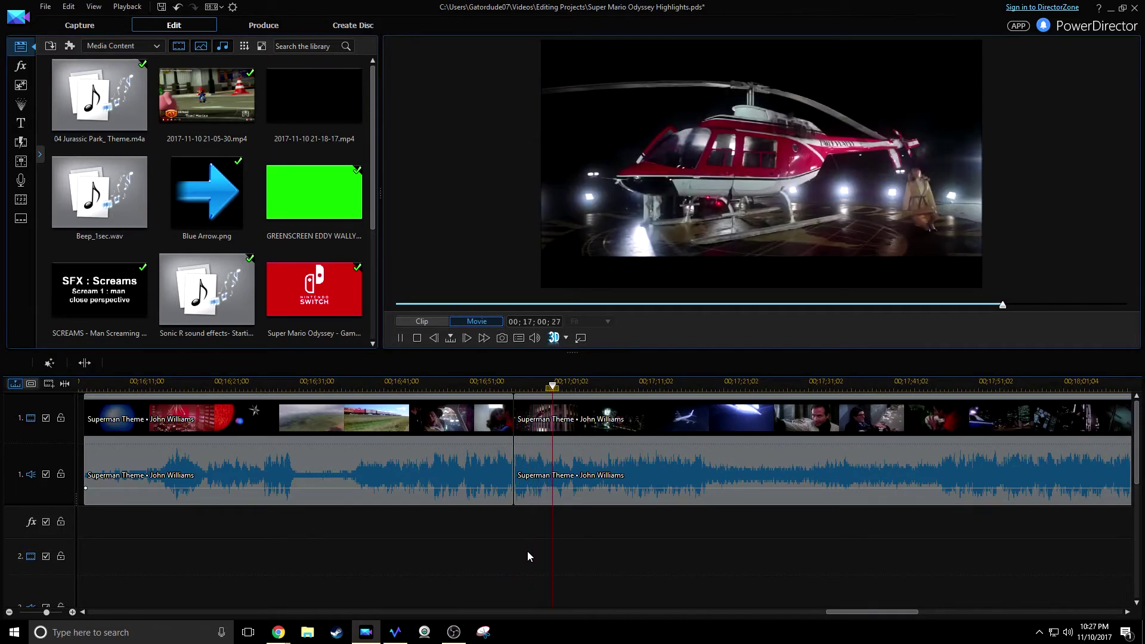
key(space)
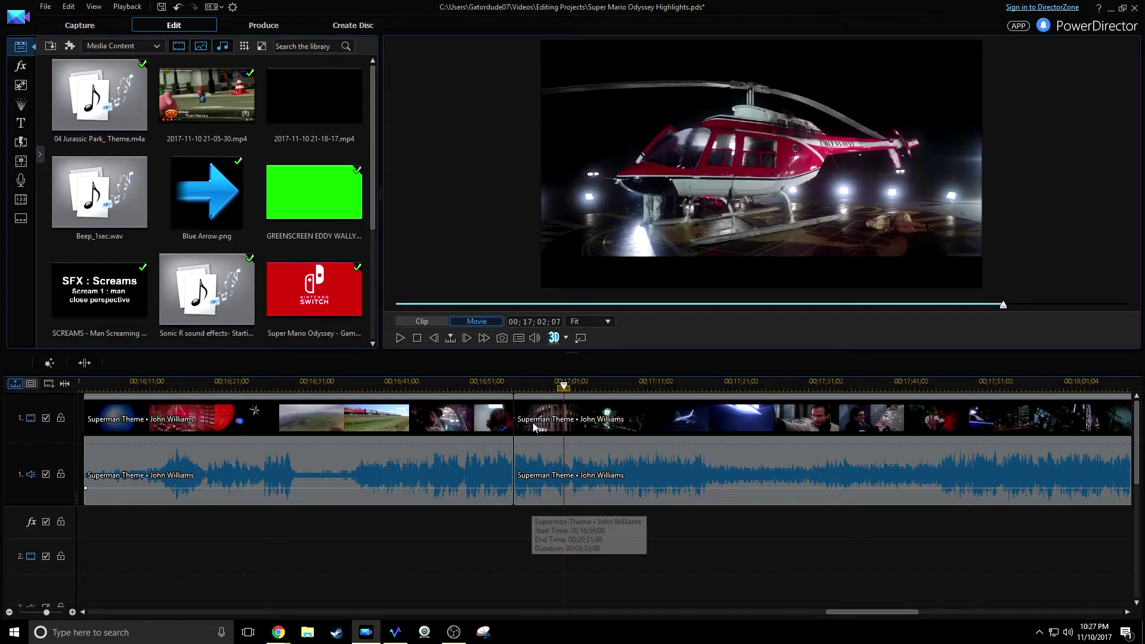
click(522, 389)
key(space)
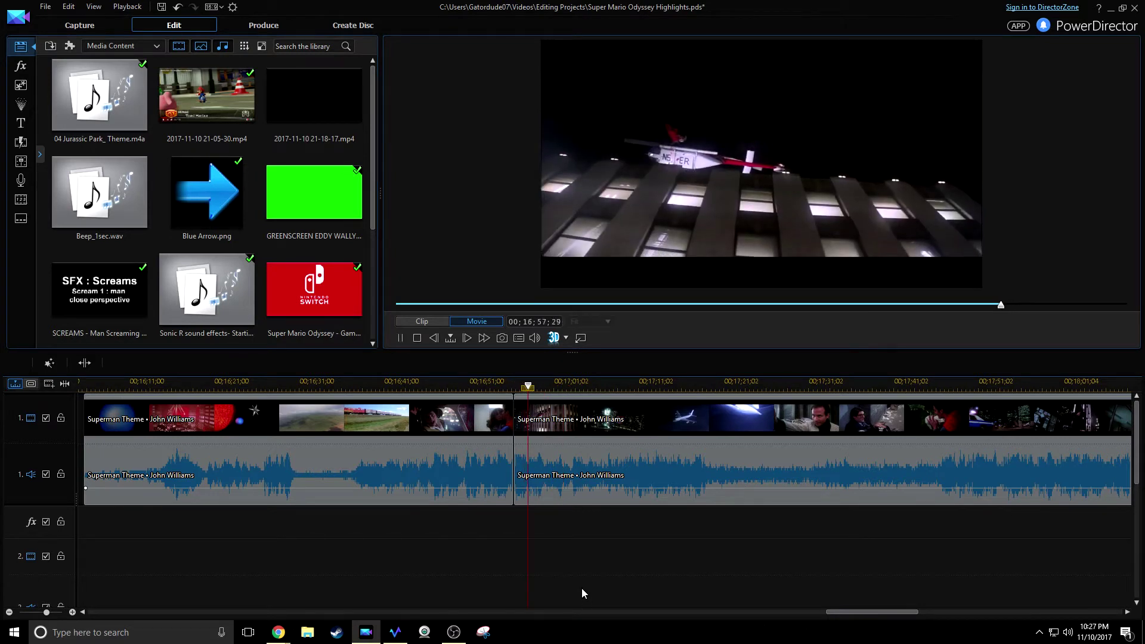
key(space)
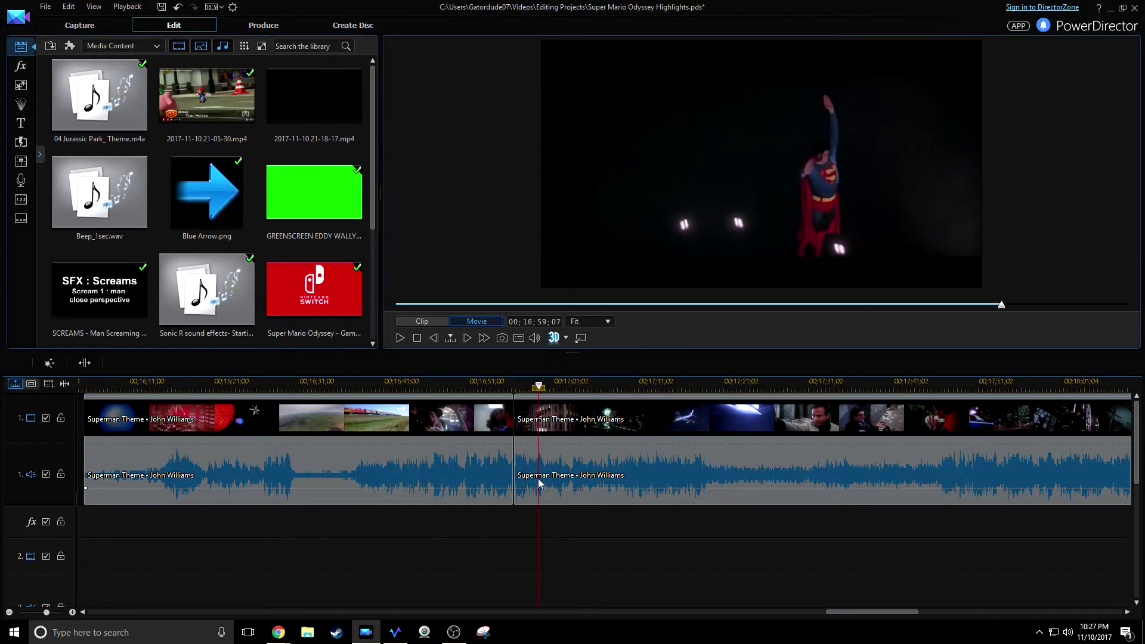
click(522, 385)
key(space)
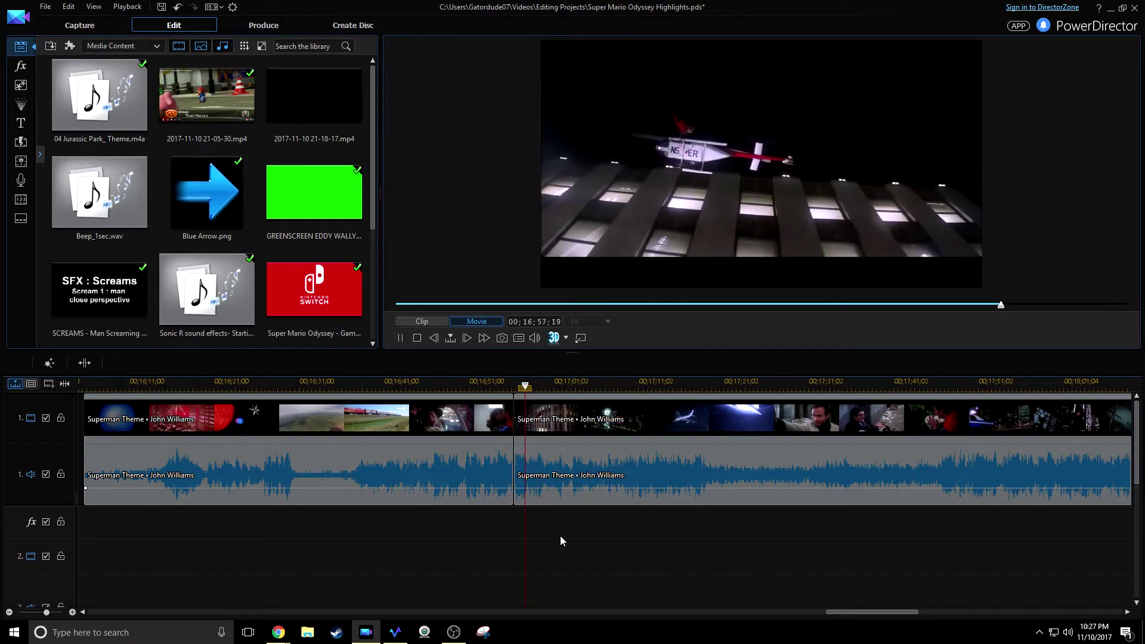
key(space)
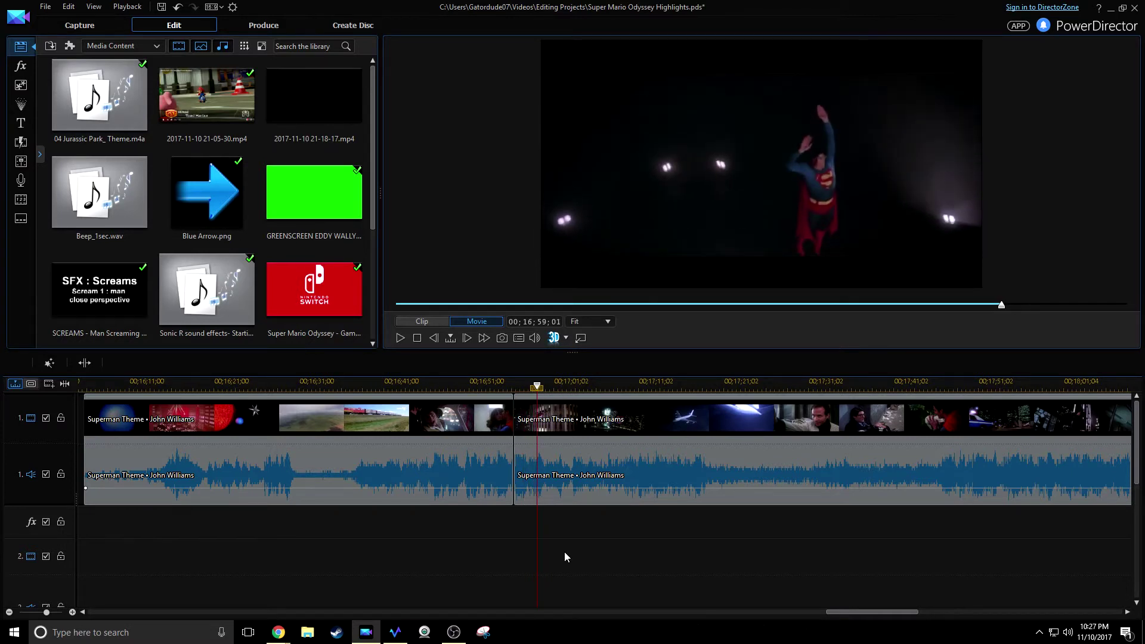
key(ctrl+t)
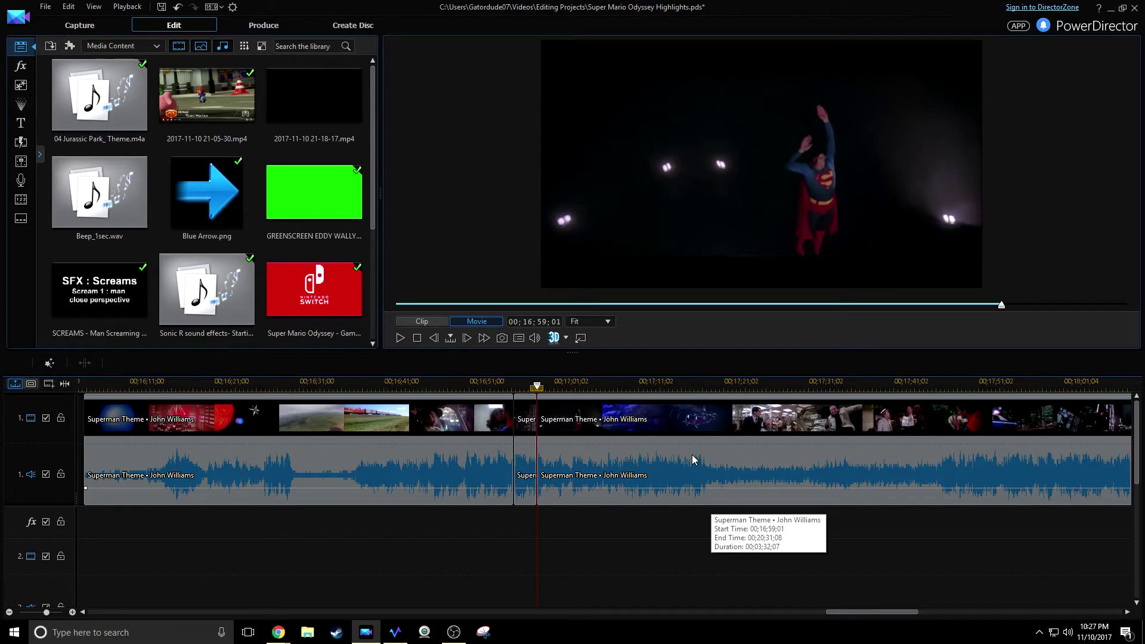
- Remove the Superman Theme pieces before and after the short middle excerpt, leaving gaps in their place
click(664, 495)
right_click(392, 477)
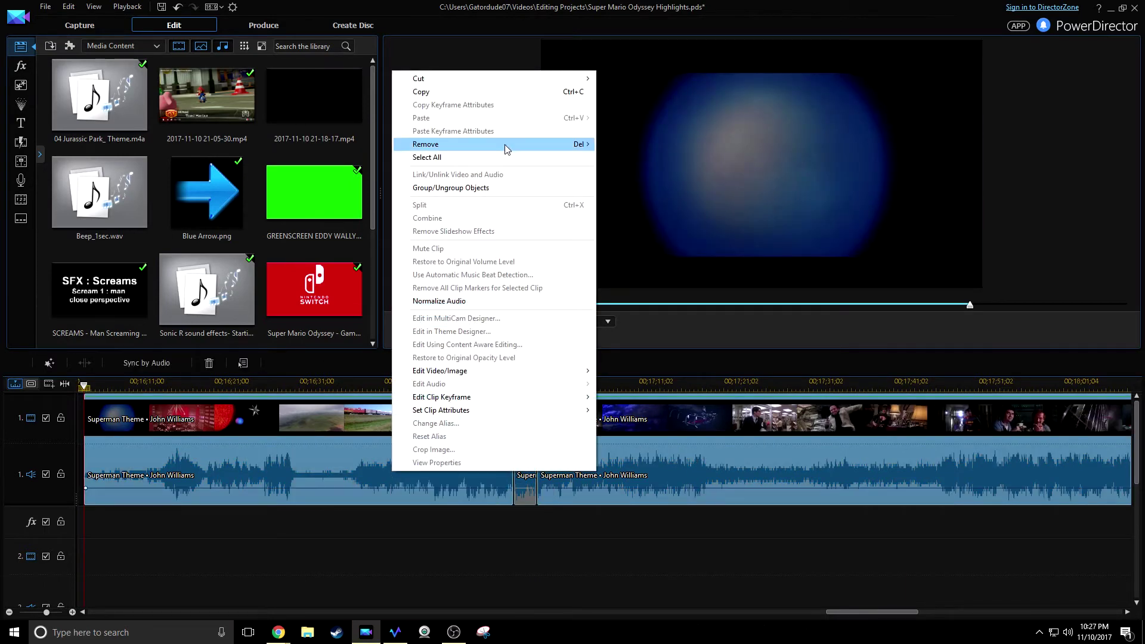
click(632, 144)
- Unlink the Superman Theme excerpt's video from its audio and remove only the video part, leaving its gap
right_click(526, 454)
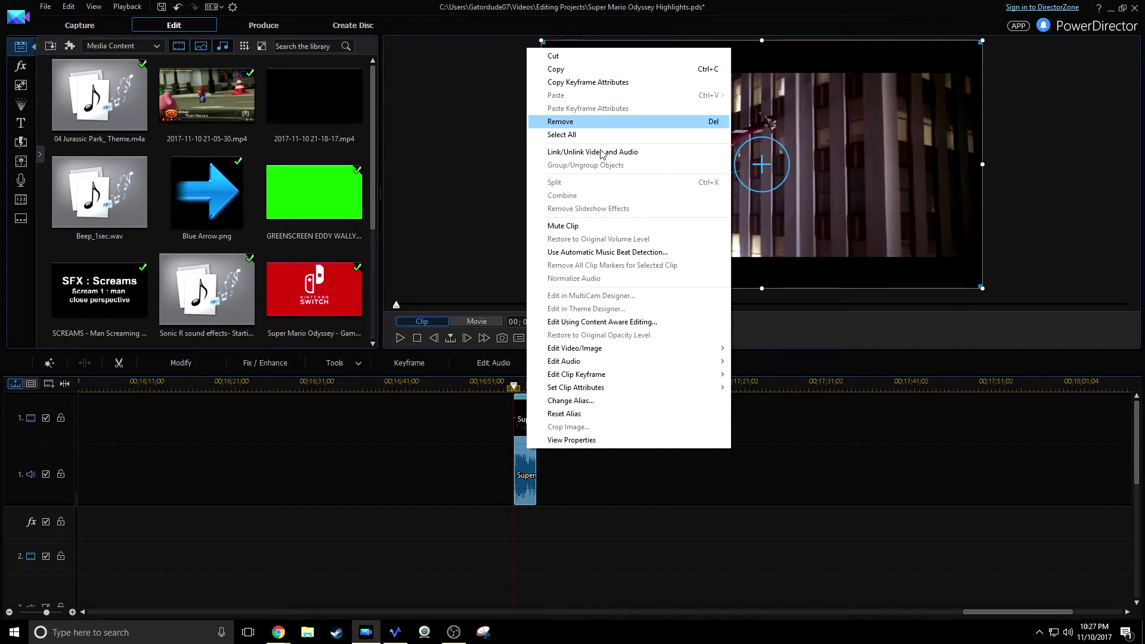
click(601, 153)
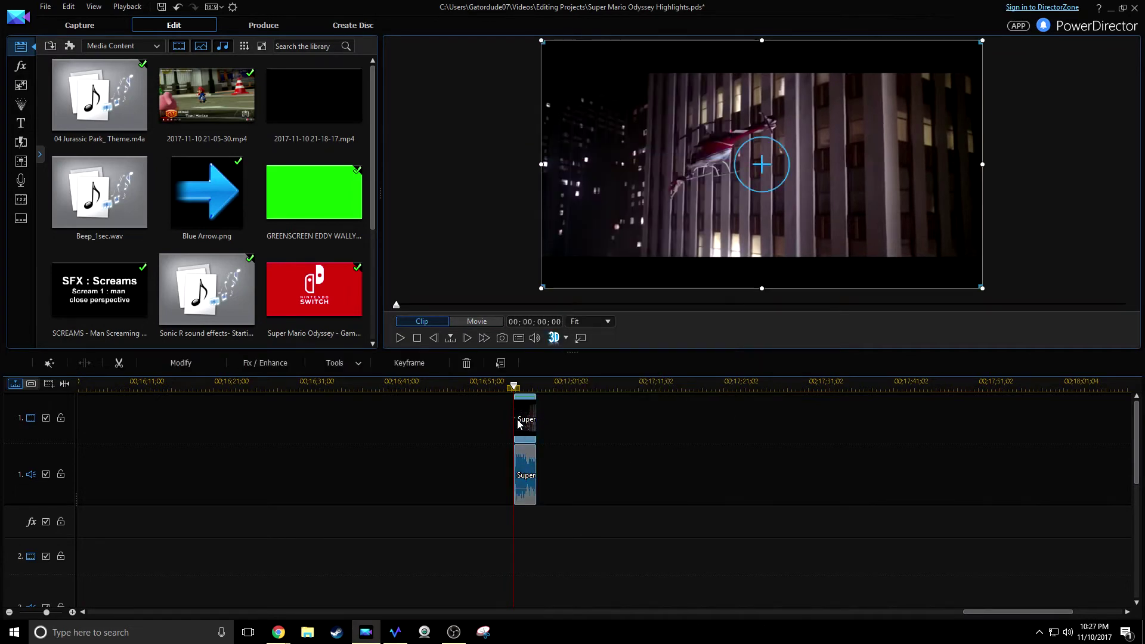
right_click(518, 424)
click(655, 97)
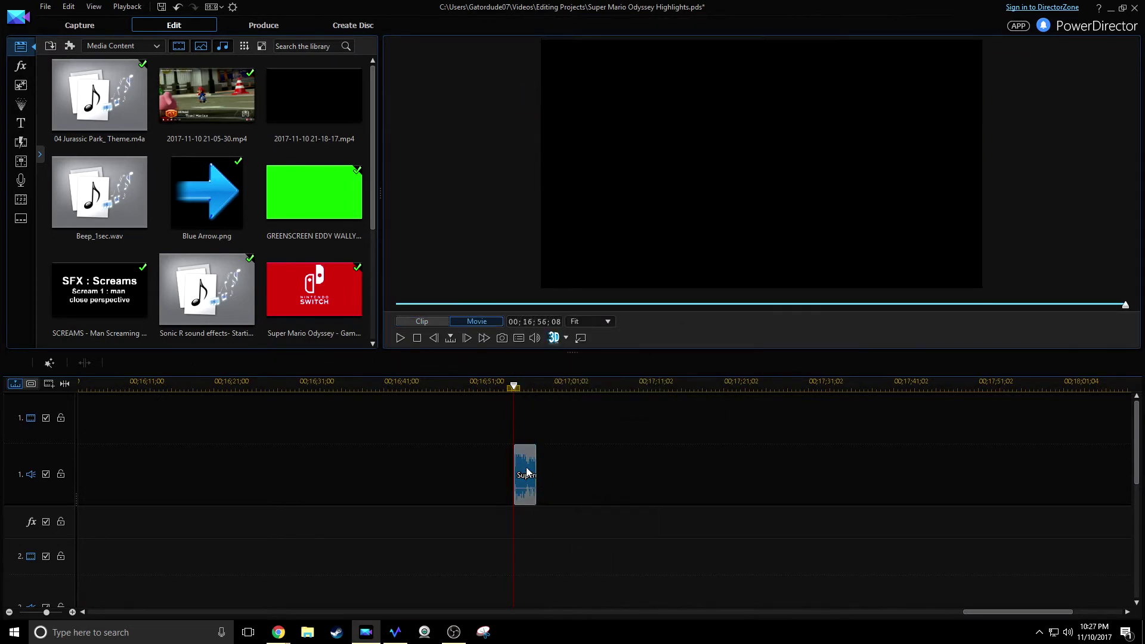
- Move the Superman Theme audio excerpt to audio track 2, into the webcam-free gap, starting at 00;04;38;00
scroll(321, 410, down, 2)
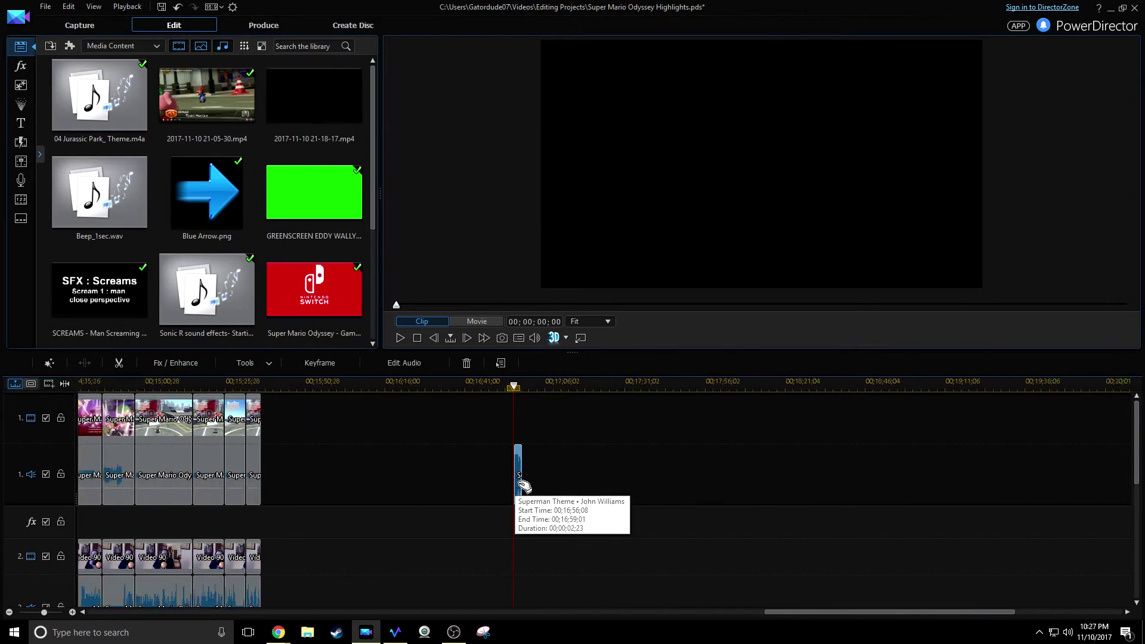
drag(524, 477, 71, 544)
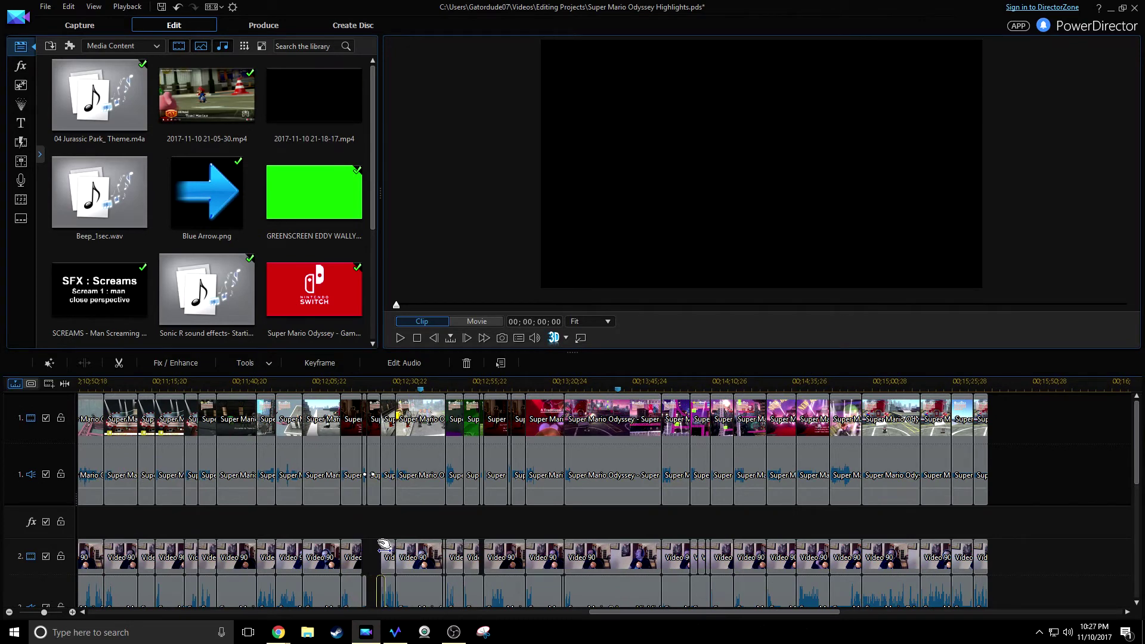
drag(382, 546, 382, 546)
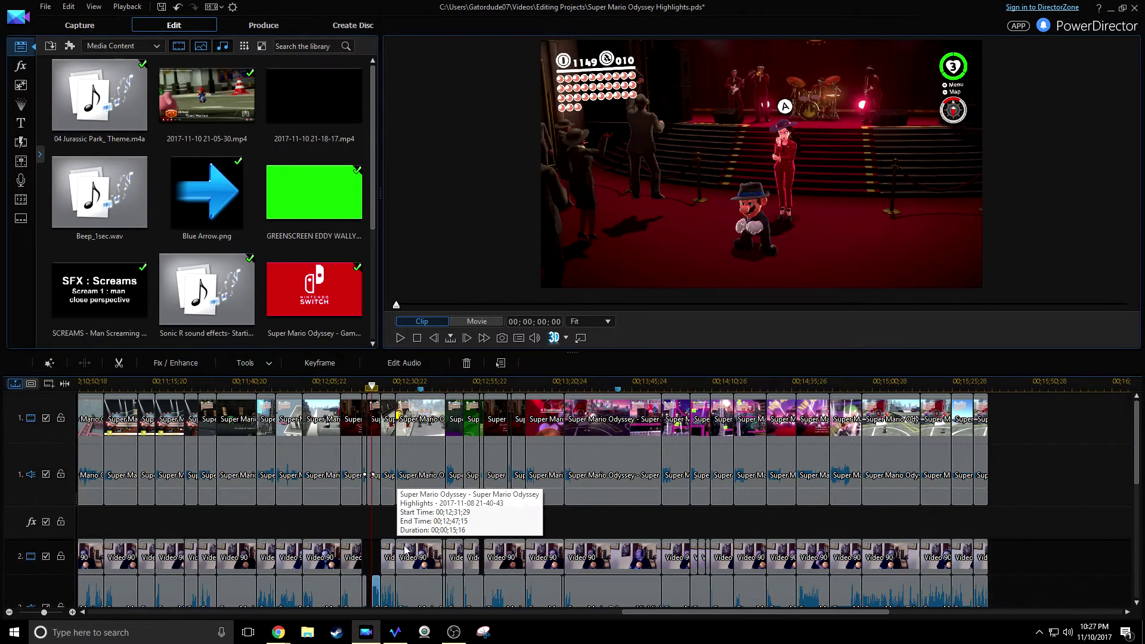
drag(381, 591, 208, 522)
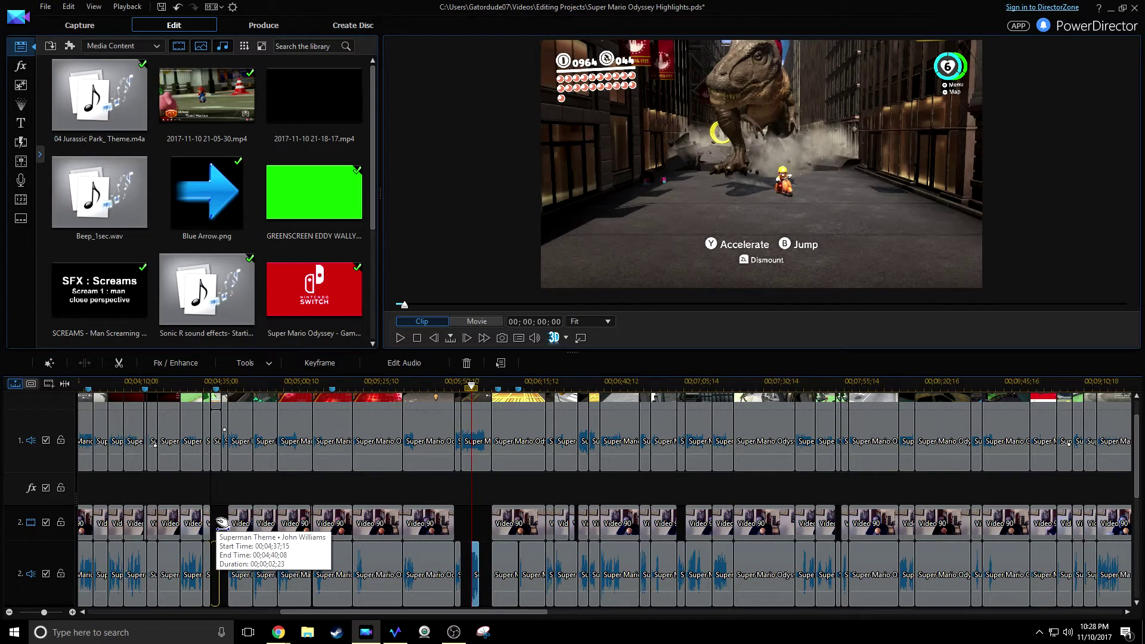
drag(225, 523, 221, 523)
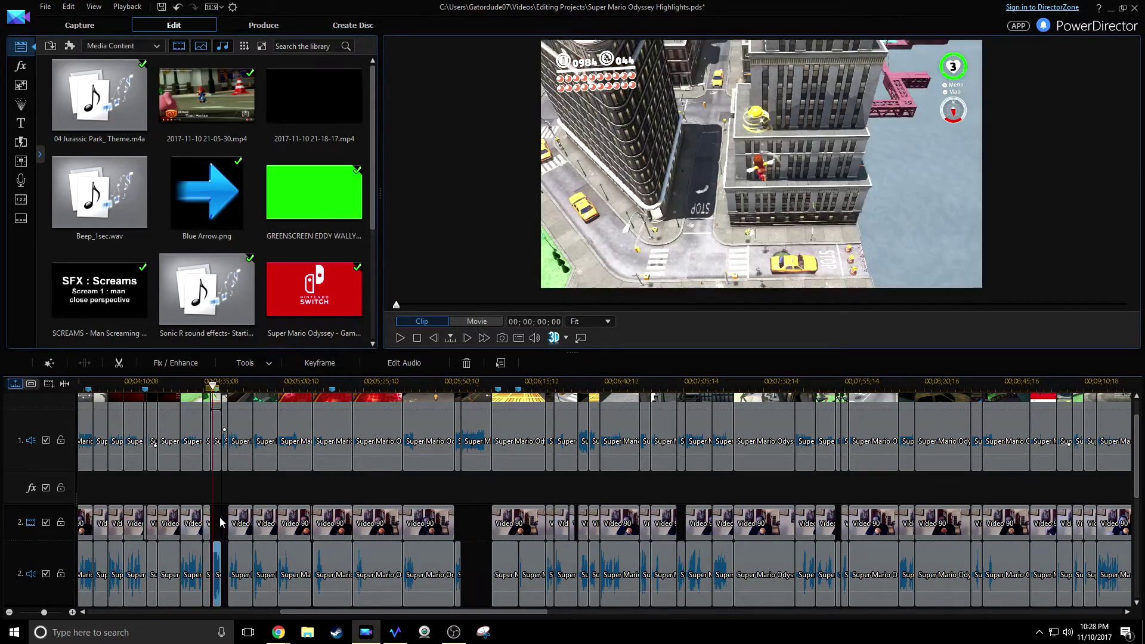
scroll(393, 511, up, 5)
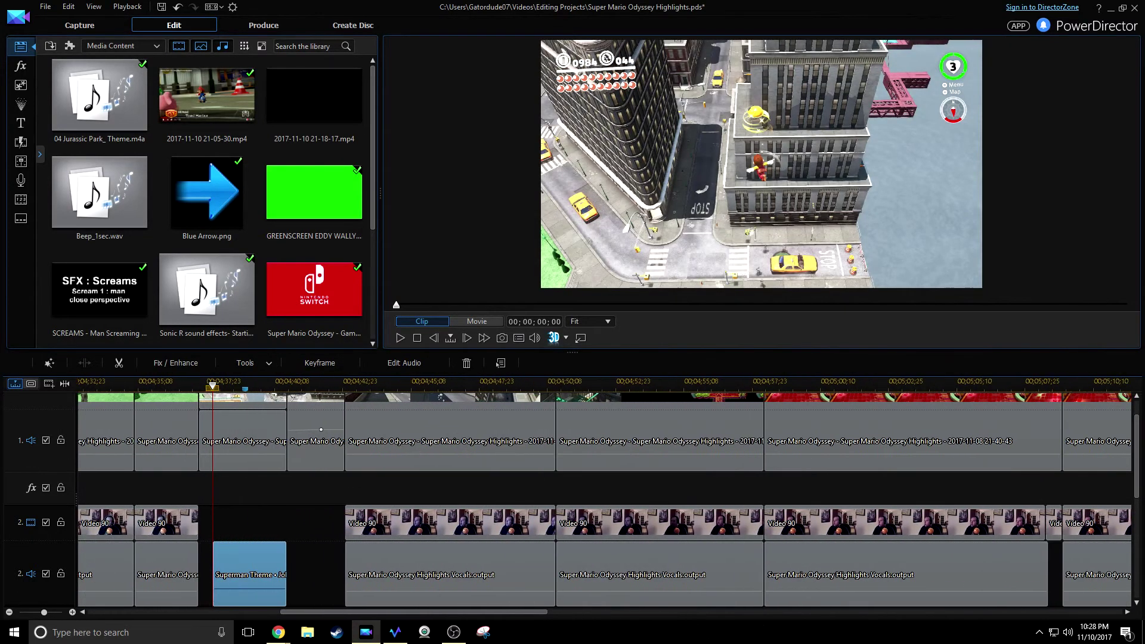
scroll(337, 533, up, 1)
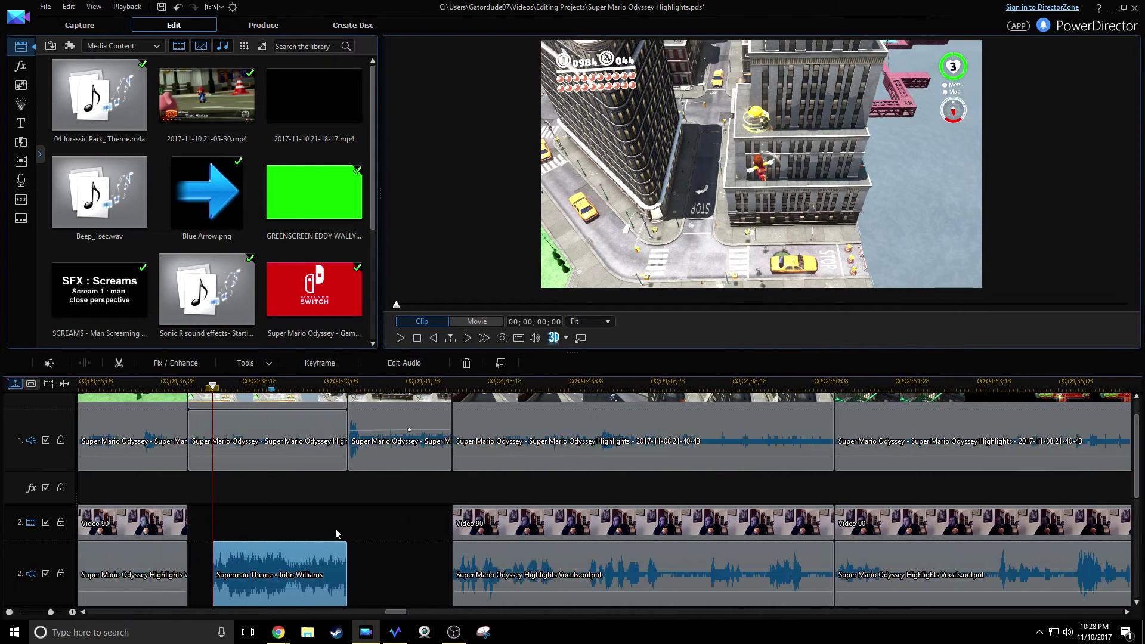
drag(310, 570, 304, 567)
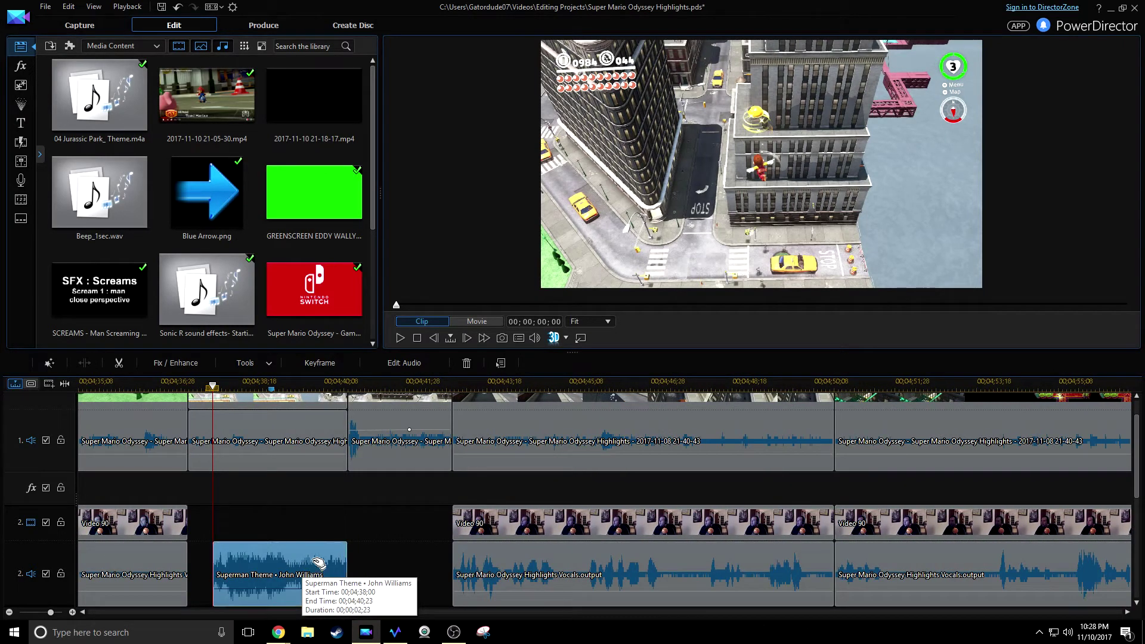
- Play the placed Superman Theme excerpt and extend its start back to 00;04;37;15, against the preceding vocals clip
key(space)
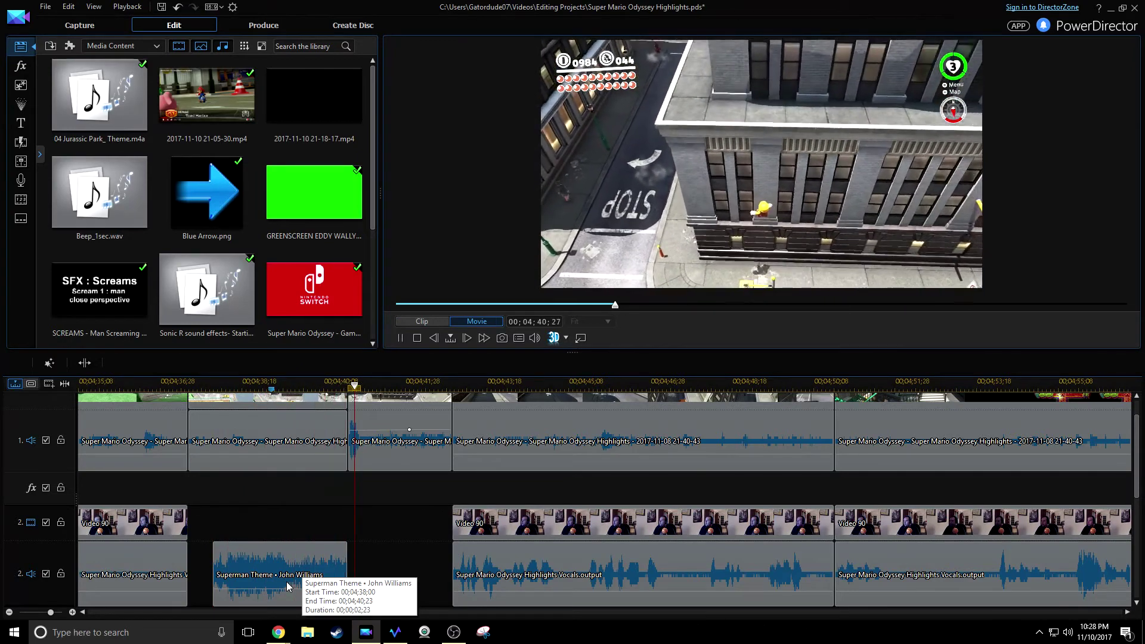
key(space)
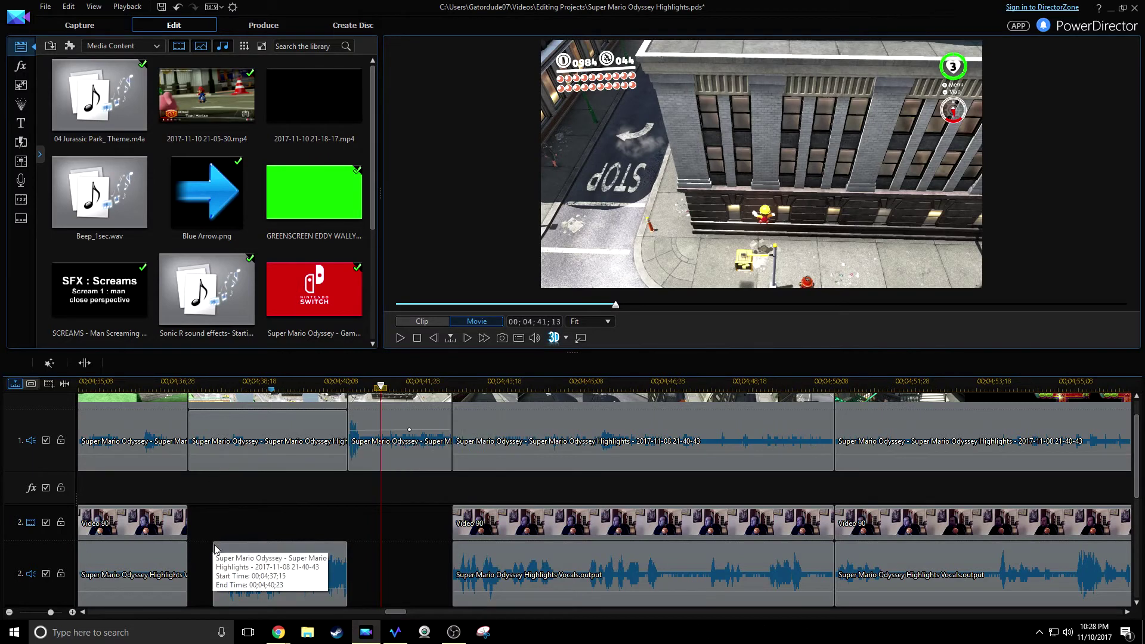
click(237, 546)
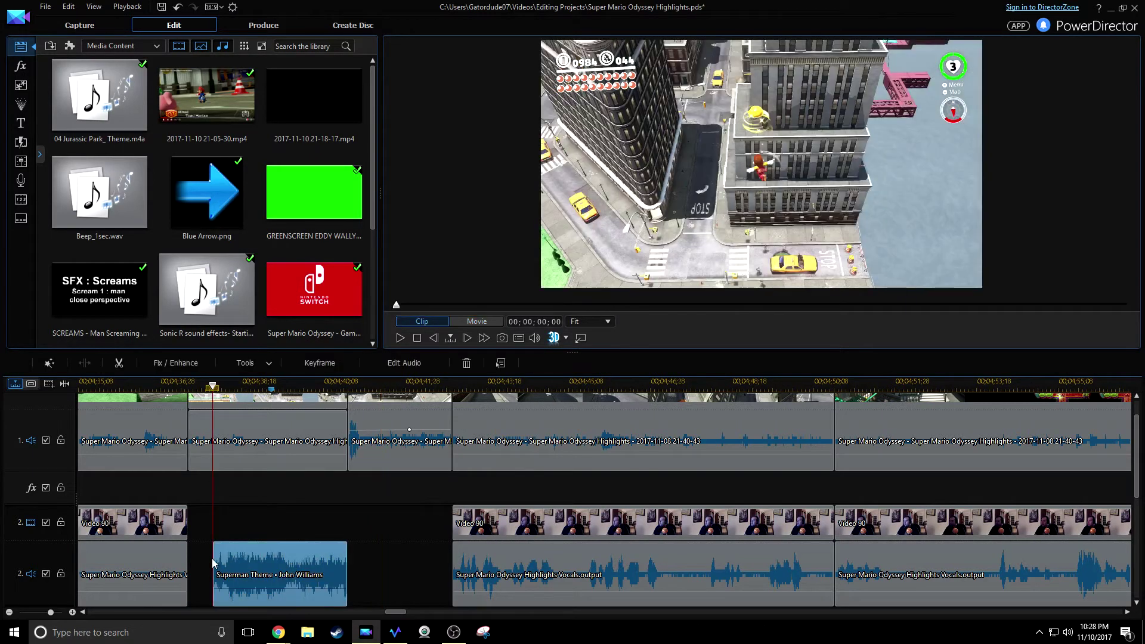
drag(214, 562, 189, 564)
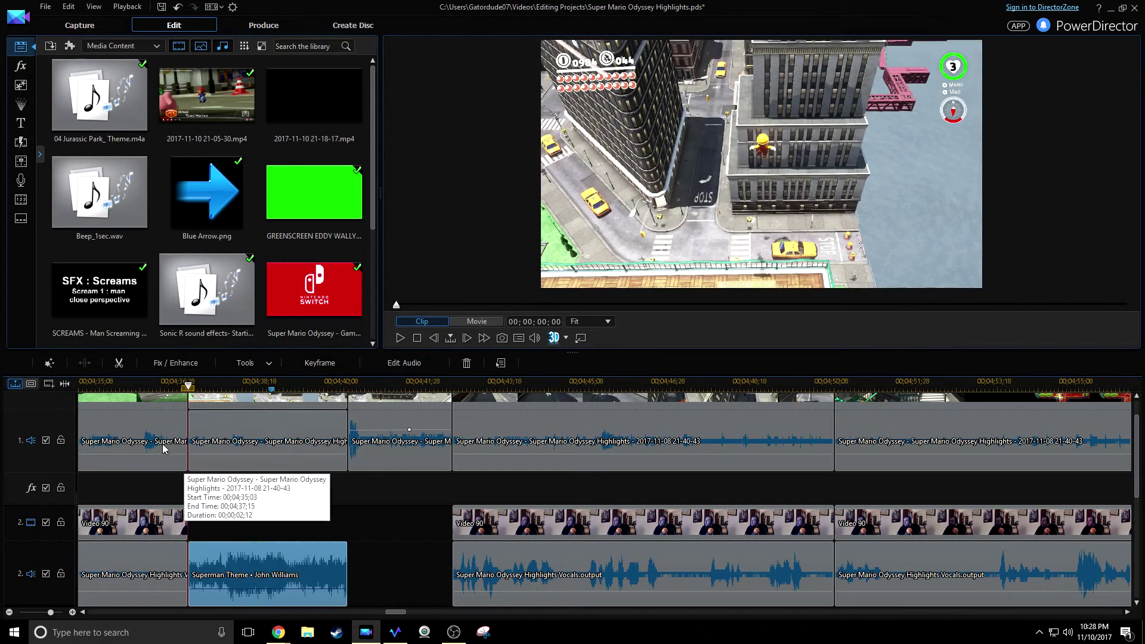
- Play from before the extended Superman Theme excerpt to past its end, and repeat to check the music's timing
click(120, 384)
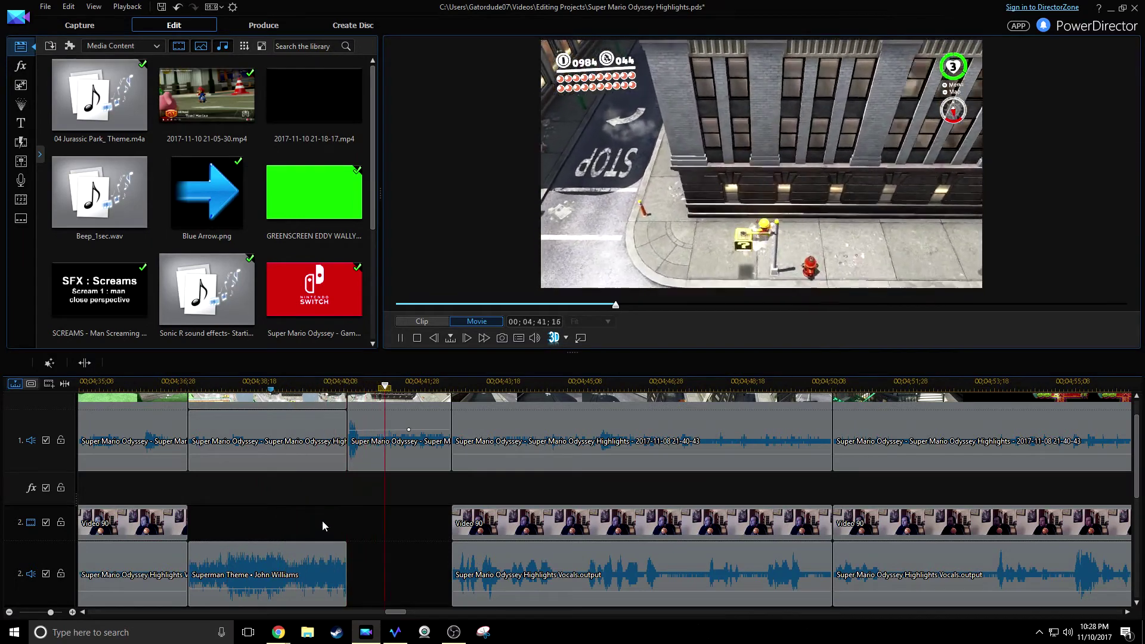
key(space)
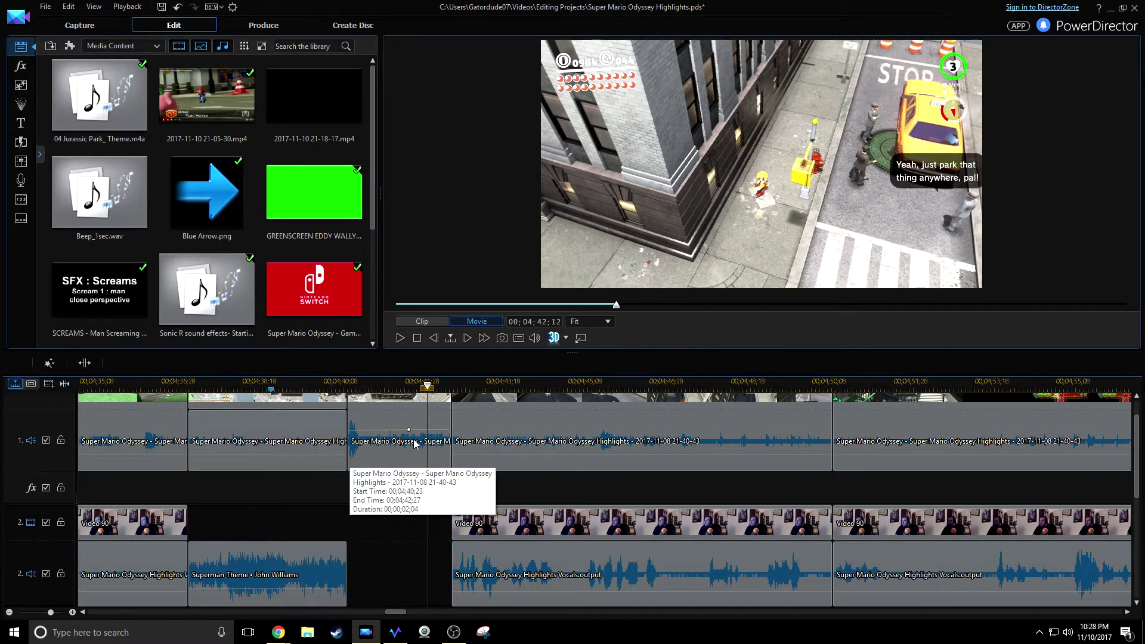
scroll(452, 432, down, 3)
scroll(392, 431, up, 3)
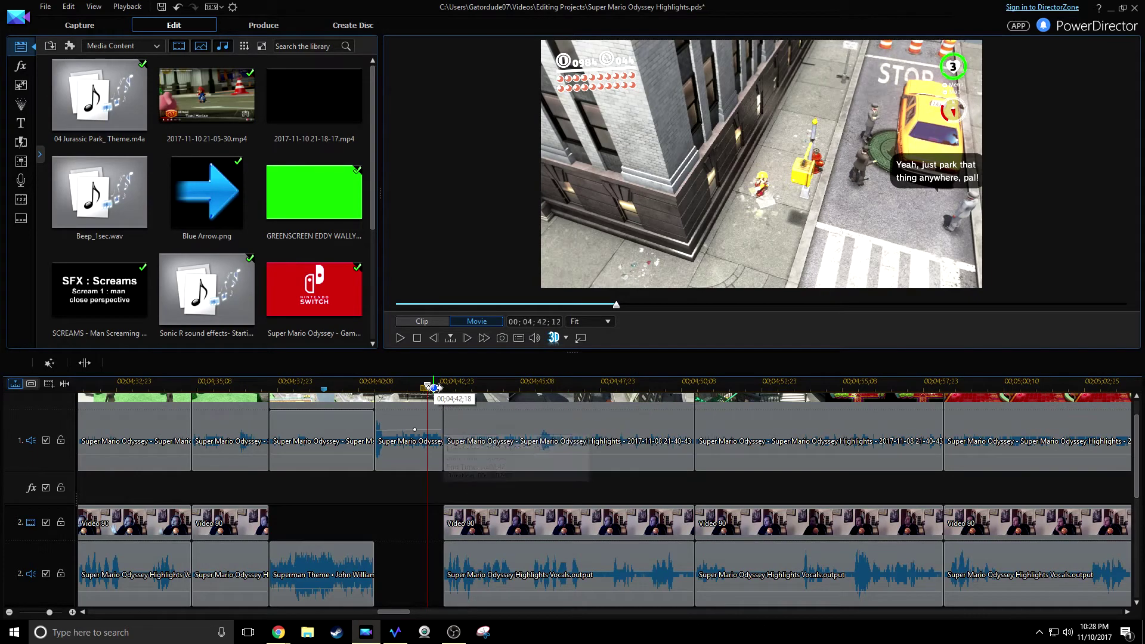
drag(428, 390, 153, 410)
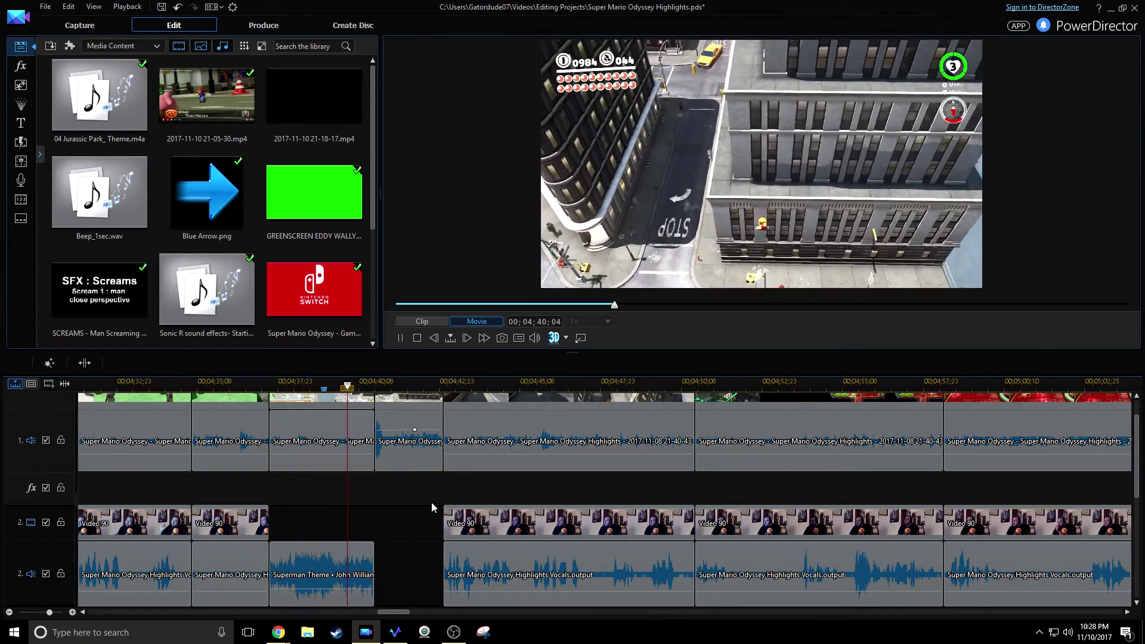
key(space)
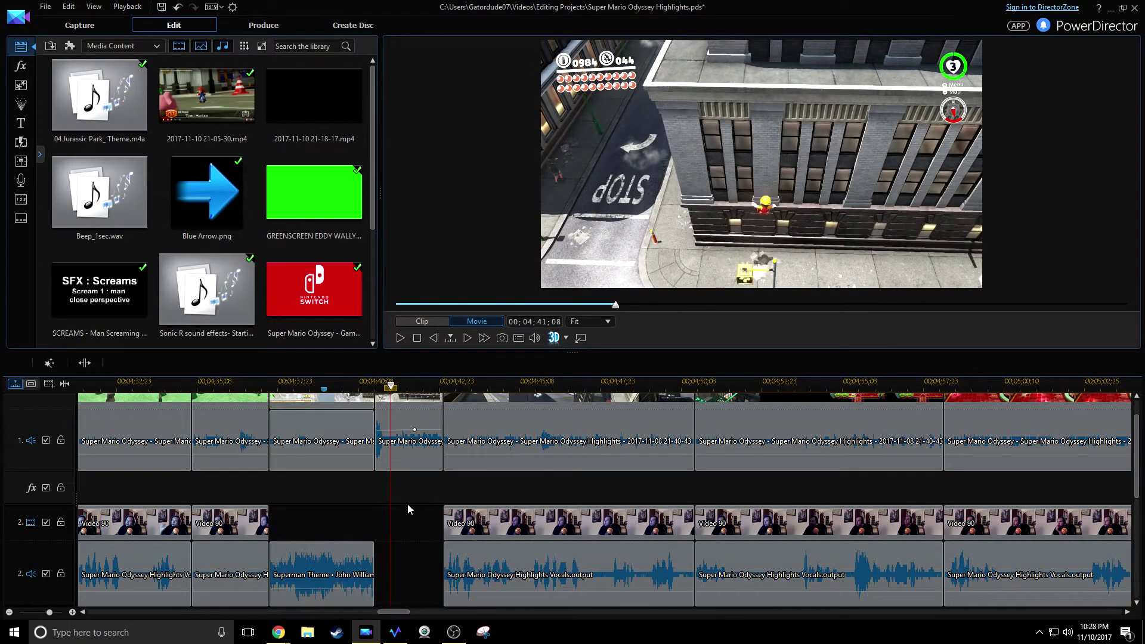
- Replay the gameplay clip above the Superman Theme excerpt from its start several times to judge how the music fits
click(273, 387)
key(space)
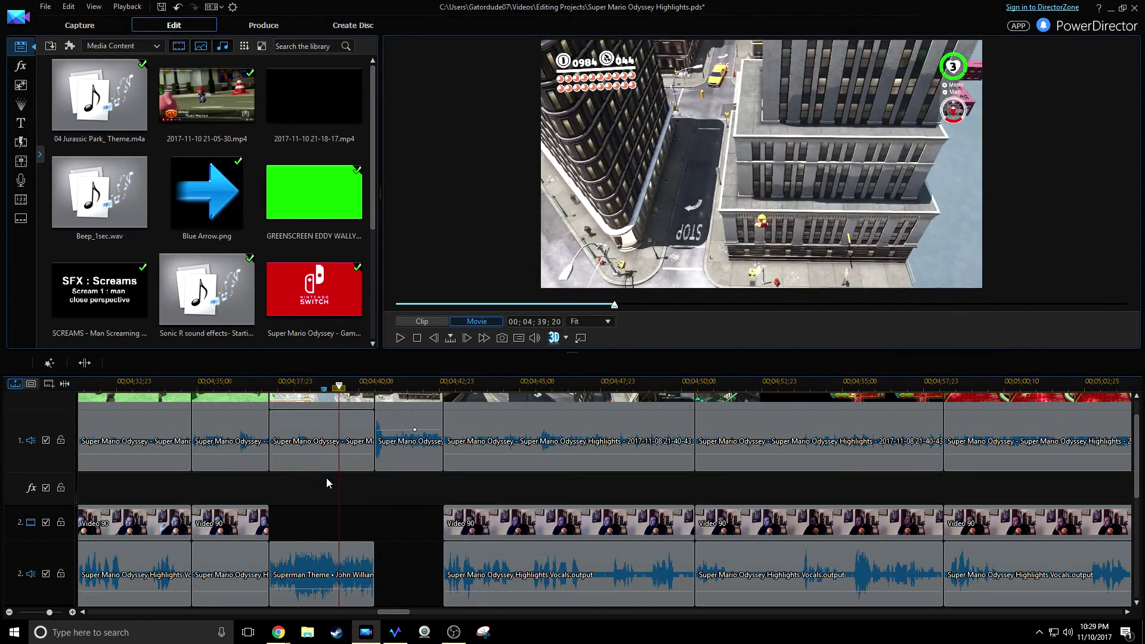
click(228, 456)
scroll(292, 434, up, 1)
click(292, 434)
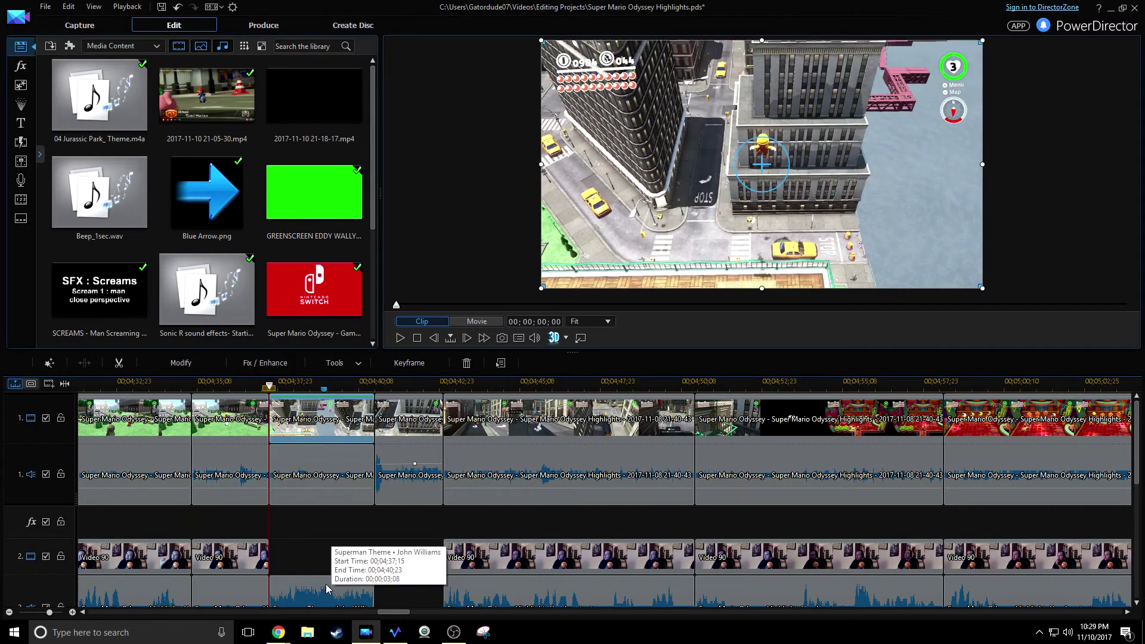
key(space)
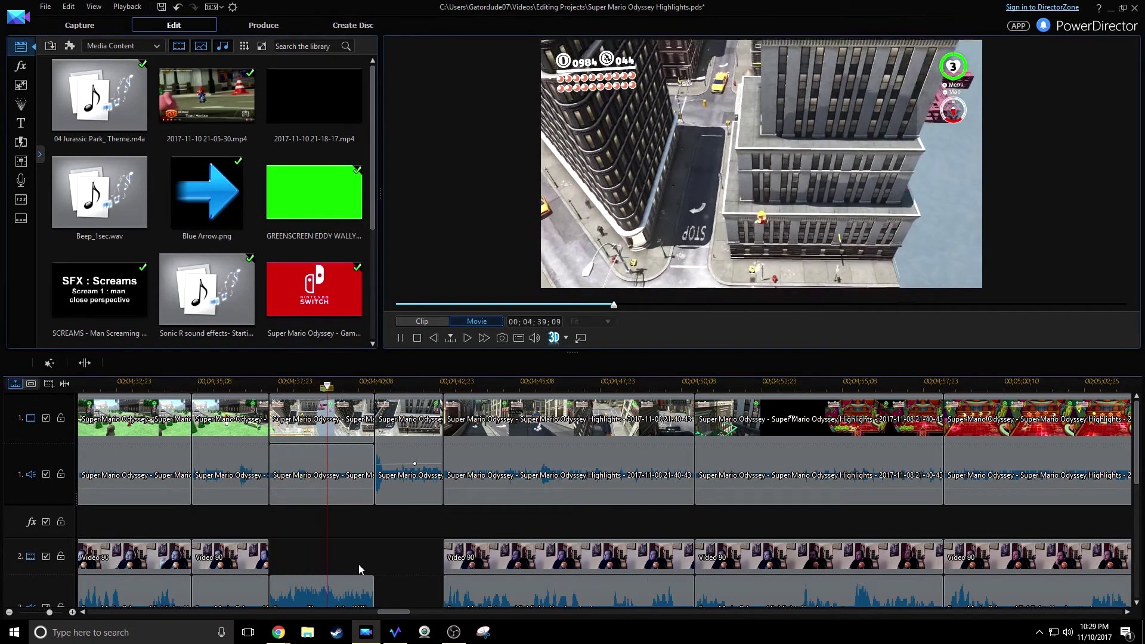
key(space)
click(271, 385)
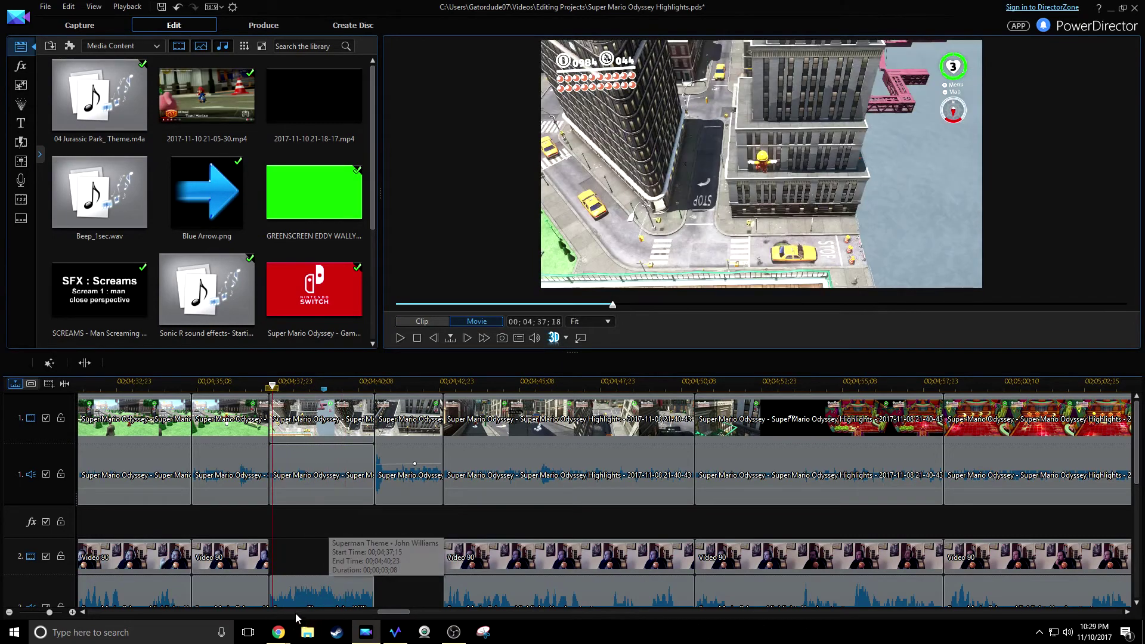
key(space)
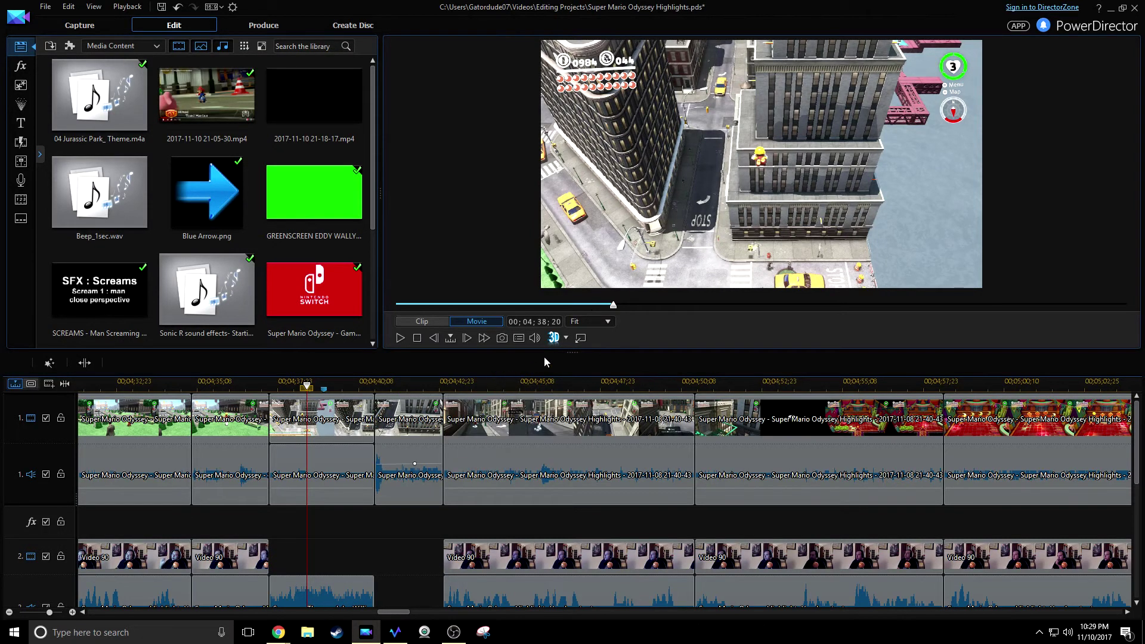
- Enlarge the timeline area so both audio tracks show in full, and place the playhead just before the Superman Theme excerpt
drag(580, 353, 576, 248)
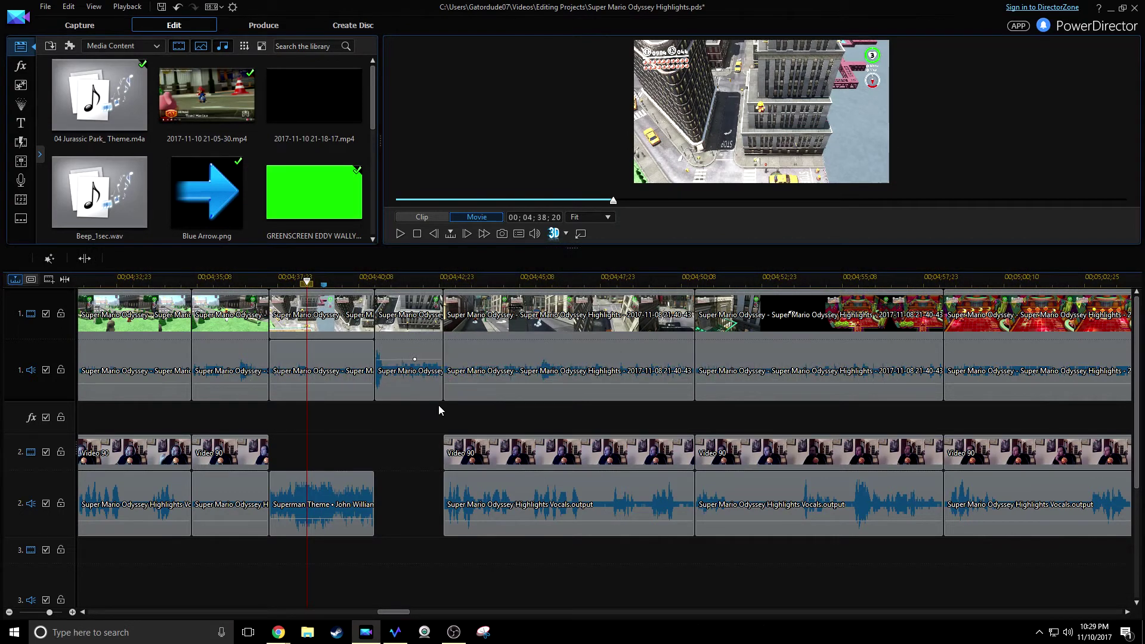
scroll(748, 325, down, 4)
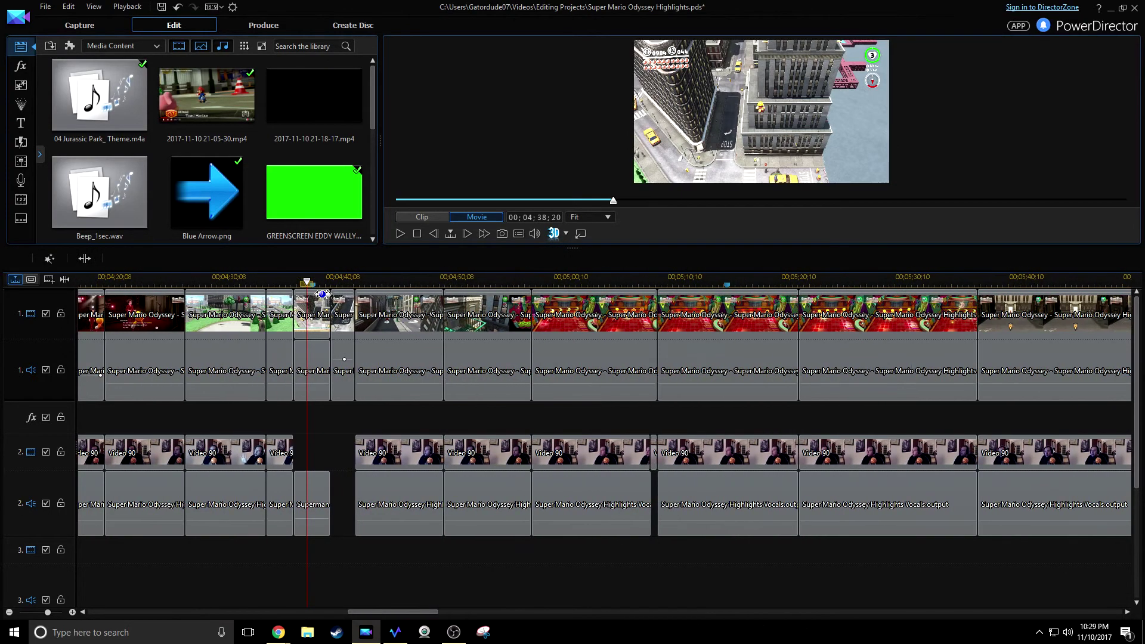
click(286, 363)
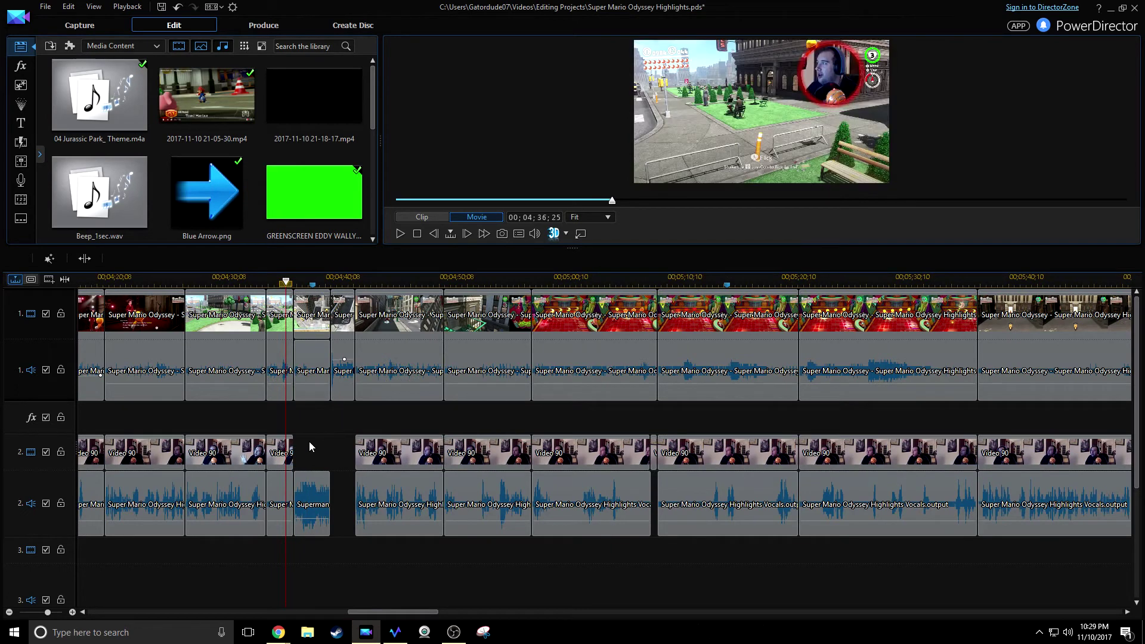
- Enable Video Speed in the power tools for the gameplay clip above the Superman Theme excerpt, and close the settings
click(299, 322)
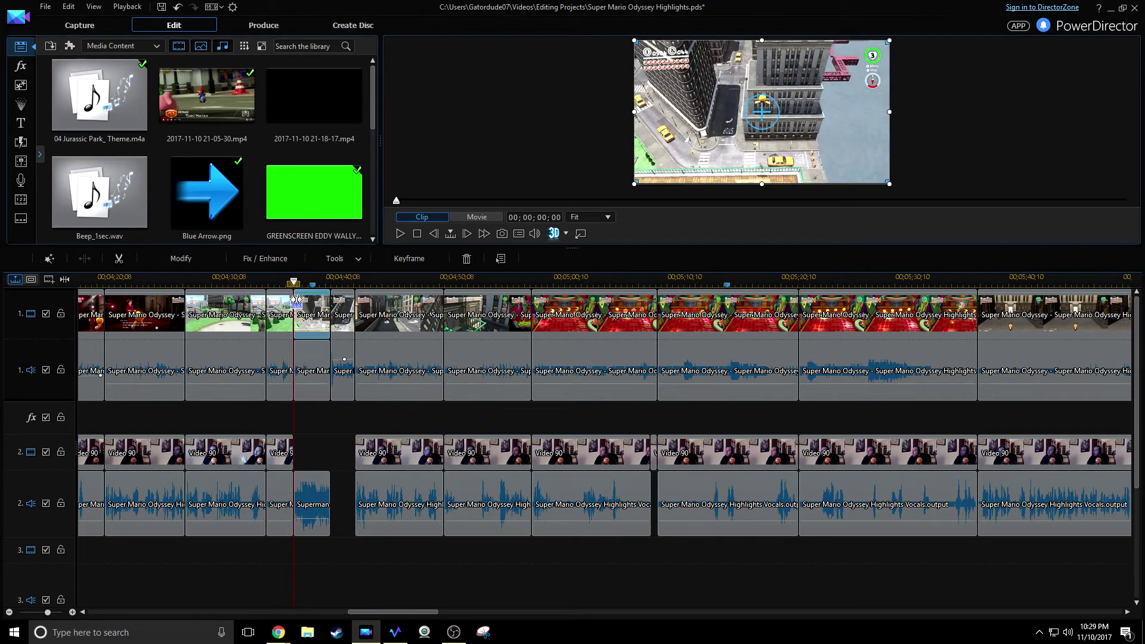
click(334, 258)
click(358, 277)
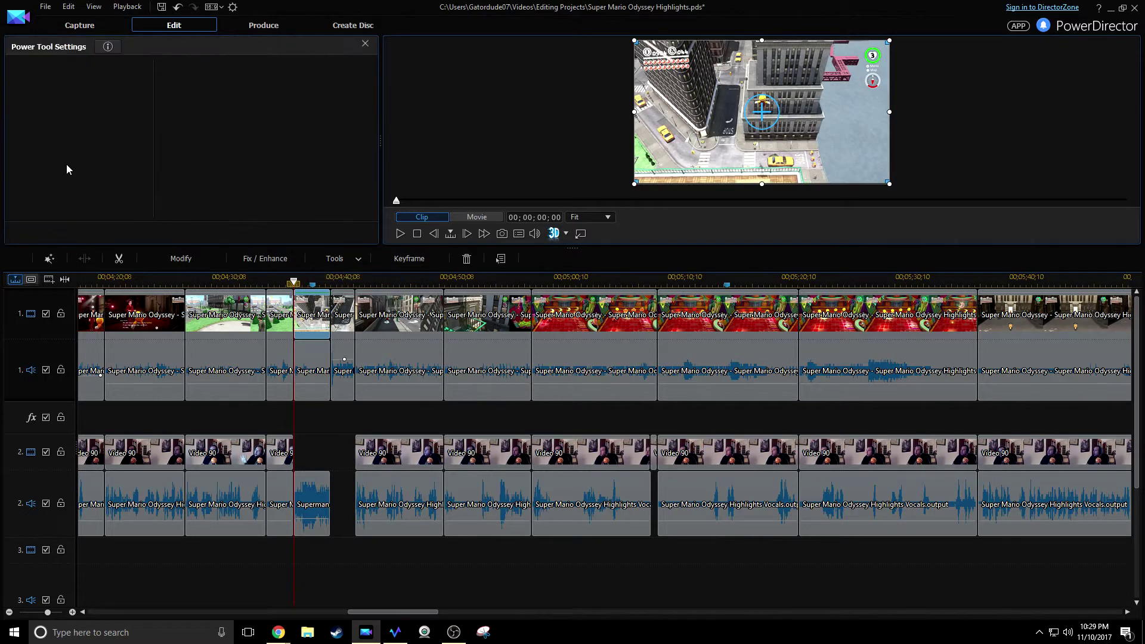
click(26, 129)
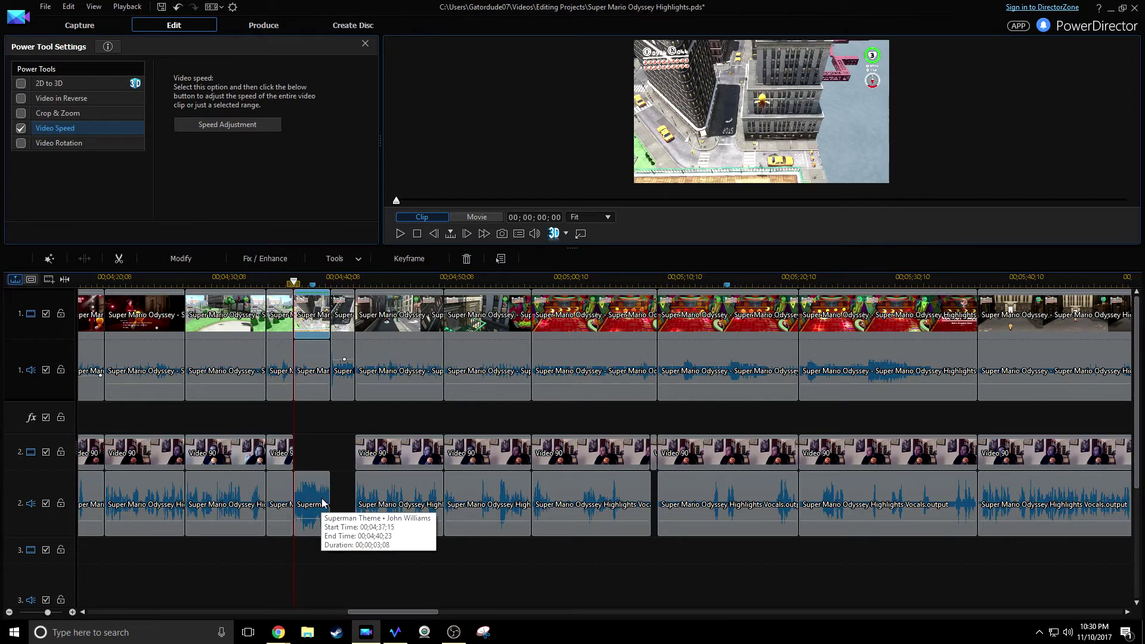
click(365, 45)
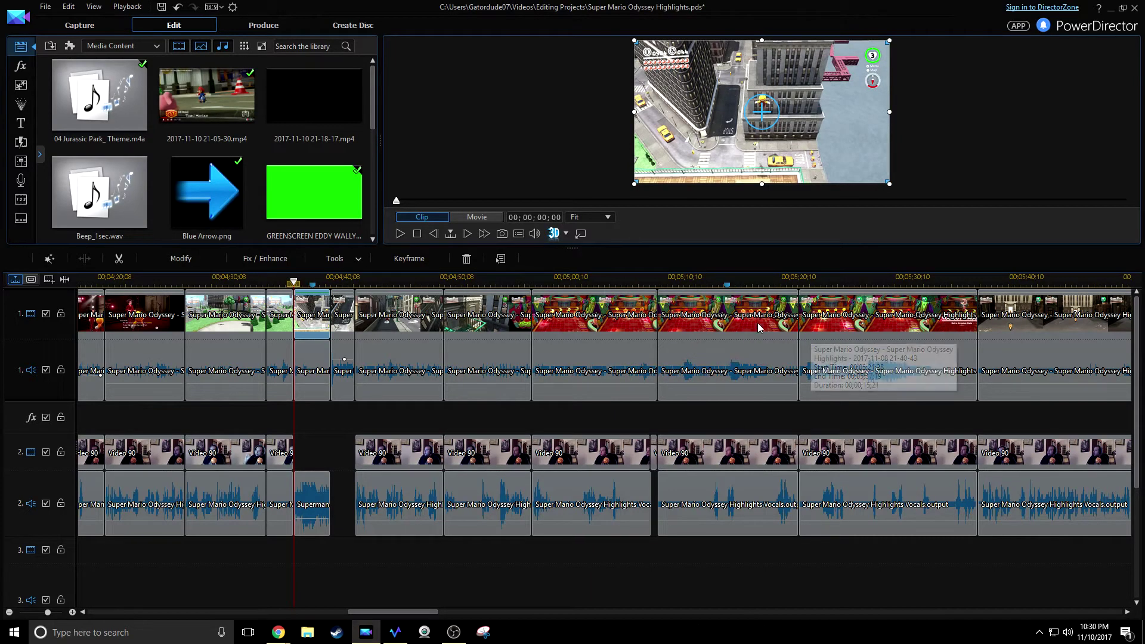
- Look over the whole timeline for the next edit marker, and place the playhead at 00;04;53;24, before the BLEEP marker
drag(885, 284, 349, 301)
scroll(348, 301, down, 6)
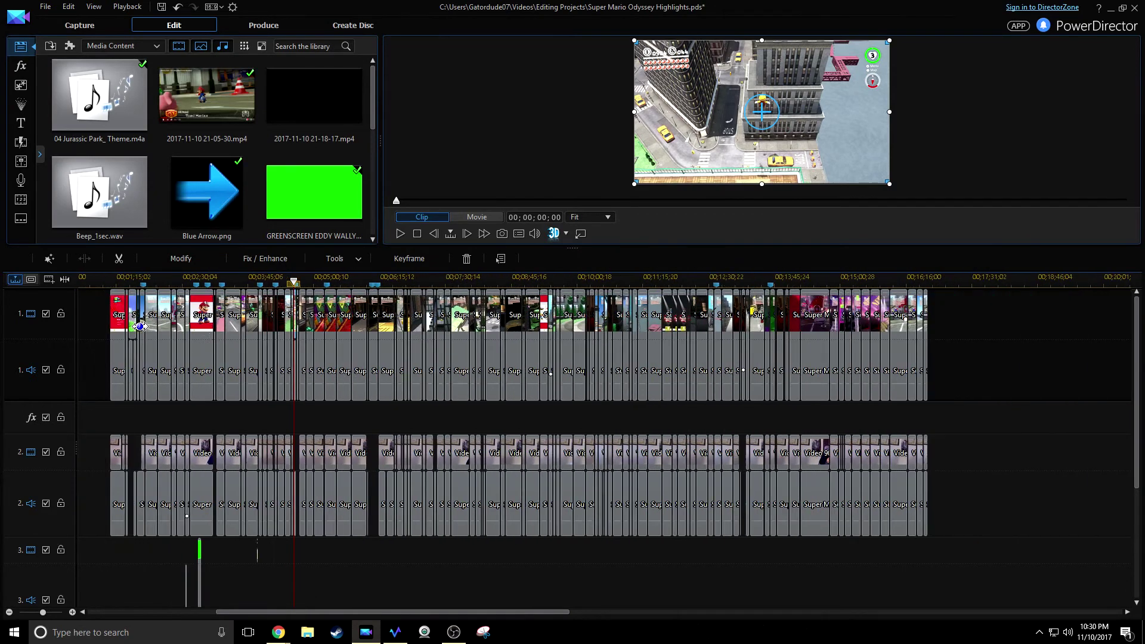
drag(934, 327, 411, 513)
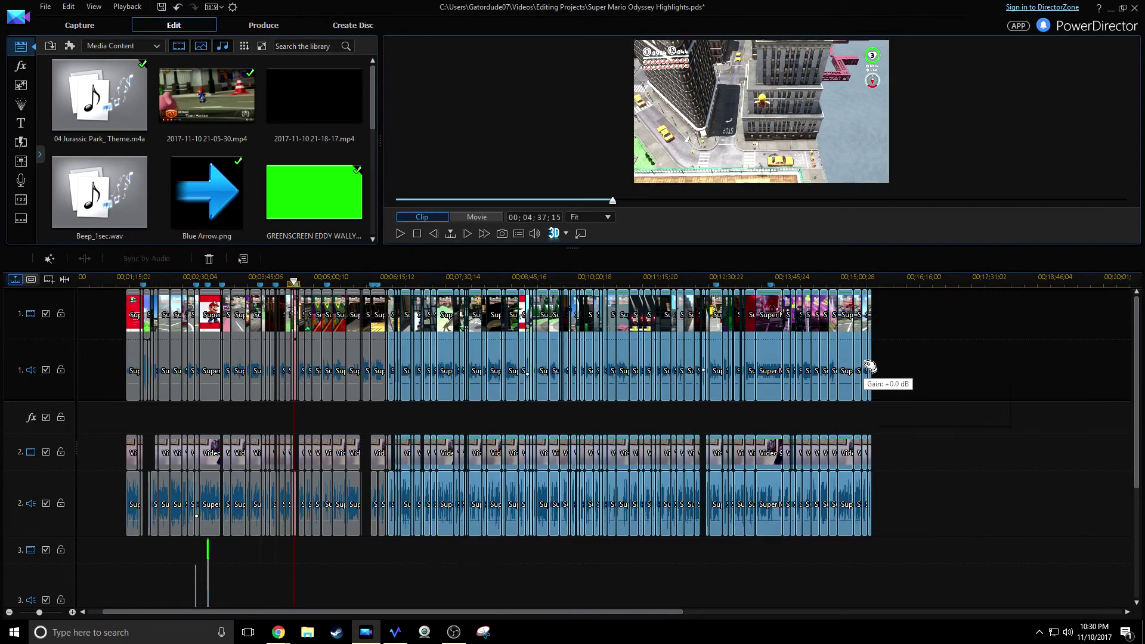
click(1034, 345)
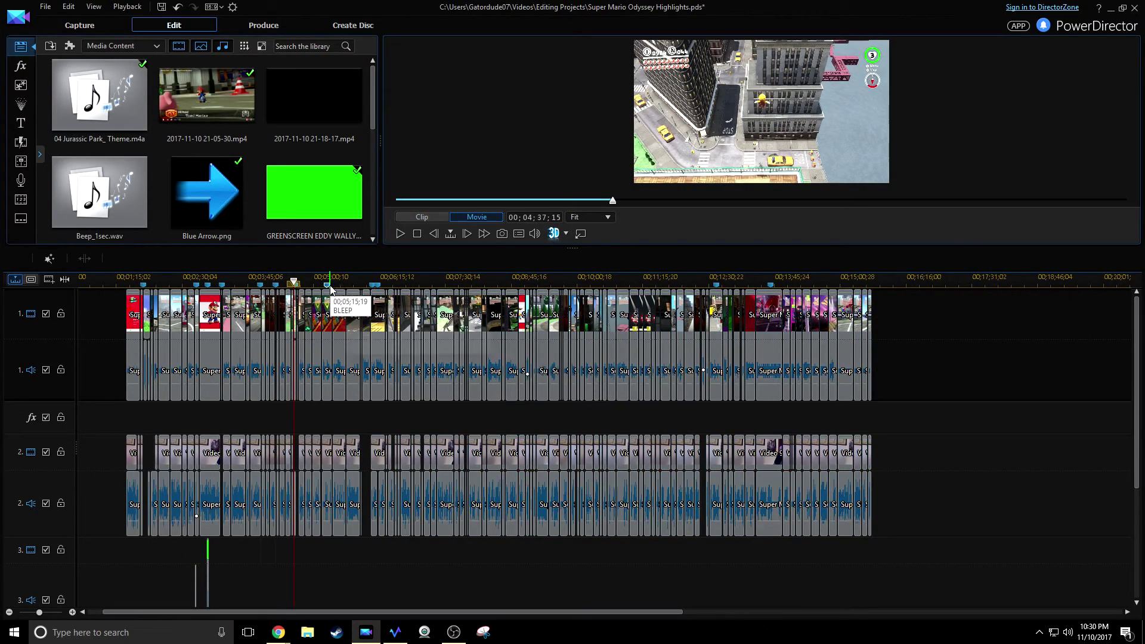
click(307, 279)
scroll(603, 388, up, 5)
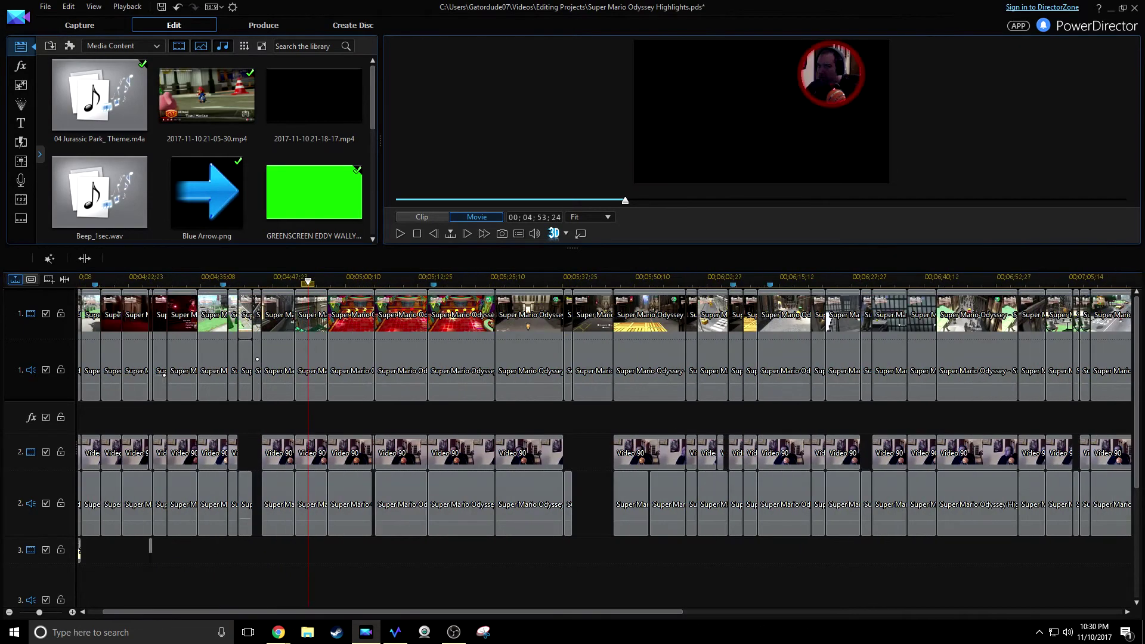
scroll(358, 286, up, 3)
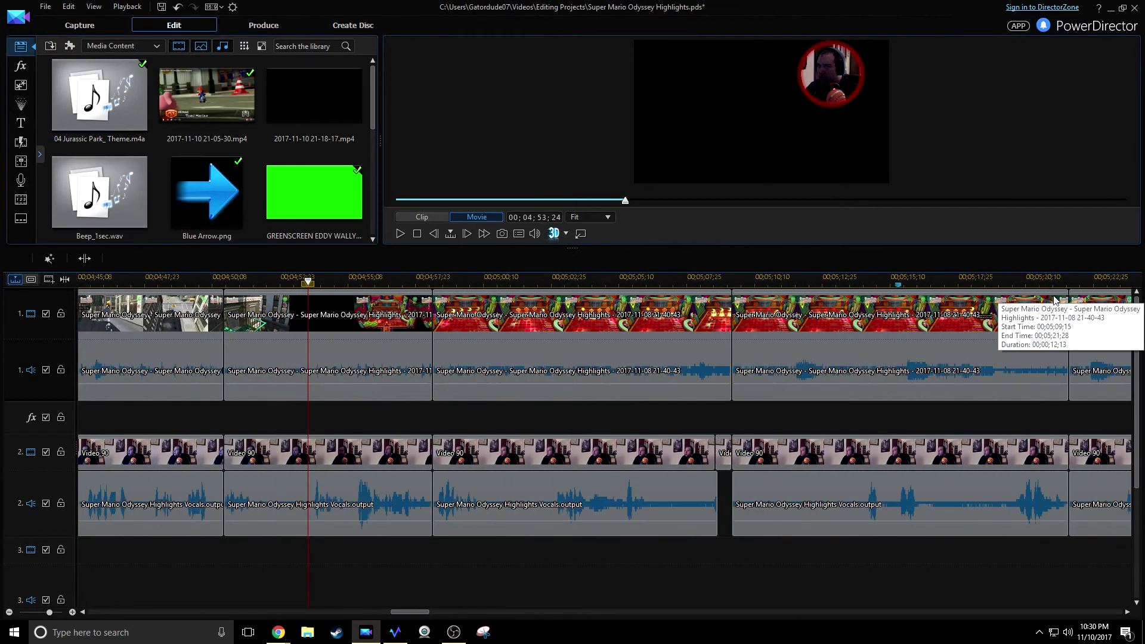
- Enlarge the preview and play from the gameplay clip above the Superman Theme excerpt into the following webcam section
drag(428, 611, 407, 612)
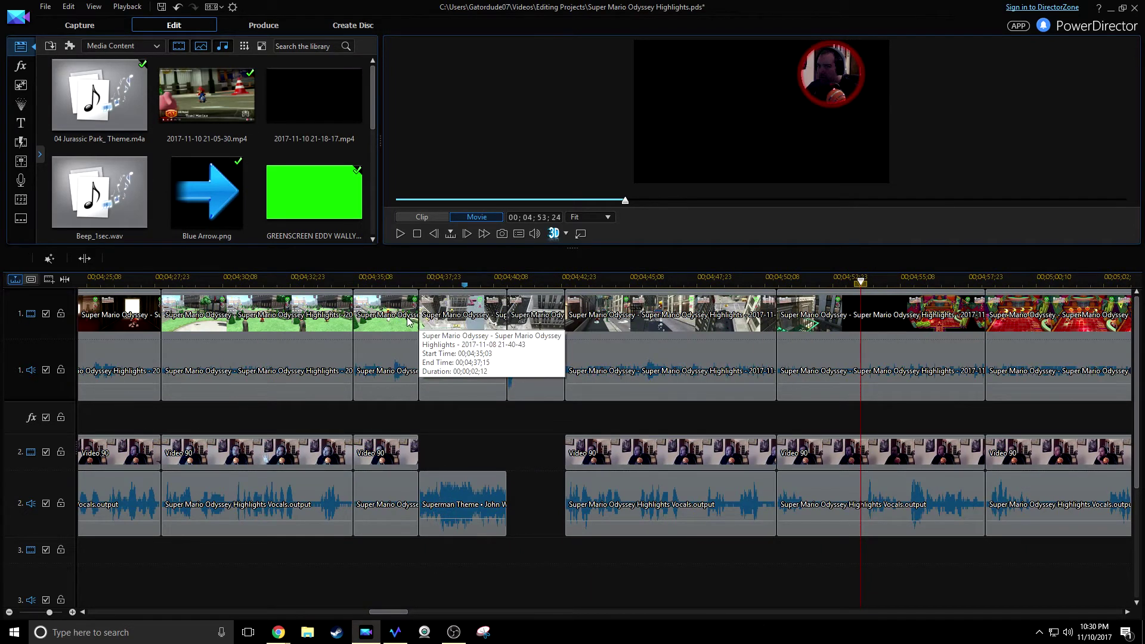
click(435, 322)
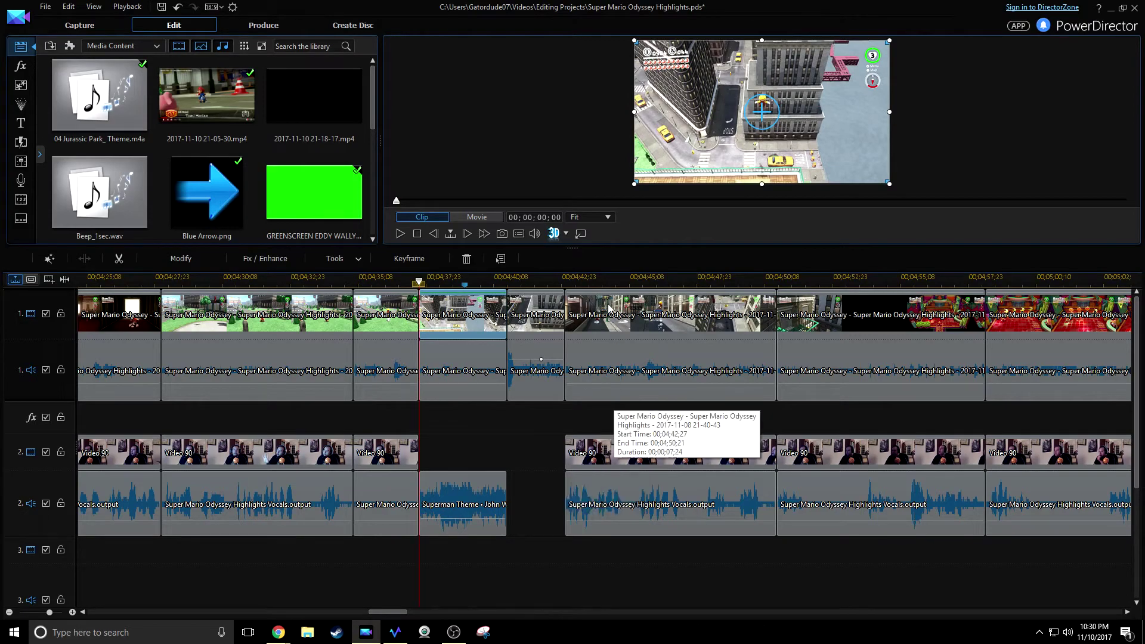
drag(610, 251, 608, 387)
key(space)
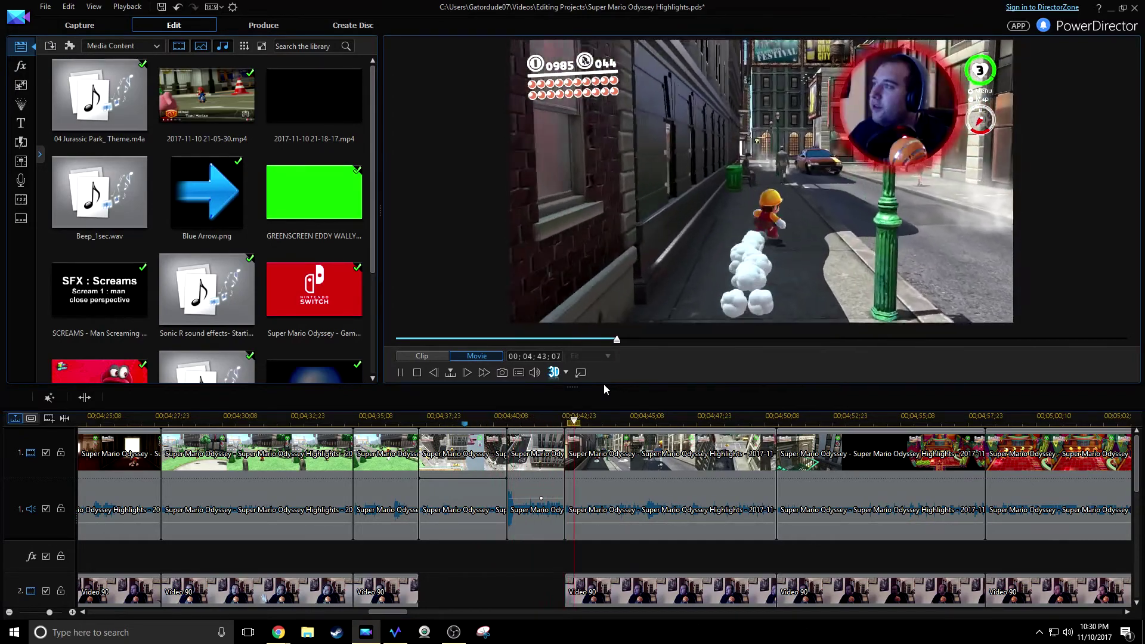
key(space)
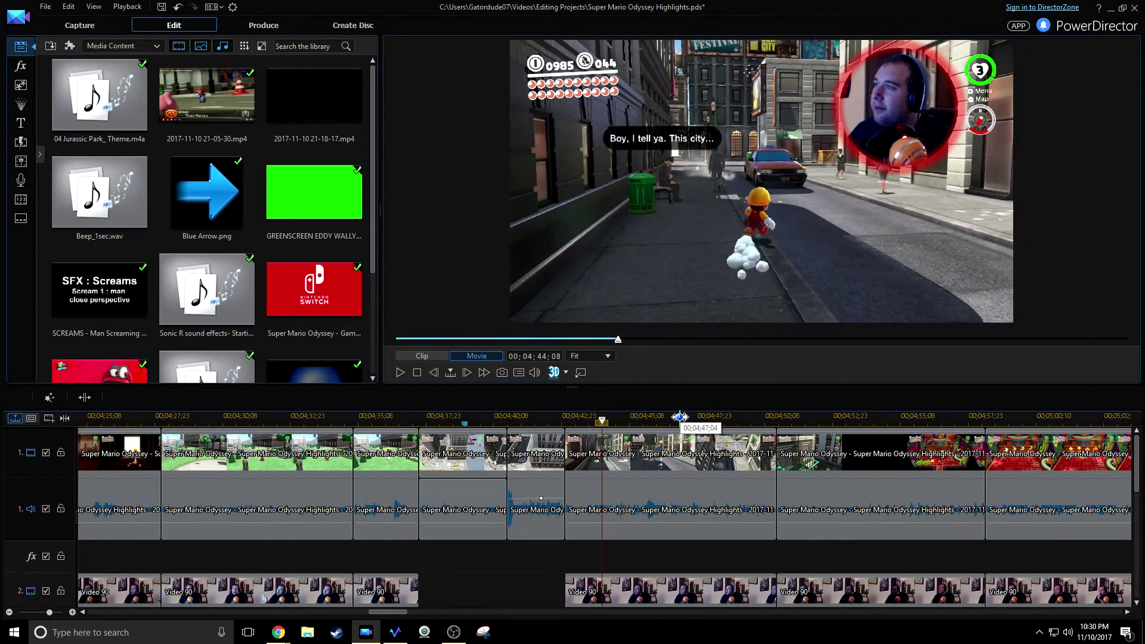
- Place the playhead at 00;05;04;15 in the red-room footage, and play past the short gap in the vocals track in an enlarged preview
drag(683, 416, 650, 245)
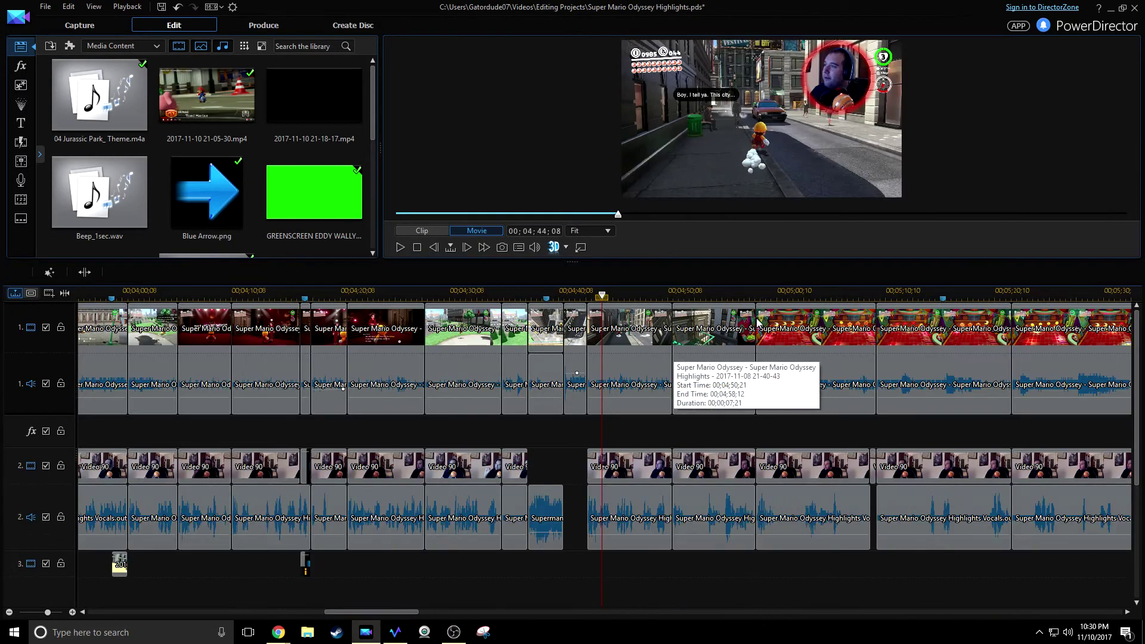
scroll(775, 310, down, 2)
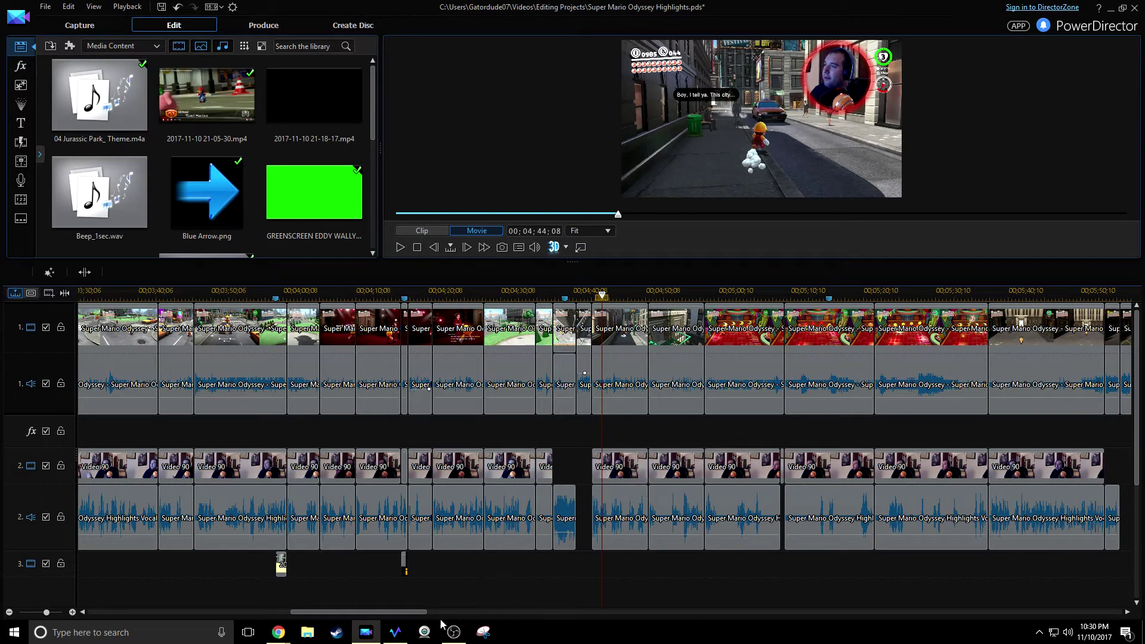
drag(388, 610, 438, 611)
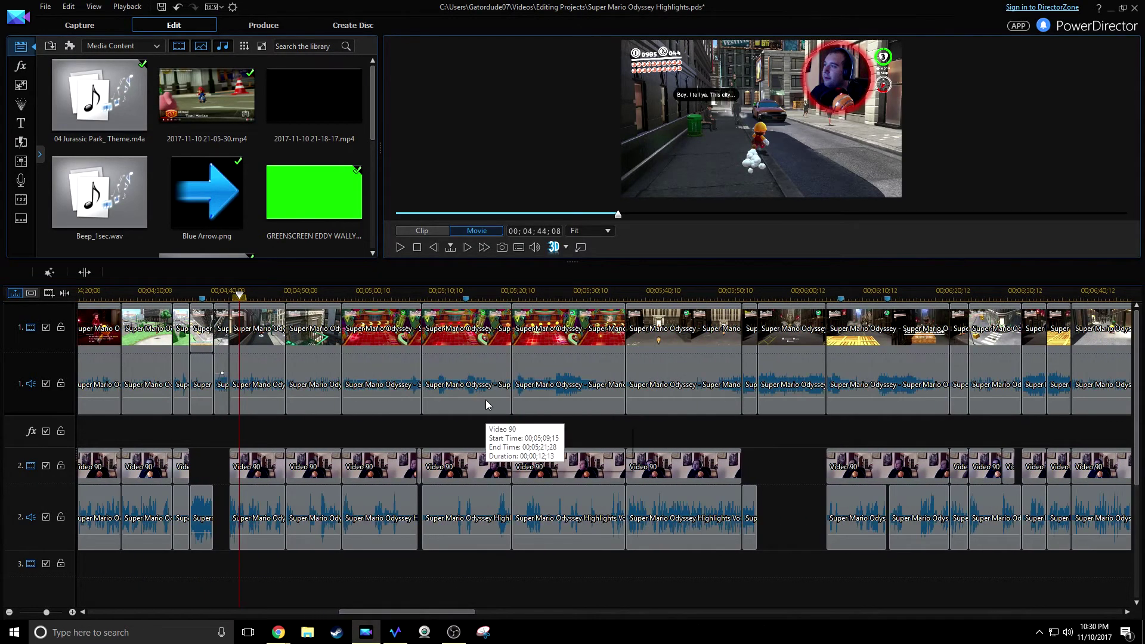
click(385, 295)
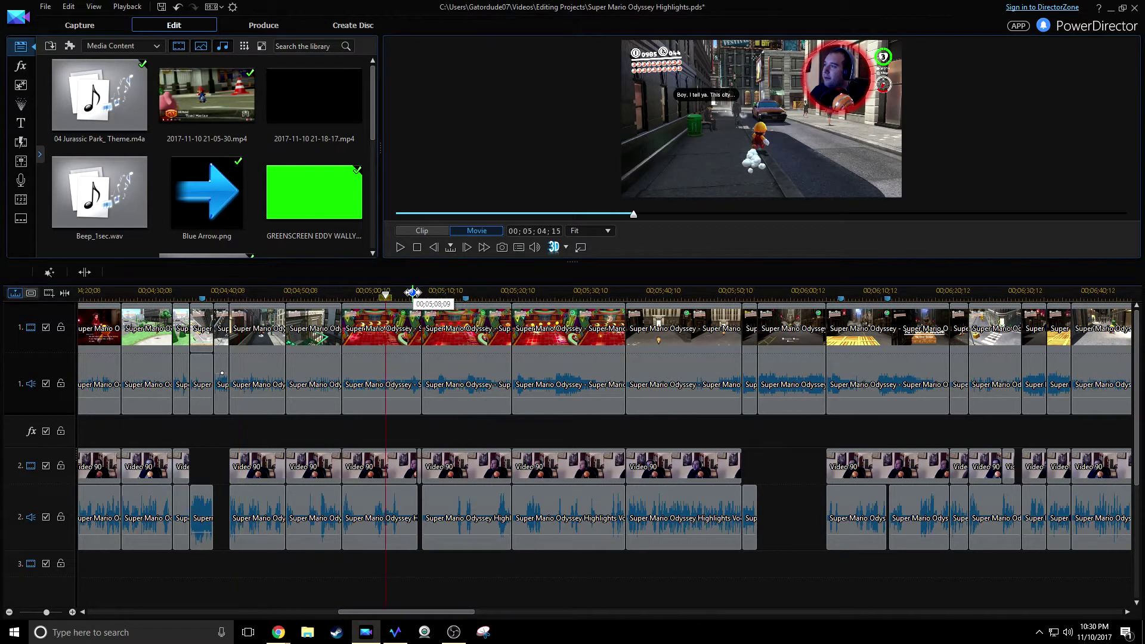
scroll(411, 291, up, 4)
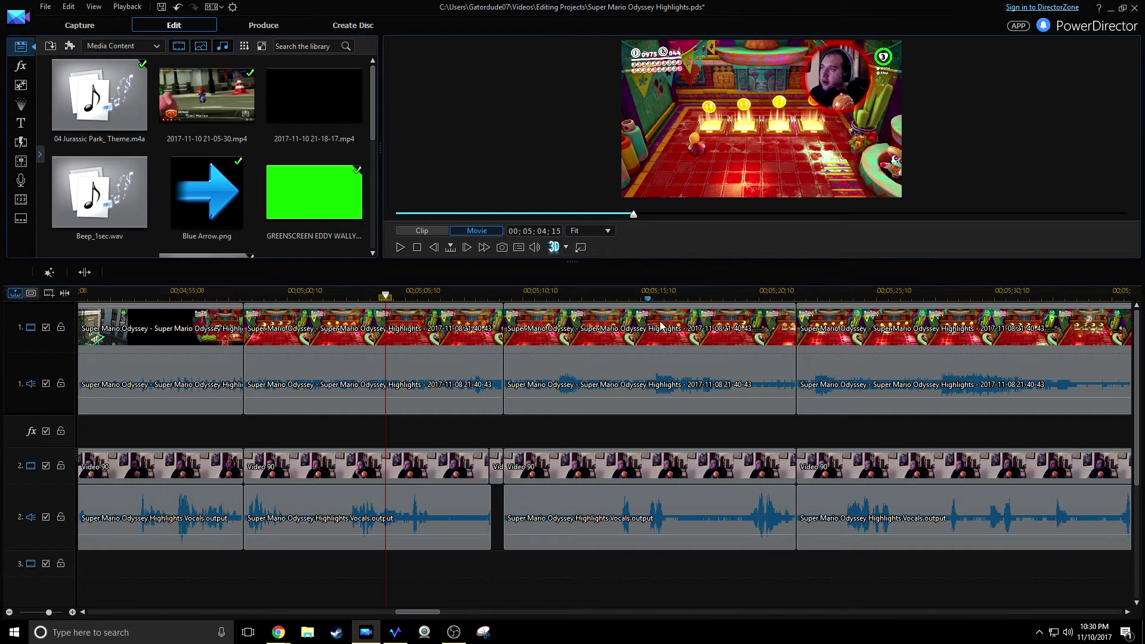
drag(596, 263, 578, 378)
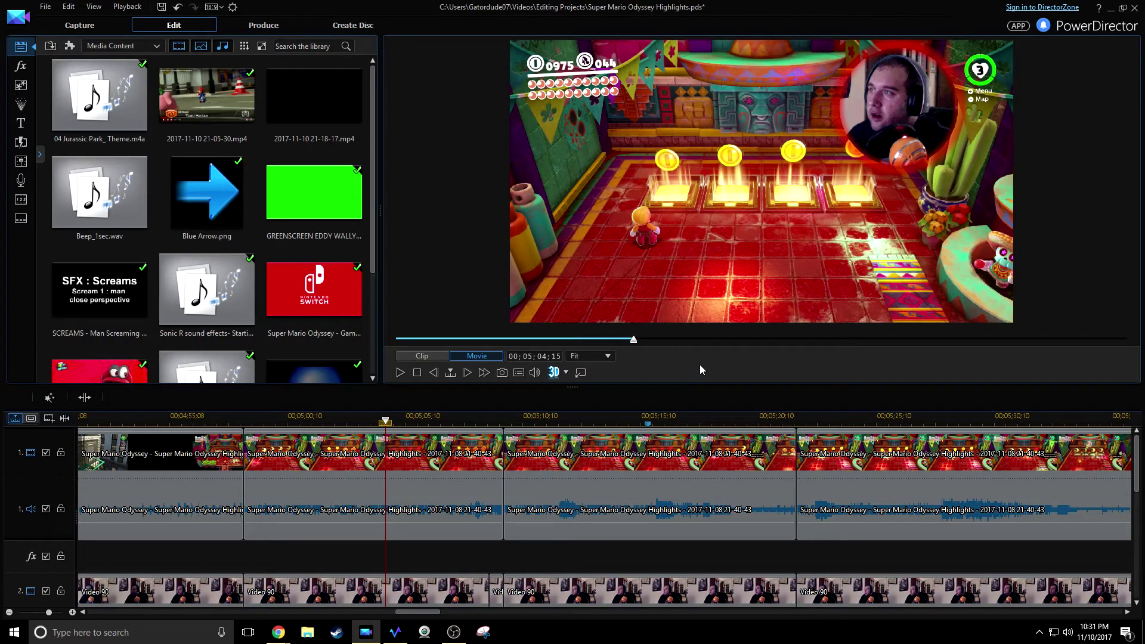
key(space)
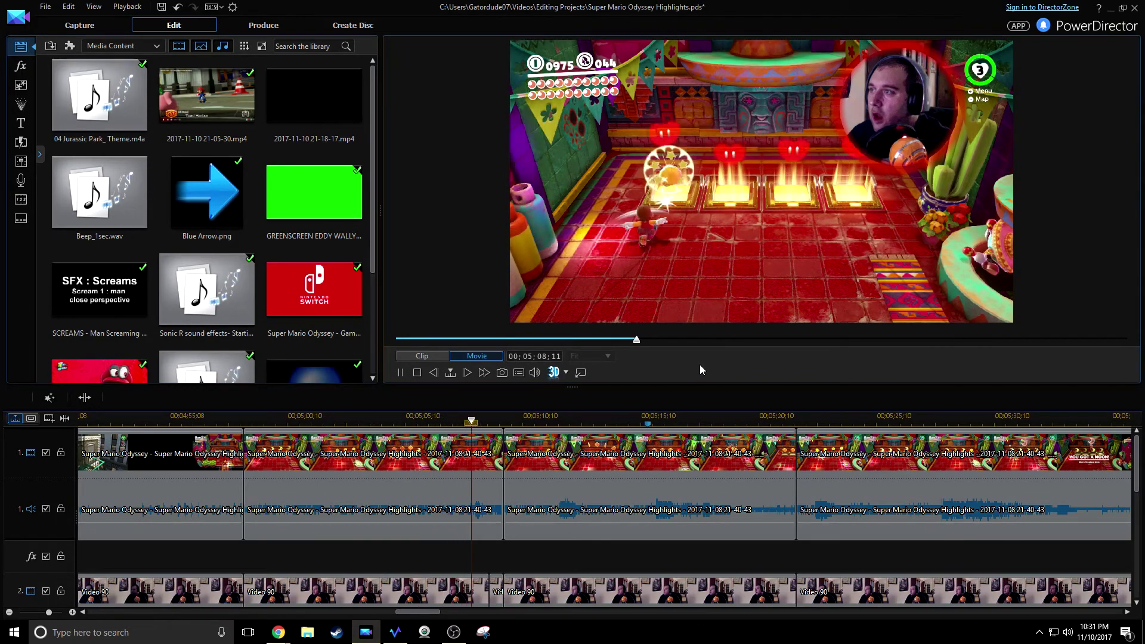
key(space)
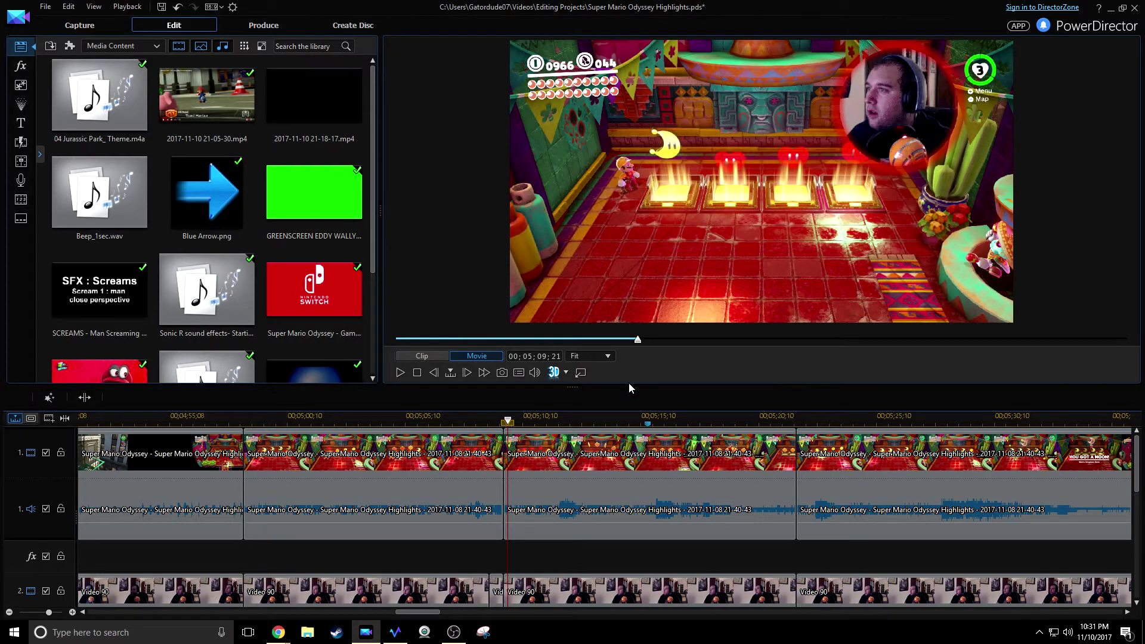
- Insert Beep_1sec.wav into the short gap in the vocals track before the BLEEP marker, trimmed to fit
drag(626, 386, 665, 212)
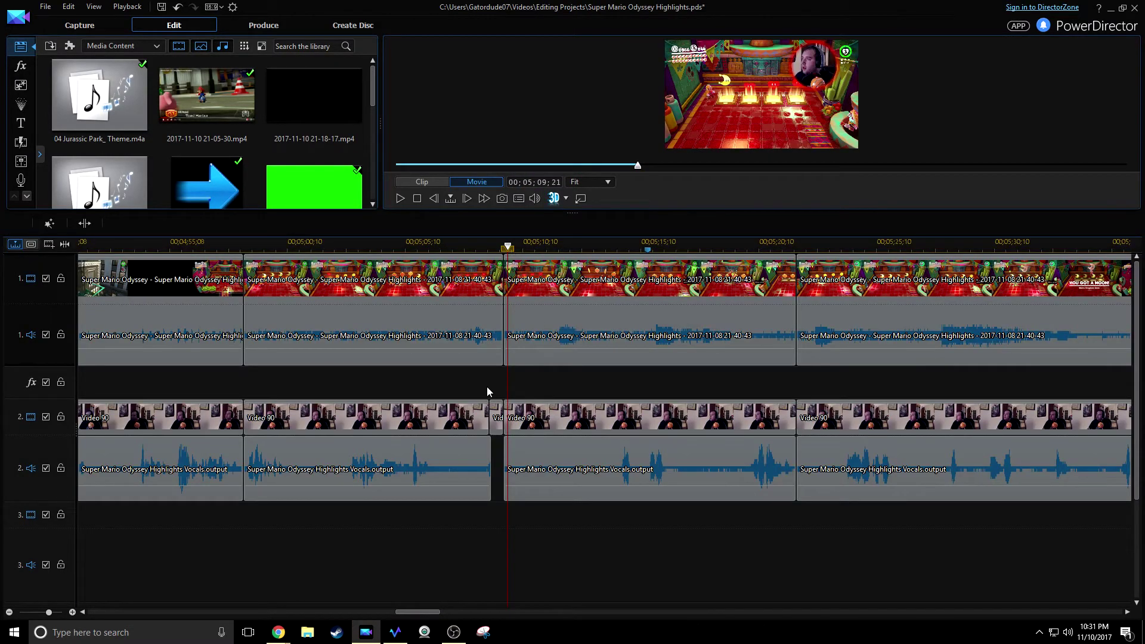
click(477, 442)
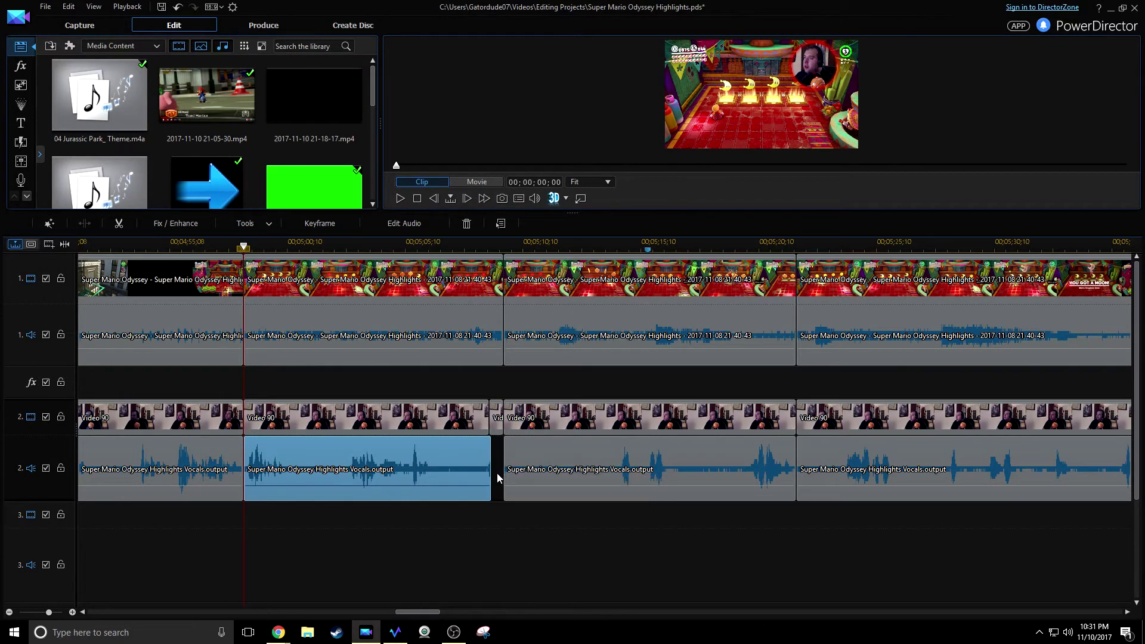
click(373, 205)
drag(376, 155, 371, 121)
click(68, 117)
drag(68, 117, 492, 458)
click(544, 482)
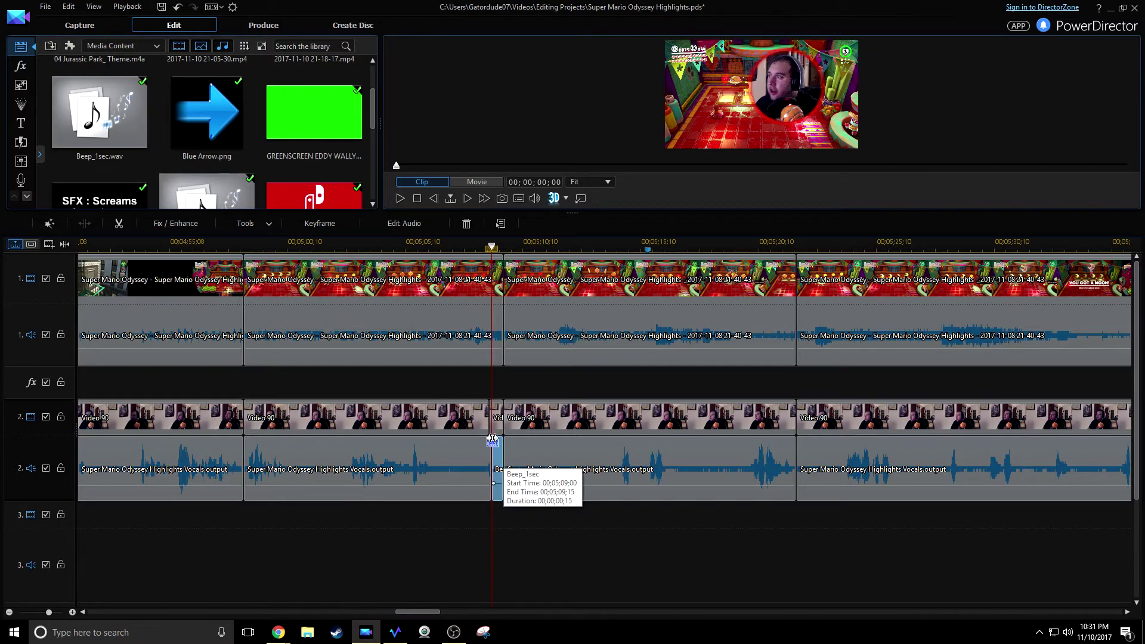
- Undo the trimmed beep and place Beep_1sec.wav at full length on the third audio track, aligned with the start of the vocals gap
right_click(500, 457)
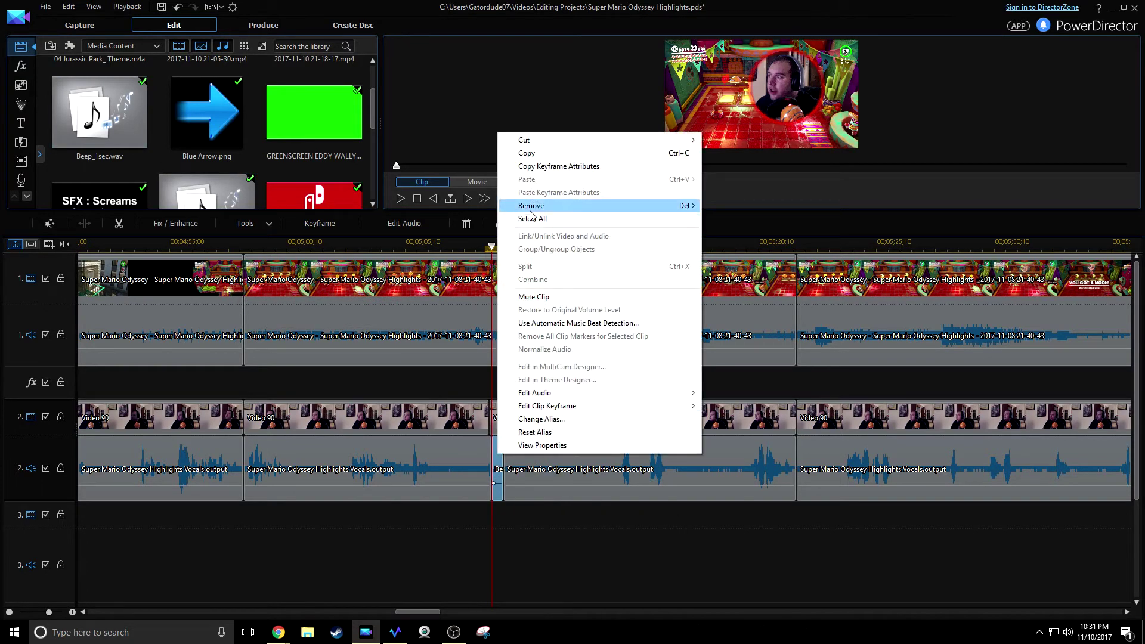
click(178, 7)
drag(459, 481, 494, 544)
- Play from just before the vocals gap to past the beep to check its timing
click(472, 279)
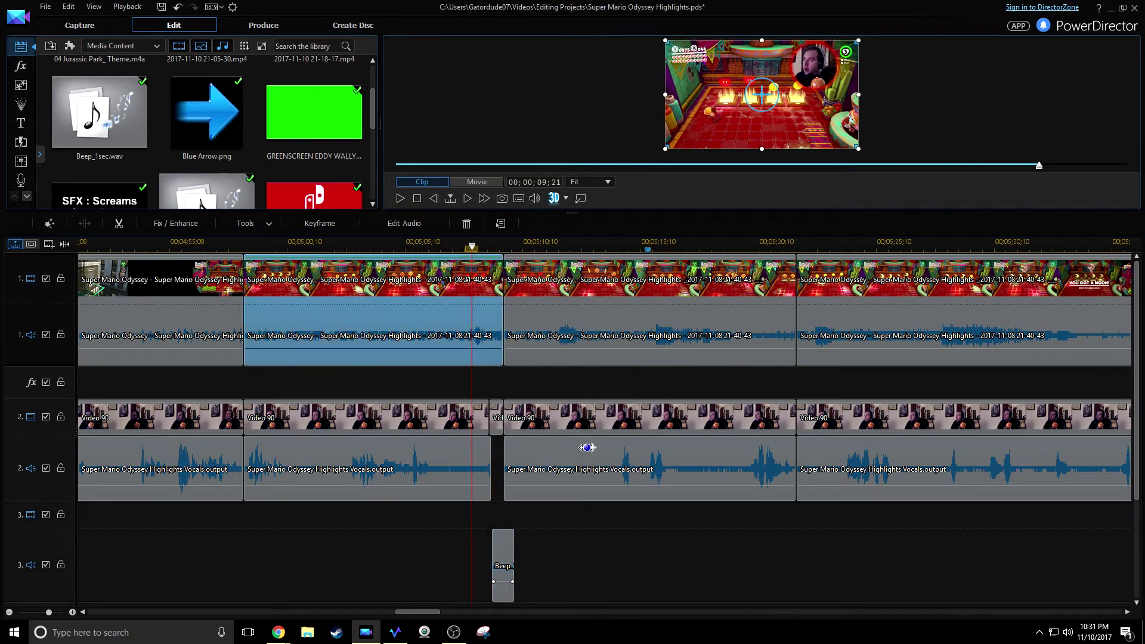
key(space)
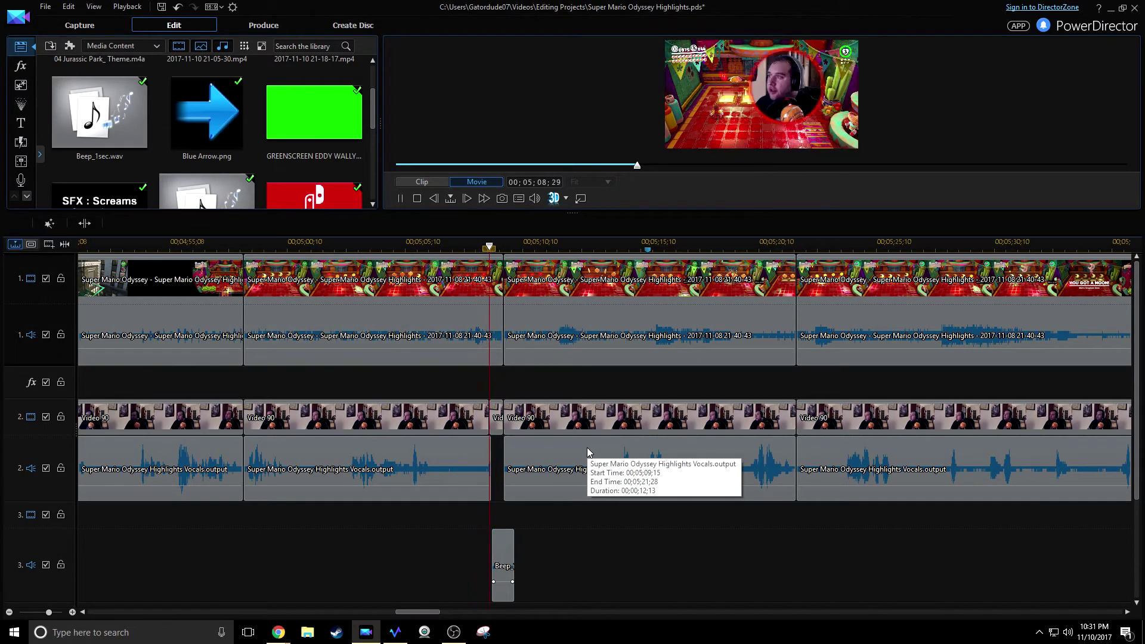
key(space)
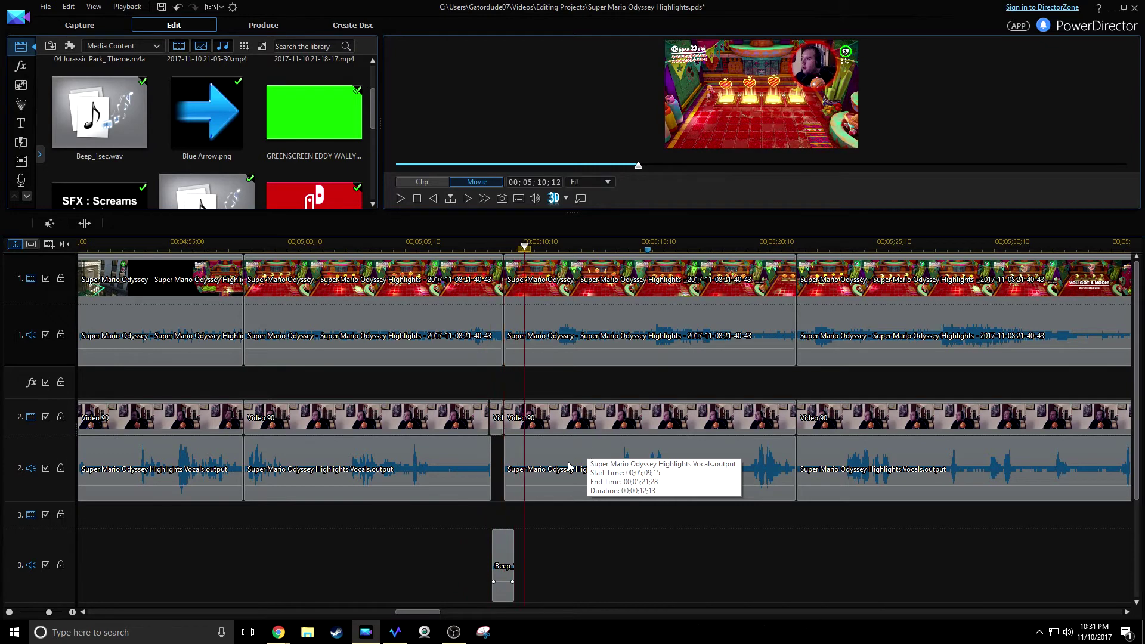
- Move the beep from the third audio track into the vocals gap on the second track, using Trim to Fit
click(513, 550)
drag(508, 555, 594, 433)
drag(511, 465, 507, 463)
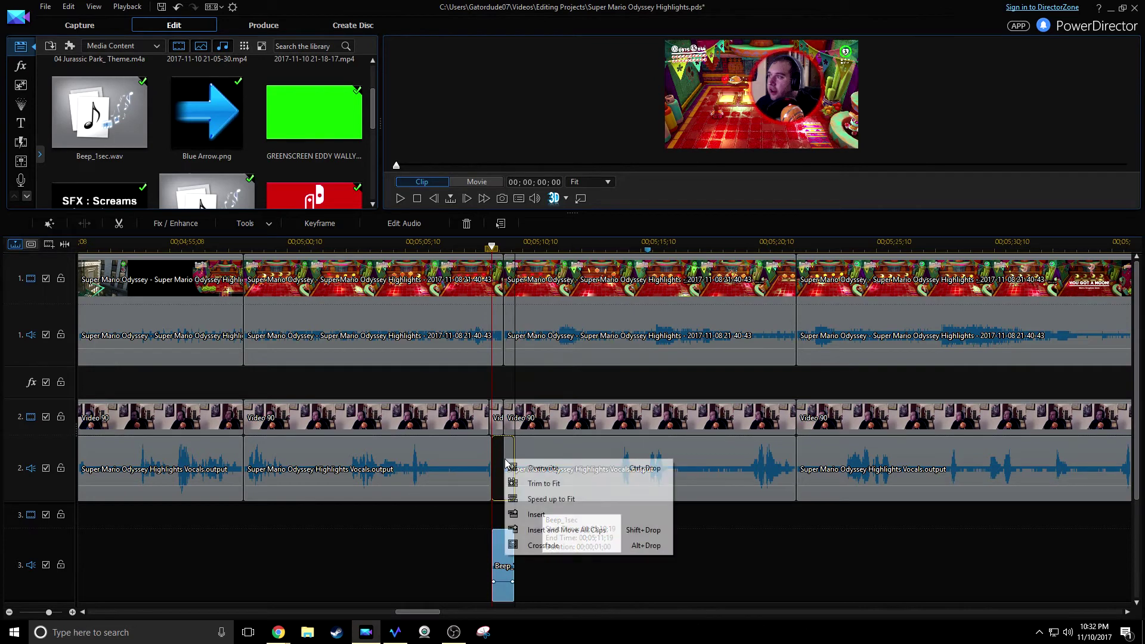
click(590, 486)
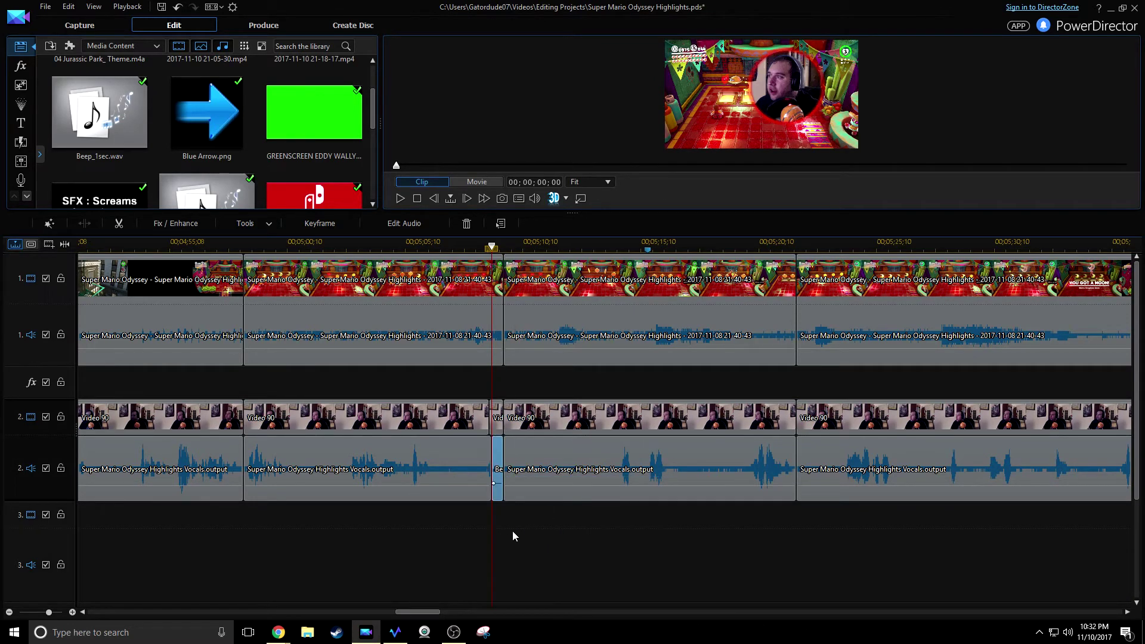
- Listen to Beep_1sec.wav from the library, and play the trimmed beep on the timeline to compare it
drag(518, 247, 893, 262)
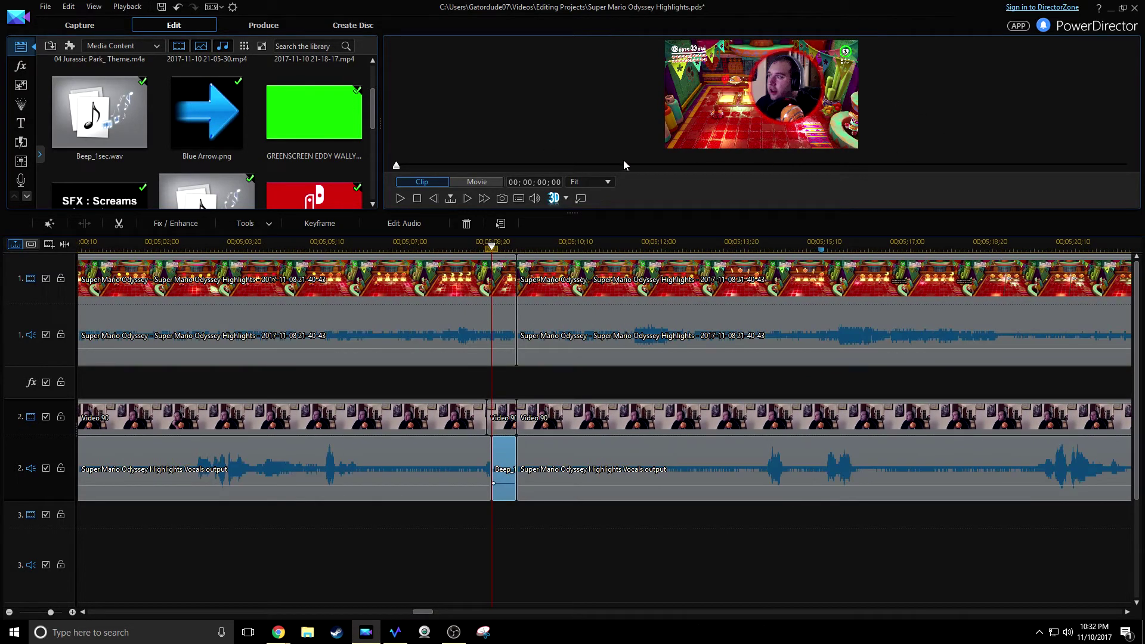
scroll(498, 468, up, 2)
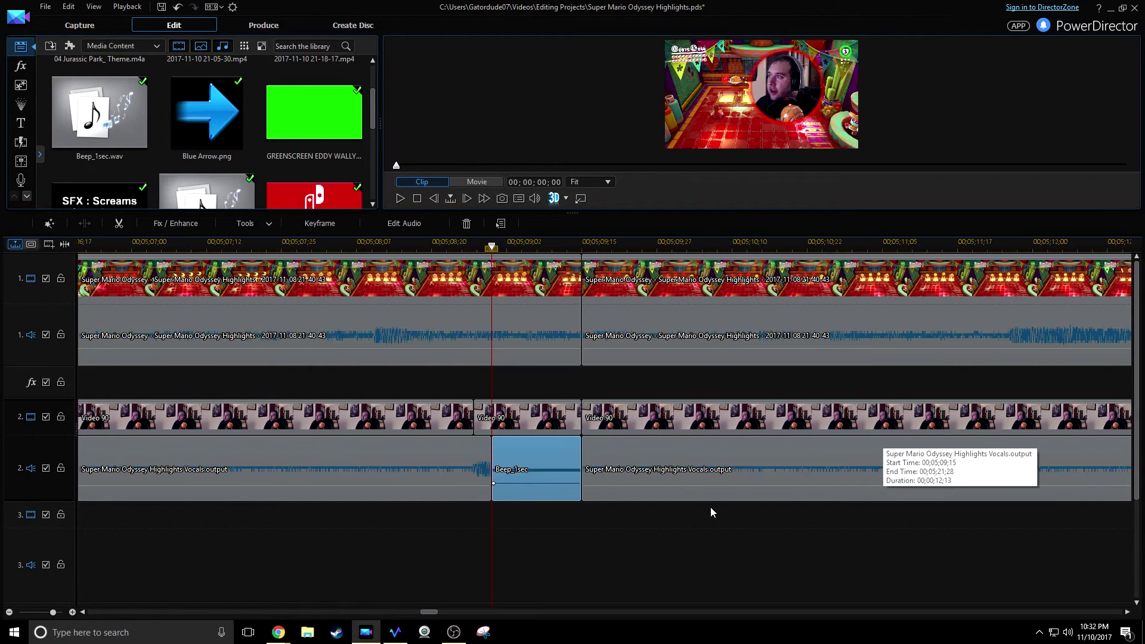
click(99, 112)
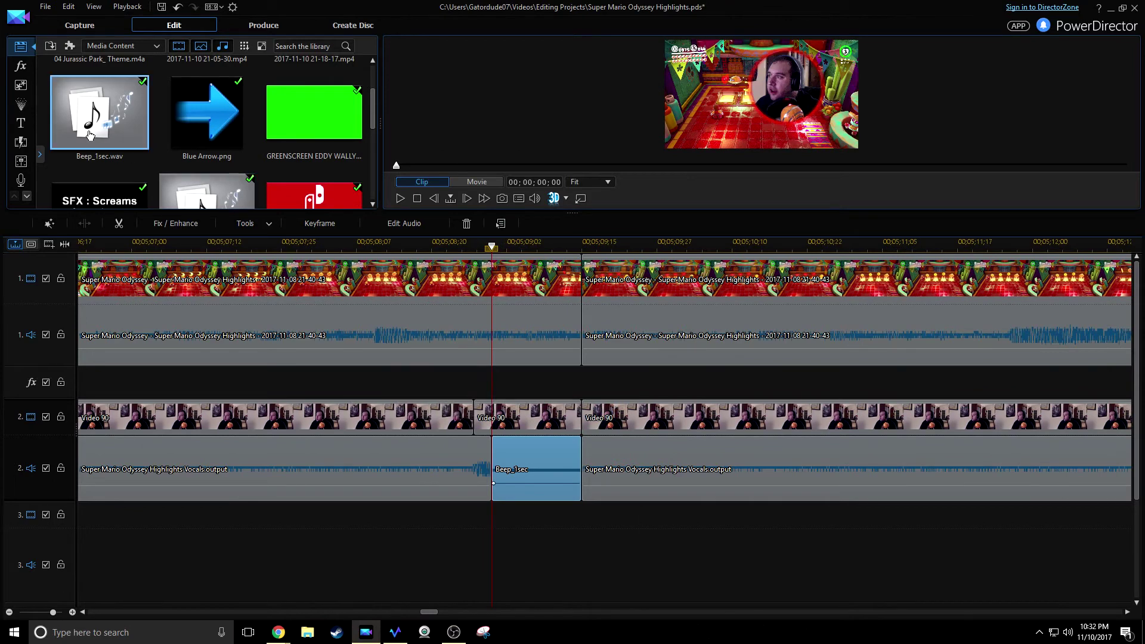
key(space)
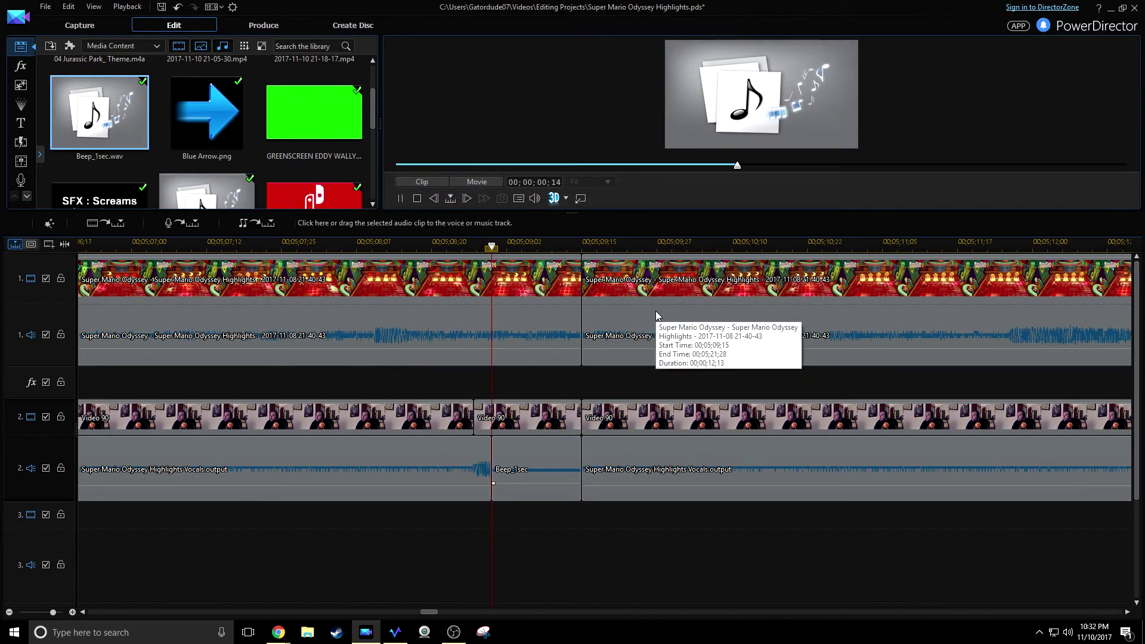
click(502, 451)
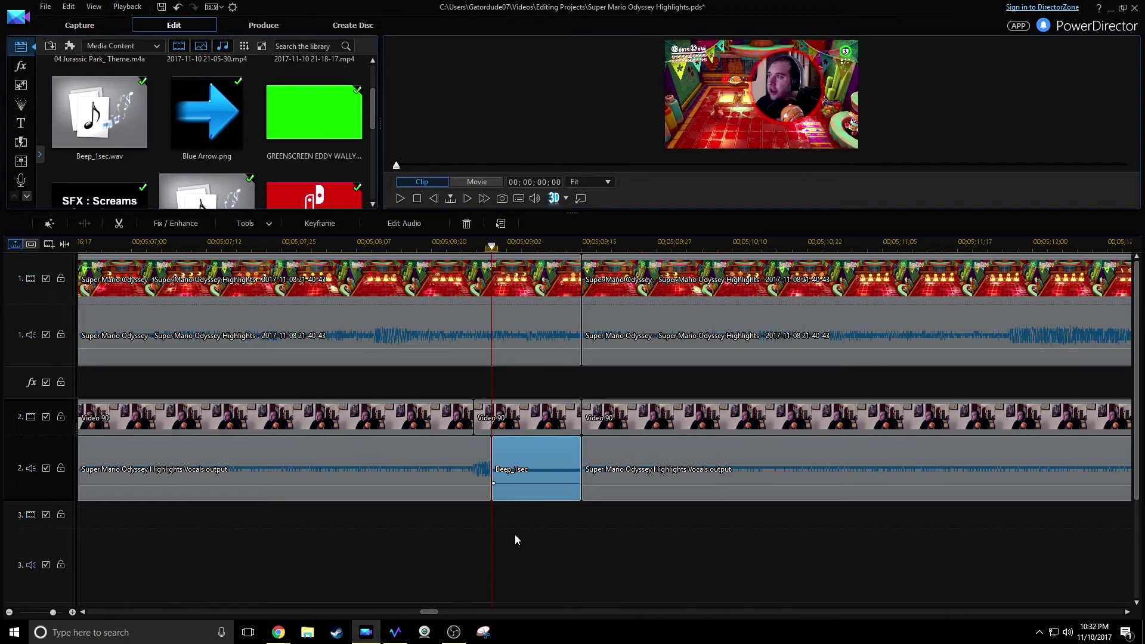
click(556, 564)
key(space)
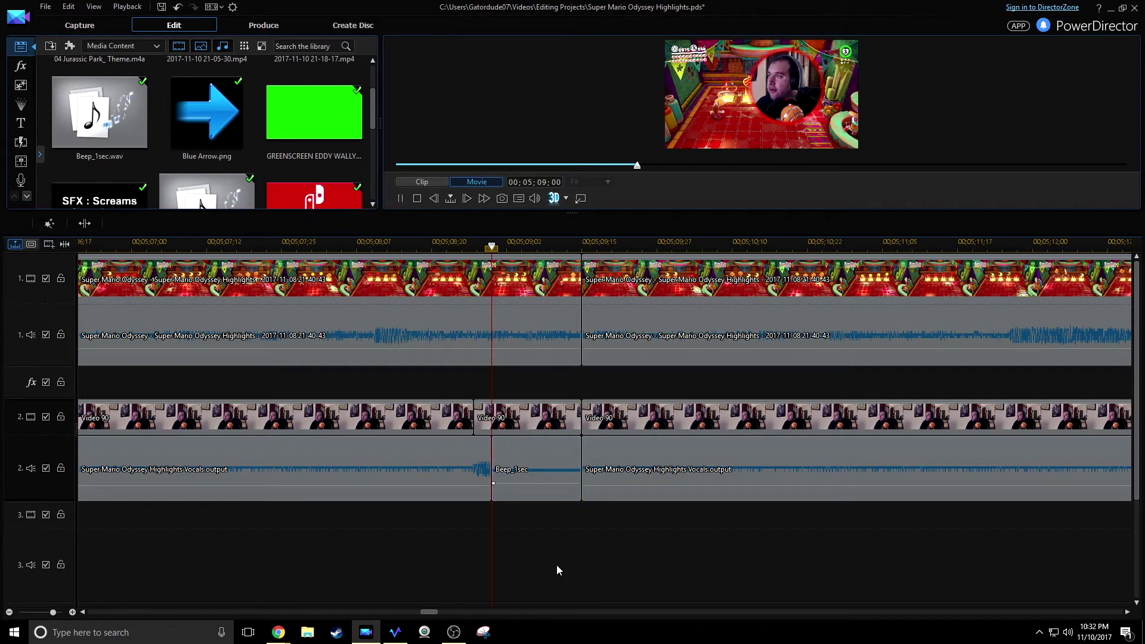
- Keyframe the beep clip's volume to -18 dB at both its start and its end
click(537, 470)
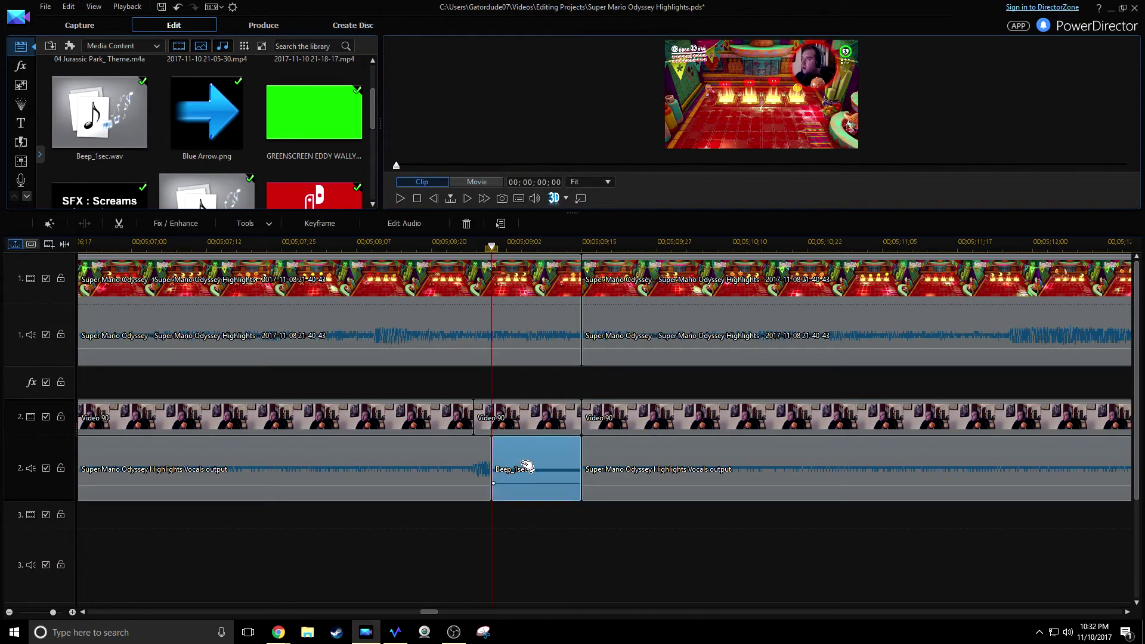
click(322, 223)
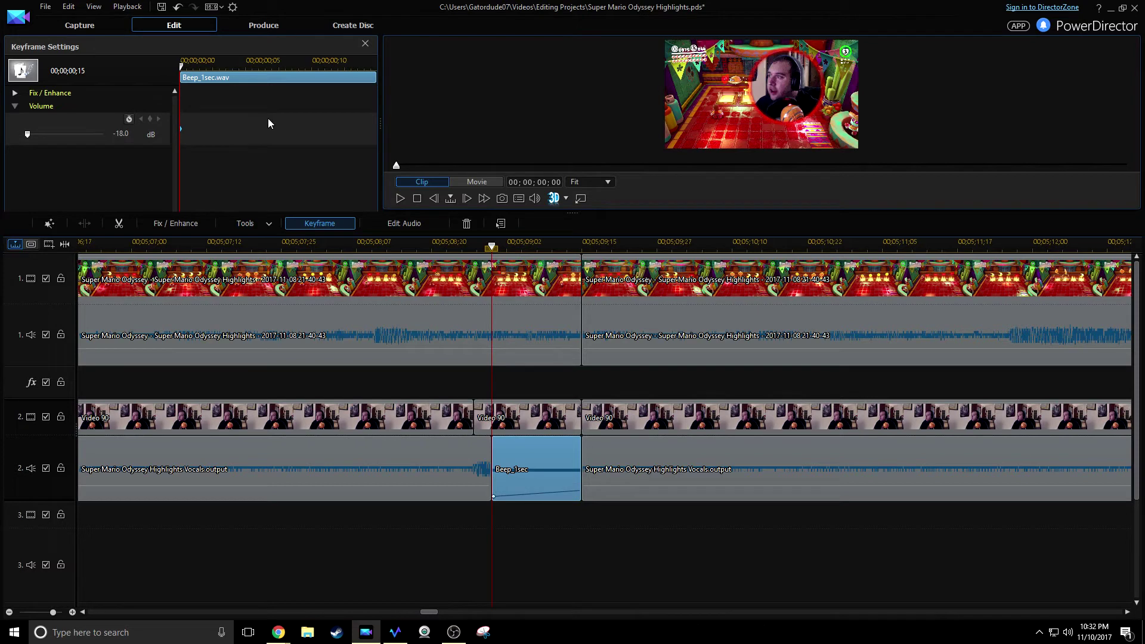
click(324, 70)
drag(325, 70, 388, 76)
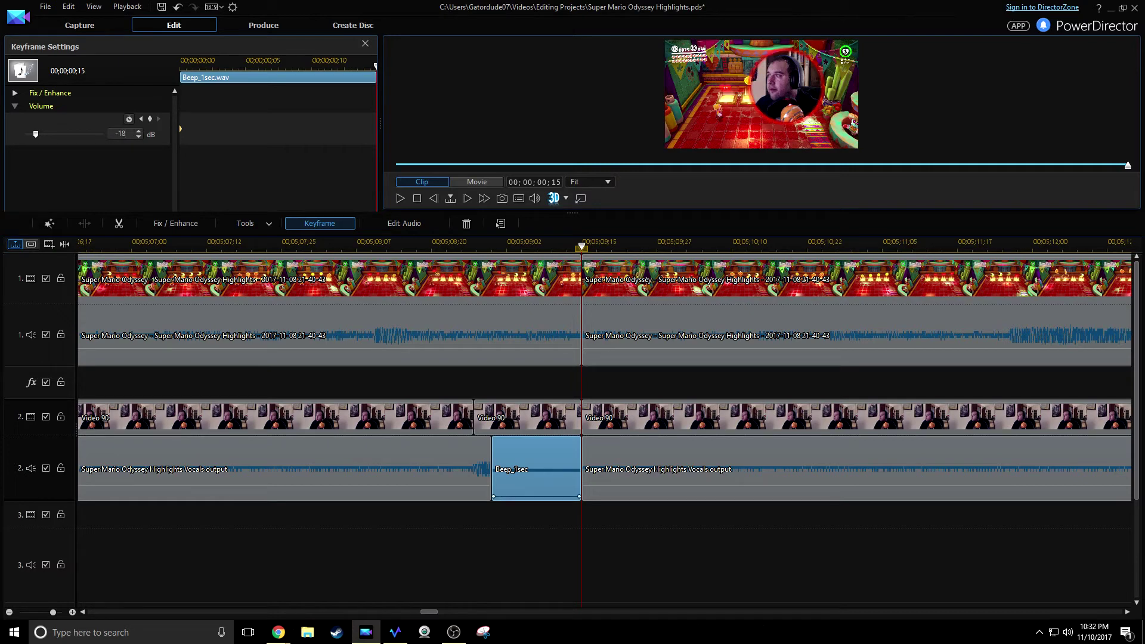
- Close the keyframe settings and play the second vocals track from just before the beep to check its level
click(366, 45)
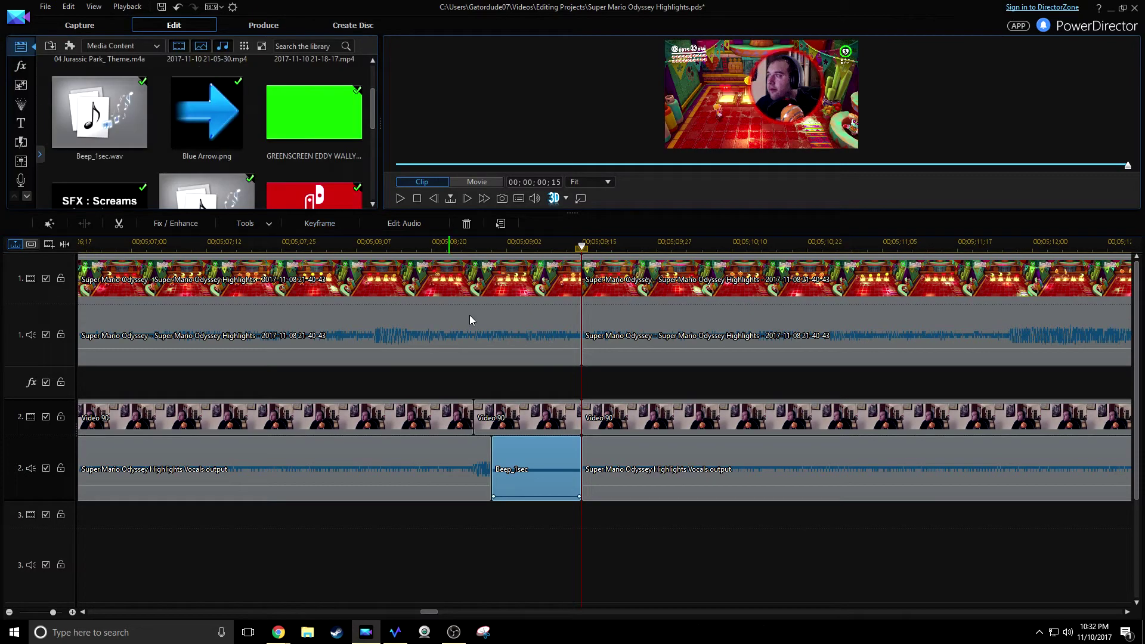
drag(429, 612, 428, 613)
click(445, 244)
click(495, 477)
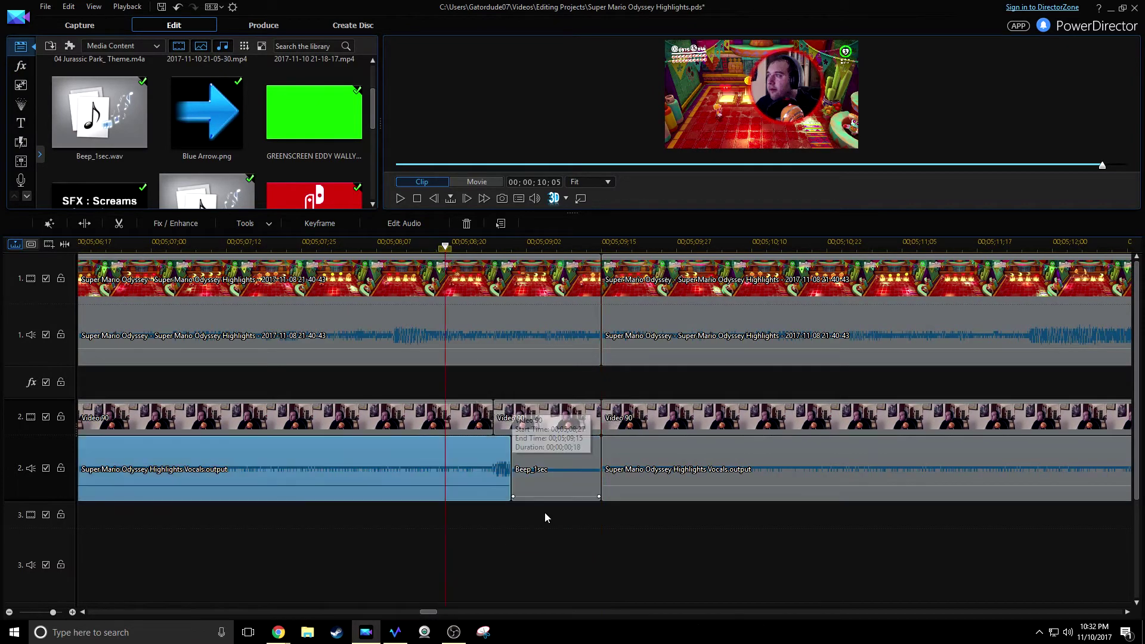
click(617, 543)
key(space)
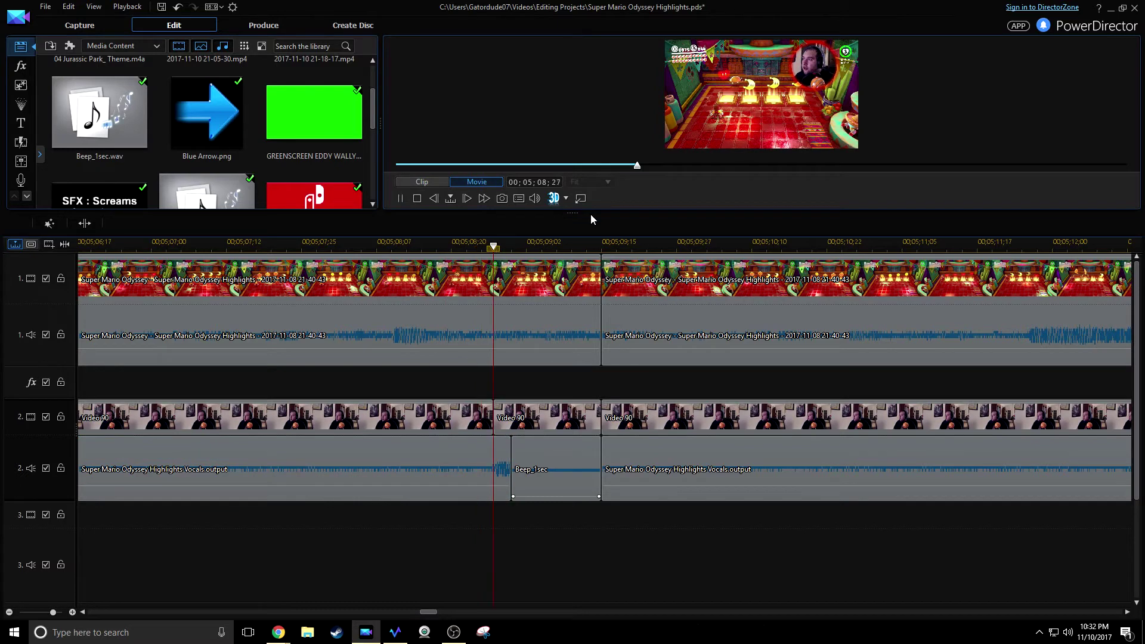
- Replay the beep section from about 00;05;07;18 with a resized preview to check the sound against the video
click(289, 244)
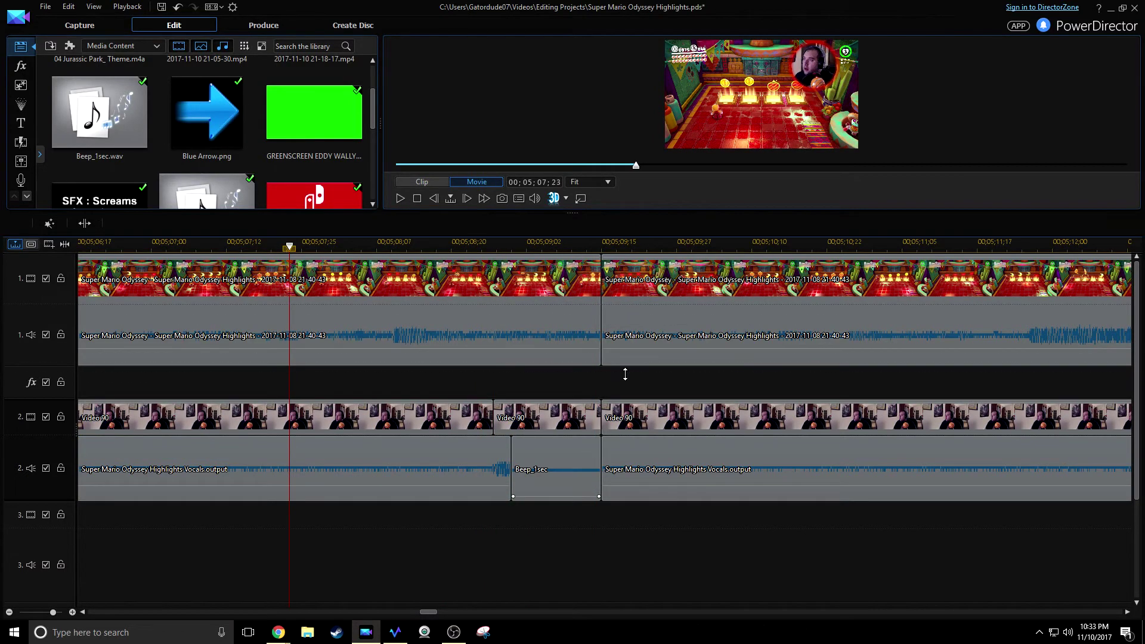
drag(643, 213, 629, 374)
key(space)
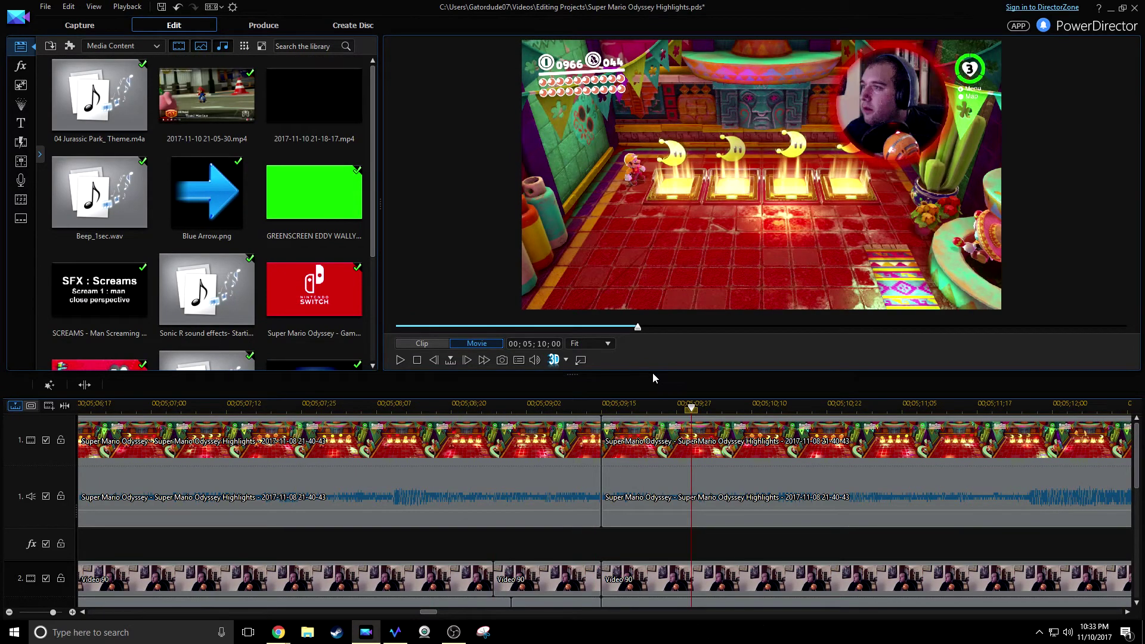
drag(653, 373, 659, 254)
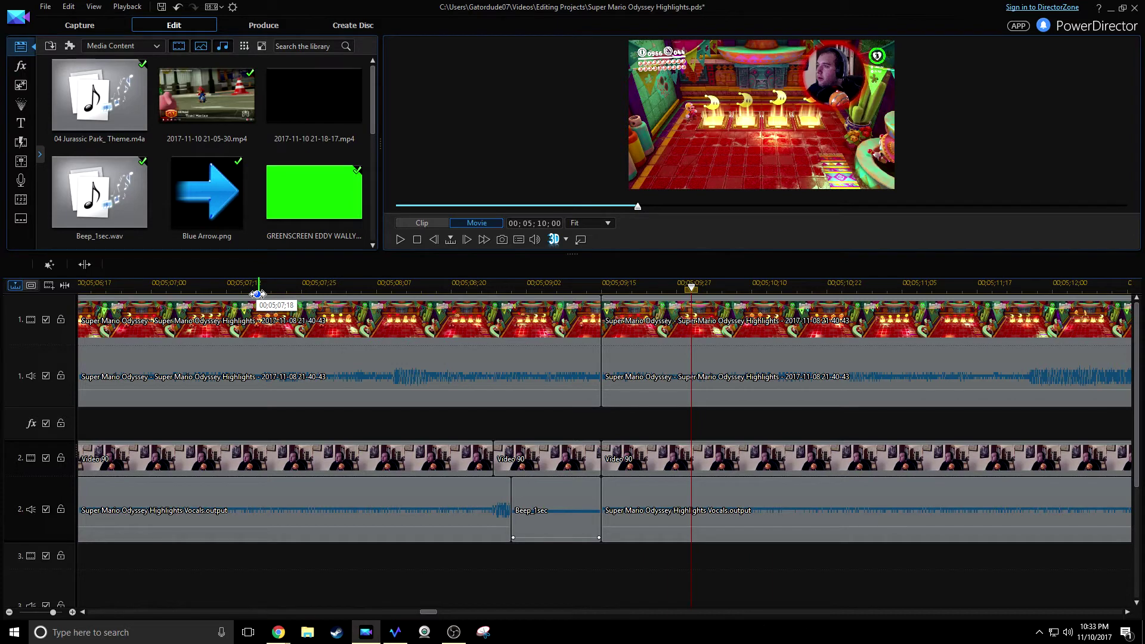
key(space)
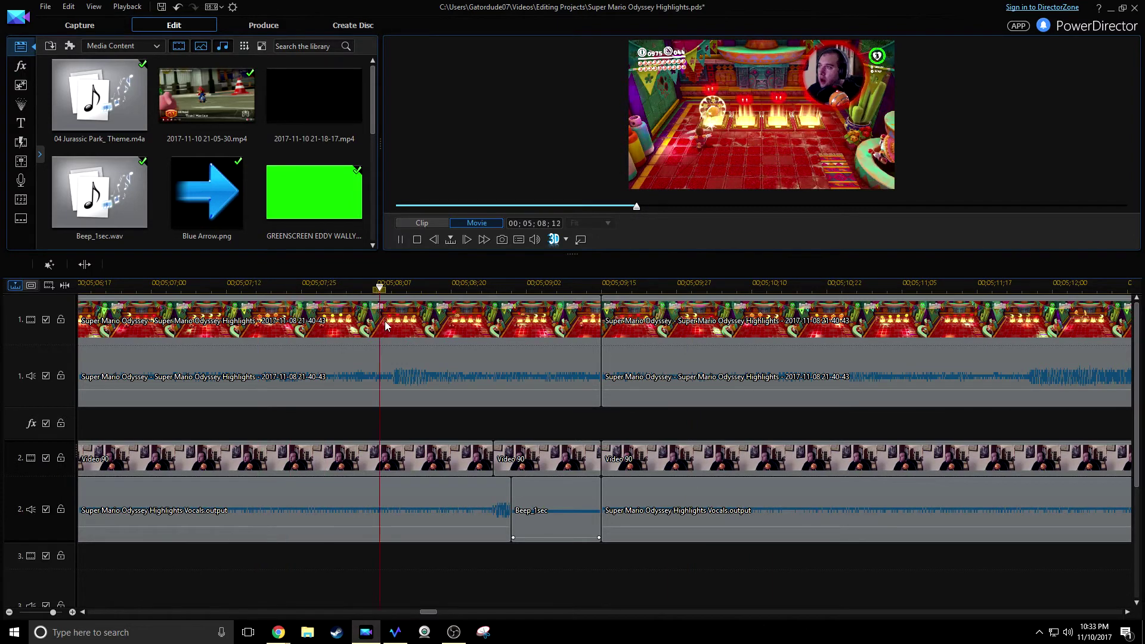
key(space)
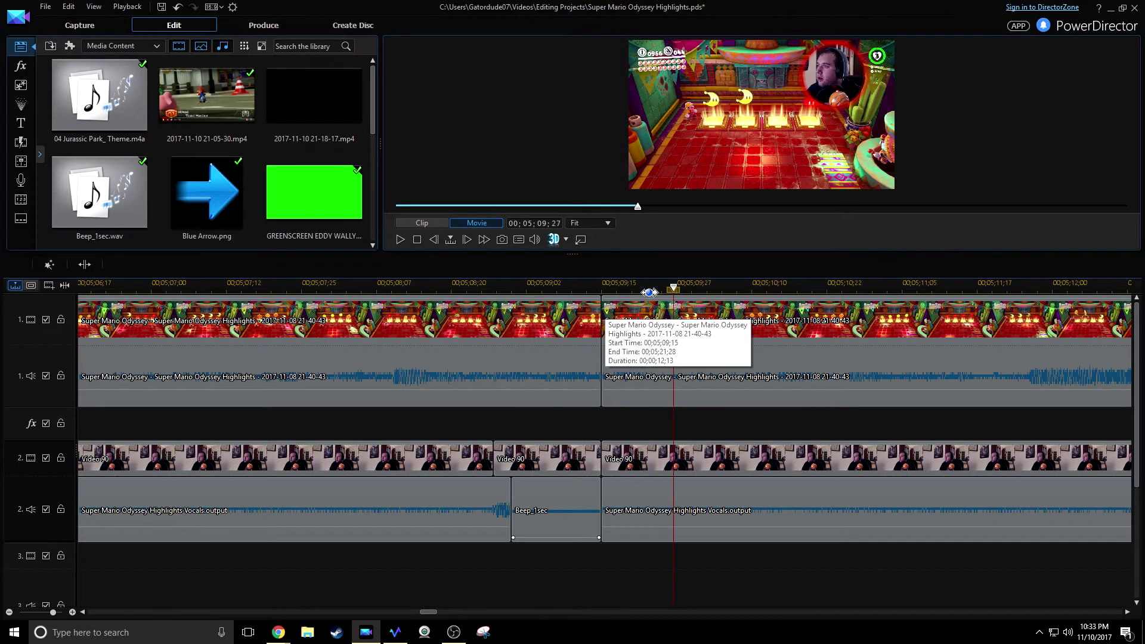
- Play the dinosaur chase section from about 00;05;49;01 in an enlarged preview to review the footage
drag(758, 282, 573, 284)
scroll(866, 301, down, 2)
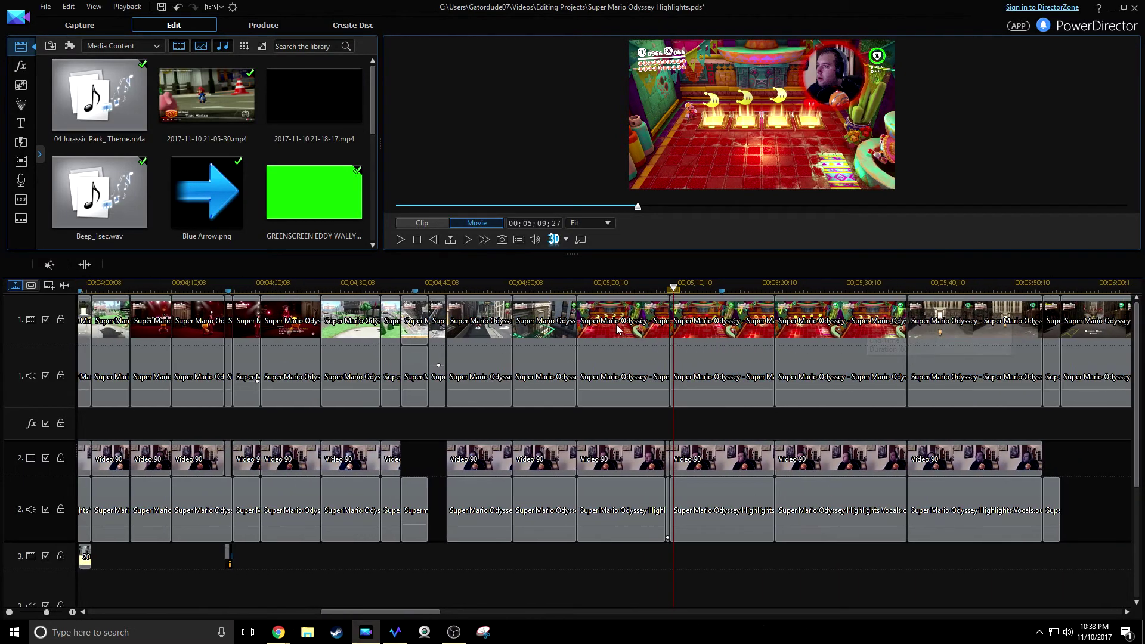
drag(405, 611, 442, 608)
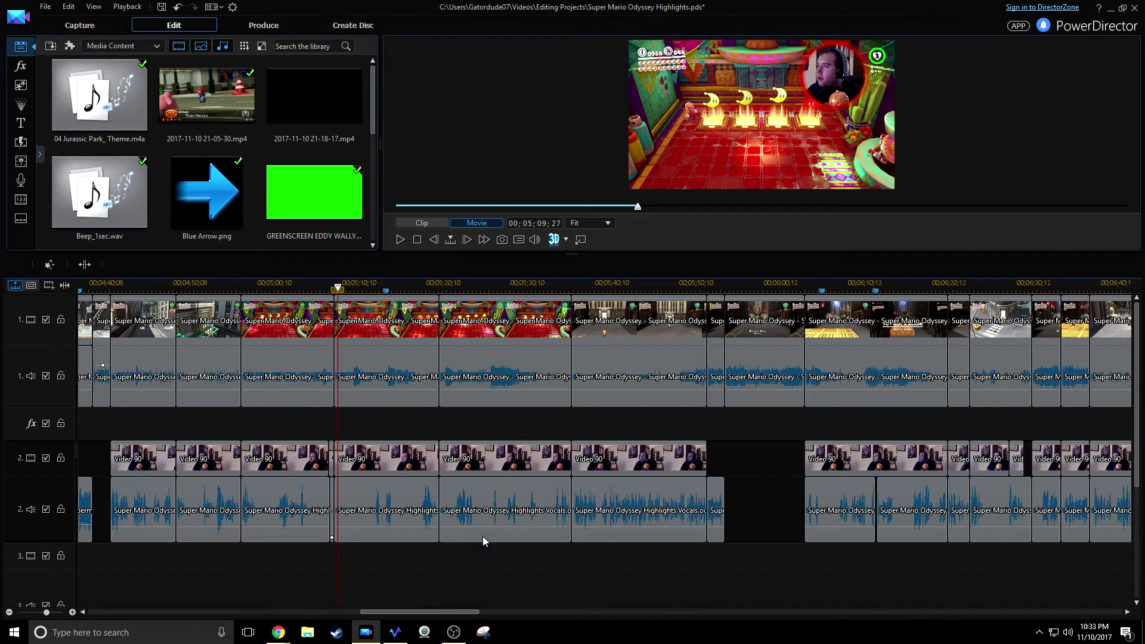
drag(714, 288, 525, 289)
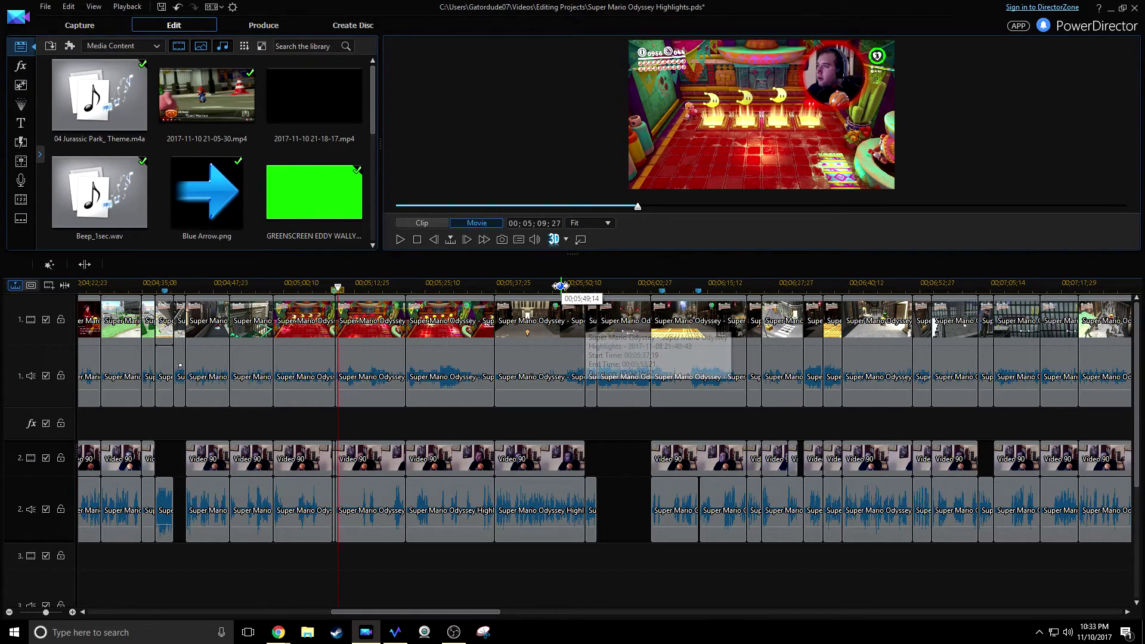
click(558, 286)
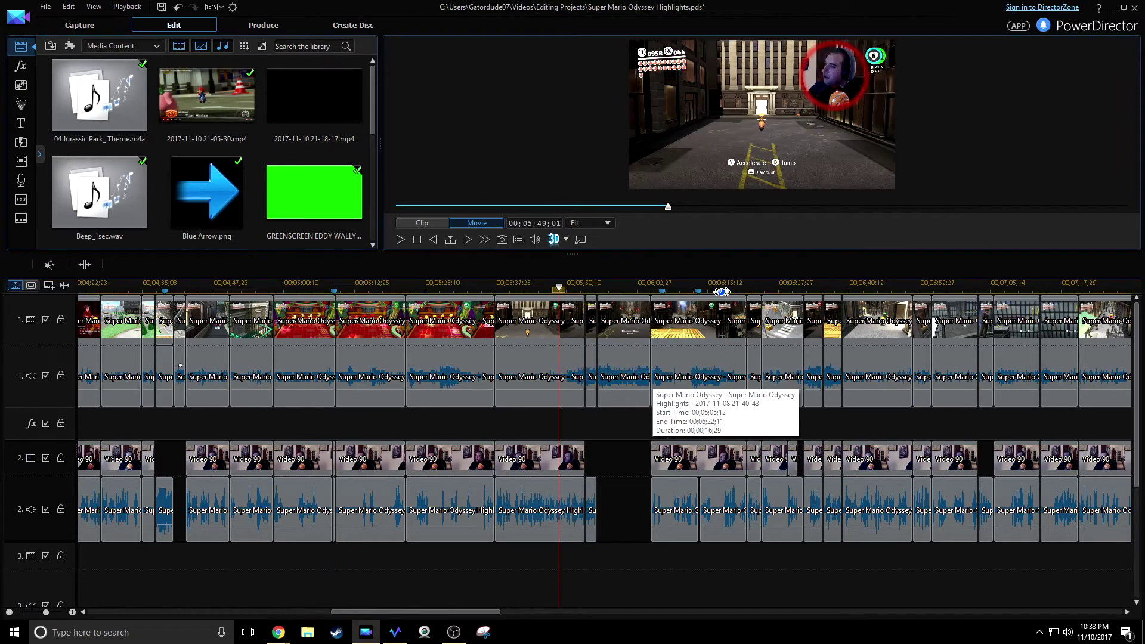
drag(713, 253, 706, 403)
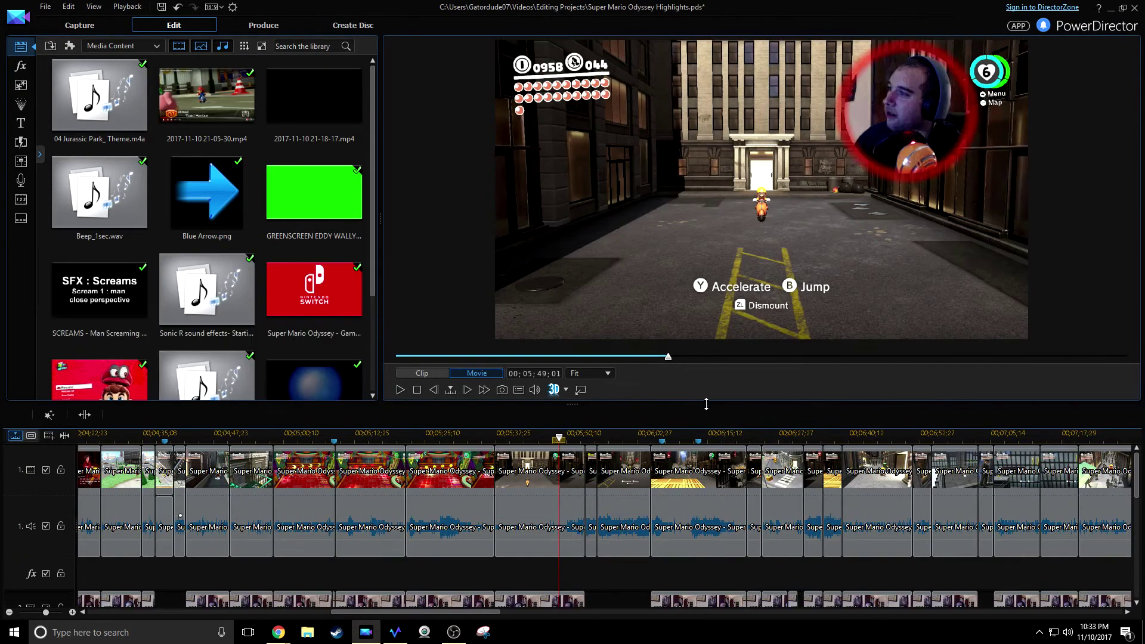
key(space)
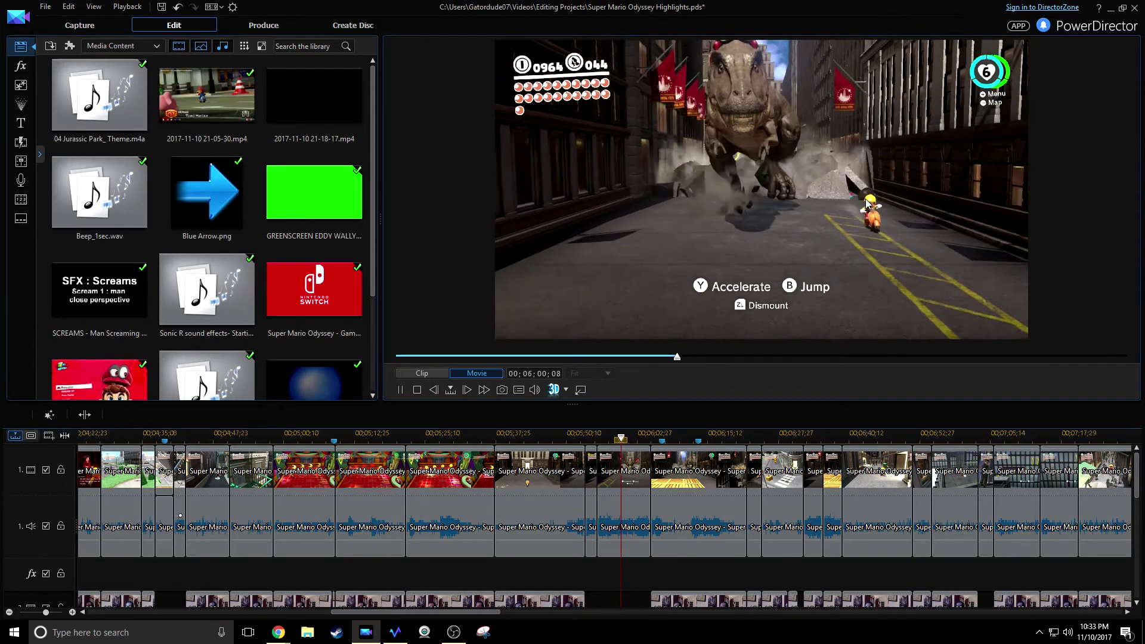
key(space)
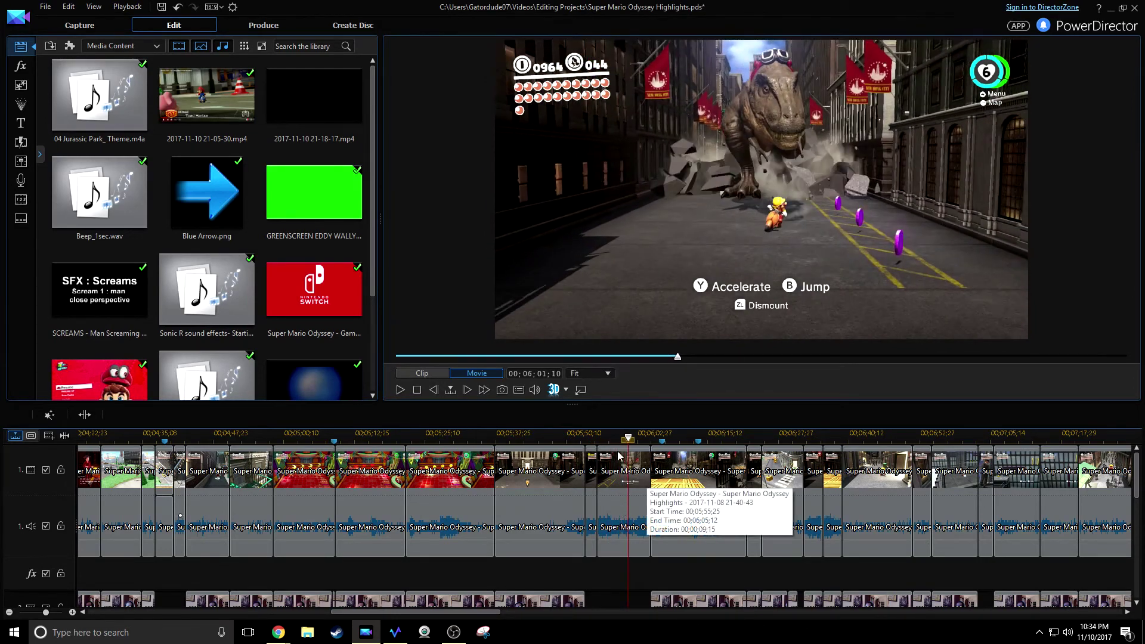
drag(595, 406, 595, 295)
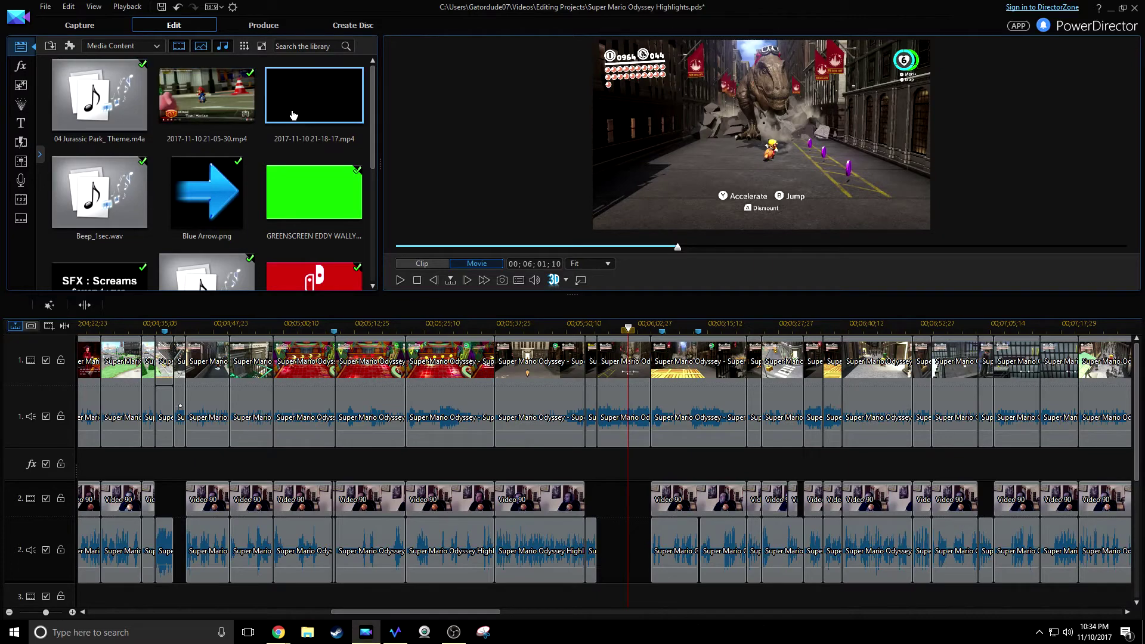
drag(876, 329, 143, 366)
drag(323, 116, 691, 388)
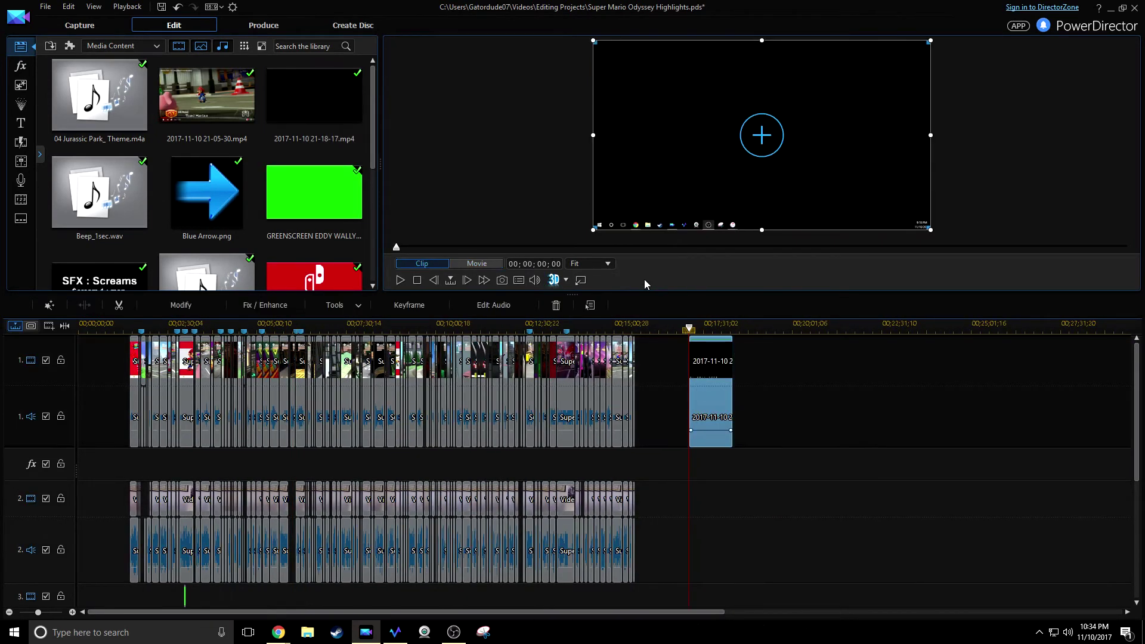
- Play the newly placed Jurassic Park clip in a larger preview to review its opening part
drag(628, 298, 656, 383)
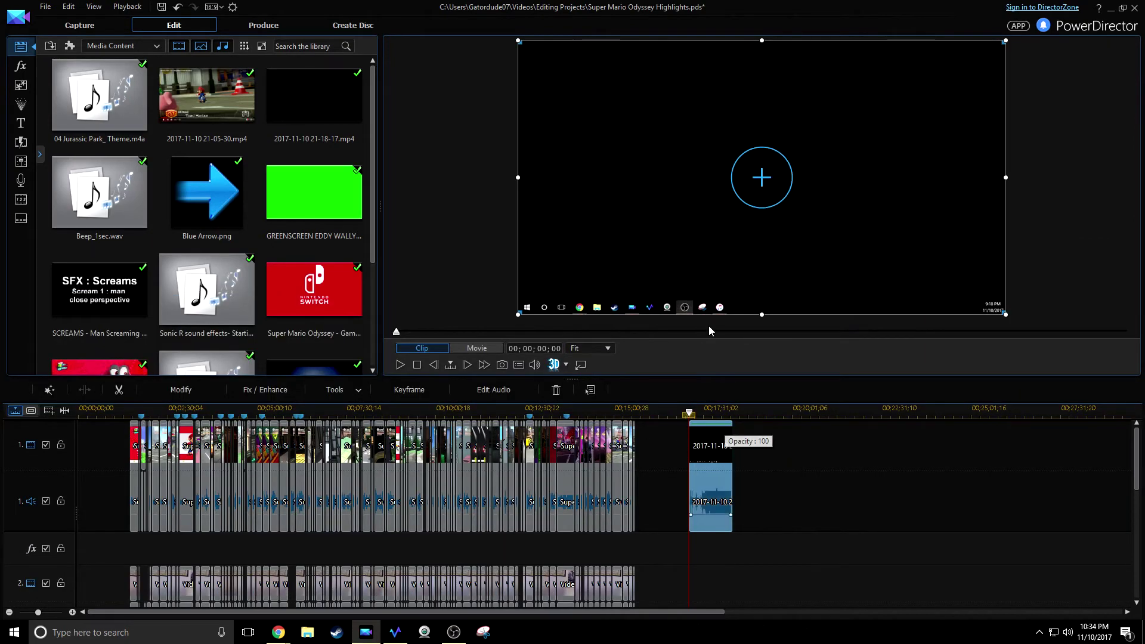
click(697, 411)
click(808, 465)
key(space)
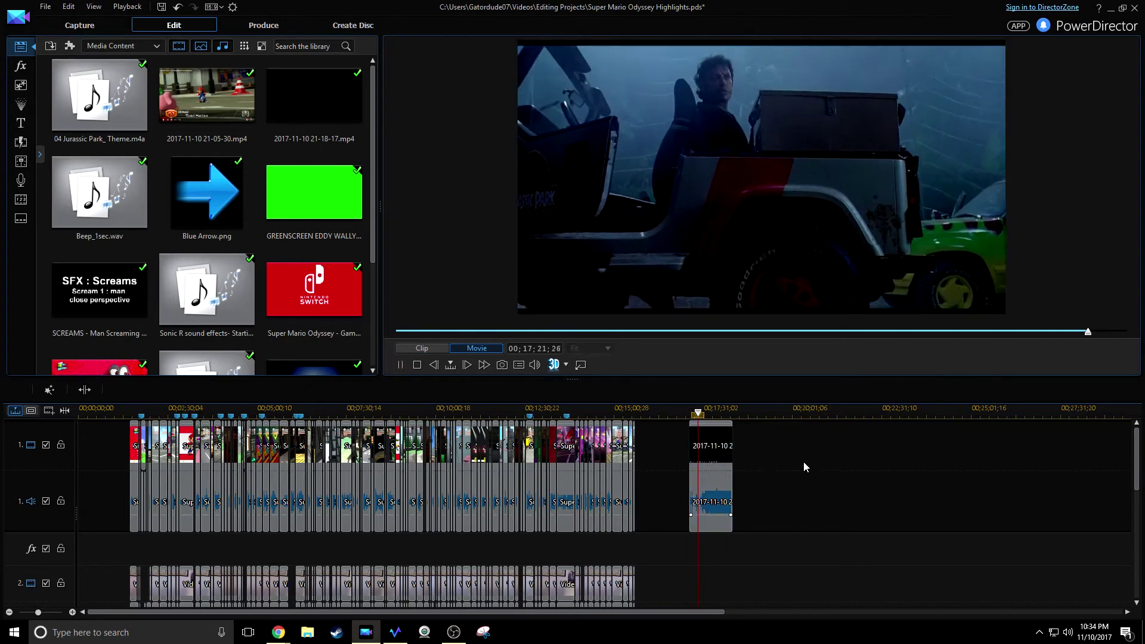
drag(816, 412, 889, 426)
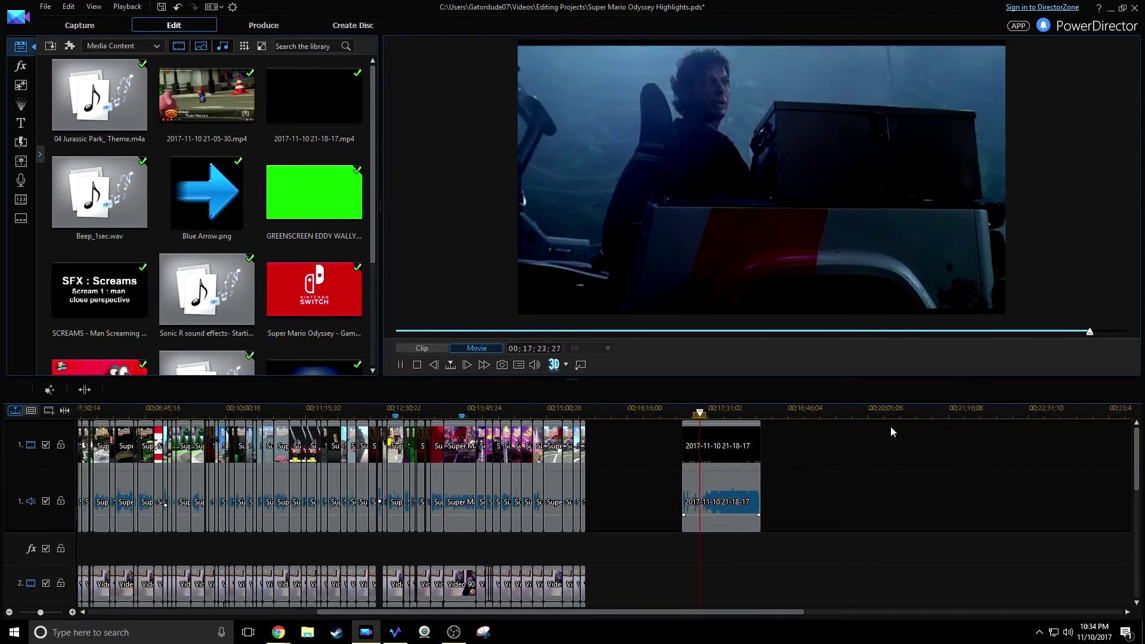
key(space)
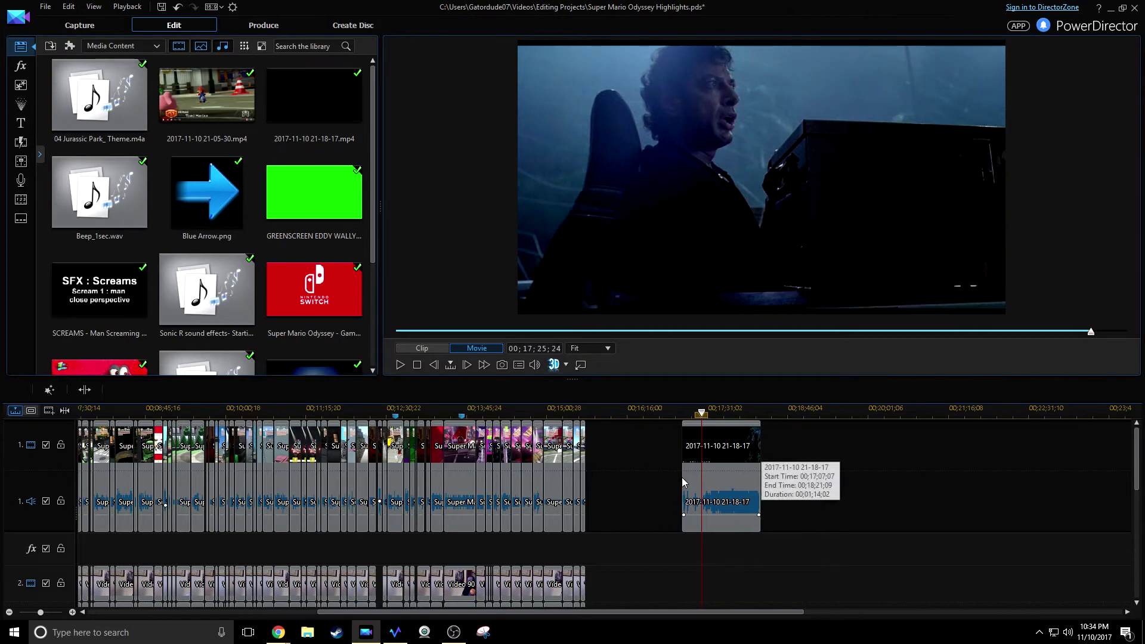
drag(718, 413, 1003, 423)
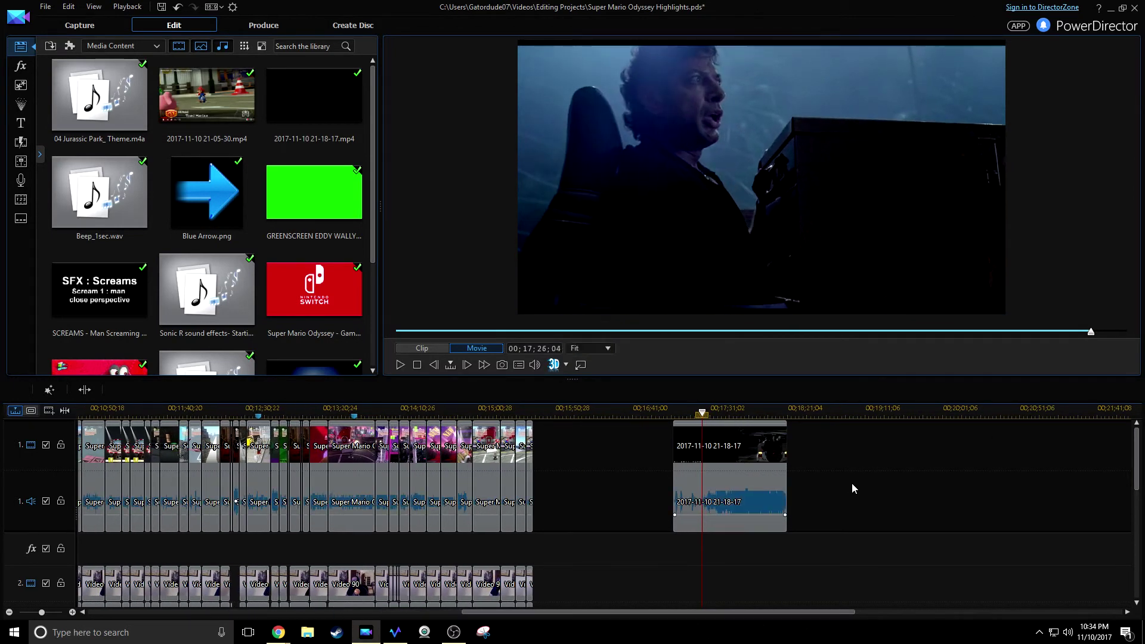
key(space)
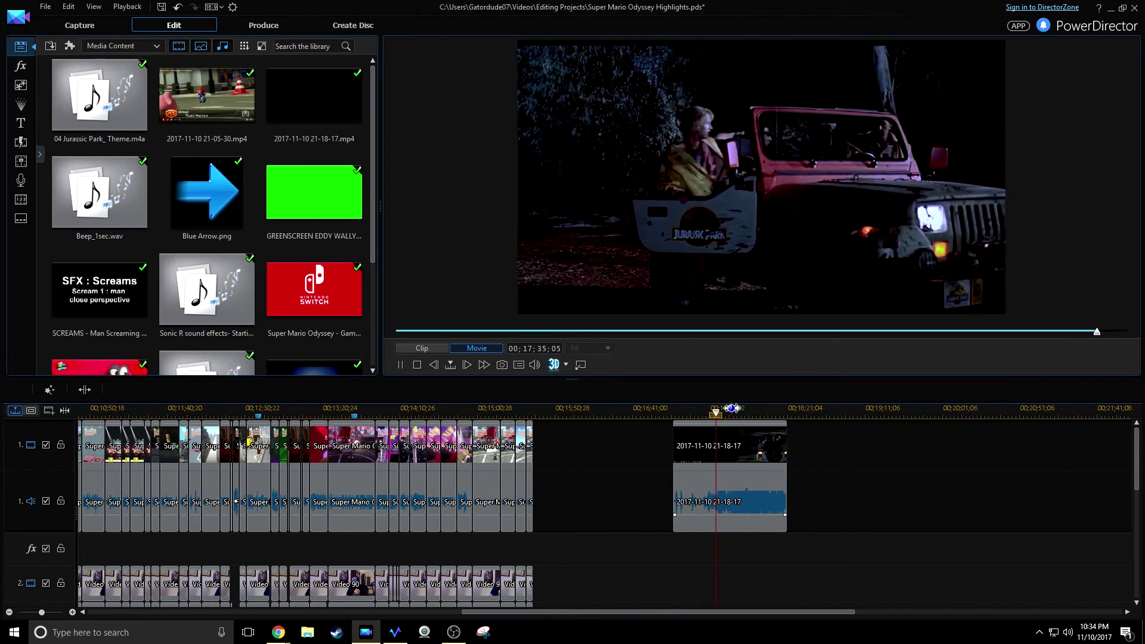
- Split the Jurassic Park clip at 00;17;49;29 and remove the part after the split
drag(715, 410, 732, 409)
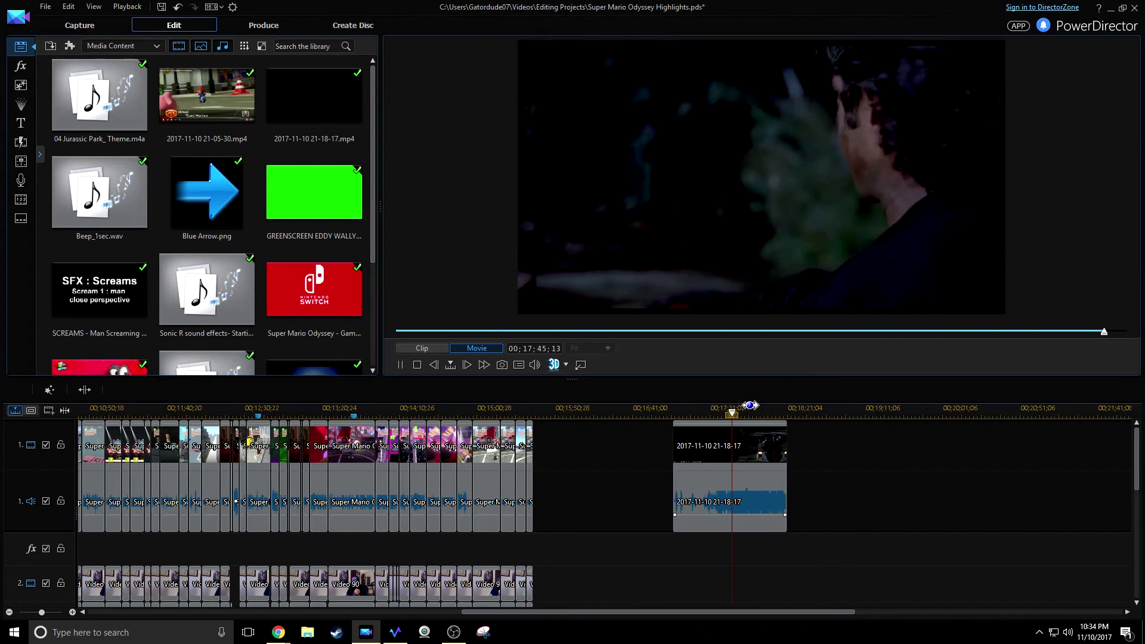
scroll(732, 409, up, 3)
key(space)
drag(716, 412, 718, 413)
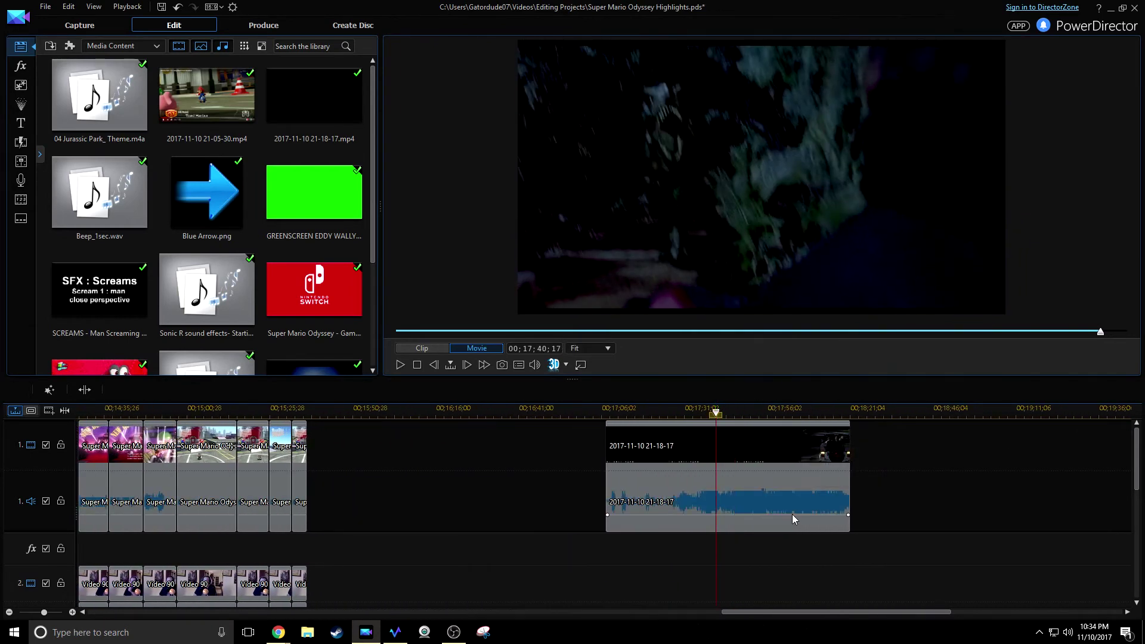
key(space)
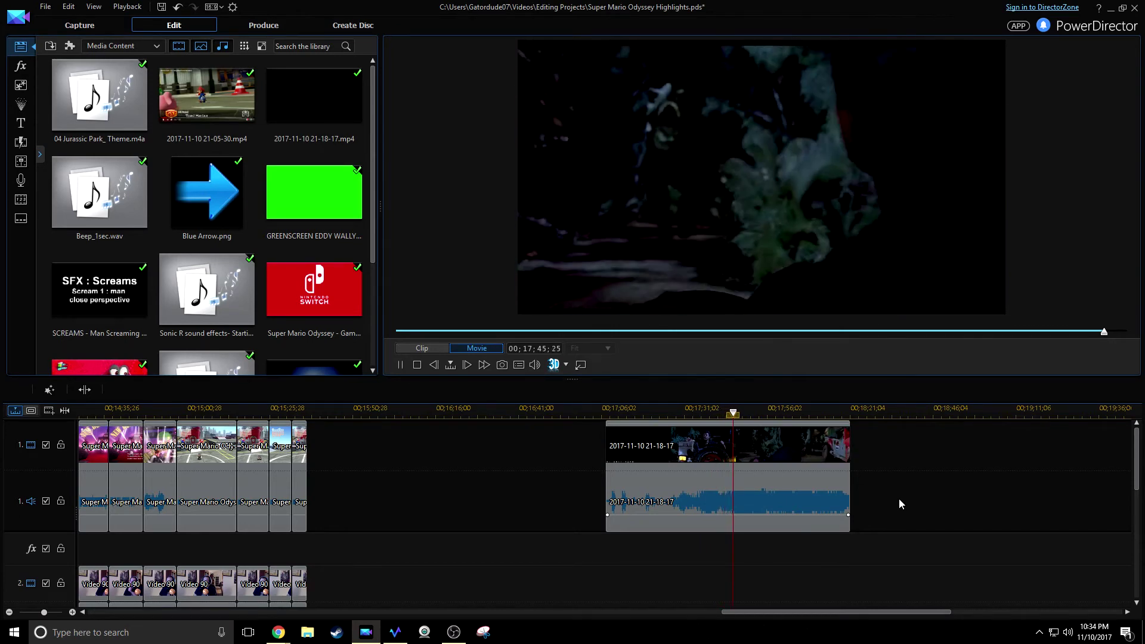
key(space)
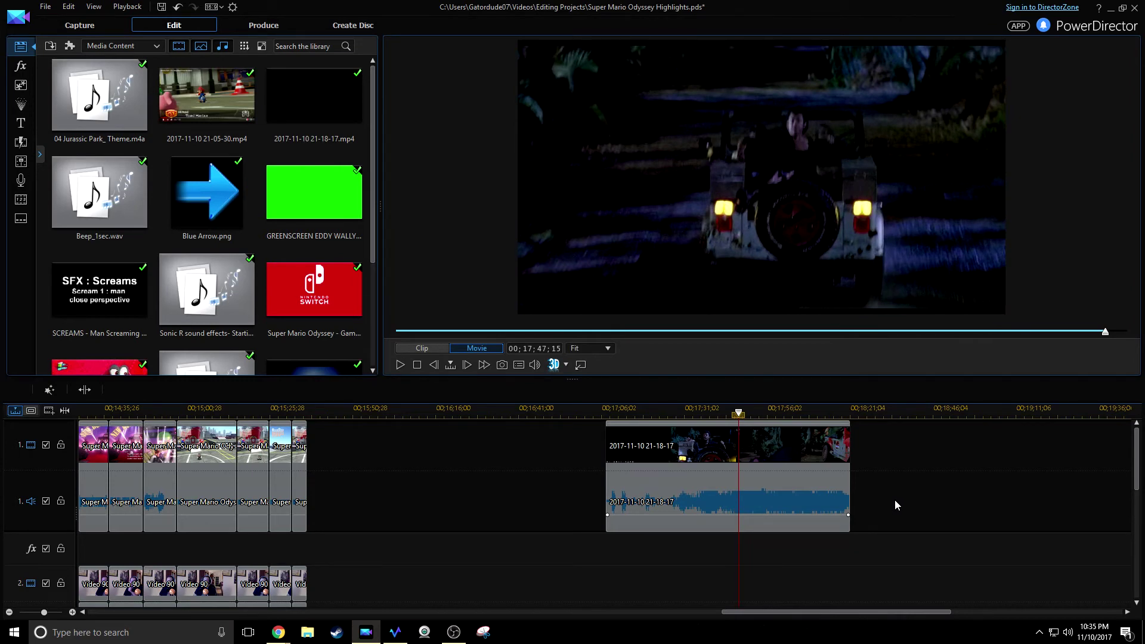
key(space)
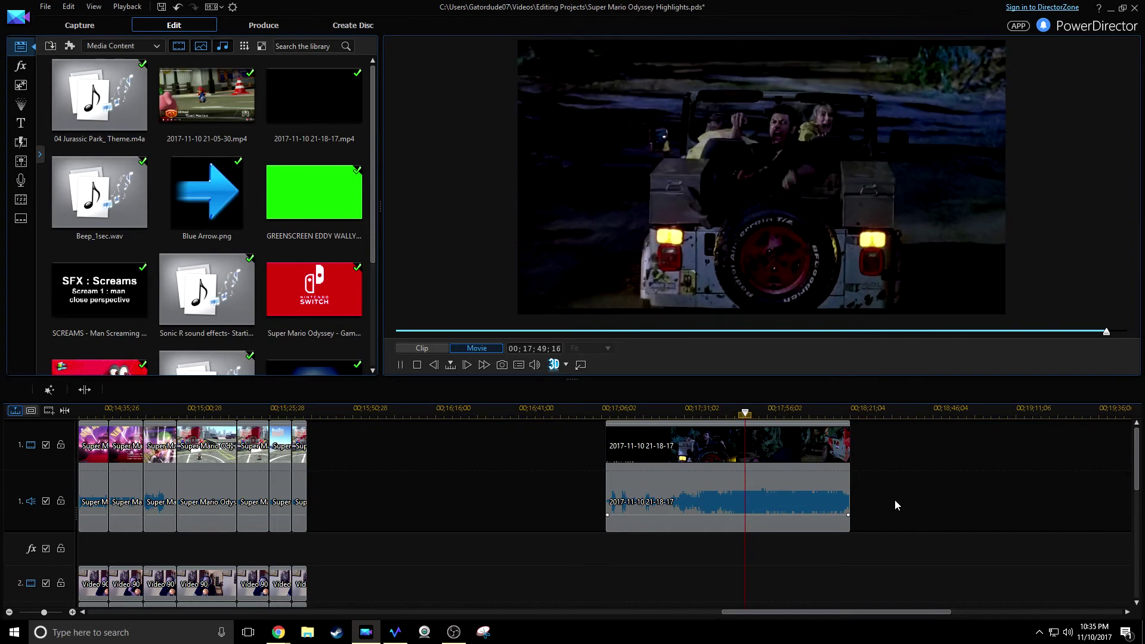
key(ctrl+t)
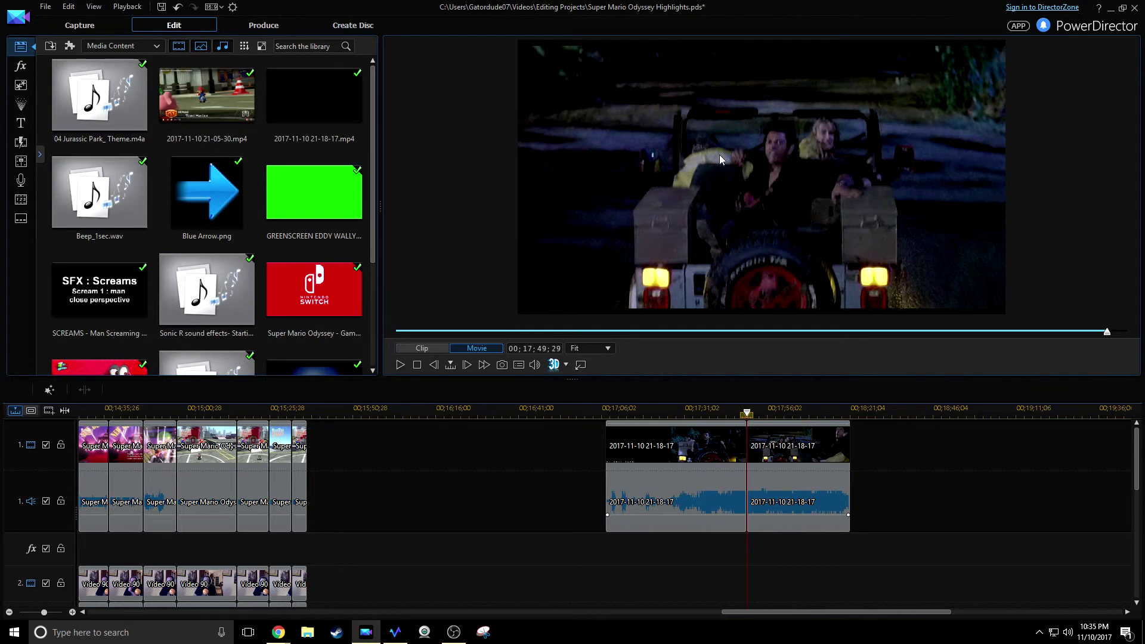
right_click(808, 475)
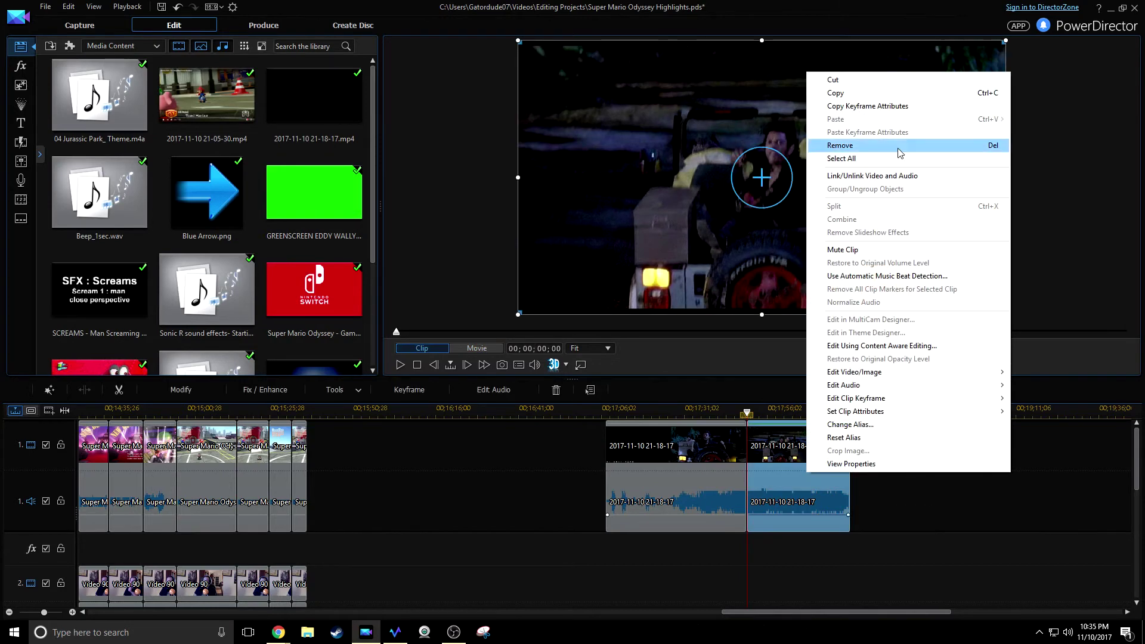
click(835, 145)
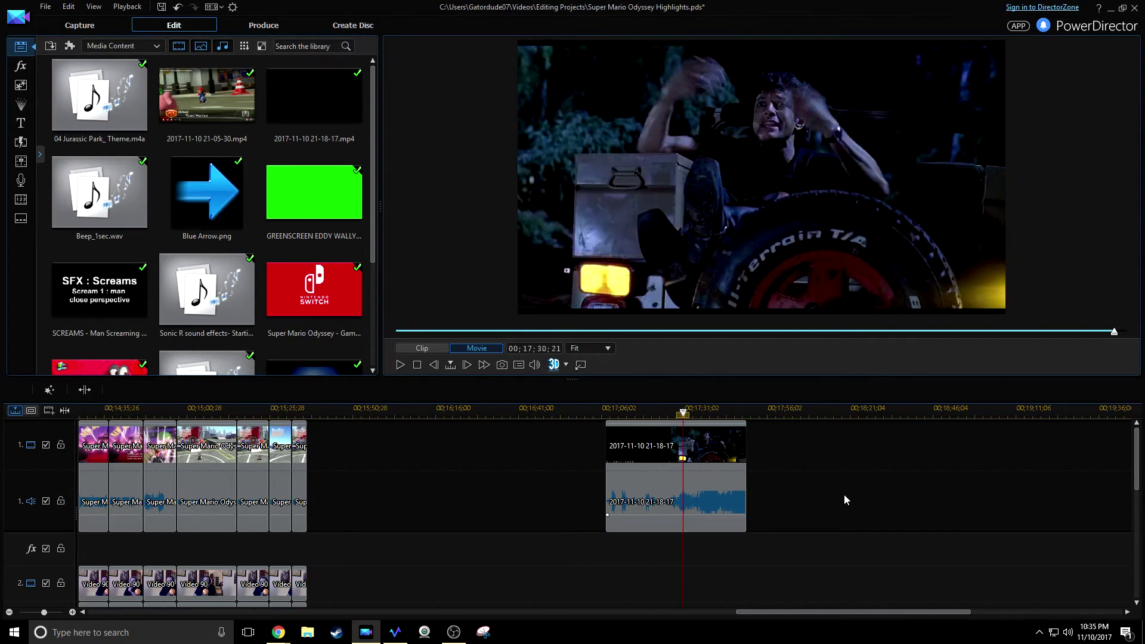
- Find the frame showing the gear shift knob and split the Jurassic Park clip there at 00;17;42;11
key(space)
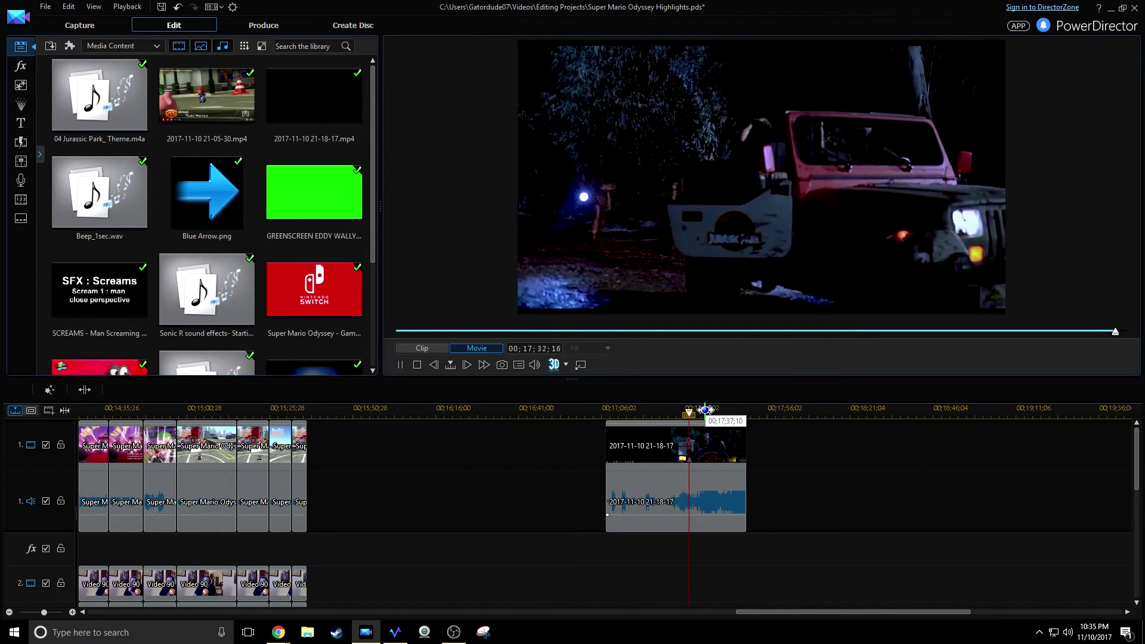
scroll(706, 411, up, 2)
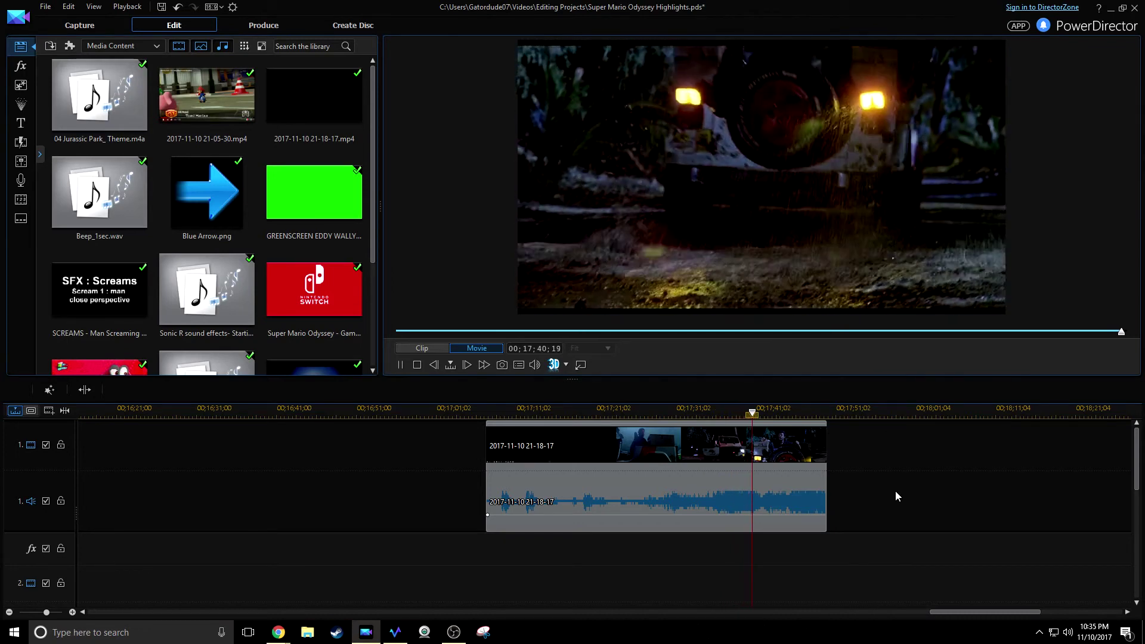
key(space)
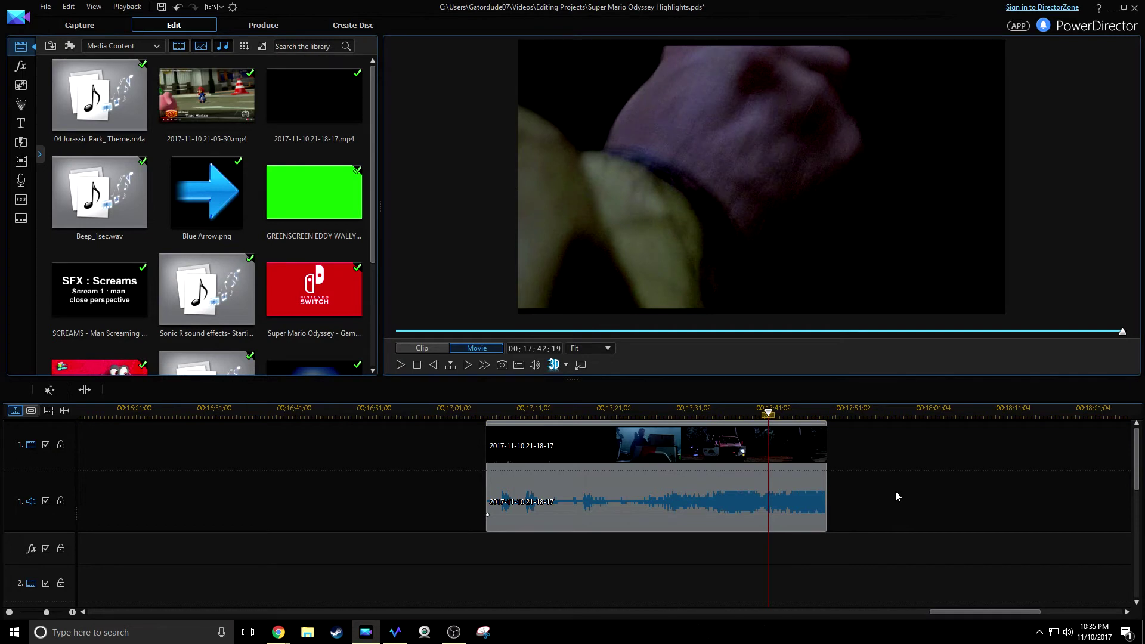
key(comma)
key(comma)
key(comma)
key(comma)
key(comma)
key(comma)
key(comma)
key(comma)
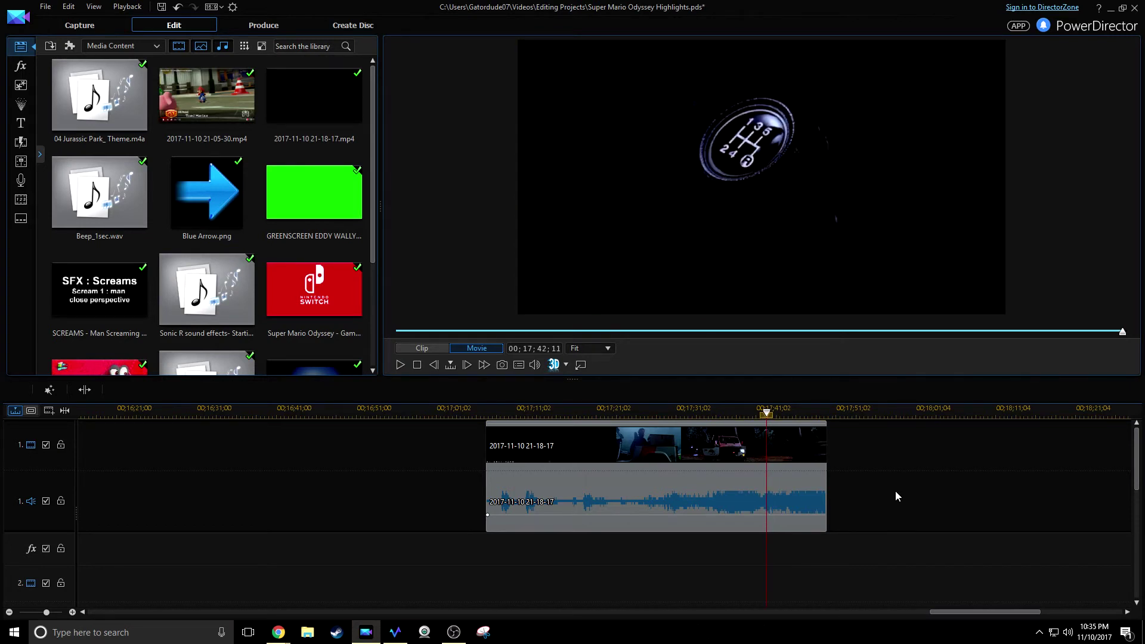
key(period)
key(comma)
key(ctrl+t)
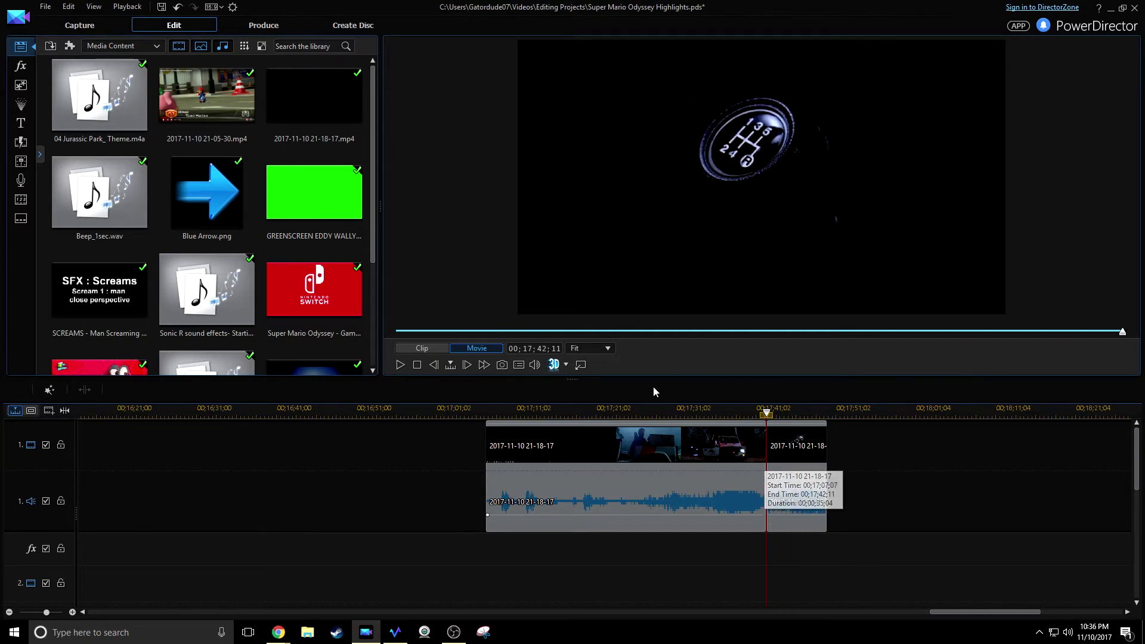
- Remove the part of the Jurassic Park clip before the split, leaving its gap open
right_click(643, 453)
mouse_move(761, 128)
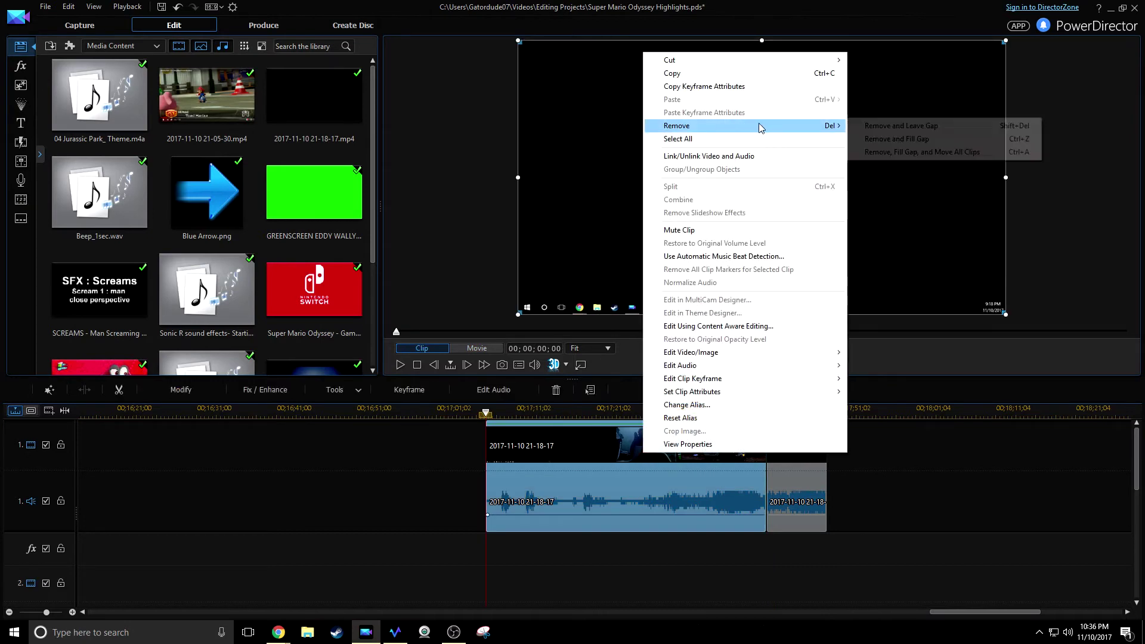
click(900, 125)
- Move the remaining Jurassic Park excerpt into the gap on the second track at the dinosaur chase
click(814, 454)
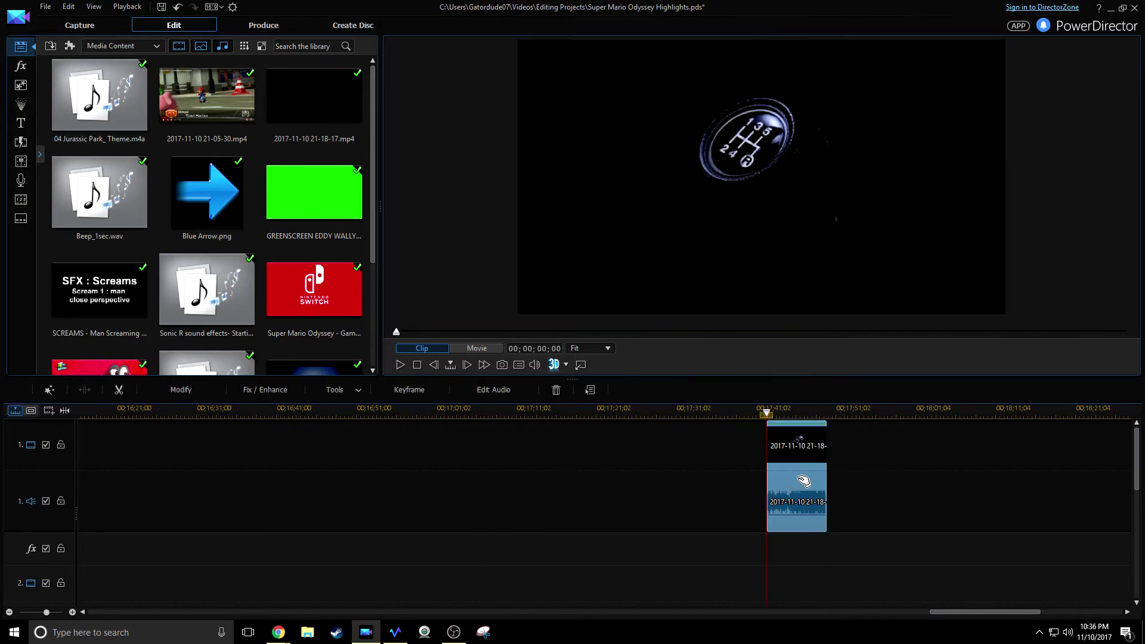
drag(905, 409, 359, 407)
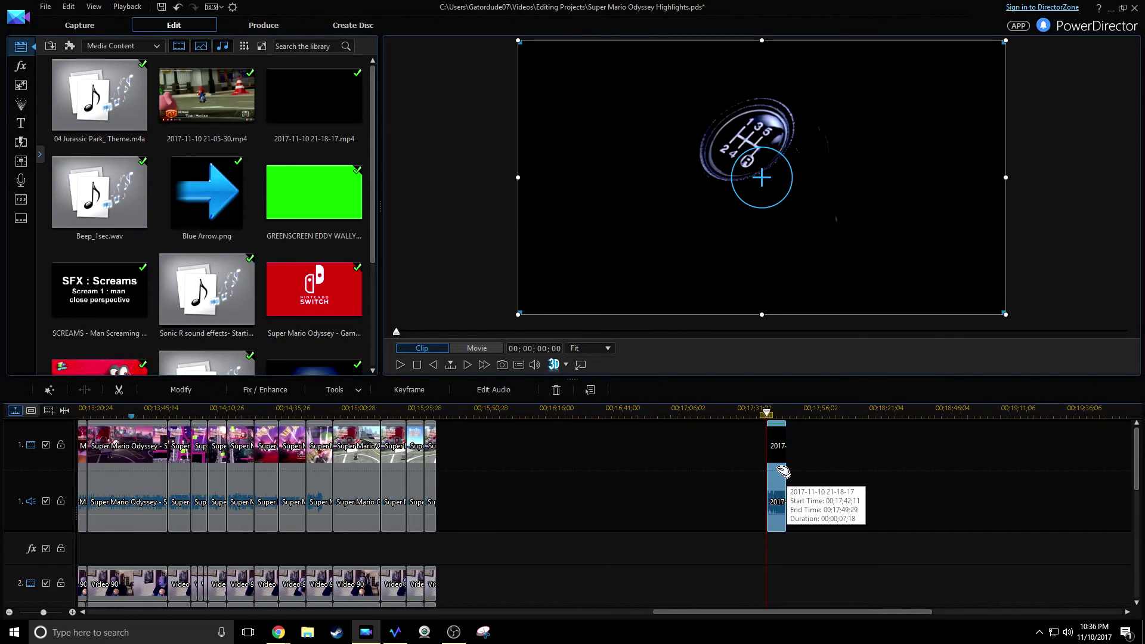
drag(782, 471, 285, 570)
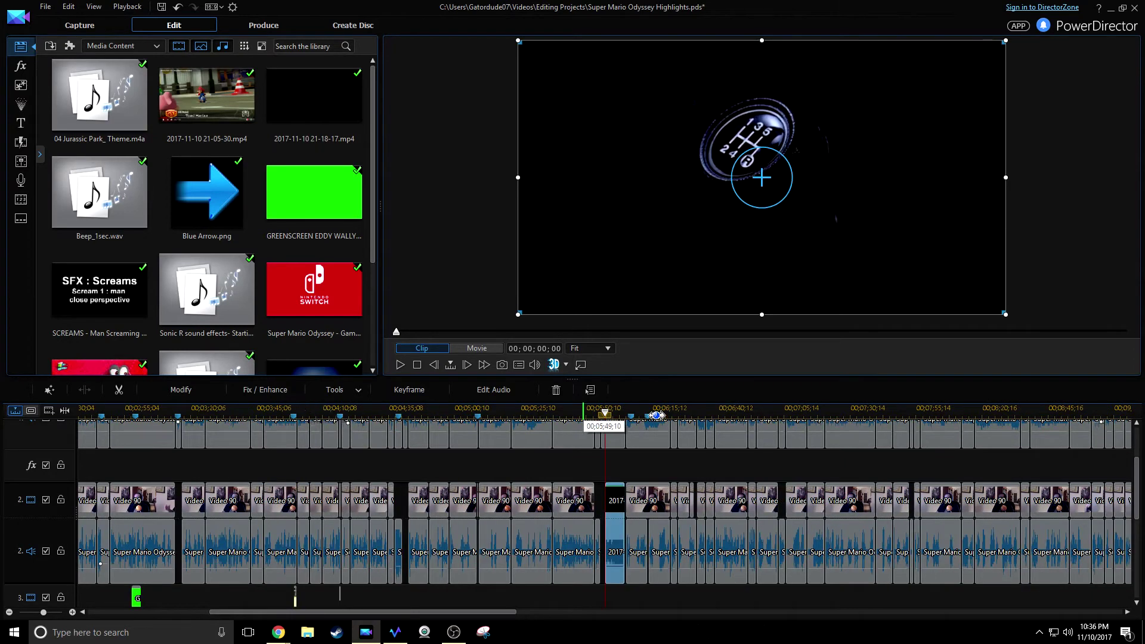
- Shift the Jurassic Park excerpt to start at 00;05;55;25, directly against the preceding vocals clip
scroll(715, 411, up, 2)
scroll(1014, 438, up, 1)
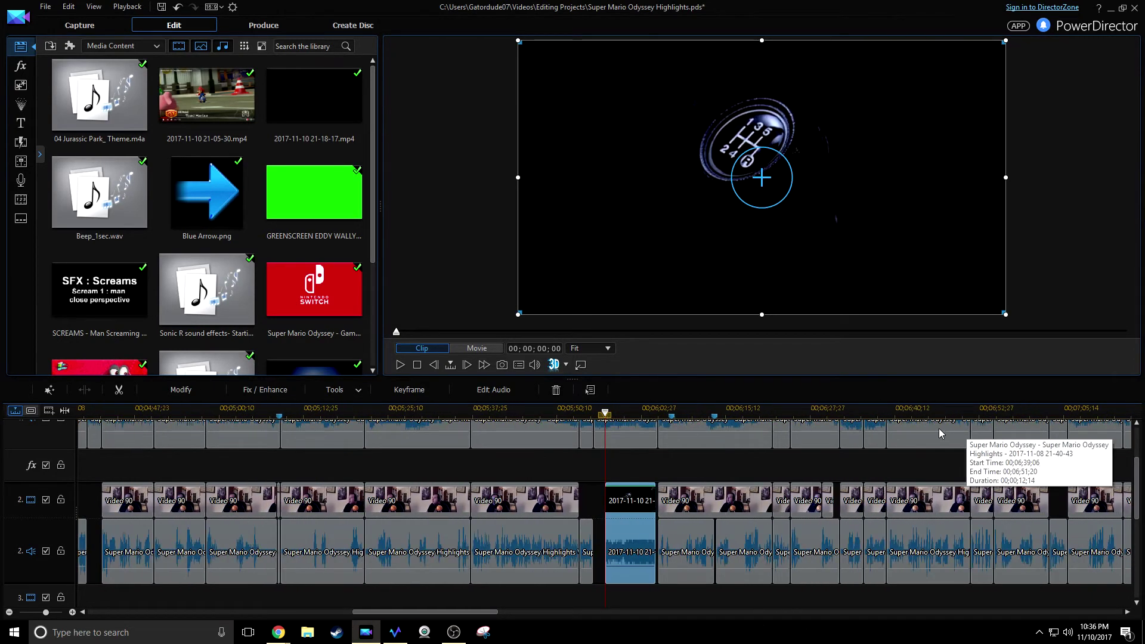
scroll(748, 416, up, 2)
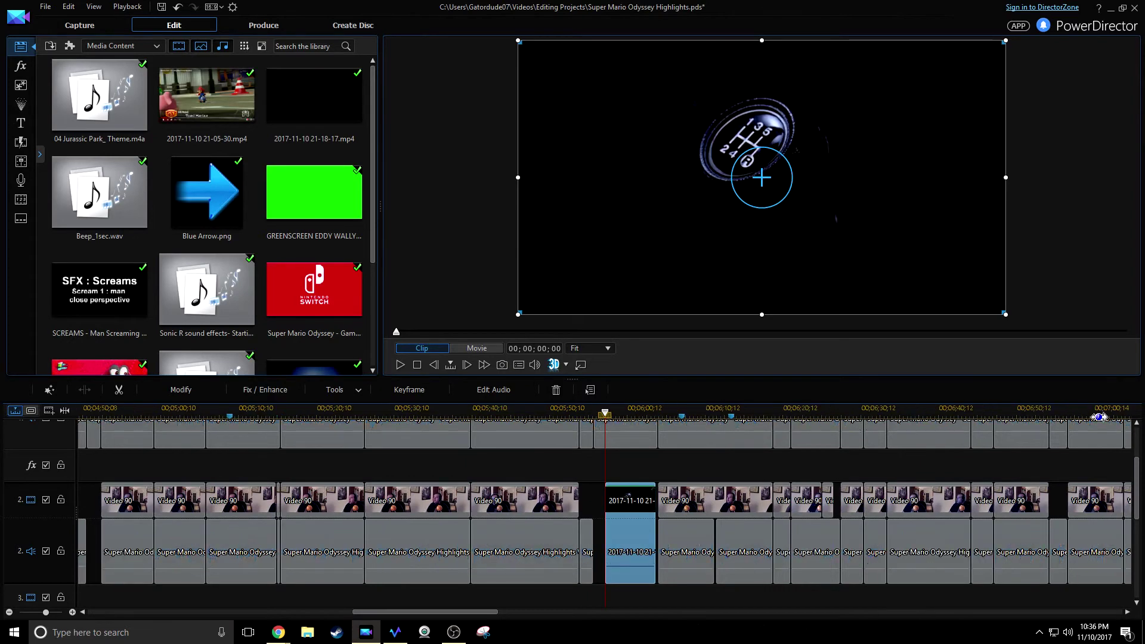
drag(672, 520, 664, 520)
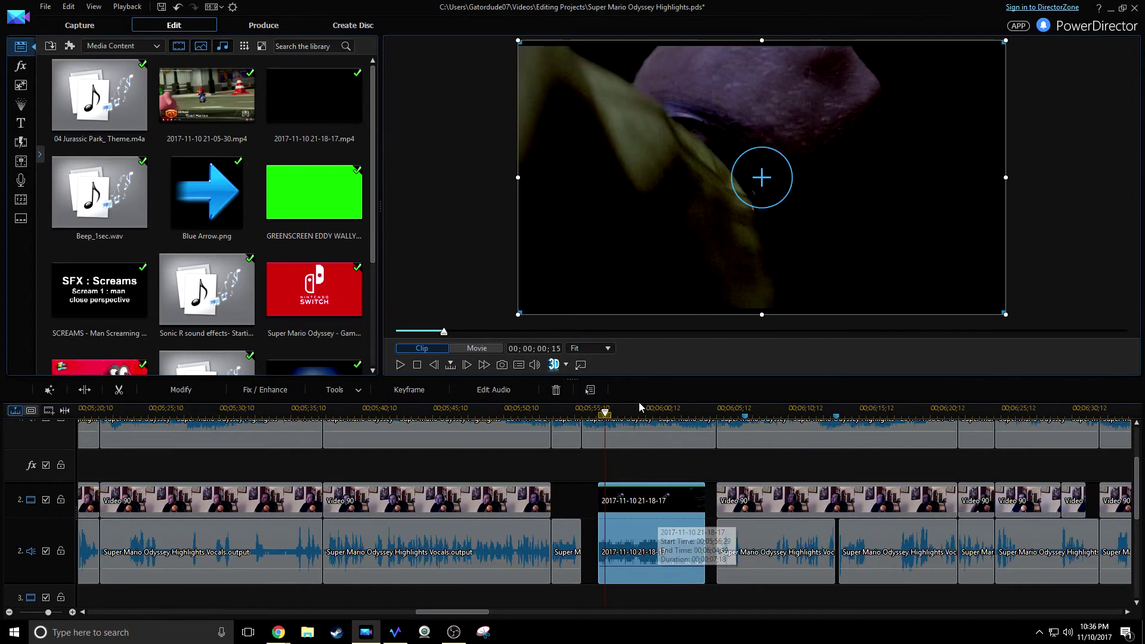
scroll(656, 415, up, 1)
drag(817, 526, 790, 526)
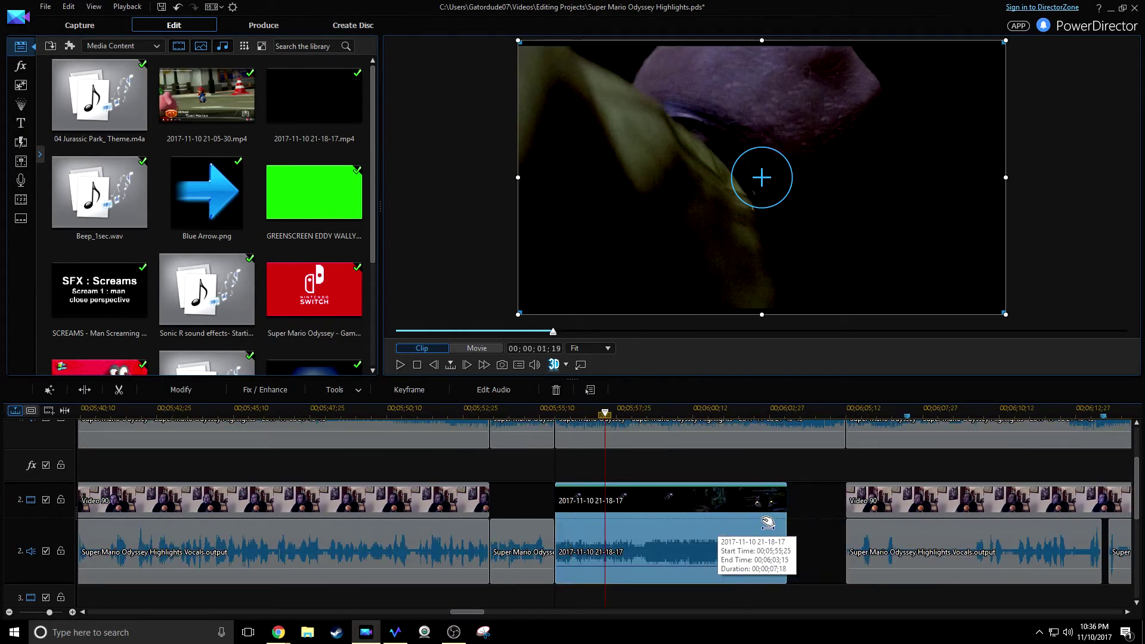
- Split the gameplay clip where the Jurassic Park excerpt ends and remove the remainder, closing the gap on all tracks
click(832, 436)
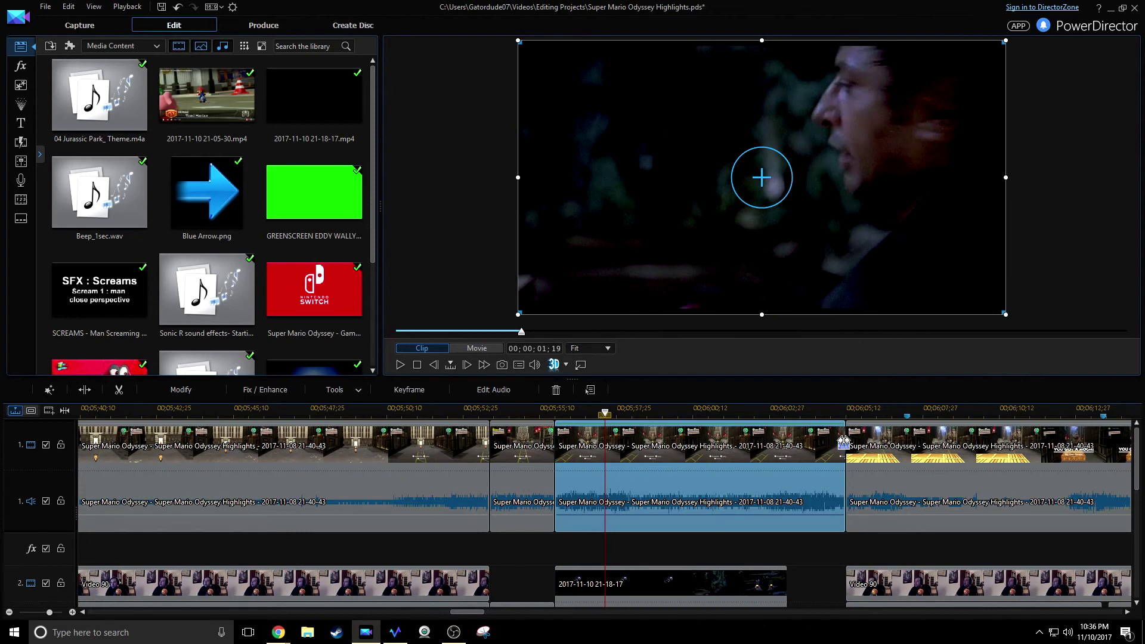
drag(843, 444, 787, 446)
click(839, 482)
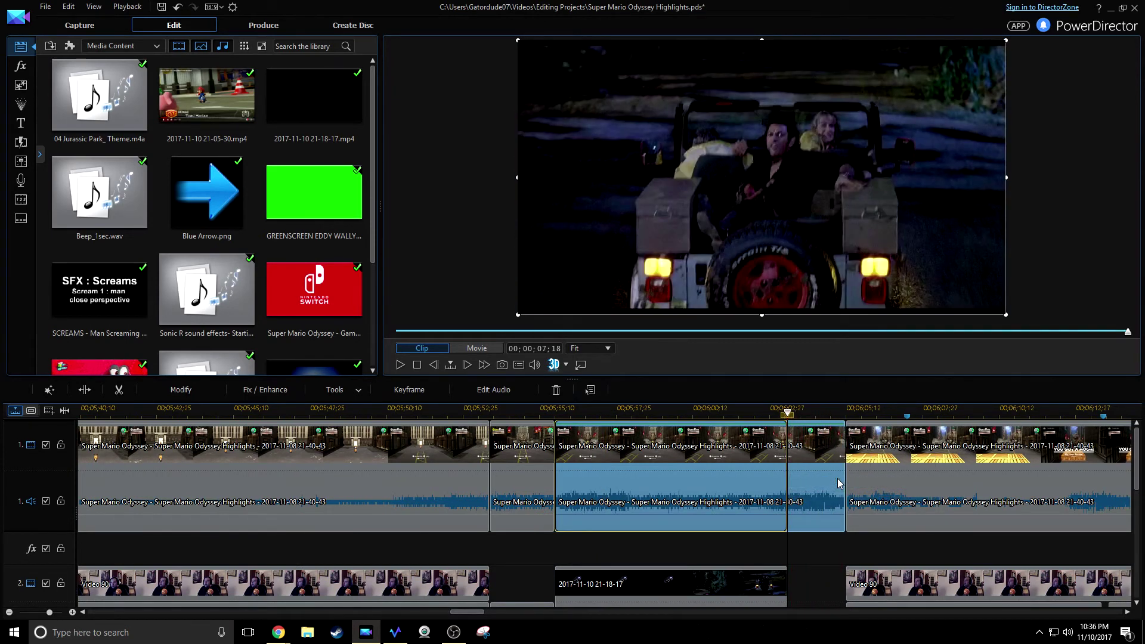
- Play the chase from just before the Jurassic Park excerpt, then open the excerpt in PiP Designer
scroll(718, 472, down, 2)
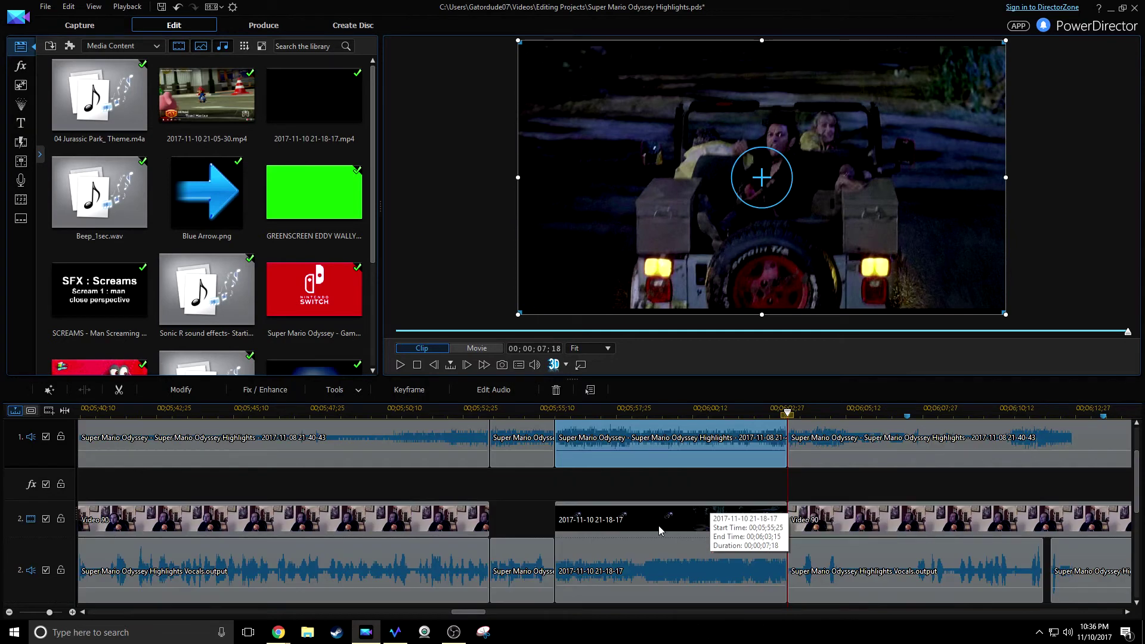
click(509, 411)
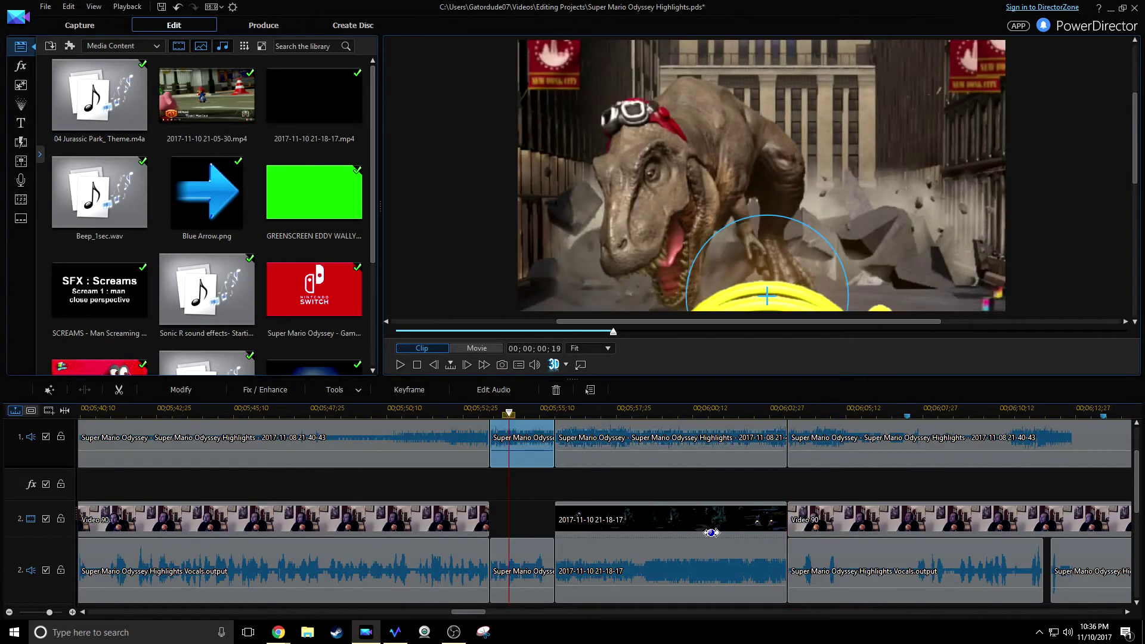
key(space)
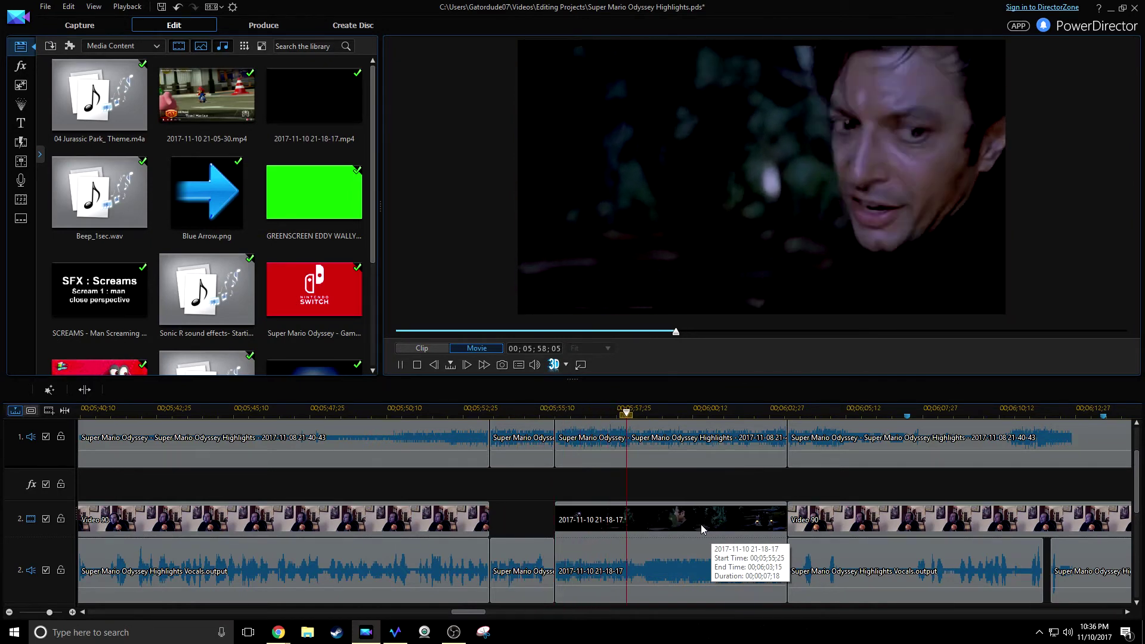
key(space)
click(689, 525)
click(708, 525)
double_click(714, 525)
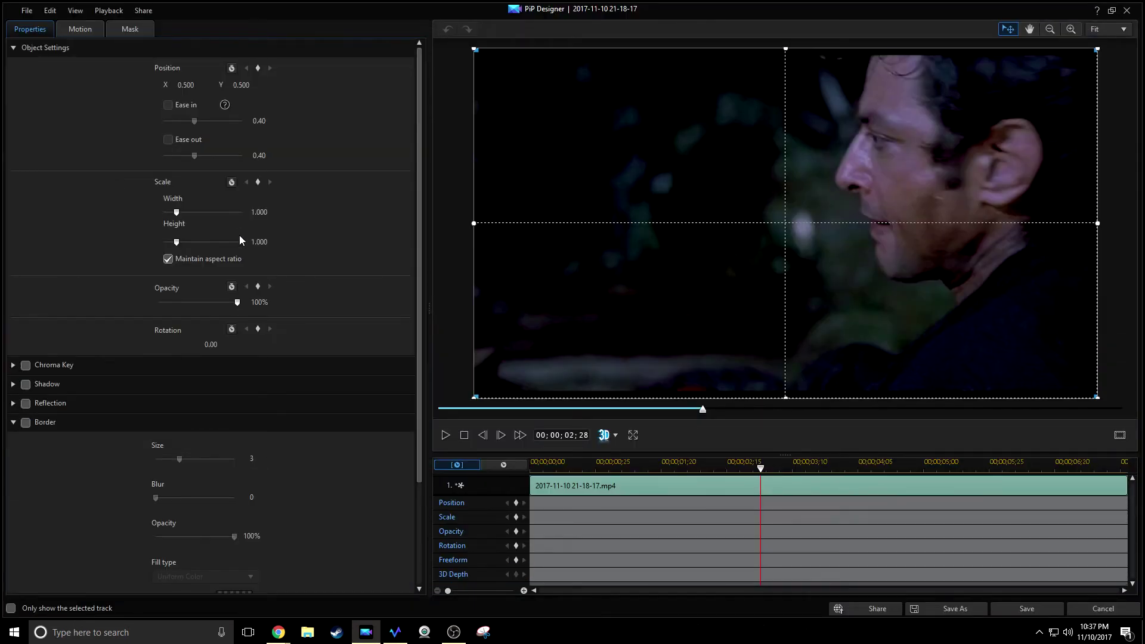
- Scale the excerpt to 0.410, position it at X 0.496, Y 0.660, and rotate it to -18.04 degrees
drag(177, 241, 168, 244)
drag(752, 220, 791, 297)
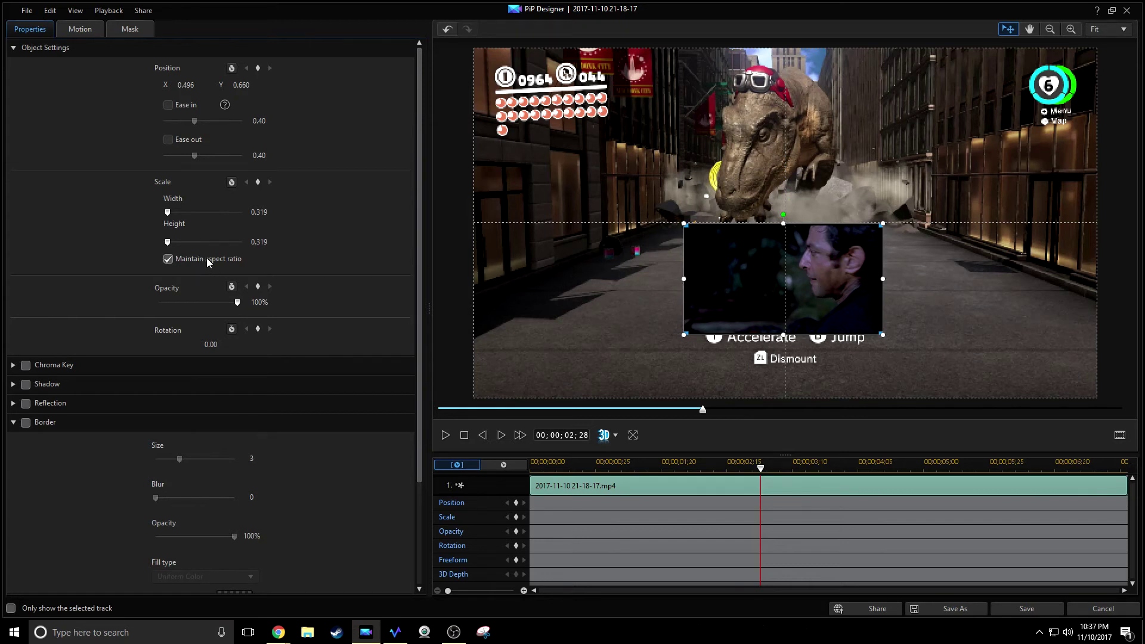
drag(169, 243, 171, 246)
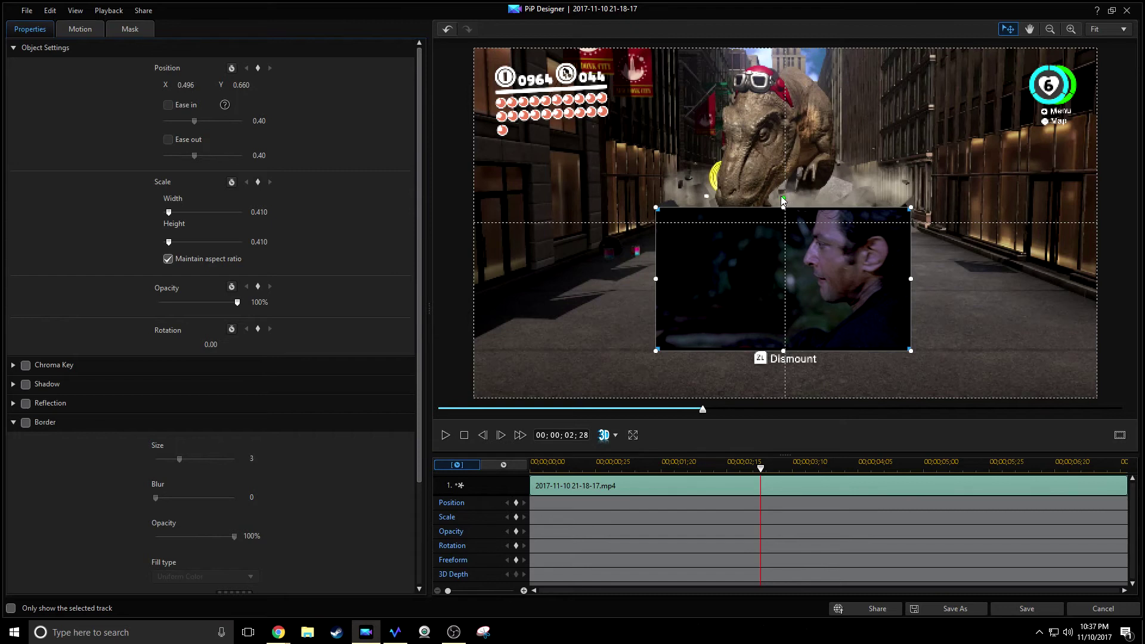
drag(783, 199, 760, 207)
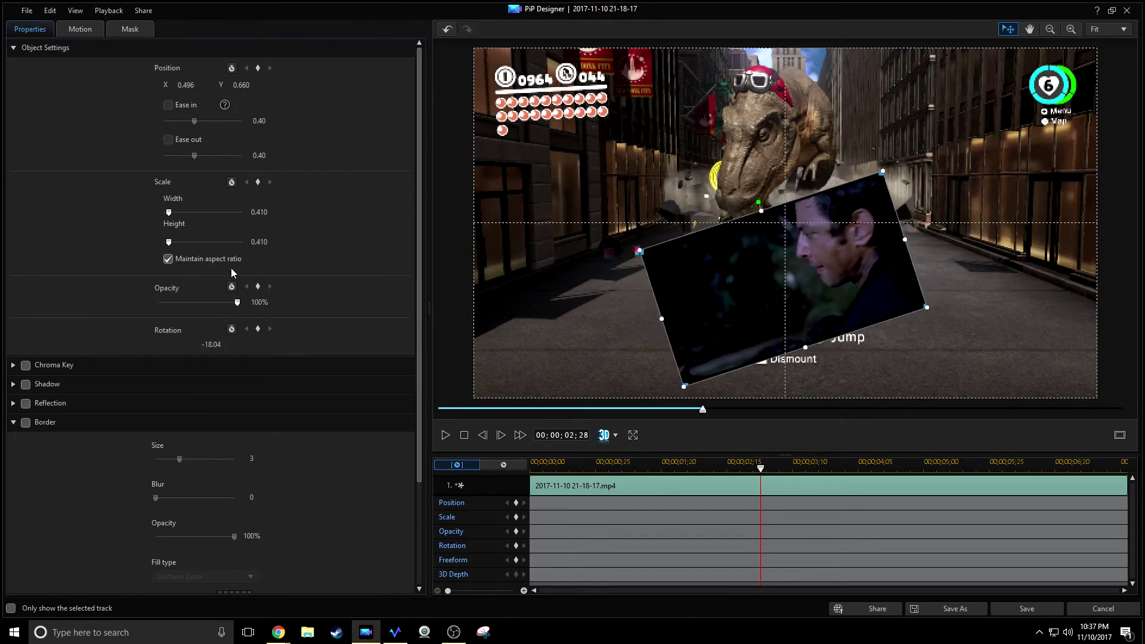
- Give the excerpt a uniform red border with size 3 and blur 3
scroll(421, 252, down, 3)
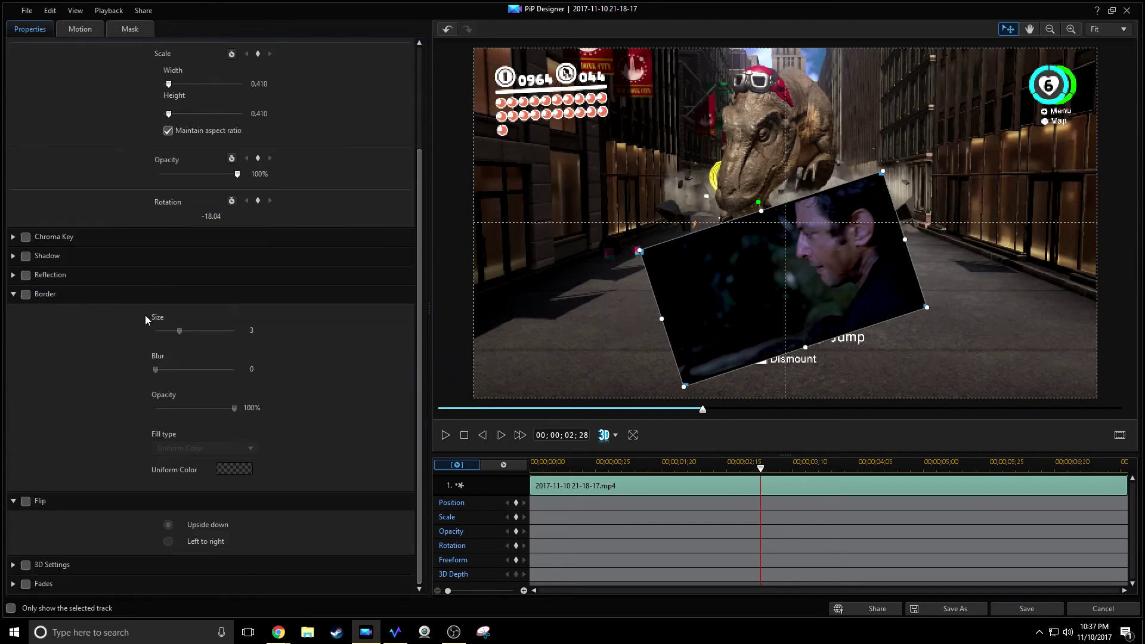
click(25, 294)
click(234, 469)
click(451, 261)
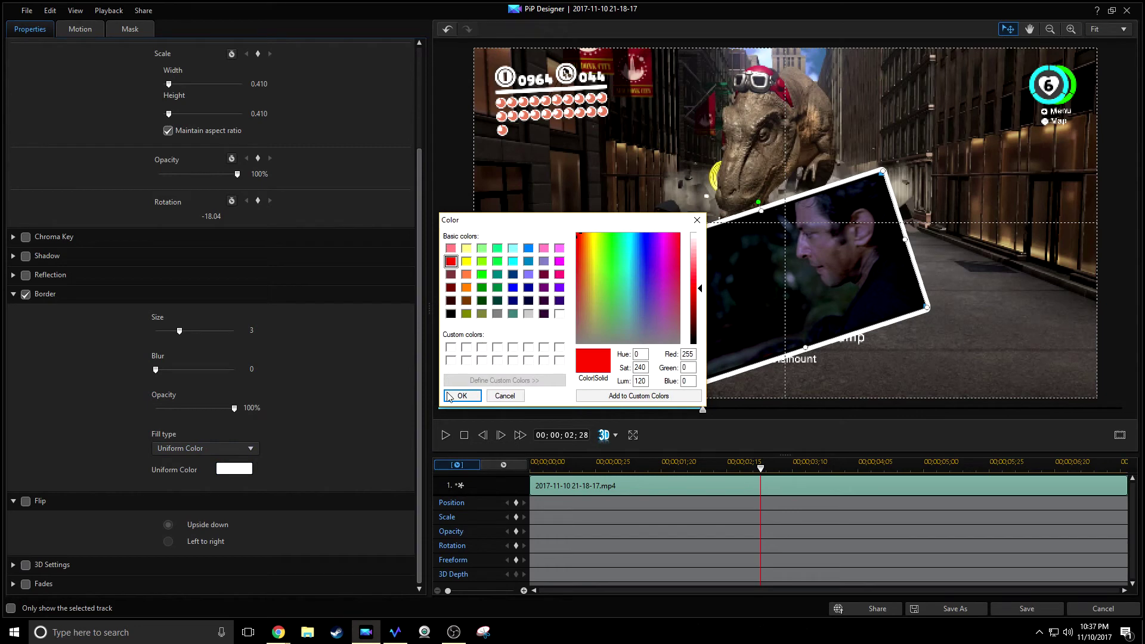
click(463, 396)
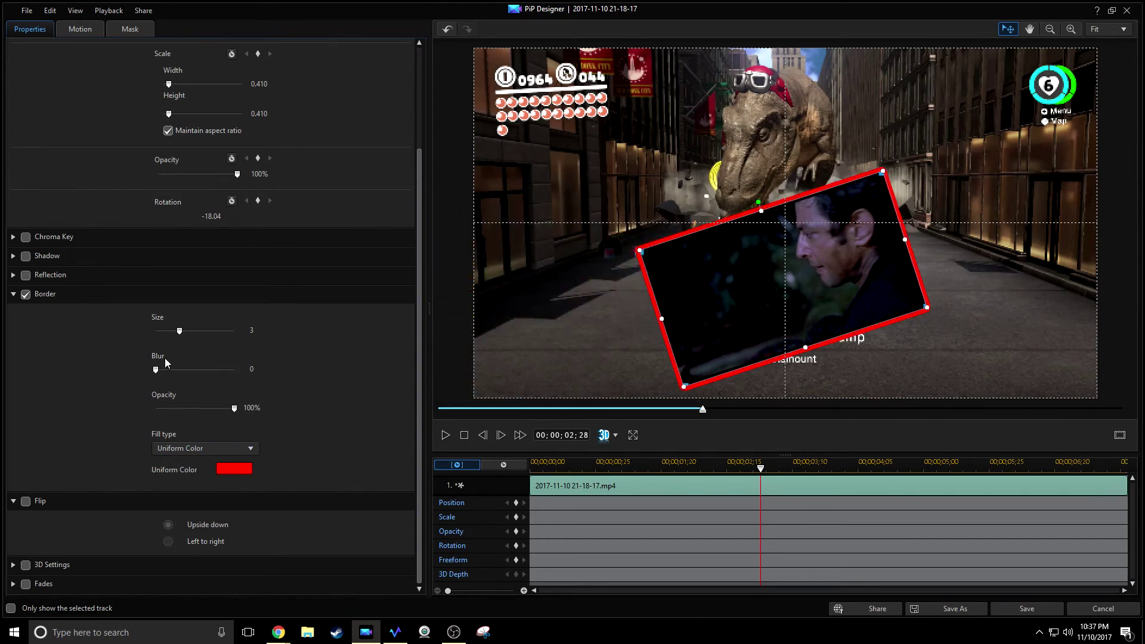
drag(176, 329, 178, 331)
drag(157, 370, 109, 367)
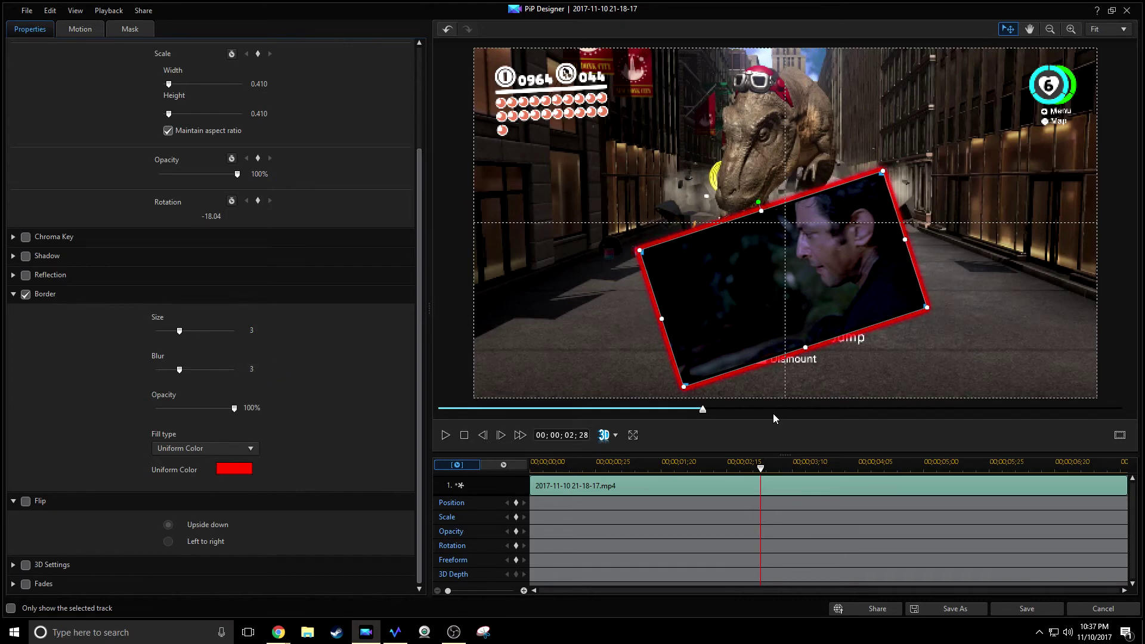
- Add scale and rotation keyframes at the very start of the excerpt
key(Home)
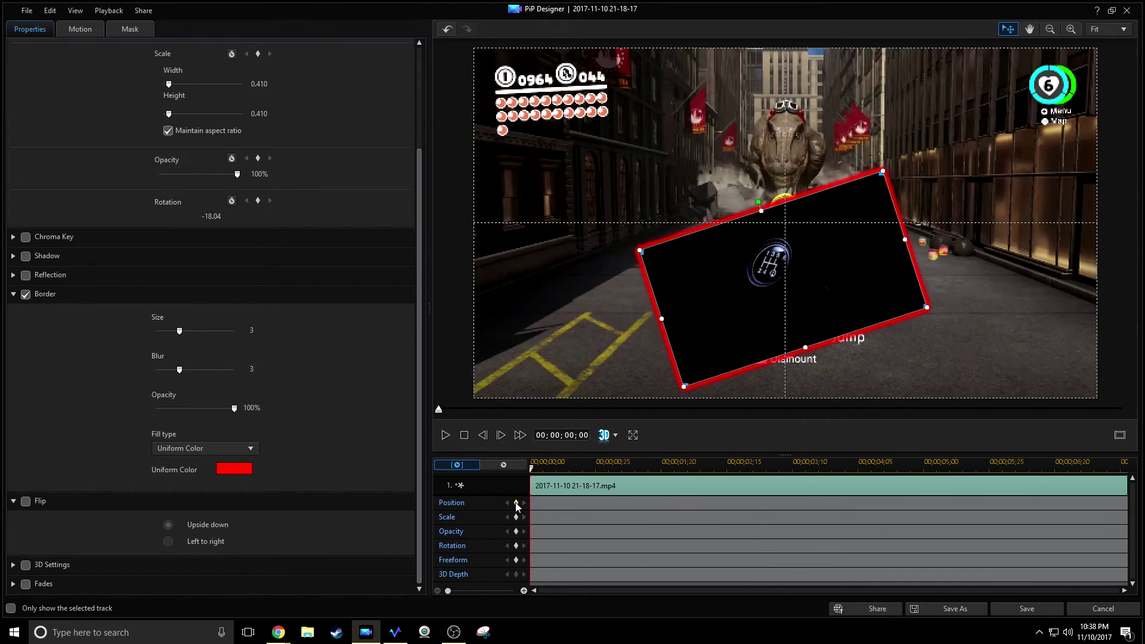
click(517, 517)
click(517, 546)
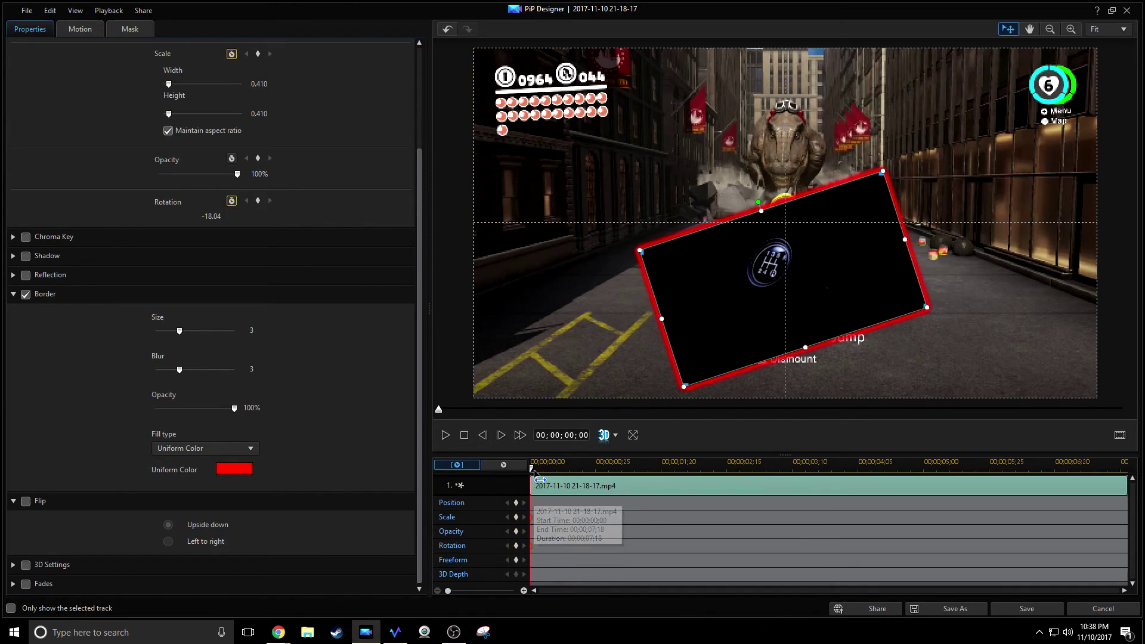
- At the excerpt's end, 00;00;07;18, rotate it to 24.54 degrees, shift it slightly left and enlarge it to scale 0.504
drag(535, 475, 1142, 477)
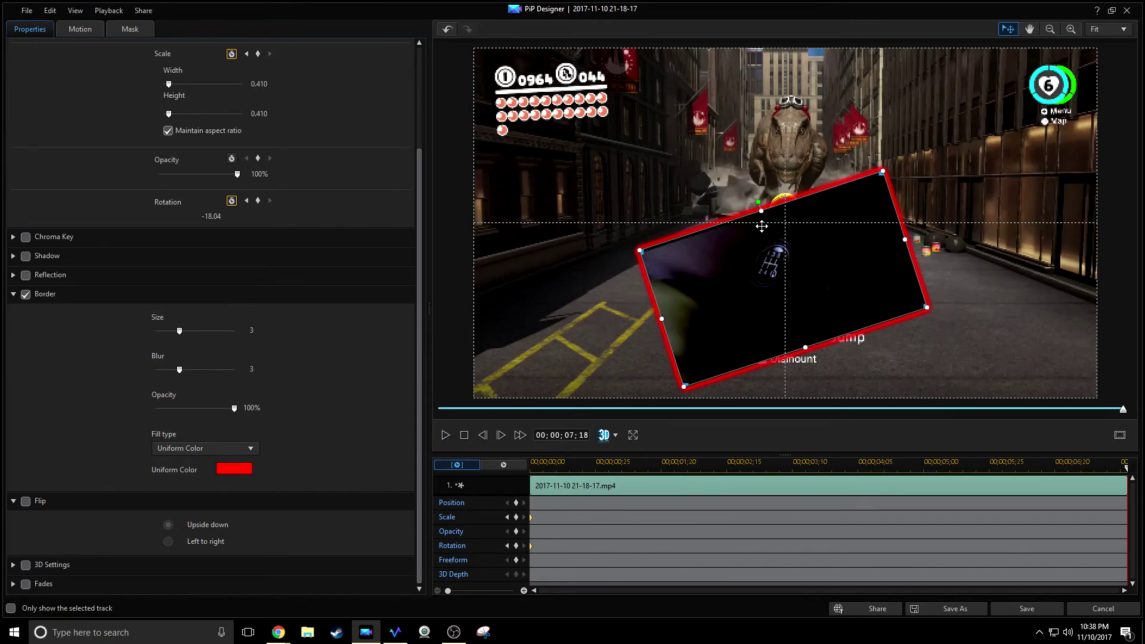
drag(759, 205, 814, 211)
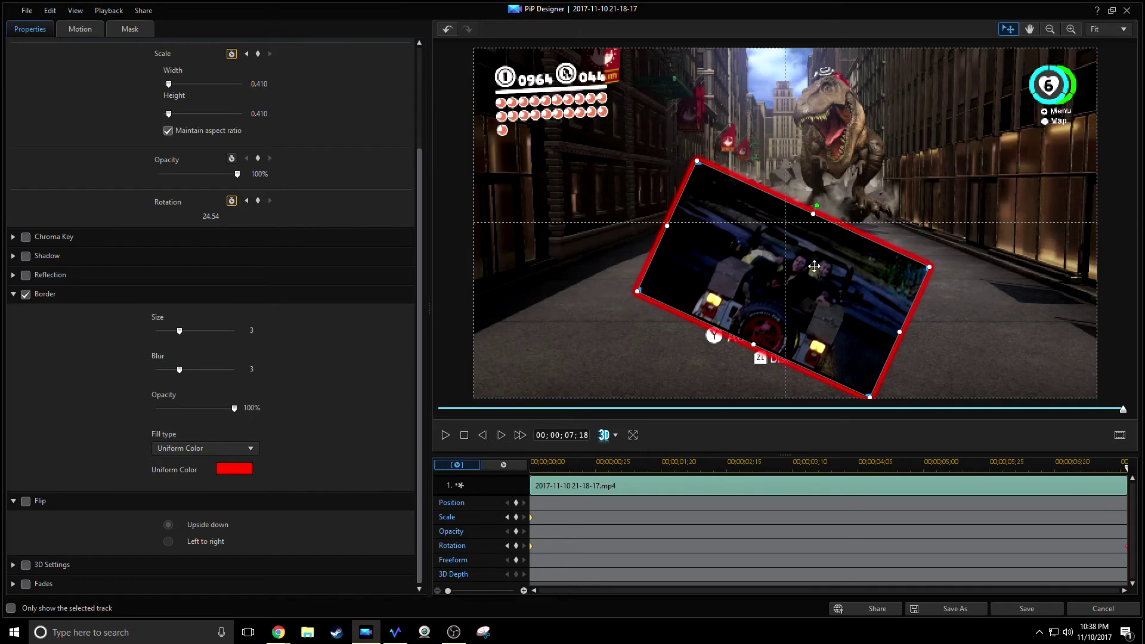
drag(822, 277, 799, 278)
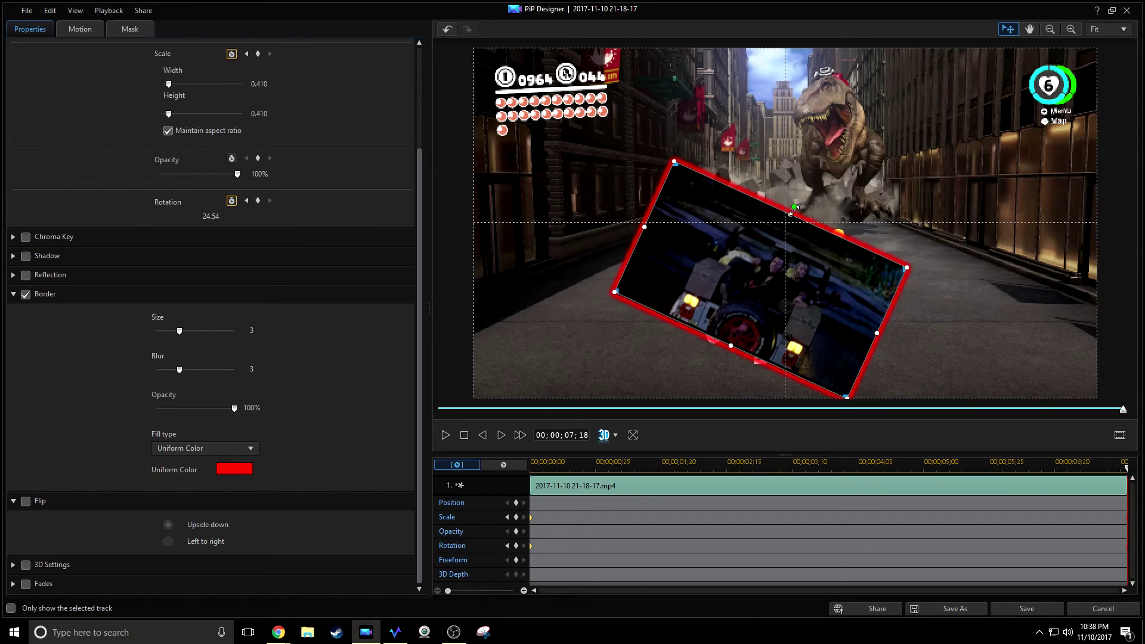
drag(803, 204, 823, 191)
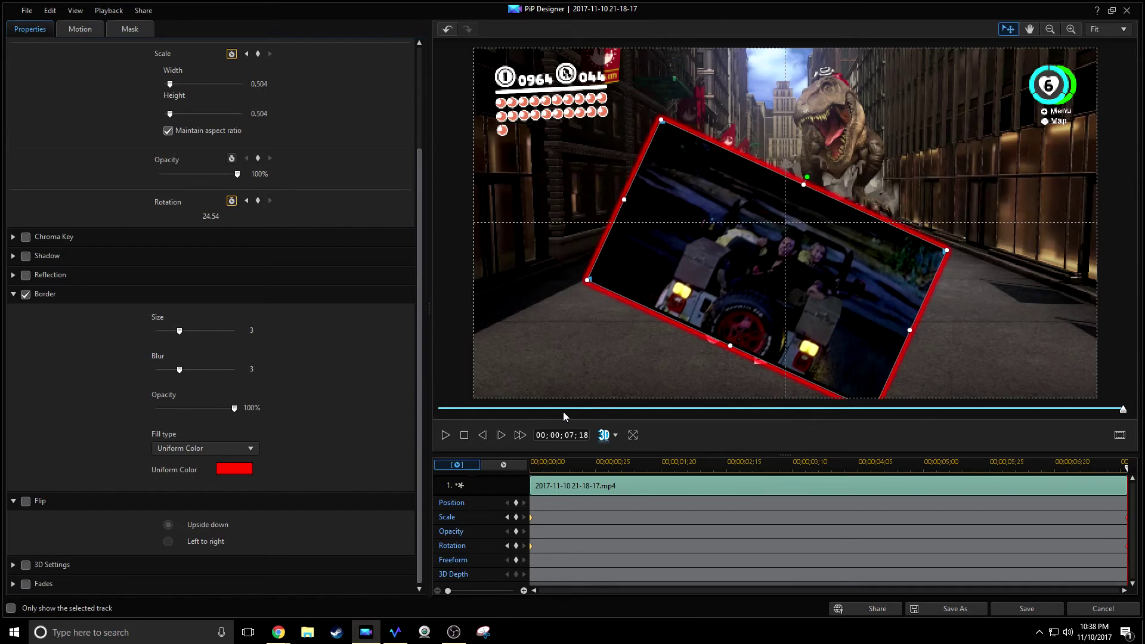
- Scrub back through the tilting animation, apply the PiP changes and save the project
drag(565, 412, 384, 427)
click(1030, 609)
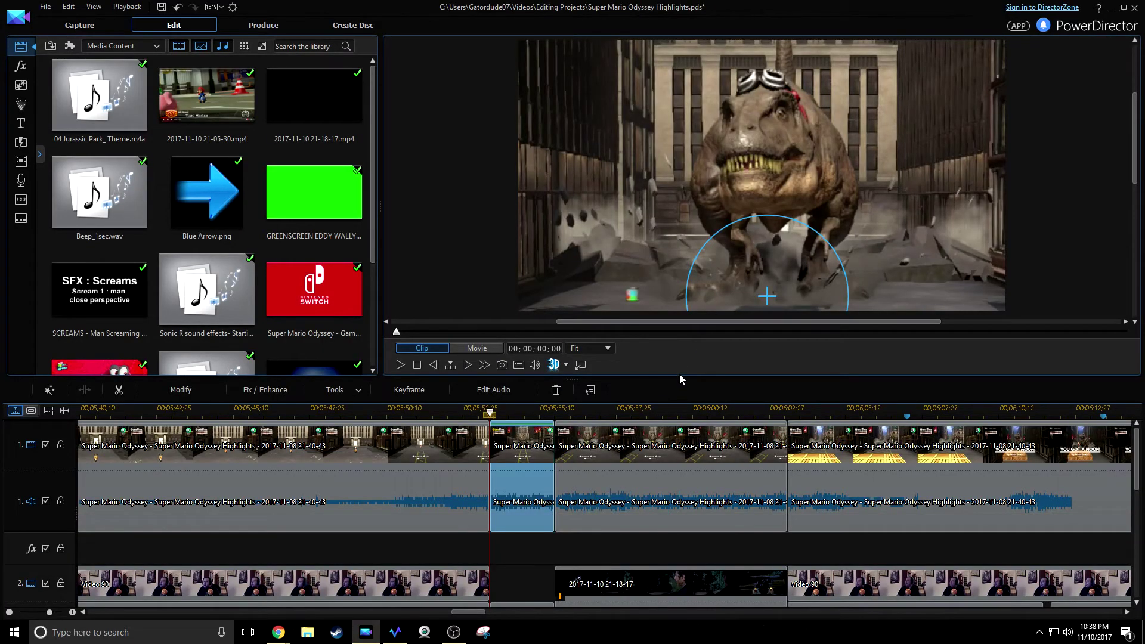
click(162, 8)
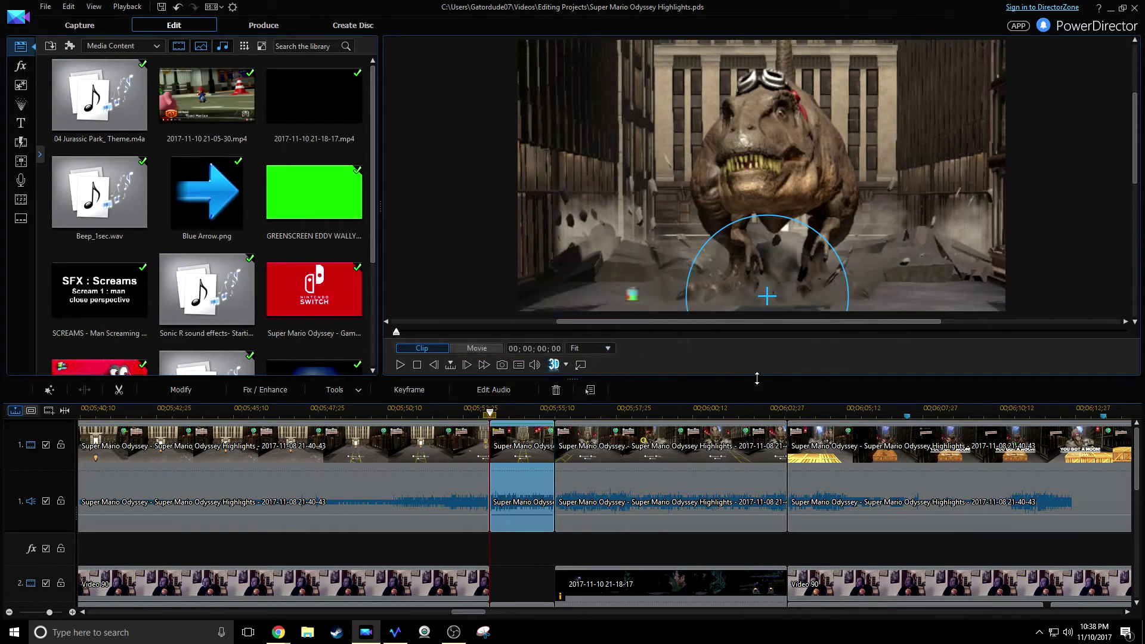
- Enlarge the preview area and play the dinosaur chase with the overlaid excerpt past its end
drag(757, 378, 743, 473)
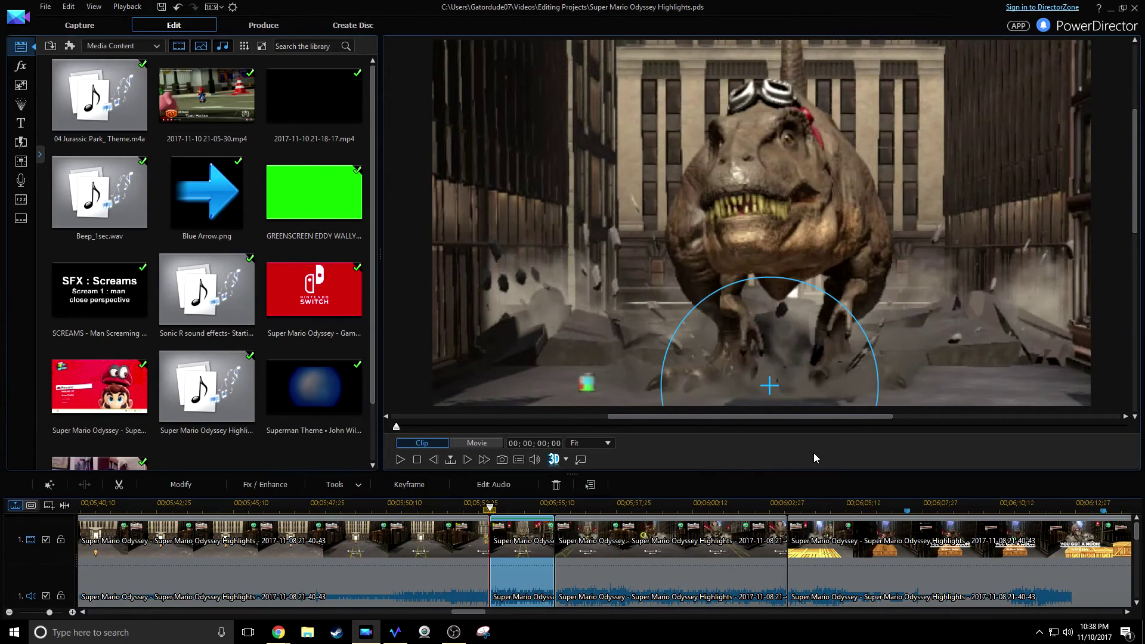
key(space)
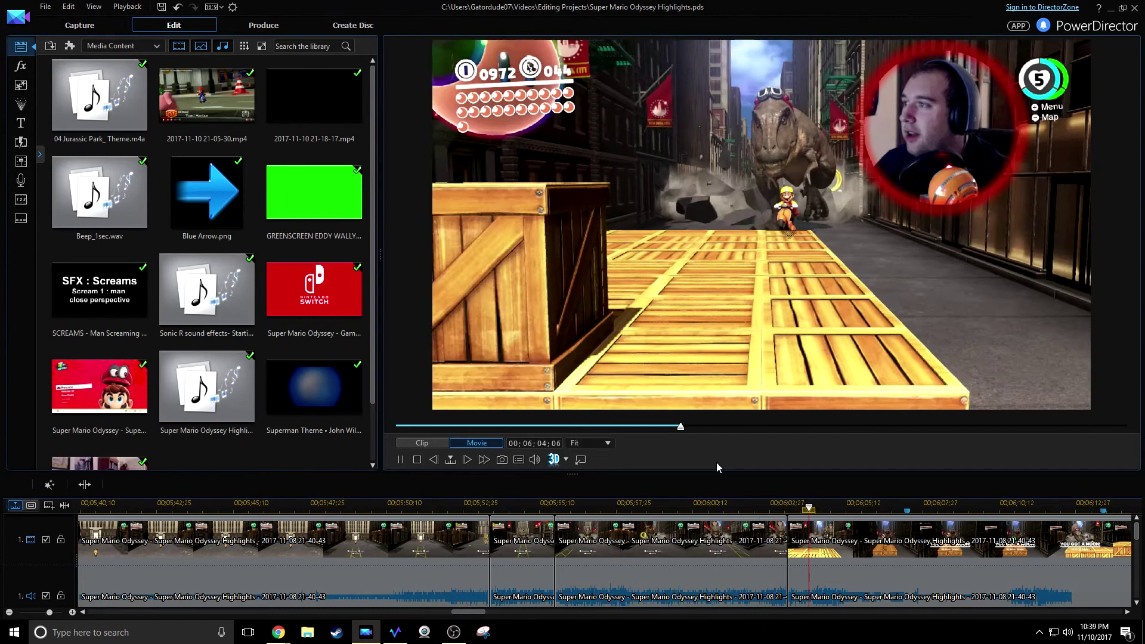
key(space)
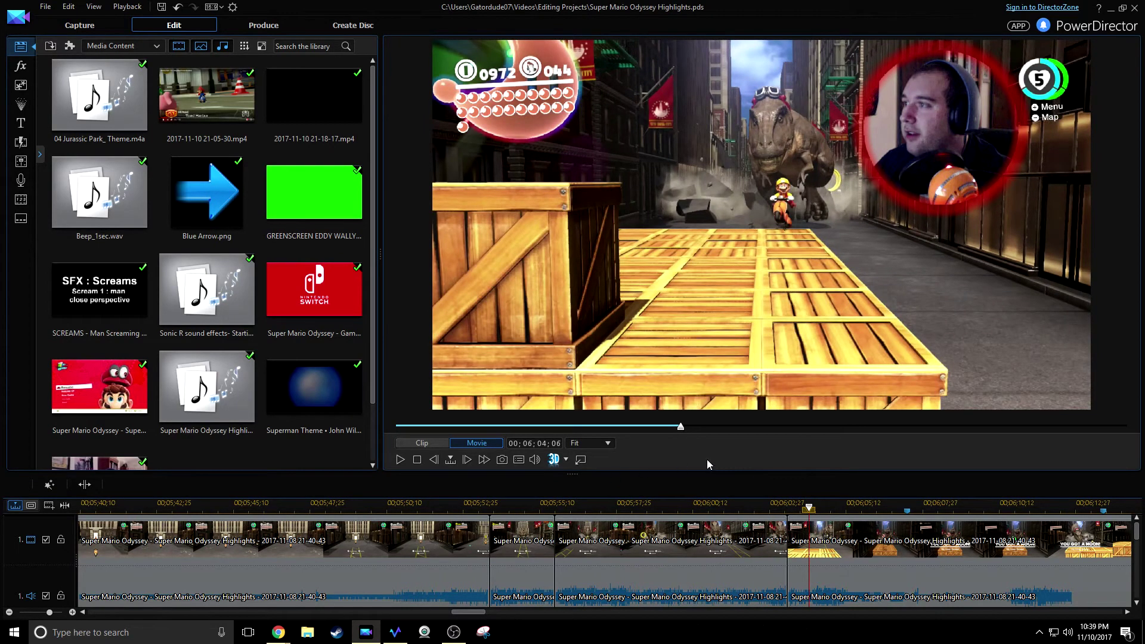
- Reopen the Jurassic Park excerpt in the PiP Designer, remove all its rotation keyframes and straighten it to 0.00 degrees
click(625, 562)
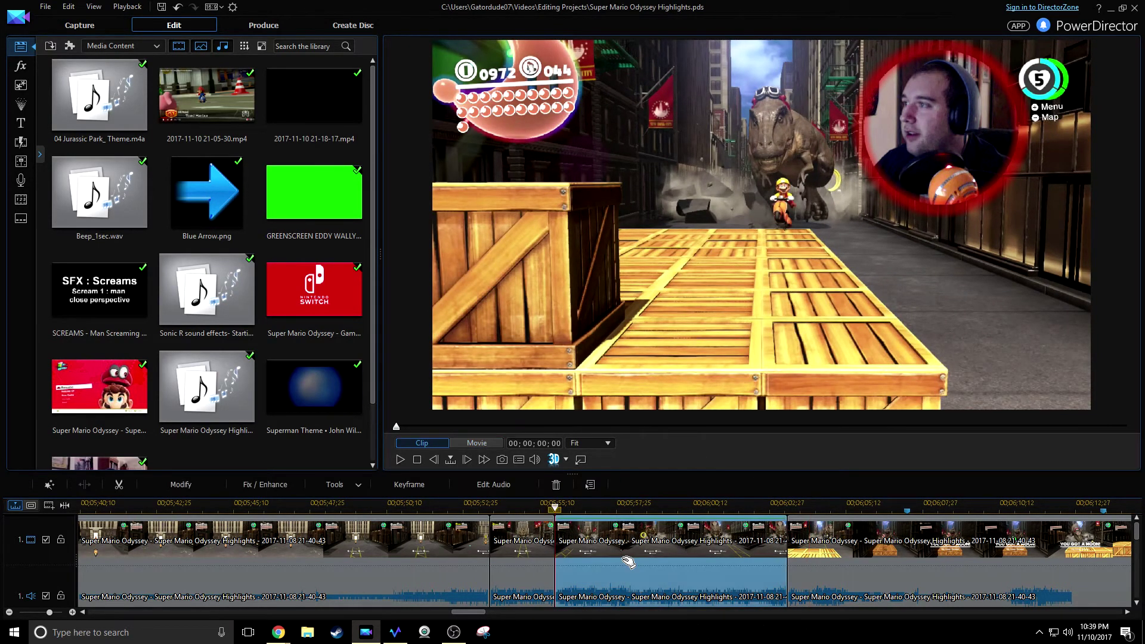
double_click(654, 533)
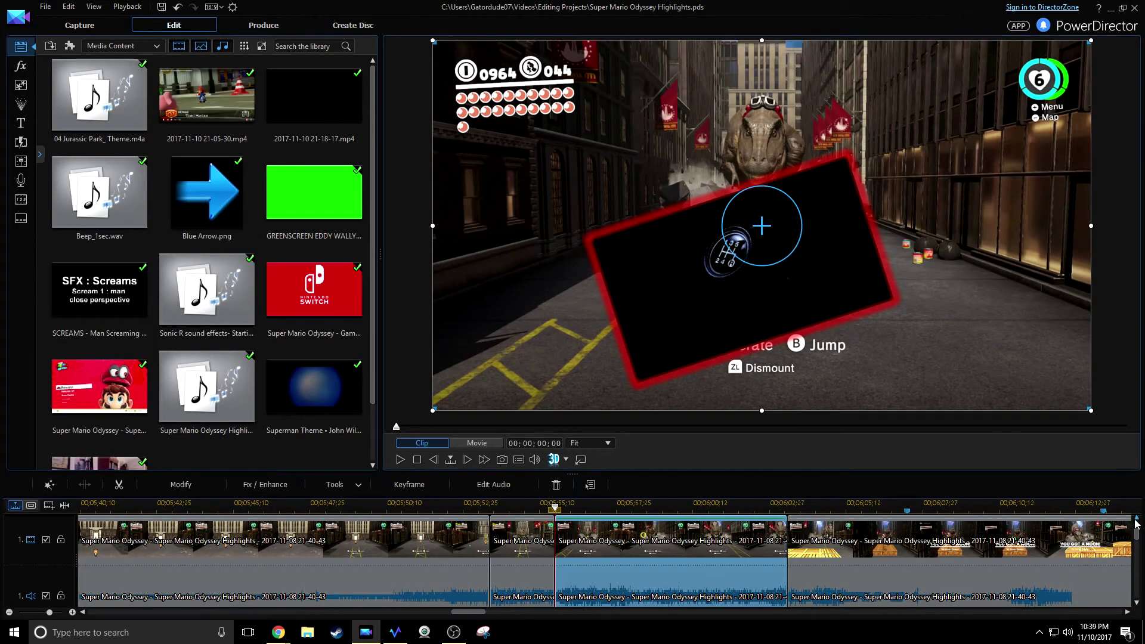
scroll(1136, 523, down, 3)
click(688, 590)
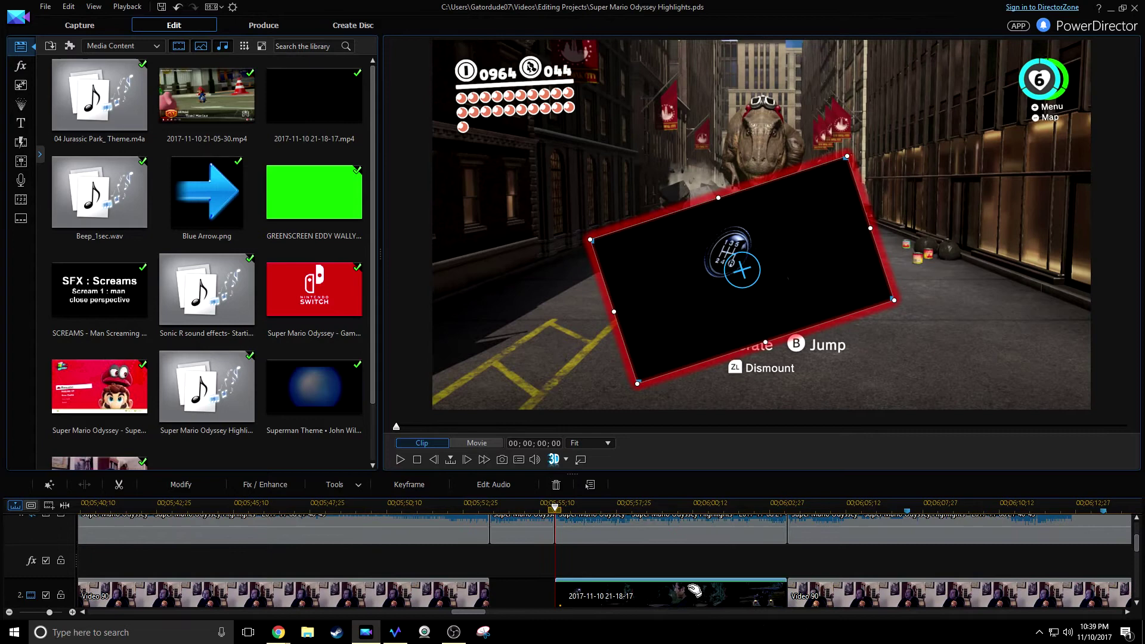
double_click(692, 590)
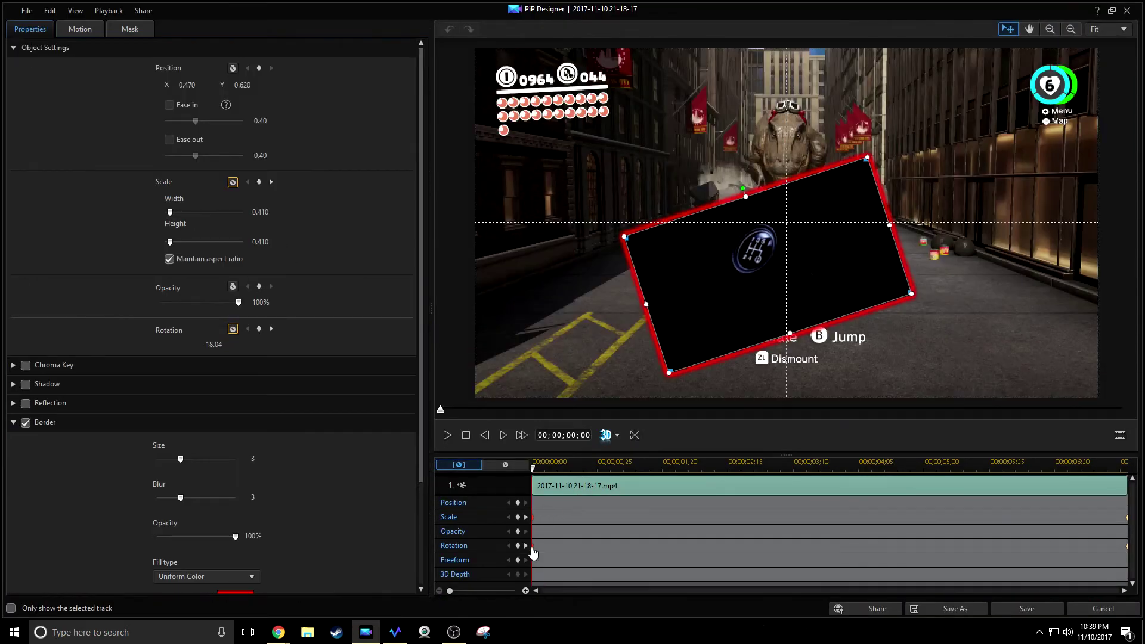
right_click(533, 547)
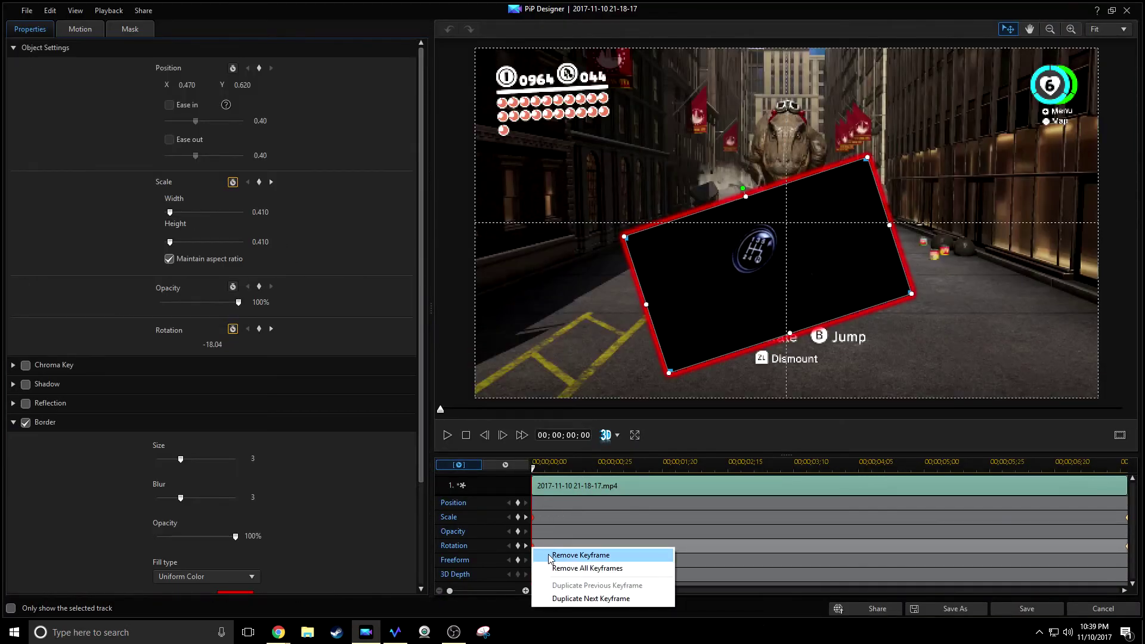
click(560, 568)
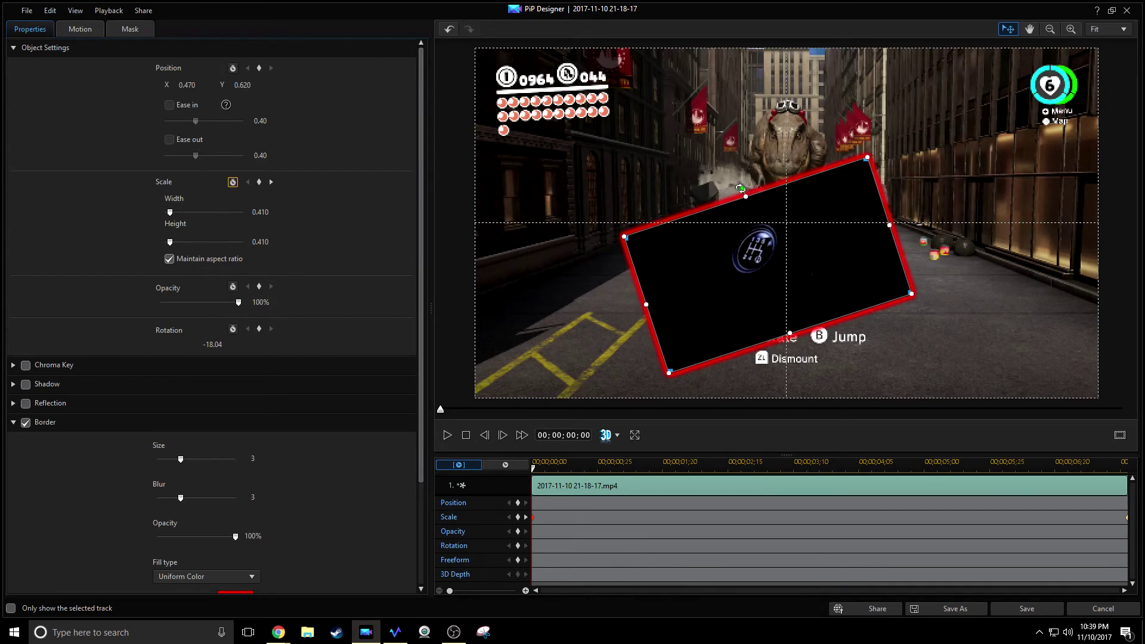
drag(744, 188, 767, 190)
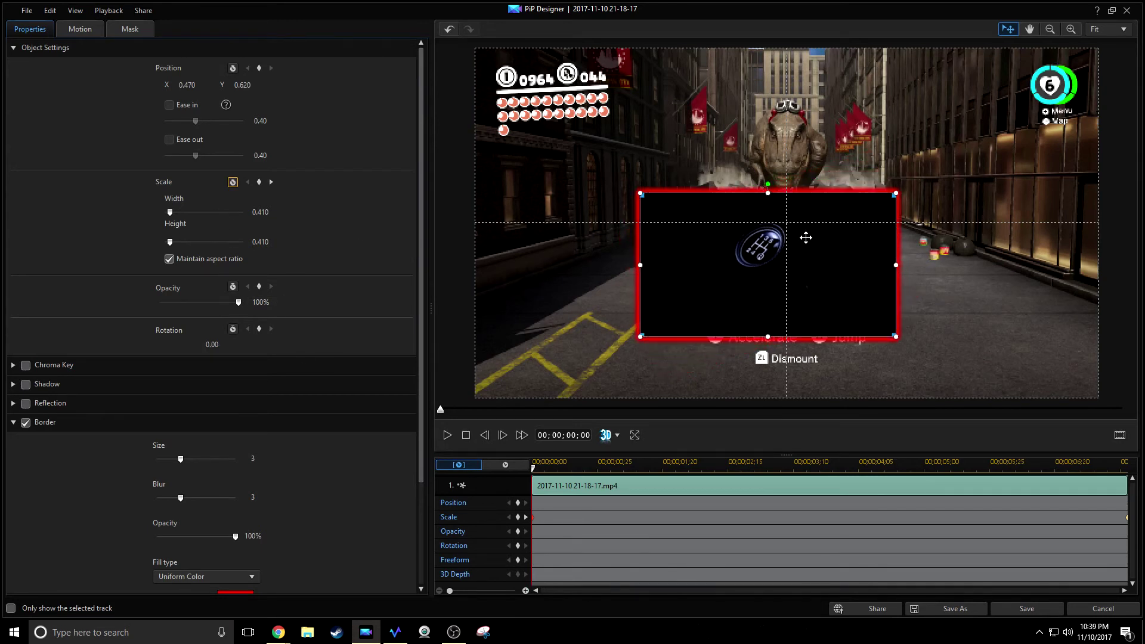
- Centre the excerpt horizontally at X 0.500 and lower it to about Y 0.639
scroll(421, 384, down, 3)
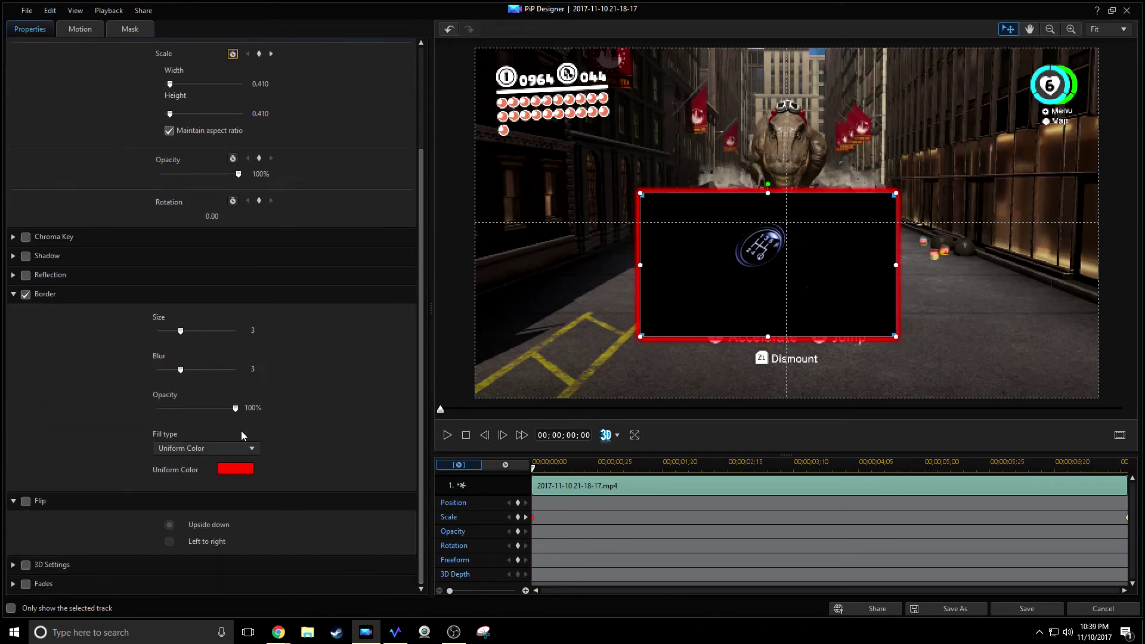
scroll(414, 512, up, 3)
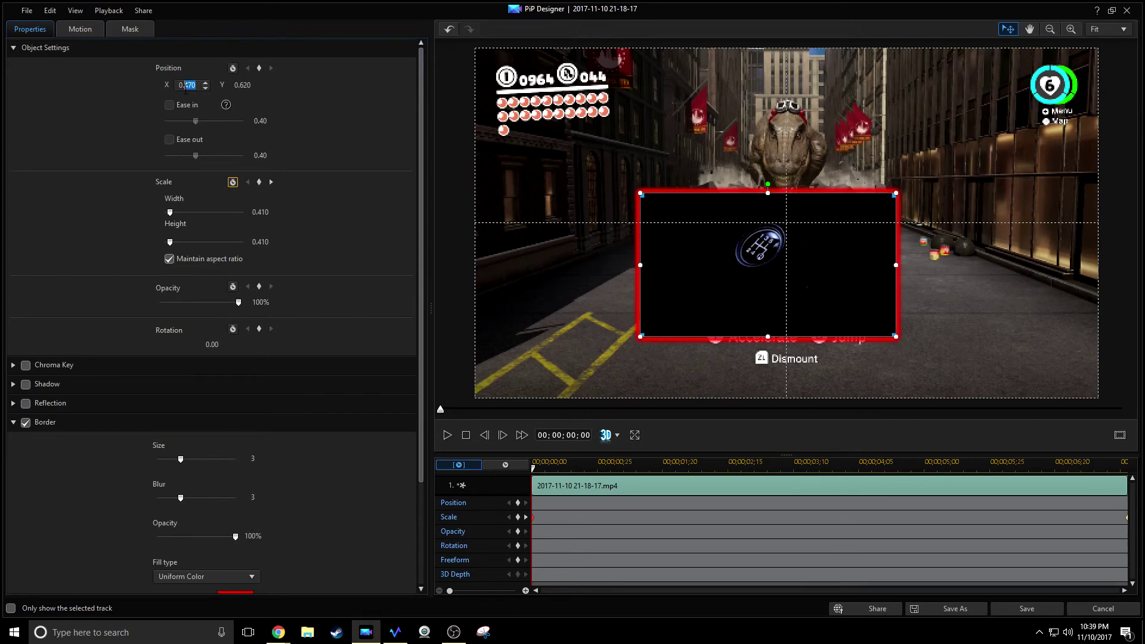
key(Return)
click(247, 87)
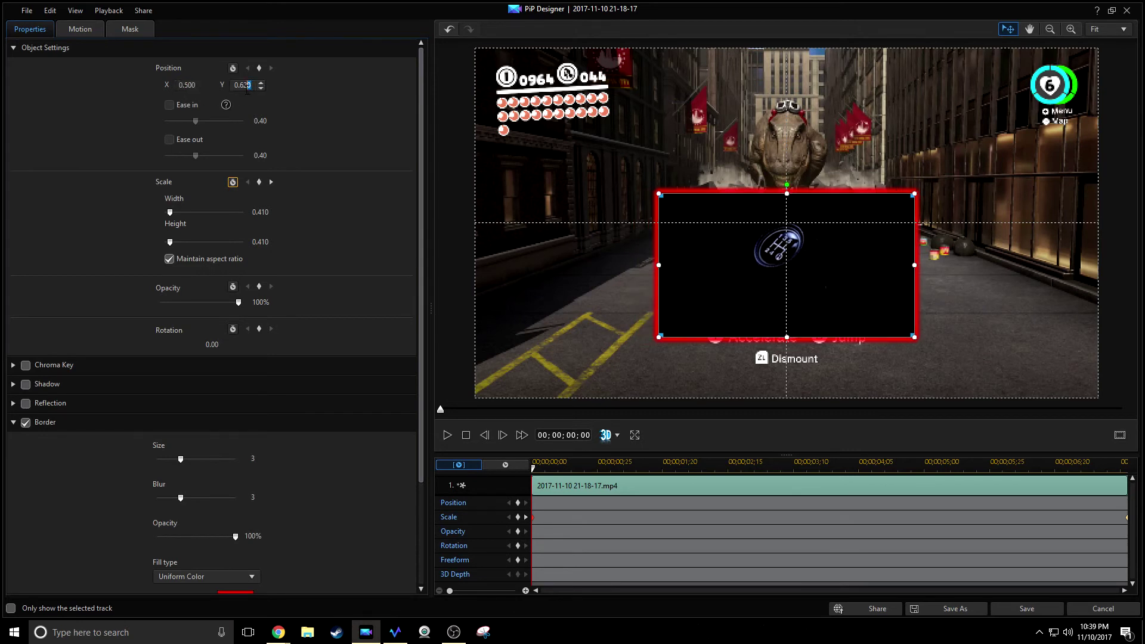
key(Return)
drag(811, 290, 811, 297)
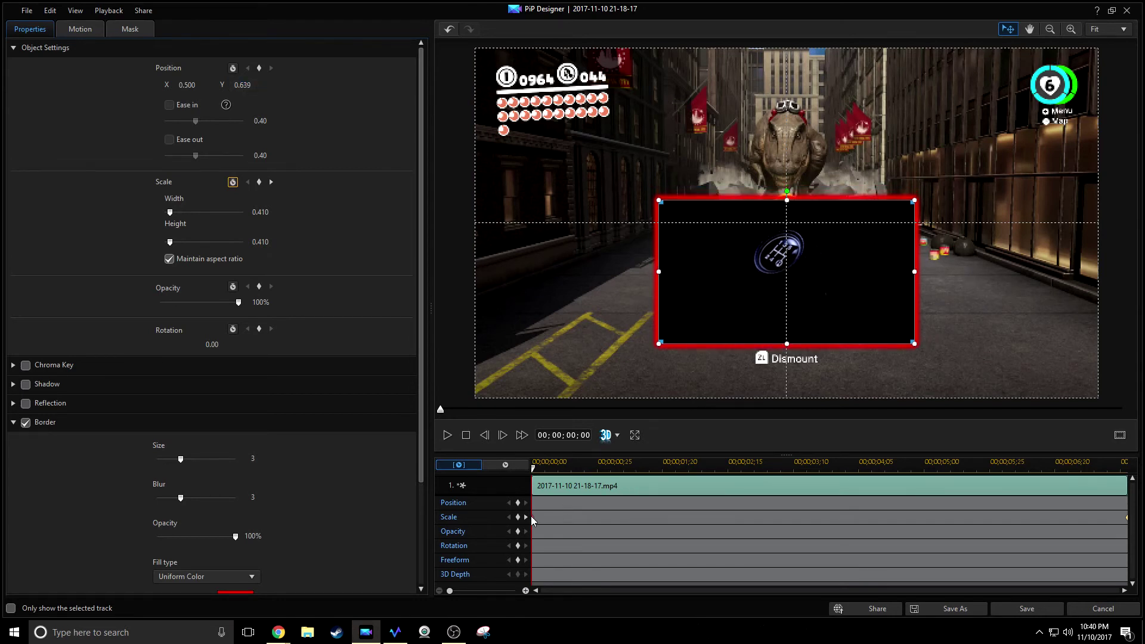
- At the excerpt's end, 00;00;07;18, enlarge it to scale 0.637, reposition it to about X 0.502, Y 0.588, and apply the PiP changes
click(1127, 522)
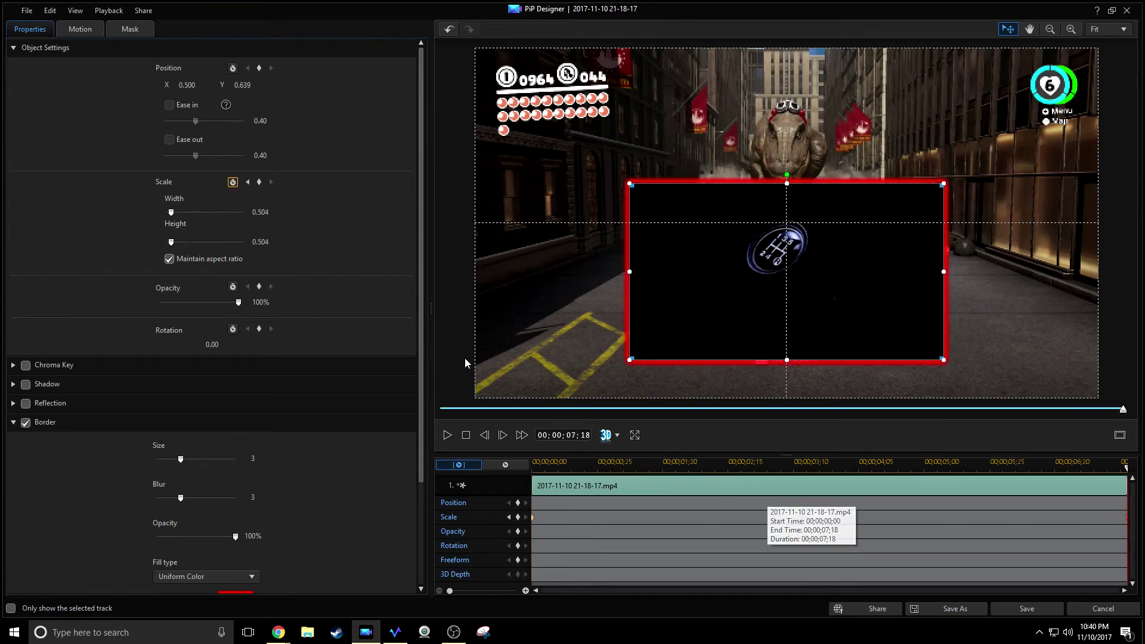
drag(172, 245, 175, 245)
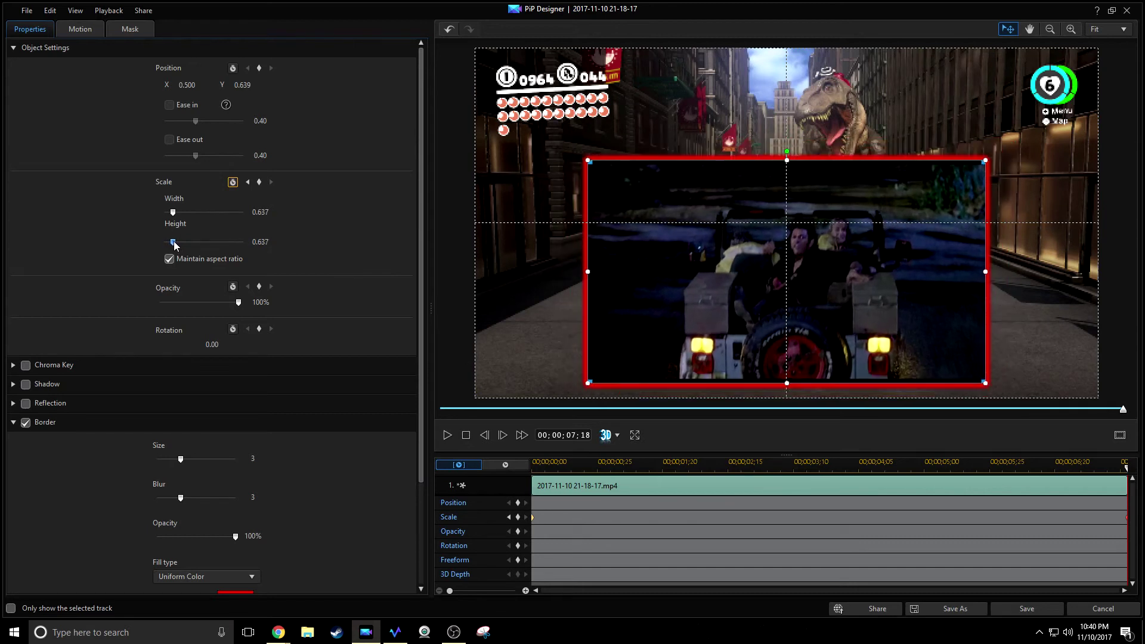
drag(891, 323, 889, 278)
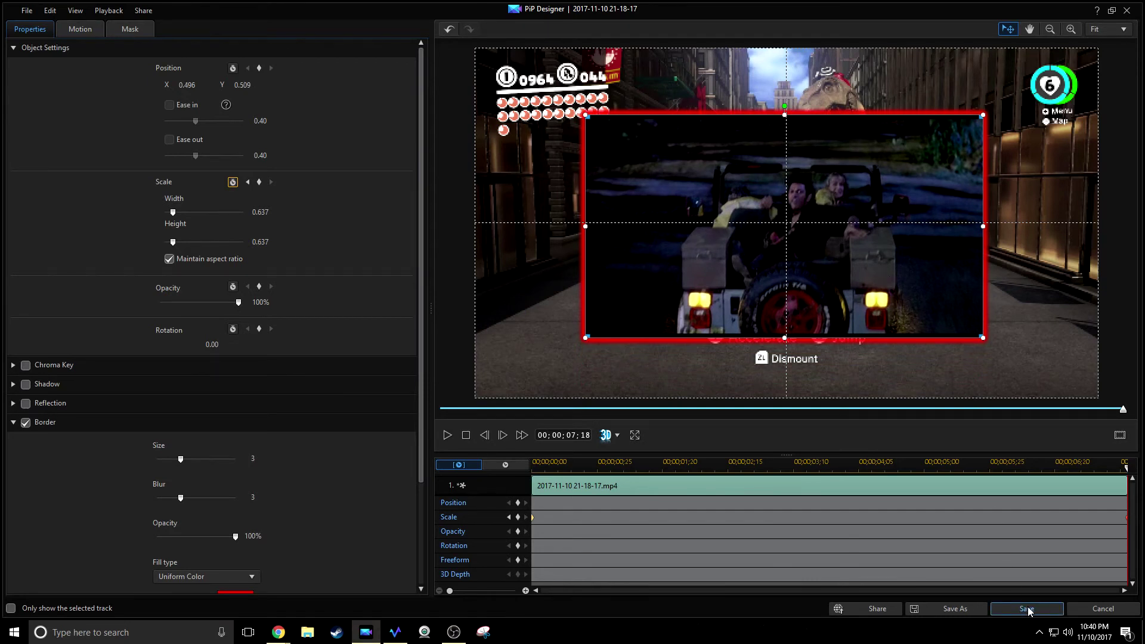
mouse_move(833, 335)
mouse_down()
mouse_move(825, 322)
mouse_move(844, 339)
mouse_up()
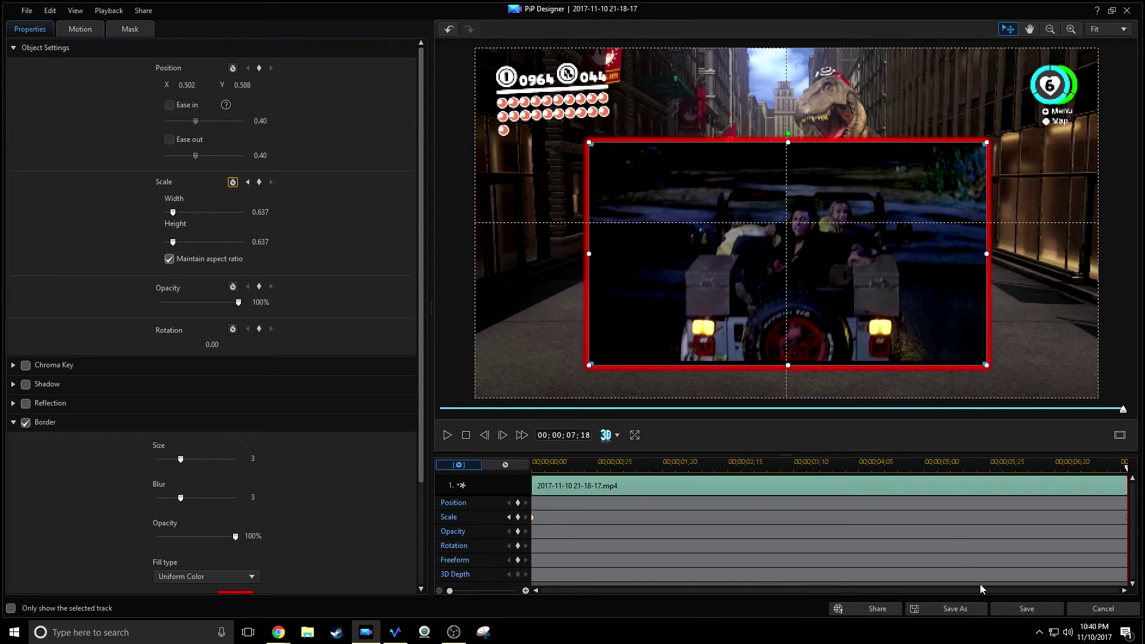
key(Home)
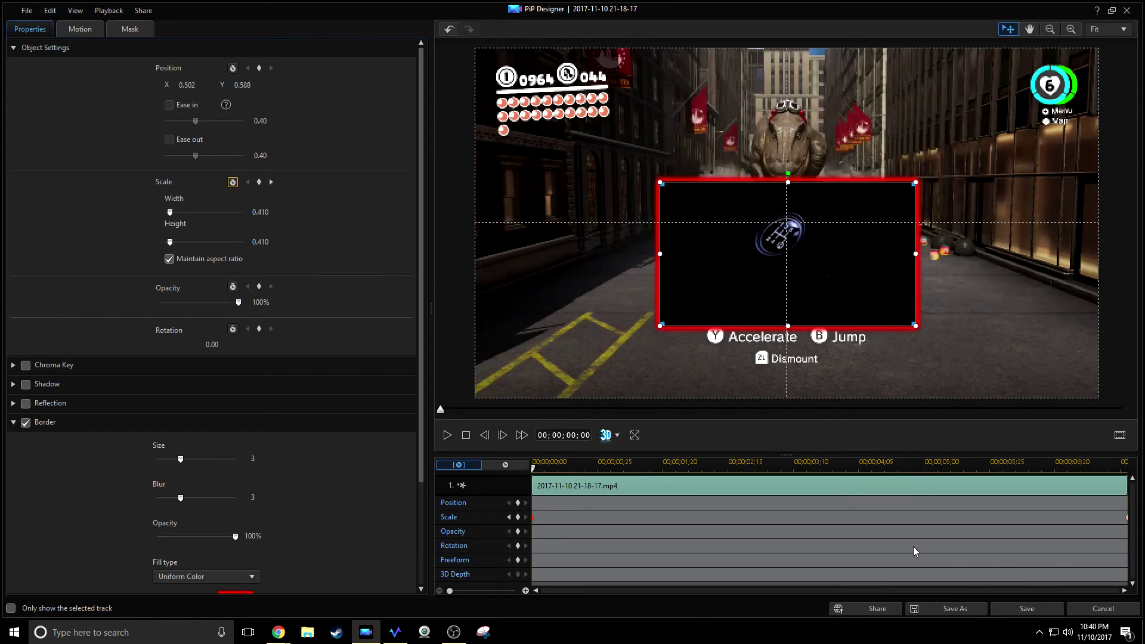
key(Escape)
- Play the chase with the straightened, growing overlay up to the moon capture and save the project
scroll(641, 557, down, 1)
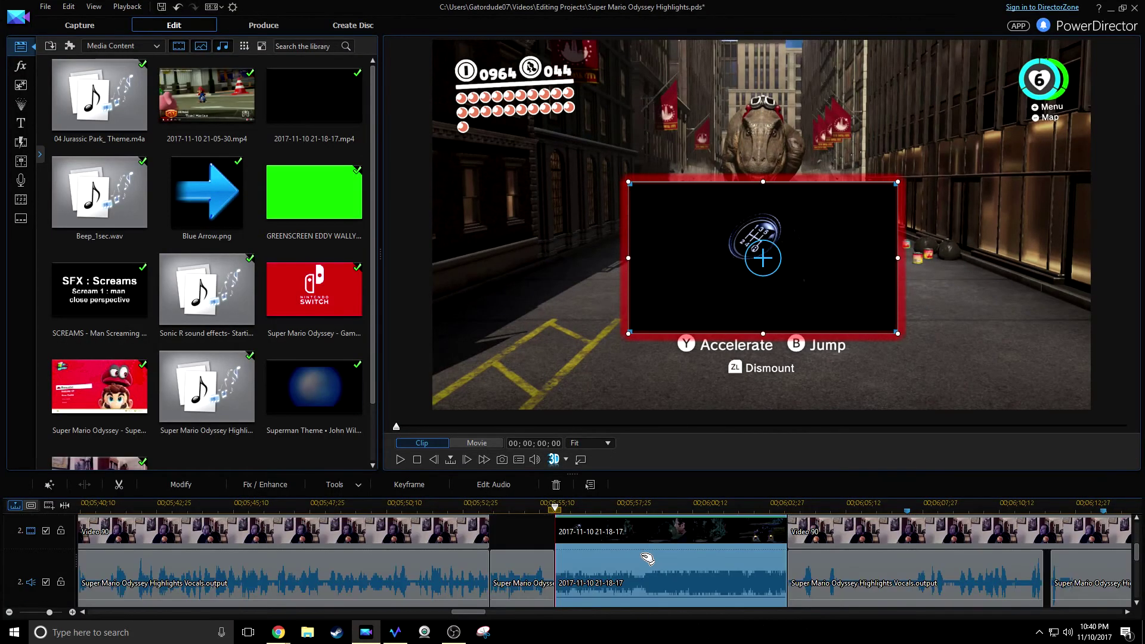
click(674, 549)
key(space)
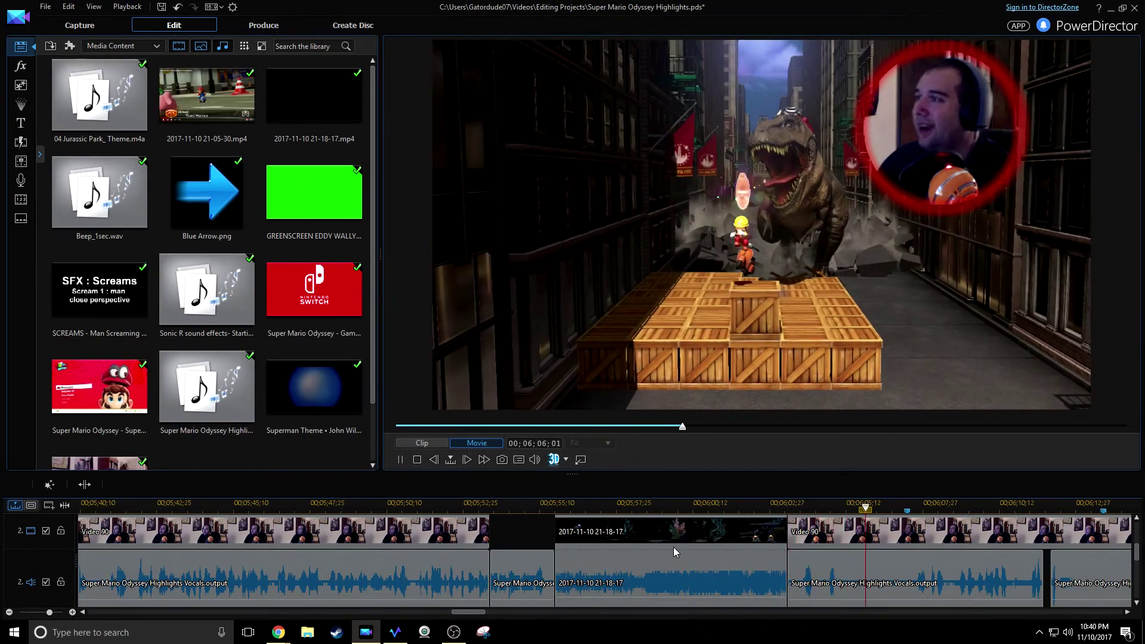
key(space)
key(super+alt+Print)
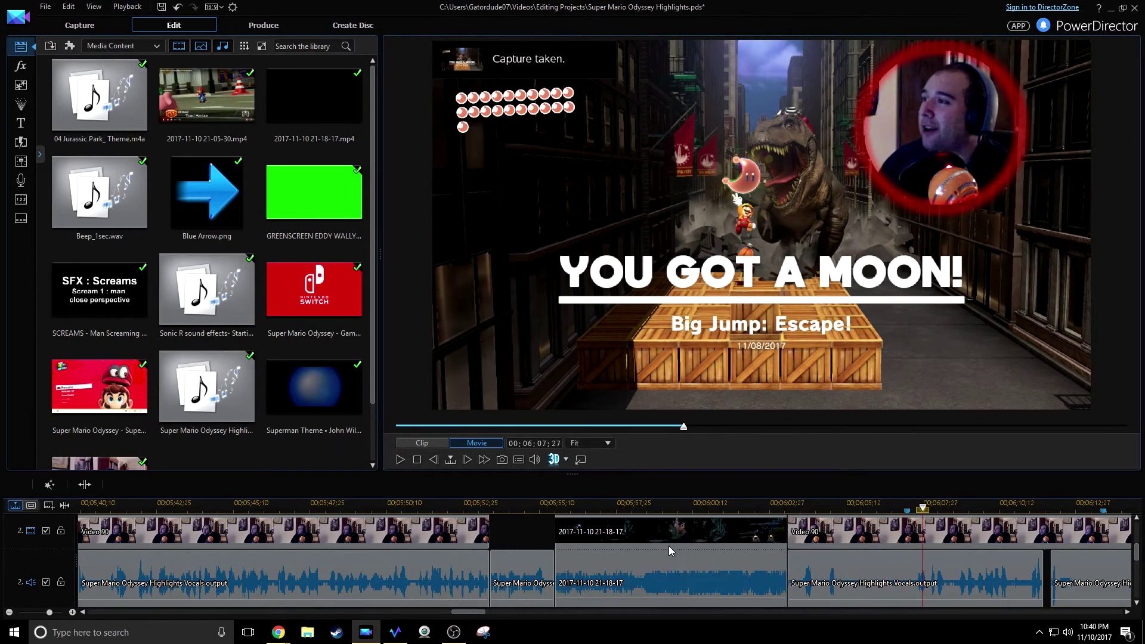
click(161, 7)
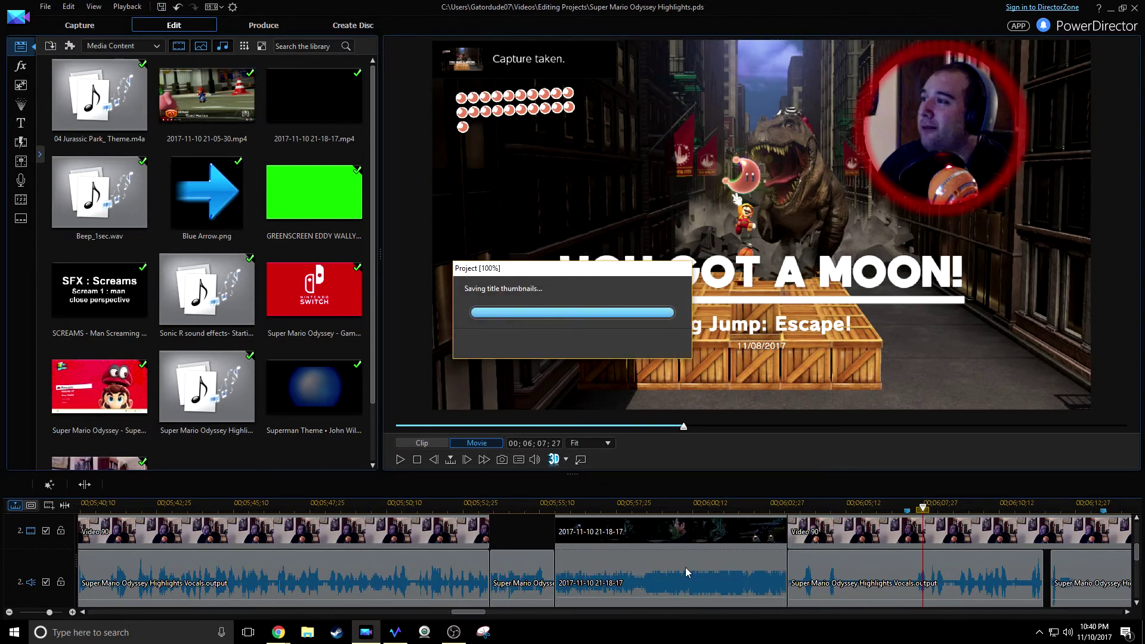
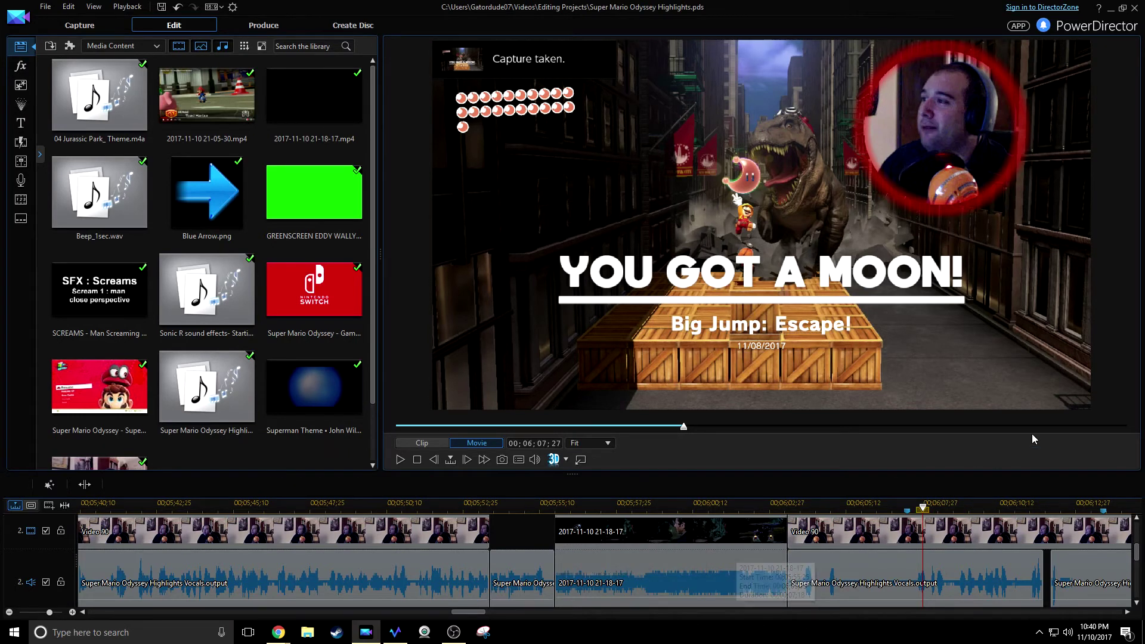
- Enlarge the timeline area and examine the BLEEP marker at 00;06;12;05 and the vocals gap beneath it
scroll(996, 528, down, 5)
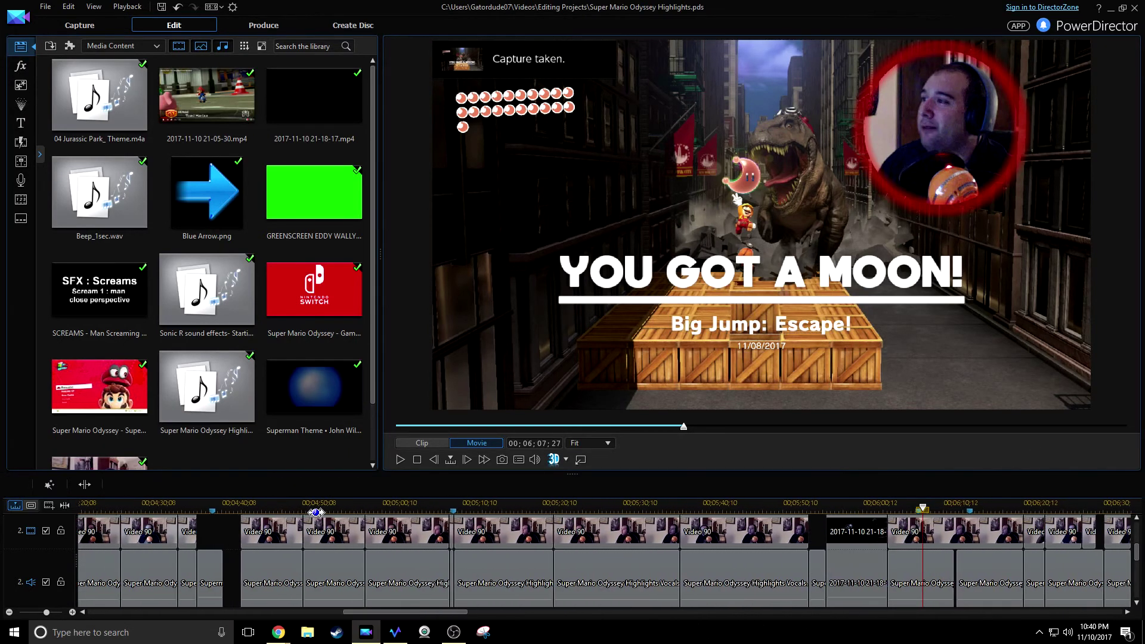
drag(405, 613, 449, 613)
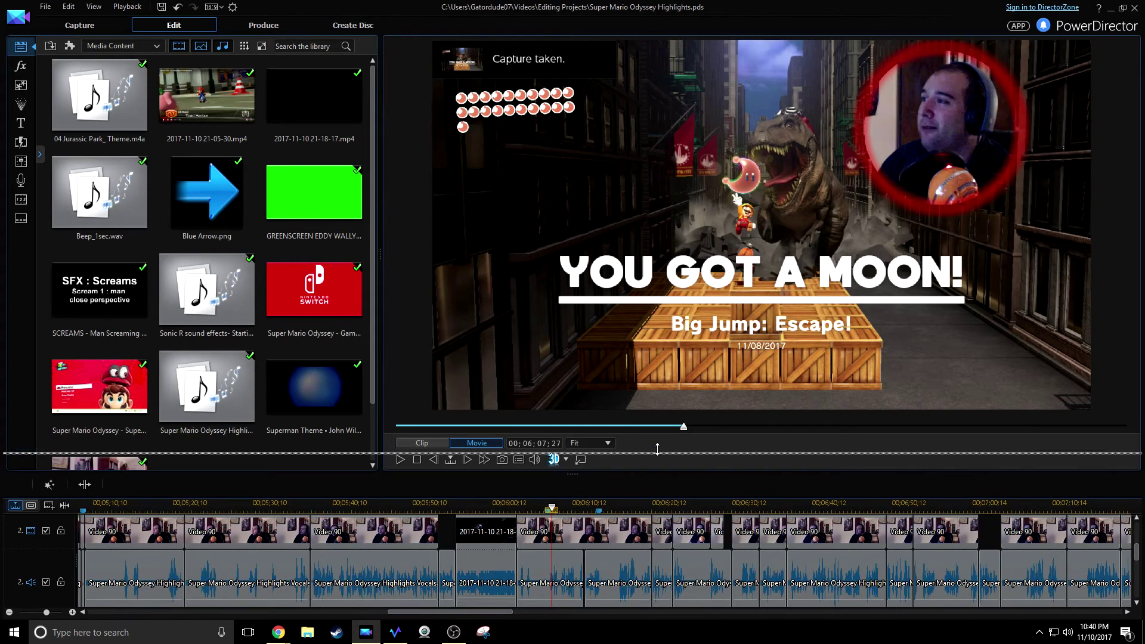
drag(660, 469, 660, 319)
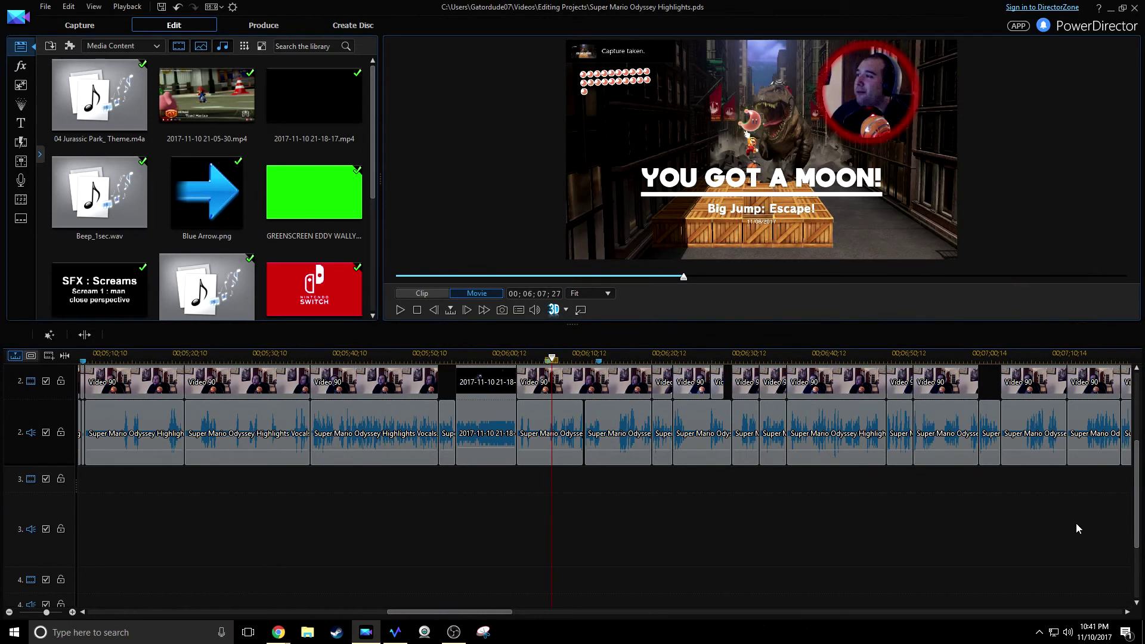
drag(1135, 533, 1134, 465)
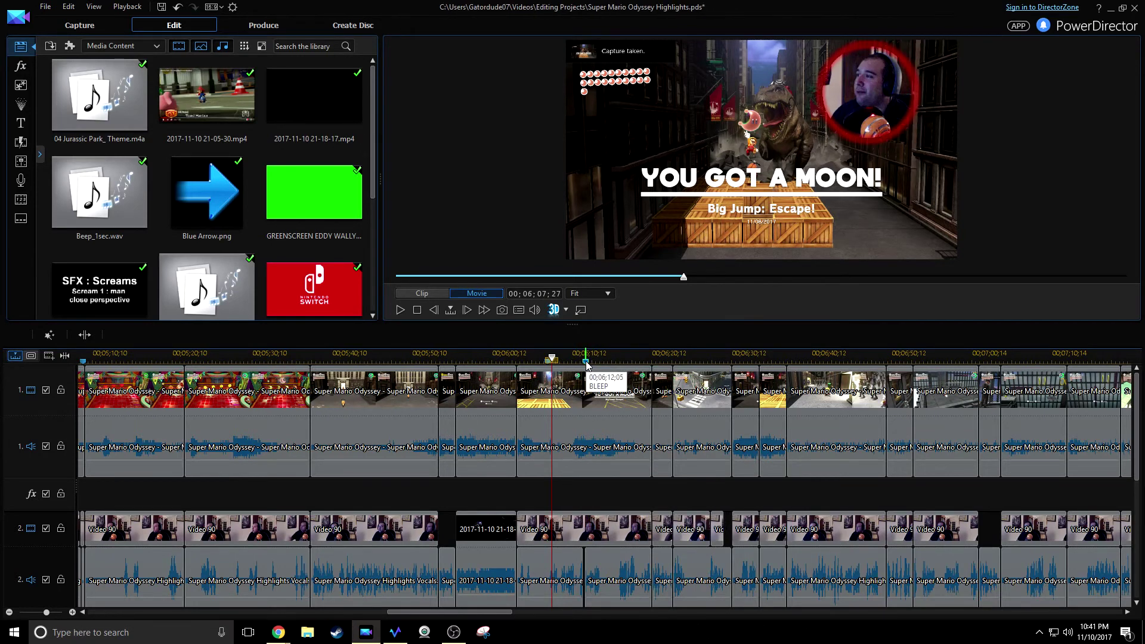
scroll(618, 362, up, 3)
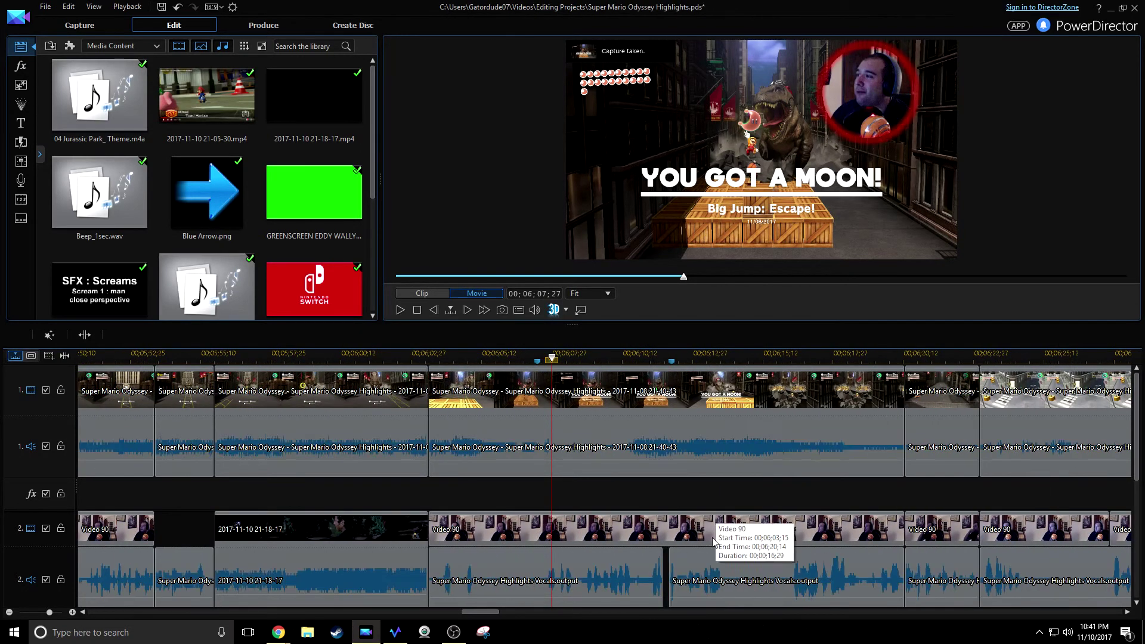
drag(1138, 477, 1137, 522)
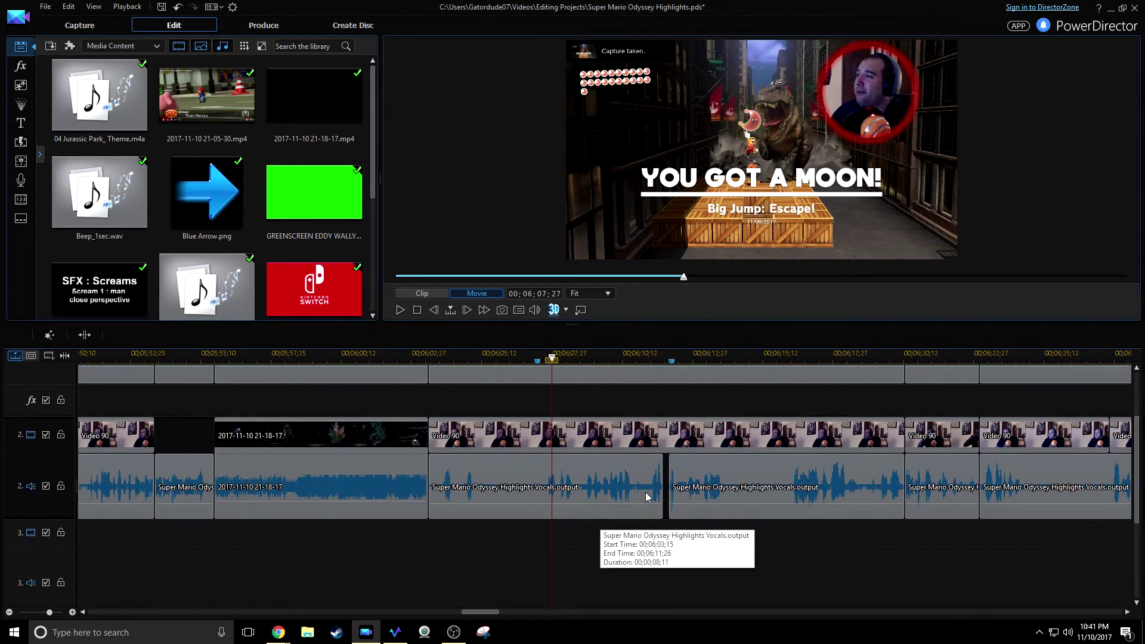
- Copy the short beep clip on audio track 2 near 00;05;09;05
mouse_move(455, 610)
mouse_down()
mouse_move(384, 629)
mouse_move(410, 617)
mouse_up()
right_click(486, 477)
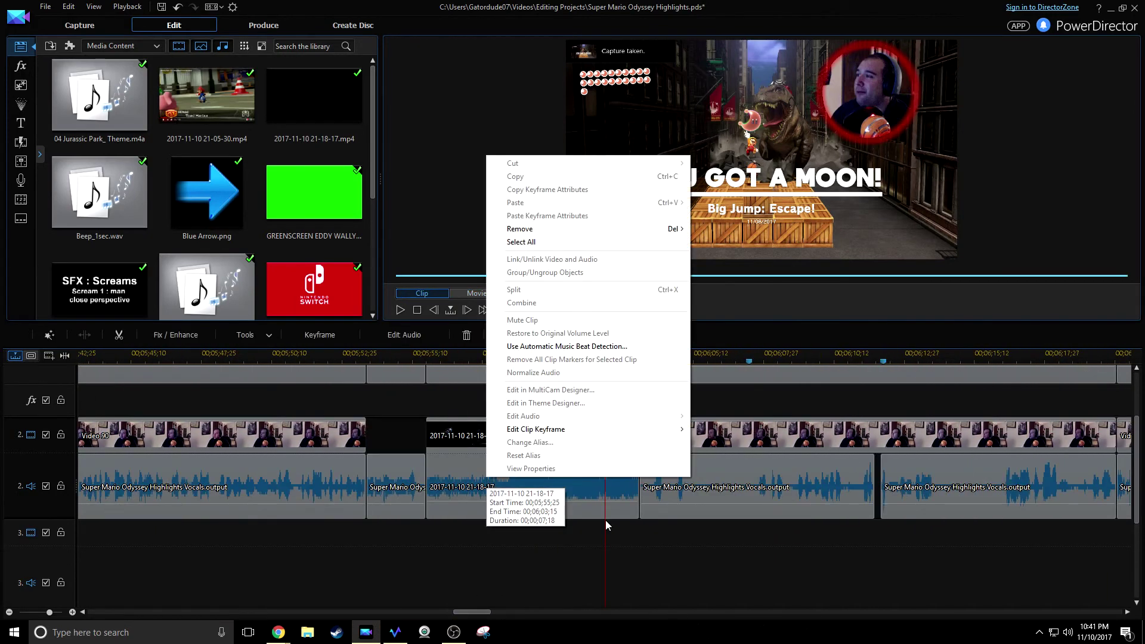
click(566, 517)
drag(481, 611, 404, 609)
click(719, 476)
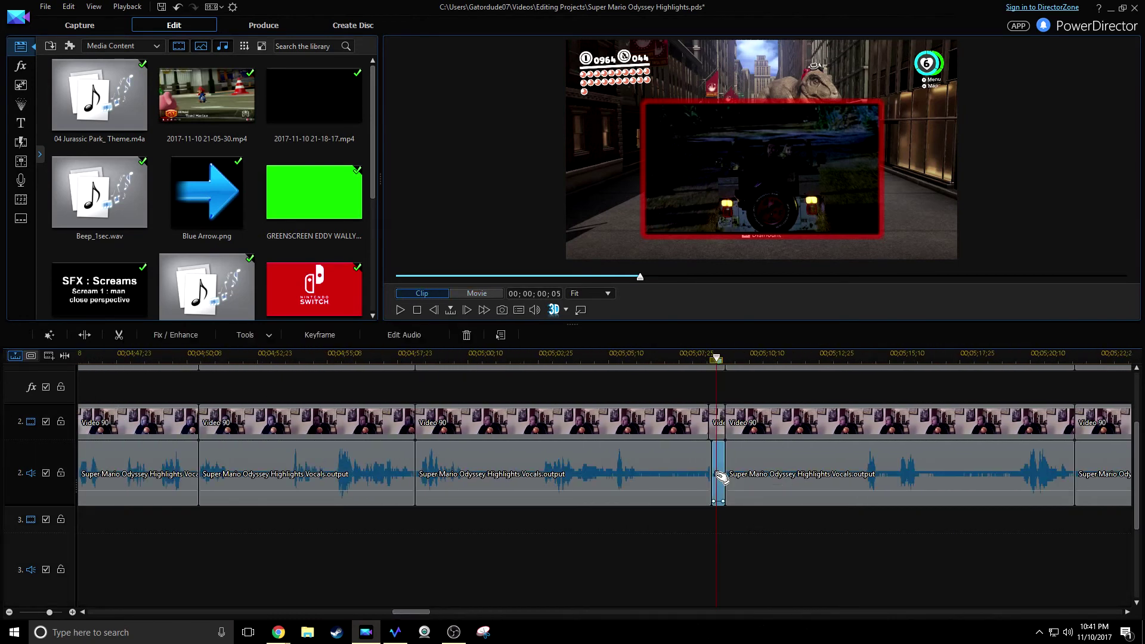
right_click(721, 475)
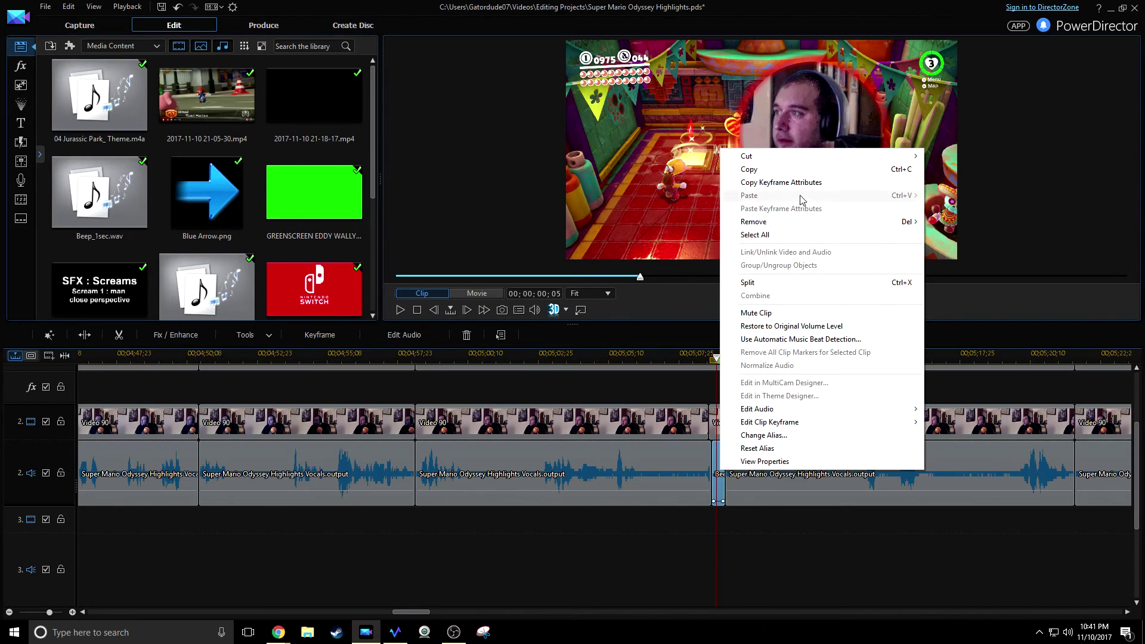
click(750, 170)
- Paste the copied beep on audio track 3 and move it into the vocals gap on audio track 2 near 00;06;12;05
drag(420, 612, 490, 614)
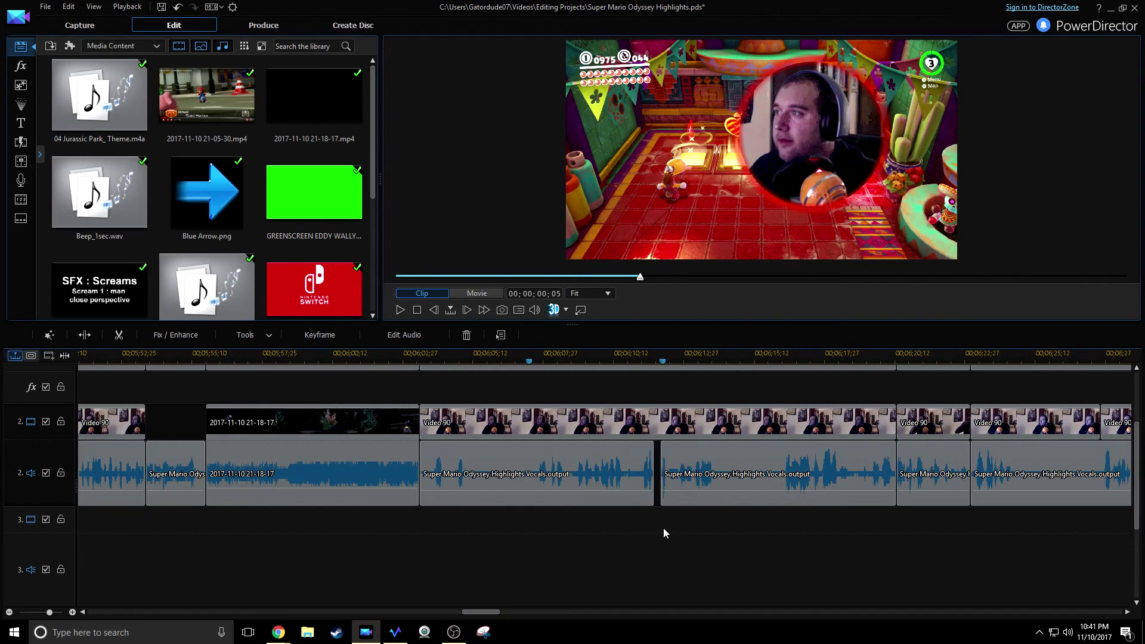
right_click(643, 556)
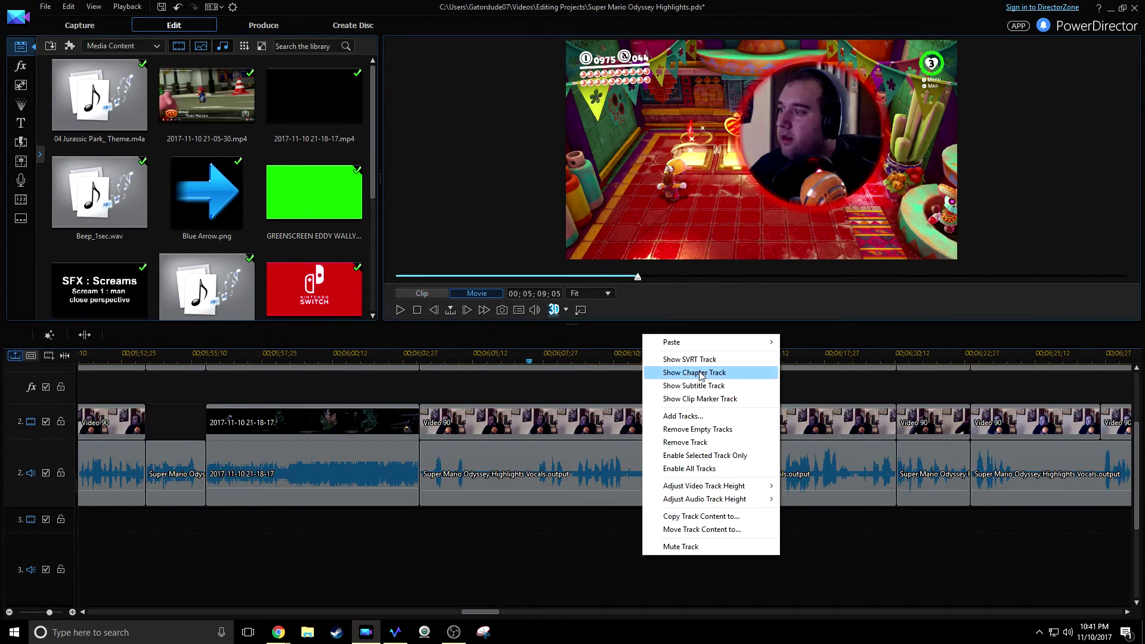
mouse_move(739, 347)
click(799, 343)
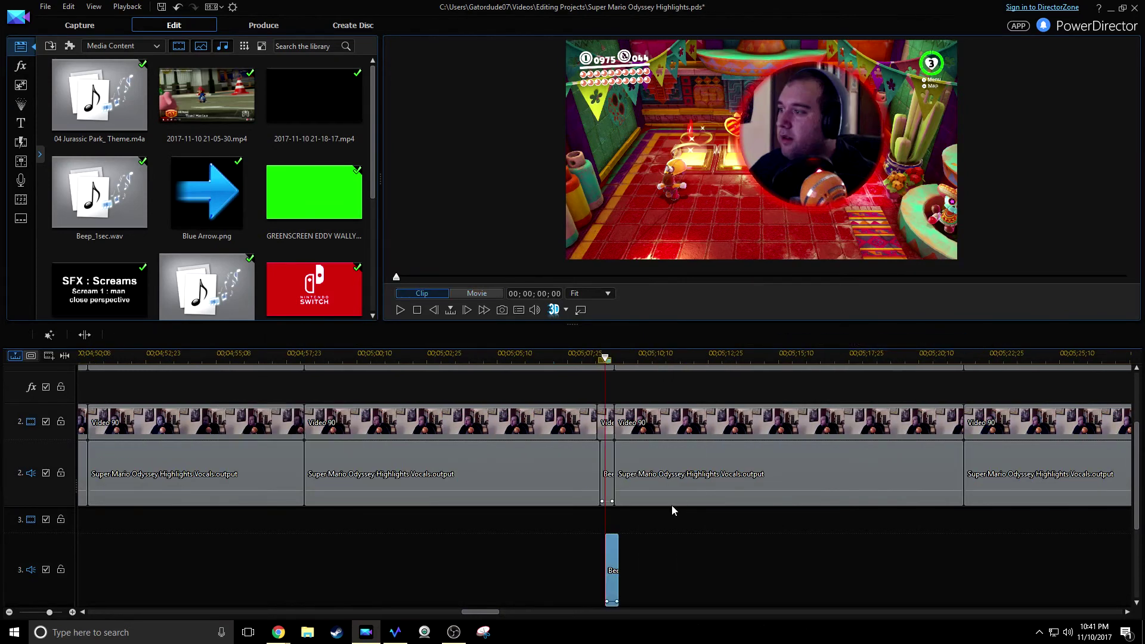
click(613, 558)
scroll(497, 336, right, 10)
scroll(604, 455, right, 10)
scroll(605, 477, right, 3)
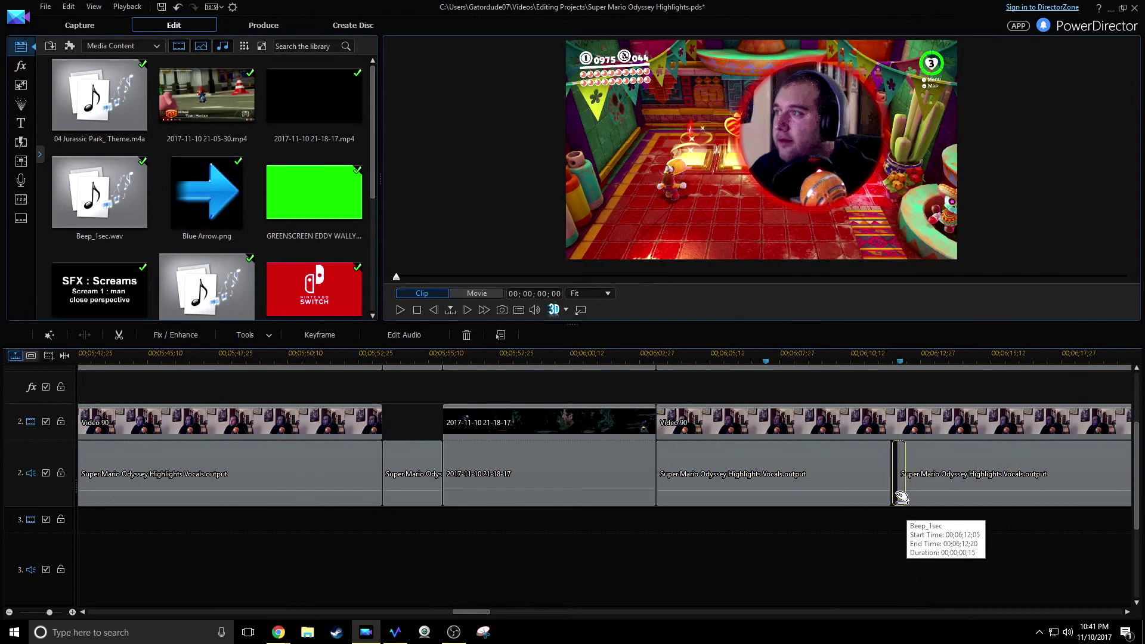
right_click(900, 497)
click(943, 516)
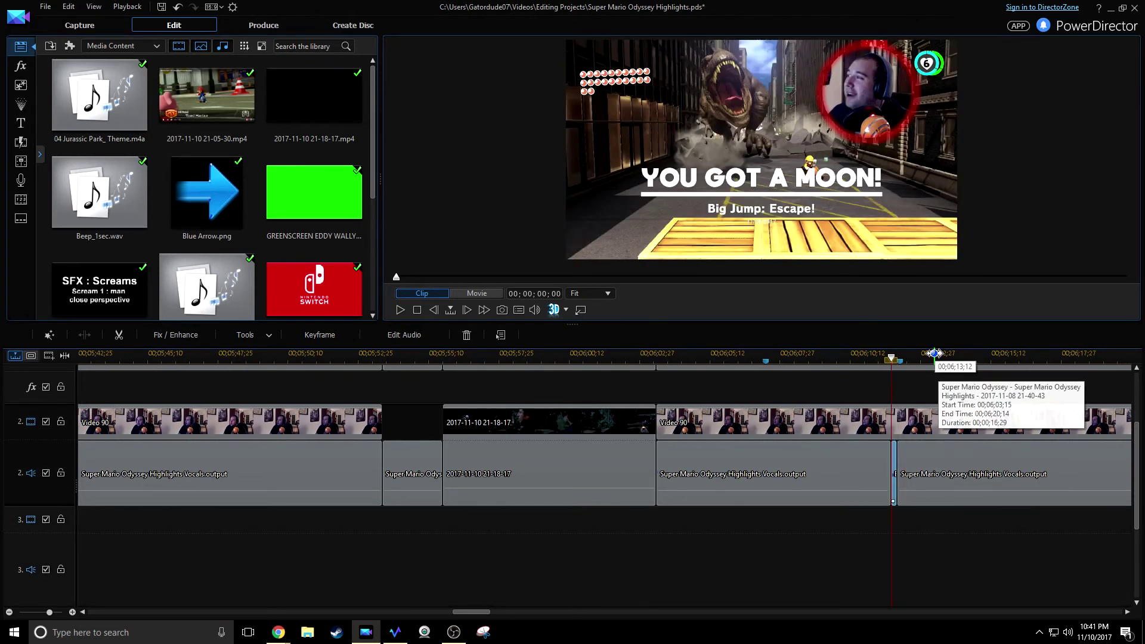
- Play the timeline from shortly before the beep near 00;06;12;05 to check how it sounds
drag(933, 358, 695, 384)
click(849, 358)
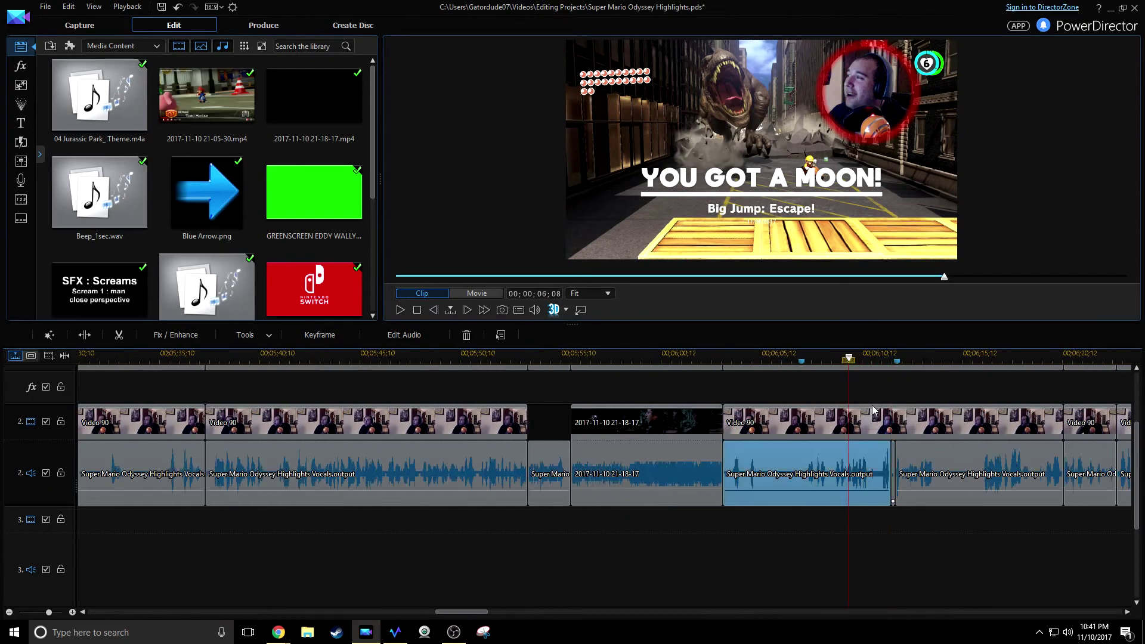
click(857, 596)
key(space)
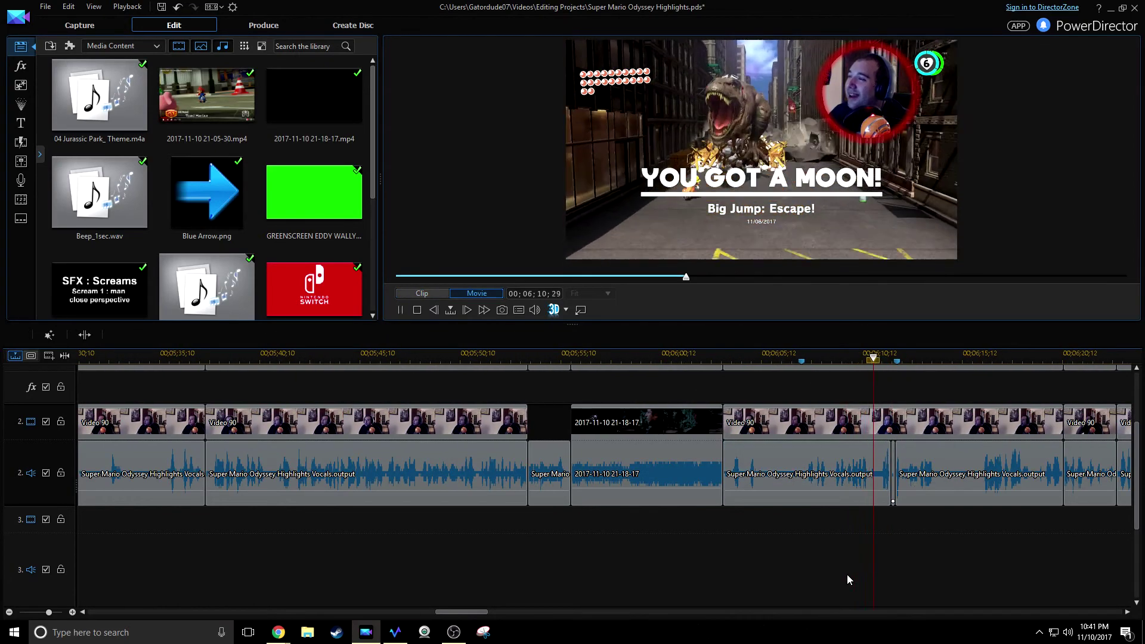
key(space)
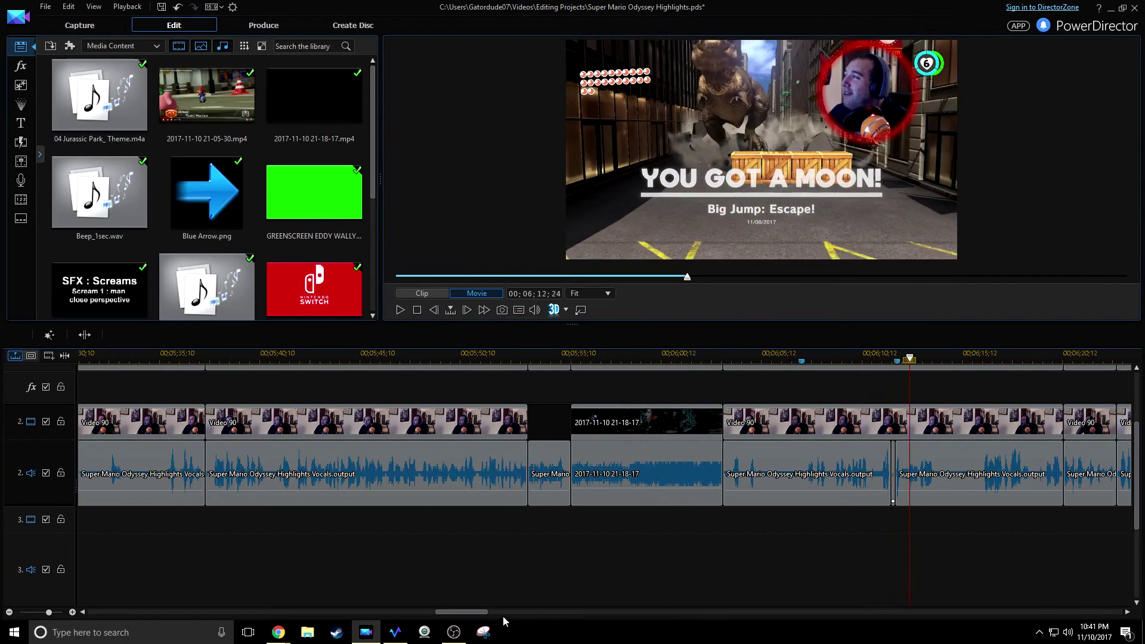
- Paste another copy of the beep on audio track 3 at the vocals gap near 00;13;21;25
drag(486, 612, 906, 610)
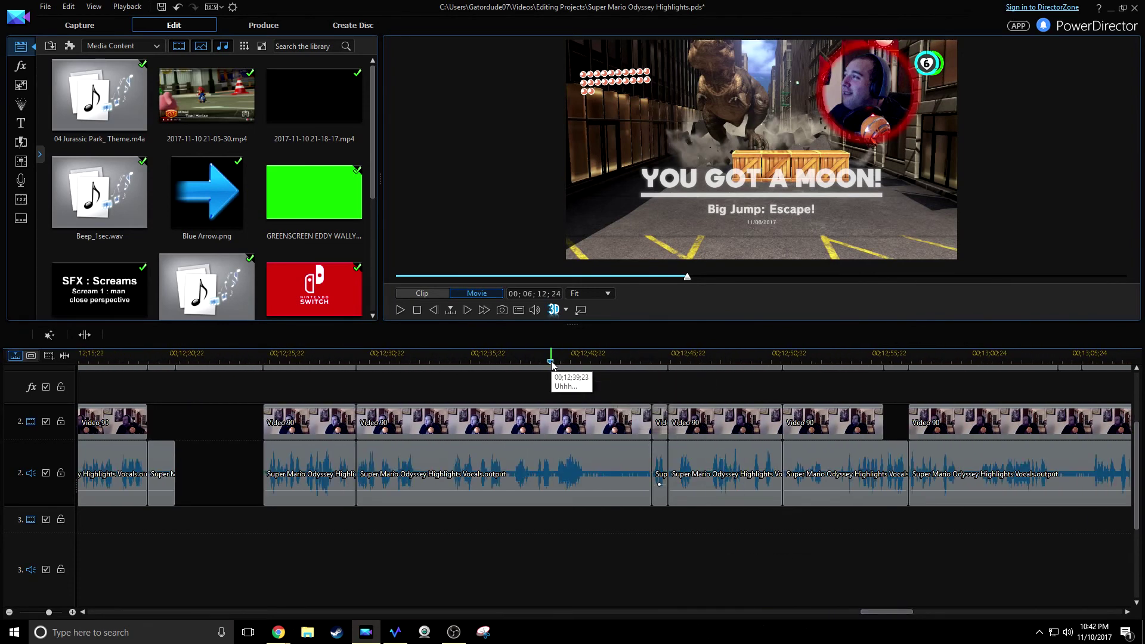
drag(897, 612, 930, 614)
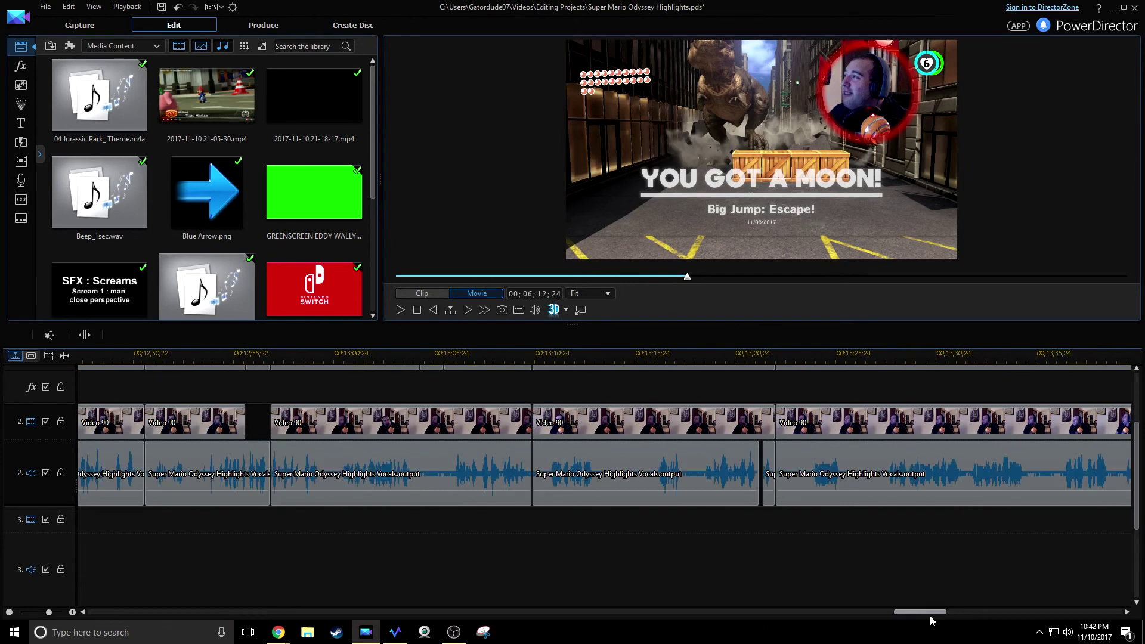
click(756, 487)
right_click(768, 549)
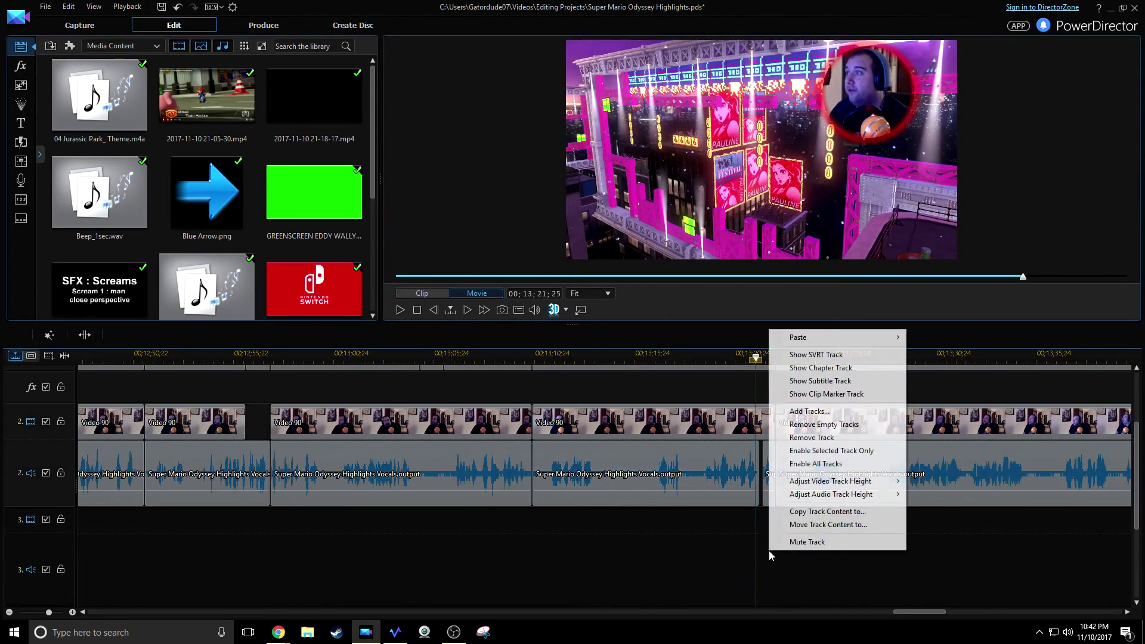
mouse_move(833, 339)
click(984, 337)
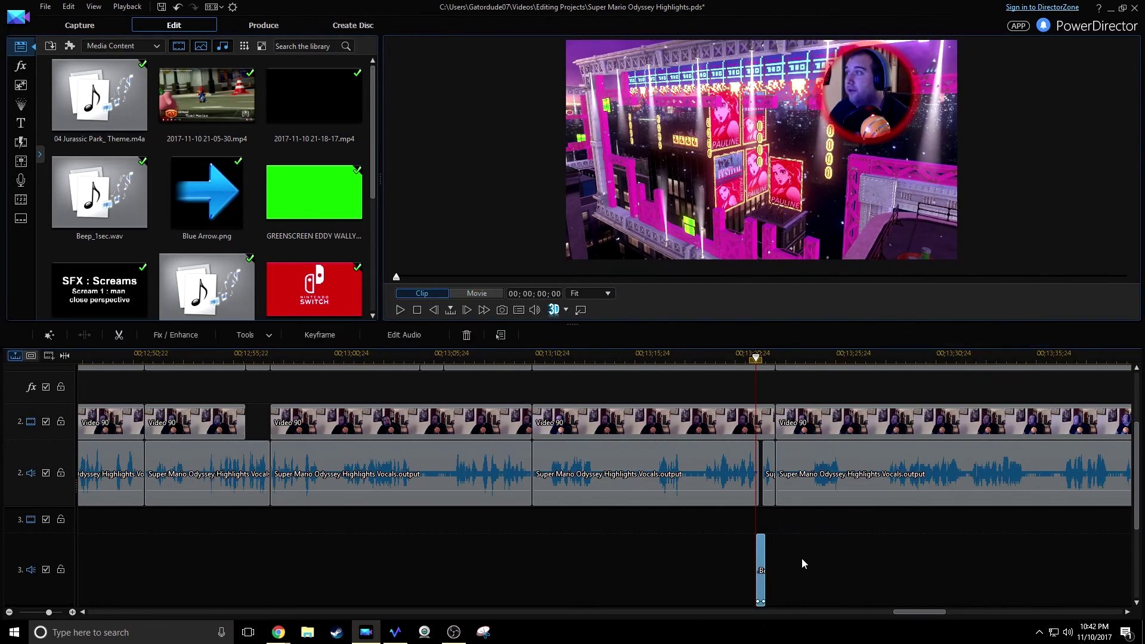
- Move the pasted beep into the audio track 2 gap near 00;13;21;25 and play that passage
drag(767, 566, 771, 510)
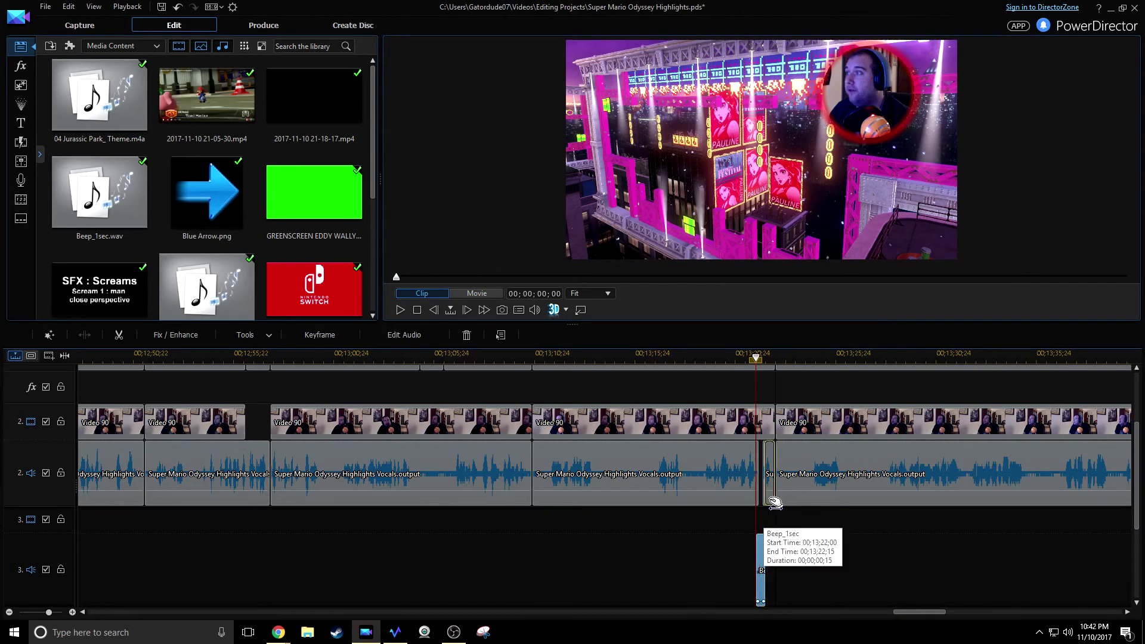
drag(773, 501, 778, 551)
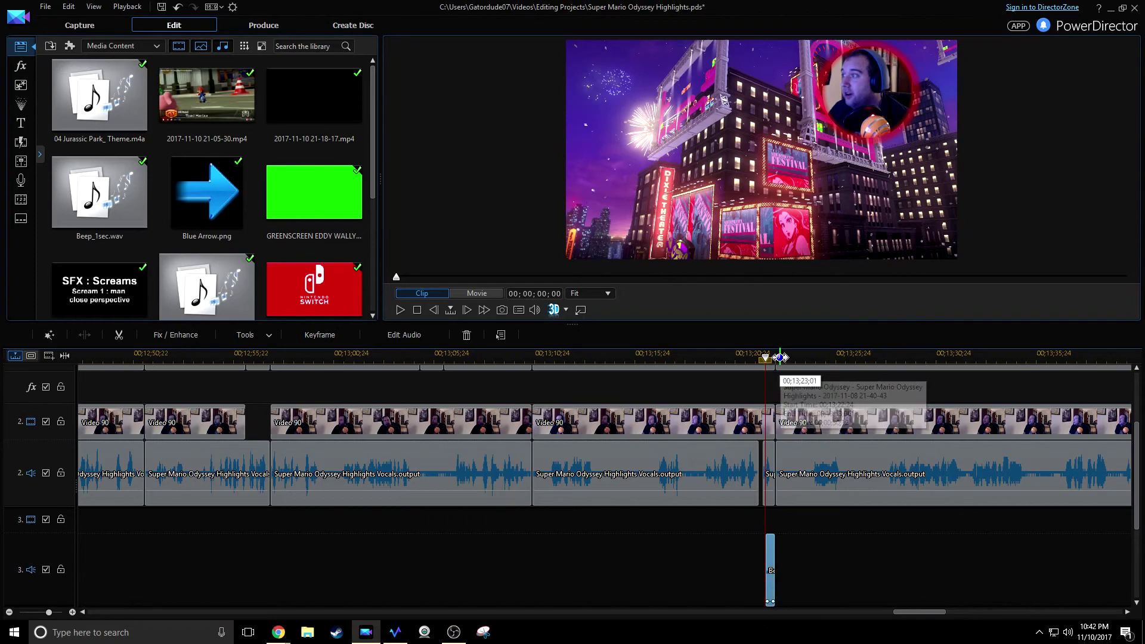
drag(780, 357, 806, 357)
drag(785, 563, 770, 489)
click(793, 509)
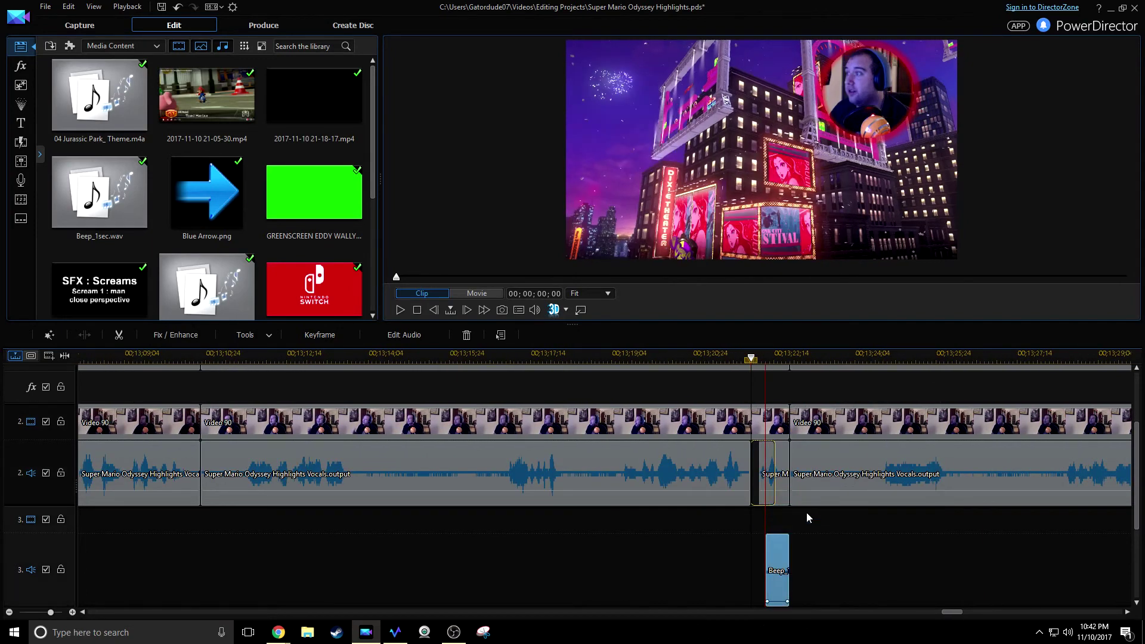
key(space)
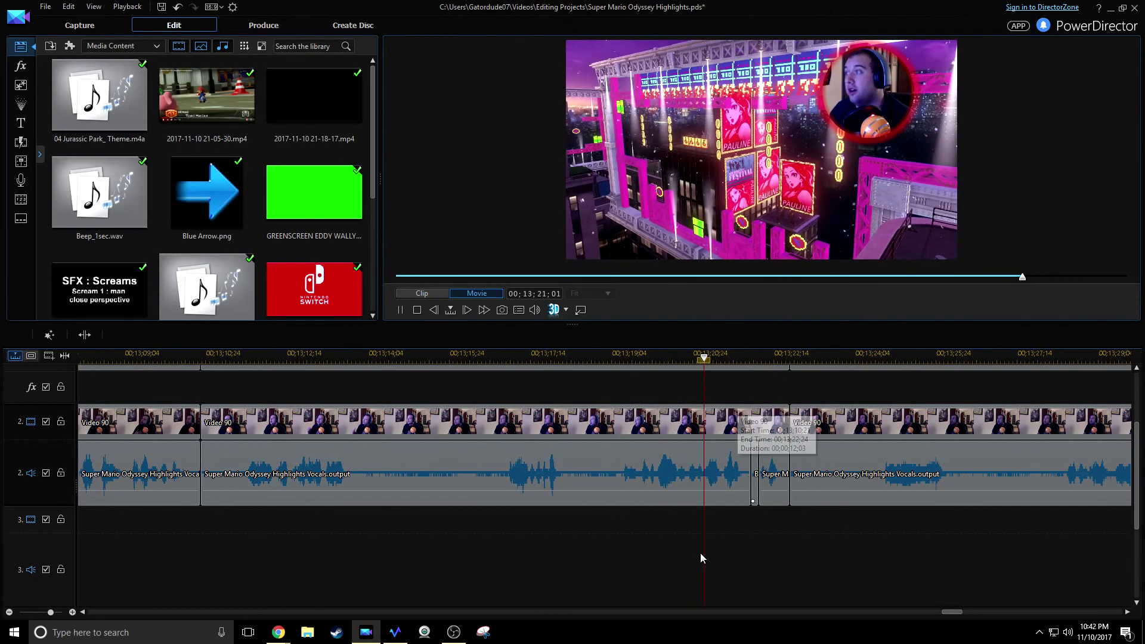
key(space)
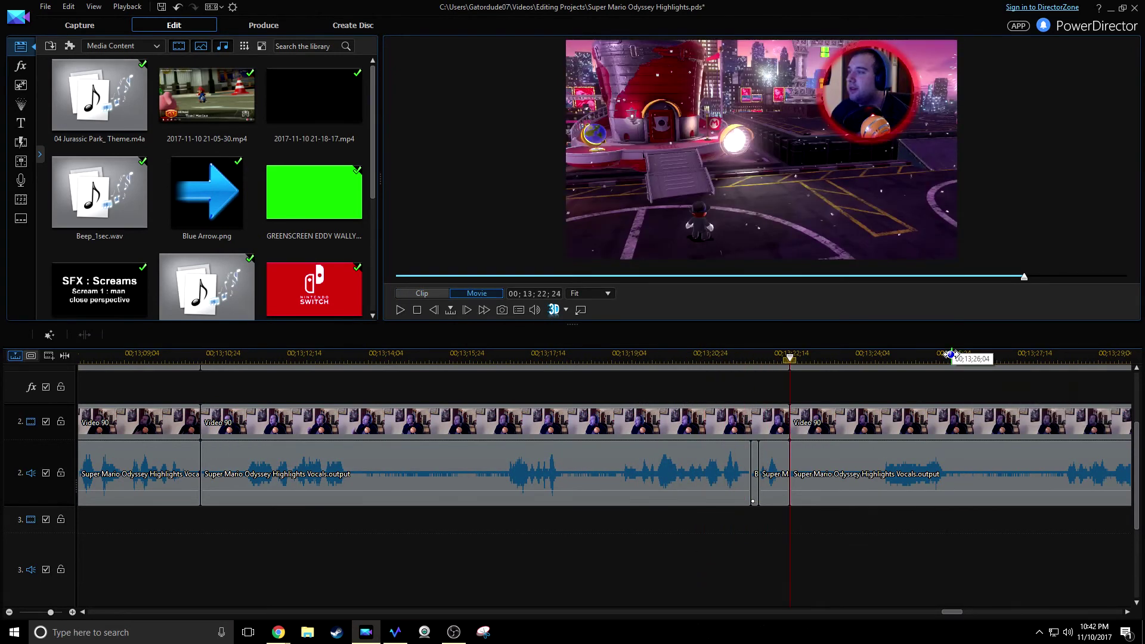
- Survey the whole timeline for remaining markers and check the frames around 00;12;39;23, 00;12;29;27 and 00;12;23;27
scroll(952, 353, down, 3)
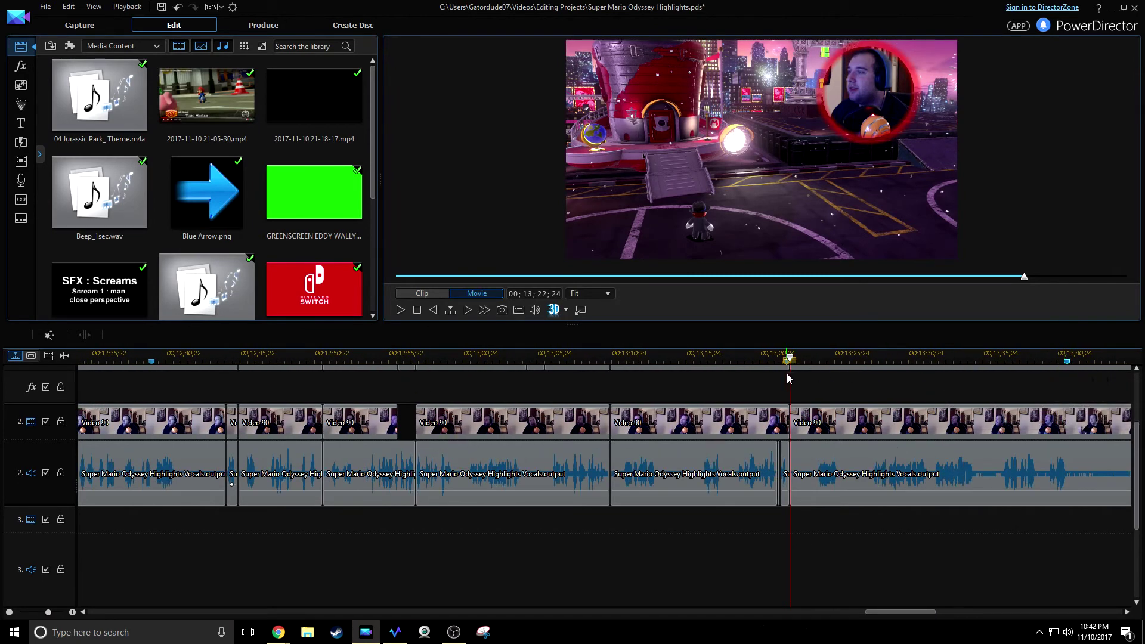
scroll(737, 358, down, 5)
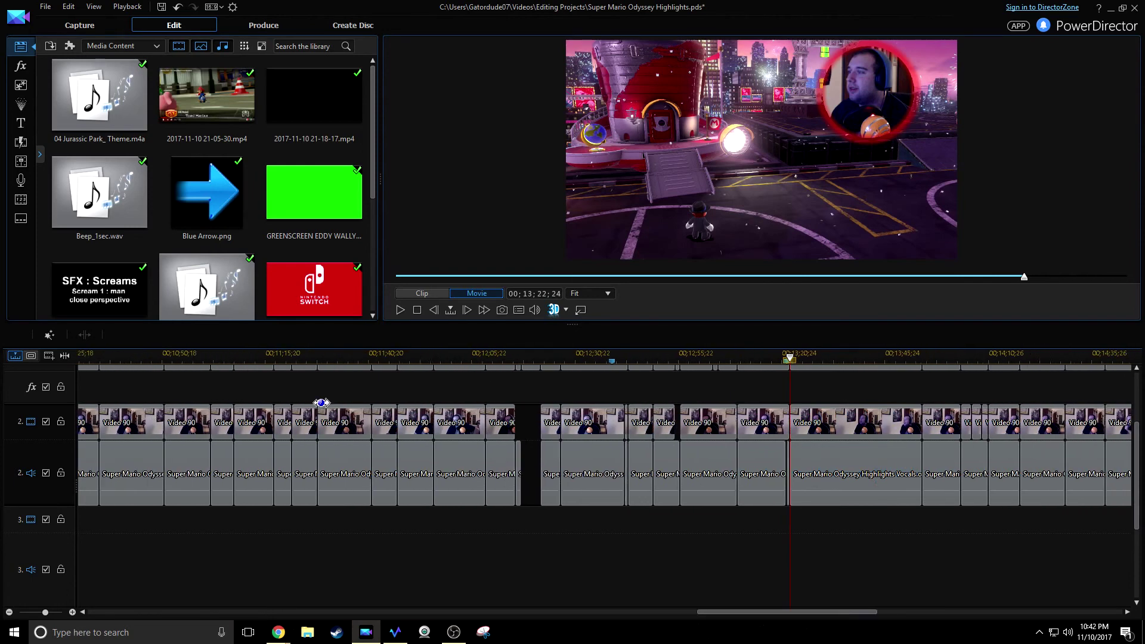
scroll(321, 402, down, 3)
scroll(925, 544, up, 3)
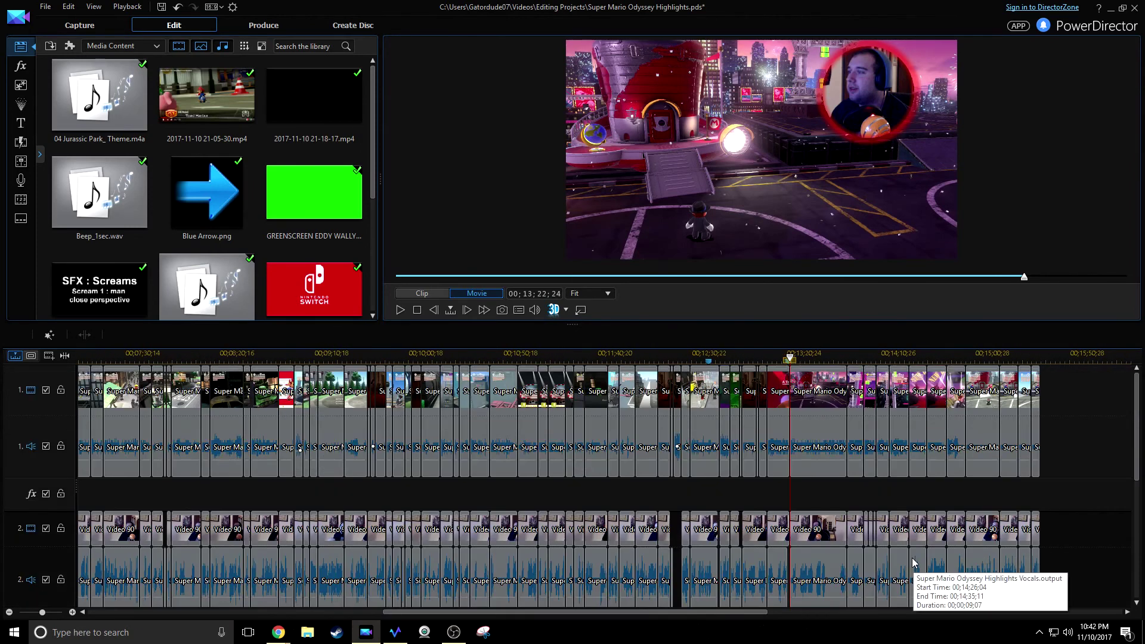
drag(648, 614, 571, 614)
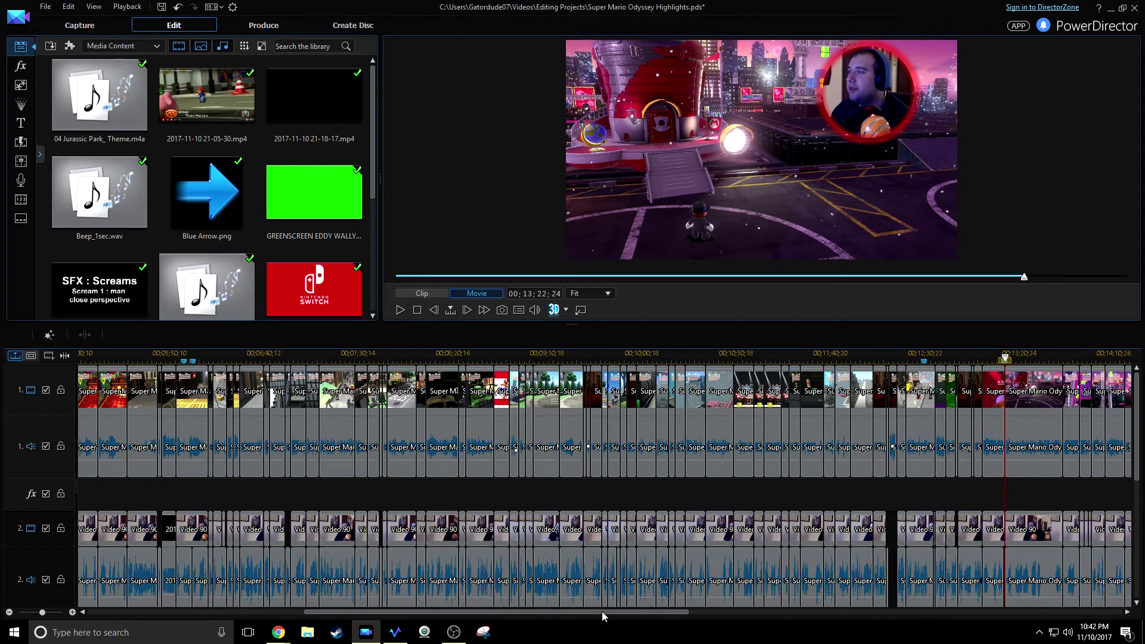
drag(649, 614, 756, 614)
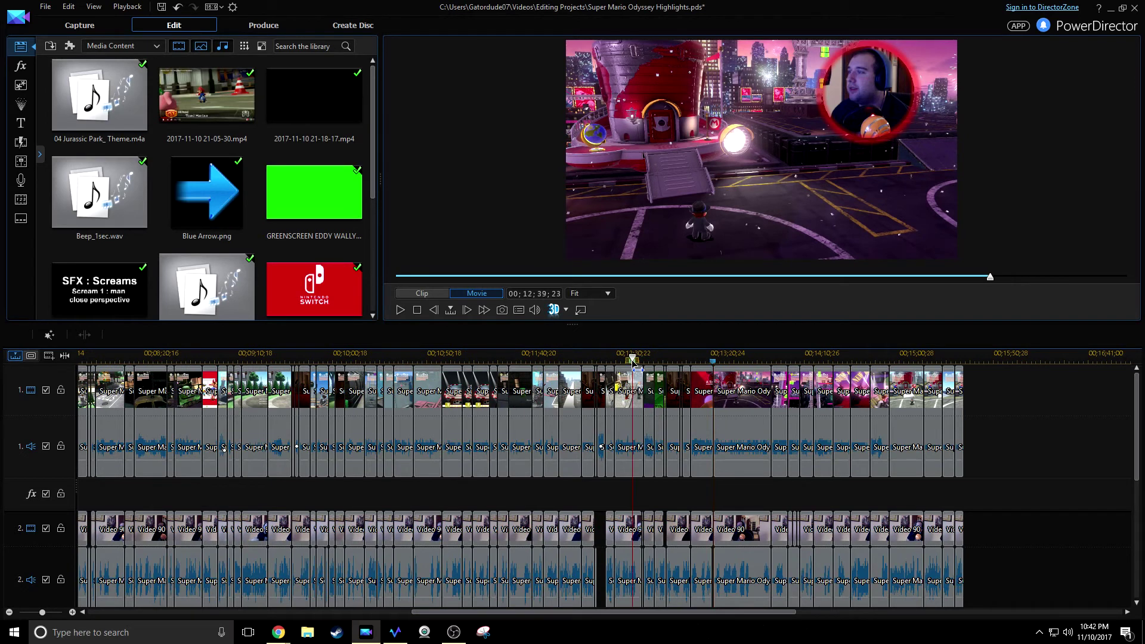
click(633, 363)
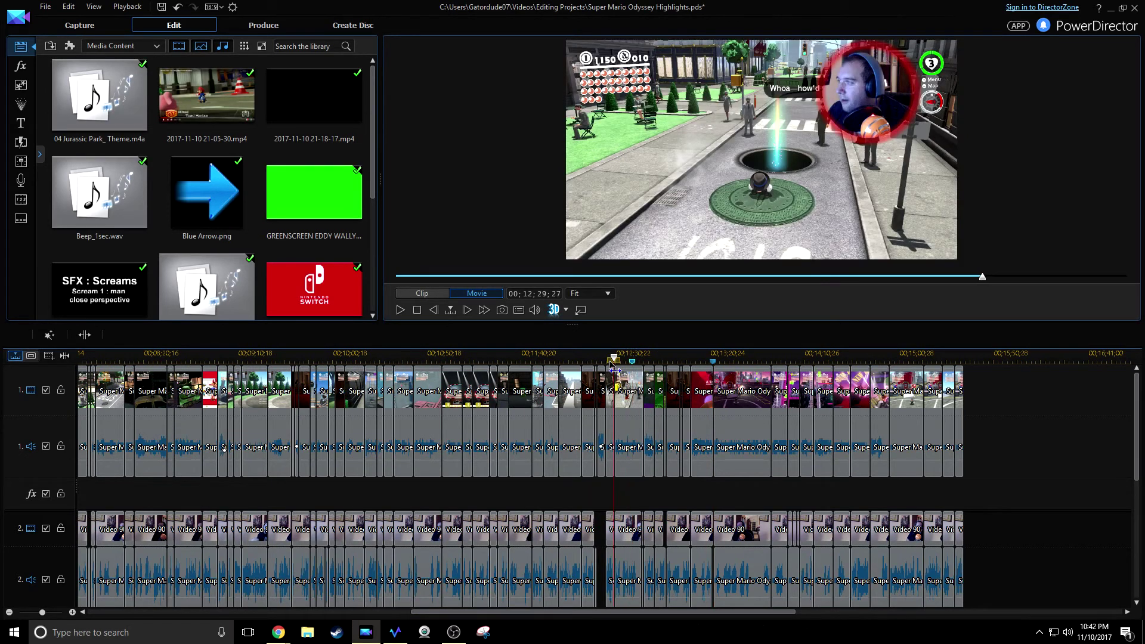
drag(614, 365, 602, 360)
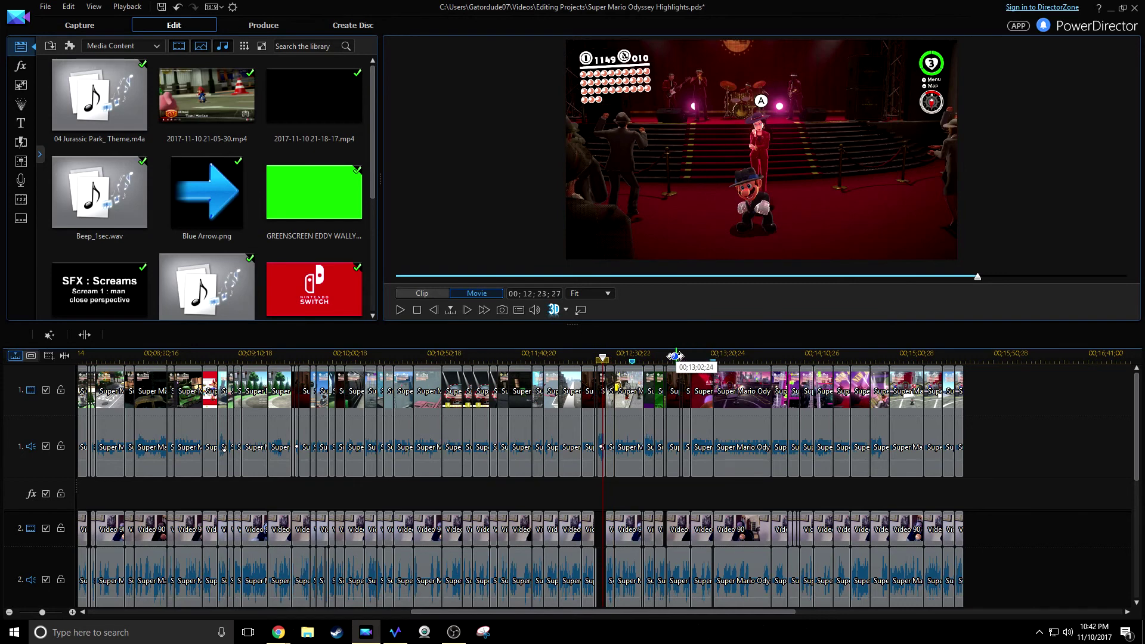
- Play the Mayor Pauline scene from 00;12;13;16 past the marker to 00;12;21;00
scroll(677, 356, up, 3)
scroll(859, 403, up, 2)
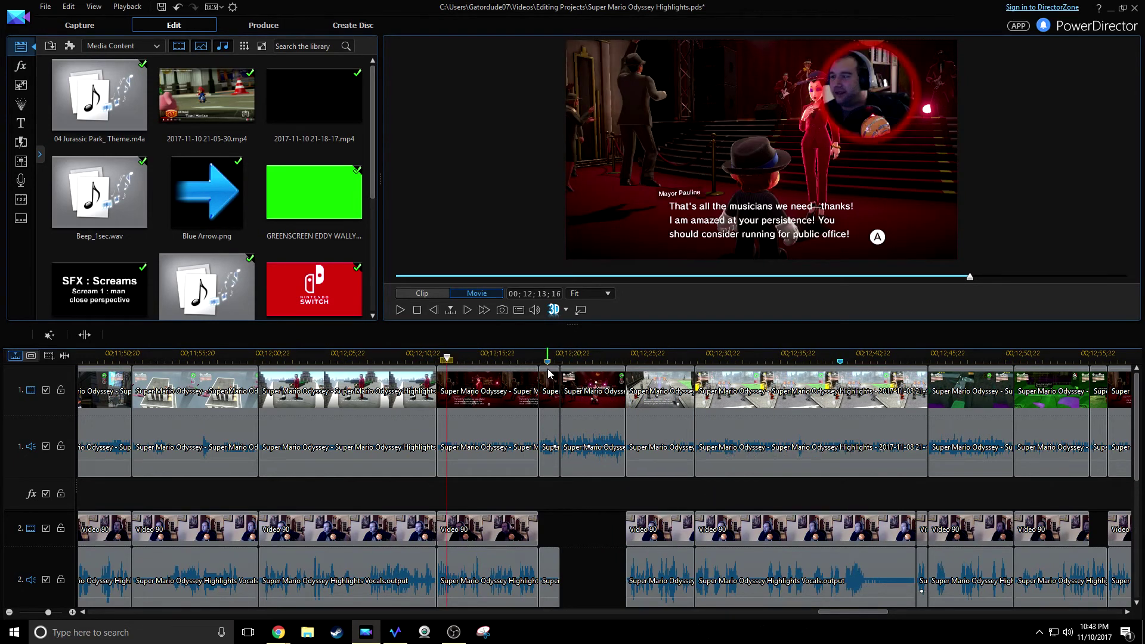
key(space)
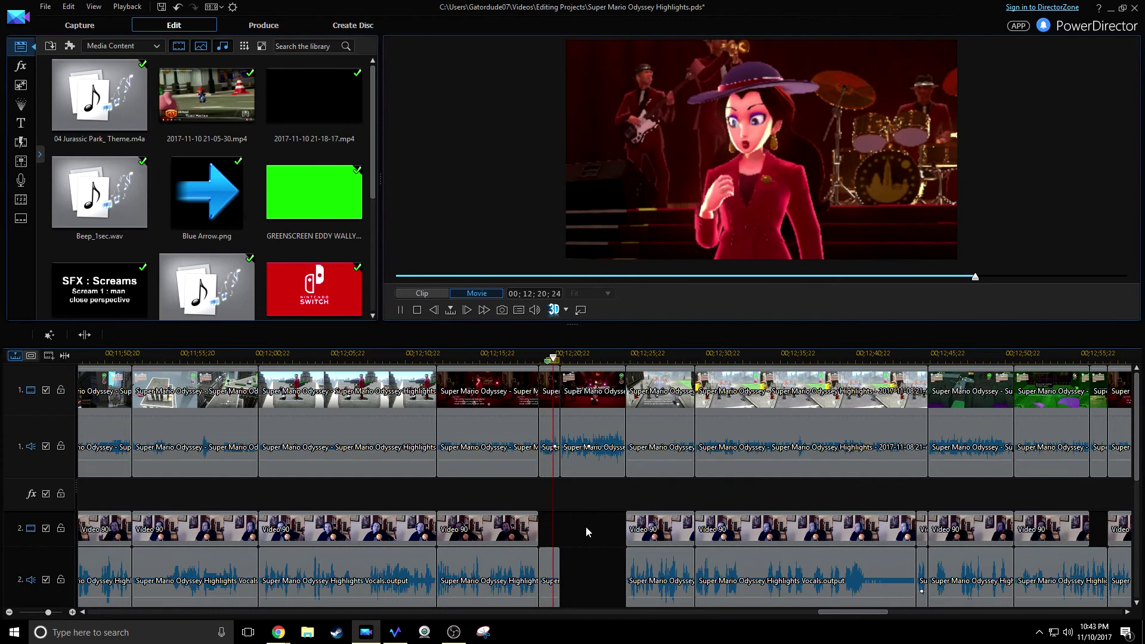
key(space)
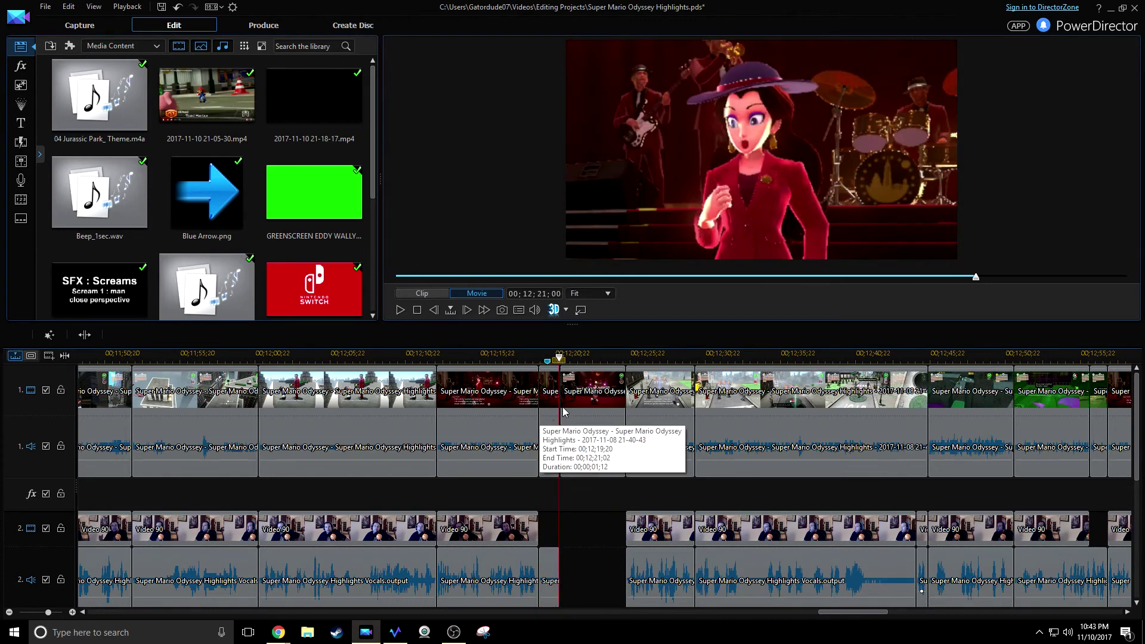
- Add the Default title to the video track 2 gap starting at 00;12;19;20, using Speed up to Fit
click(528, 419)
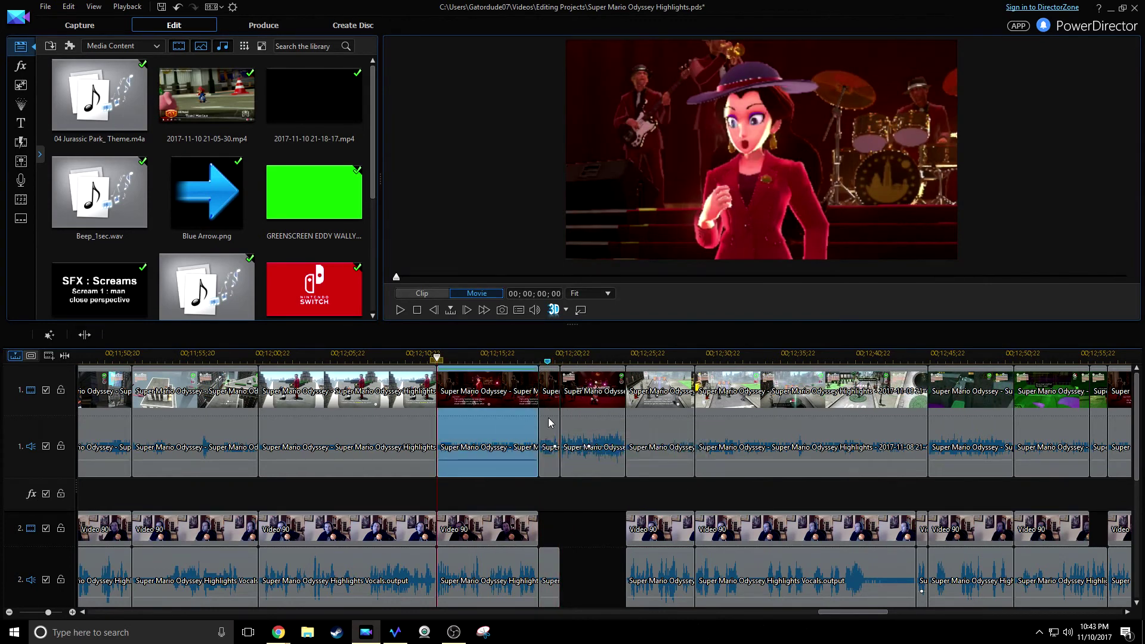
click(549, 417)
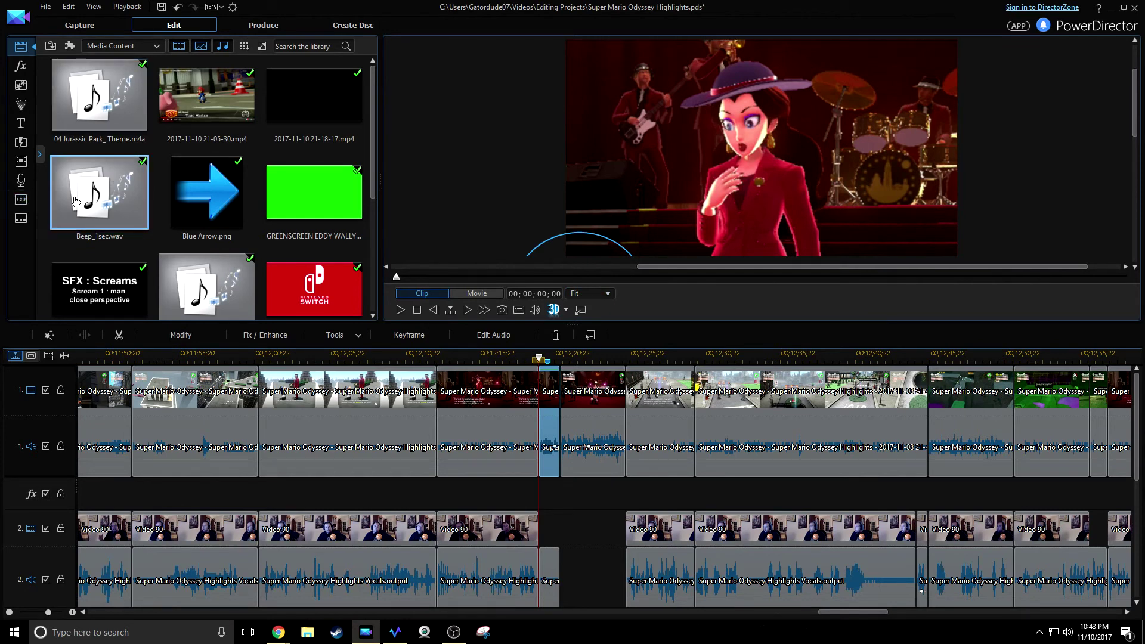
click(20, 123)
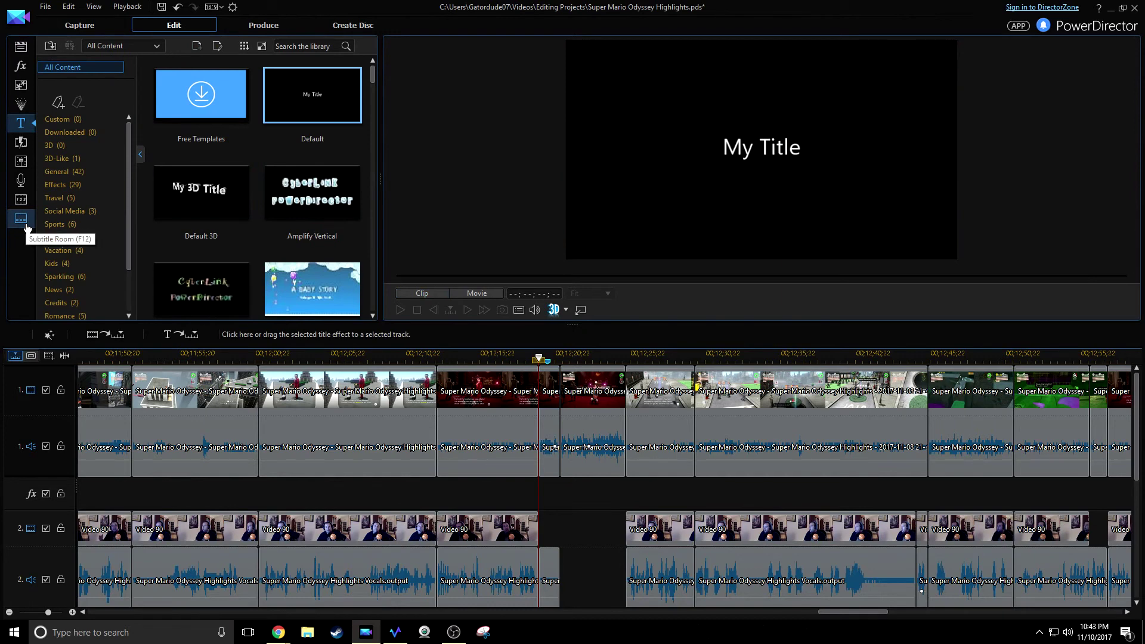
click(26, 225)
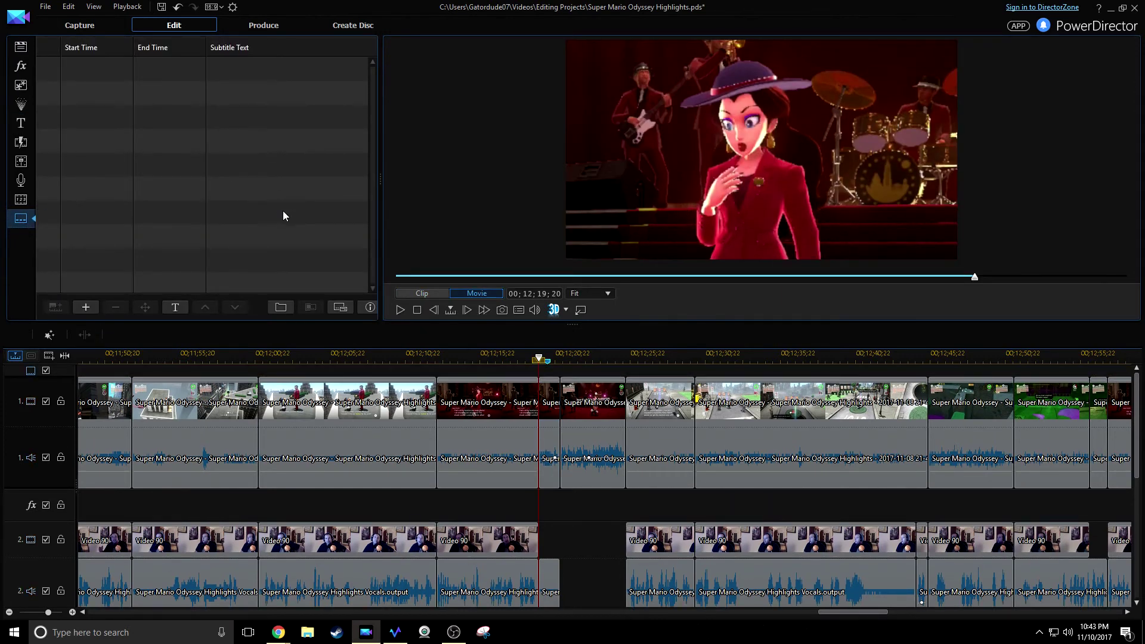
click(21, 126)
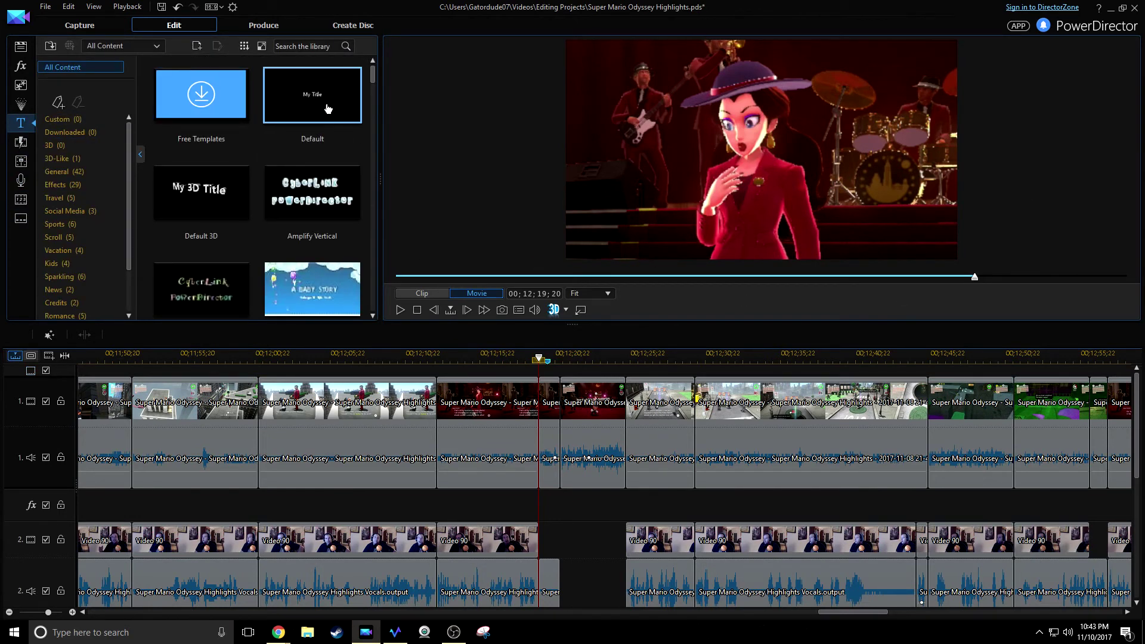
drag(325, 105, 542, 540)
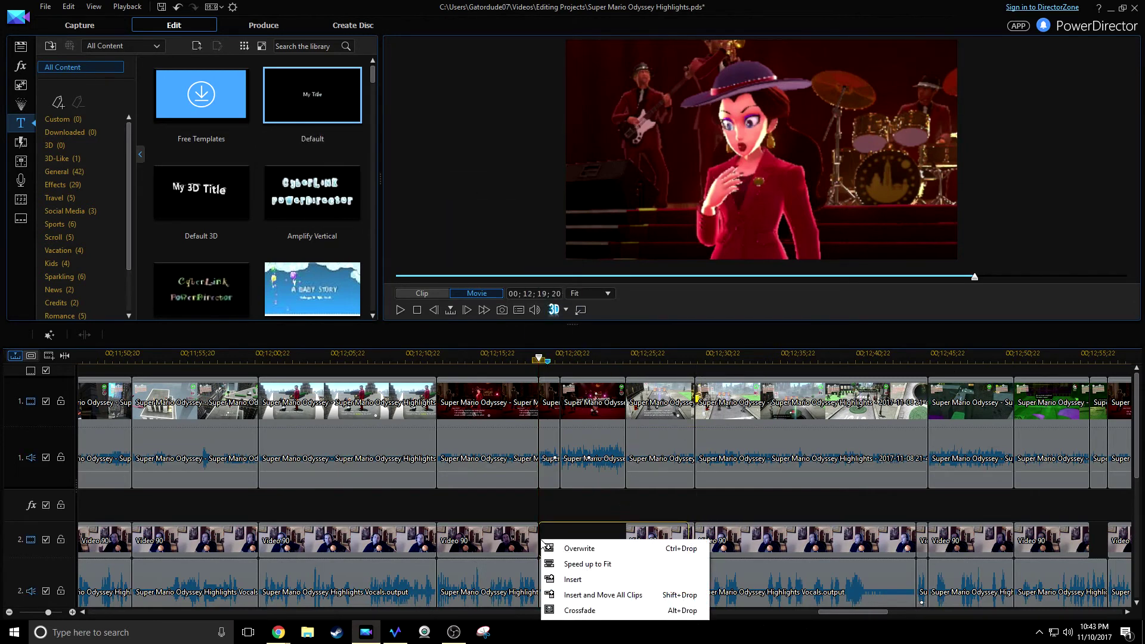
click(596, 564)
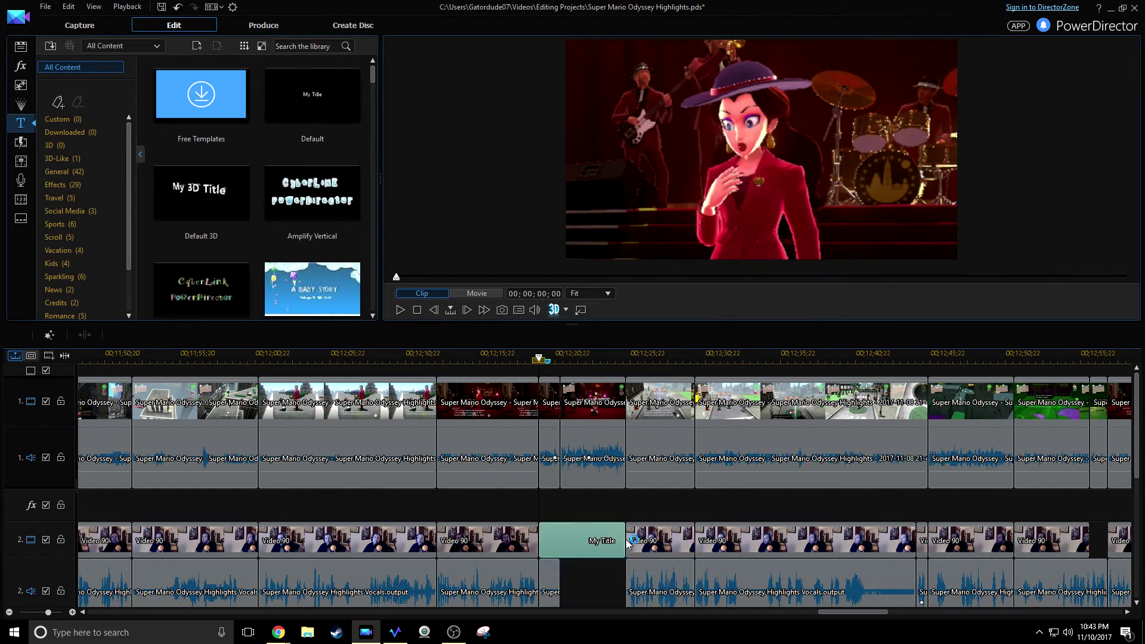
- Trim the title on video track 2 to 00;00;01;12 so it covers only the short Mayor Pauline clip, using Trim Only
click(599, 541)
drag(540, 531, 562, 536)
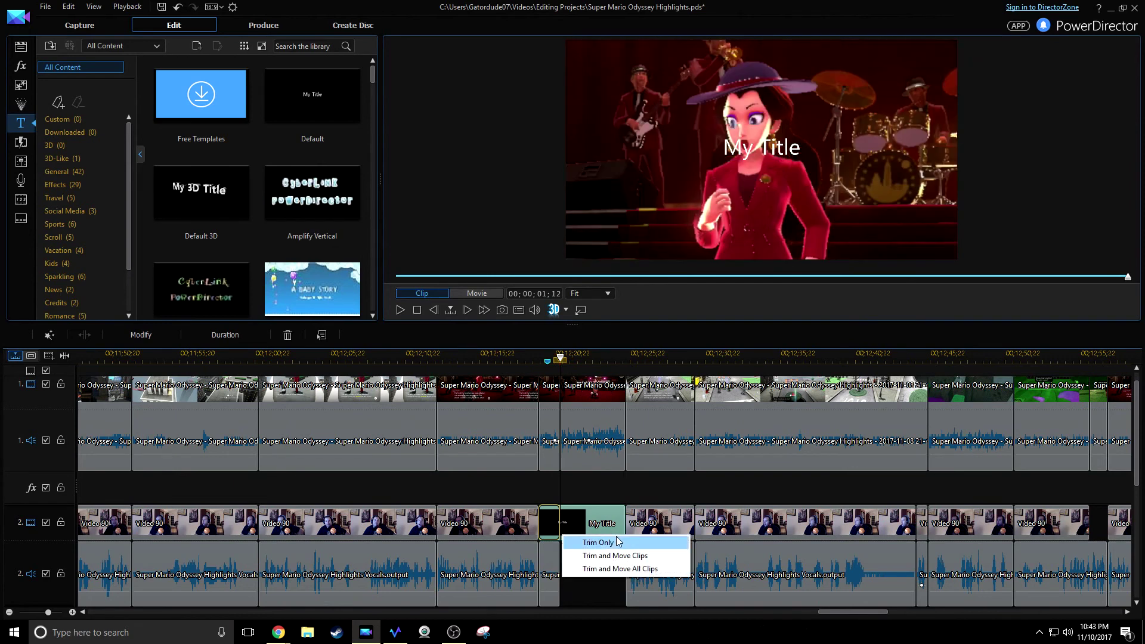
click(599, 542)
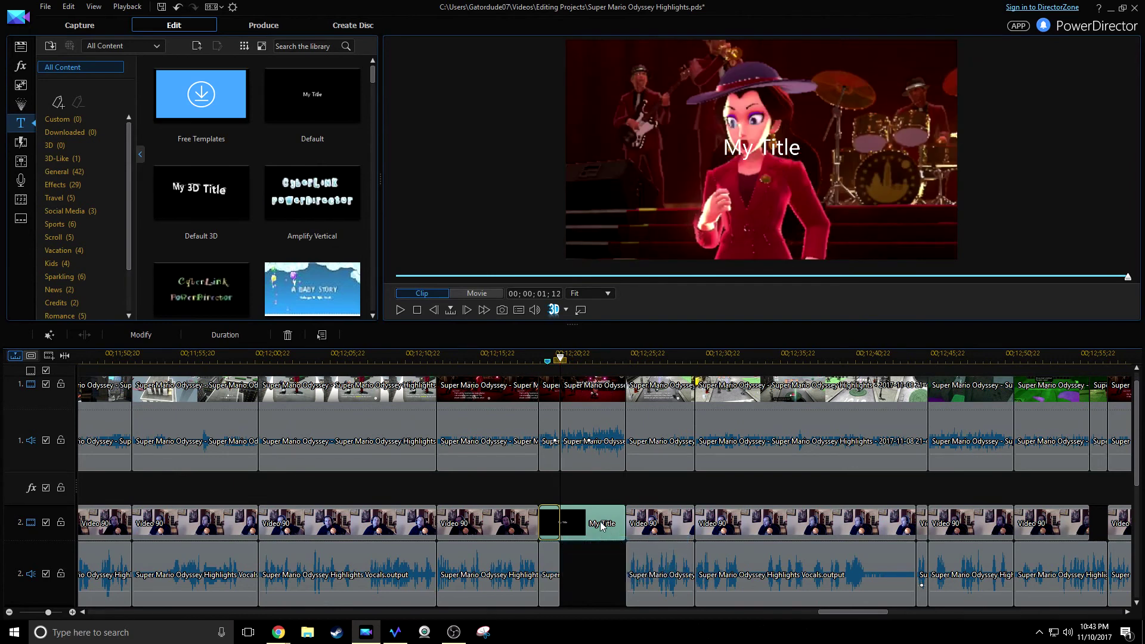
- Open the trimmed title in the Title Designer and set its font to Super Mario 256
double_click(547, 510)
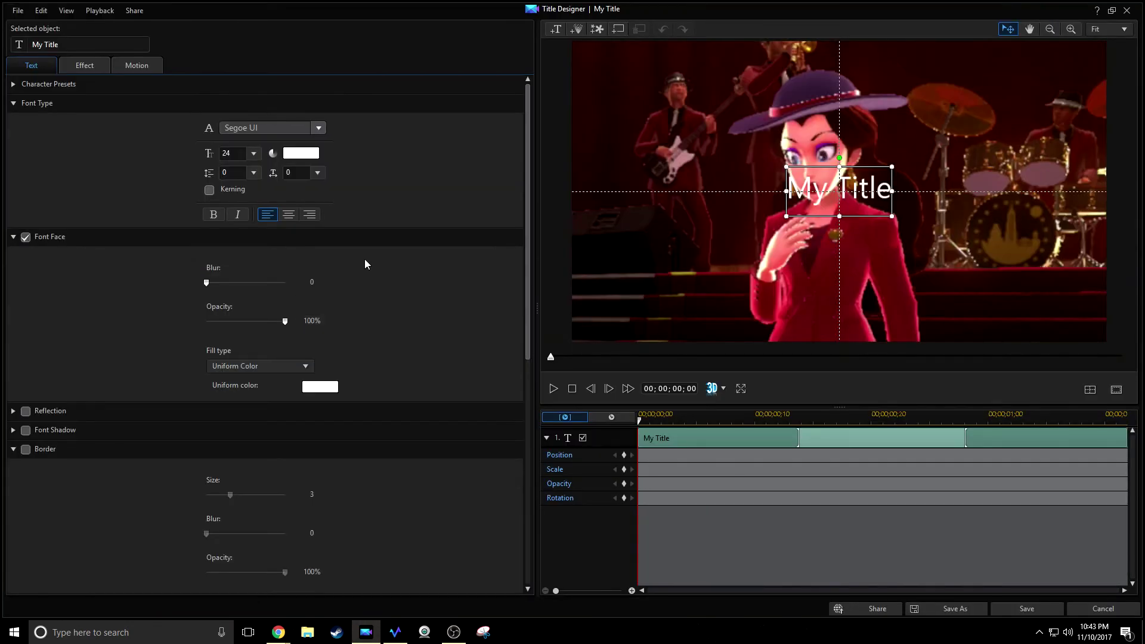
scroll(523, 252, down, 1)
scroll(418, 203, up, 1)
click(319, 128)
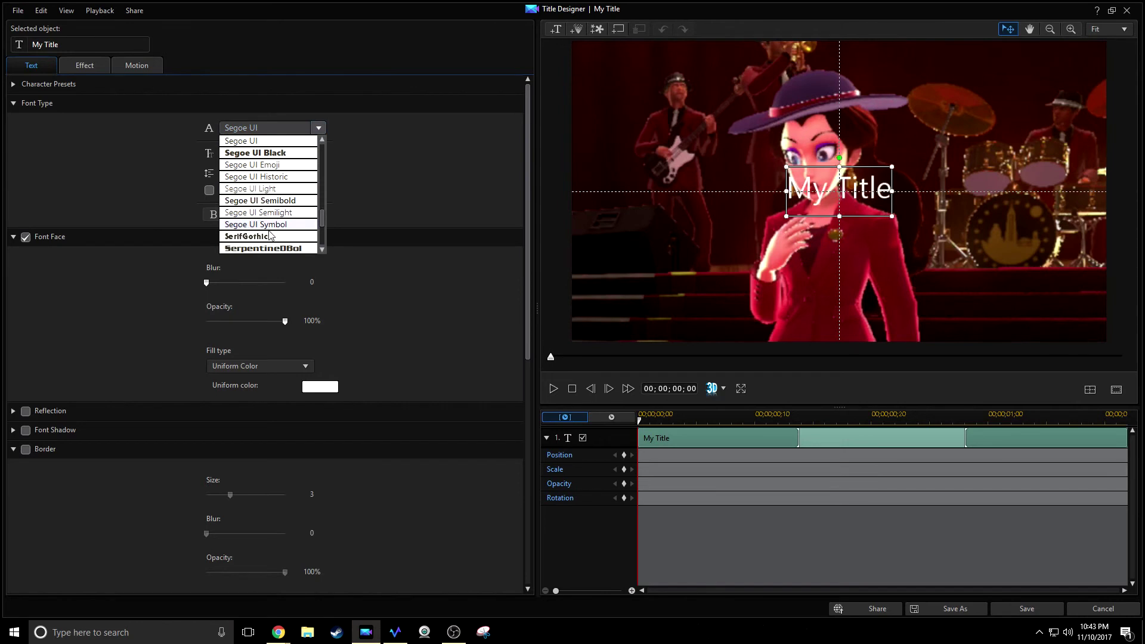
scroll(278, 221, down, 5)
scroll(282, 203, down, 2)
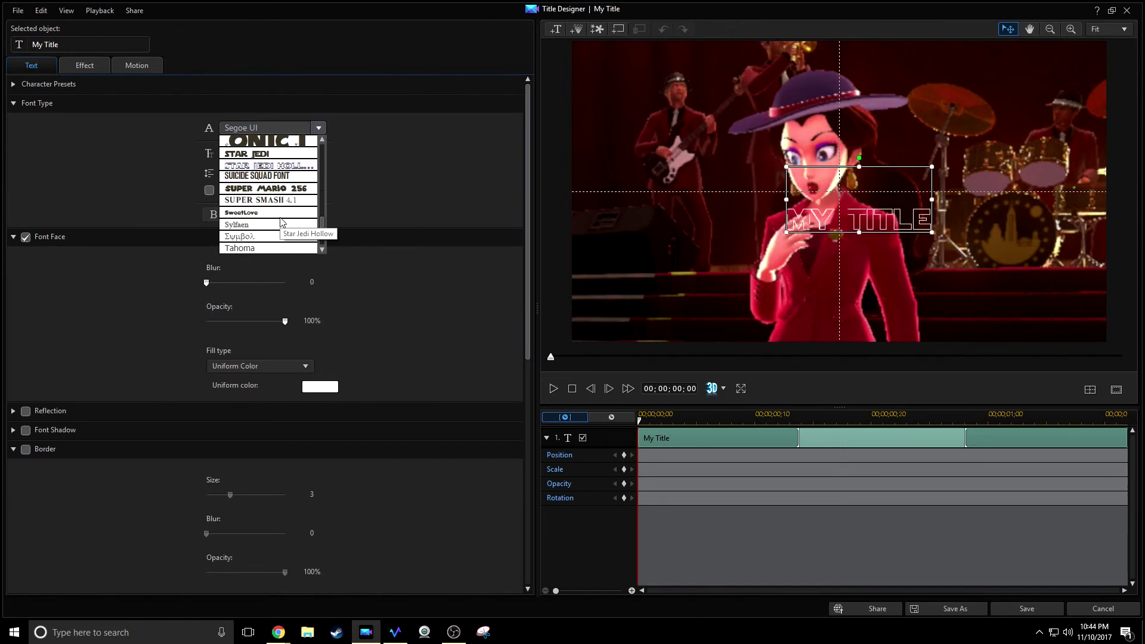
click(284, 189)
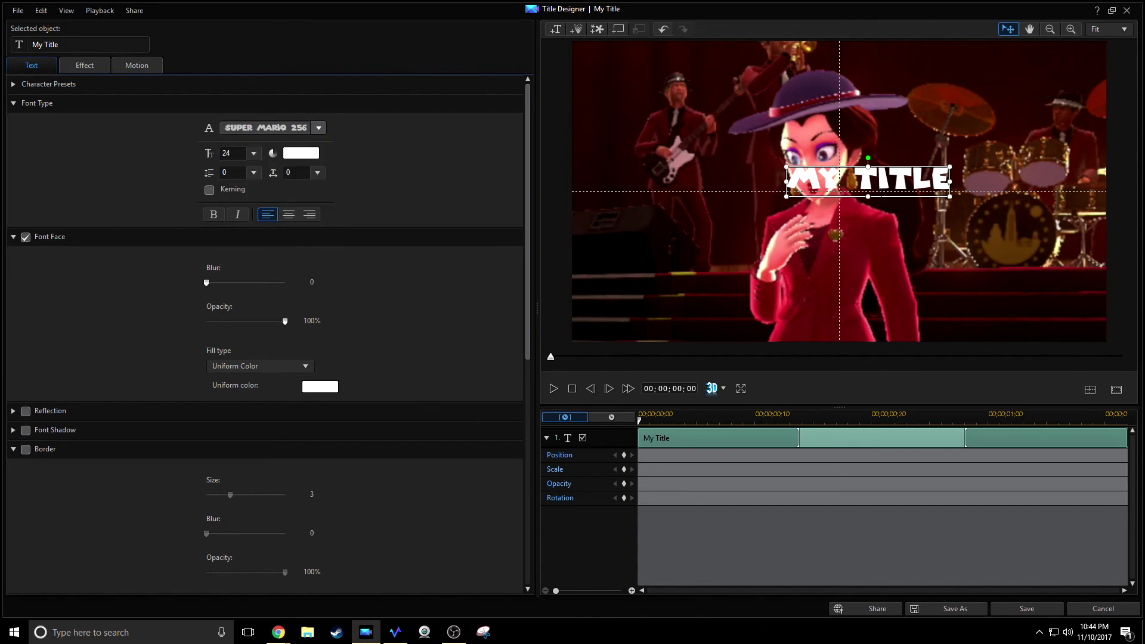
- Replace the title text with "uhhh..." and place it enlarged beside Mayor Pauline's face
drag(894, 182, 863, 199)
double_click(976, 190)
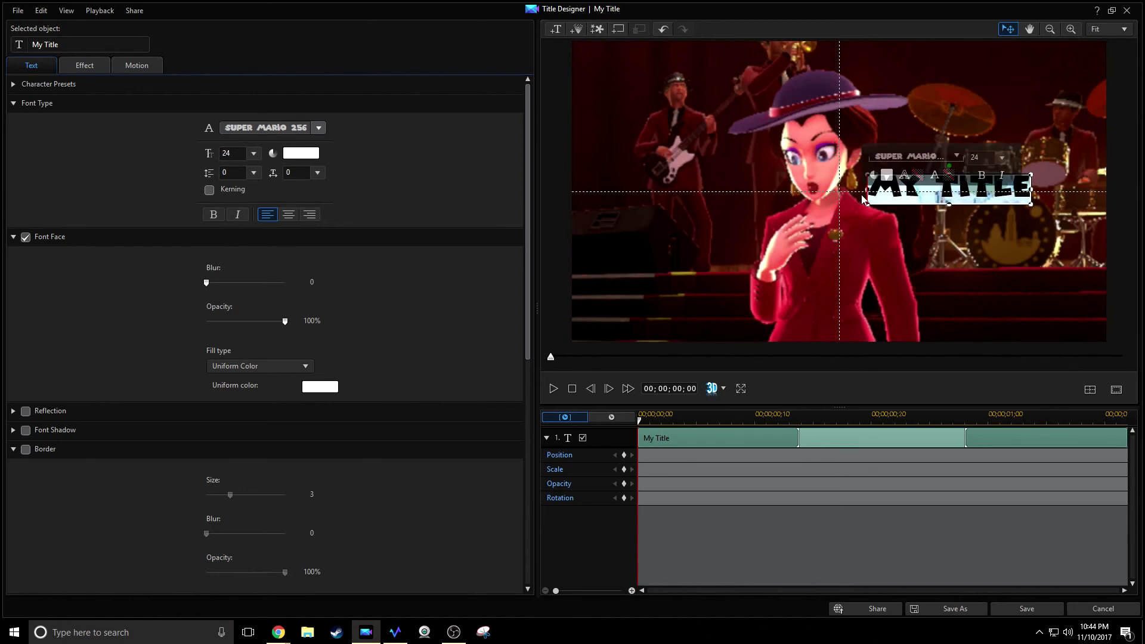
text(uhhhh)
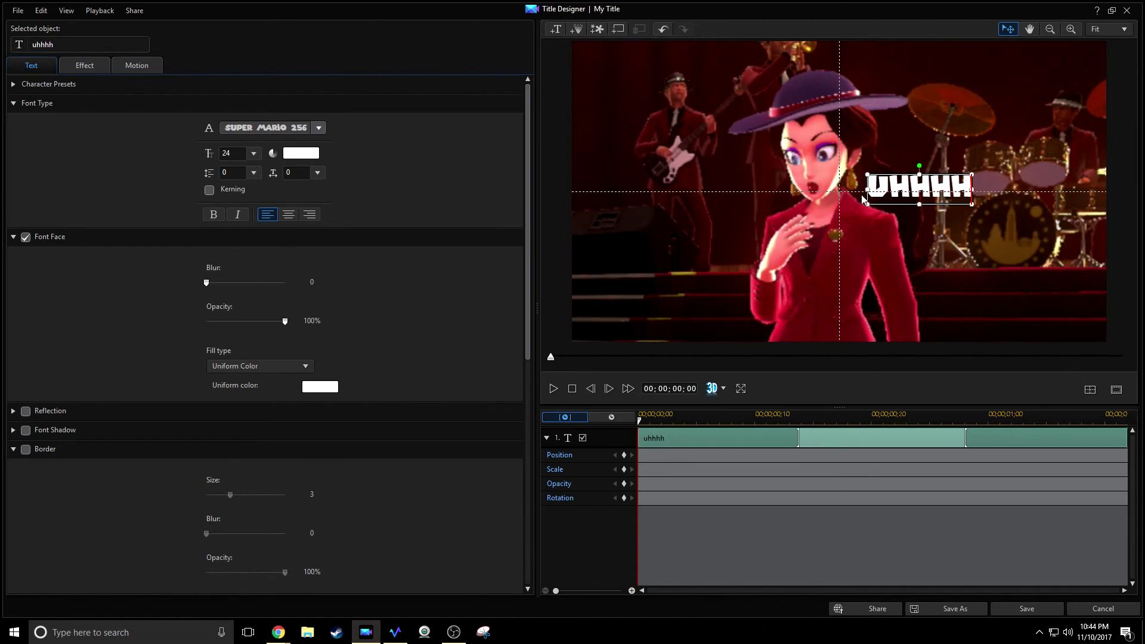
text(...)
key(BackSpace)
key(BackSpace)
key(BackSpace)
key(BackSpace)
key(BackSpace)
text(h...)
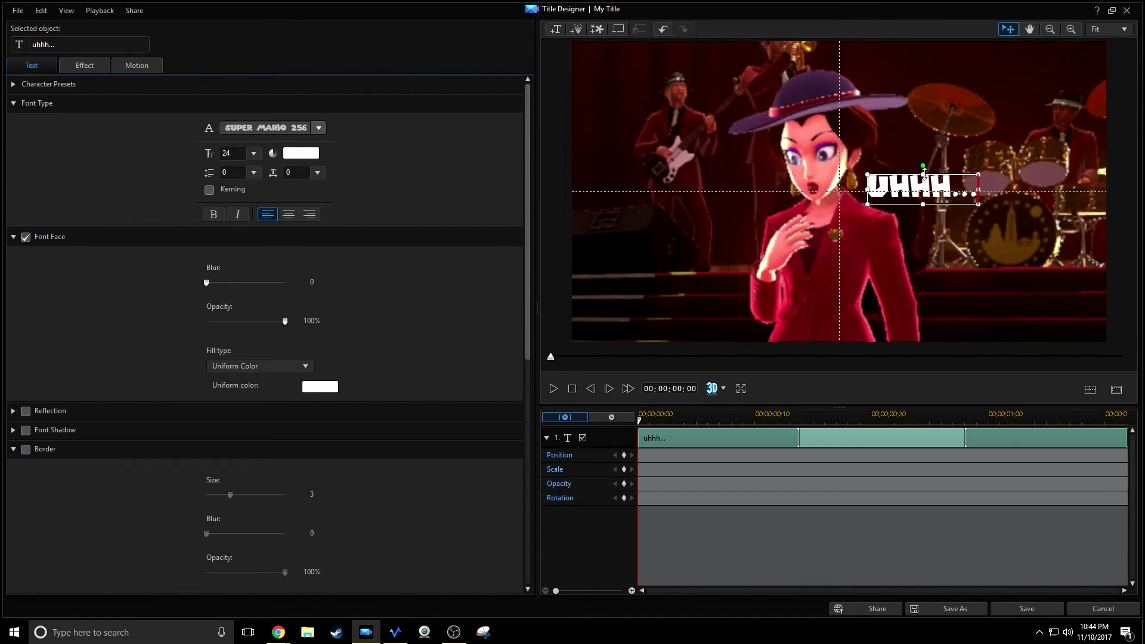
drag(978, 174, 1031, 133)
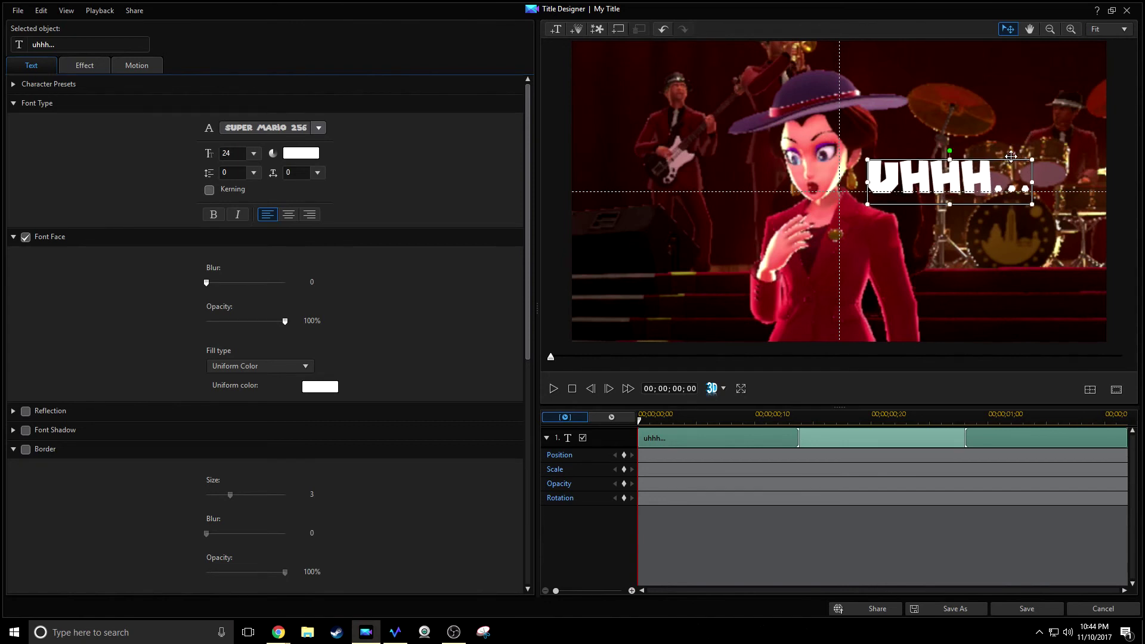
click(925, 184)
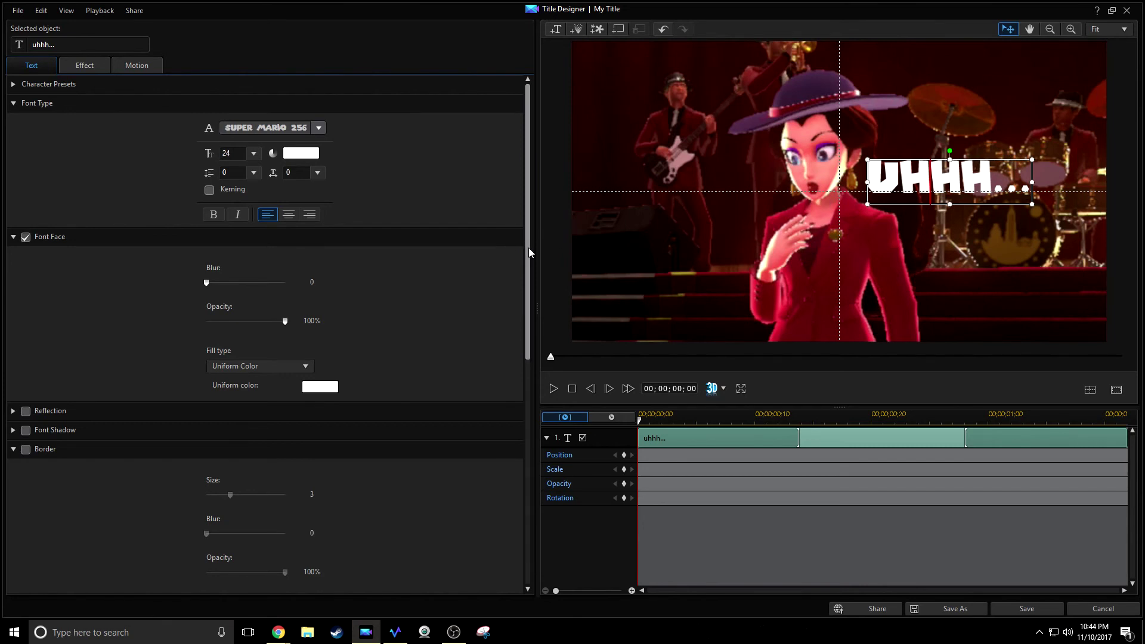
- Turn on the text border and give it a uniform red color (255, 0, 0)
drag(528, 248, 514, 300)
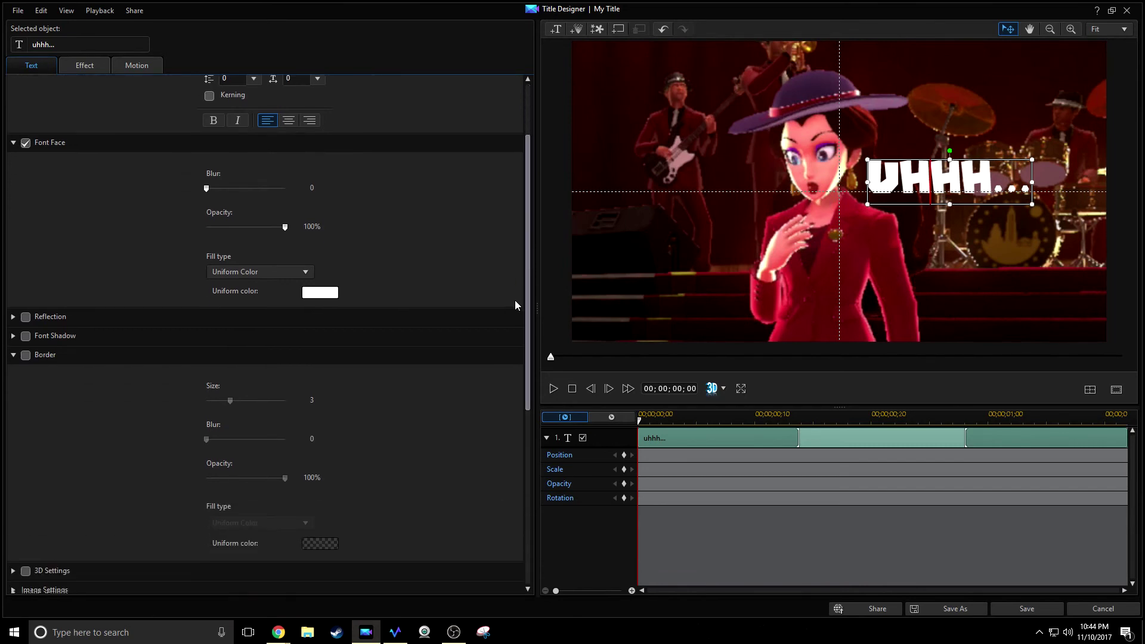
click(26, 353)
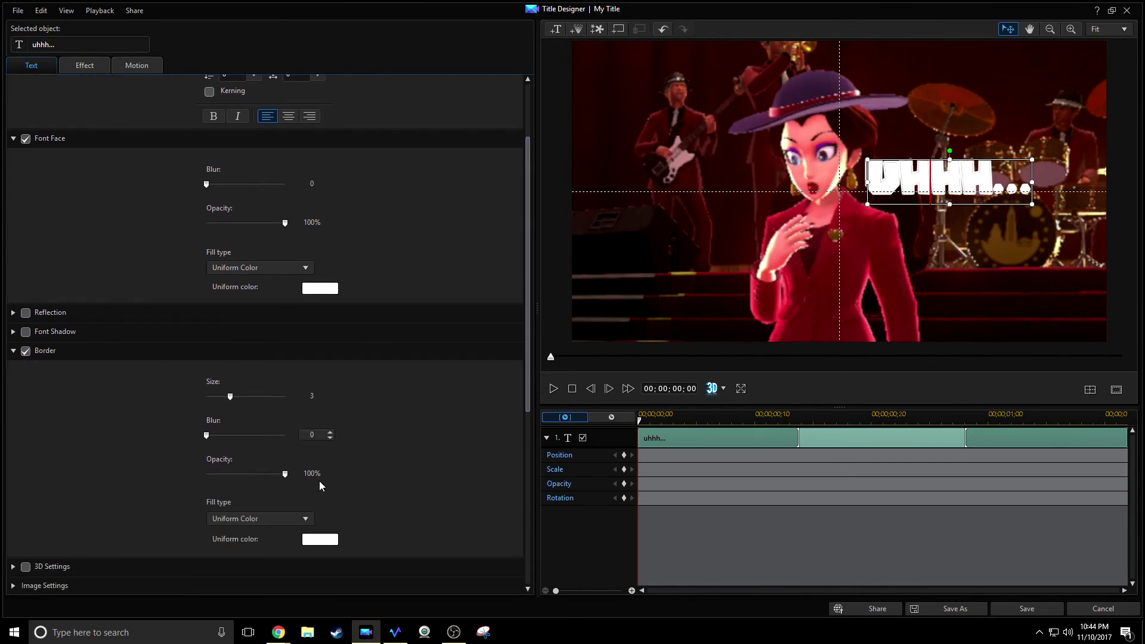
click(323, 540)
click(451, 264)
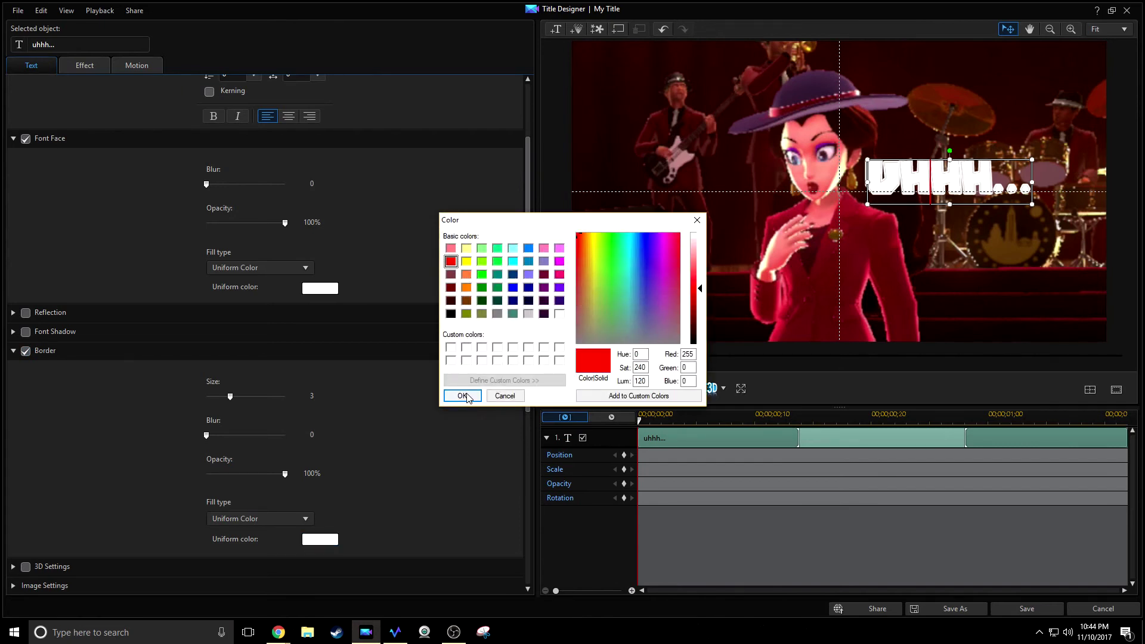
click(463, 396)
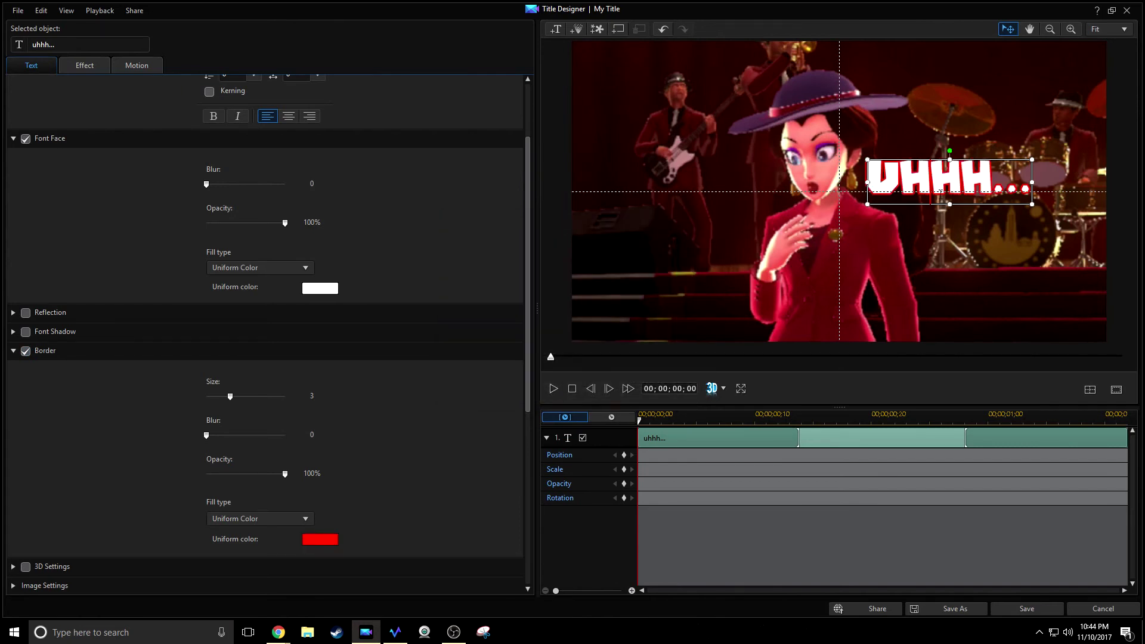
- Enlarge the title slightly more and set its border to size 6 with blur 0
drag(1035, 161, 1051, 154)
drag(231, 396, 249, 396)
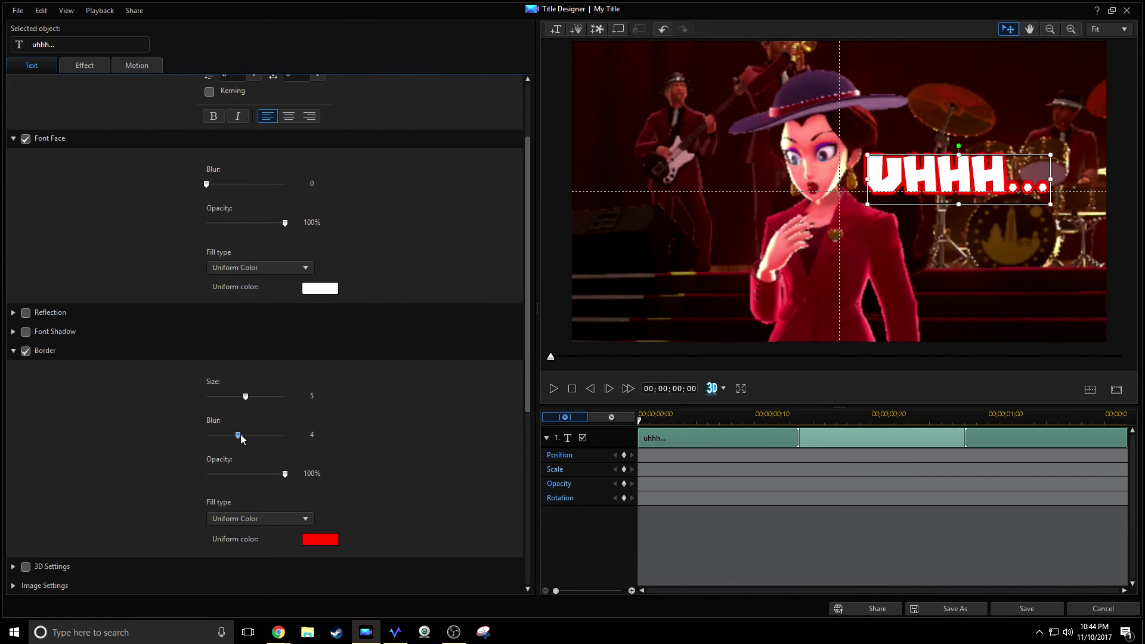
drag(279, 440, 292, 441)
drag(246, 397, 269, 397)
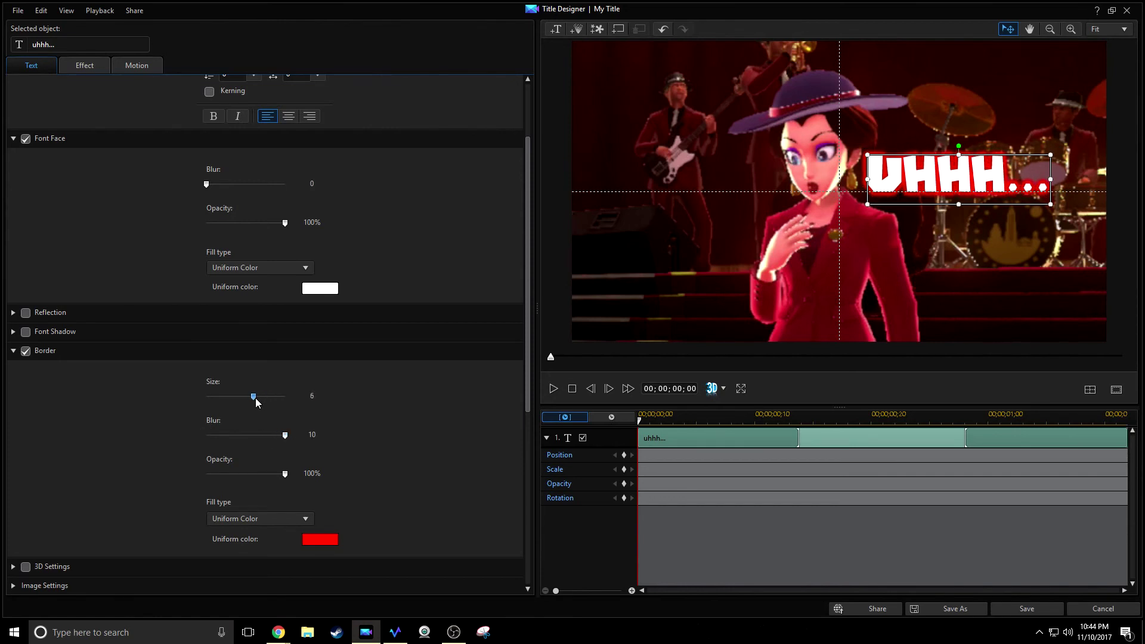
drag(285, 438, 213, 434)
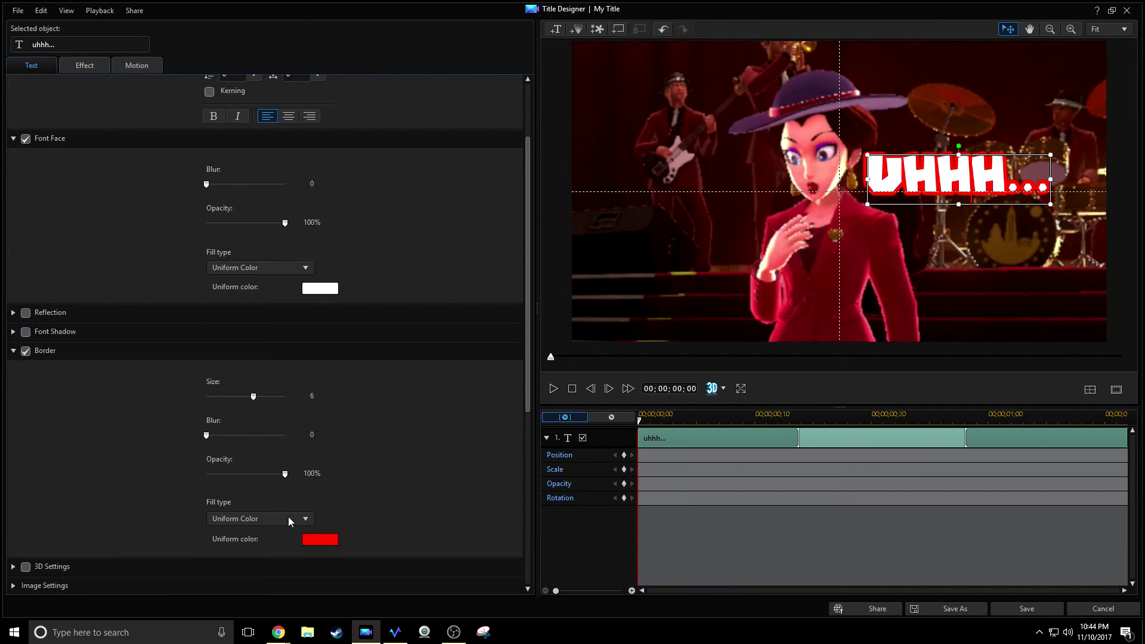
- Darken the border's uniform color to a slightly deeper red by lowering its luminance
click(325, 537)
click(700, 294)
drag(698, 290, 699, 297)
click(475, 398)
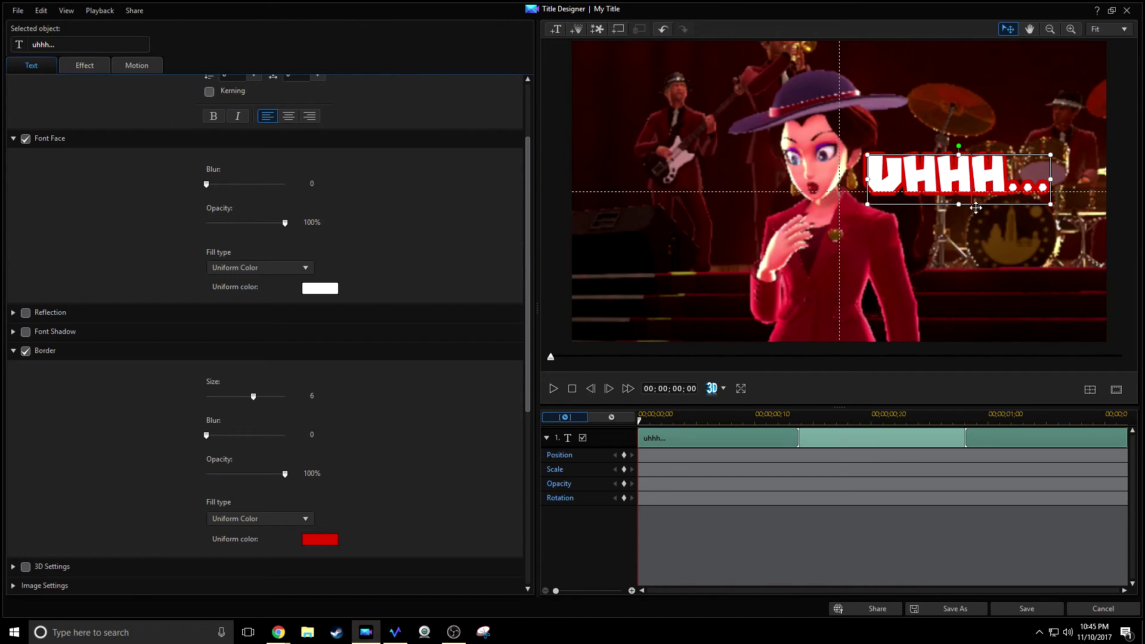
- Extend the title's starting effect period to 00;00;01;00 and apply the Pop-up I starting effect after trying Magnets I and Pop-up II
click(91, 70)
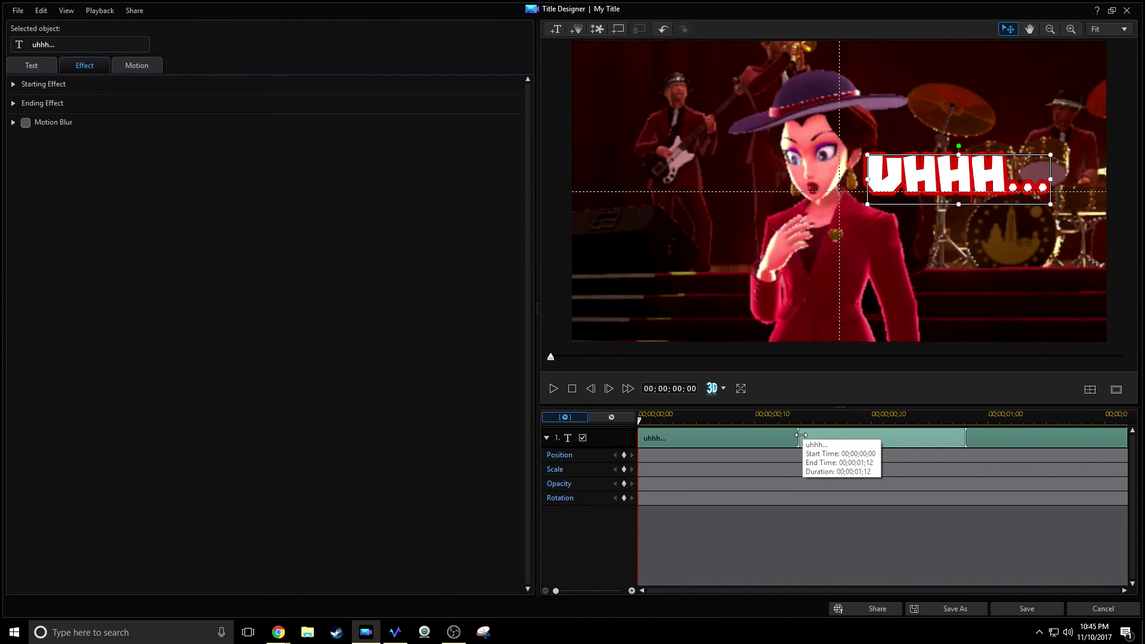
drag(800, 436, 987, 432)
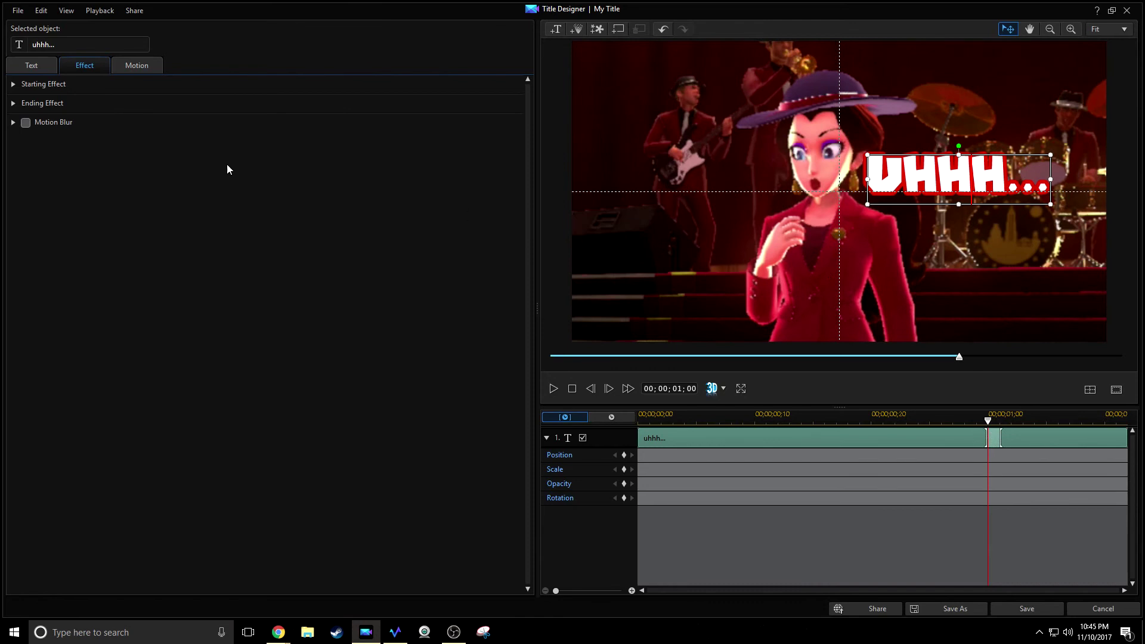
click(14, 86)
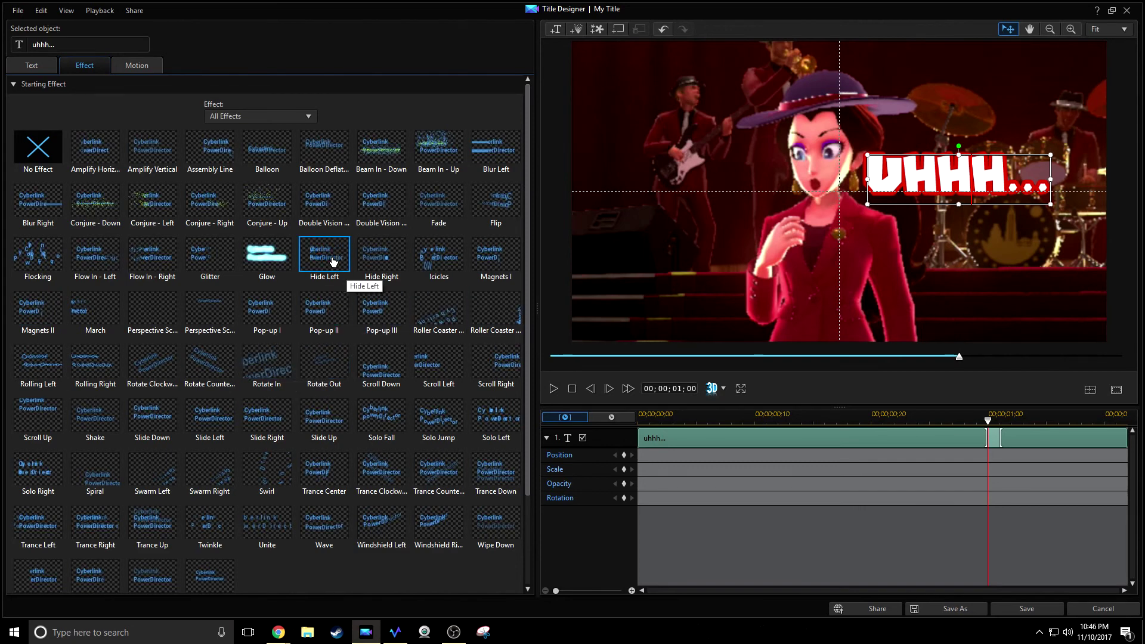
click(403, 265)
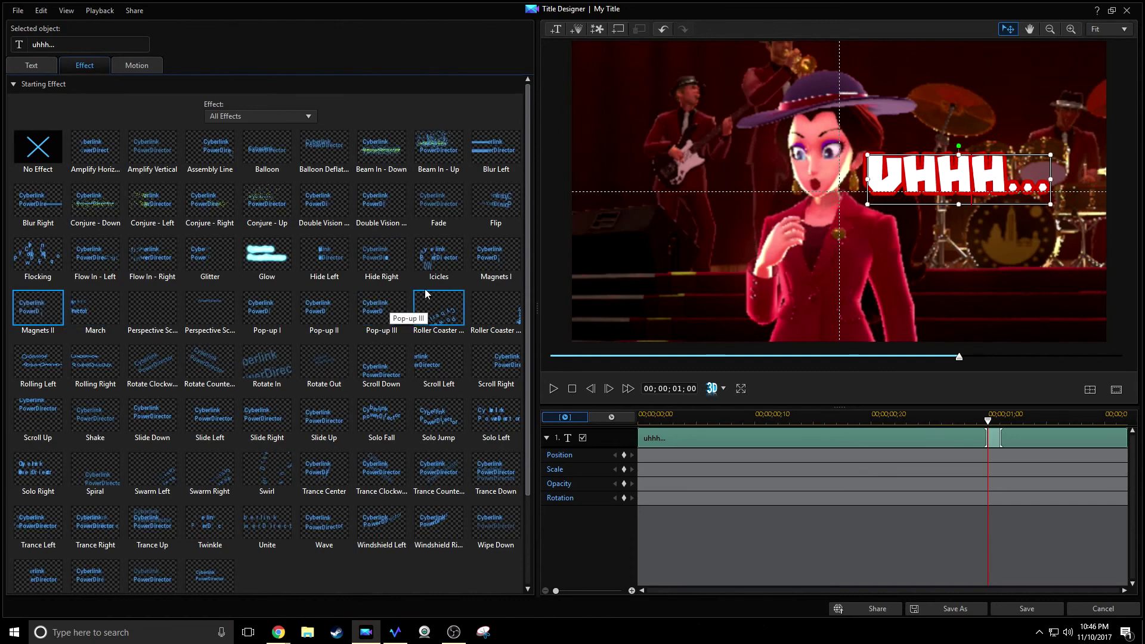
click(494, 256)
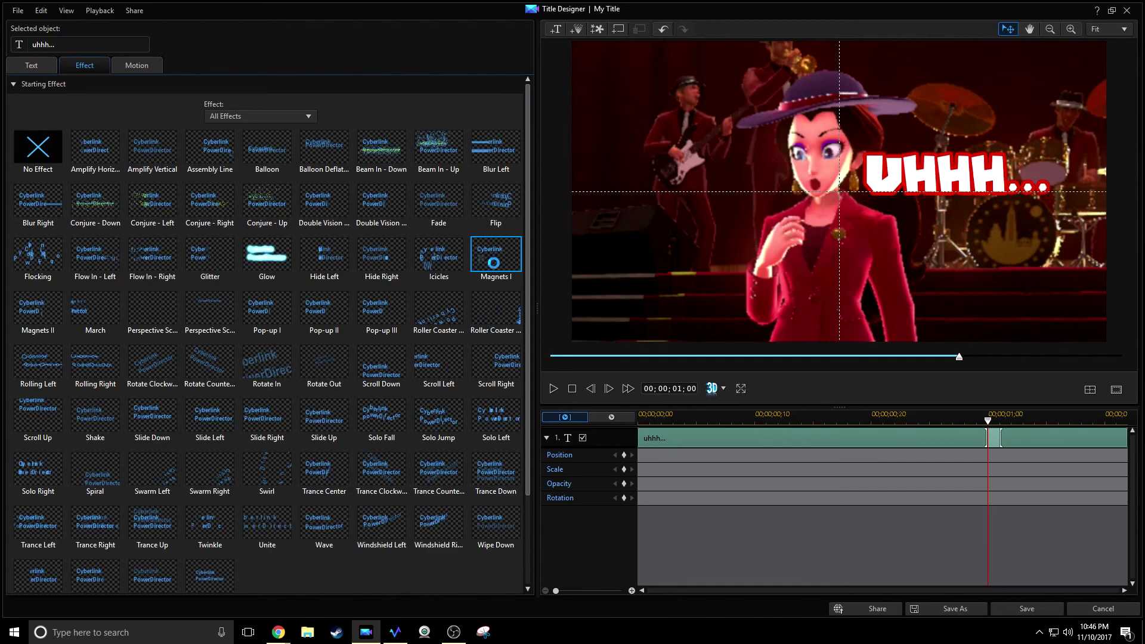
click(271, 318)
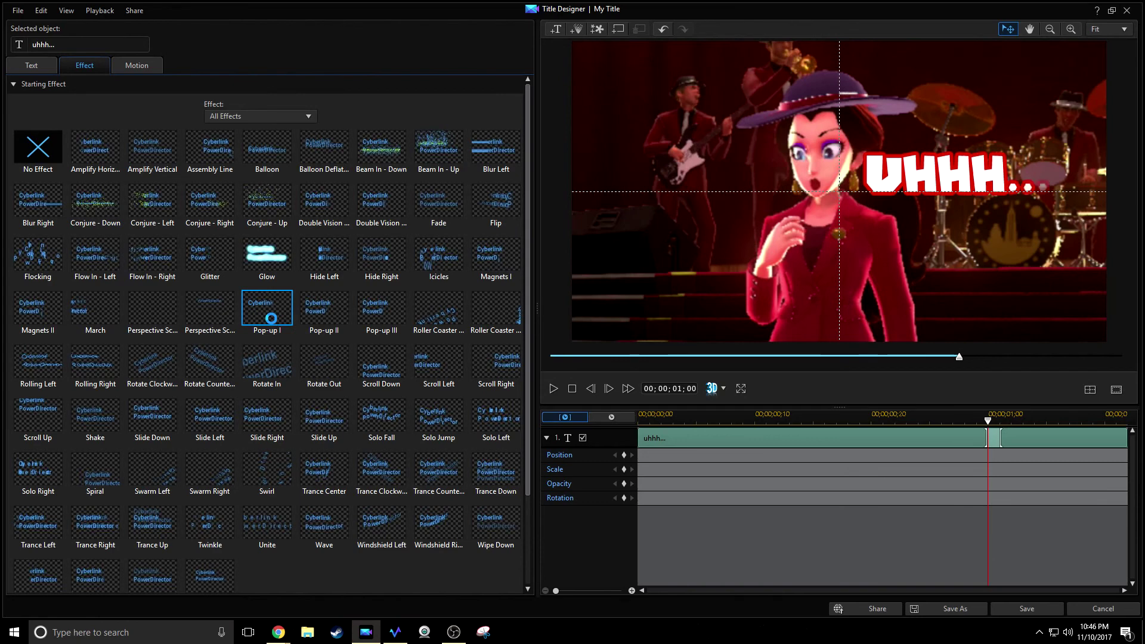
click(317, 307)
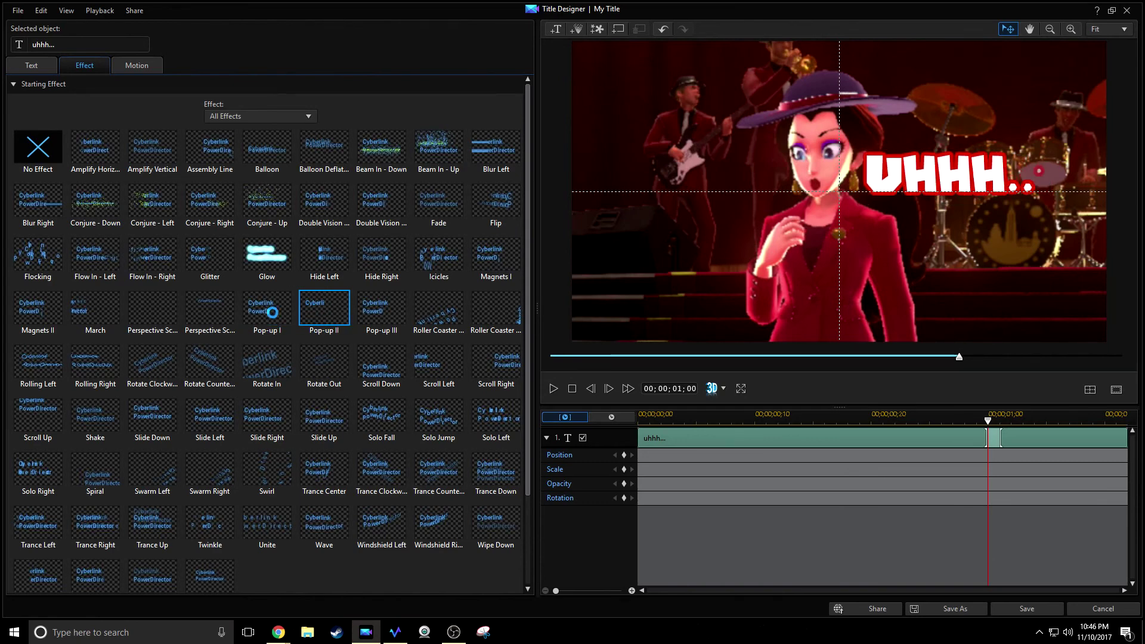
click(269, 310)
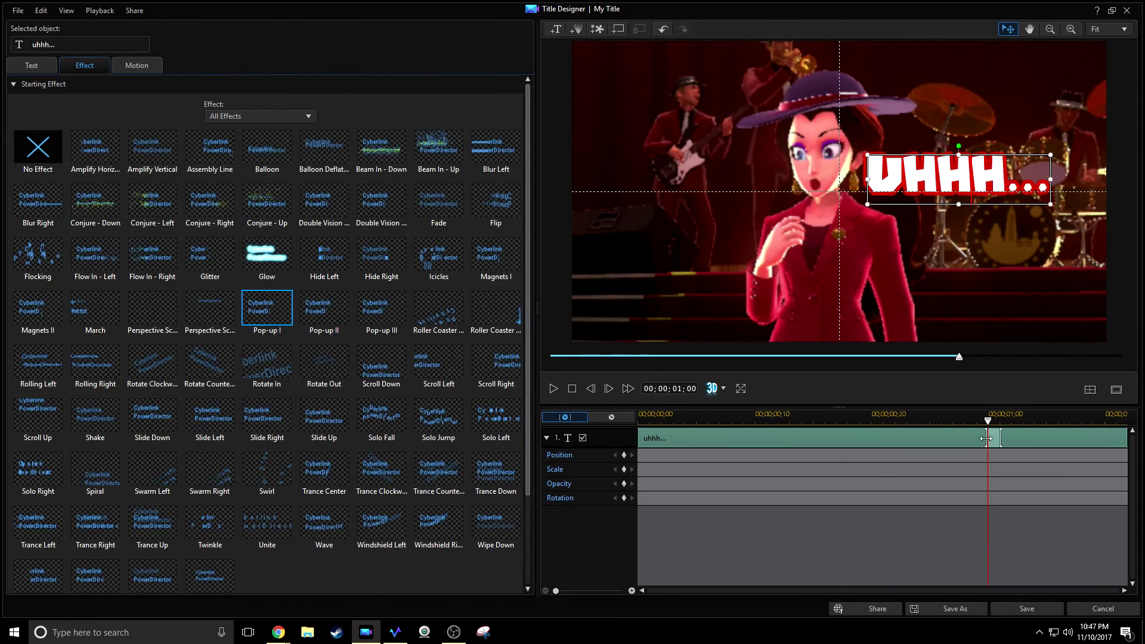
- Preview the animated title from its beginning and save it back to the timeline
click(561, 358)
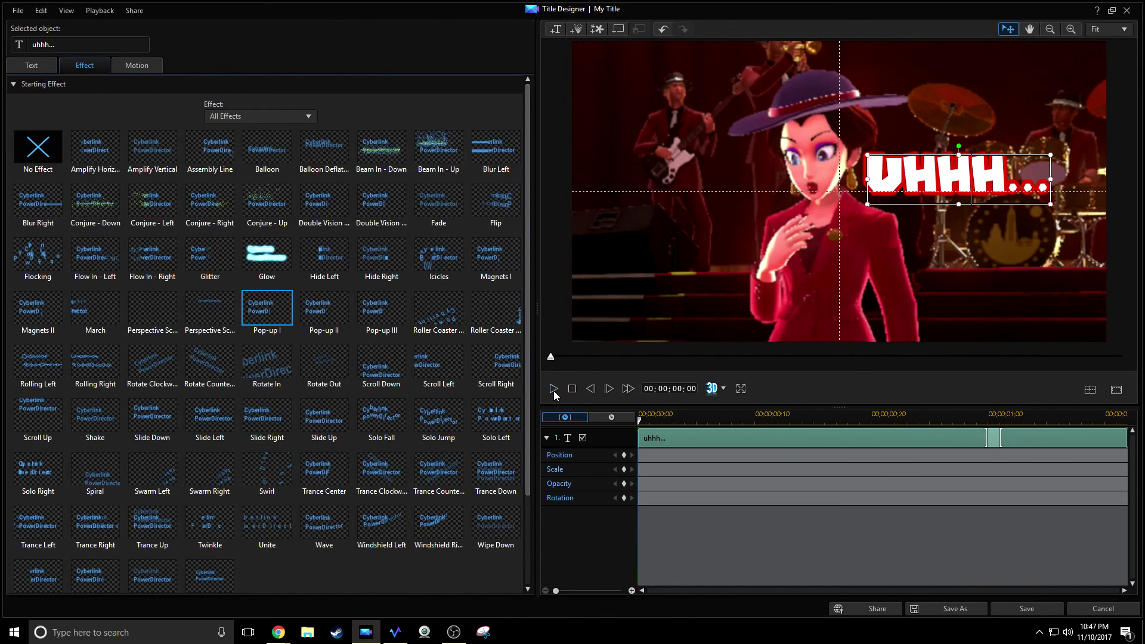
click(553, 388)
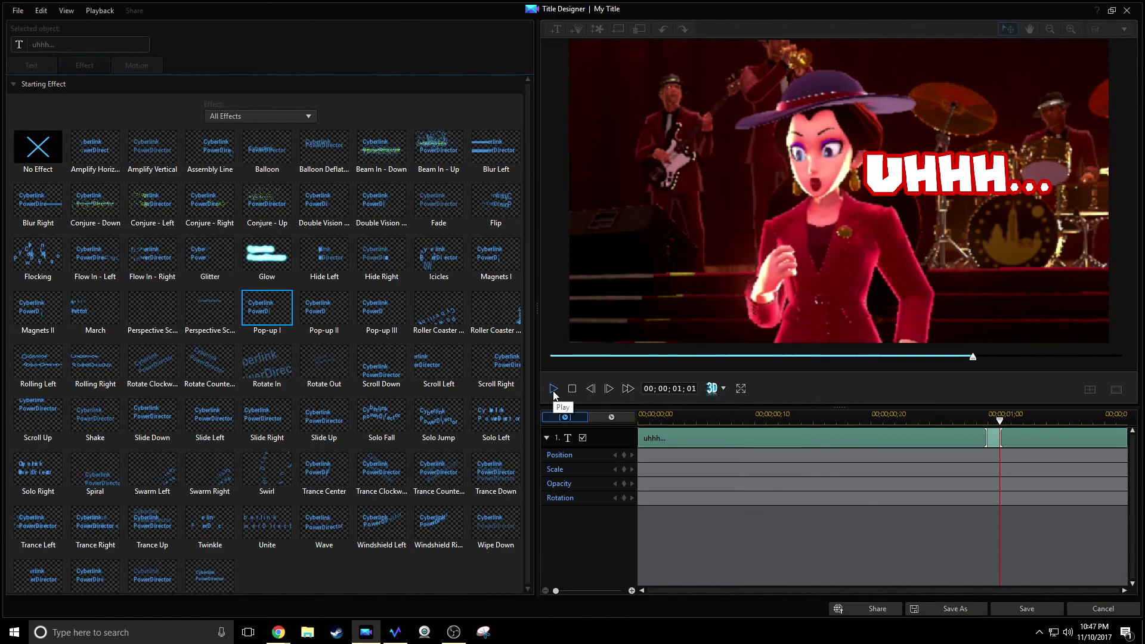
click(1026, 613)
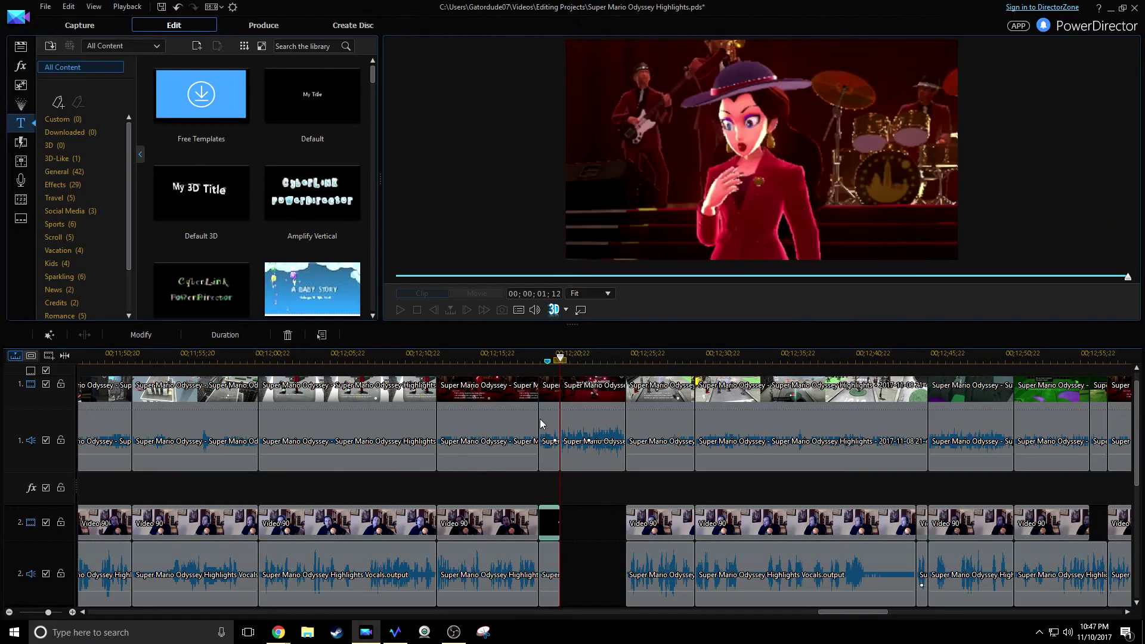
- Play the timeline from shortly before the "uhhh..." title through to 00;12;22;13
click(517, 365)
click(525, 523)
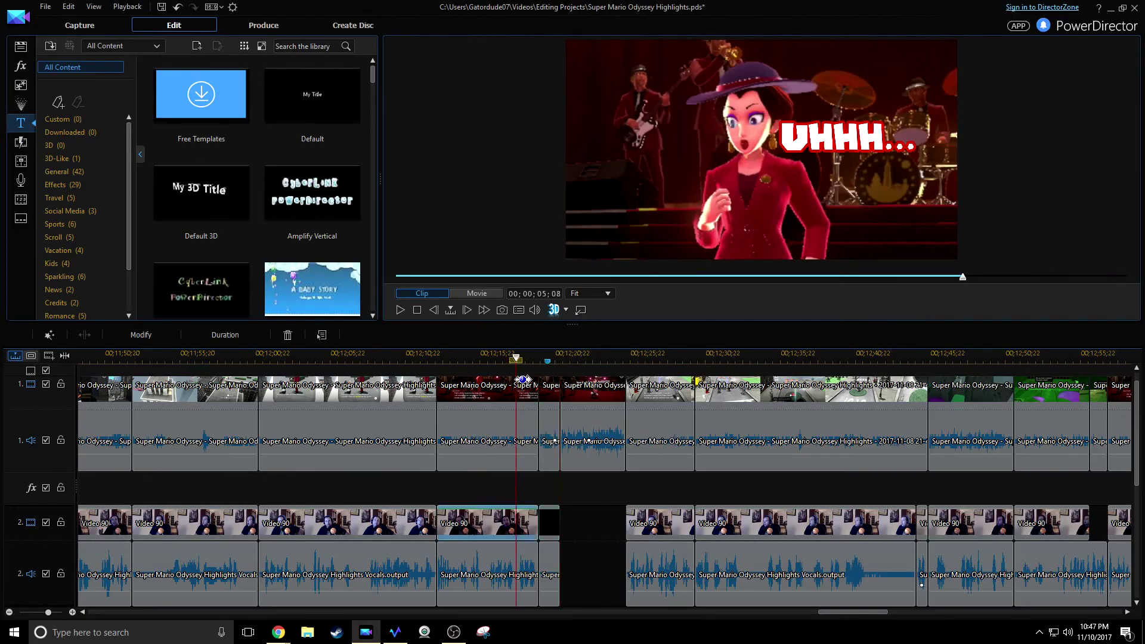
click(603, 527)
key(space)
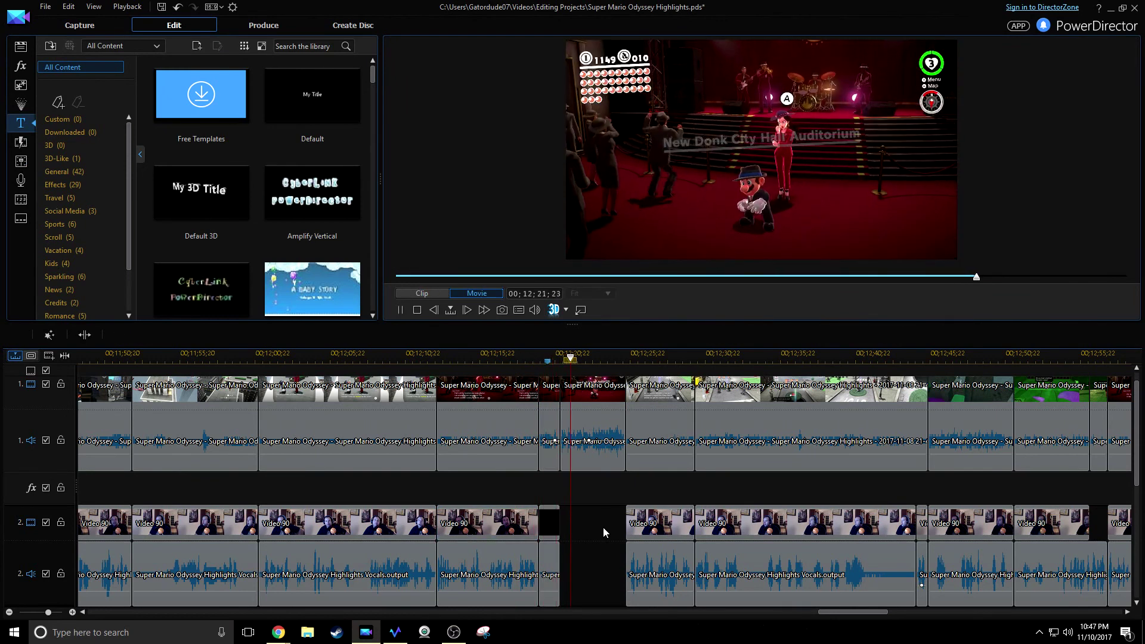
key(space)
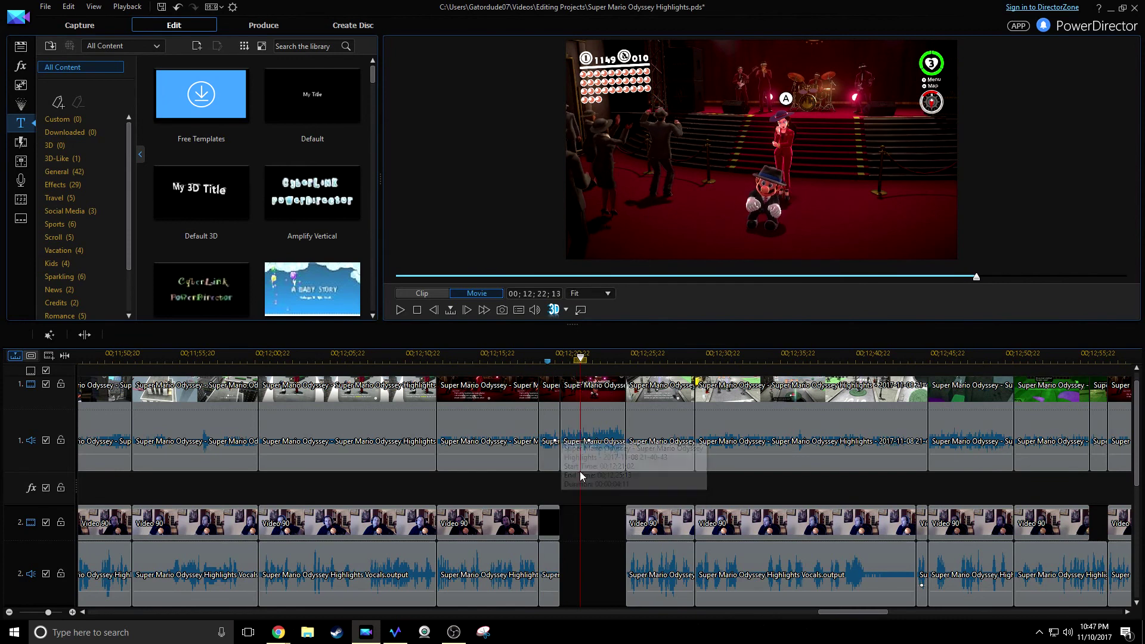
- Place the playhead at the end of the short Mayor Pauline close-up clip and save the project
click(548, 410)
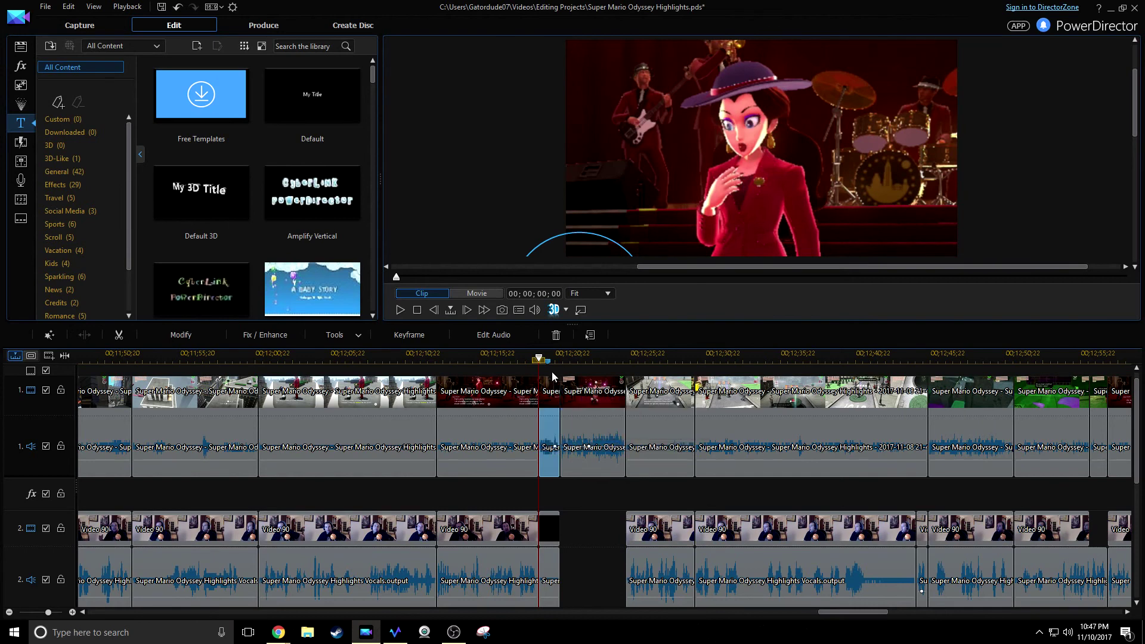
drag(548, 362, 570, 366)
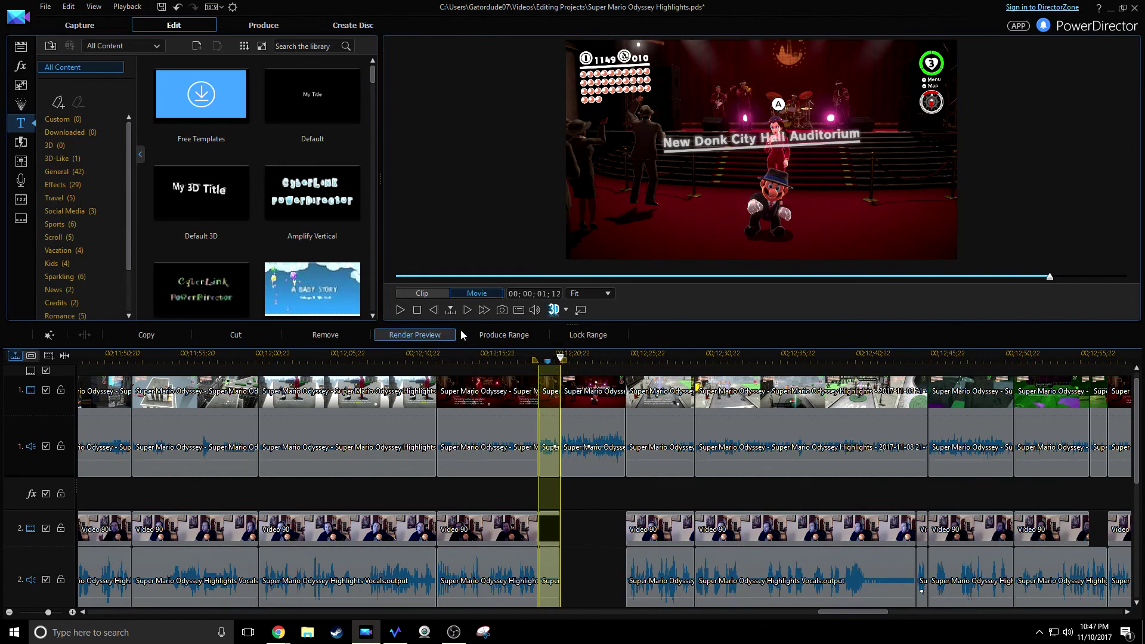
click(592, 448)
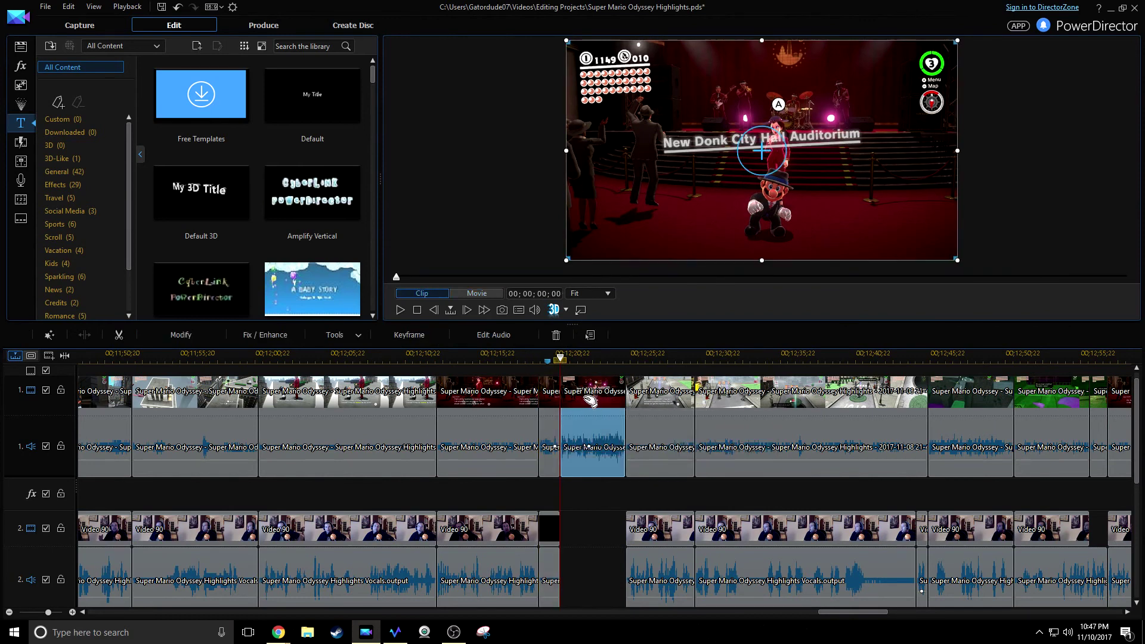
click(162, 7)
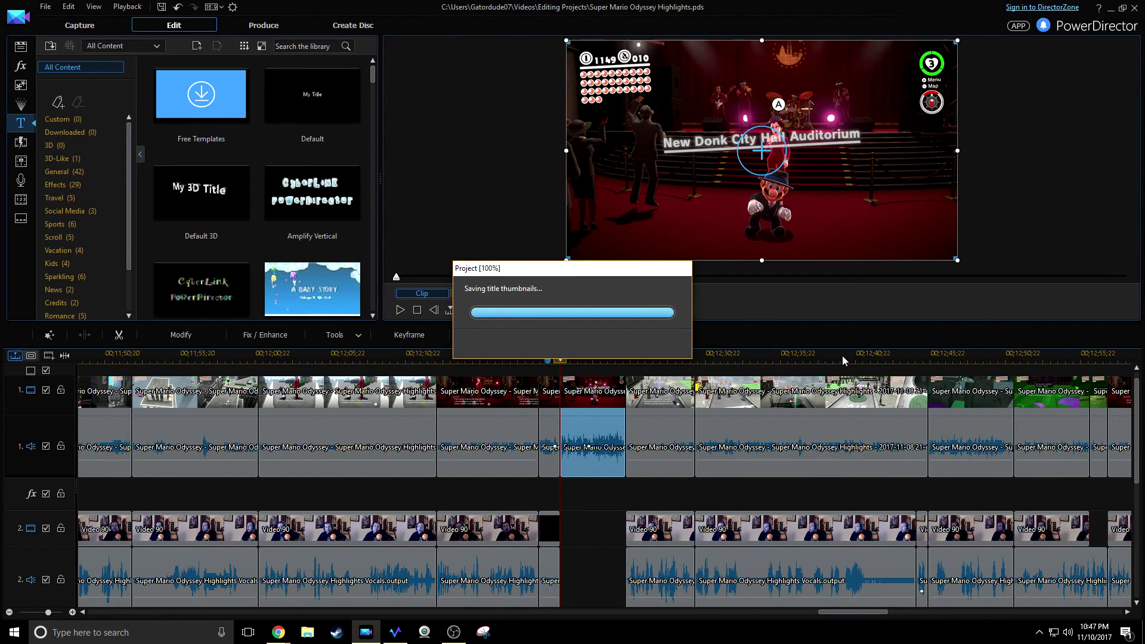
- Zoom the timeline out to the whole project and enlarge the timeline area to look over all tracks
drag(865, 356, 758, 359)
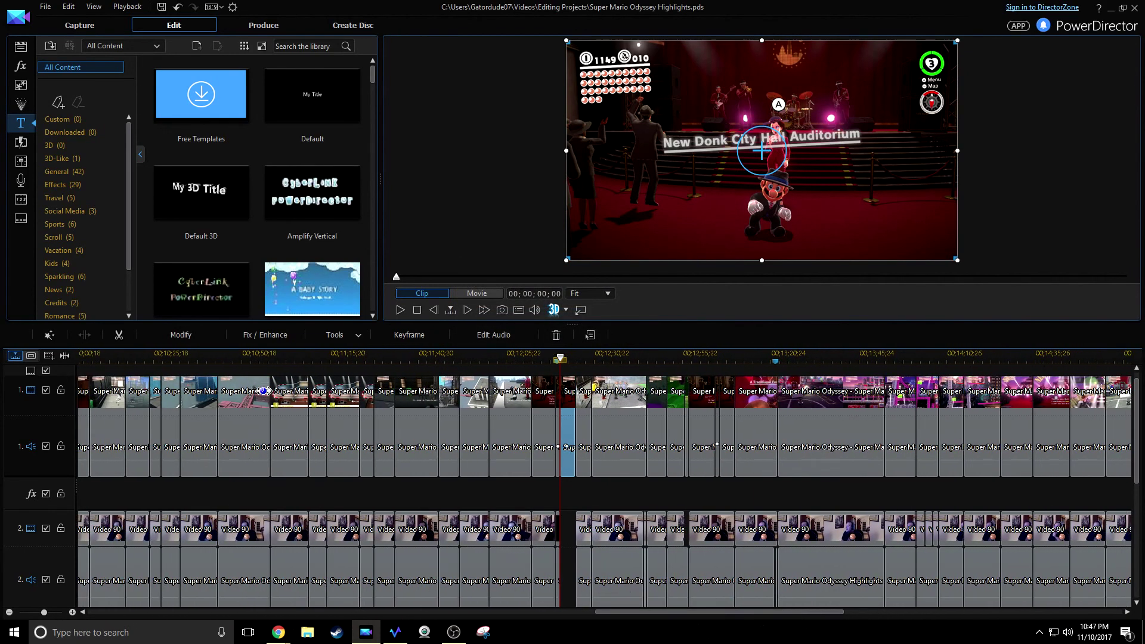
drag(867, 360, 429, 362)
drag(621, 612, 390, 611)
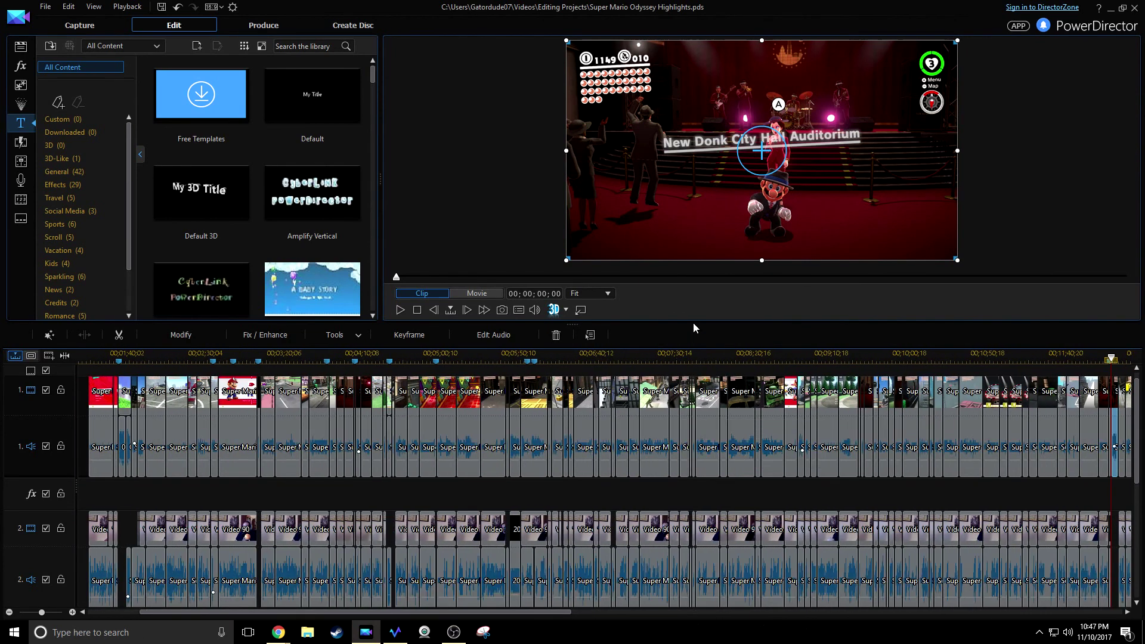
drag(695, 324, 696, 257)
drag(784, 292, 527, 305)
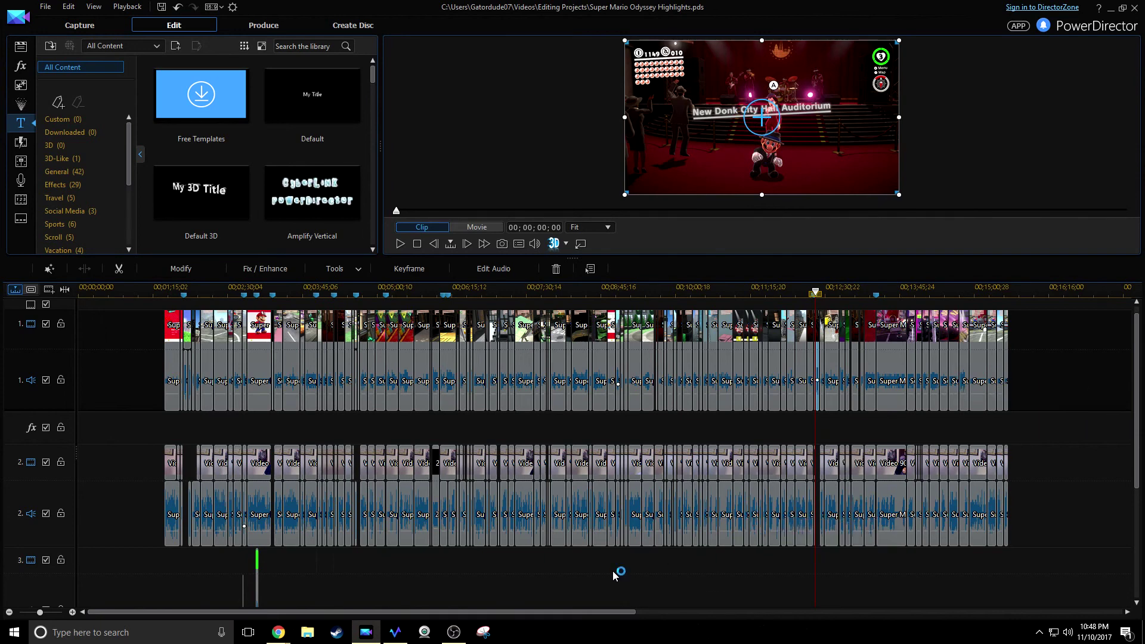
- Switch to OBS to check the elapsed recording time, and return to the PowerDirector timeline
click(453, 632)
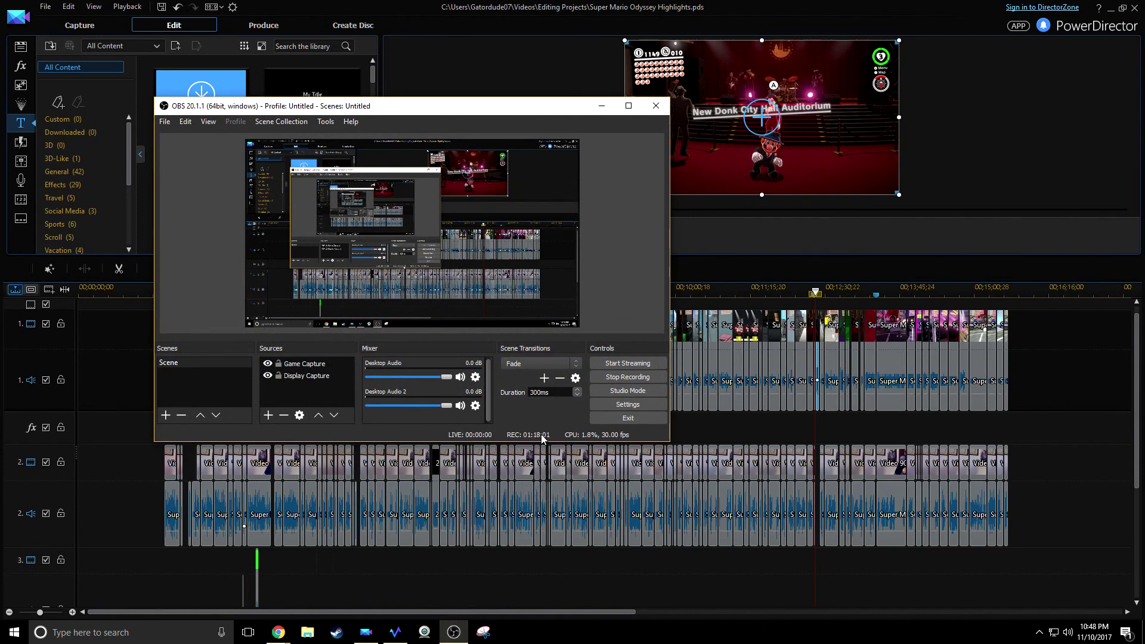
click(600, 107)
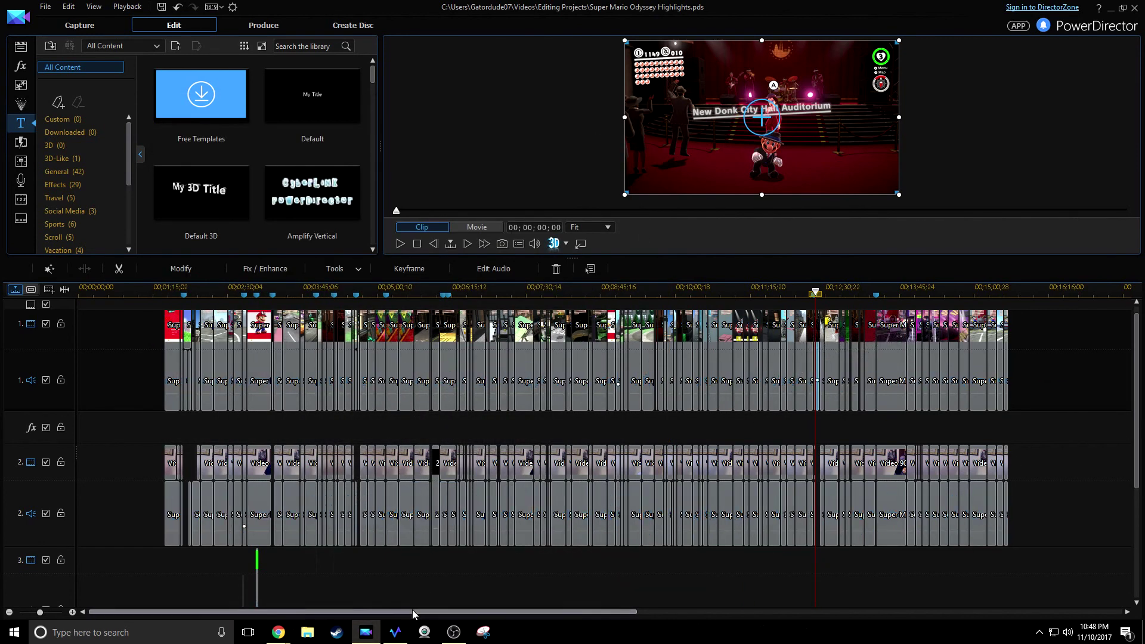
drag(413, 609, 434, 607)
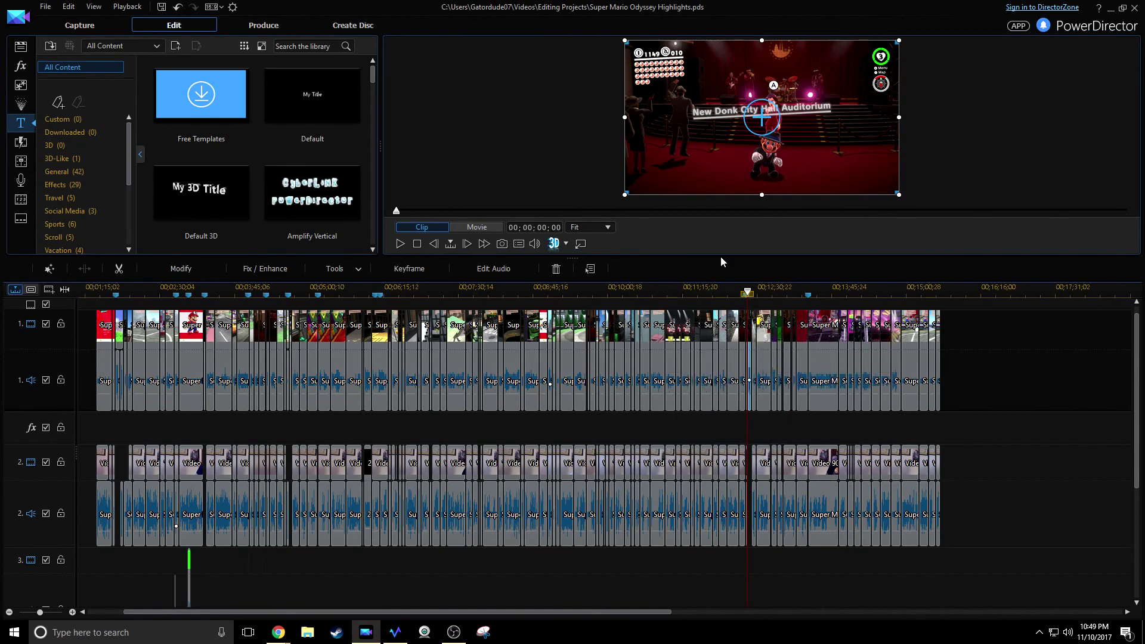
- Enlarge the preview area and inspect the frames at the RC Car Challenge clip and at 00;15;21;27
drag(721, 257, 734, 311)
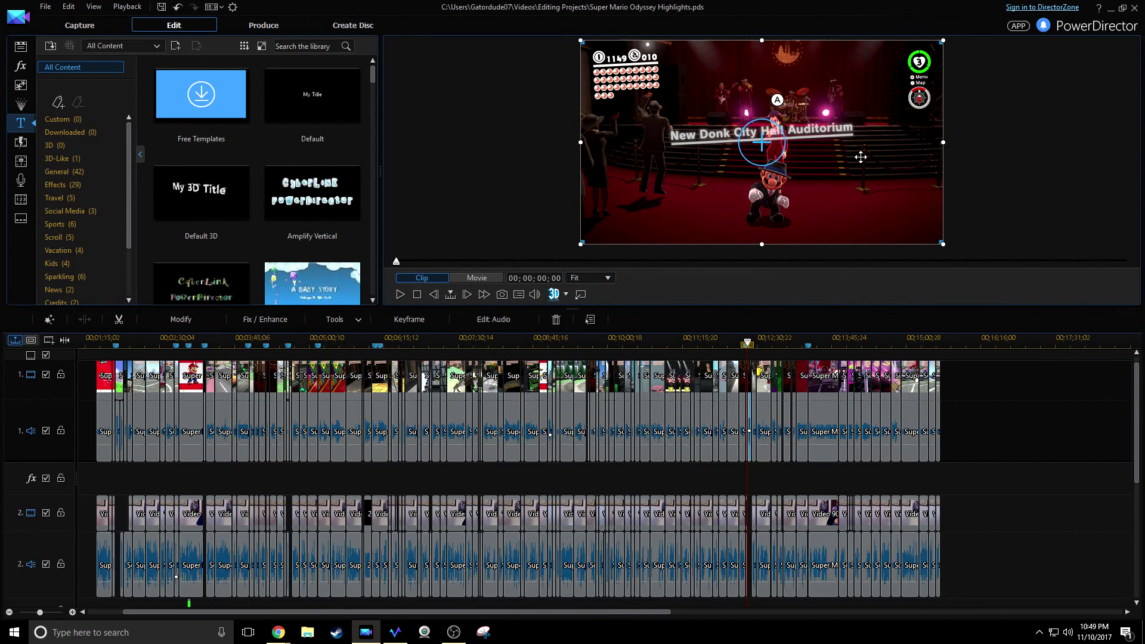
click(701, 344)
click(689, 340)
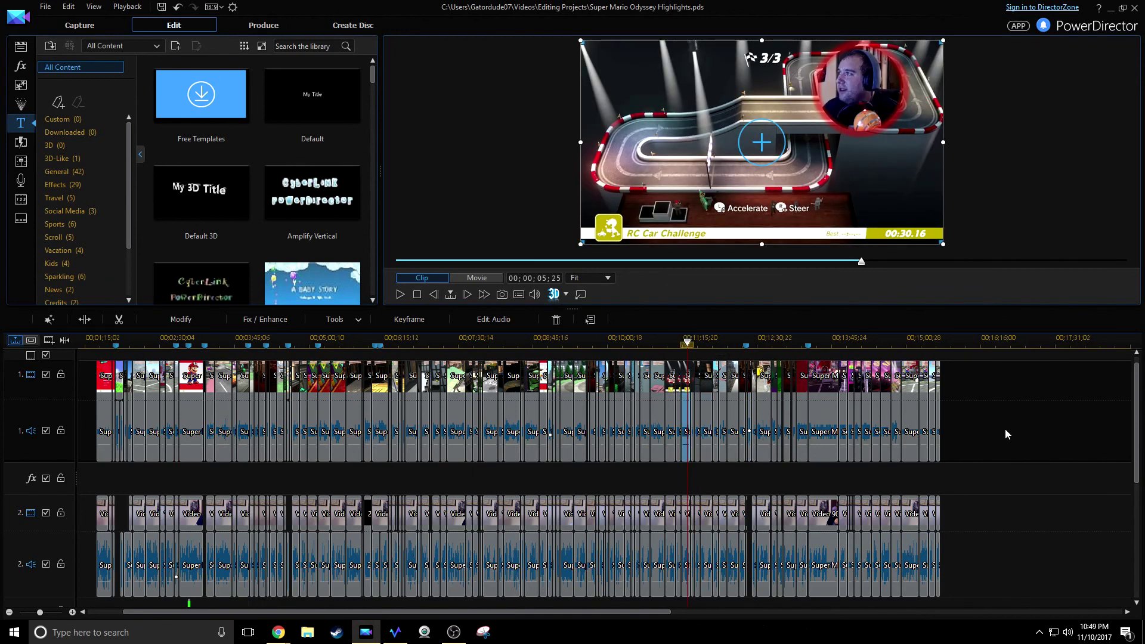
click(927, 342)
click(942, 460)
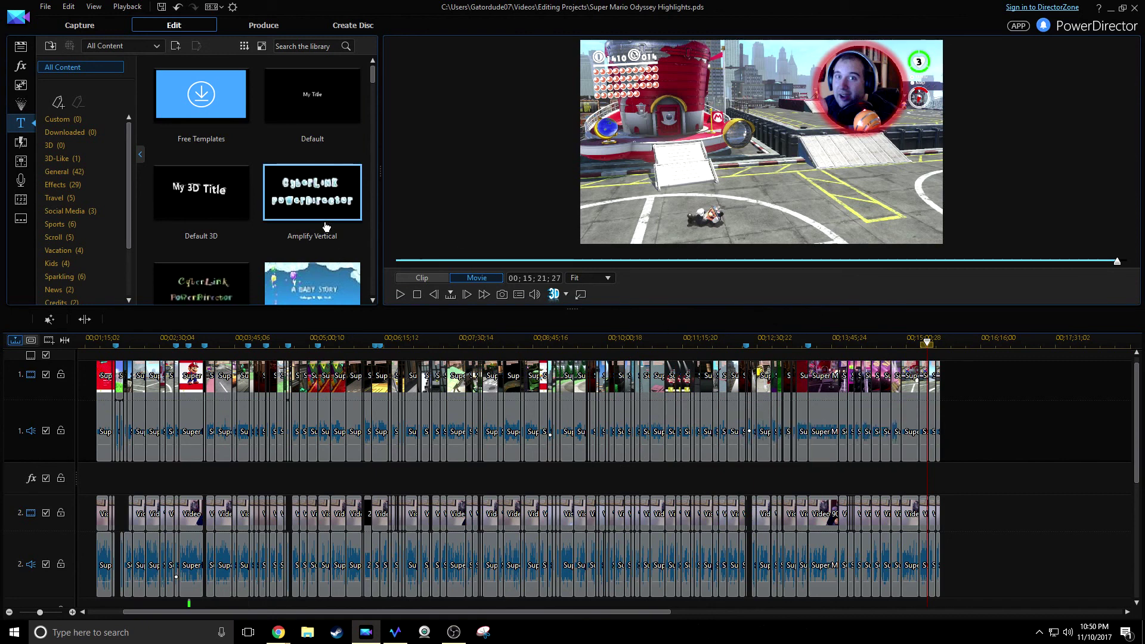
- Show the media library and examine the edited timeline, including the frame at 00;07;06;18
click(24, 51)
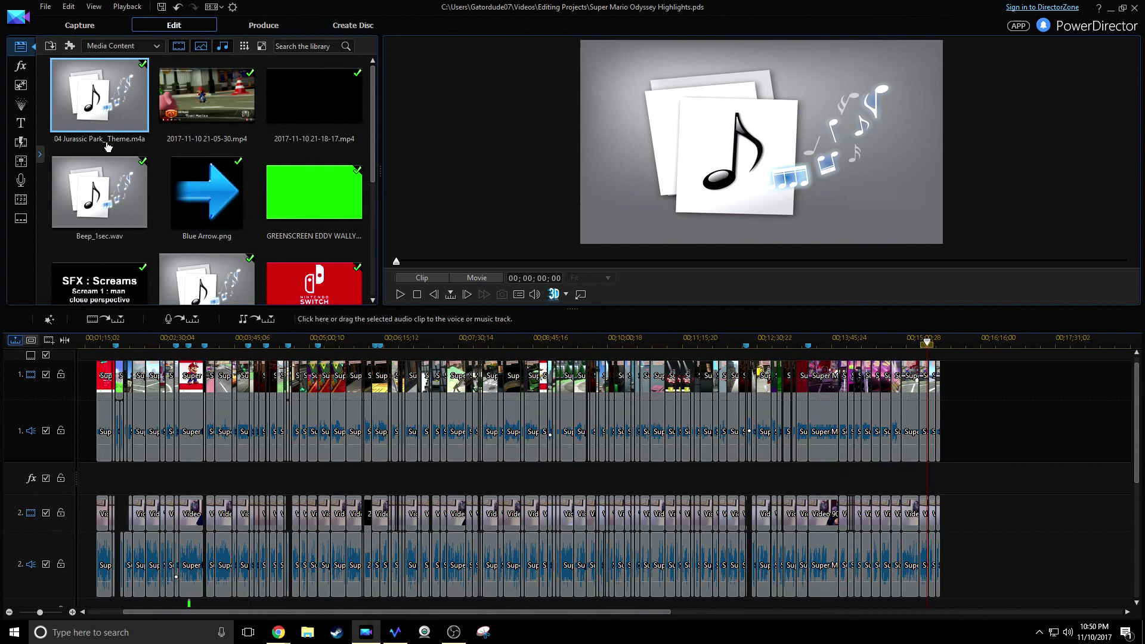
drag(374, 148, 371, 85)
scroll(584, 339, down, 3)
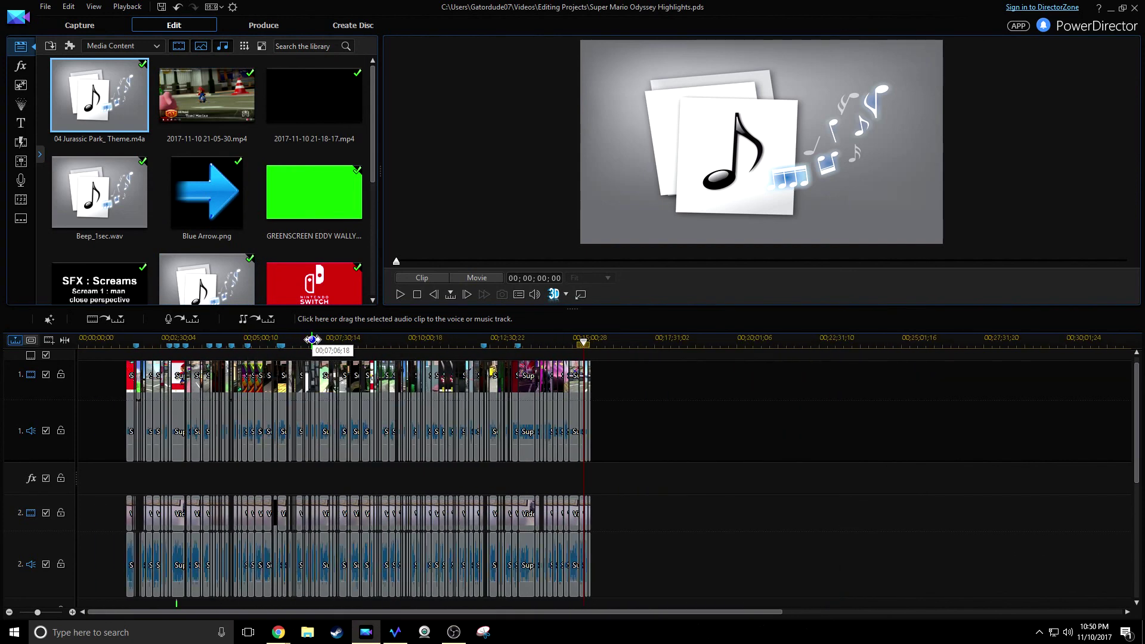
click(312, 340)
scroll(339, 340, up, 4)
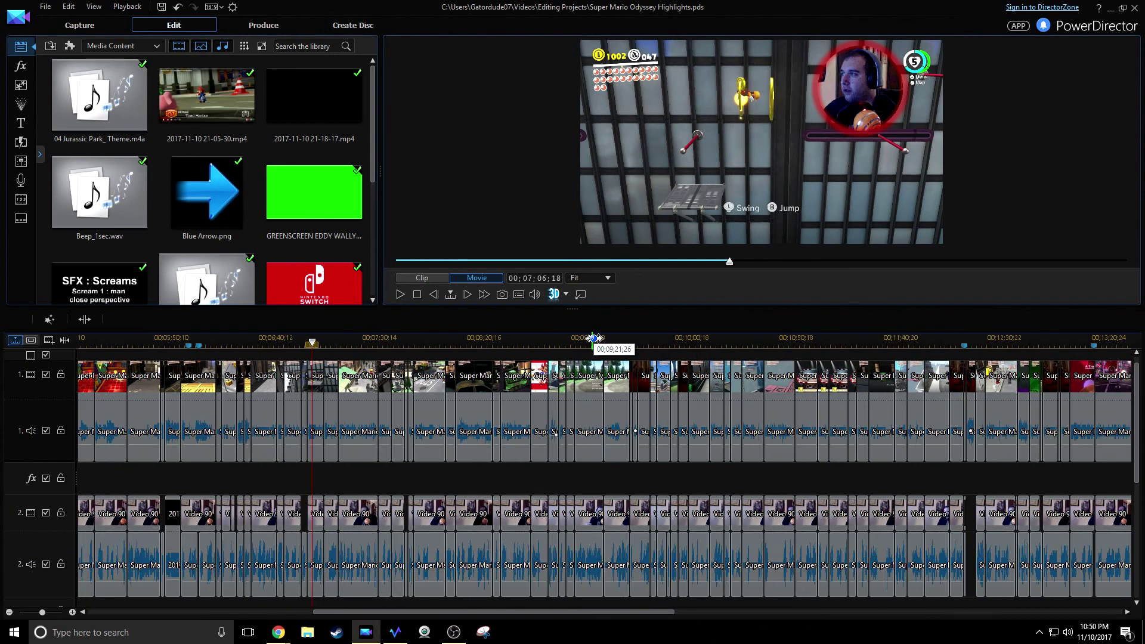
drag(586, 613, 516, 613)
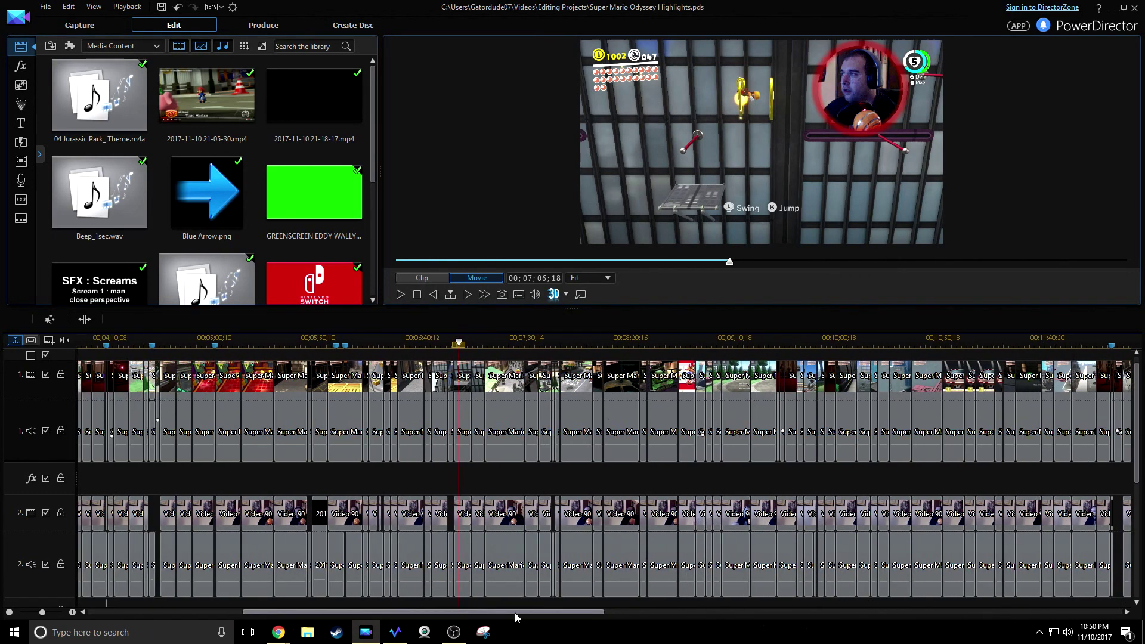
scroll(435, 360, down, 3)
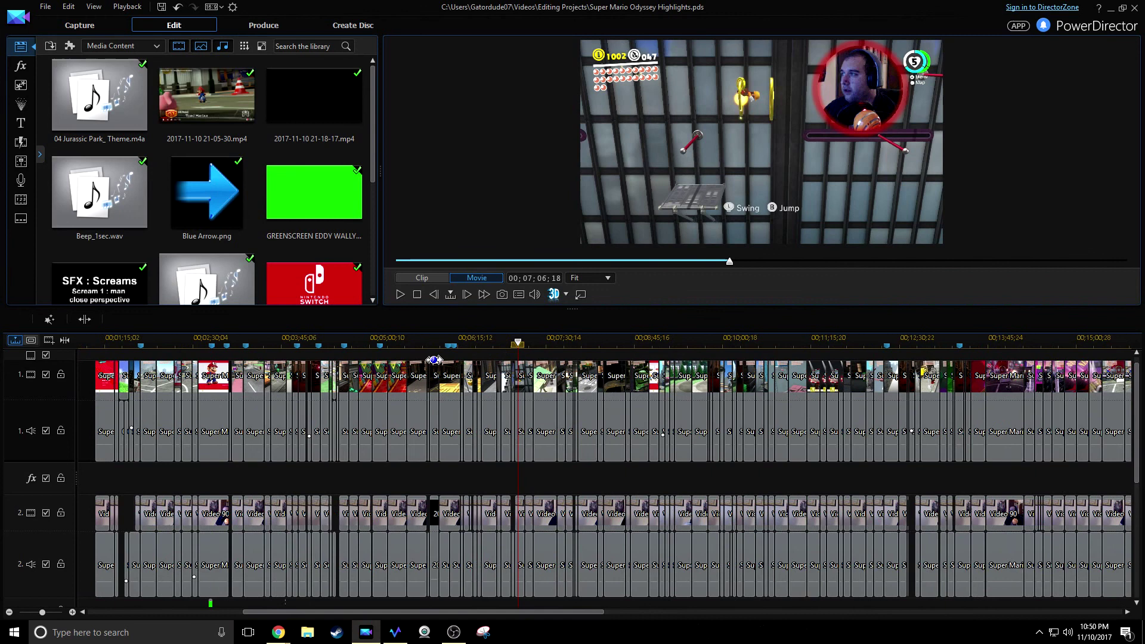
scroll(435, 360, down, 2)
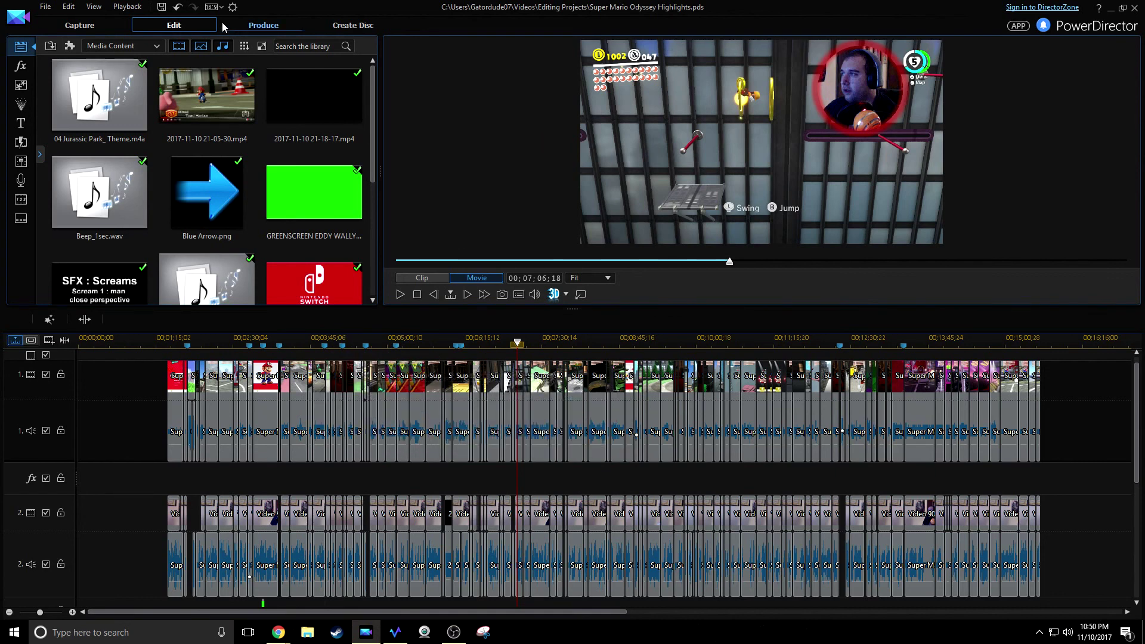
- Save the project, switch to OBS and stop the screen recording
click(162, 10)
click(452, 637)
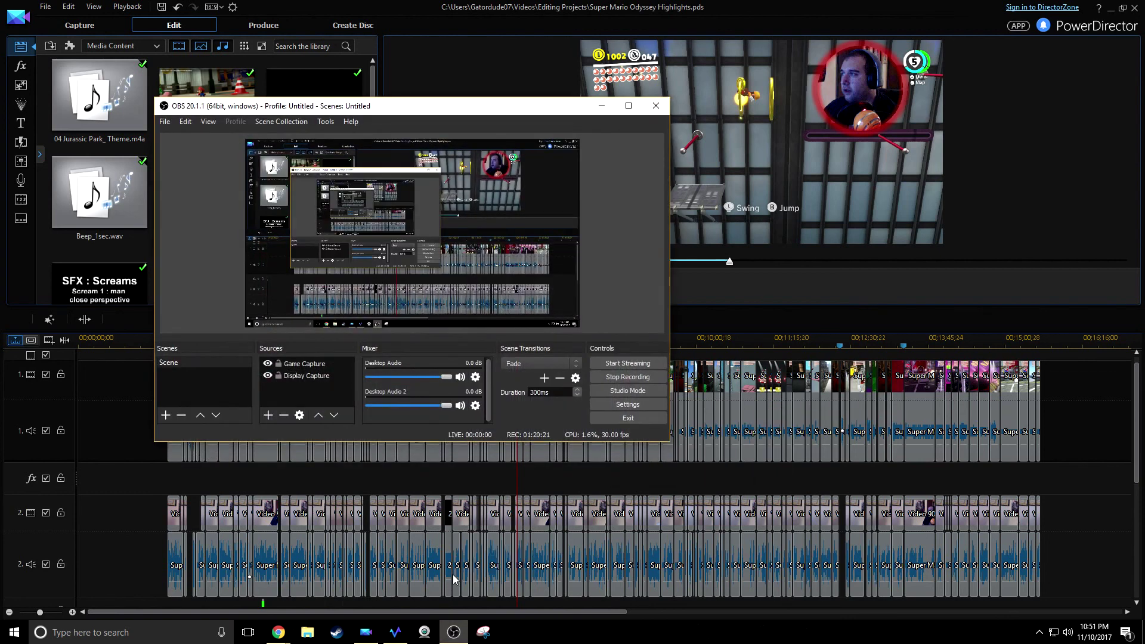
click(634, 380)
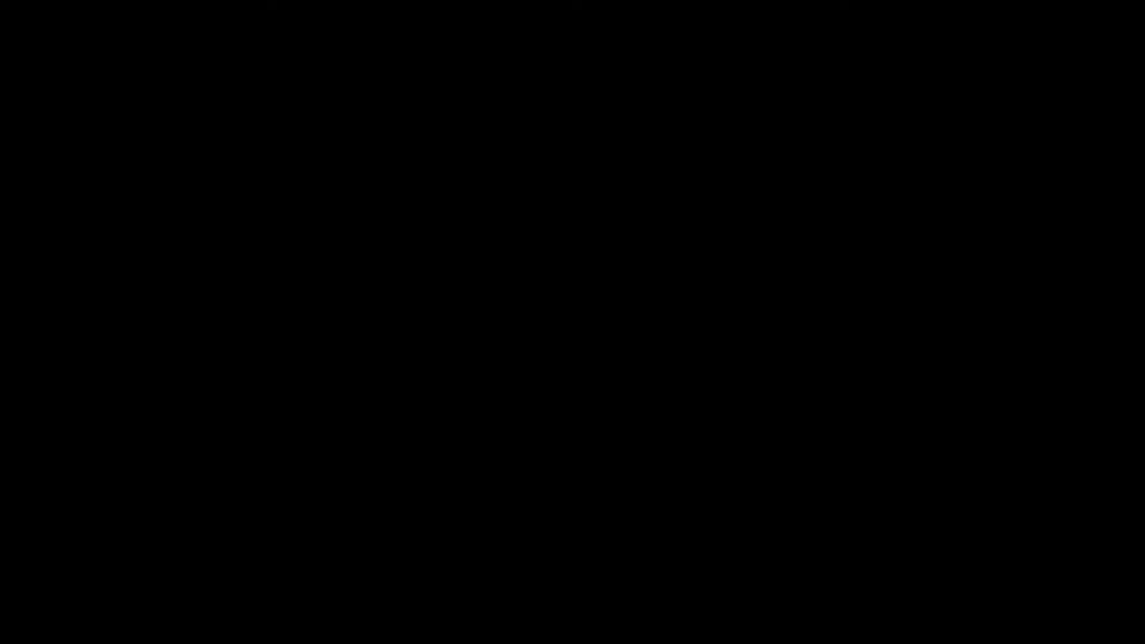